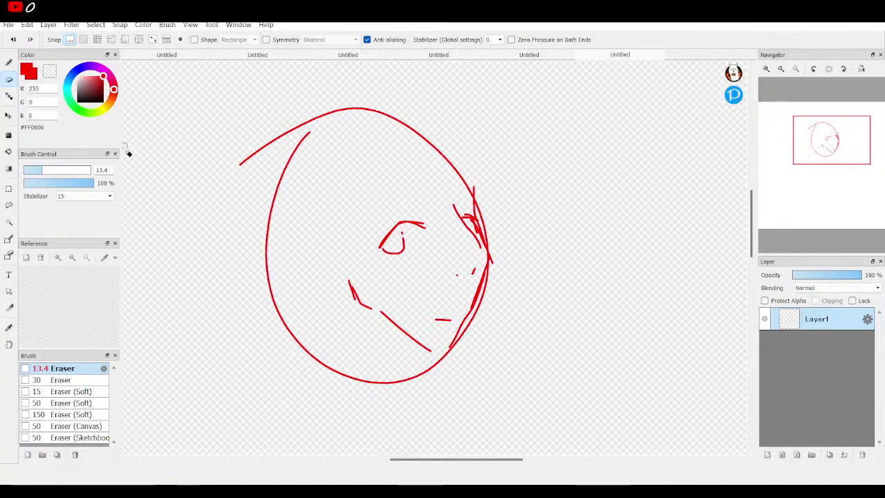
Step: Erase the entire red face sketch with the Eraser set to size 125, and switch back to the Brush tool
drag(55, 171, 88, 172)
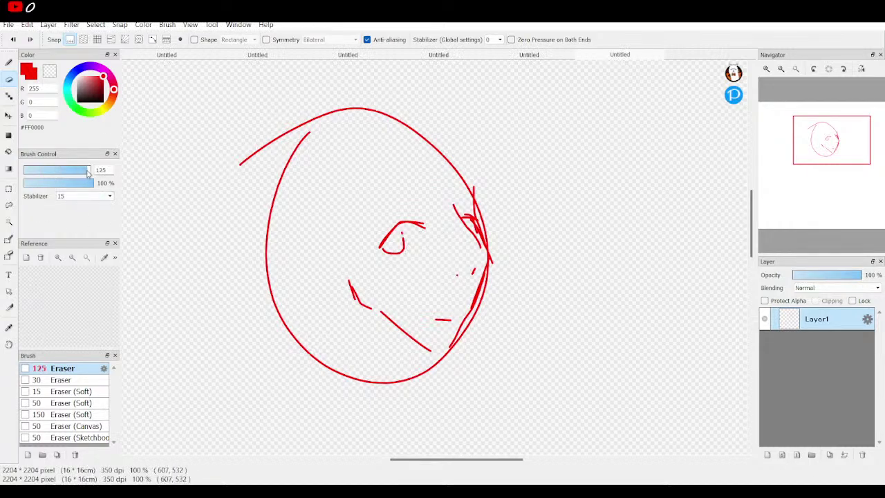
click(800, 72)
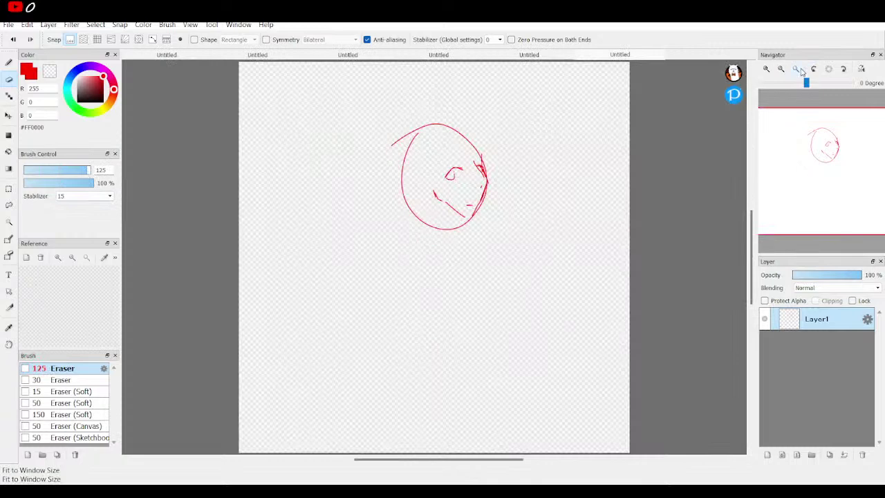
click(8, 62)
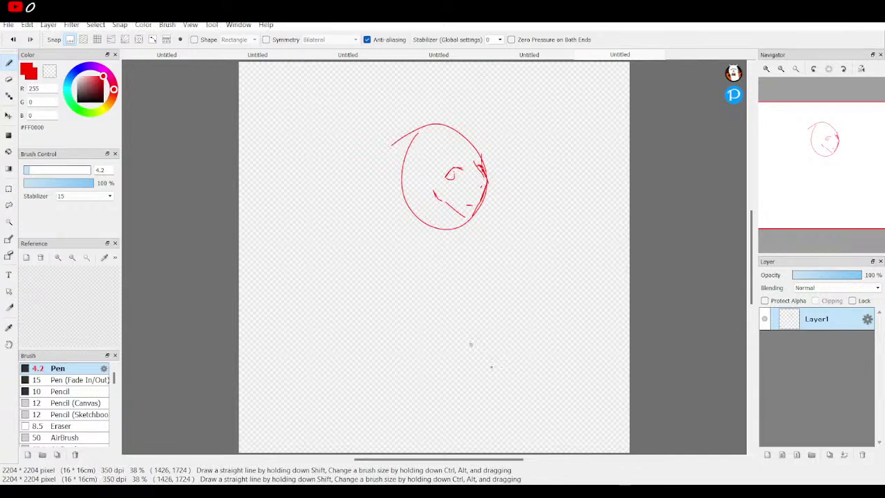
click(8, 79)
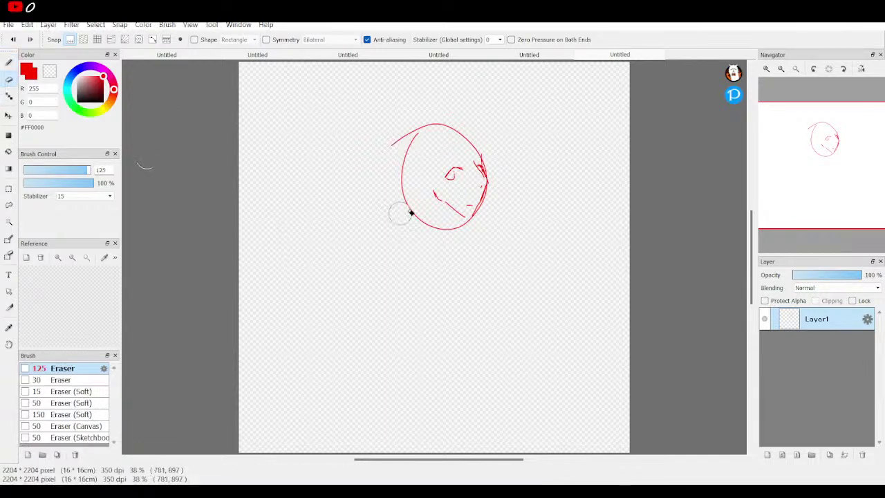
mouse_move(417, 138)
mouse_down()
mouse_move(415, 130)
mouse_move(394, 142)
mouse_up()
mouse_move(482, 246)
mouse_down()
mouse_move(465, 100)
mouse_move(476, 217)
mouse_move(470, 130)
mouse_move(458, 231)
mouse_move(458, 104)
mouse_move(444, 246)
mouse_move(455, 136)
mouse_move(421, 195)
mouse_move(408, 137)
mouse_move(410, 263)
mouse_move(403, 207)
mouse_up()
key(b)
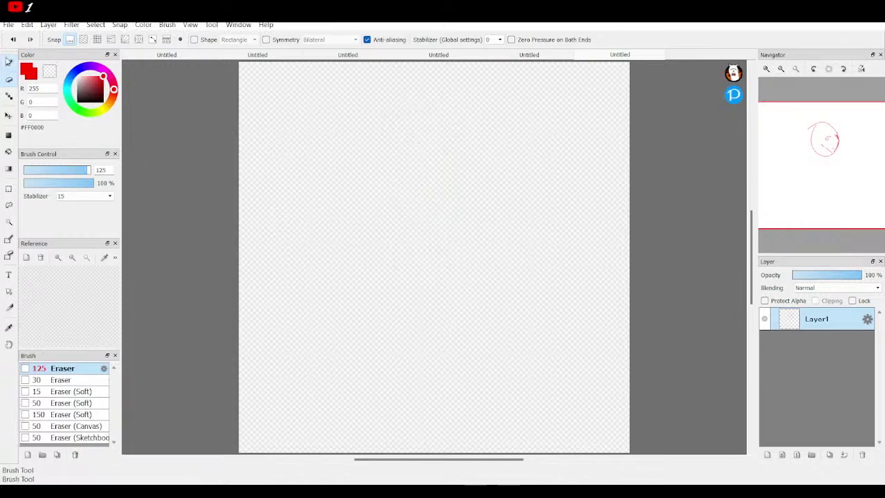
Step: Close the pink horned creature drawing and look through the other open sketches, ending on the blank canvas
click(532, 55)
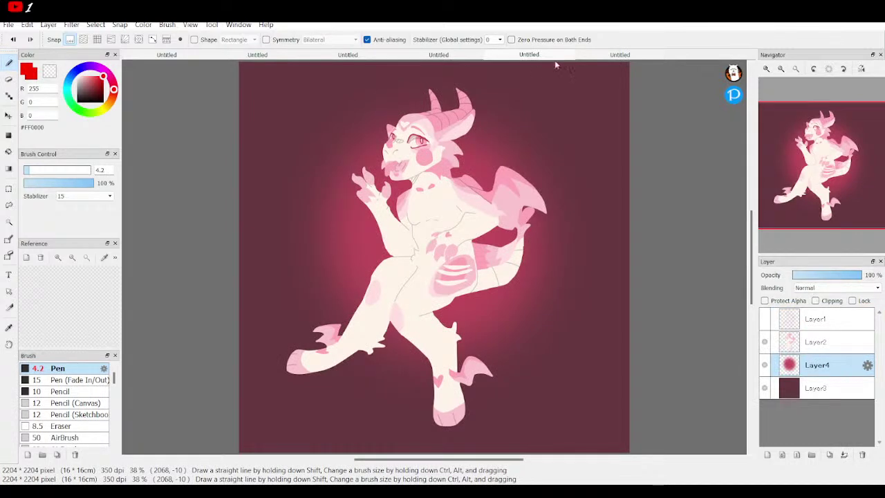
click(502, 57)
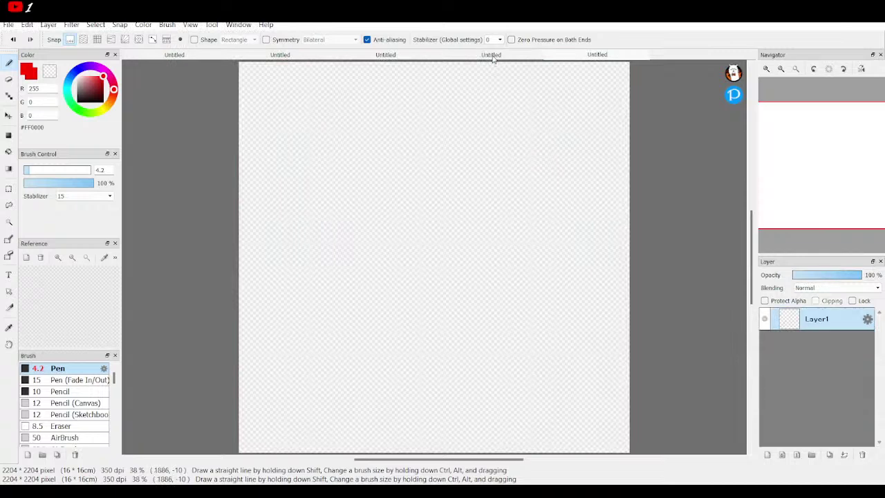
click(418, 56)
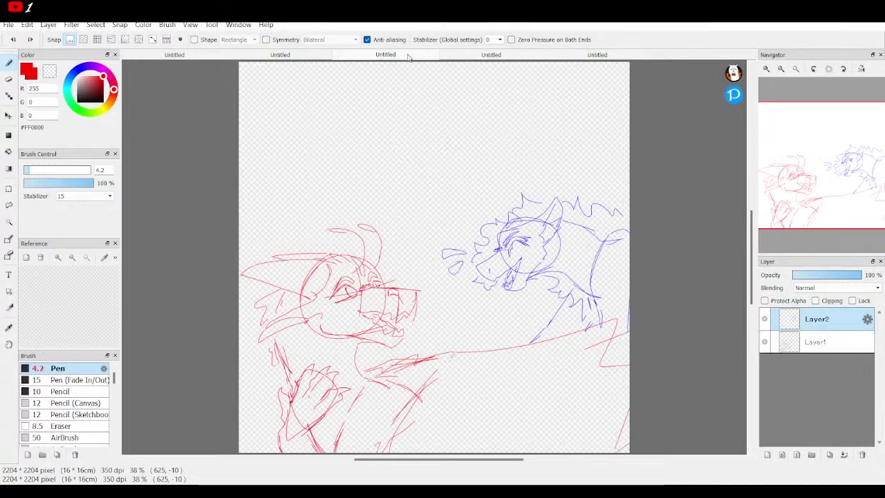
click(310, 55)
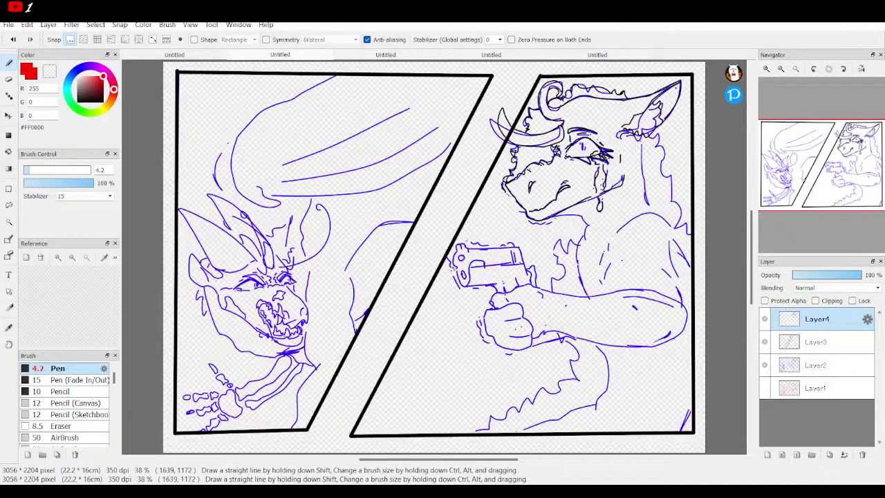
click(604, 57)
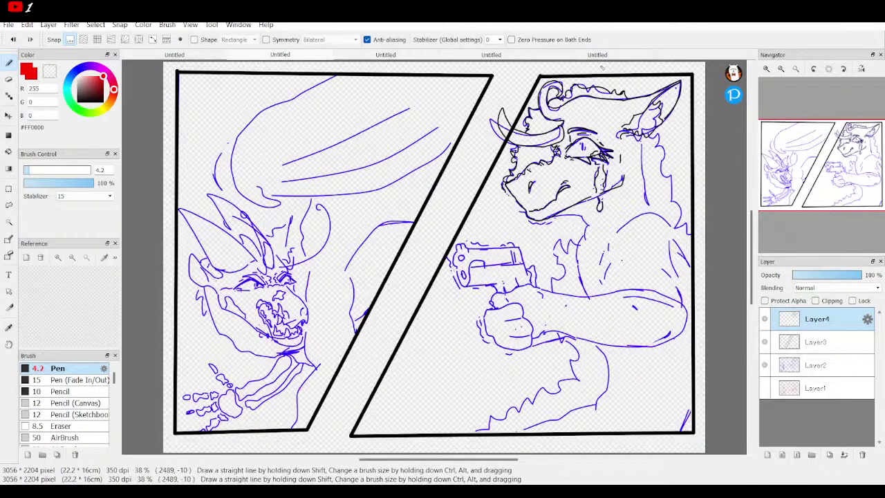
click(583, 57)
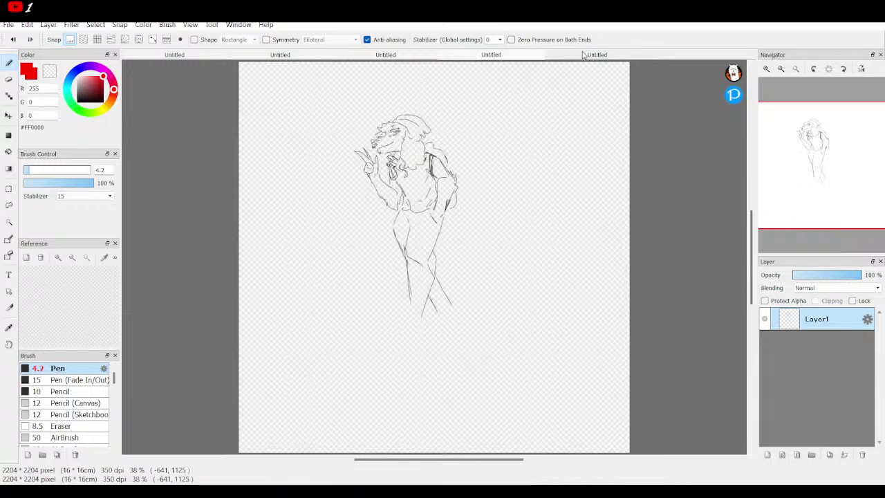
click(584, 54)
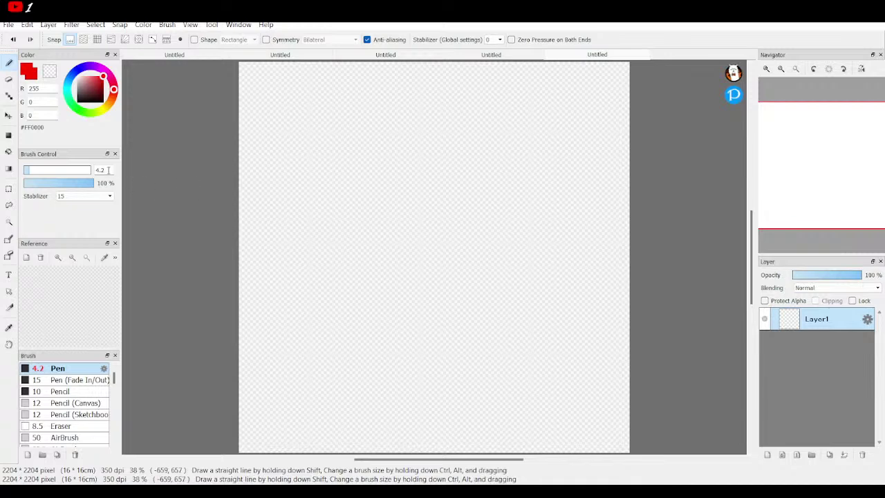
Step: Set the Pen size to 2 and draw a red circle for the head near the upper middle of the blank canvas
key(BackSpace)
key(BackSpace)
key(BackSpace)
text(2)
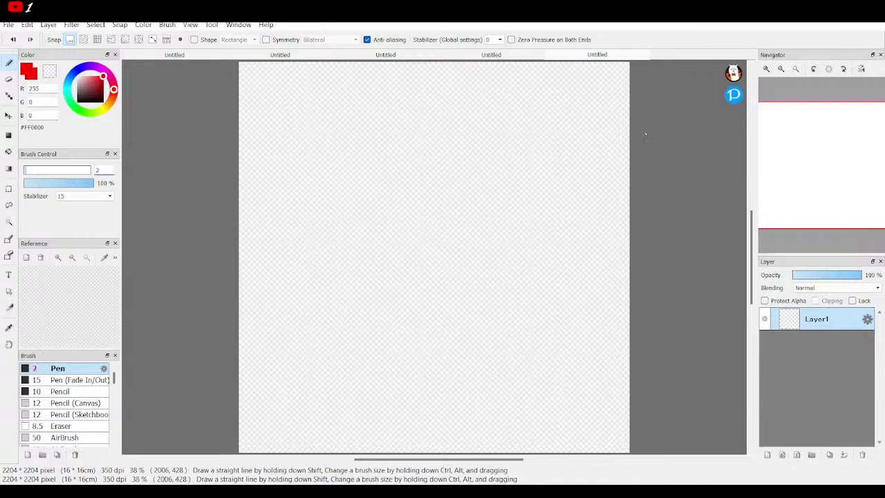
click(766, 69)
click(766, 70)
drag(821, 170, 812, 118)
mouse_move(394, 114)
mouse_down()
mouse_move(359, 304)
mouse_move(456, 116)
mouse_move(351, 158)
mouse_up()
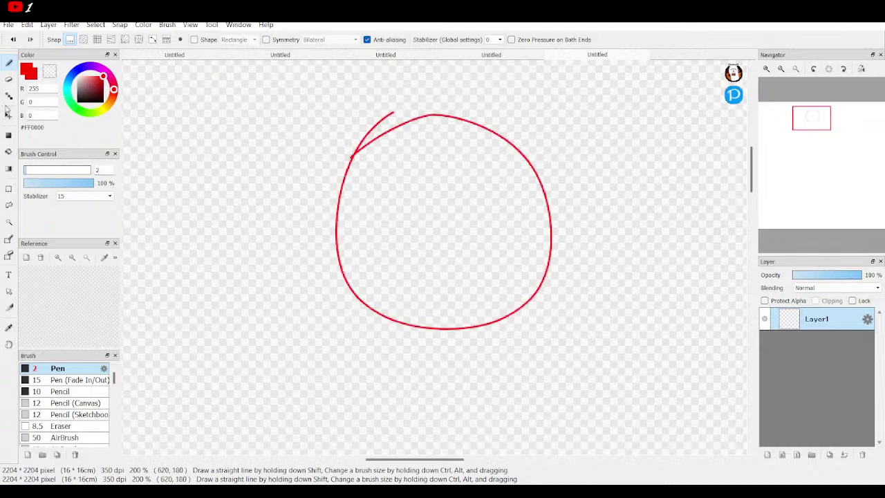
key(ctrl+z)
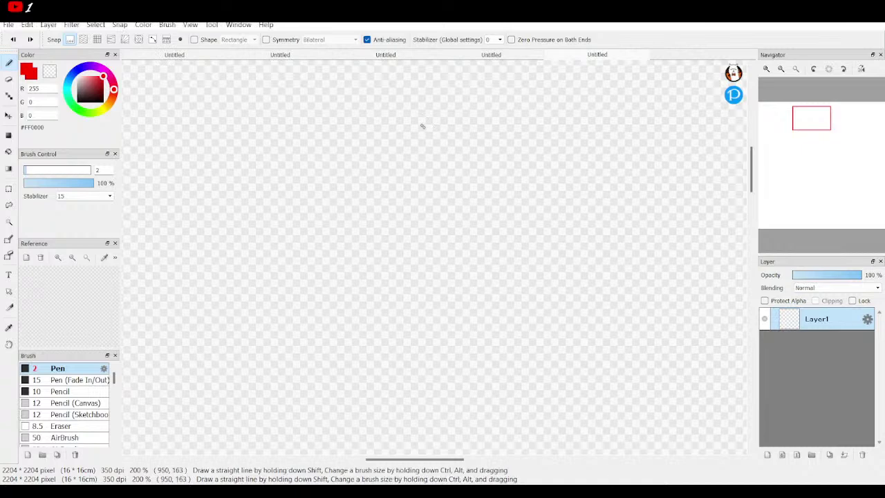
mouse_move(387, 108)
mouse_down()
mouse_move(410, 244)
mouse_move(549, 197)
mouse_move(500, 92)
mouse_move(384, 110)
mouse_up()
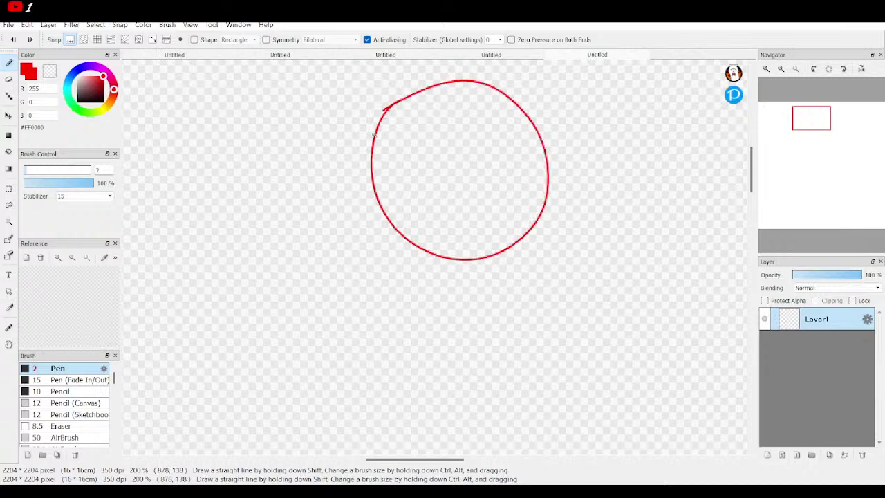
drag(812, 133, 814, 122)
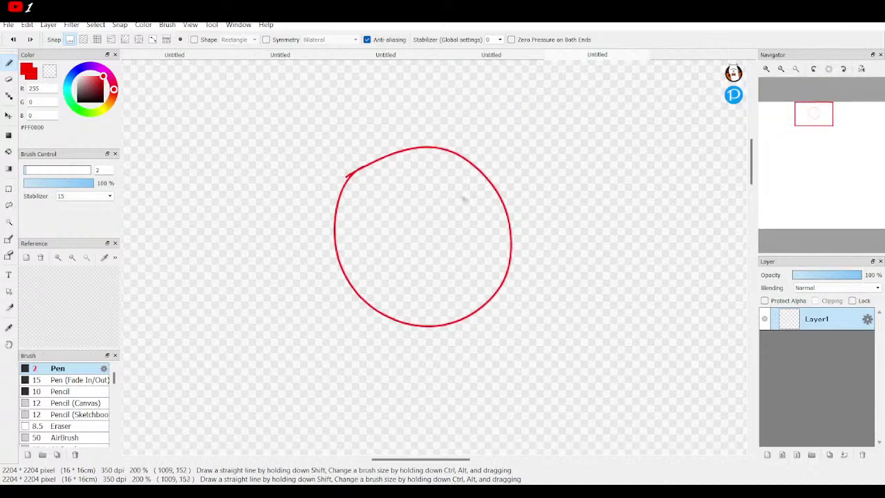
Step: Draw the forehead, a snout extending to the left of the head circle, and the chin and curved jaw line
mouse_move(425, 151)
mouse_down()
mouse_move(350, 179)
mouse_move(333, 235)
mouse_move(283, 251)
mouse_move(306, 274)
mouse_up()
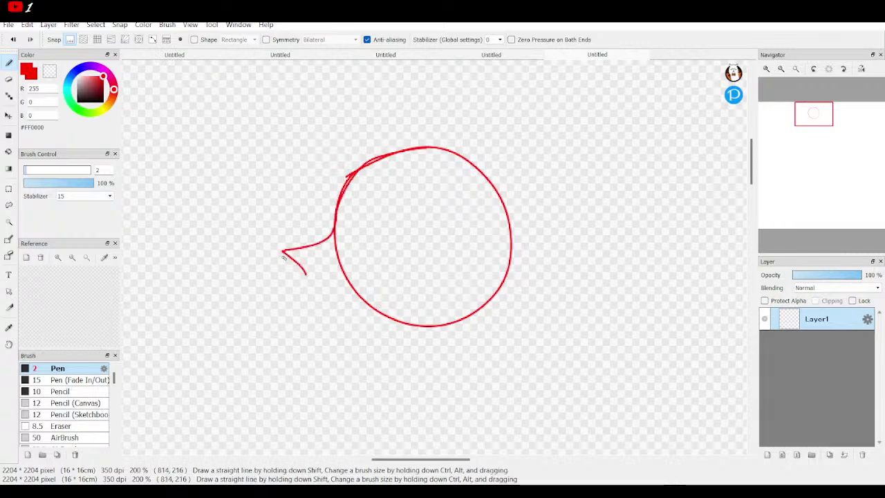
click(13, 40)
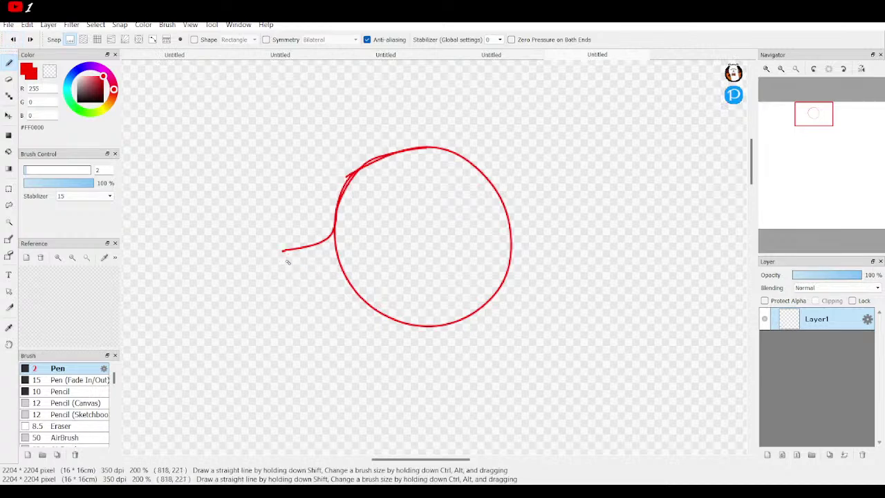
mouse_move(282, 256)
mouse_down()
mouse_move(285, 277)
mouse_move(319, 326)
mouse_move(369, 312)
mouse_move(361, 309)
mouse_move(421, 307)
mouse_move(462, 273)
mouse_move(449, 246)
mouse_up()
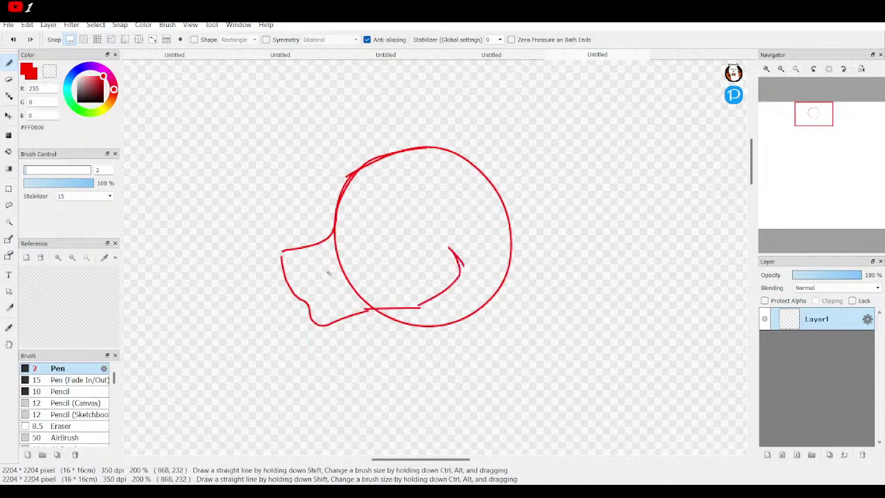
Step: Add a short mouth line with a small fang at the front of the snout
mouse_move(318, 304)
mouse_down()
mouse_move(347, 297)
mouse_move(320, 315)
mouse_move(344, 331)
mouse_move(330, 307)
mouse_up()
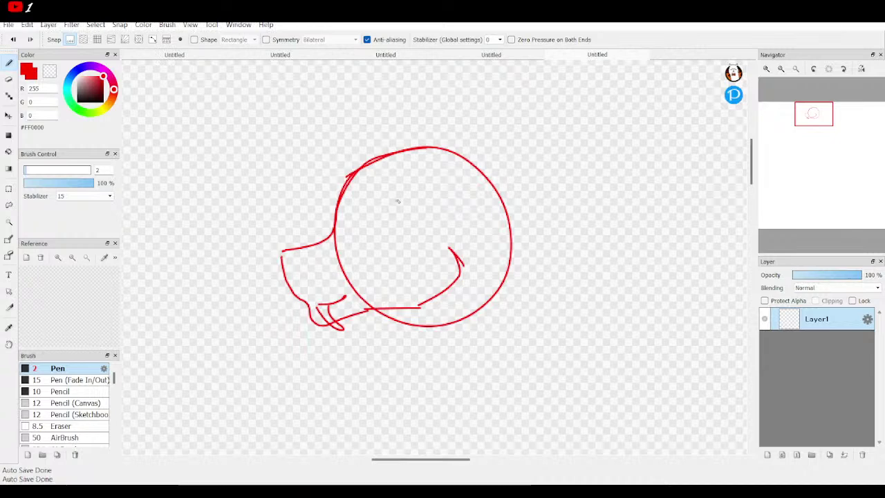
click(13, 40)
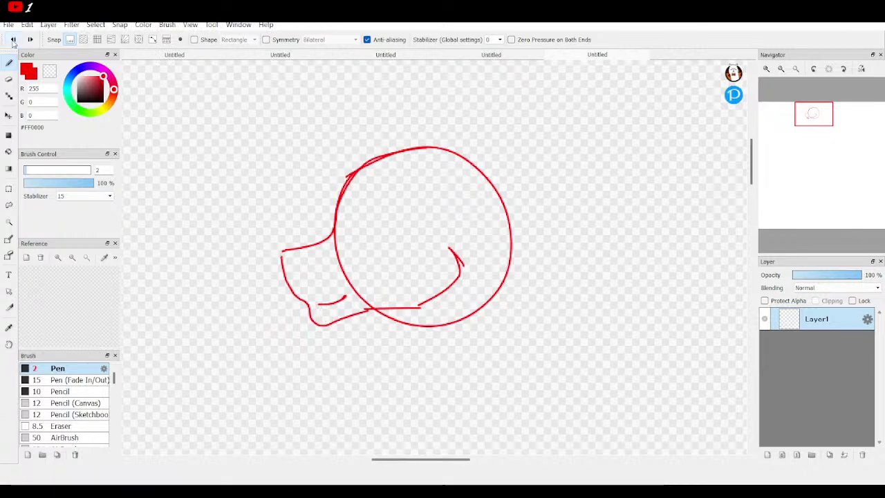
mouse_move(321, 308)
mouse_down()
mouse_move(324, 317)
mouse_move(329, 305)
mouse_up()
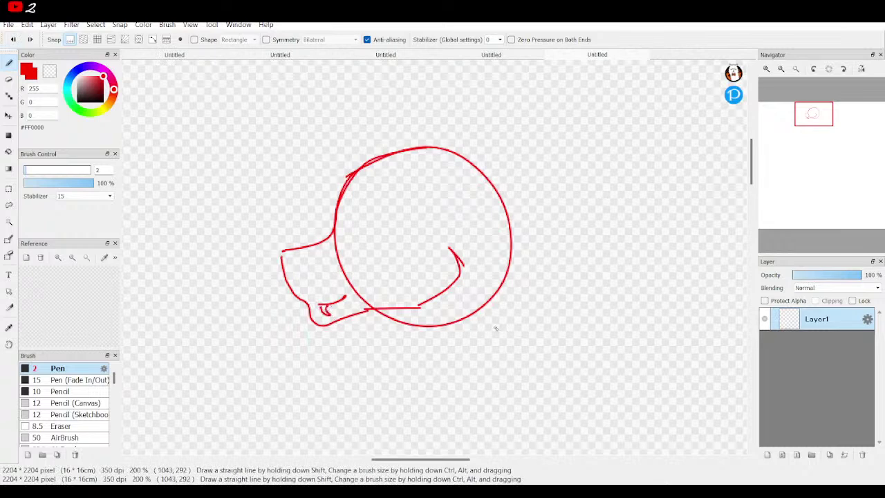
Step: Draw the eye inside the head circle with a thick upper lid, lower lid and iris, plus an eyebrow above it
mouse_move(351, 226)
mouse_down()
mouse_move(382, 213)
mouse_move(412, 234)
mouse_move(384, 213)
mouse_move(355, 226)
mouse_move(374, 213)
mouse_move(406, 229)
mouse_move(387, 212)
mouse_up()
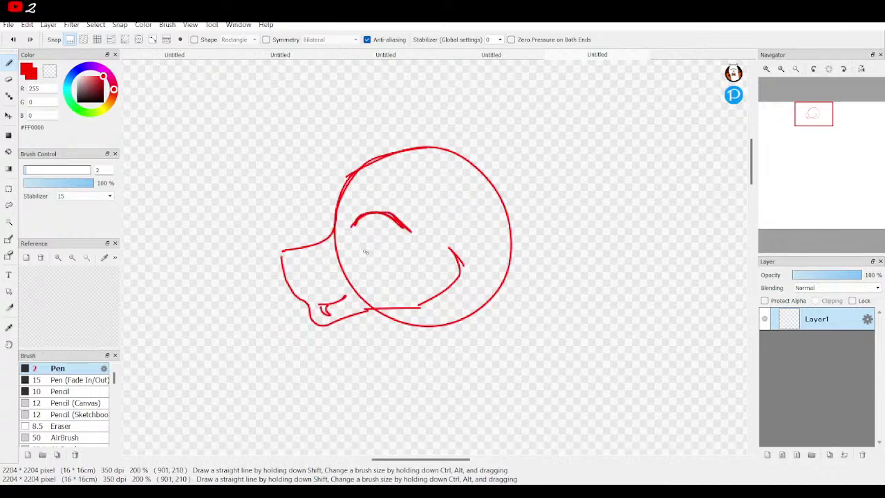
mouse_move(363, 250)
mouse_down()
mouse_move(402, 242)
mouse_move(362, 250)
mouse_up()
mouse_move(389, 242)
mouse_down()
mouse_move(379, 218)
mouse_move(388, 218)
mouse_move(369, 199)
mouse_move(353, 205)
mouse_move(397, 212)
mouse_move(378, 198)
mouse_up()
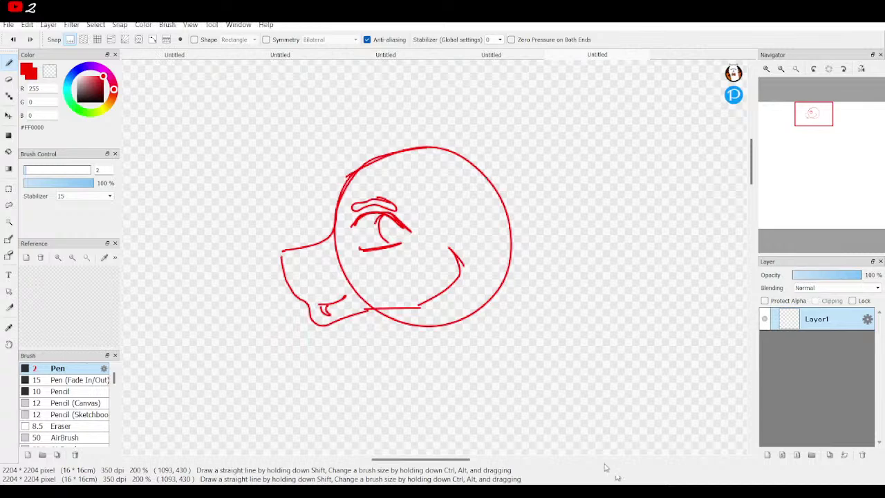
Step: Sketch the wavy throat line below the chin and the line from the top of the head down the nape
mouse_move(339, 324)
mouse_down()
mouse_move(369, 326)
mouse_move(381, 340)
mouse_move(378, 331)
mouse_move(384, 385)
mouse_move(359, 398)
mouse_move(375, 423)
mouse_up()
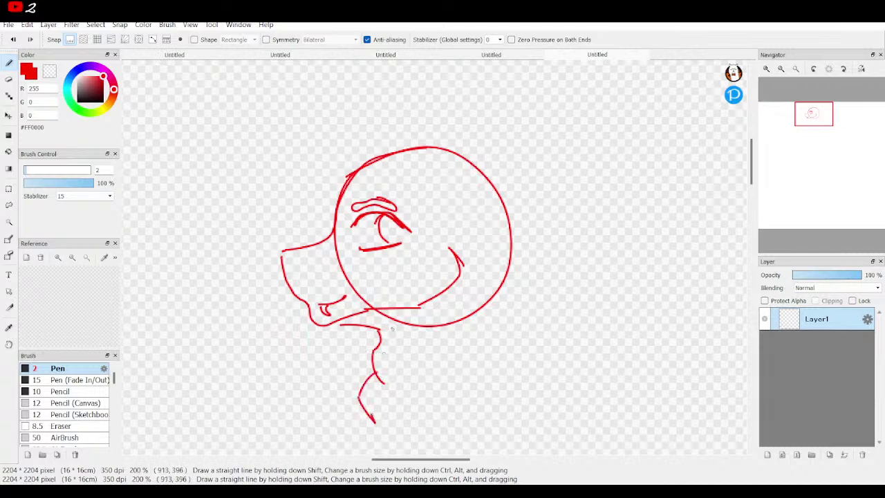
mouse_move(379, 167)
mouse_down()
mouse_move(412, 167)
mouse_move(491, 207)
mouse_move(506, 309)
mouse_move(487, 364)
mouse_move(492, 408)
mouse_up()
Step: Sketch a large mass of hair sweeping back from the top of the head and curving down behind the neck
click(782, 69)
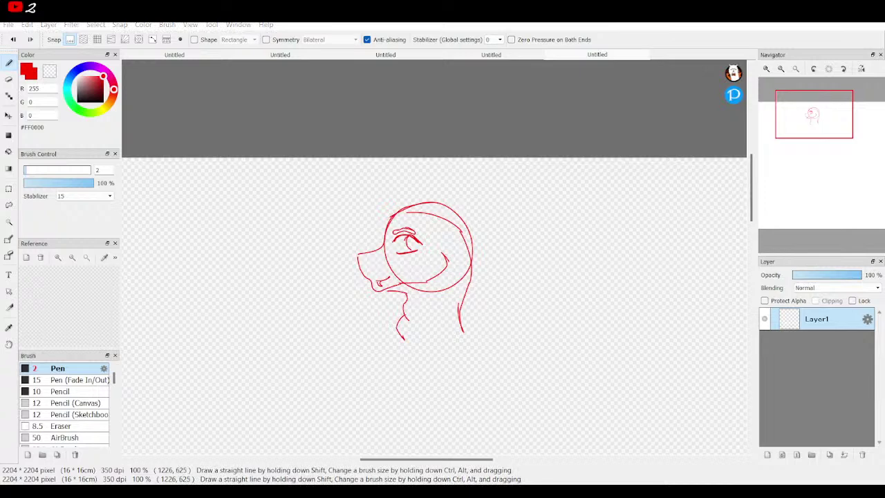
mouse_move(415, 207)
mouse_down()
mouse_move(521, 213)
mouse_move(512, 213)
mouse_move(547, 250)
mouse_move(502, 305)
mouse_move(487, 359)
mouse_up()
drag(492, 315, 487, 351)
drag(460, 228, 542, 253)
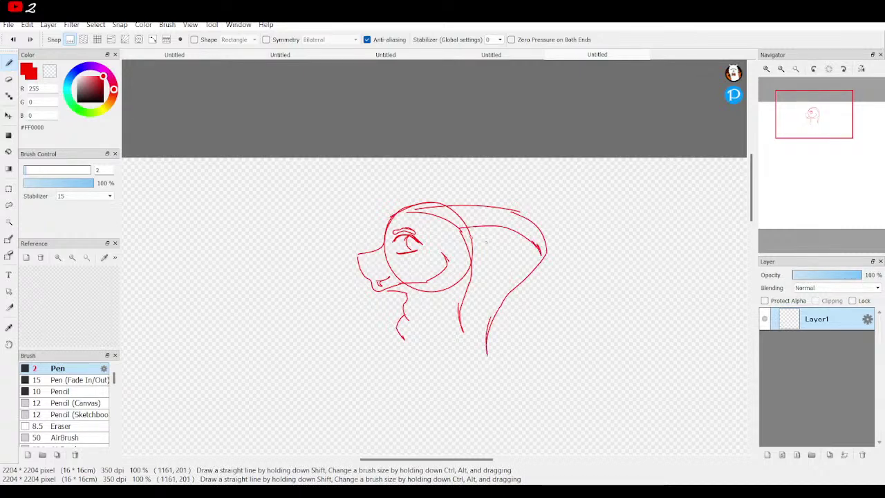
drag(426, 206, 480, 201)
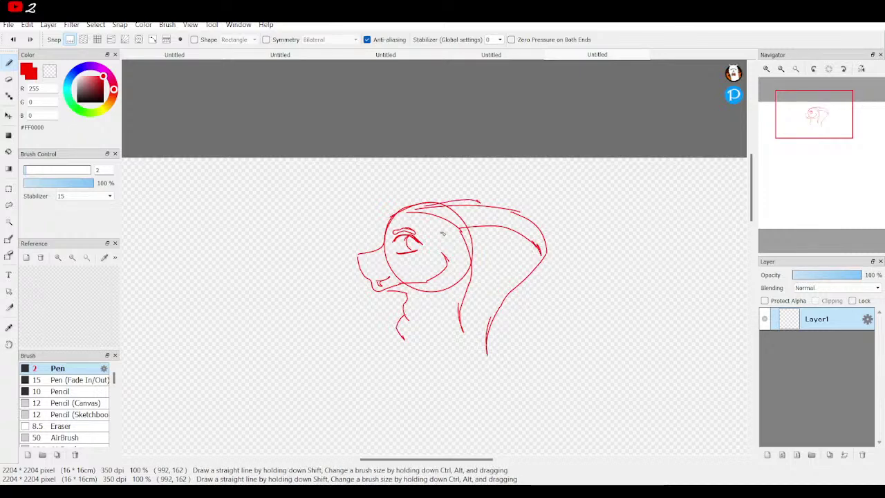
Step: Add overlapping strokes that narrow the lower end of the hair toward the base of the neck
scroll(451, 233, down, 5)
scroll(451, 233, right, 2)
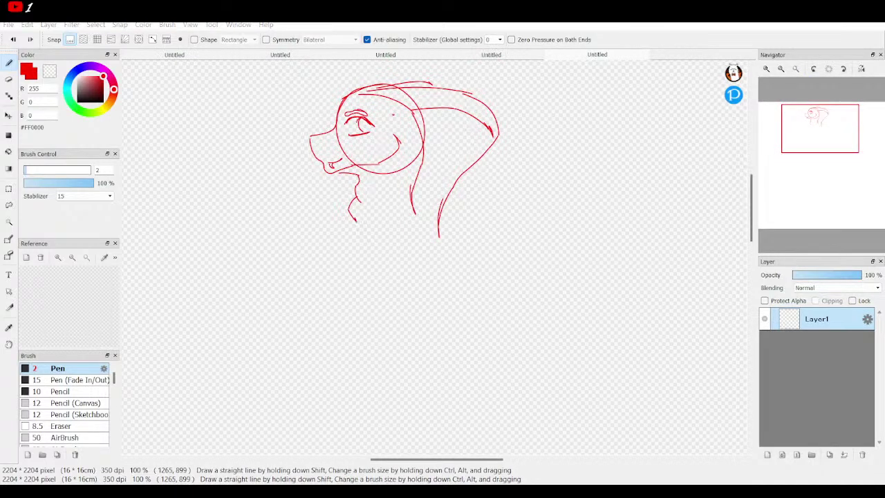
mouse_move(443, 200)
mouse_down()
mouse_move(426, 248)
mouse_move(458, 186)
mouse_up()
mouse_move(417, 231)
mouse_down()
mouse_move(467, 173)
mouse_move(456, 181)
mouse_up()
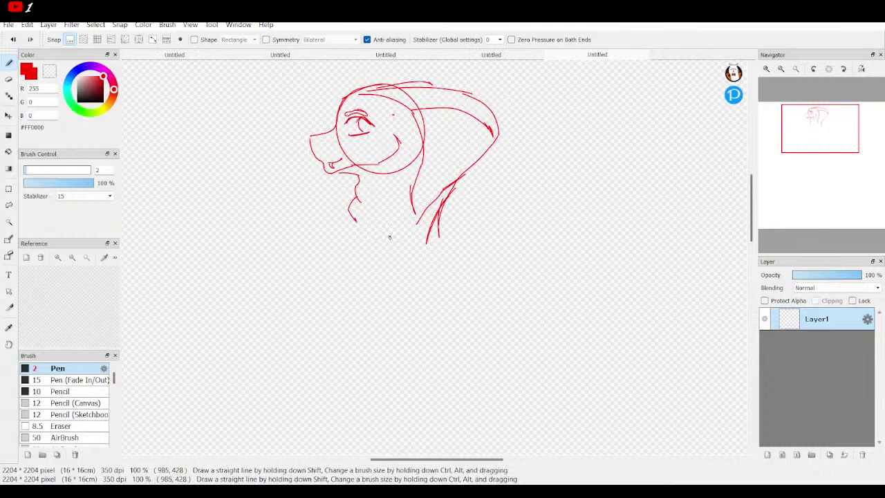
Step: Sketch the angled shoulder line below the throat and rounded collar shapes around the base of the neck
drag(347, 221, 320, 227)
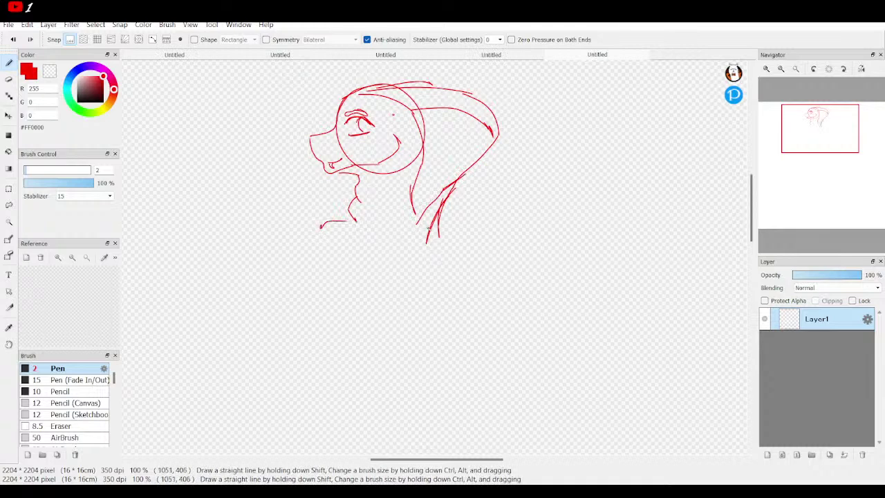
click(12, 40)
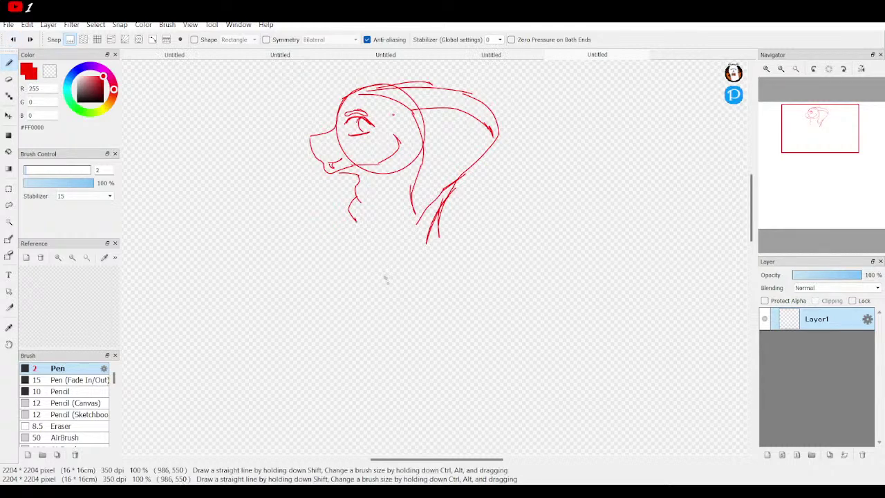
mouse_move(350, 222)
mouse_down()
mouse_move(312, 265)
mouse_move(329, 282)
mouse_up()
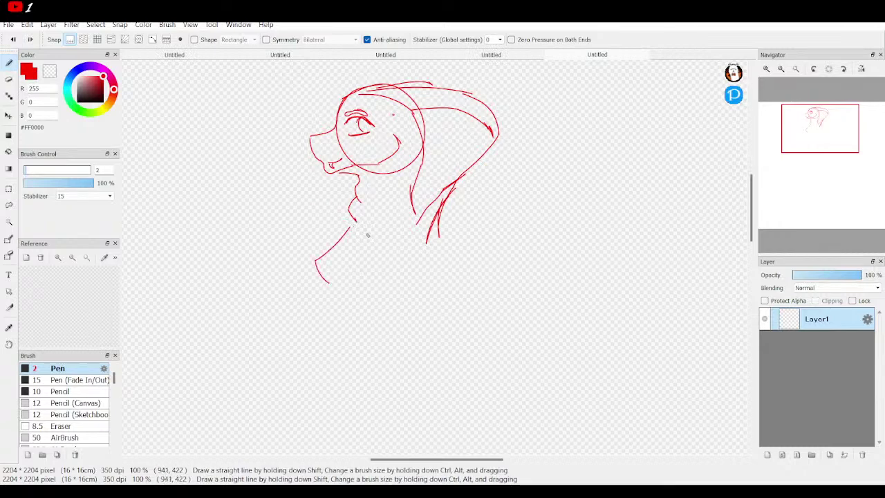
mouse_move(385, 237)
mouse_down()
mouse_move(430, 220)
mouse_move(446, 201)
mouse_move(463, 217)
mouse_move(446, 233)
mouse_move(401, 235)
mouse_up()
mouse_move(457, 233)
mouse_down()
mouse_move(367, 250)
mouse_move(353, 231)
mouse_move(335, 225)
mouse_move(351, 248)
mouse_move(336, 244)
mouse_up()
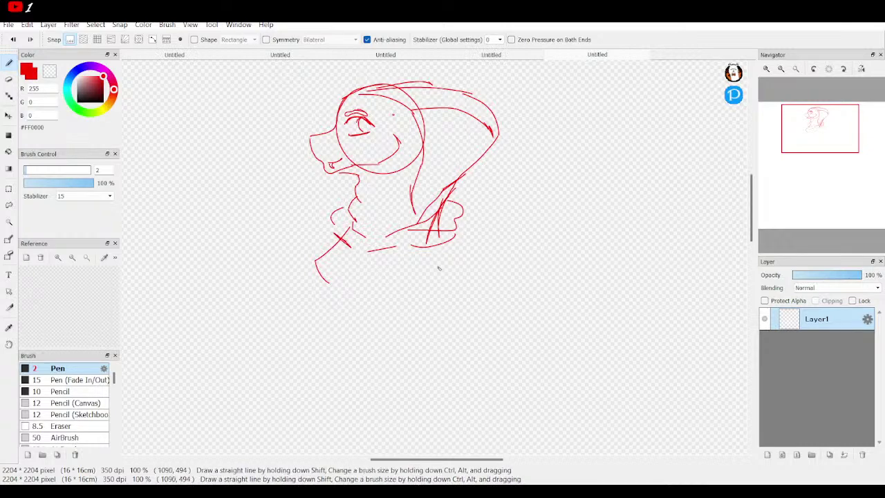
Step: Sketch the outer shoulder curves, the arm lines and the sides of the torso below the collar
drag(452, 239, 465, 271)
mouse_move(321, 242)
mouse_down()
mouse_move(316, 273)
mouse_move(321, 240)
mouse_move(321, 249)
mouse_move(390, 240)
mouse_move(370, 256)
mouse_move(375, 287)
mouse_up()
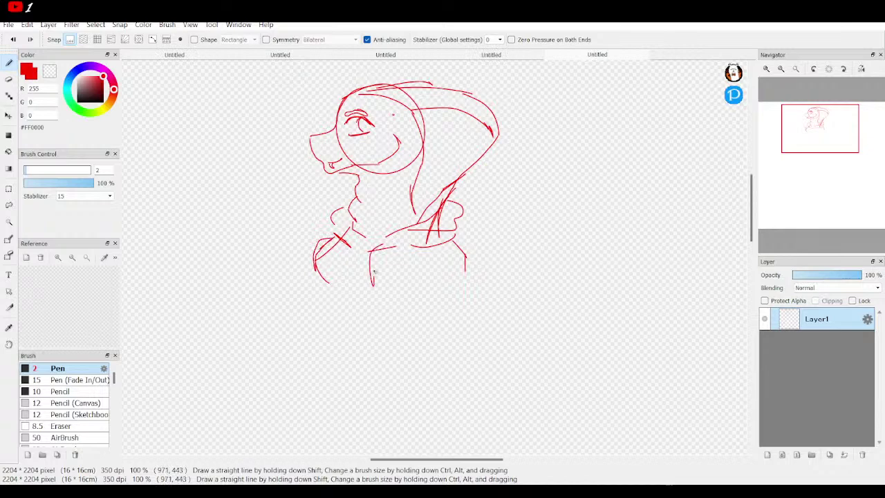
mouse_move(355, 240)
mouse_down()
mouse_move(364, 284)
mouse_move(355, 265)
mouse_up()
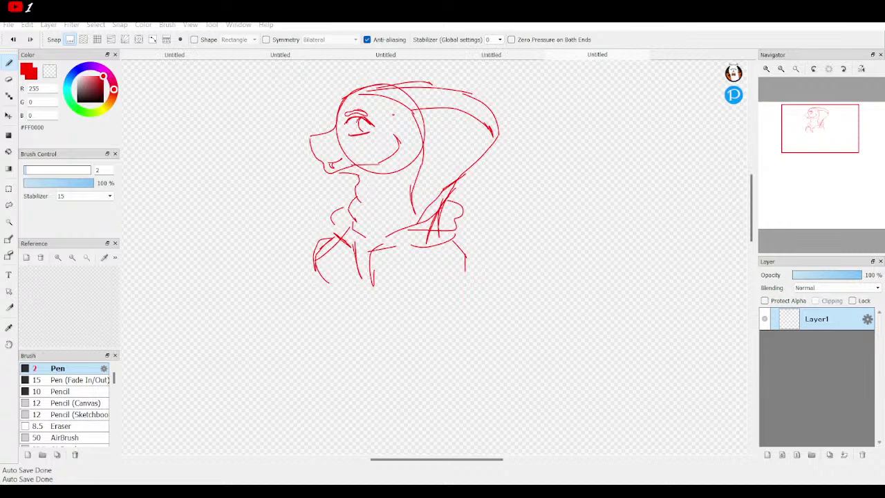
click(371, 262)
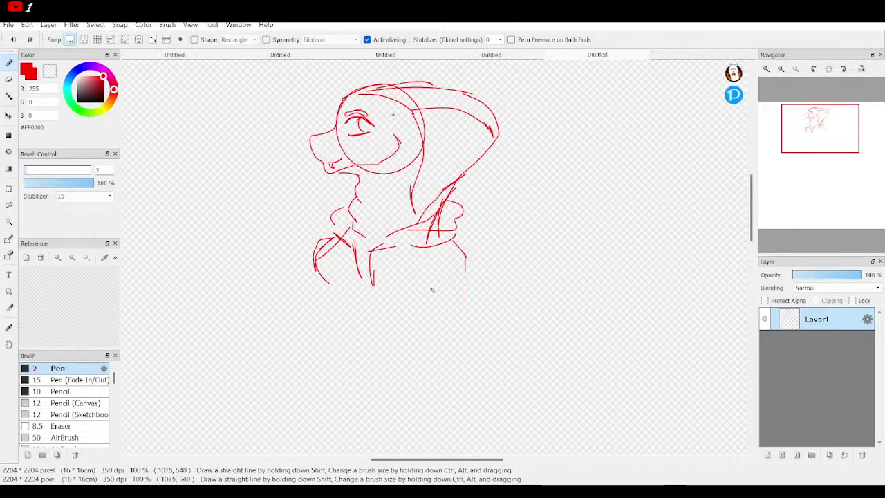
mouse_move(421, 276)
mouse_down()
mouse_move(428, 287)
mouse_move(463, 294)
mouse_move(463, 323)
mouse_up()
drag(319, 268, 323, 297)
drag(315, 265, 320, 286)
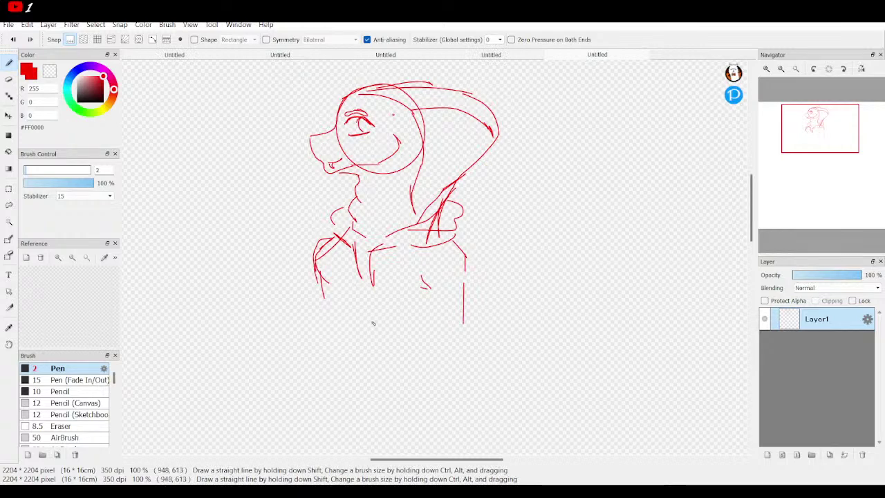
Step: Erase the entire profile sketch using an eraser of size 2000
text(e)
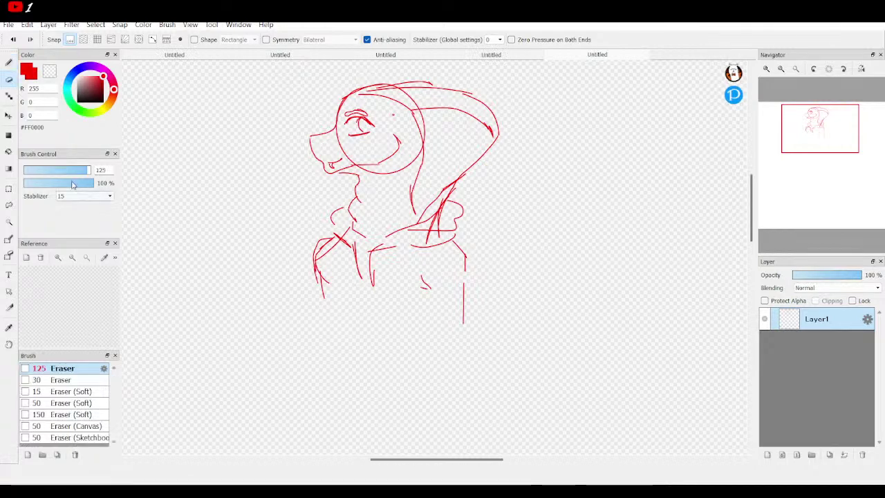
text(2000)
key(Return)
click(410, 198)
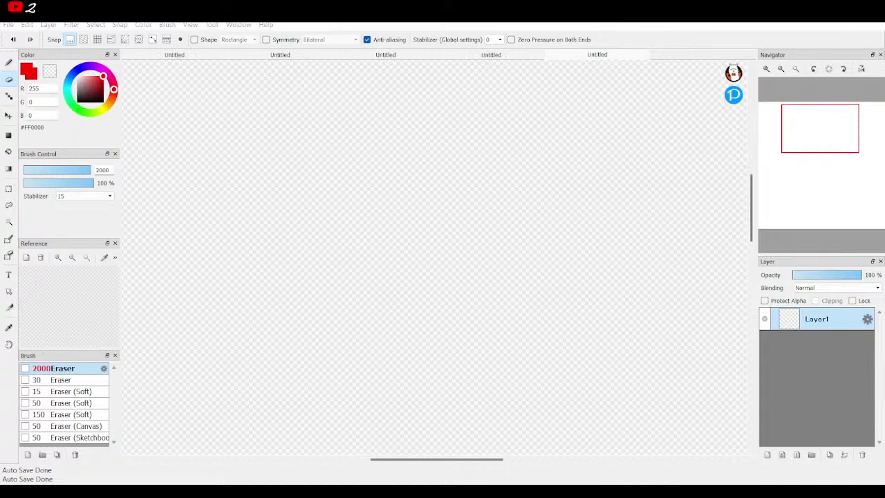
Step: Load the grey cat in the blue and green sweater as the reference image and frame its head and shoulders
key(alt+Tab)
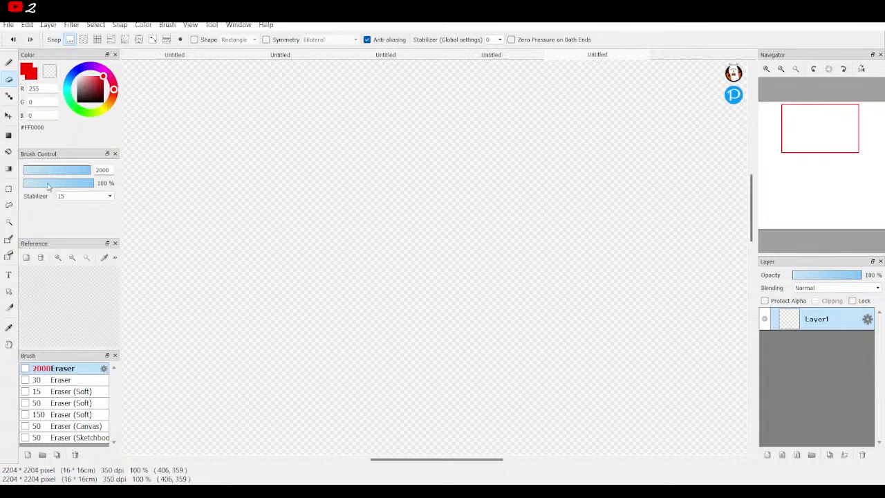
click(58, 257)
click(58, 257)
click(58, 257)
drag(109, 307, 107, 378)
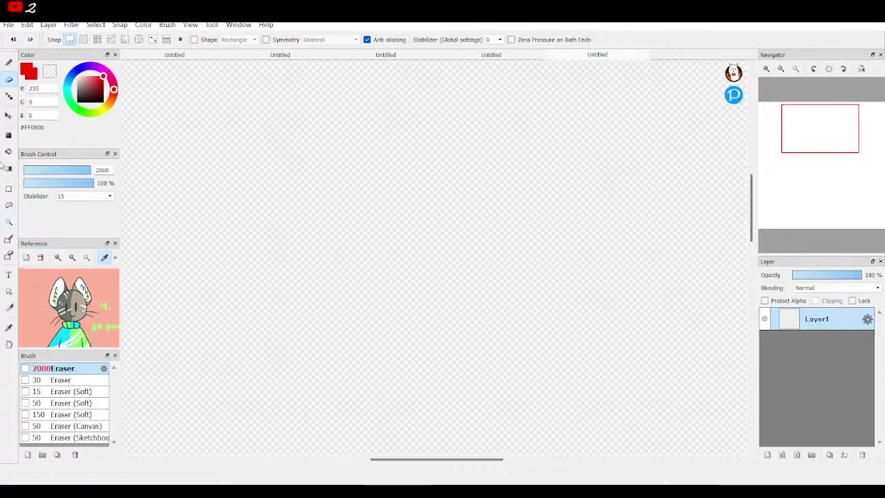
Step: Draw a red, slightly tall ellipse as a head guide in the upper middle of the canvas using the Pen's Ellipse shape
click(8, 62)
click(794, 70)
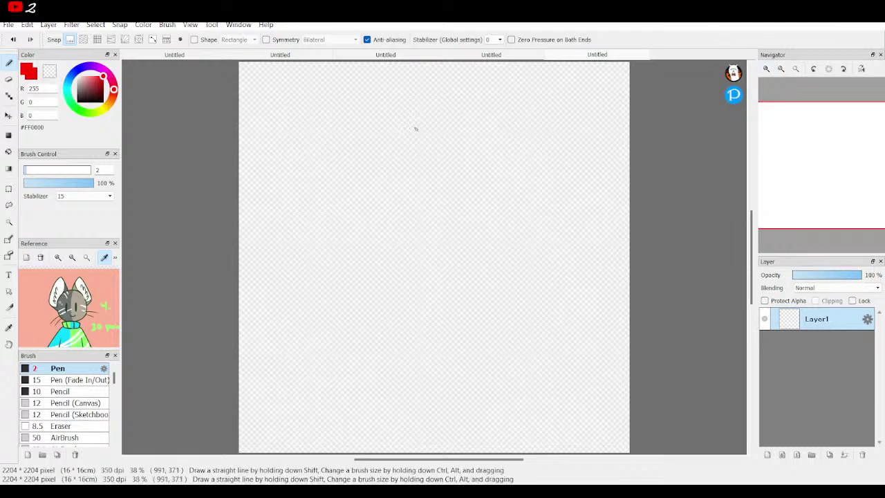
mouse_move(404, 123)
mouse_down()
mouse_move(404, 154)
mouse_move(450, 161)
mouse_move(471, 111)
mouse_up()
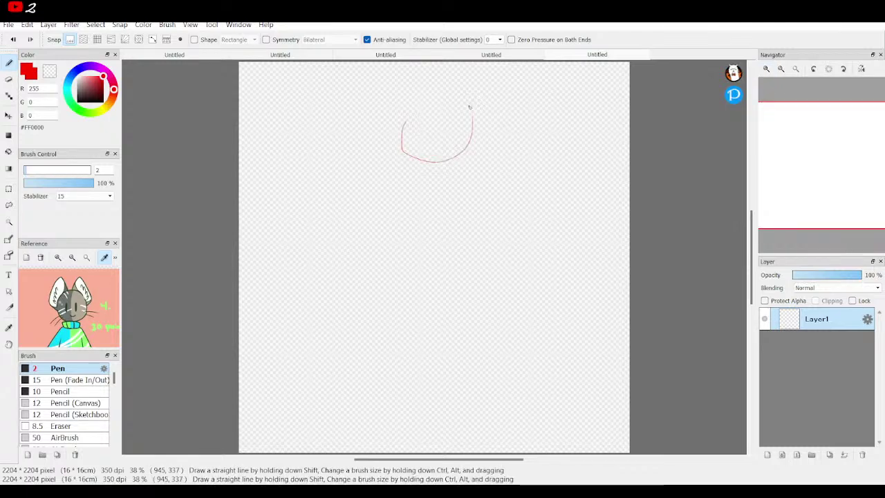
click(12, 40)
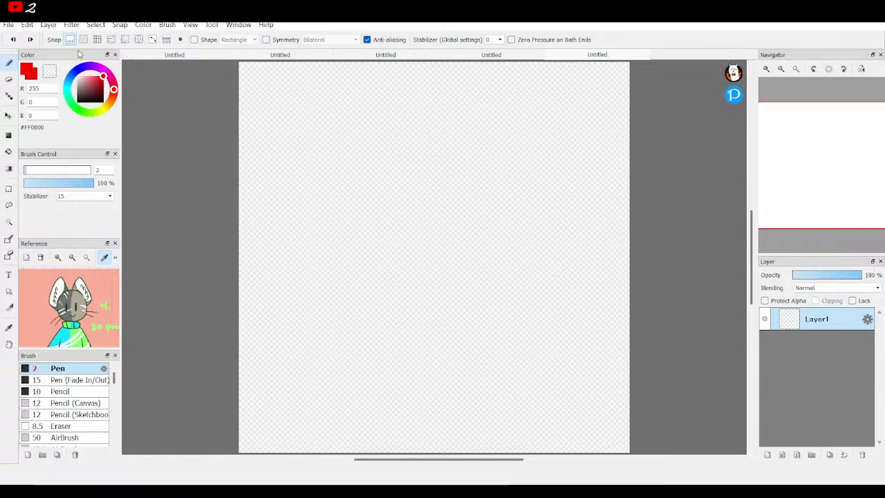
click(205, 41)
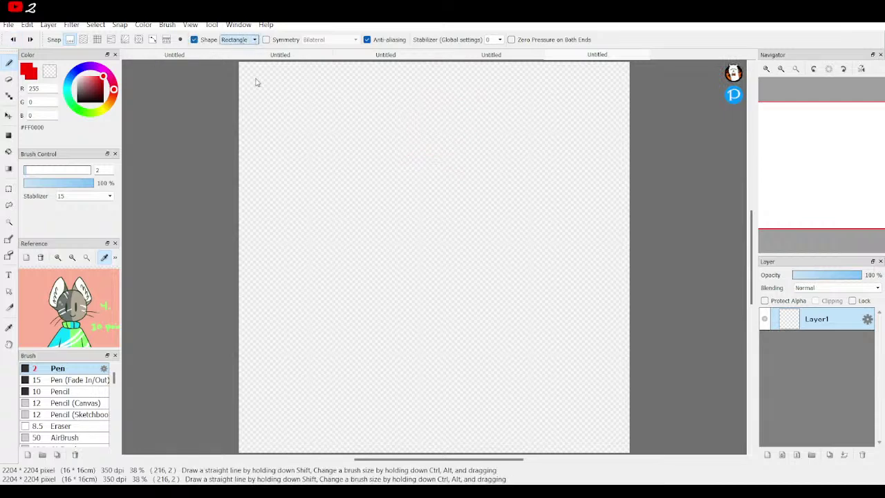
scroll(237, 43, down, 1)
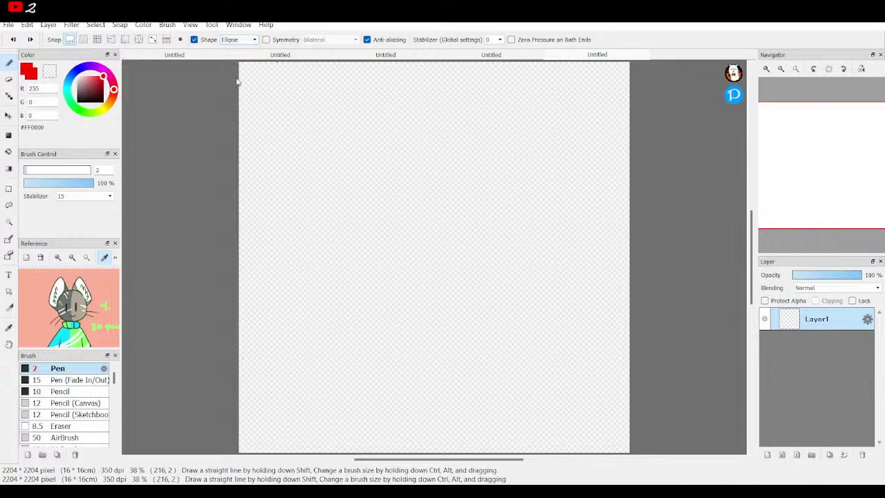
drag(393, 113, 446, 172)
click(194, 39)
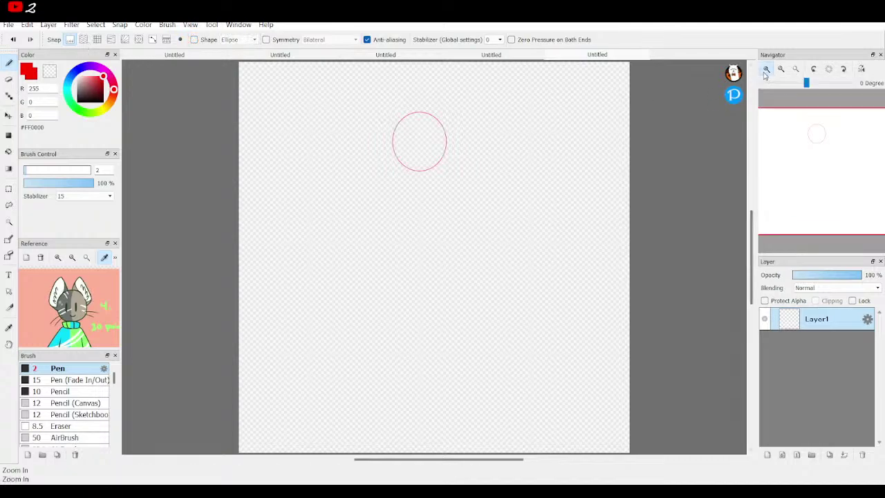
Step: Sketch the cat's head contour over the guide ellipse, with a full cheek, a rounded chin and an inset forehead line
click(766, 70)
click(765, 69)
drag(817, 167, 821, 135)
mouse_move(282, 172)
mouse_down()
mouse_move(271, 281)
mouse_move(287, 305)
mouse_move(367, 336)
mouse_up()
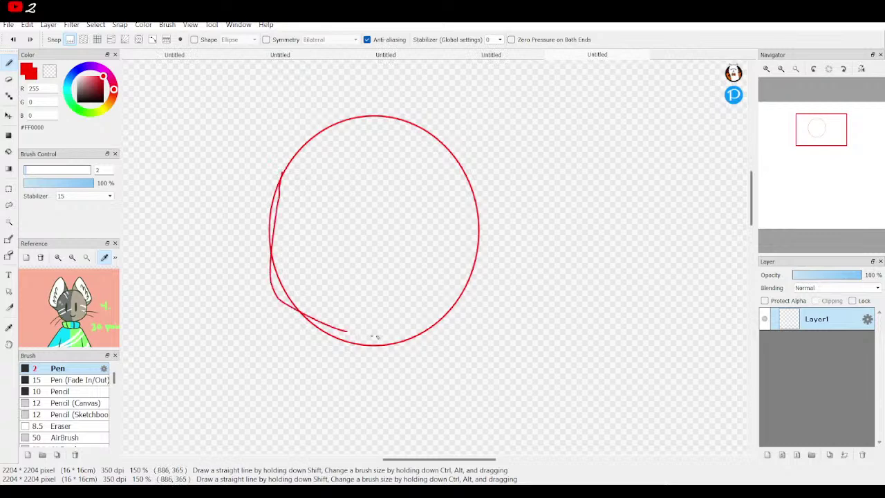
click(13, 40)
click(13, 41)
mouse_move(281, 175)
mouse_down()
mouse_move(269, 261)
mouse_move(325, 351)
mouse_move(365, 351)
mouse_move(418, 329)
mouse_move(454, 282)
mouse_move(460, 215)
mouse_move(454, 185)
mouse_move(348, 157)
mouse_up()
mouse_move(292, 172)
mouse_down()
mouse_move(349, 143)
mouse_move(379, 150)
mouse_up()
Step: Try to draw two tall oval eyes in the middle of the face
mouse_move(379, 210)
mouse_down()
mouse_move(389, 232)
mouse_move(391, 213)
mouse_move(380, 210)
mouse_up()
mouse_move(312, 210)
mouse_down()
mouse_move(311, 252)
mouse_move(320, 257)
mouse_move(313, 216)
mouse_up()
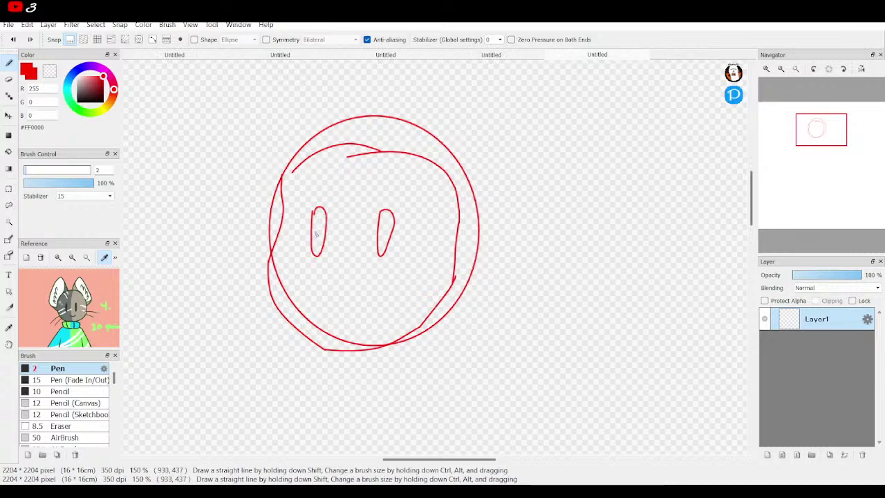
click(13, 39)
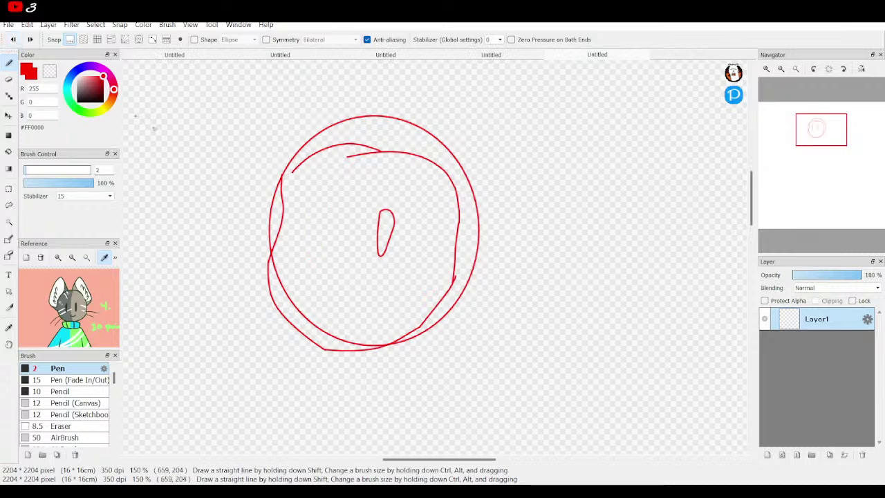
mouse_move(321, 212)
mouse_down()
mouse_move(324, 262)
mouse_move(339, 243)
mouse_move(320, 209)
mouse_up()
click(13, 40)
click(13, 39)
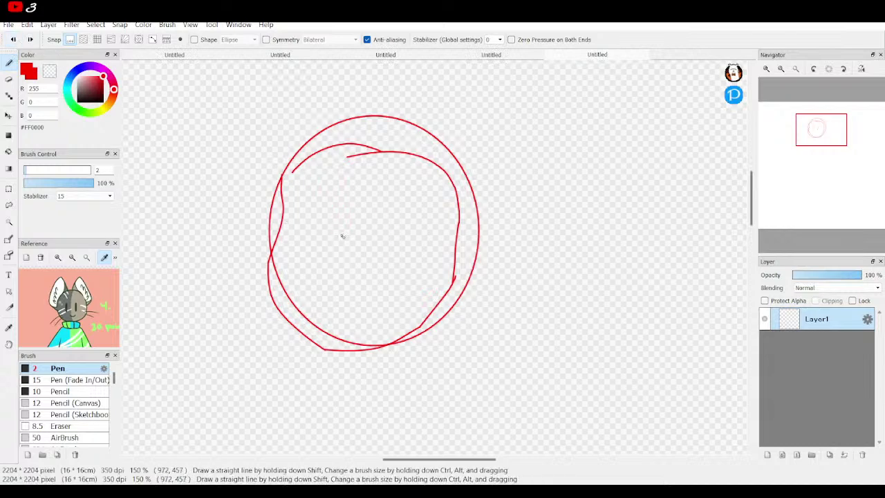
Step: Sketch a small V-shaped nose with a tiny mouth below it and two narrow eyes above
mouse_move(333, 264)
mouse_down()
mouse_move(345, 261)
mouse_move(341, 280)
mouse_up()
mouse_move(376, 221)
mouse_down()
mouse_move(377, 242)
mouse_move(380, 220)
mouse_up()
mouse_move(315, 214)
mouse_down()
mouse_move(309, 253)
mouse_move(320, 206)
mouse_up()
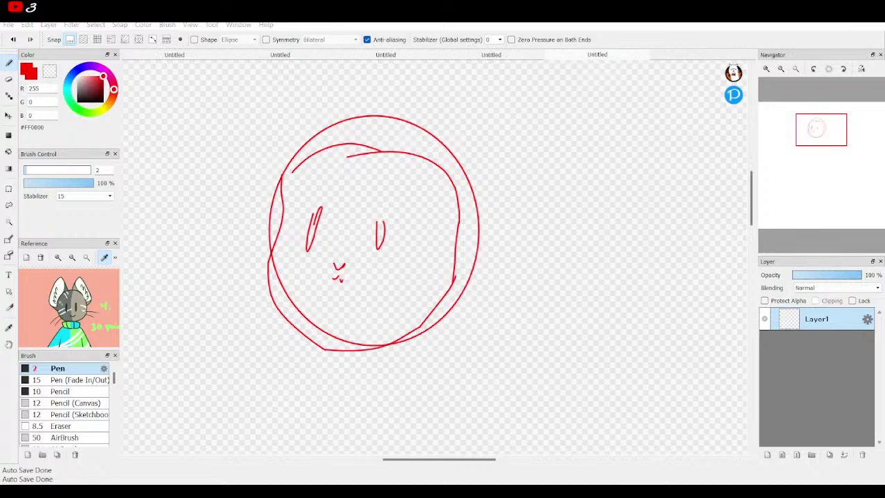
Step: Erase the narrow eyes, nose and mouth using an eraser of size 62
key(alt+Tab)
click(9, 78)
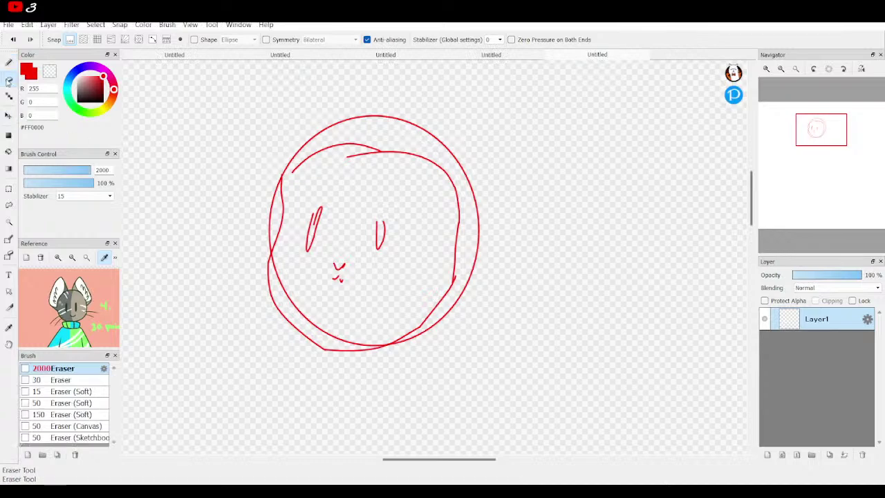
drag(90, 173, 78, 171)
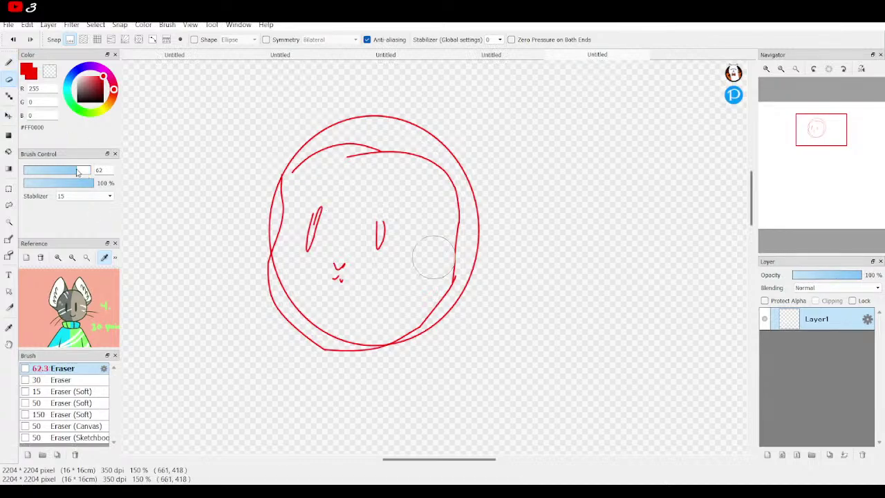
mouse_move(313, 208)
mouse_down()
mouse_move(336, 270)
mouse_move(376, 231)
mouse_move(380, 247)
mouse_up()
Step: Draw two slanted oval eyes, a wavy smiling mouth and a small nose with the Pen inside the head
click(8, 63)
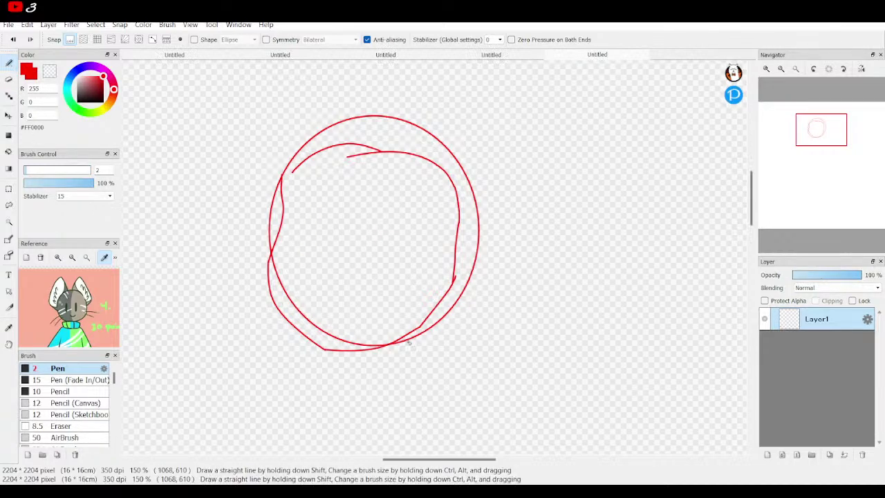
mouse_move(371, 219)
mouse_down()
mouse_move(364, 258)
mouse_move(380, 231)
mouse_move(371, 219)
mouse_up()
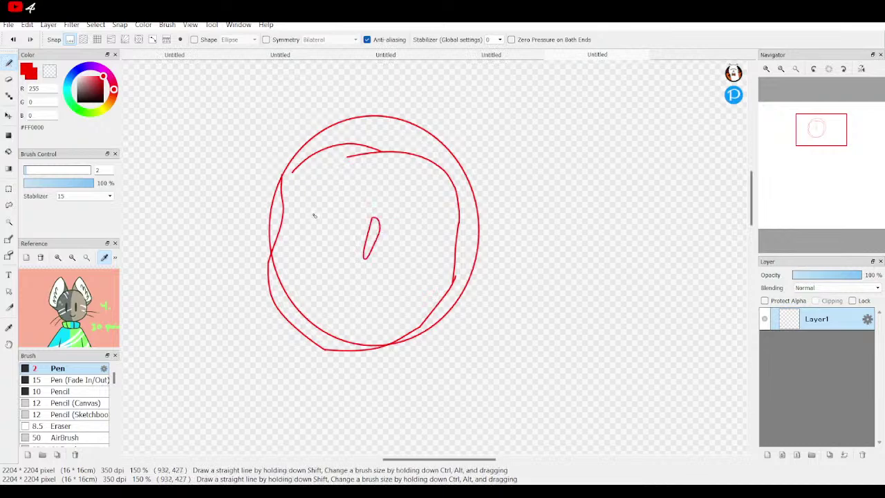
mouse_move(314, 216)
mouse_down()
mouse_move(306, 255)
mouse_move(319, 215)
mouse_move(302, 237)
mouse_move(311, 246)
mouse_move(322, 202)
mouse_up()
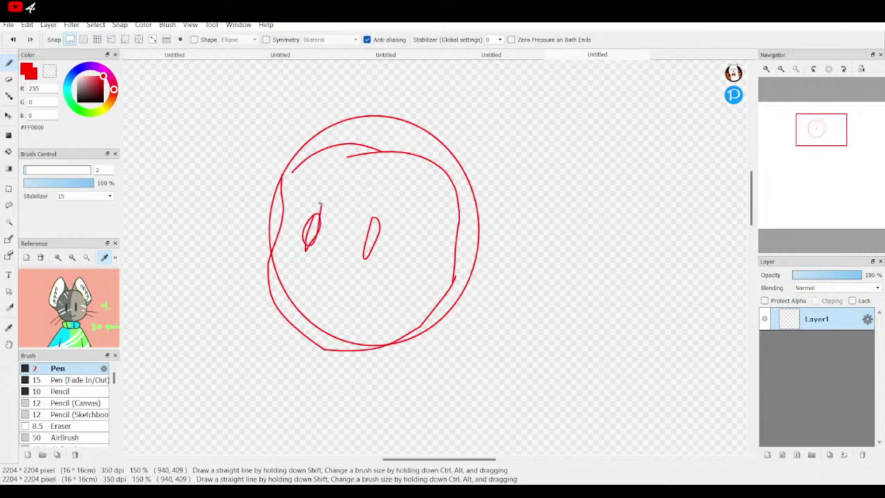
click(14, 39)
click(13, 39)
mouse_move(316, 214)
mouse_down()
mouse_move(313, 250)
mouse_move(331, 223)
mouse_move(318, 212)
mouse_up()
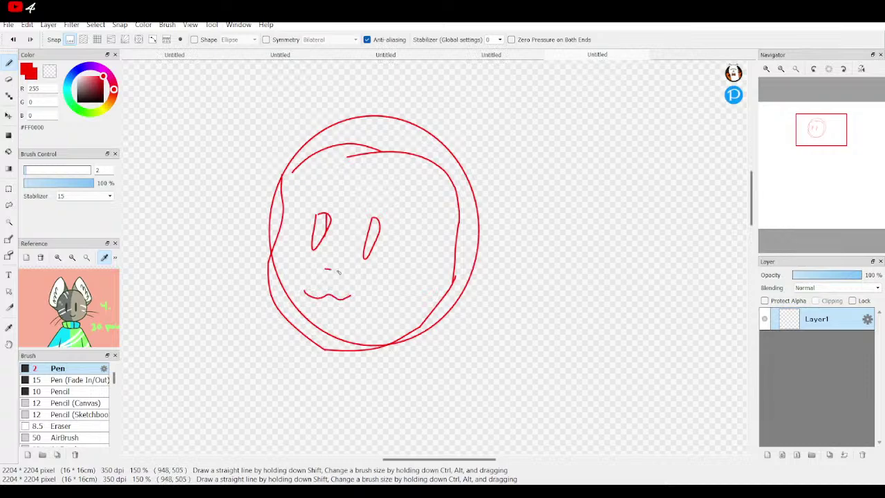
drag(330, 274, 332, 276)
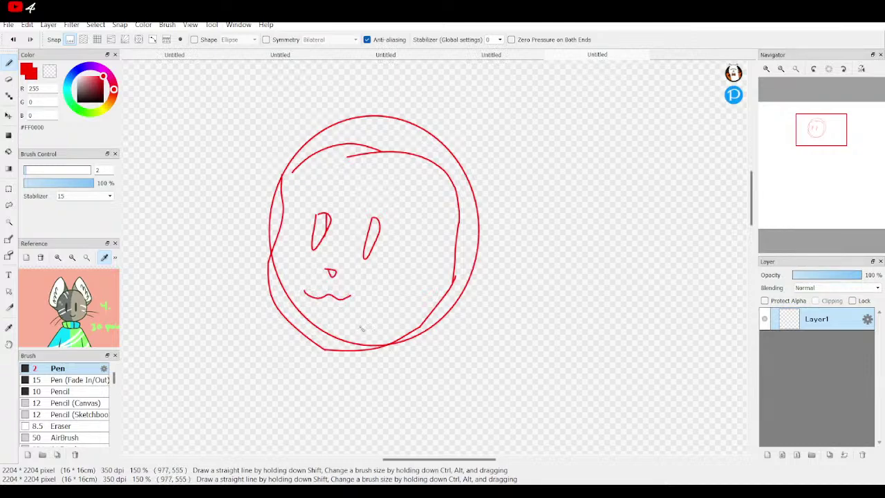
Step: Replace the oval eyes, nose and smile with half-closed flat-lidded eyes, a small V-shaped nose and a slight frown
click(14, 39)
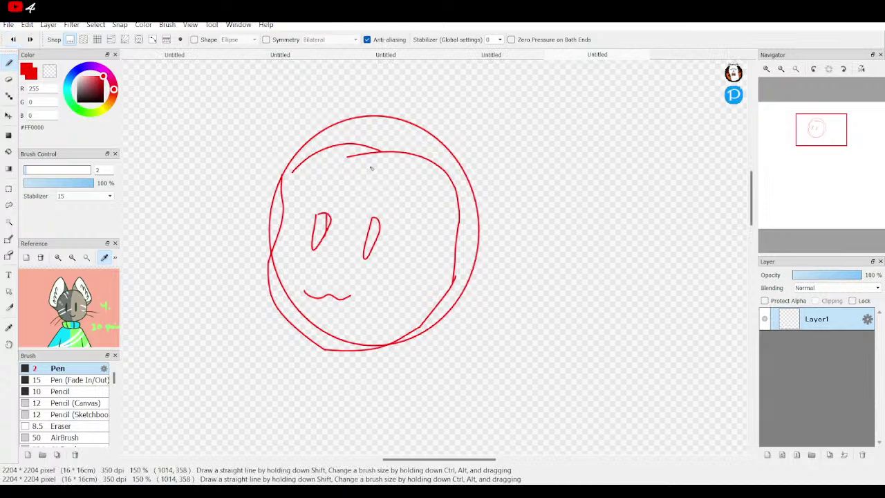
click(14, 38)
click(14, 39)
click(13, 39)
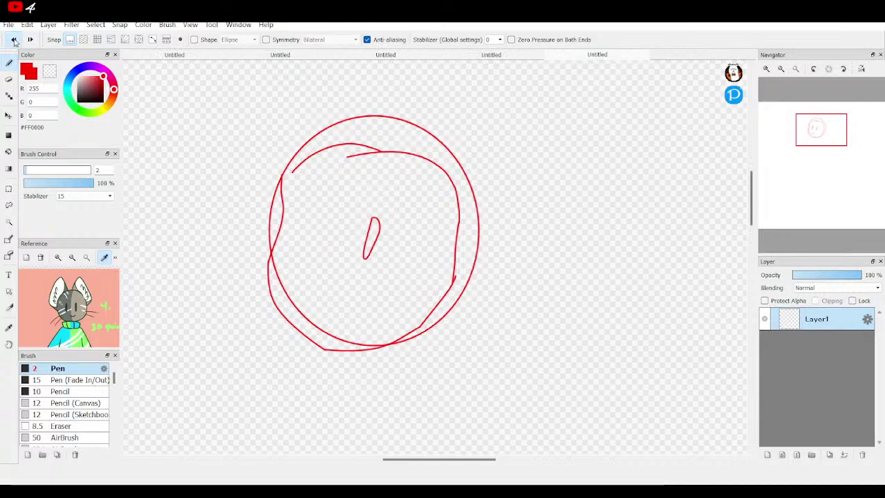
click(13, 39)
mouse_move(402, 225)
mouse_down()
mouse_move(396, 237)
mouse_move(393, 222)
mouse_up()
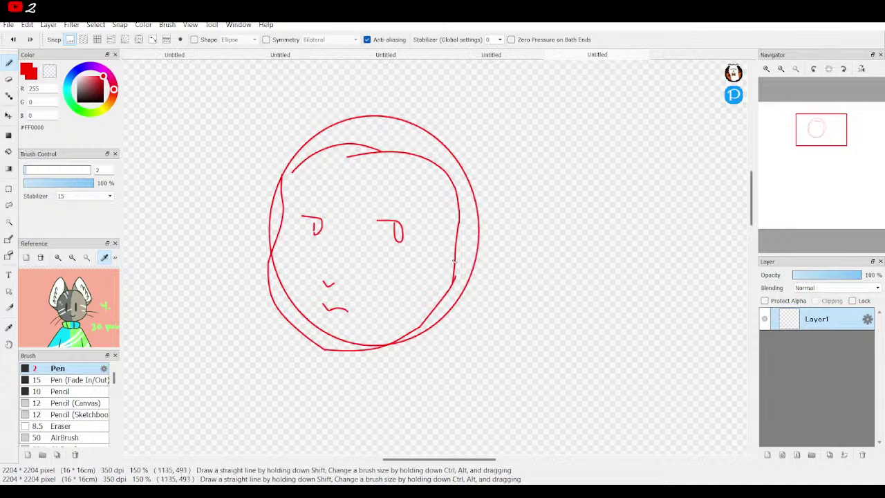
Step: Sketch two pointed cat ears on top of the head and a short cheek stroke below the right one
mouse_move(475, 243)
mouse_down()
mouse_move(493, 231)
mouse_move(504, 104)
mouse_up()
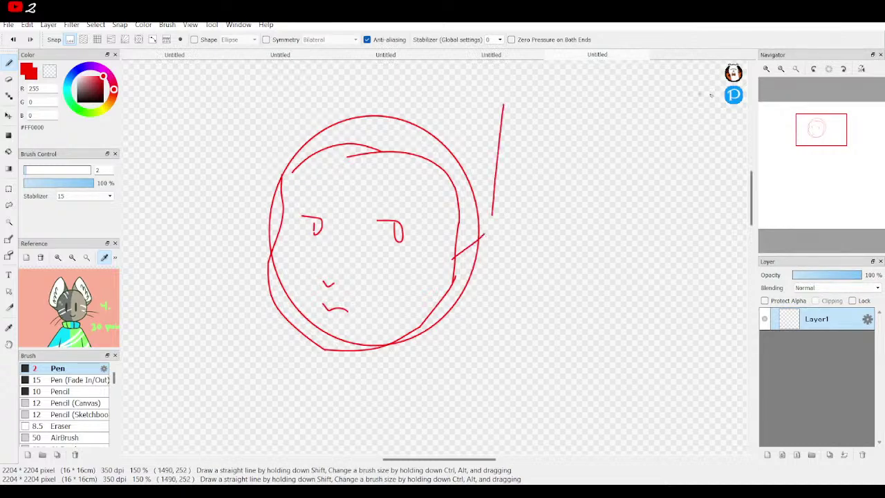
click(780, 68)
drag(410, 174, 482, 135)
drag(479, 166, 480, 139)
mouse_move(333, 234)
mouse_down()
mouse_move(320, 204)
mouse_move(323, 217)
mouse_move(361, 136)
mouse_move(367, 172)
mouse_up()
Step: Add the inner edge and wavy fur line inside the right ear, plus a short stroke at its base
drag(472, 146, 437, 172)
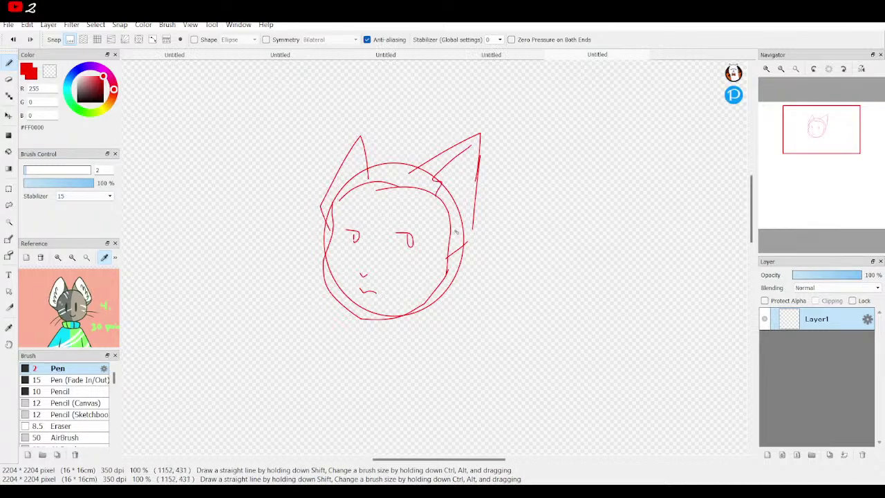
drag(456, 234, 477, 214)
drag(465, 184, 463, 206)
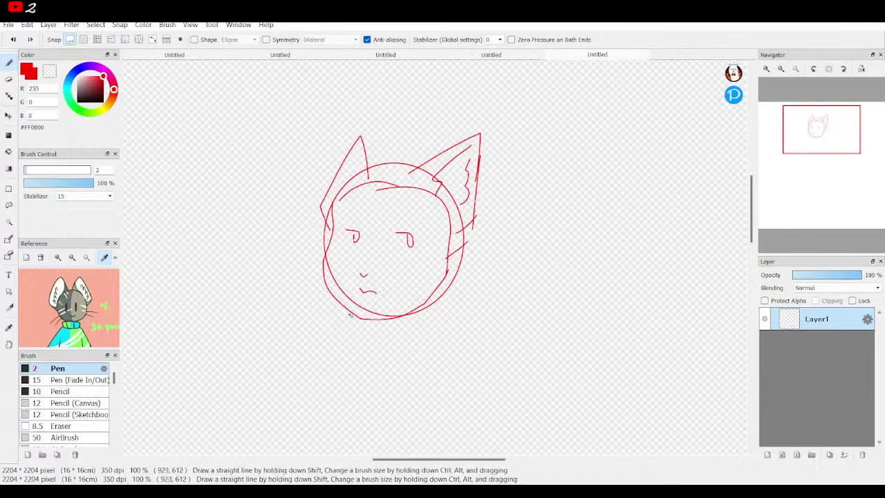
Step: Sketch a rounded turtleneck collar band under the chin and divide it with short vertical ribbing lines
drag(348, 318, 347, 320)
mouse_move(347, 328)
mouse_down()
mouse_move(405, 322)
mouse_move(405, 338)
mouse_move(341, 339)
mouse_up()
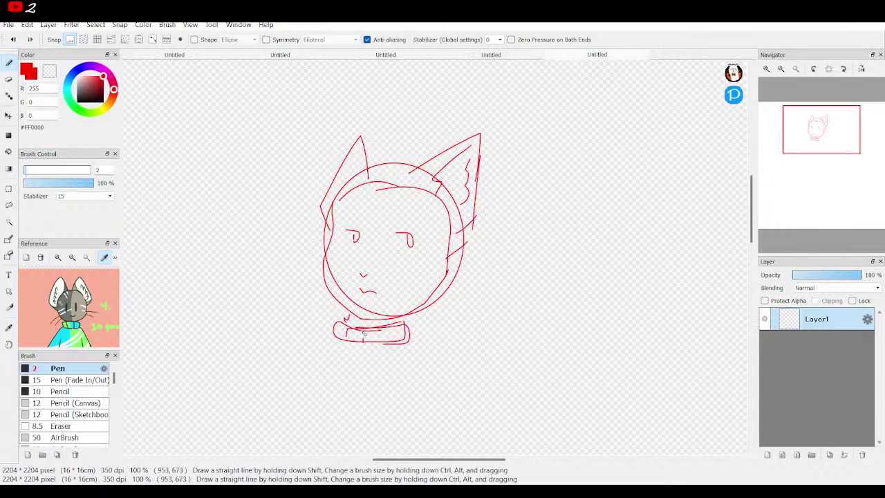
drag(389, 340, 397, 343)
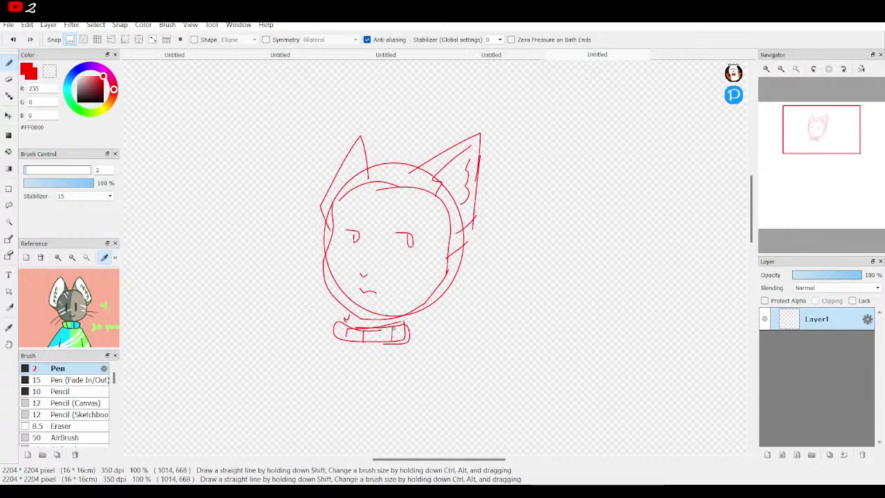
drag(788, 173, 788, 143)
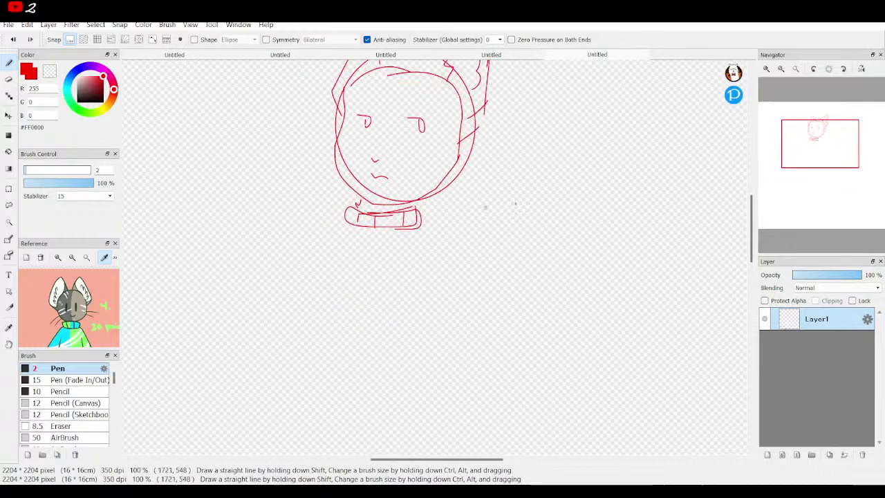
Step: Erase the entire cat head and collar sketch with the Eraser at size 897
key(e)
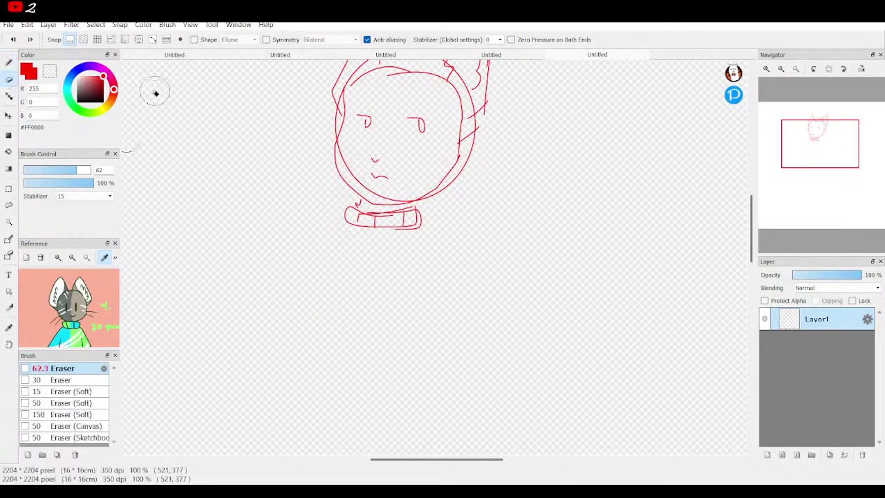
drag(89, 170, 180, 166)
click(411, 145)
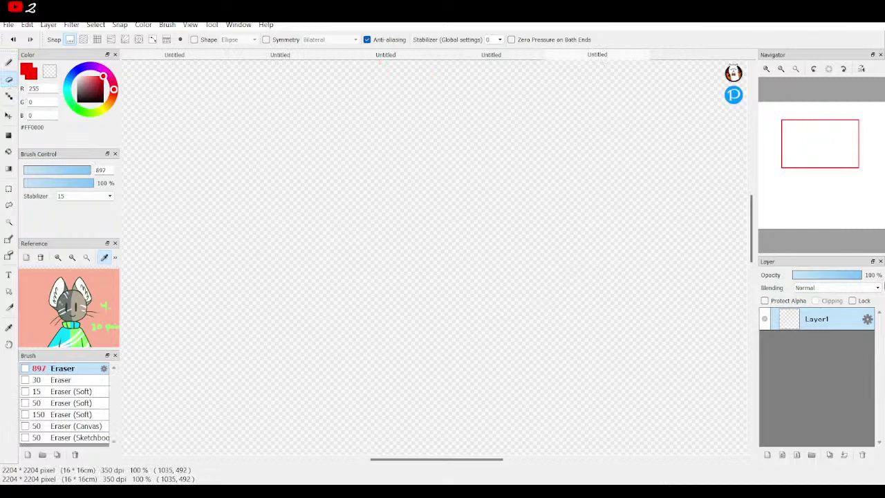
click(832, 136)
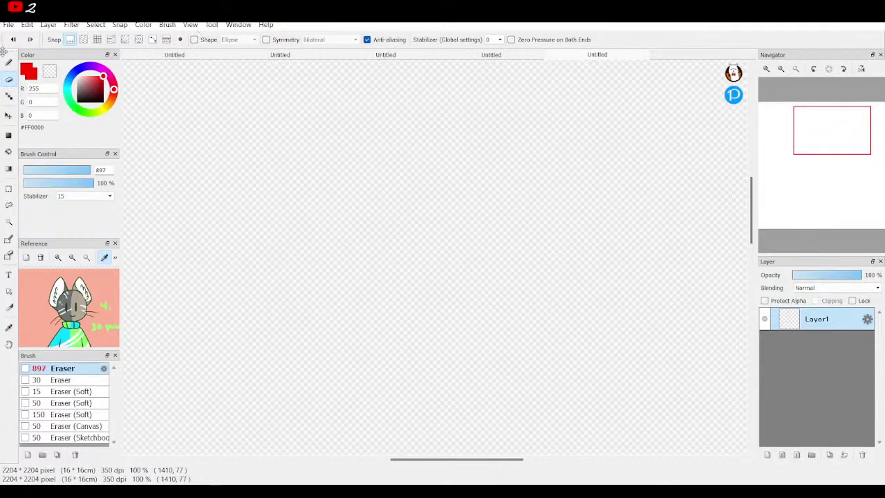
Step: Draw a slightly tall red head guide with the Pen's Ellipse shape option, then turn the shape option off
click(9, 62)
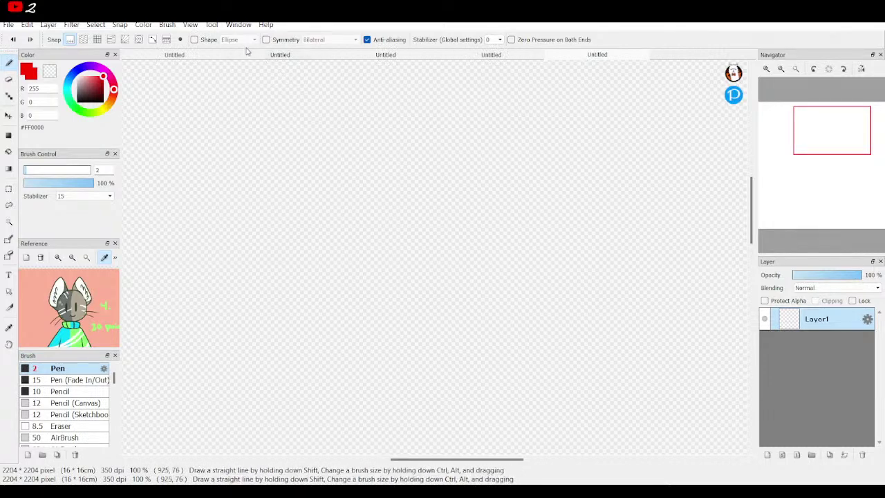
drag(94, 295, 104, 315)
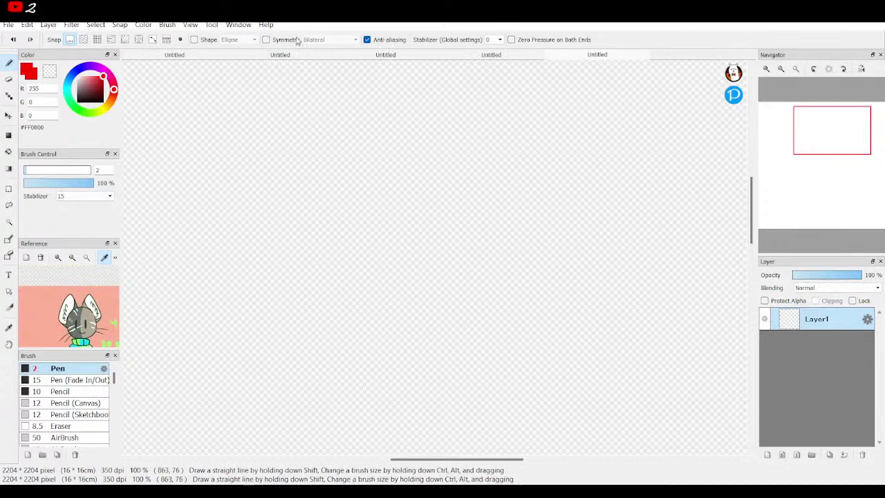
click(194, 39)
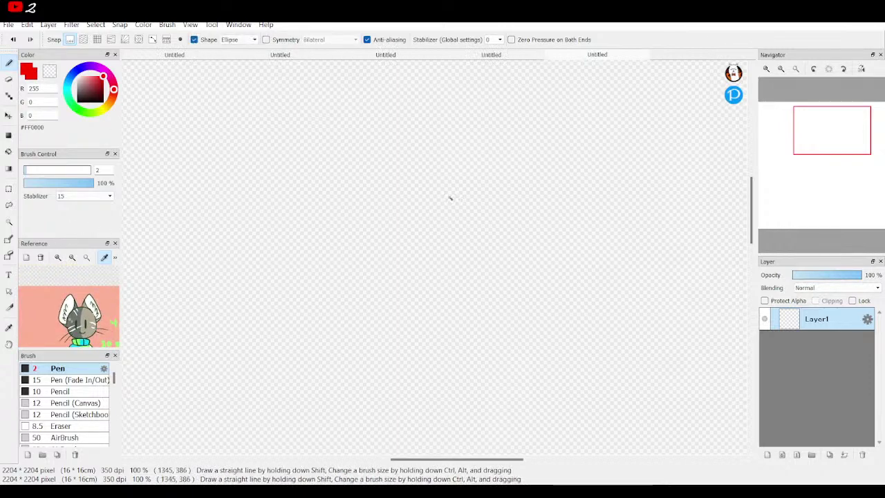
drag(335, 131, 454, 260)
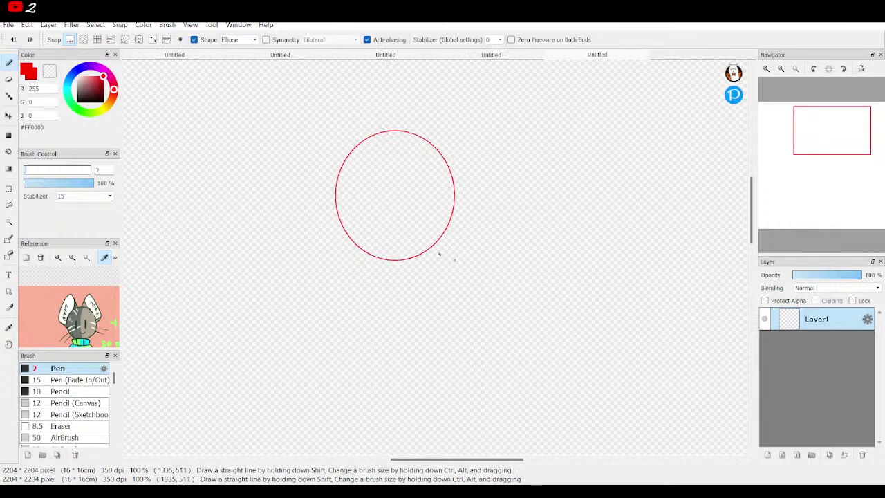
click(195, 40)
Step: Try two narrow oval eyes inside the head ellipse and undo them
scroll(790, 91, up, 2)
mouse_move(790, 92)
mouse_down()
mouse_move(792, 106)
mouse_move(783, 88)
mouse_move(792, 84)
mouse_up()
mouse_move(311, 209)
mouse_down()
mouse_move(315, 261)
mouse_move(322, 211)
mouse_move(311, 209)
mouse_up()
mouse_move(236, 207)
mouse_down()
mouse_move(250, 257)
mouse_move(256, 209)
mouse_move(239, 206)
mouse_up()
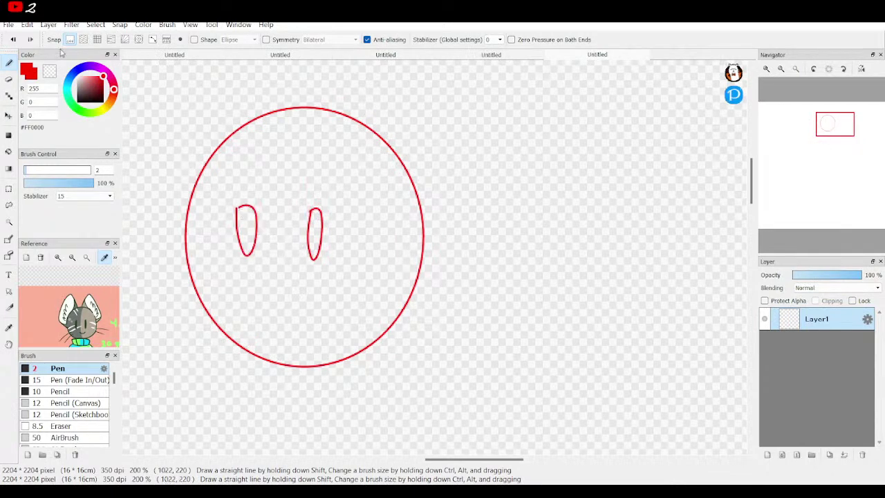
click(14, 39)
click(13, 39)
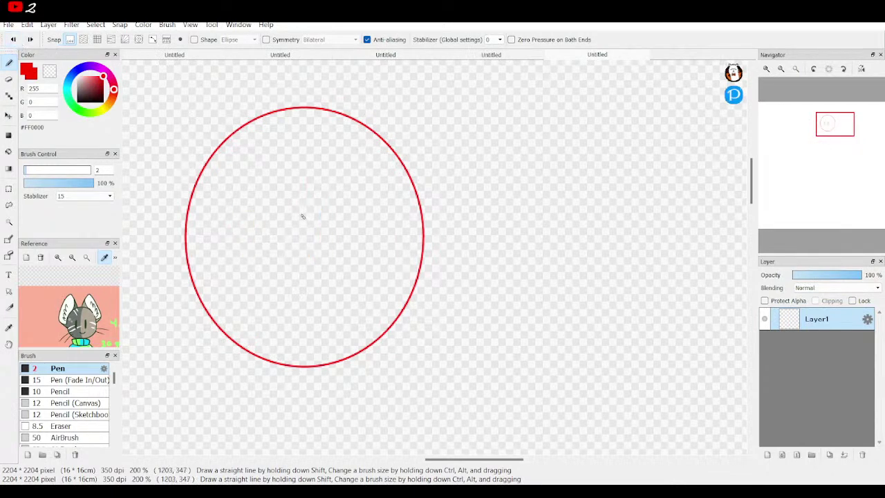
Step: Sketch a small rounded triangular nose, short mouth strokes and two half-closed eyes with arched lids low inside the head ellipse
mouse_move(260, 255)
mouse_down()
mouse_move(273, 270)
mouse_move(262, 259)
mouse_move(268, 290)
mouse_up()
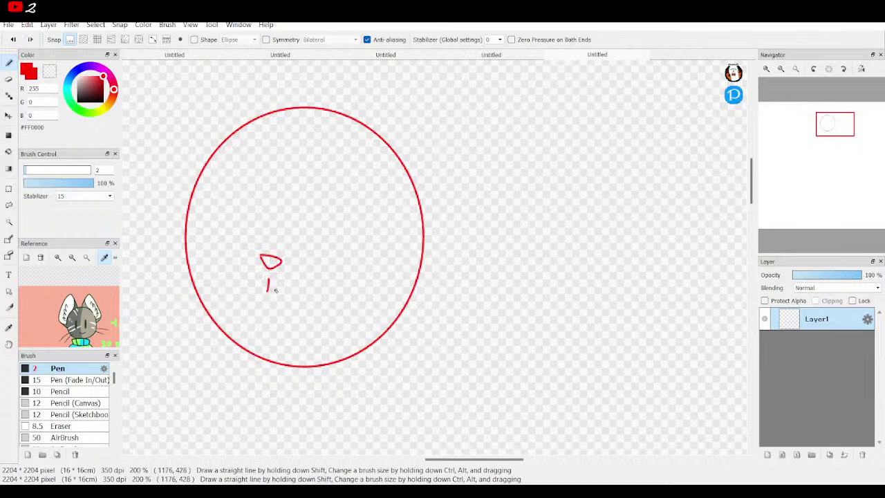
mouse_move(301, 243)
mouse_down()
mouse_move(328, 231)
mouse_move(351, 251)
mouse_move(337, 254)
mouse_move(351, 262)
mouse_move(353, 255)
mouse_up()
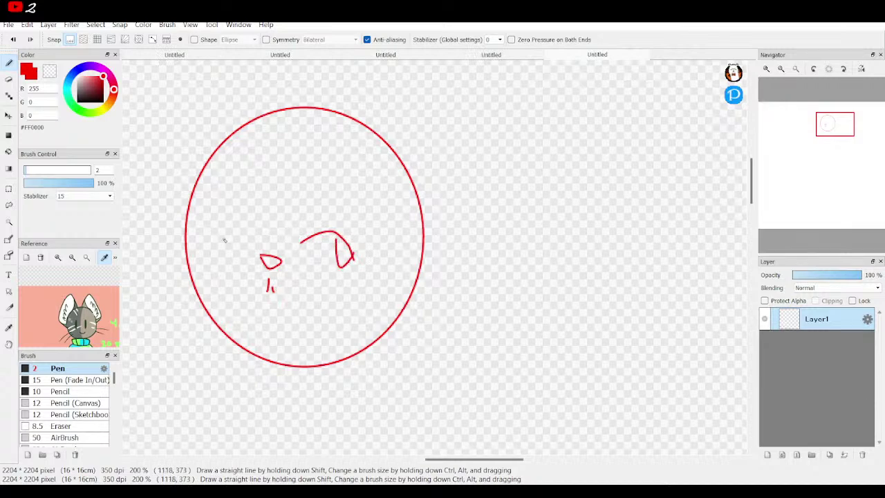
drag(220, 239, 249, 237)
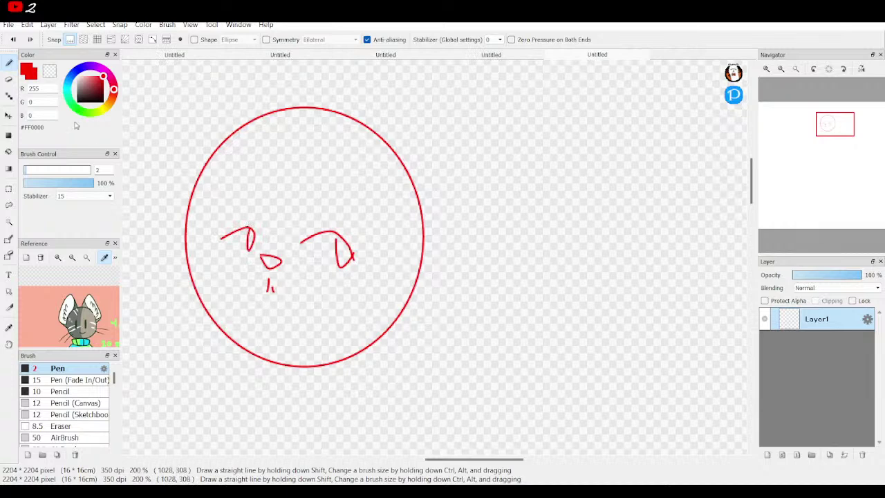
Step: Erase the ellipse around the facial features with the Eraser at size 103 and return to the Pen
click(9, 79)
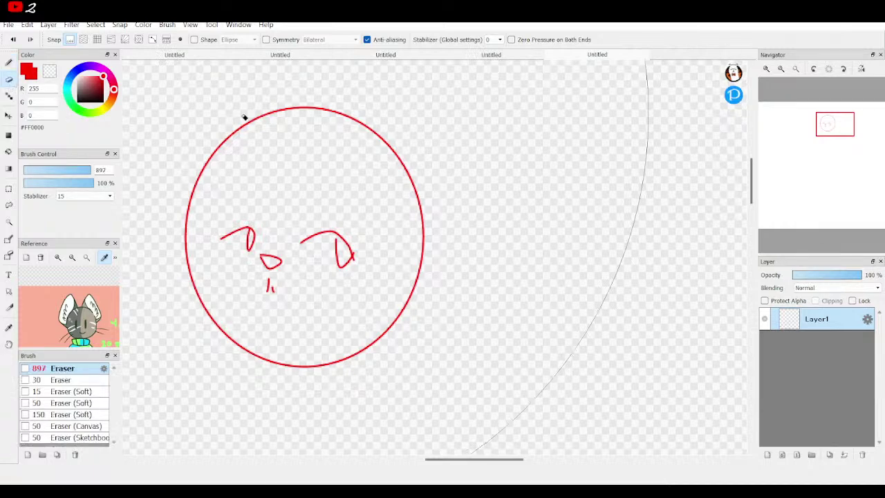
click(83, 172)
mouse_move(332, 95)
mouse_down()
mouse_move(175, 186)
mouse_move(161, 208)
mouse_move(160, 249)
mouse_move(182, 310)
mouse_move(251, 367)
mouse_move(313, 392)
mouse_move(394, 355)
mouse_move(448, 275)
mouse_move(411, 176)
mouse_move(339, 121)
mouse_up()
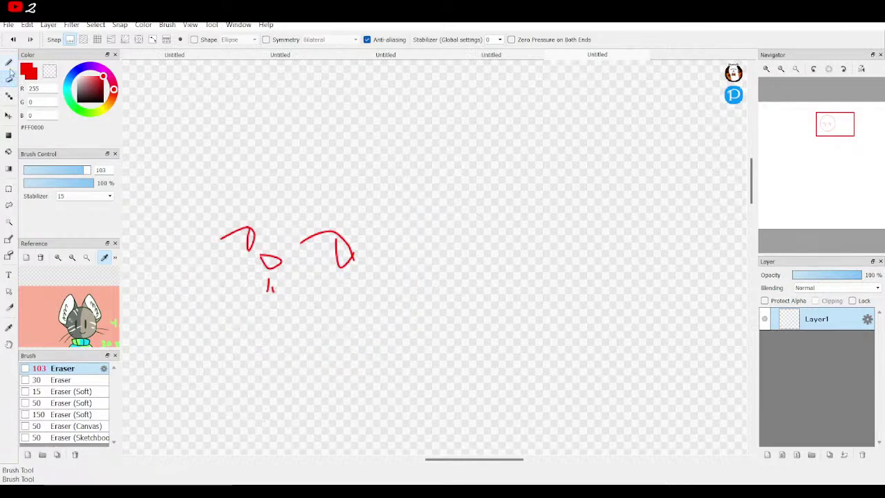
click(9, 63)
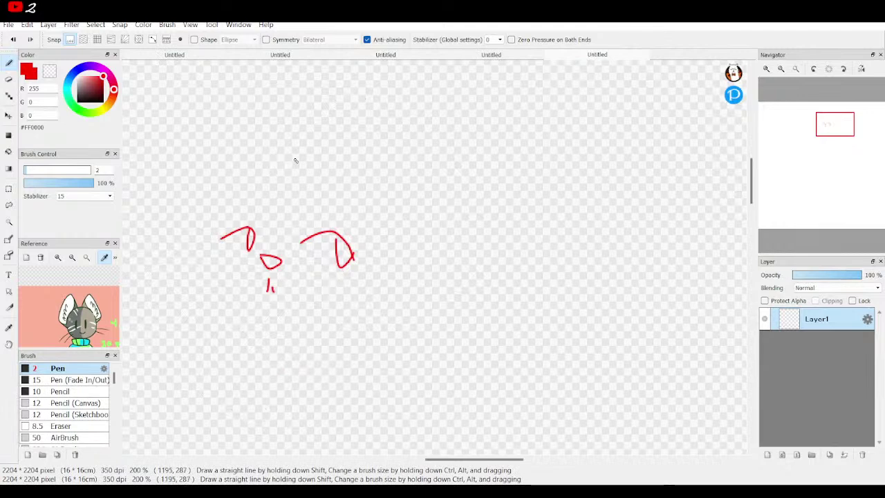
Step: Try a curved outline for the forehead and left side of the head and undo it
mouse_move(295, 165)
mouse_down()
mouse_move(238, 173)
mouse_move(216, 187)
mouse_move(213, 227)
mouse_up()
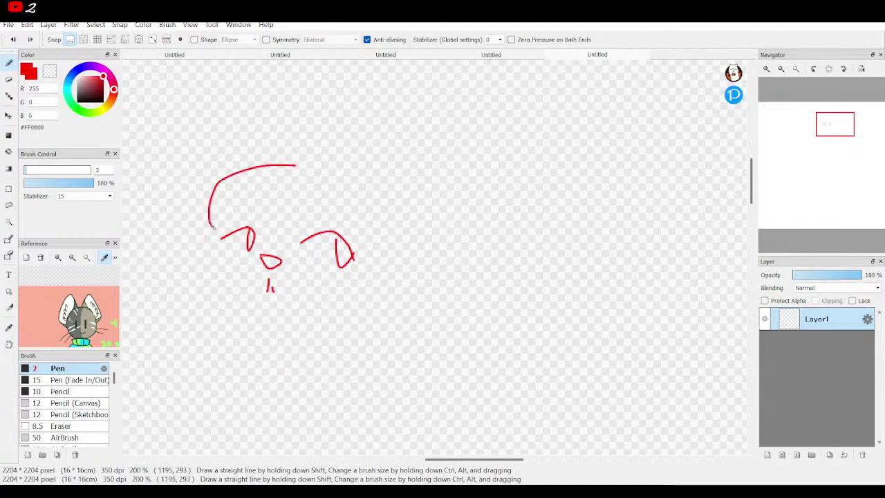
click(13, 39)
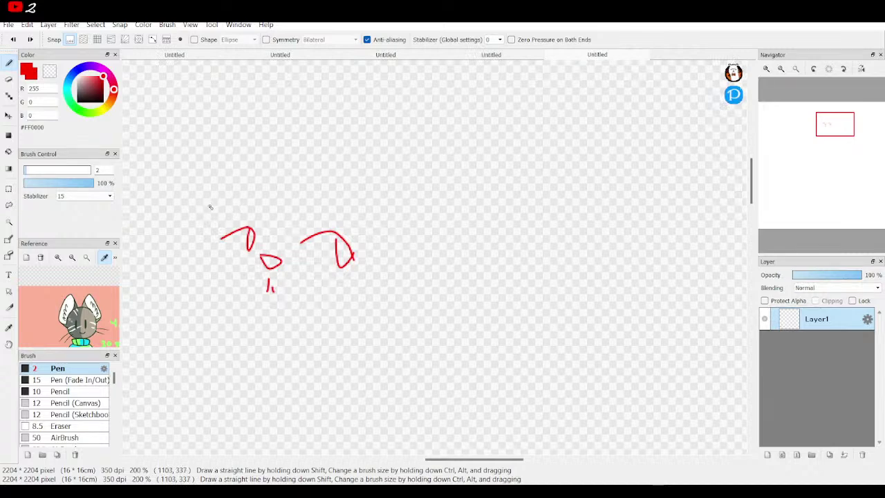
mouse_move(215, 225)
mouse_down()
mouse_move(206, 304)
mouse_move(216, 325)
mouse_move(254, 342)
mouse_move(301, 342)
mouse_move(339, 325)
mouse_move(374, 262)
mouse_move(341, 223)
mouse_move(289, 215)
mouse_up()
click(8, 41)
click(8, 41)
click(8, 42)
click(8, 41)
Step: Sketch the head outline with a pinched left cheek, a rounded right jaw, a gap at the chin and a domed crown
mouse_move(214, 237)
mouse_down()
mouse_move(206, 305)
mouse_move(252, 333)
mouse_move(346, 302)
mouse_move(362, 276)
mouse_up()
click(15, 39)
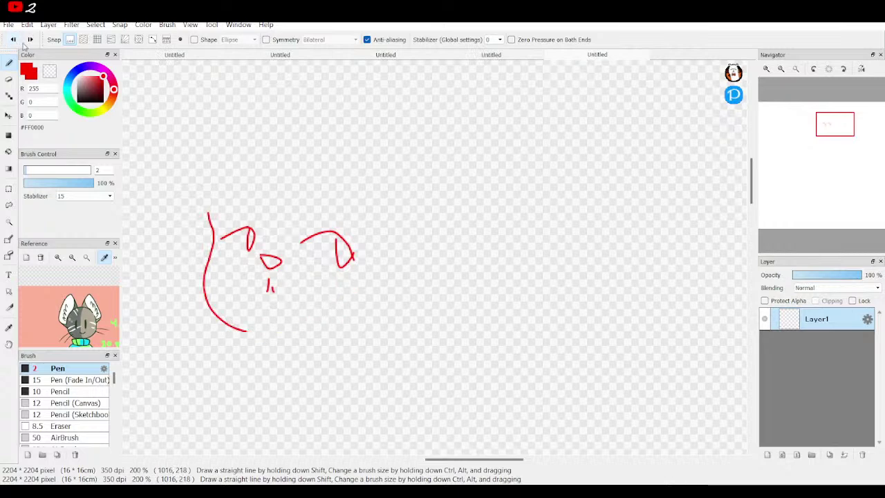
mouse_move(302, 332)
mouse_down()
mouse_move(341, 320)
mouse_move(365, 292)
mouse_move(372, 197)
mouse_up()
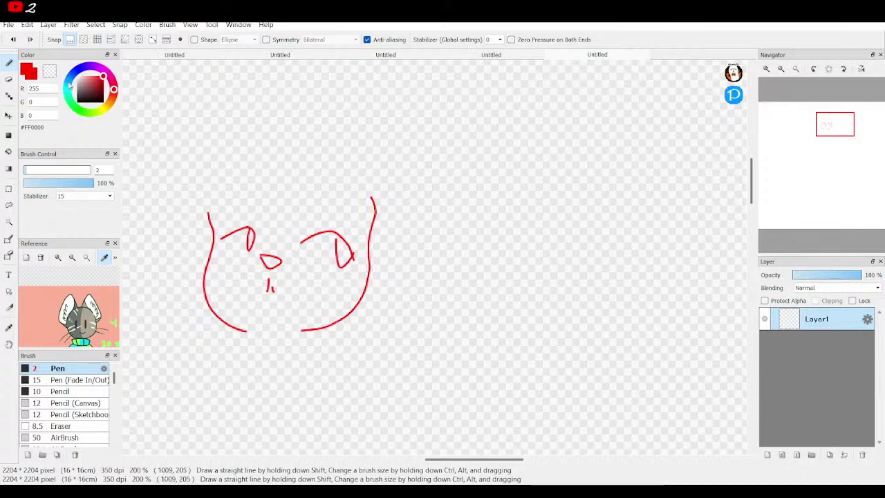
click(13, 39)
click(13, 39)
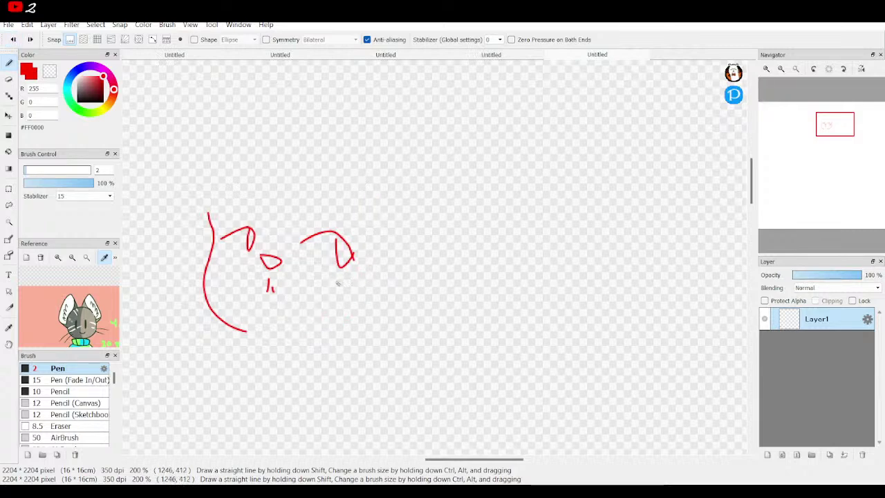
mouse_move(284, 332)
mouse_down()
mouse_move(310, 327)
mouse_move(363, 294)
mouse_move(372, 276)
mouse_up()
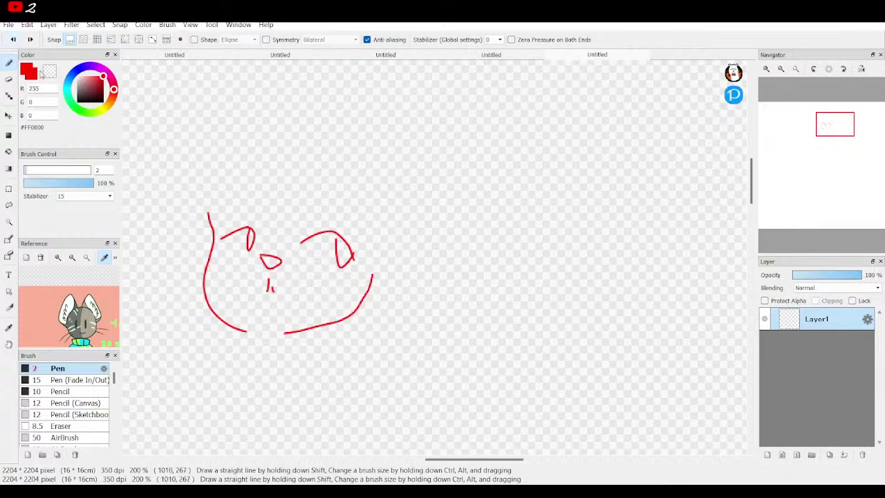
click(13, 39)
mouse_move(280, 332)
mouse_down()
mouse_move(327, 330)
mouse_move(358, 311)
mouse_move(372, 279)
mouse_up()
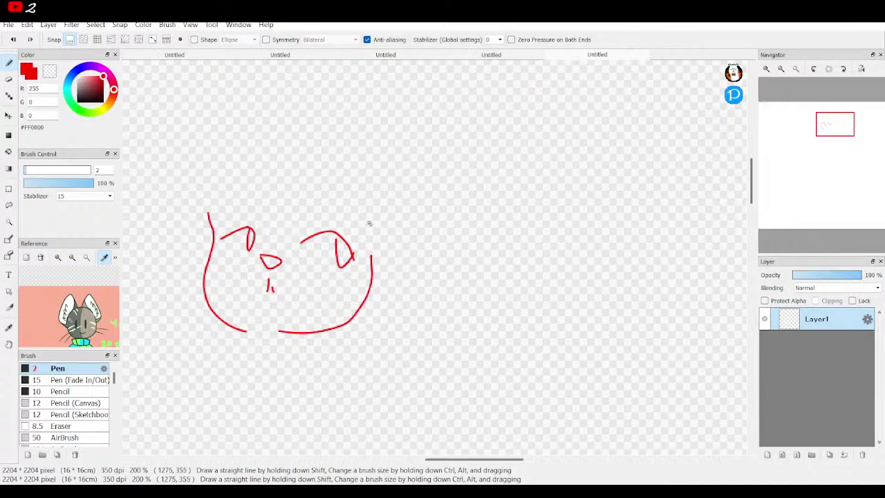
mouse_move(224, 191)
mouse_down()
mouse_move(278, 159)
mouse_move(341, 189)
mouse_move(360, 220)
mouse_up()
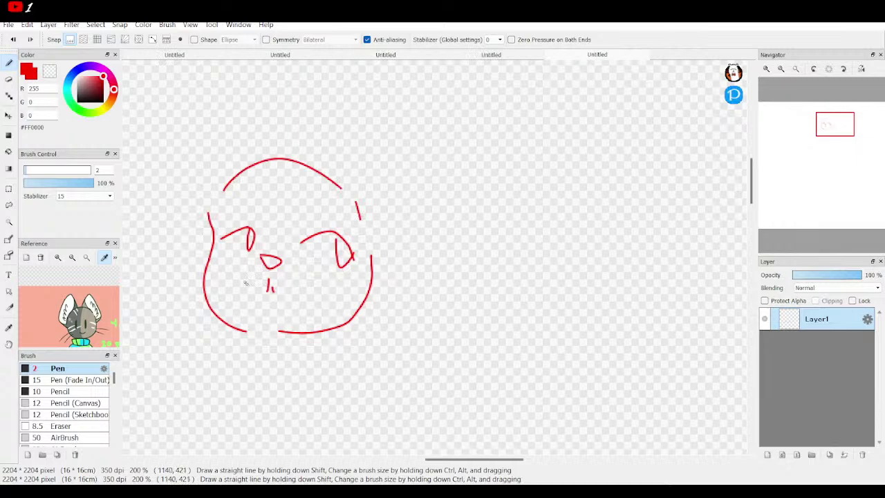
Step: Sketch a tall pointed right ear with an inner edge and wavy fur line, plus pointed ear-base strokes on both sides of the head
mouse_move(375, 250)
mouse_down()
mouse_move(401, 222)
mouse_move(416, 182)
mouse_move(387, 210)
mouse_up()
drag(834, 124, 824, 124)
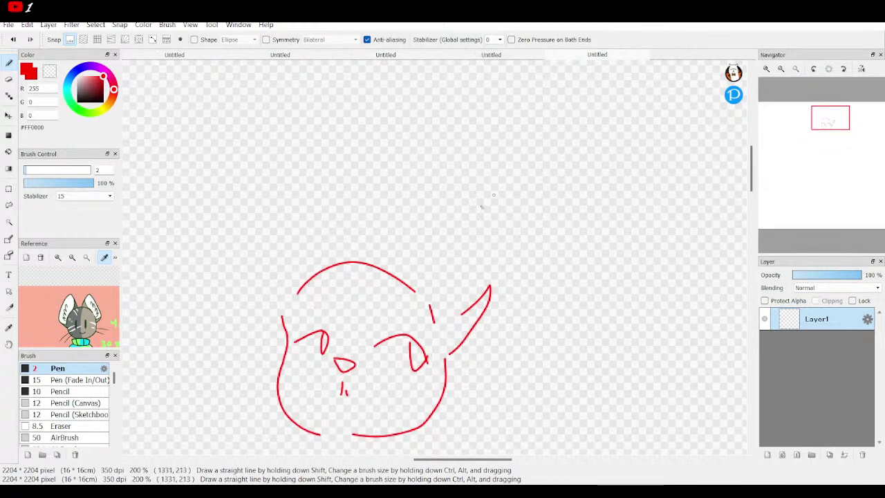
mouse_move(380, 262)
mouse_down()
mouse_move(420, 153)
mouse_move(467, 211)
mouse_up()
drag(474, 232, 488, 304)
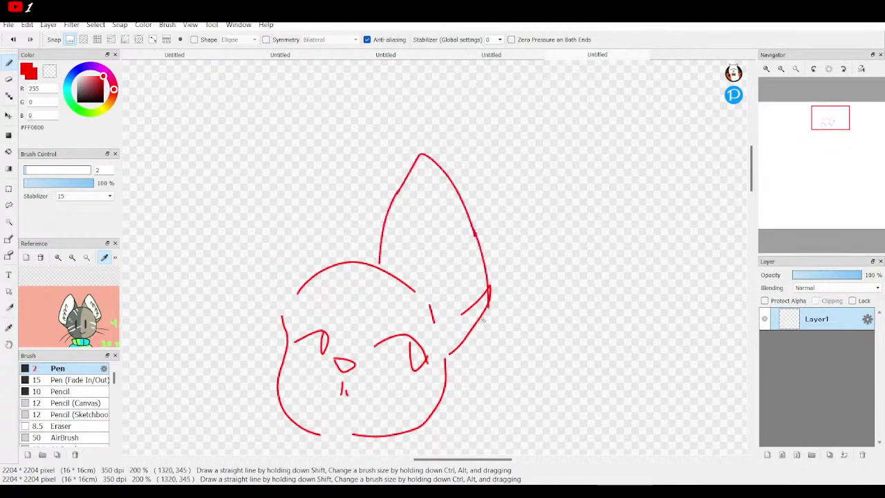
mouse_move(415, 168)
mouse_down()
mouse_move(404, 216)
mouse_move(408, 269)
mouse_up()
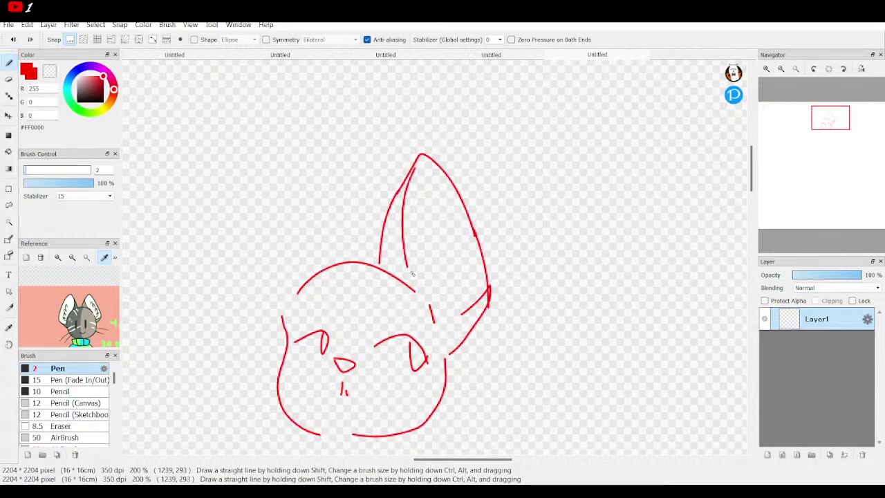
mouse_move(421, 195)
mouse_down()
mouse_move(433, 250)
mouse_move(451, 261)
mouse_move(445, 282)
mouse_up()
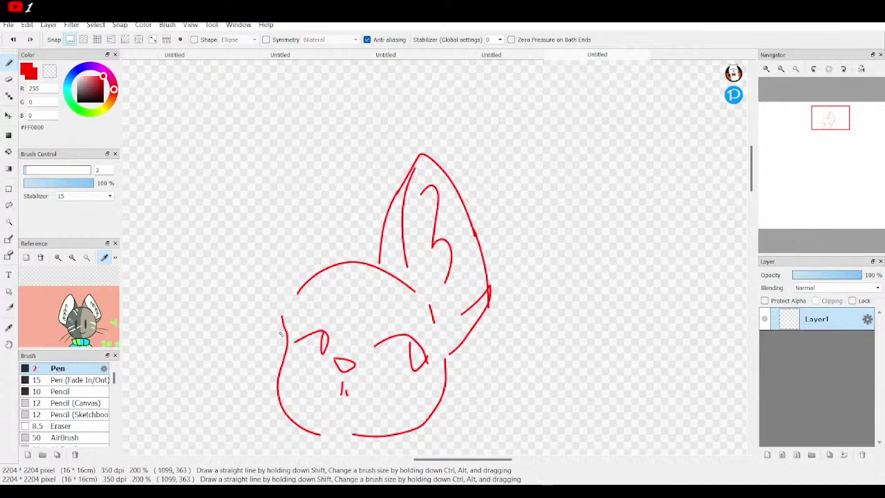
mouse_move(287, 345)
mouse_down()
mouse_move(268, 292)
mouse_move(282, 312)
mouse_up()
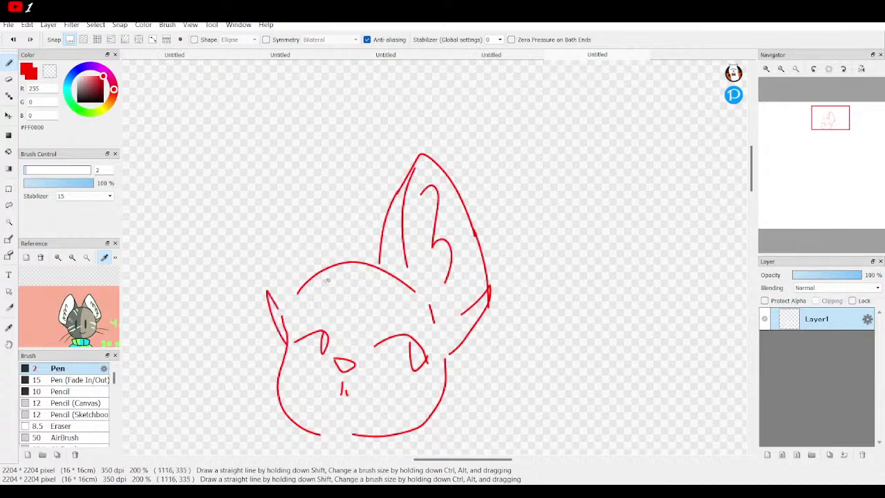
Step: Try the inner edge and outer curve of a tall left ear and undo them
mouse_move(330, 265)
mouse_down()
mouse_move(312, 175)
mouse_move(322, 235)
mouse_up()
drag(267, 285, 280, 150)
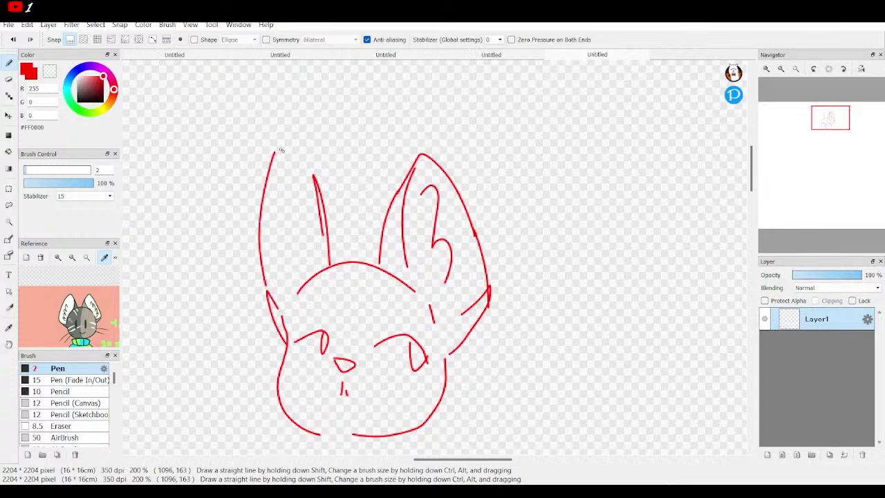
click(13, 39)
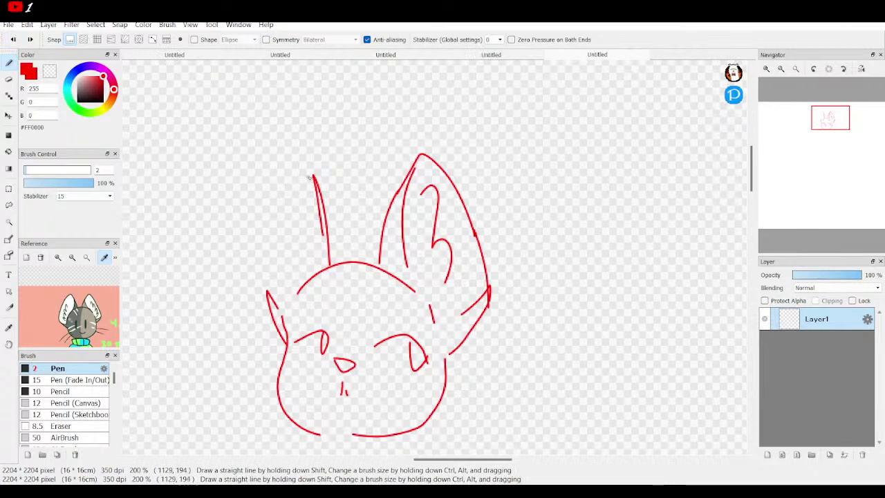
mouse_move(309, 177)
mouse_down()
mouse_move(284, 168)
mouse_move(276, 185)
mouse_move(277, 263)
mouse_up()
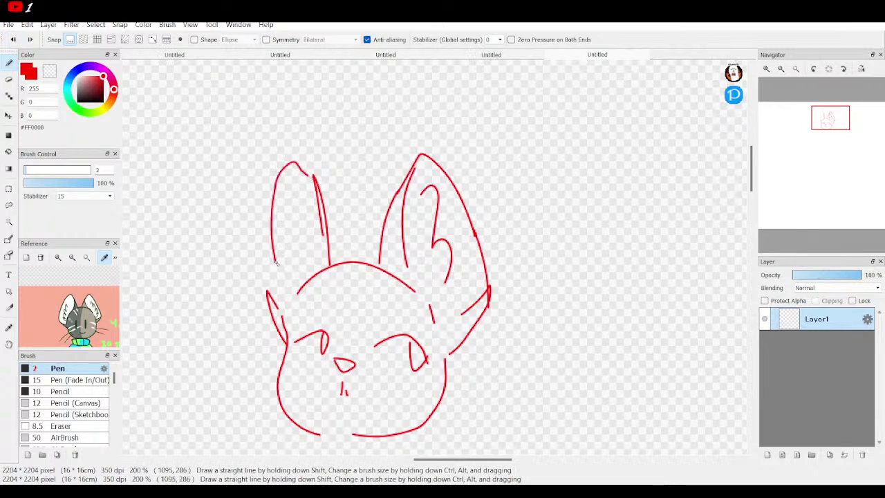
click(12, 39)
click(12, 40)
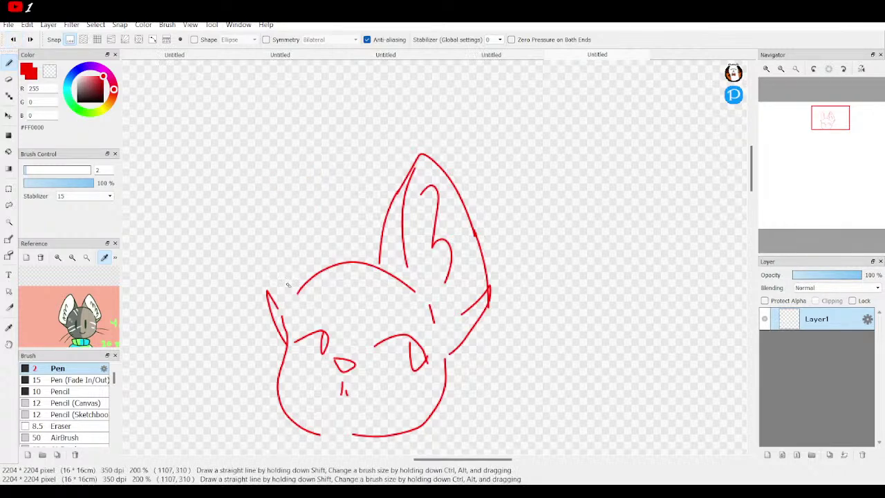
Step: Sketch a bent sleeve with a ribbed oval cuff below the head and a ribbed turtleneck collar under the chin
drag(839, 151, 838, 162)
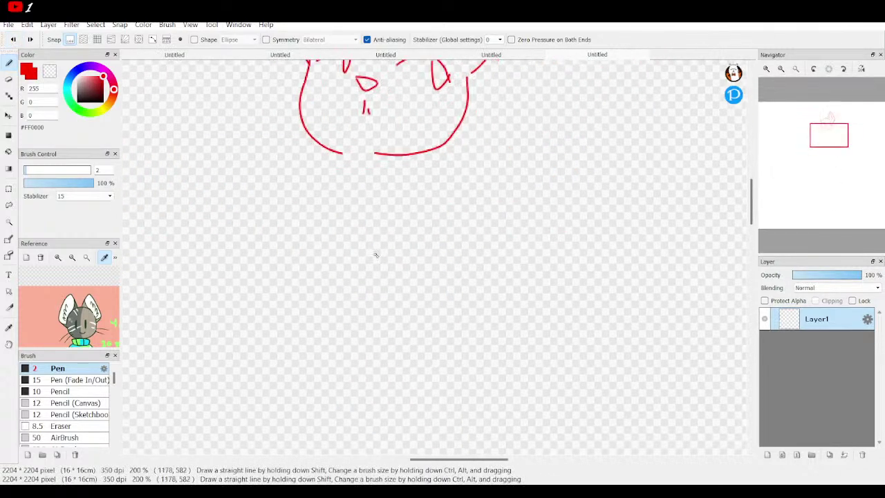
mouse_move(290, 182)
mouse_down()
mouse_move(398, 210)
mouse_move(399, 233)
mouse_move(354, 251)
mouse_move(301, 220)
mouse_up()
mouse_move(845, 138)
mouse_down()
mouse_move(831, 132)
mouse_move(843, 134)
mouse_up()
drag(76, 325, 74, 258)
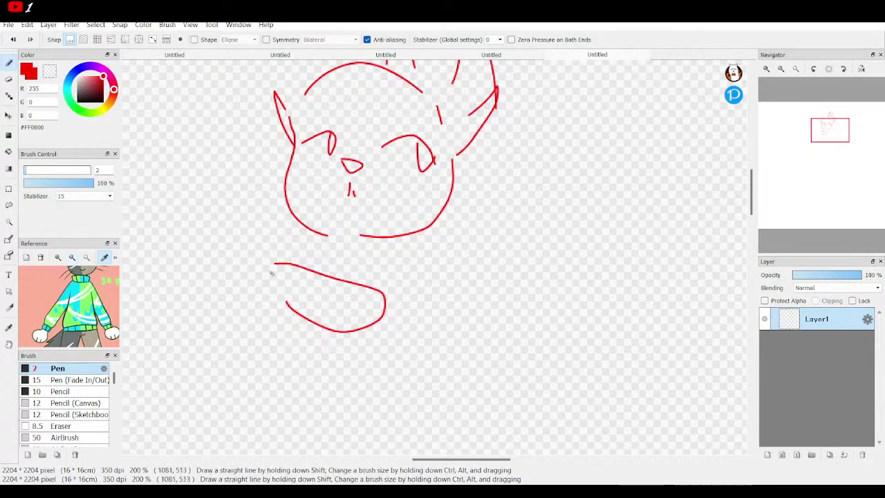
mouse_move(273, 259)
mouse_down()
mouse_move(267, 284)
mouse_move(277, 311)
mouse_move(289, 282)
mouse_move(283, 256)
mouse_move(268, 266)
mouse_move(282, 269)
mouse_move(266, 285)
mouse_move(284, 301)
mouse_up()
mouse_move(411, 238)
mouse_down()
mouse_move(358, 262)
mouse_move(315, 254)
mouse_move(311, 233)
mouse_move(322, 249)
mouse_move(344, 255)
mouse_move(369, 244)
mouse_up()
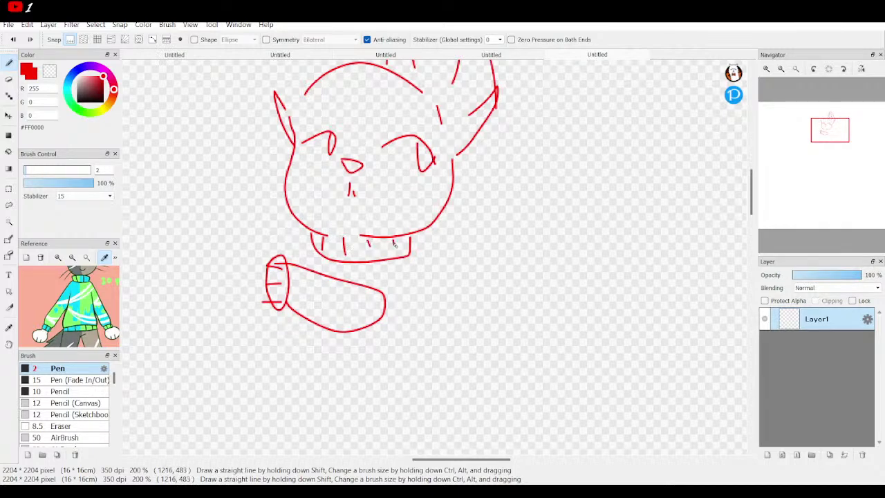
Step: Sketch a large mitten-shaped paw beside the ribbed cuff, with short connecting strokes toward the collar and below the sleeve
mouse_move(265, 266)
mouse_down()
mouse_move(226, 266)
mouse_move(219, 308)
mouse_move(188, 318)
mouse_move(185, 376)
mouse_up()
mouse_move(275, 322)
mouse_down()
mouse_move(257, 349)
mouse_move(273, 396)
mouse_move(245, 423)
mouse_move(185, 367)
mouse_up()
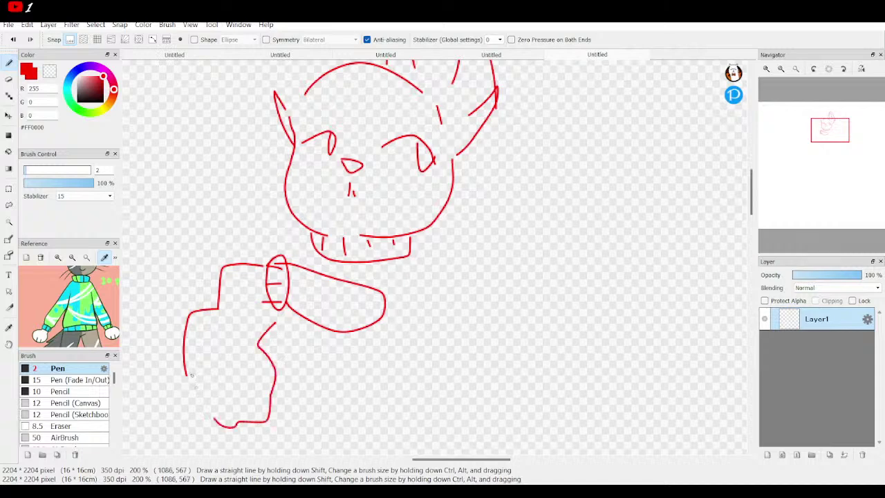
drag(291, 259, 309, 257)
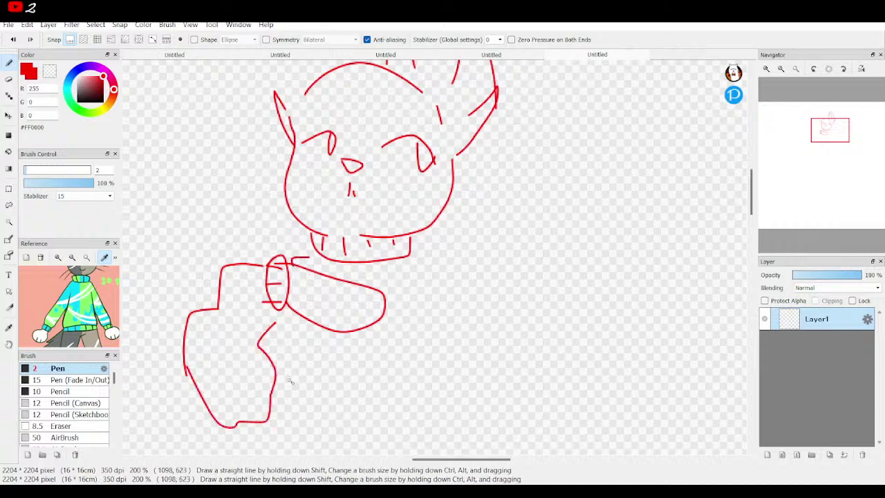
mouse_move(282, 415)
mouse_down()
mouse_move(274, 378)
mouse_move(319, 368)
mouse_up()
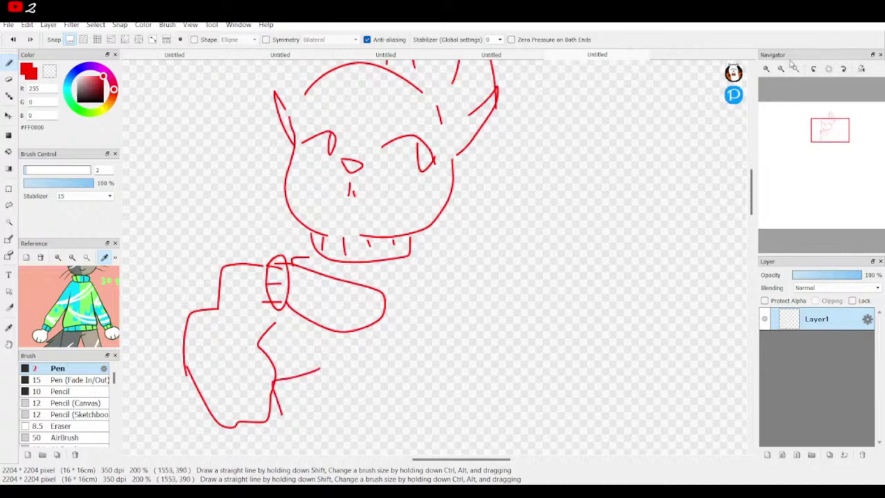
Step: Erase the whole cat sketch from the canvas using the Eraser at size 2000
key(ctrl+0)
click(9, 78)
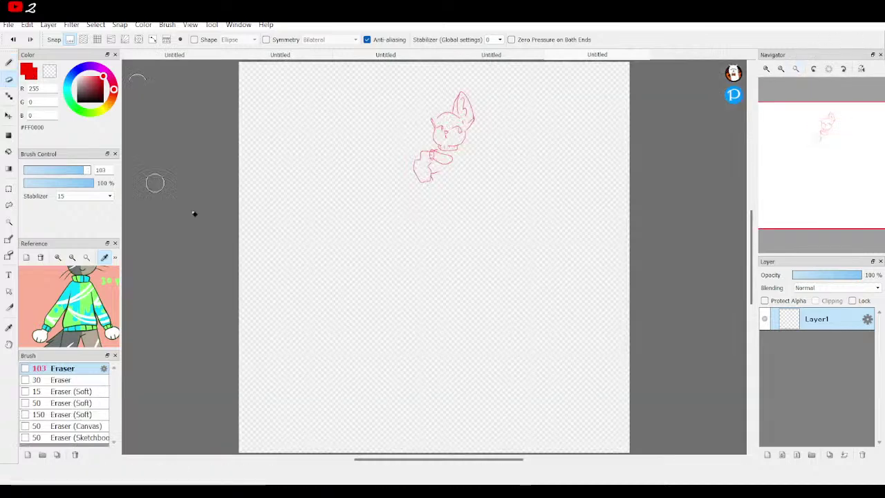
mouse_move(86, 170)
mouse_down()
mouse_move(116, 175)
mouse_move(539, 136)
mouse_move(383, 403)
mouse_up()
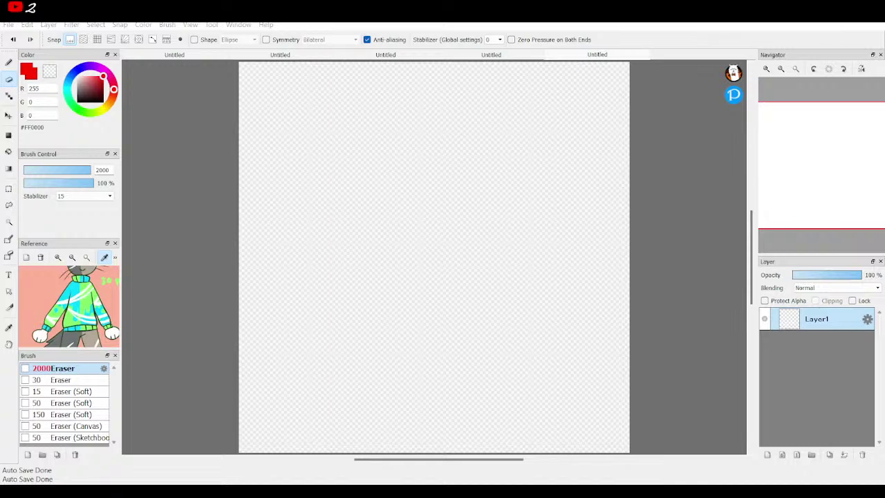
click(385, 192)
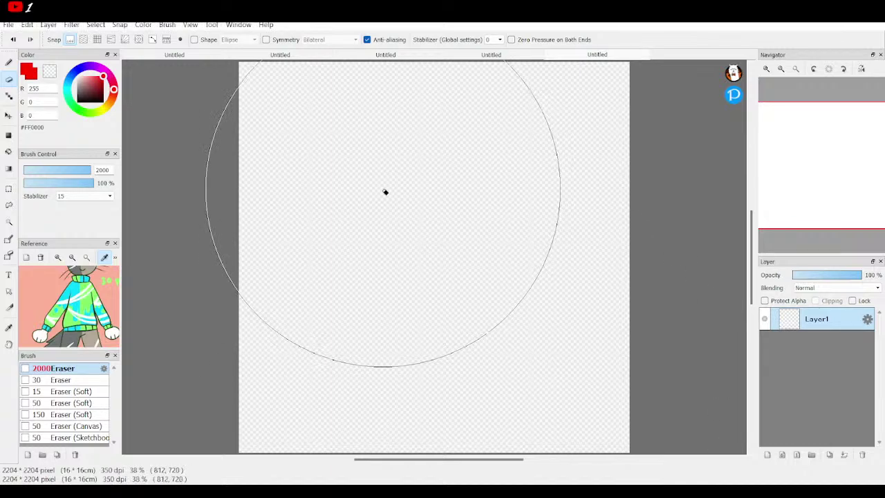
Step: Frame the head of the green character with the black spotted hat in the reference view and switch back to the size 2 Pen
click(58, 257)
click(60, 260)
click(58, 257)
drag(76, 290, 77, 349)
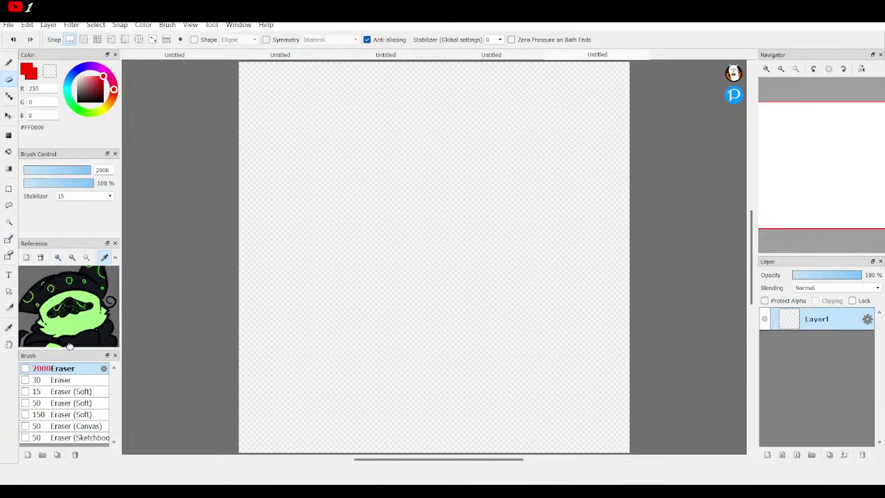
click(10, 62)
click(765, 69)
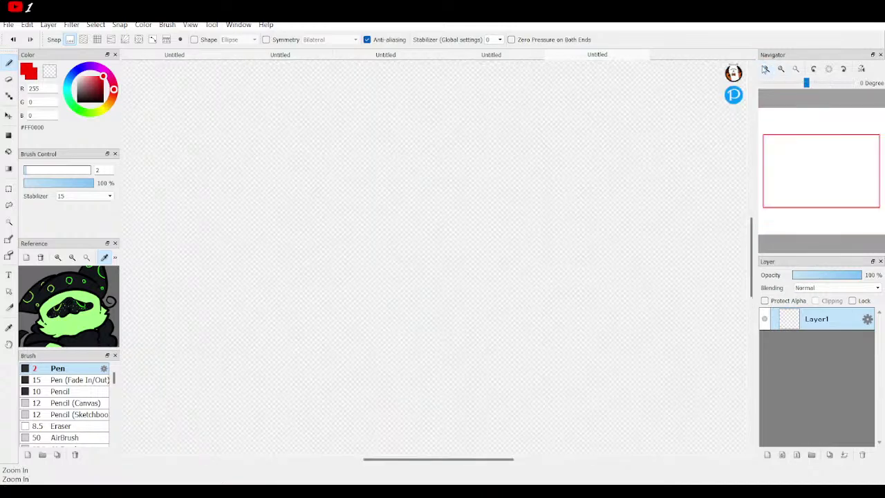
click(765, 69)
drag(823, 146, 804, 134)
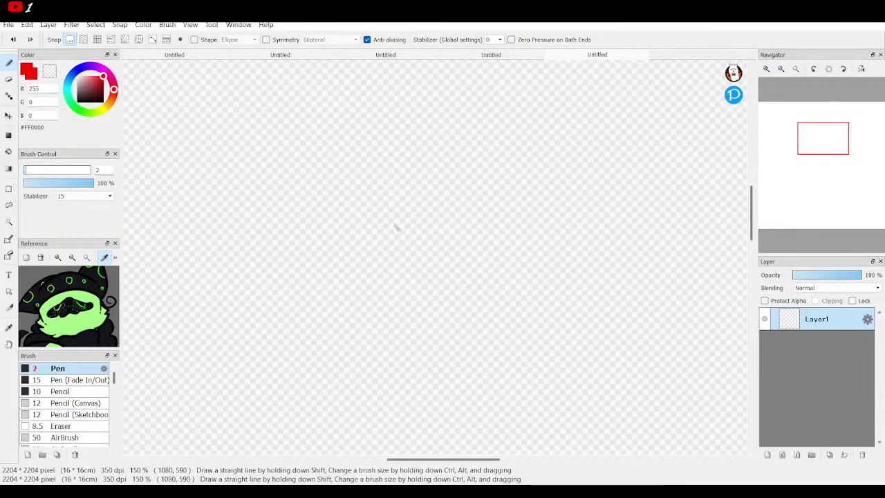
click(57, 257)
click(58, 257)
click(72, 257)
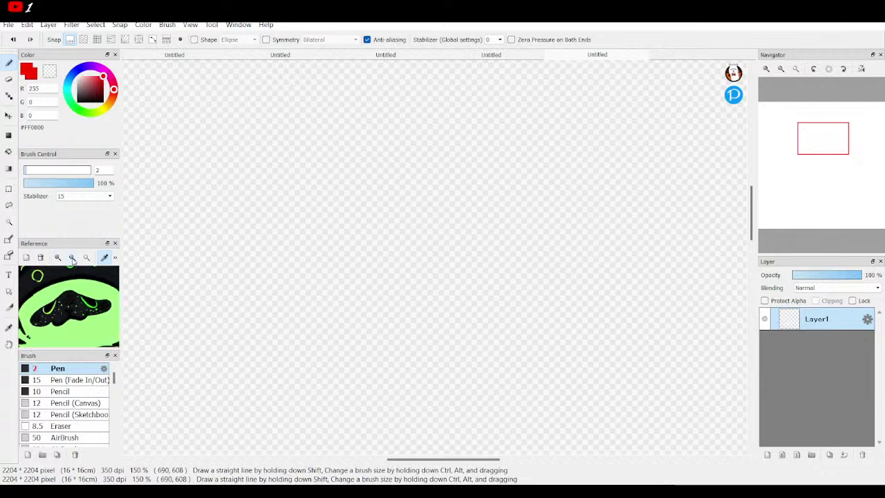
click(72, 257)
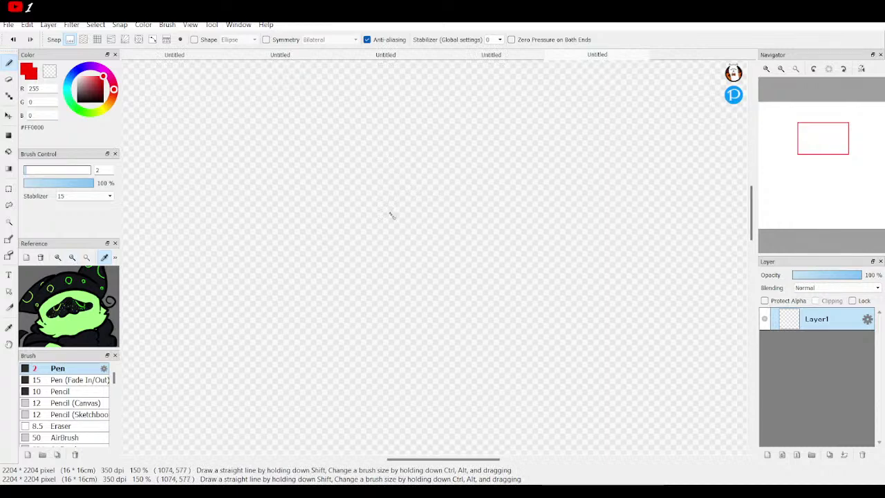
Step: Sketch a small V-shaped nose with a wavy mouth line beneath it in the upper part of the canvas
mouse_move(402, 223)
mouse_down()
mouse_move(420, 213)
mouse_move(400, 223)
mouse_move(389, 213)
mouse_move(402, 224)
mouse_move(359, 227)
mouse_up()
drag(425, 233, 447, 235)
mouse_move(437, 191)
mouse_down()
mouse_move(462, 221)
mouse_move(468, 189)
mouse_up()
key(ctrl+z)
Step: Sketch the face mask outline with a rounded peak above the nose and sloping sides that curve into the mouth line
drag(400, 162, 419, 167)
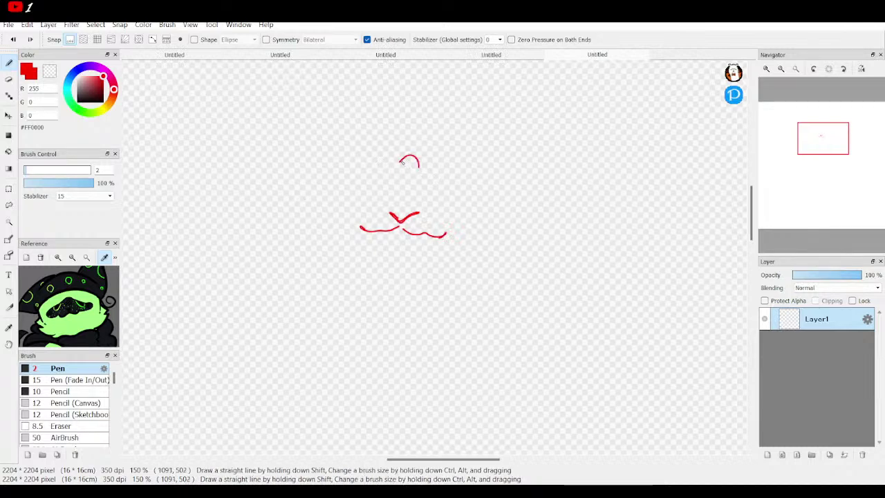
mouse_move(401, 161)
mouse_down()
mouse_move(313, 200)
mouse_move(312, 224)
mouse_move(336, 237)
mouse_move(360, 228)
mouse_up()
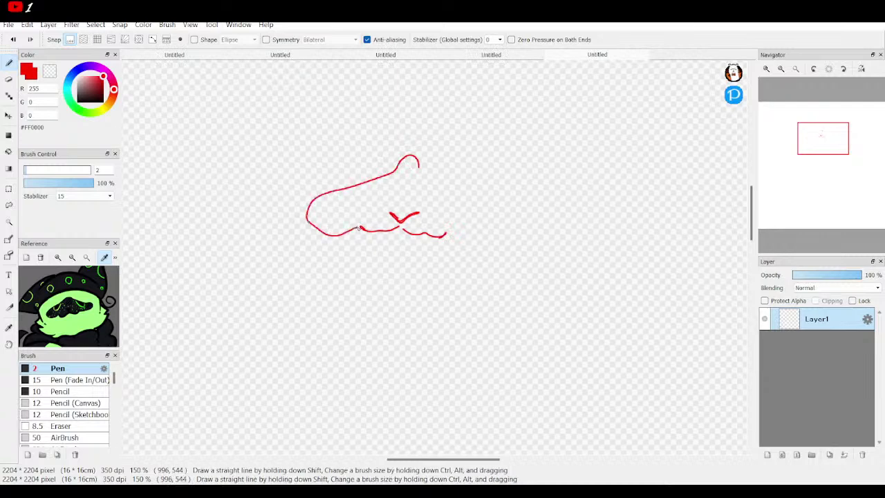
mouse_move(418, 167)
mouse_down()
mouse_move(493, 214)
mouse_move(495, 234)
mouse_move(448, 233)
mouse_up()
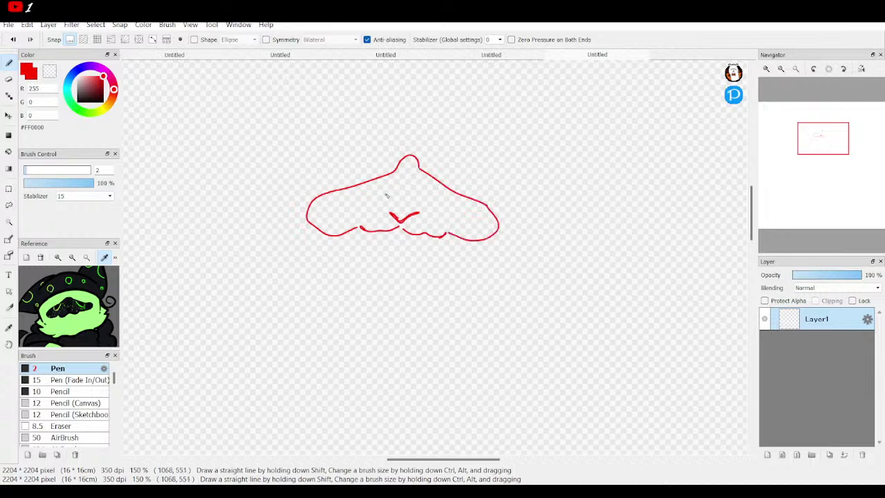
Step: Sketch two half-closed U-shaped eyes hanging from the mask's upper edge, each with a smaller inner curve
mouse_move(374, 209)
mouse_down()
mouse_move(348, 212)
mouse_move(346, 186)
mouse_up()
mouse_move(429, 190)
mouse_down()
mouse_move(435, 217)
mouse_move(455, 221)
mouse_move(469, 203)
mouse_up()
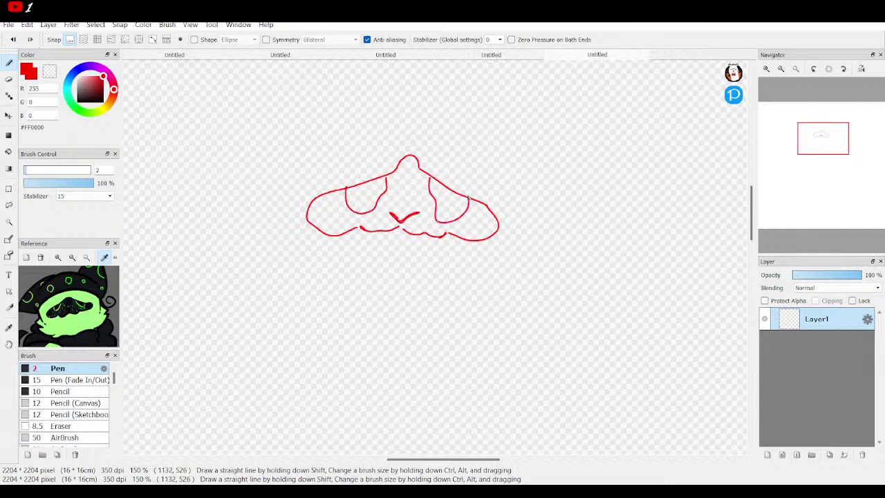
click(780, 68)
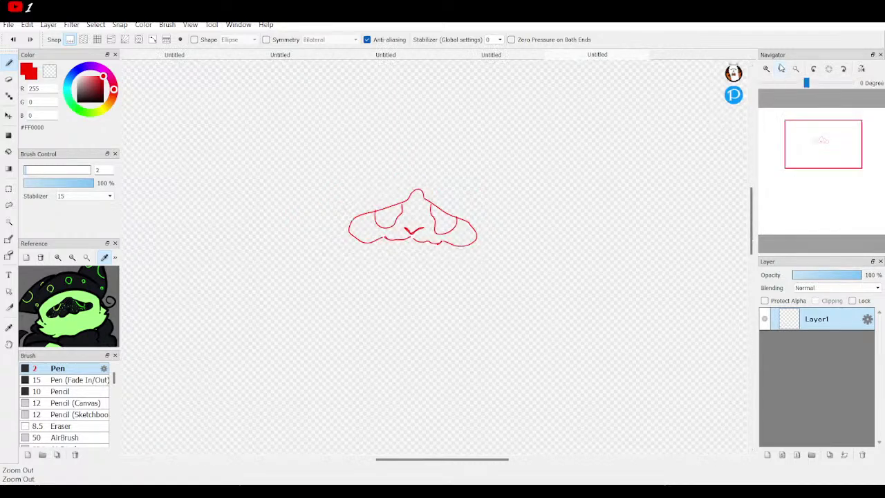
click(780, 69)
click(780, 69)
click(767, 69)
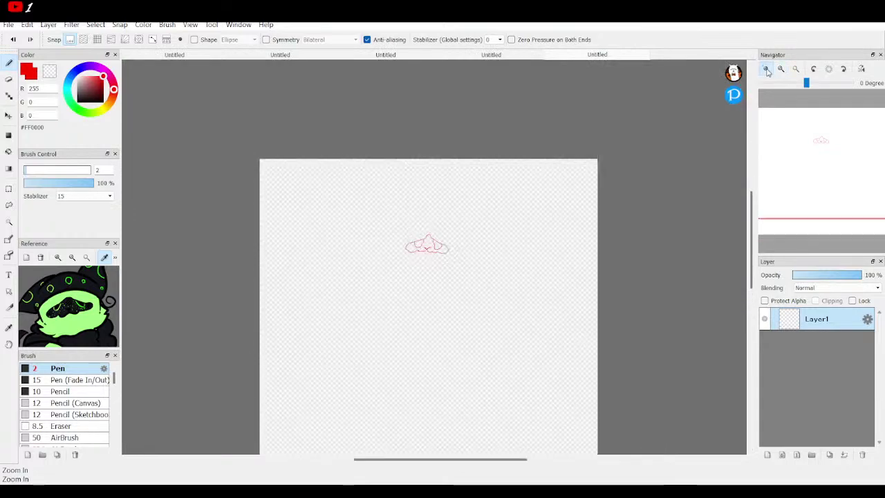
click(766, 70)
click(767, 69)
click(767, 69)
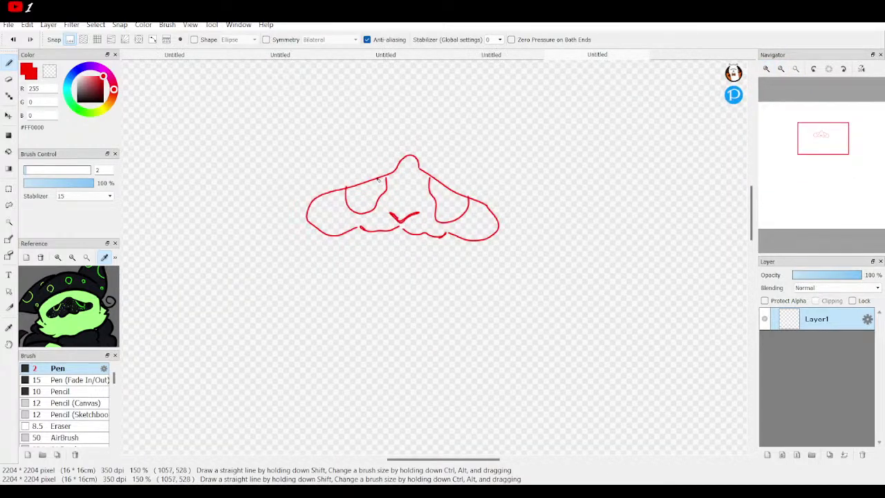
mouse_move(377, 181)
mouse_down()
mouse_move(360, 206)
mouse_move(349, 186)
mouse_up()
mouse_move(437, 185)
mouse_down()
mouse_move(447, 213)
mouse_move(468, 195)
mouse_up()
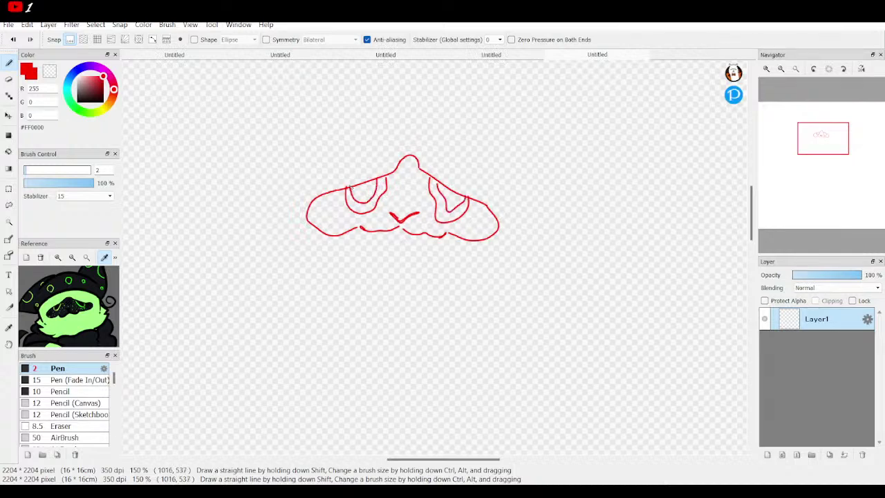
Step: Sketch short vertical head sides and tufted fur cheeks on both sides of the mask
scroll(83, 307, up, 2)
scroll(83, 306, down, 3)
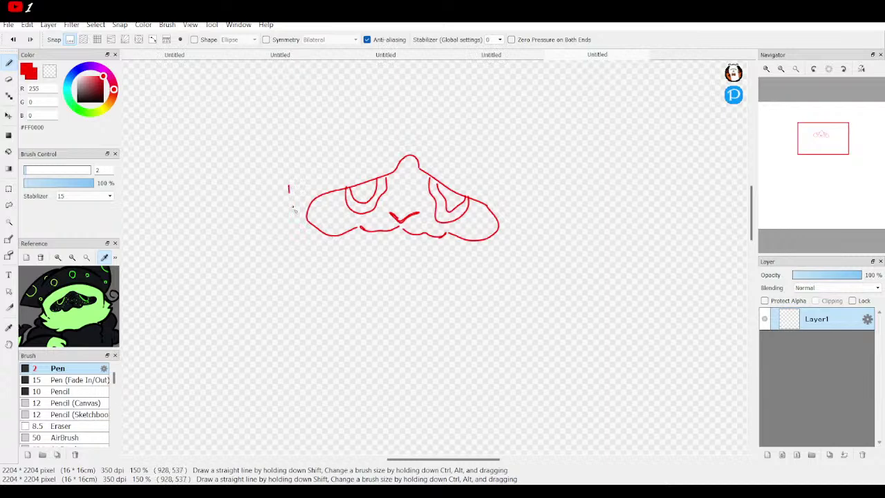
key(ctrl+z)
mouse_move(294, 182)
mouse_down()
mouse_move(302, 238)
mouse_move(268, 219)
mouse_move(280, 229)
mouse_move(275, 260)
mouse_move(322, 263)
mouse_up()
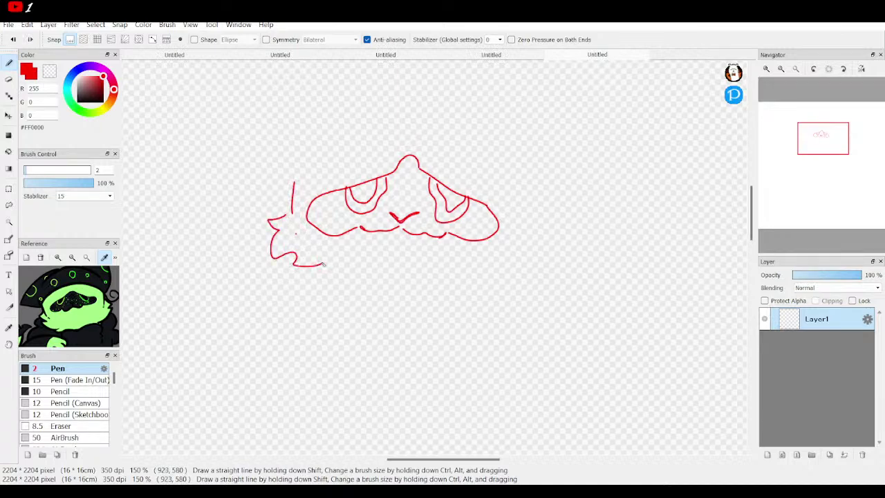
drag(518, 193, 515, 207)
click(505, 247)
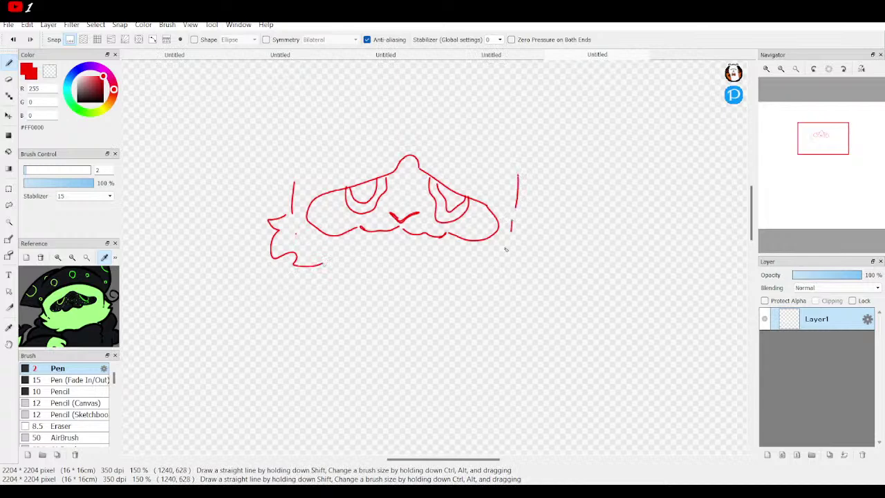
mouse_move(522, 216)
mouse_down()
mouse_move(542, 237)
mouse_move(529, 269)
mouse_move(491, 268)
mouse_up()
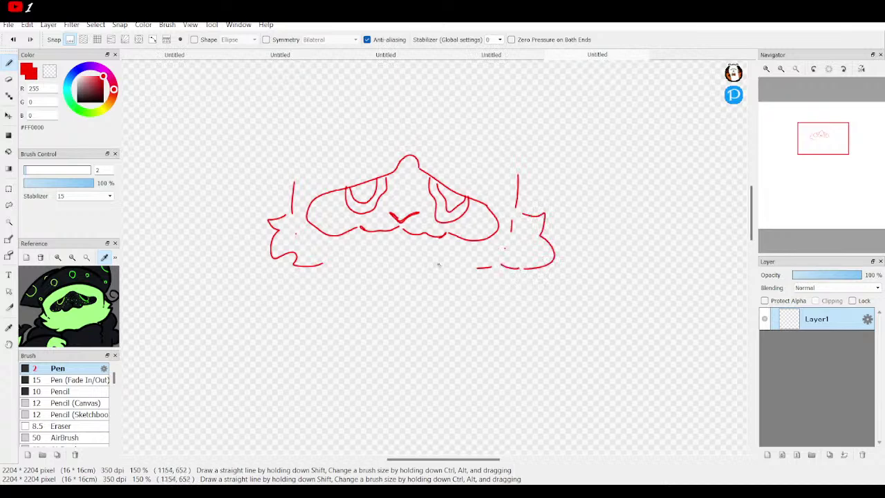
Step: Extend both head side lines upward and join them with an arched hat brim line above the mask
drag(824, 145, 824, 132)
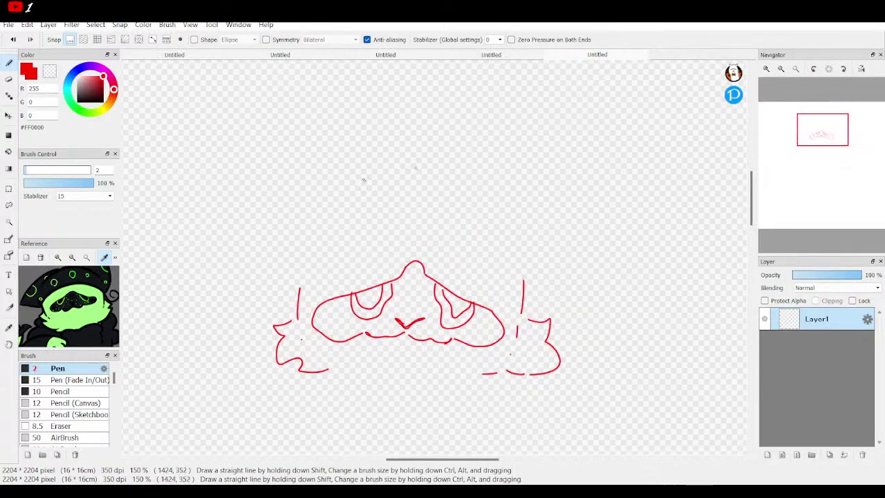
mouse_move(300, 289)
mouse_down()
mouse_move(302, 269)
mouse_move(300, 302)
mouse_up()
mouse_move(524, 275)
mouse_down()
mouse_move(522, 261)
mouse_move(522, 280)
mouse_up()
mouse_move(302, 265)
mouse_down()
mouse_move(391, 242)
mouse_move(523, 267)
mouse_up()
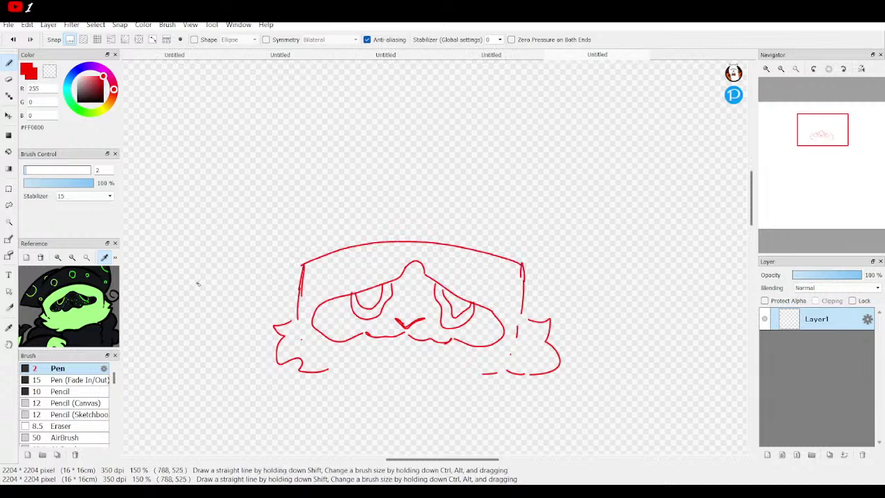
Step: Sketch the hat's domed crown above the brim line, curving down to both sides of the head
scroll(94, 296, up, 3)
scroll(93, 296, up, 2)
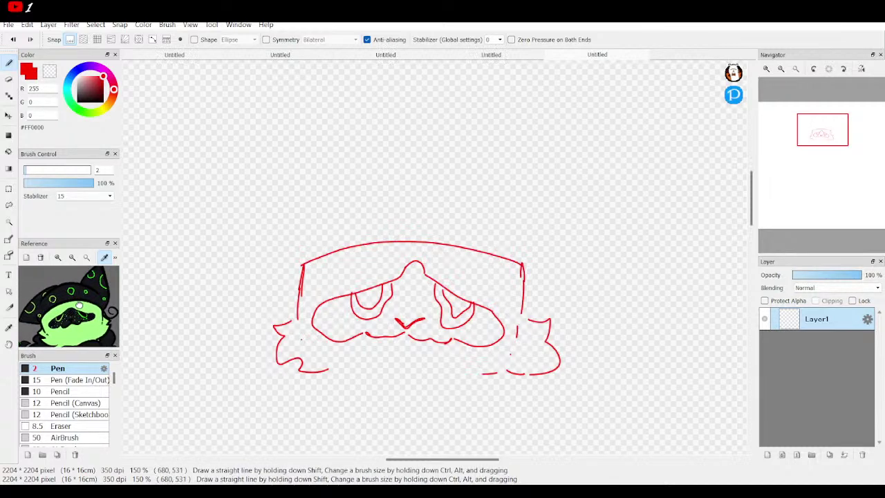
mouse_move(423, 166)
mouse_down()
mouse_move(344, 175)
mouse_move(297, 208)
mouse_move(291, 281)
mouse_up()
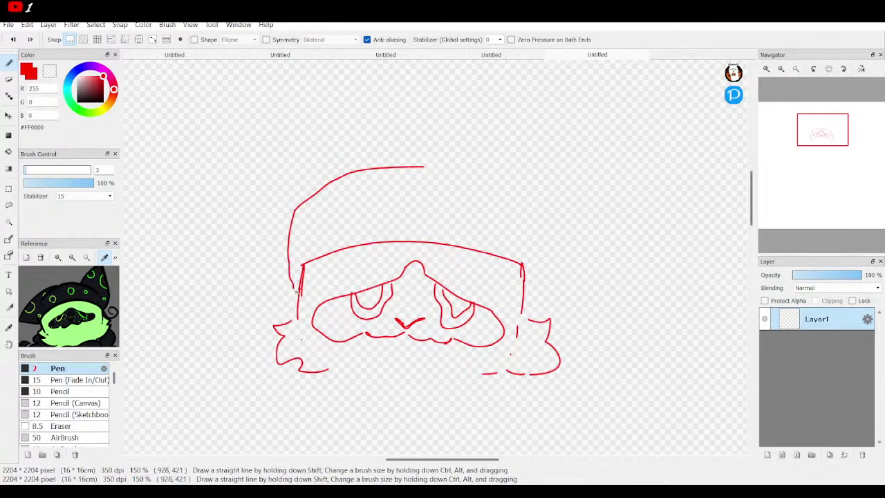
mouse_move(423, 167)
mouse_down()
mouse_move(531, 213)
mouse_move(541, 266)
mouse_move(527, 294)
mouse_up()
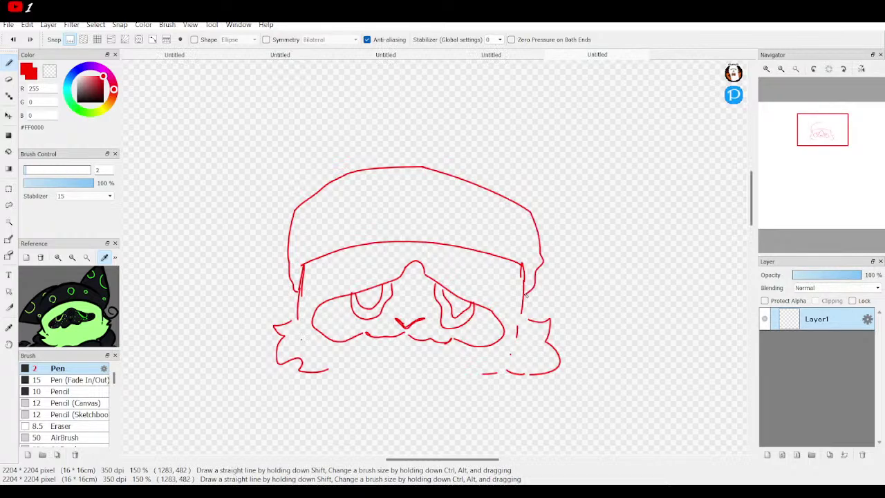
Step: Sketch a drooping left point and a tall upright right point on the hat, and undo a small circle tried on the crown
click(780, 69)
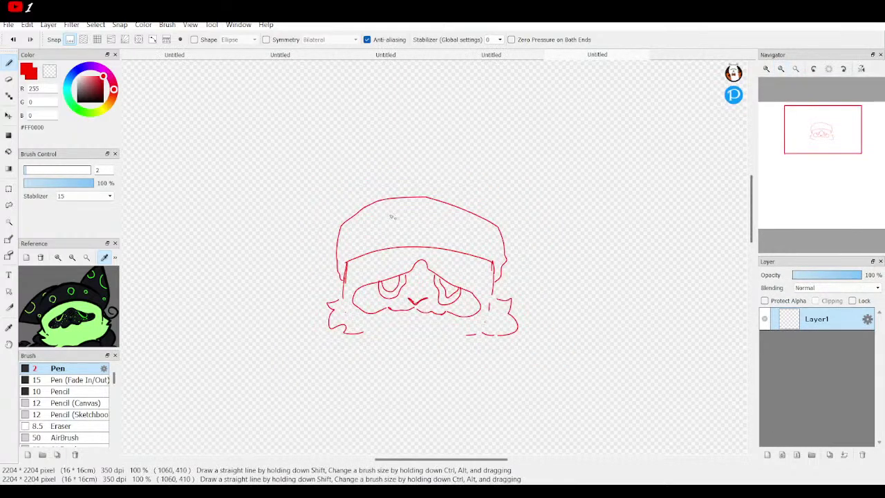
mouse_move(380, 202)
mouse_down()
mouse_move(329, 216)
mouse_move(292, 255)
mouse_move(349, 267)
mouse_up()
mouse_move(457, 198)
mouse_down()
mouse_move(473, 141)
mouse_move(520, 240)
mouse_move(503, 273)
mouse_up()
mouse_move(437, 220)
mouse_down()
mouse_move(444, 229)
mouse_move(438, 216)
mouse_up()
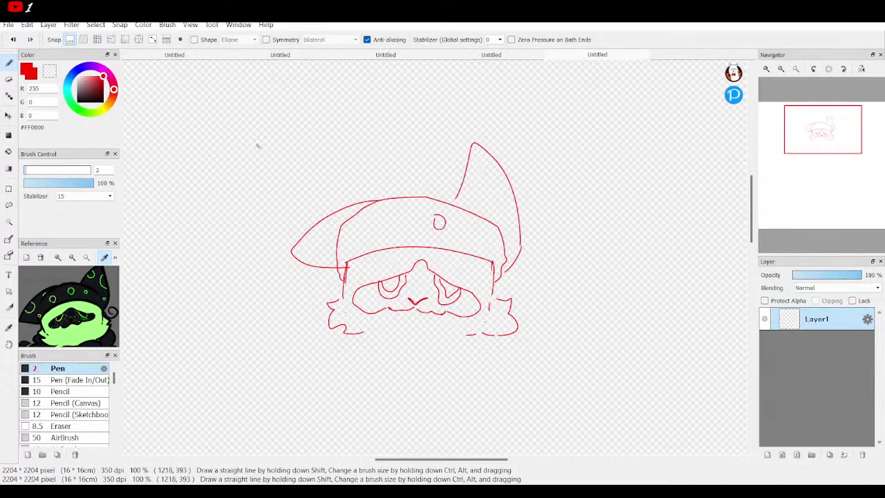
click(12, 40)
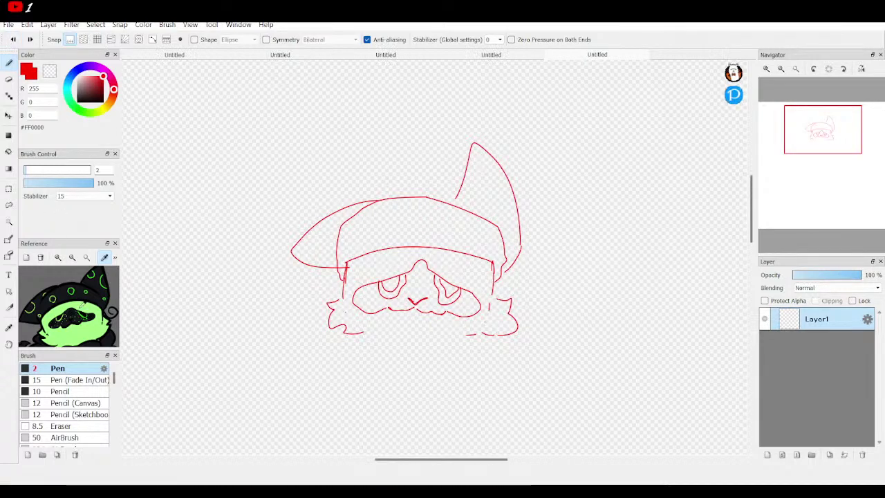
Step: Try scalloped fluffy collar strokes below the cheeks and undo them
scroll(82, 304, up, 2)
click(73, 257)
mouse_move(404, 379)
mouse_down()
mouse_move(483, 353)
mouse_move(515, 353)
mouse_up()
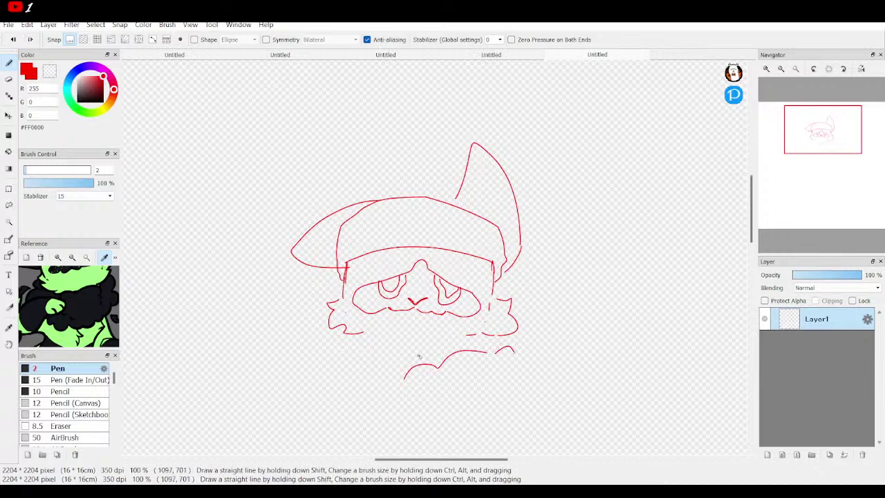
drag(812, 148, 818, 150)
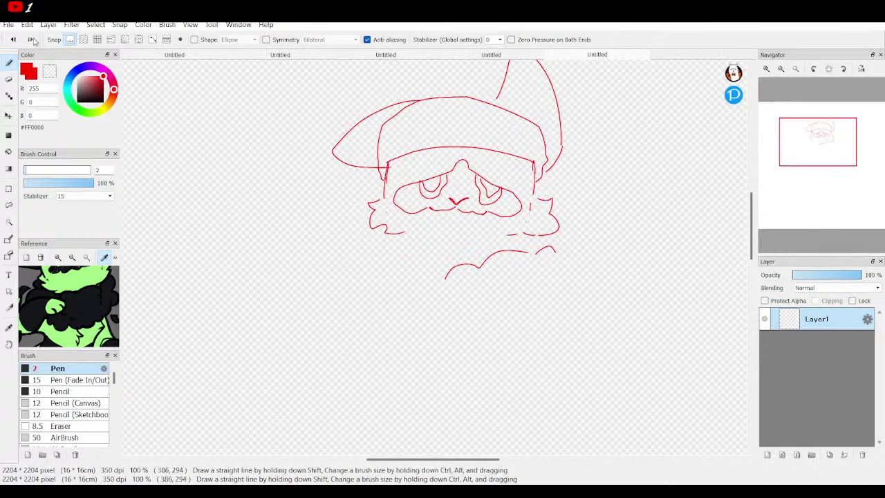
key(ctrl+z)
key(ctrl+z)
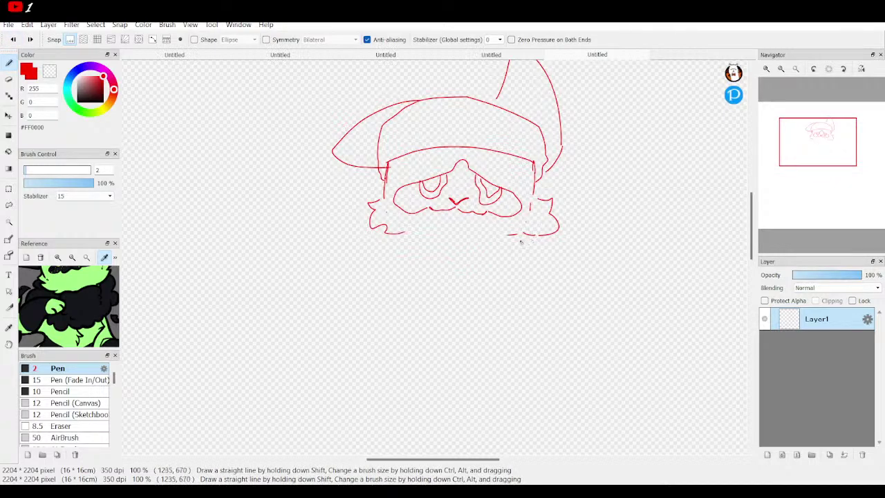
Step: Sketch the bent right arm below the face, with its paw against the cheek and a wide rounded elbow
mouse_move(539, 240)
mouse_down()
mouse_move(513, 266)
mouse_move(494, 248)
mouse_move(483, 265)
mouse_move(510, 266)
mouse_move(490, 268)
mouse_move(508, 266)
mouse_move(565, 332)
mouse_move(590, 340)
mouse_up()
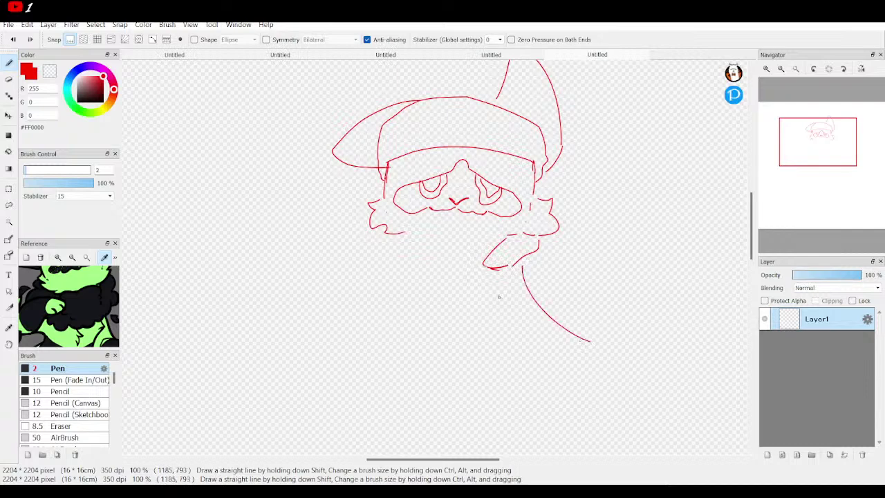
mouse_move(483, 273)
mouse_down()
mouse_move(499, 356)
mouse_move(564, 380)
mouse_move(594, 337)
mouse_move(559, 297)
mouse_move(577, 325)
mouse_up()
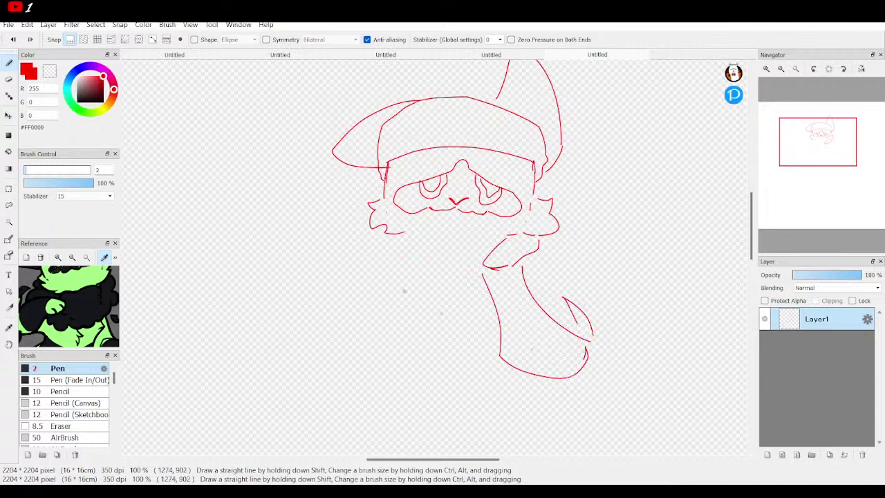
Step: Sketch the scalloped fluffy collar on both sides of the raised arm, with wavy fur under the chin and above the paw
mouse_move(553, 241)
mouse_down()
mouse_move(568, 285)
mouse_move(544, 298)
mouse_up()
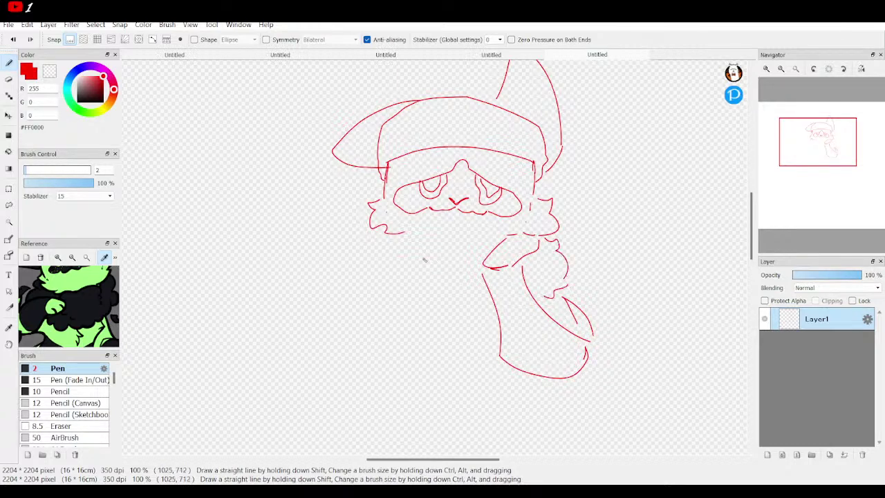
mouse_move(365, 221)
mouse_down()
mouse_move(346, 272)
mouse_move(367, 273)
mouse_move(356, 281)
mouse_move(419, 302)
mouse_move(445, 287)
mouse_move(469, 292)
mouse_up()
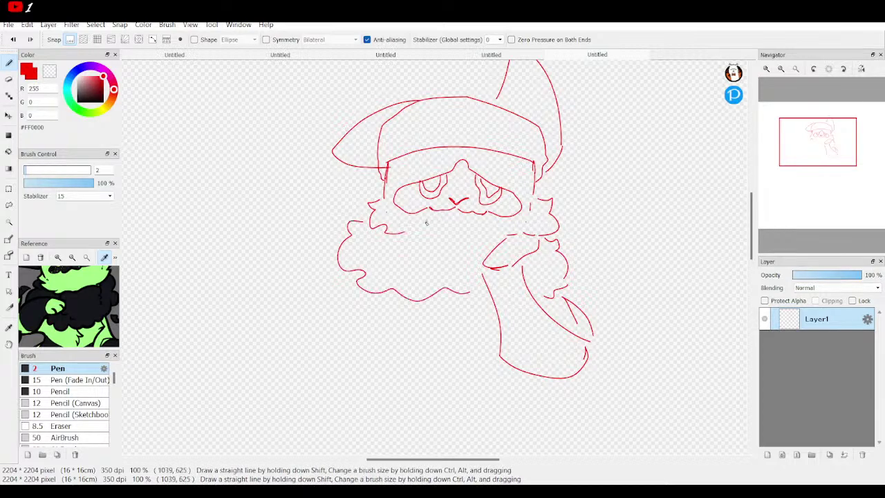
mouse_move(412, 234)
mouse_down()
mouse_move(438, 223)
mouse_move(468, 236)
mouse_move(500, 232)
mouse_move(530, 242)
mouse_move(510, 262)
mouse_up()
drag(640, 142, 572, 116)
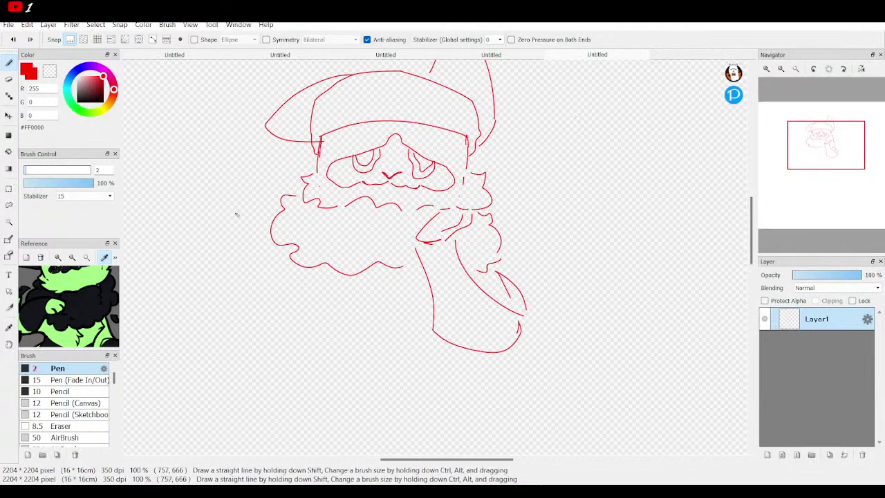
mouse_move(445, 208)
mouse_down()
mouse_move(477, 205)
mouse_move(475, 212)
mouse_up()
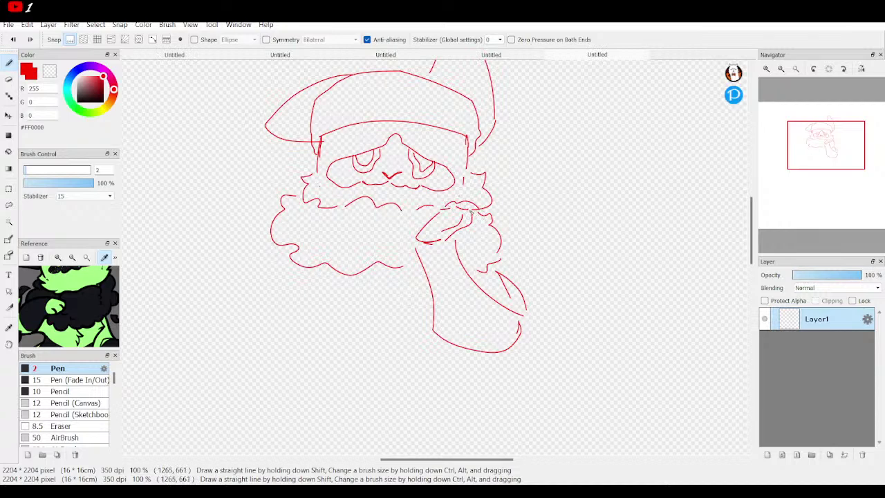
Step: Check the reference's torso and sketch the left arm folded across the body, with a rounded elbow, paw and shoulder line
drag(81, 324, 83, 272)
scroll(75, 317, up, 3)
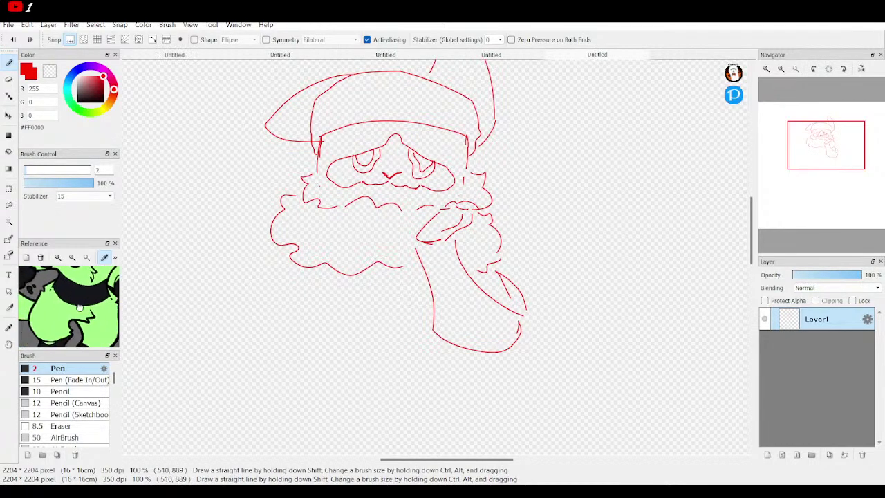
scroll(95, 341, down, 2)
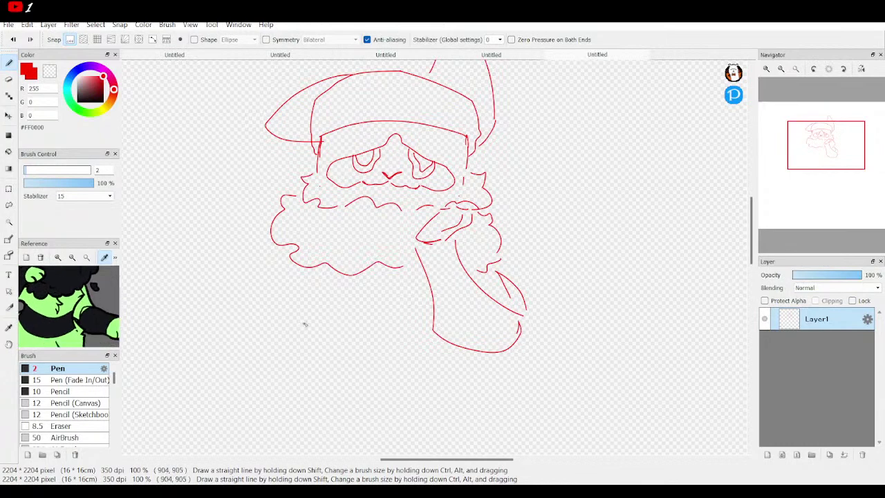
mouse_move(317, 305)
mouse_down()
mouse_move(372, 334)
mouse_move(345, 344)
mouse_move(330, 329)
mouse_move(273, 318)
mouse_move(211, 334)
mouse_move(236, 353)
mouse_move(313, 321)
mouse_up()
click(13, 39)
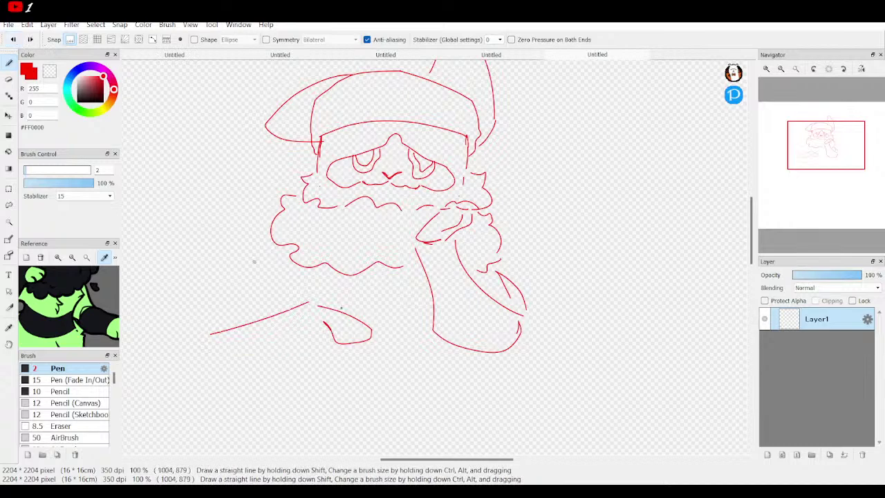
click(13, 40)
mouse_move(314, 303)
mouse_down()
mouse_move(244, 298)
mouse_move(216, 327)
mouse_move(246, 360)
mouse_move(312, 323)
mouse_up()
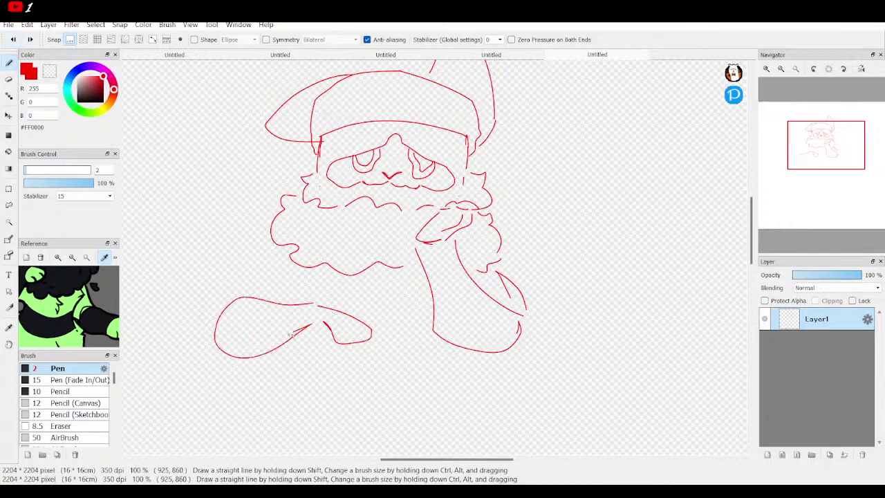
drag(250, 289, 276, 263)
Step: Add a second contour and a small thumb bump to the paw of the folded left arm
click(781, 69)
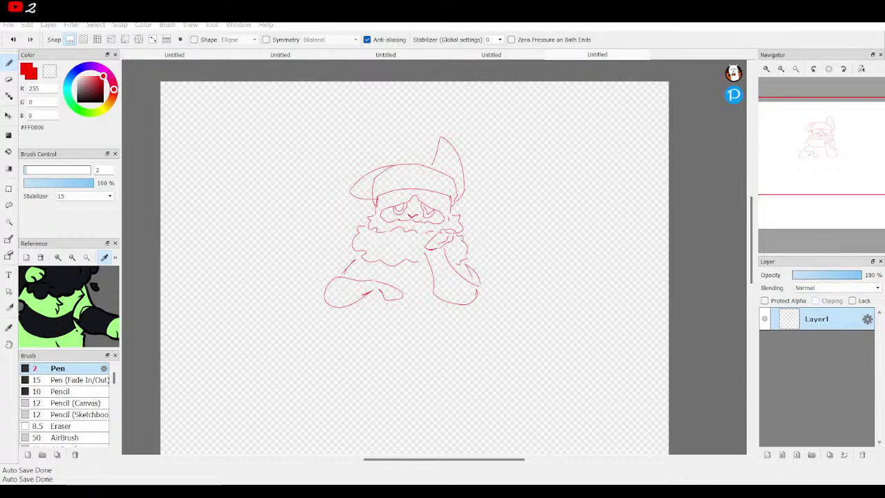
key(alt+Tab)
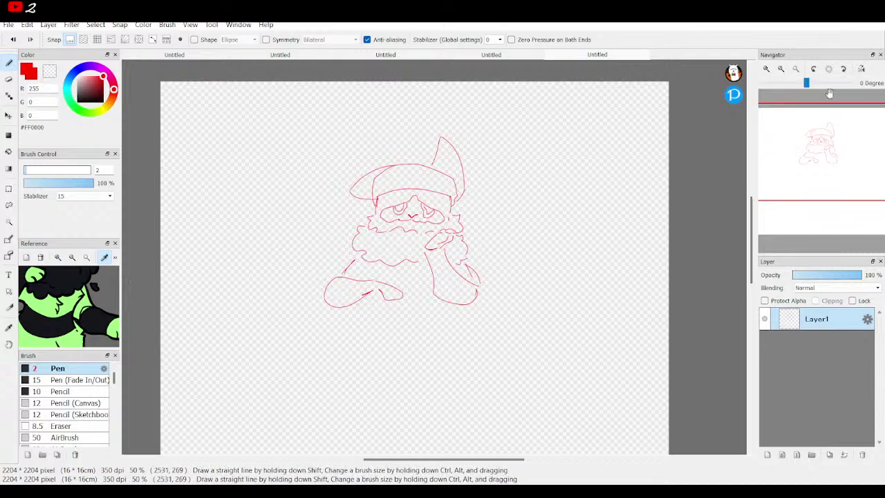
scroll(844, 206, up, 4)
mouse_move(844, 206)
mouse_down()
mouse_move(821, 224)
mouse_move(832, 210)
mouse_up()
mouse_move(419, 210)
mouse_down()
mouse_move(501, 244)
mouse_move(512, 275)
mouse_move(473, 292)
mouse_move(448, 287)
mouse_move(439, 254)
mouse_move(421, 236)
mouse_move(438, 256)
mouse_move(439, 213)
mouse_move(467, 225)
mouse_up()
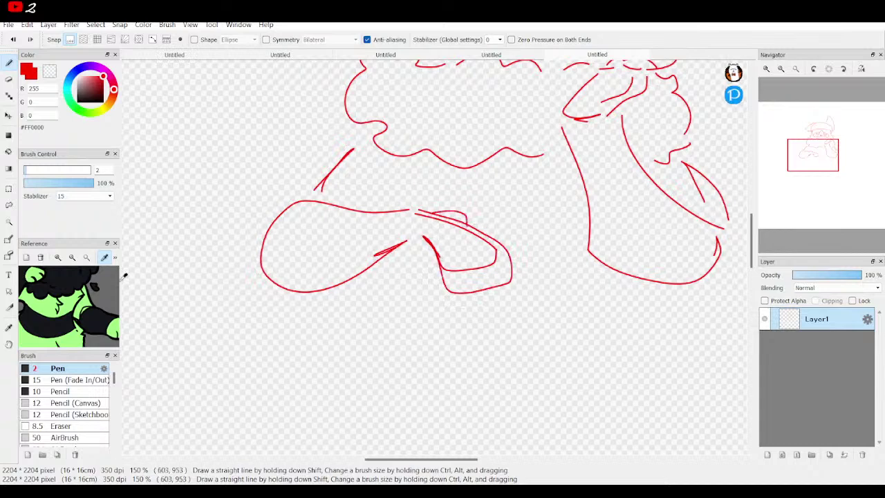
Step: Add a zigzag chest tuft above the folded arm and short torso side lines below both arms
click(72, 258)
click(73, 258)
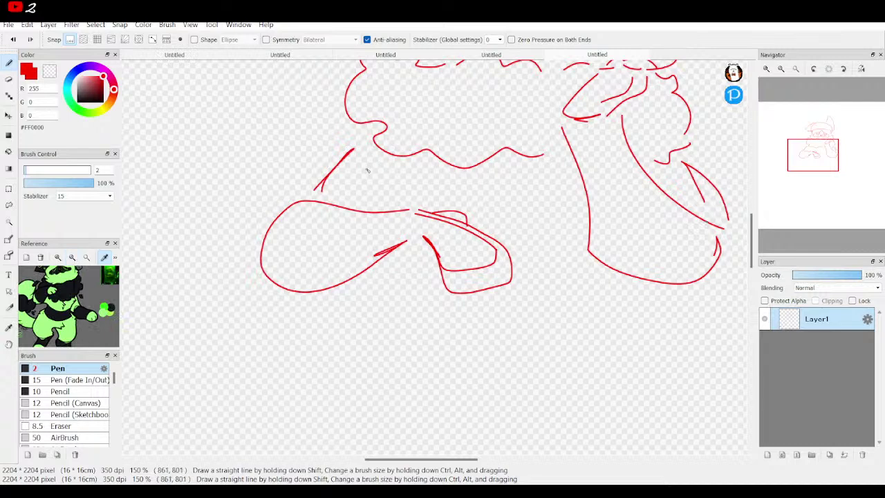
drag(373, 172, 360, 202)
mouse_move(833, 158)
mouse_move(834, 158)
mouse_down()
mouse_move(839, 143)
mouse_move(844, 159)
mouse_up()
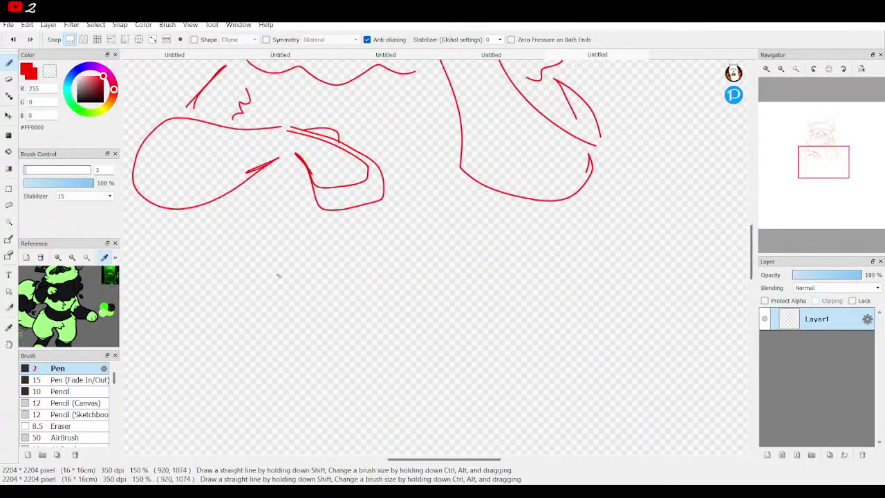
drag(233, 198, 243, 249)
mouse_move(830, 170)
mouse_down()
mouse_move(819, 168)
mouse_move(819, 152)
mouse_move(817, 161)
mouse_up()
drag(578, 290, 569, 352)
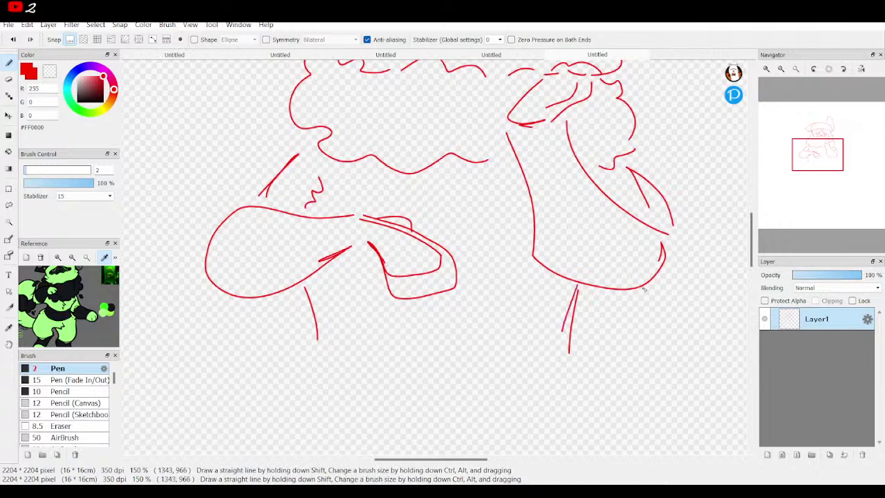
Step: Try a curved left thigh line from the torso side and an arched line beneath the hips
mouse_move(818, 156)
mouse_down()
mouse_move(824, 160)
mouse_move(794, 173)
mouse_move(802, 170)
mouse_up()
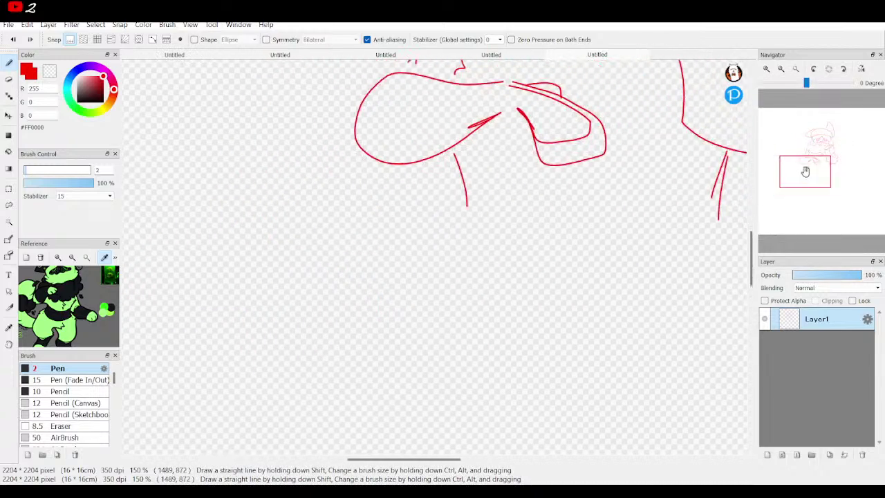
mouse_move(467, 213)
mouse_down()
mouse_move(372, 187)
mouse_move(328, 242)
mouse_up()
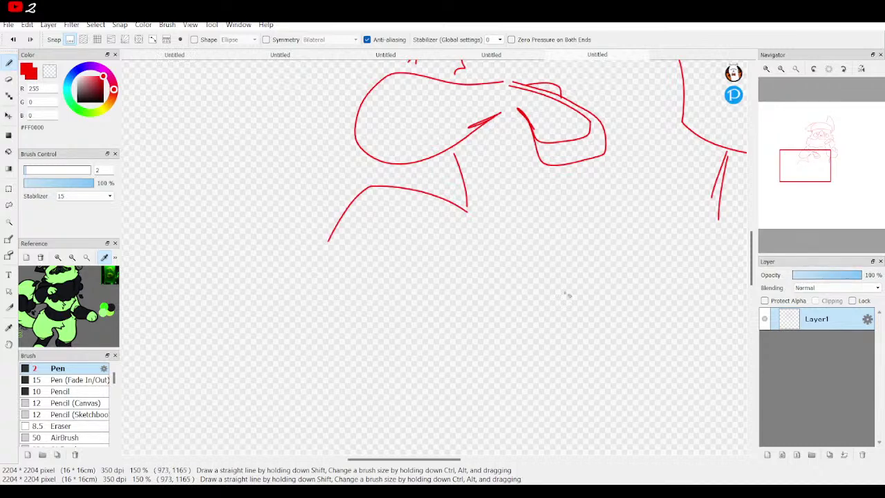
mouse_move(570, 308)
mouse_down()
mouse_move(477, 343)
mouse_move(423, 333)
mouse_move(367, 282)
mouse_up()
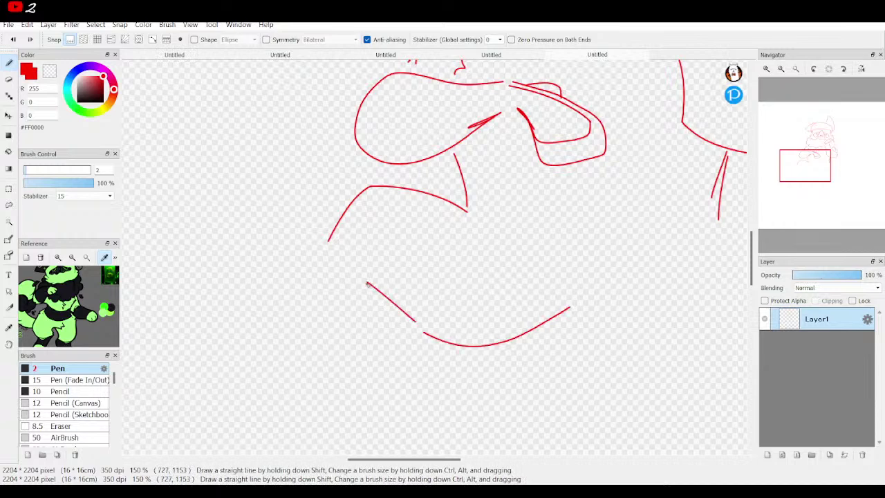
Step: Try a long, outstretched left lower leg ending in a rounded foot, using the reference's legs as a guide
drag(784, 182, 785, 185)
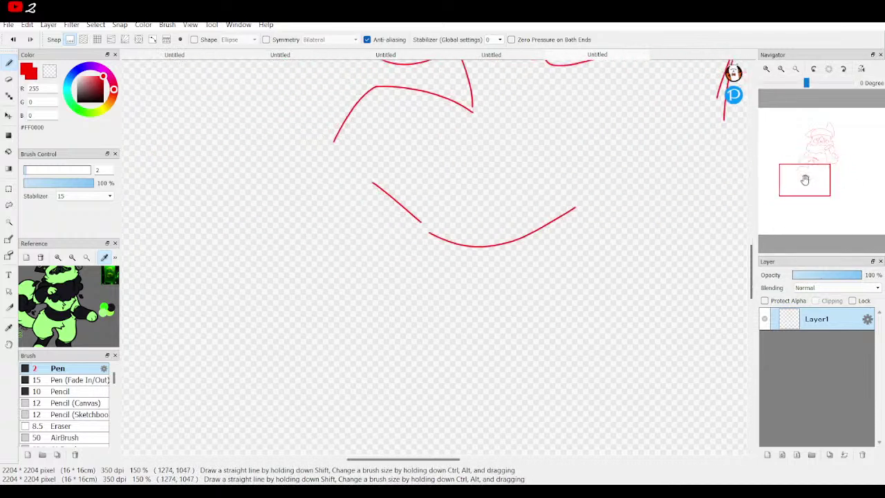
drag(330, 152, 243, 295)
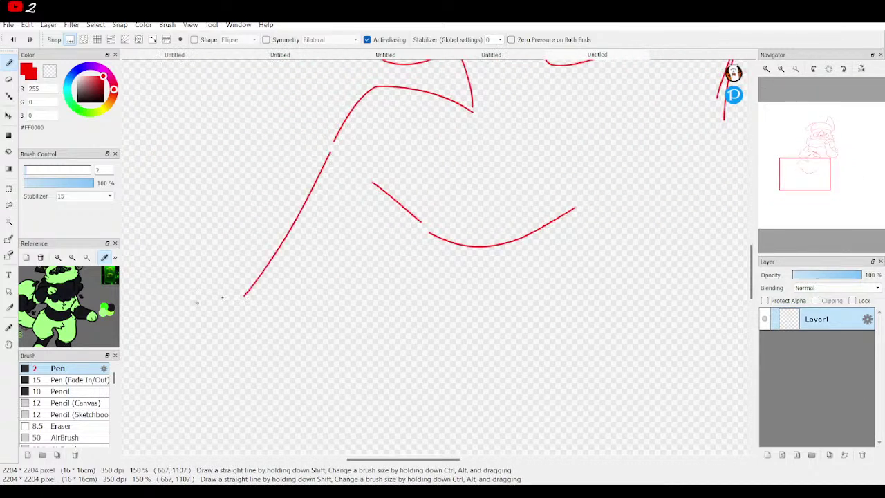
scroll(104, 304, down, 3)
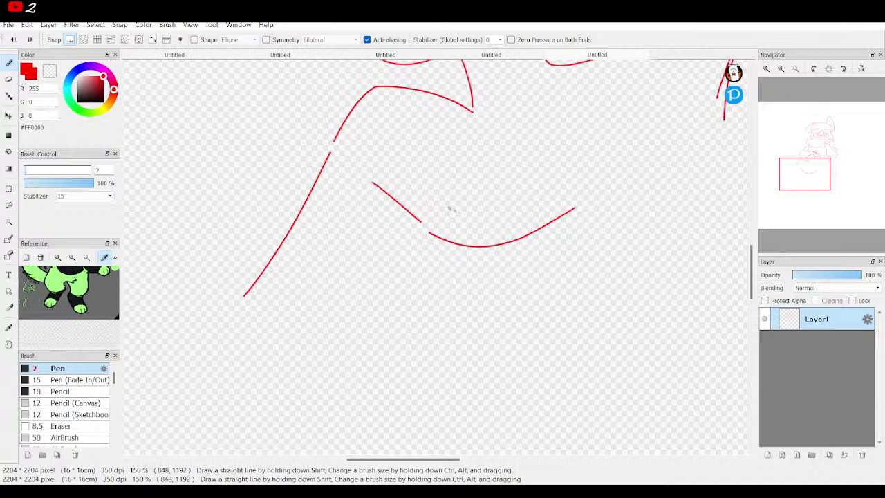
mouse_move(408, 206)
mouse_down()
mouse_move(437, 250)
mouse_move(421, 238)
mouse_move(347, 288)
mouse_move(248, 316)
mouse_up()
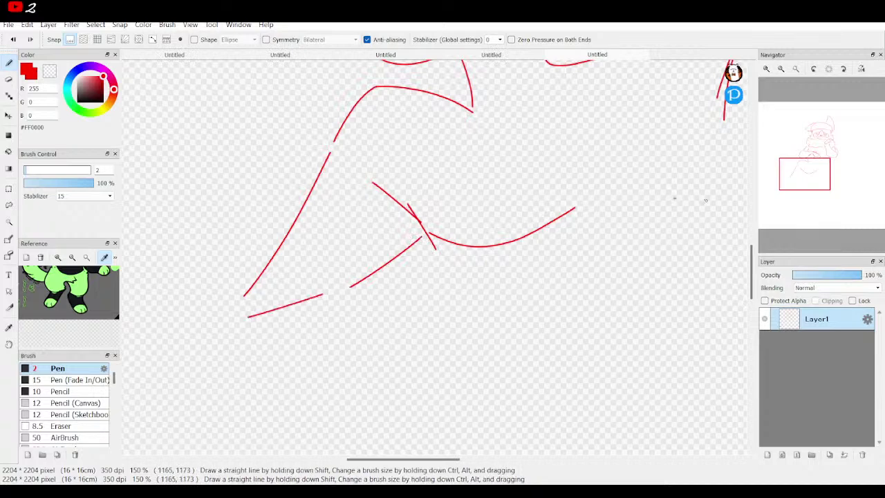
mouse_move(801, 176)
mouse_down()
mouse_move(799, 162)
mouse_move(782, 185)
mouse_up()
mouse_move(524, 234)
mouse_down()
mouse_move(493, 223)
mouse_move(453, 217)
mouse_move(439, 261)
mouse_move(465, 282)
mouse_move(503, 222)
mouse_move(480, 209)
mouse_up()
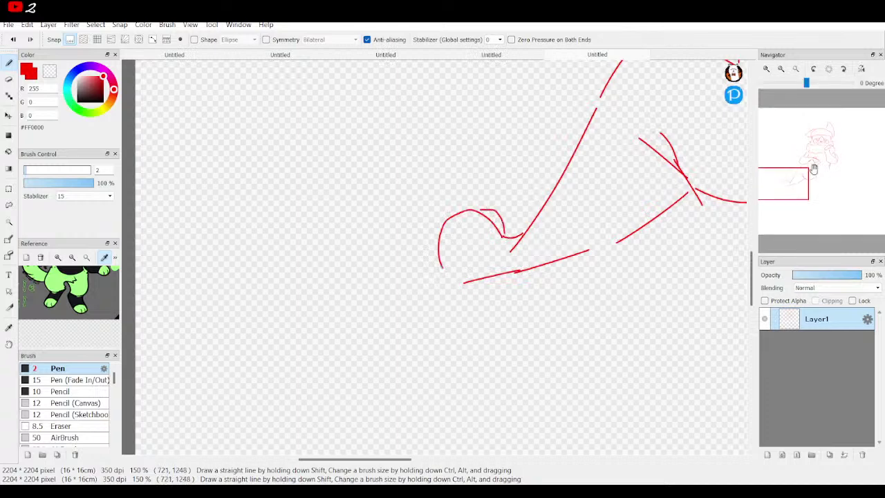
drag(796, 183, 816, 177)
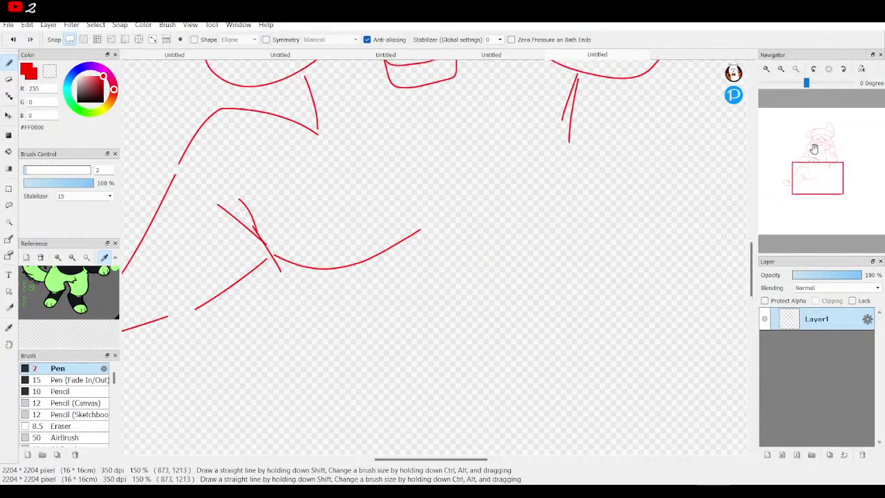
scroll(534, 175, down, 3)
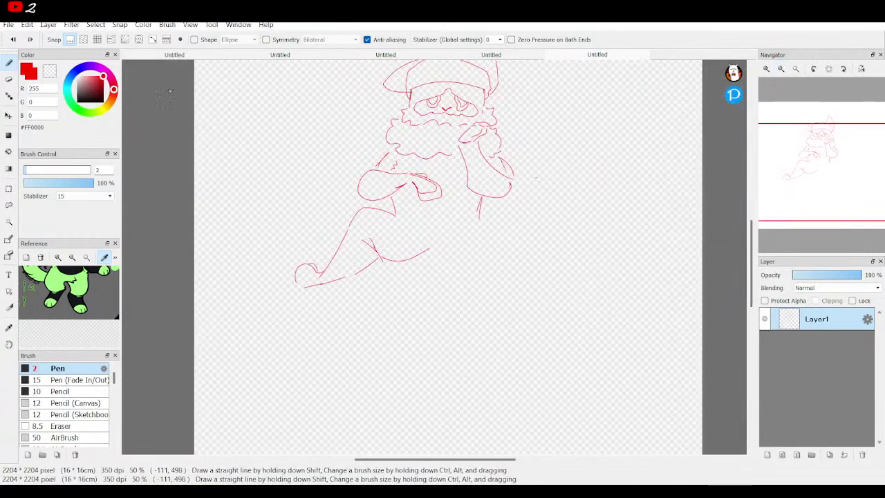
Step: Undo all the trial thigh, hip and leg strokes back to the short torso side lines
click(12, 39)
click(12, 40)
click(12, 39)
click(13, 39)
click(12, 39)
click(12, 39)
click(13, 39)
click(12, 40)
click(13, 40)
click(12, 39)
click(12, 39)
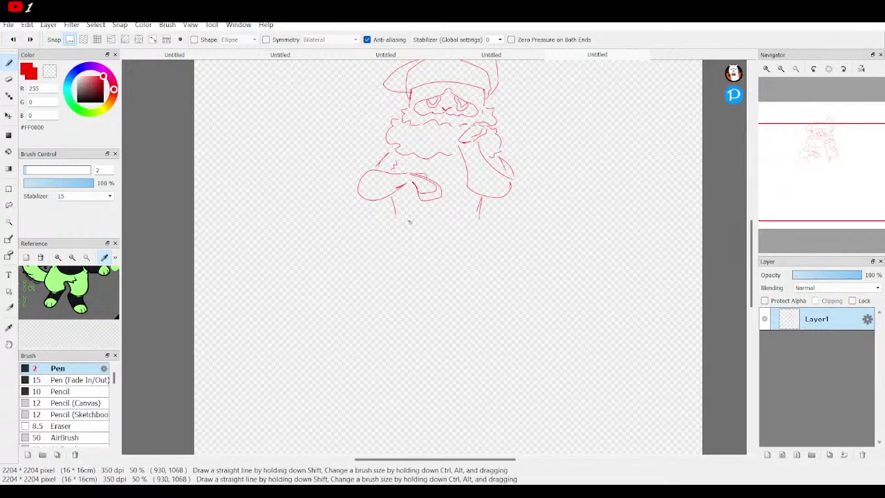
Step: Sketch a rounded left thigh and a downward-hanging right thigh below the torso, undoing the first trial stroke
mouse_move(421, 226)
mouse_down()
mouse_move(355, 197)
mouse_move(329, 207)
mouse_move(388, 260)
mouse_up()
click(12, 40)
mouse_move(357, 202)
mouse_down()
mouse_move(353, 236)
mouse_move(390, 262)
mouse_move(432, 242)
mouse_up()
mouse_move(477, 220)
mouse_down()
mouse_move(496, 271)
mouse_move(467, 292)
mouse_move(435, 249)
mouse_move(447, 287)
mouse_move(492, 301)
mouse_move(504, 270)
mouse_move(479, 215)
mouse_move(515, 290)
mouse_move(496, 313)
mouse_move(448, 274)
mouse_up()
Step: Add extra contour lines along the underside of the left thigh
mouse_move(822, 174)
mouse_down()
mouse_move(766, 203)
mouse_move(808, 195)
mouse_up()
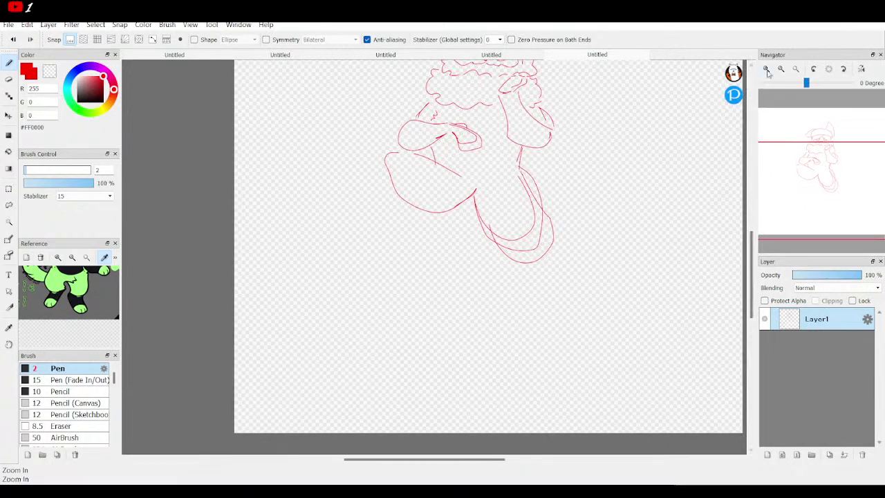
click(766, 68)
mouse_move(449, 195)
mouse_down()
mouse_move(487, 184)
mouse_move(477, 203)
mouse_move(430, 209)
mouse_move(472, 204)
mouse_up()
drag(396, 168, 448, 207)
Step: Sketch the left lower leg slanting outward from the thigh, and replace the pointed foot with a rounded paw
drag(829, 198, 792, 173)
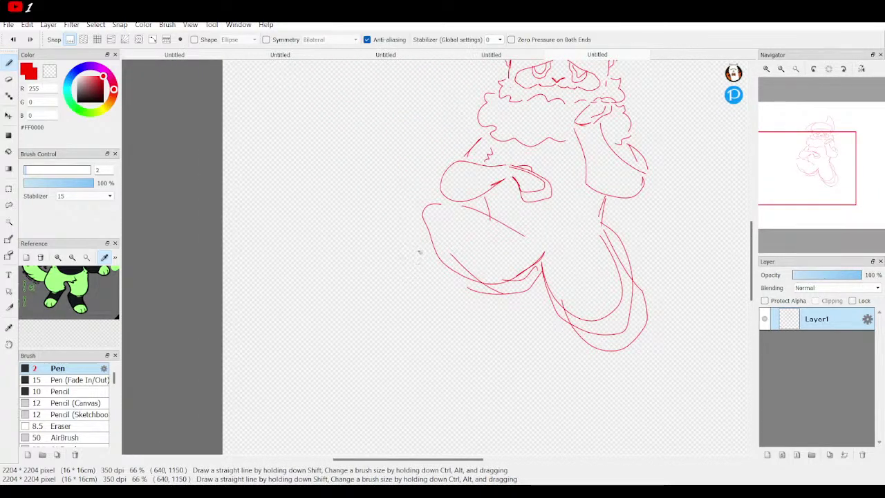
drag(417, 223, 382, 327)
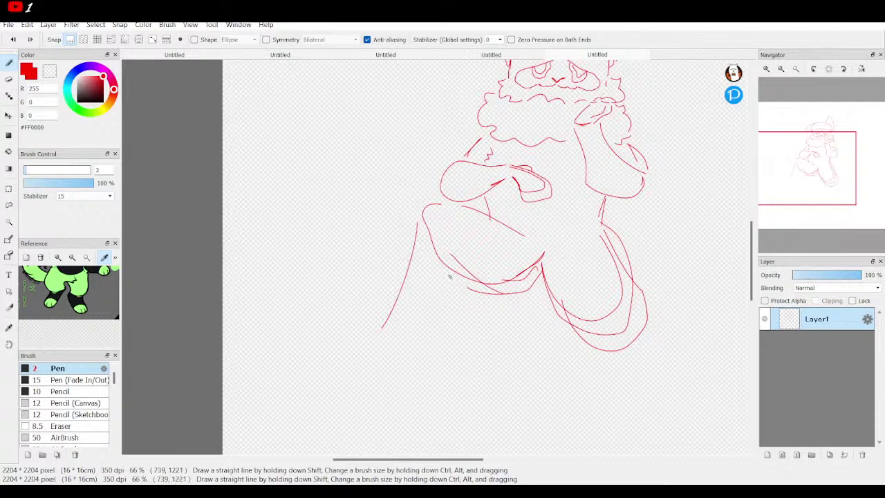
mouse_move(446, 275)
mouse_down()
mouse_move(436, 312)
mouse_move(332, 368)
mouse_move(342, 378)
mouse_move(387, 364)
mouse_move(398, 332)
mouse_up()
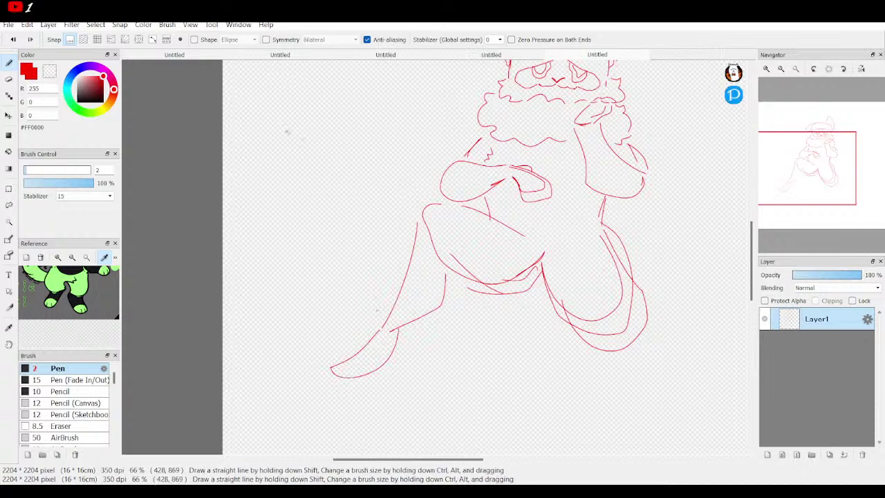
click(13, 40)
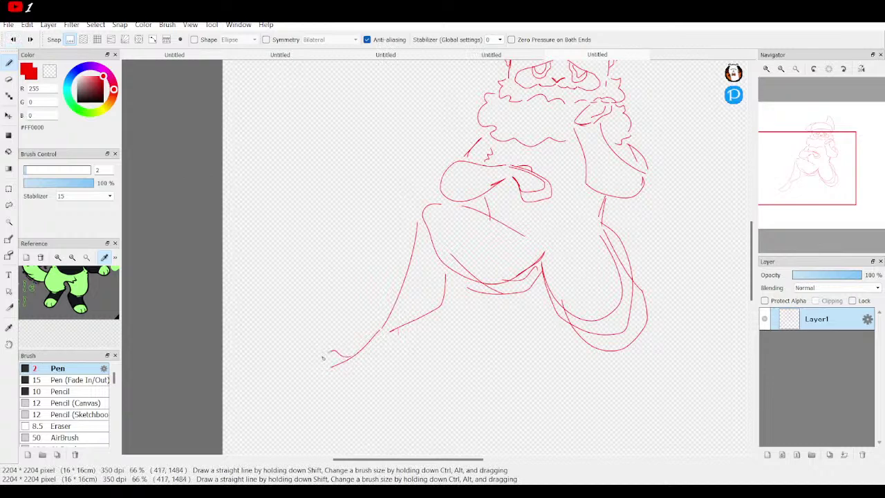
mouse_move(328, 384)
mouse_down()
mouse_move(344, 388)
mouse_move(415, 338)
mouse_move(391, 330)
mouse_up()
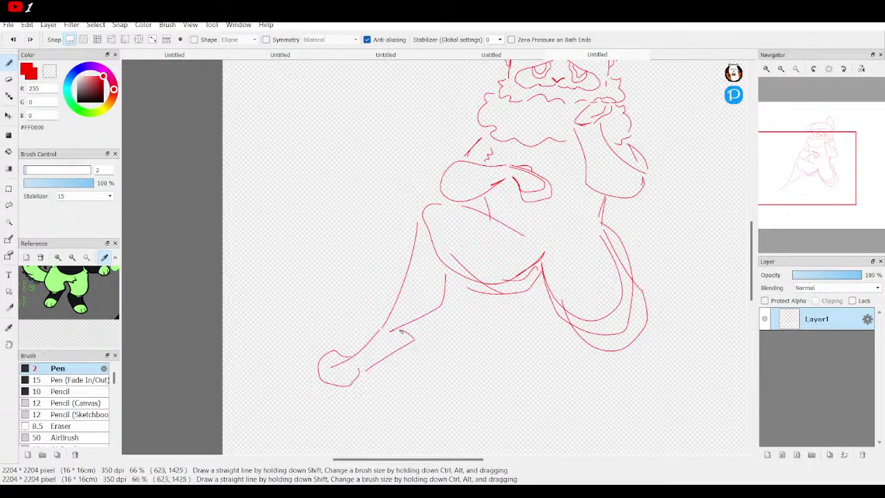
Step: Sketch both edges of the right lower leg slanting outward from the knee, undoing the first trial stroke
mouse_move(806, 168)
mouse_down()
mouse_move(802, 210)
mouse_move(817, 193)
mouse_up()
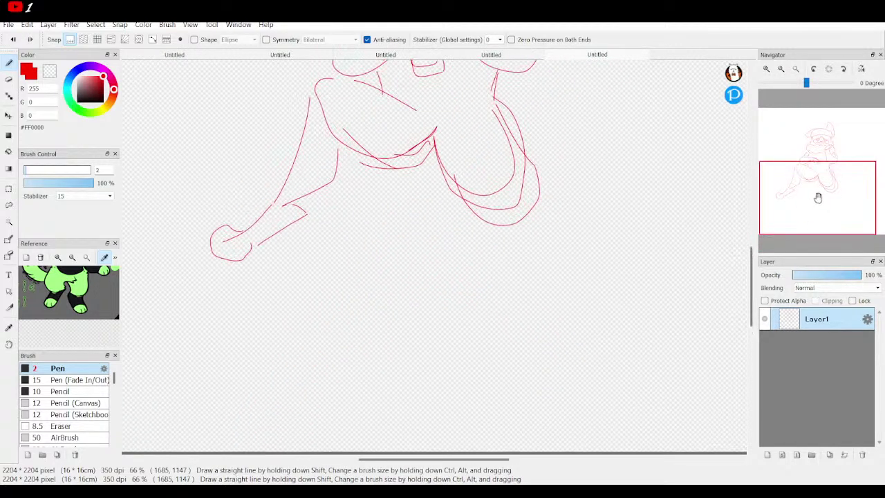
drag(456, 217, 493, 258)
click(11, 40)
drag(525, 192, 590, 282)
drag(467, 206, 564, 292)
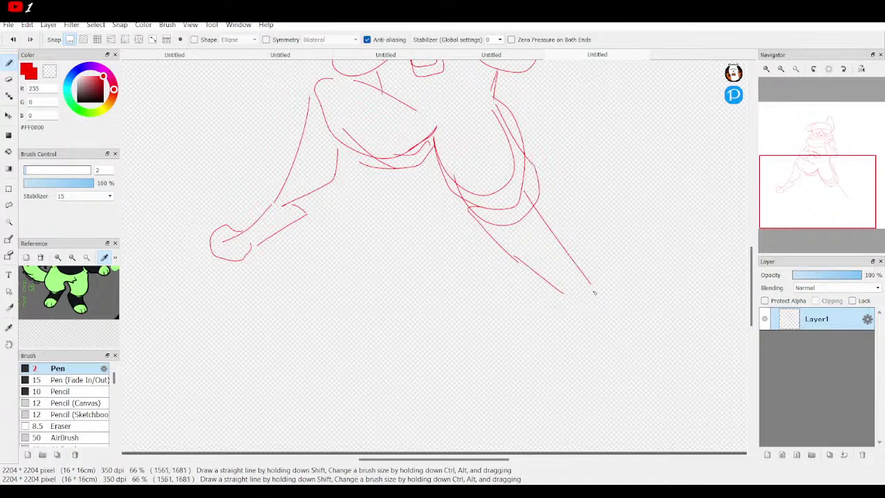
Step: Replace the outward-slanting right lower leg and its trial foot with a steeper, tapering lower leg ending in a small foot
drag(624, 337, 563, 297)
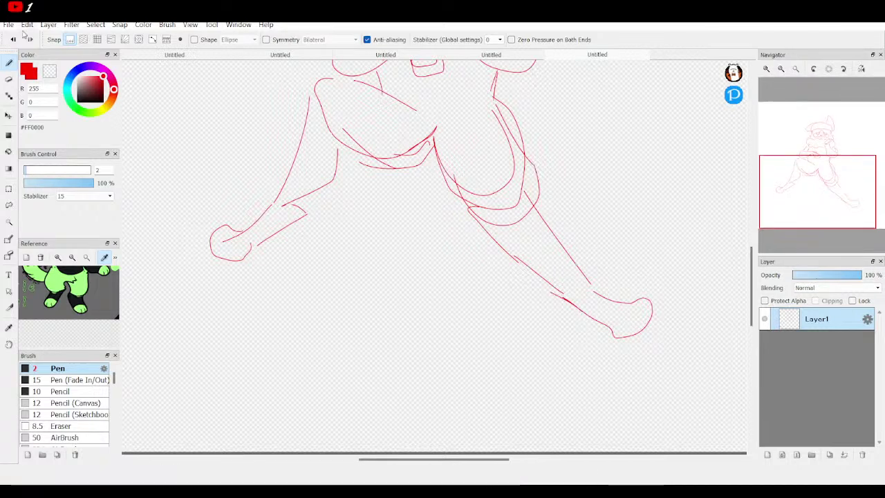
click(12, 40)
click(13, 39)
click(12, 39)
click(12, 39)
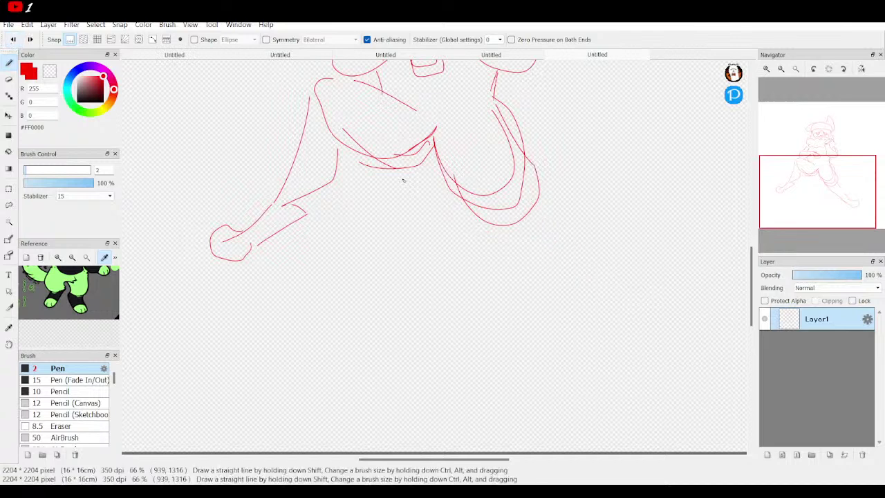
drag(463, 207, 505, 257)
drag(523, 169, 565, 326)
drag(500, 253, 536, 311)
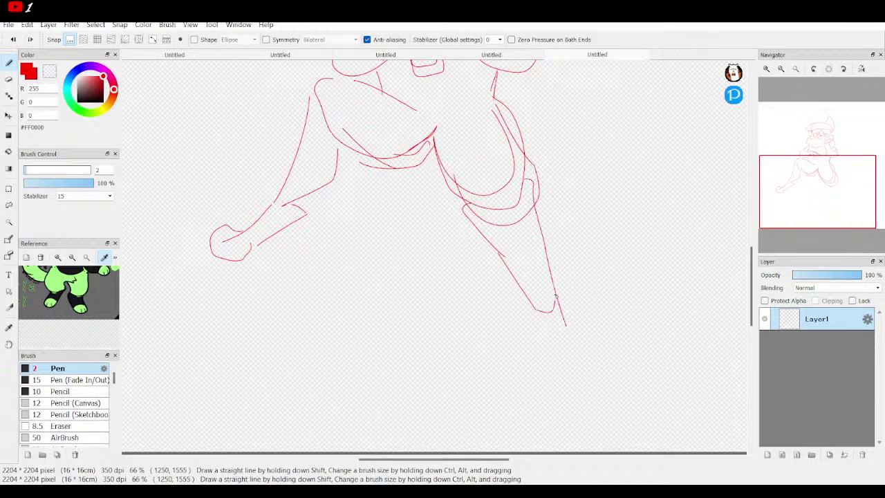
drag(819, 192, 827, 213)
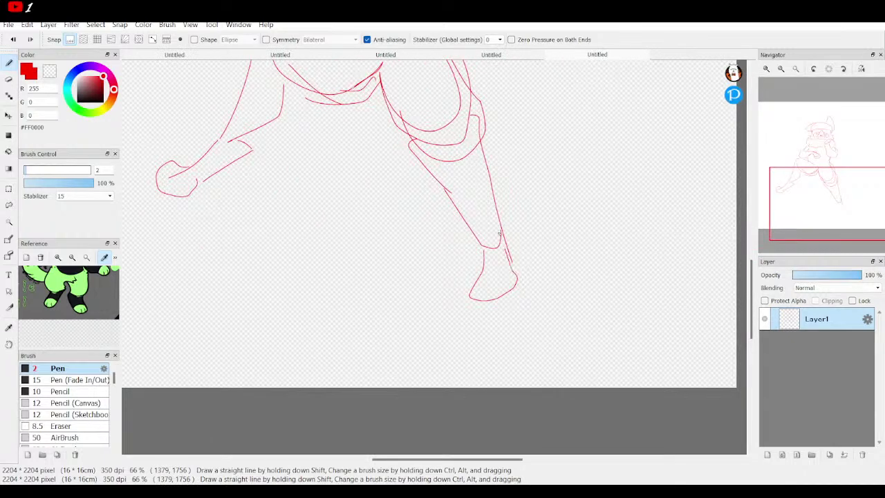
Step: Erase the left lower leg and paw with the Eraser at size 48, keeping the thigh outline
drag(799, 200, 809, 171)
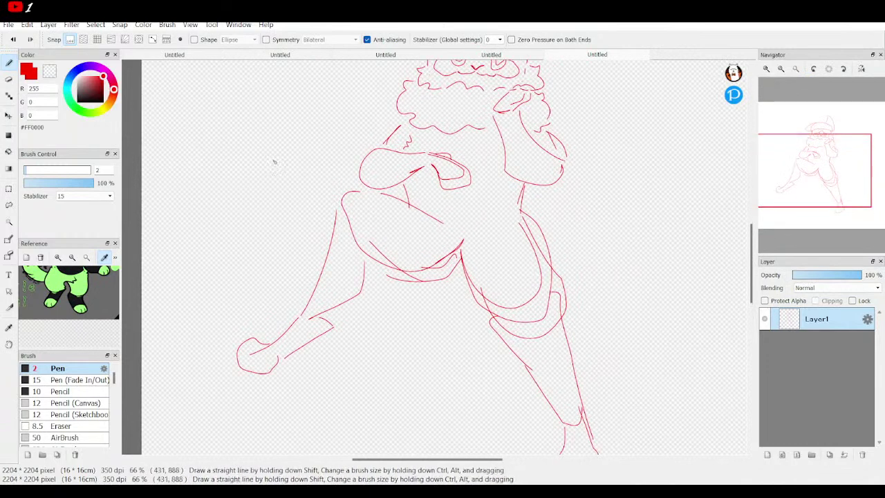
click(8, 79)
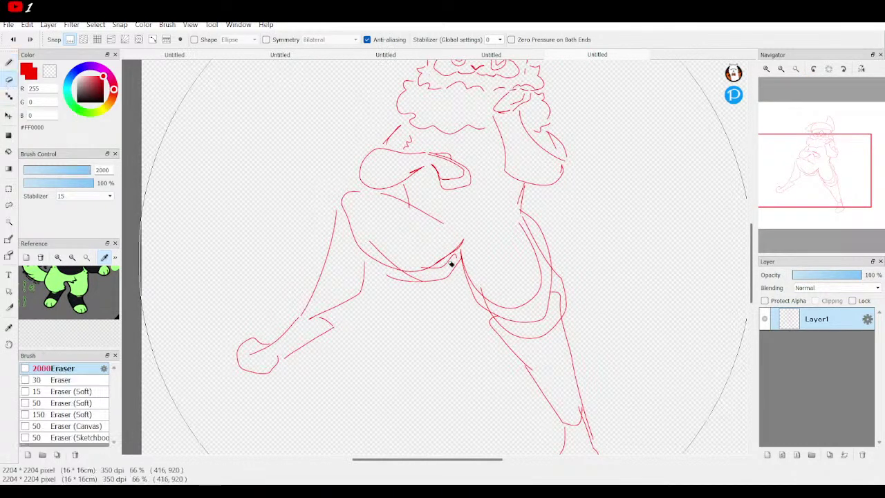
click(72, 170)
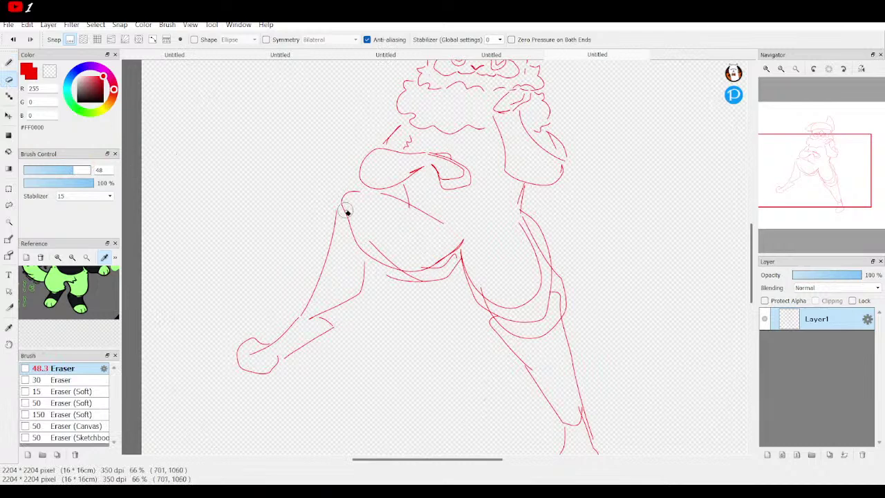
mouse_move(335, 214)
mouse_down()
mouse_move(315, 292)
mouse_move(245, 364)
mouse_move(241, 346)
mouse_move(309, 338)
mouse_move(225, 356)
mouse_move(311, 317)
mouse_move(241, 372)
mouse_move(305, 363)
mouse_move(339, 341)
mouse_move(266, 379)
mouse_move(346, 332)
mouse_move(300, 326)
mouse_move(309, 338)
mouse_move(364, 301)
mouse_move(362, 260)
mouse_move(347, 292)
mouse_move(284, 326)
mouse_move(356, 302)
mouse_up()
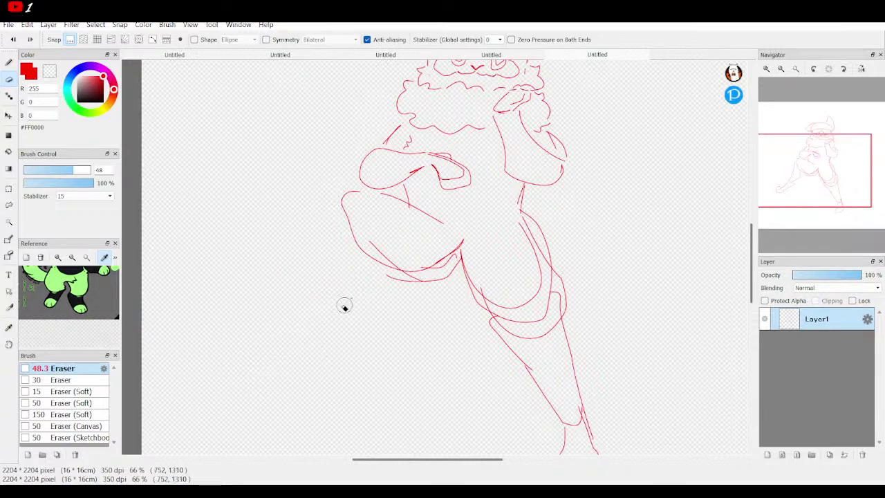
Step: Redraw the left leg with the Pen as a bent knee, an inward-slanting shin and a foot, undoing the first trial stroke
key(b)
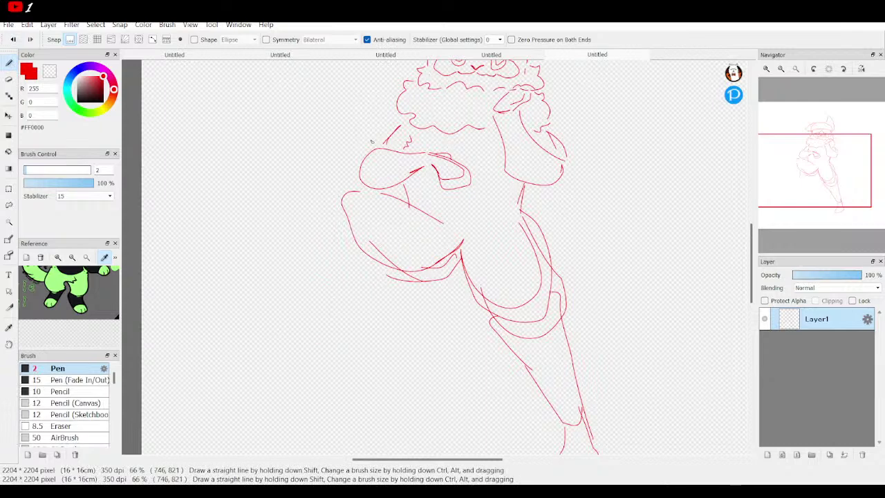
mouse_move(340, 193)
mouse_down()
mouse_move(296, 246)
mouse_move(236, 281)
mouse_up()
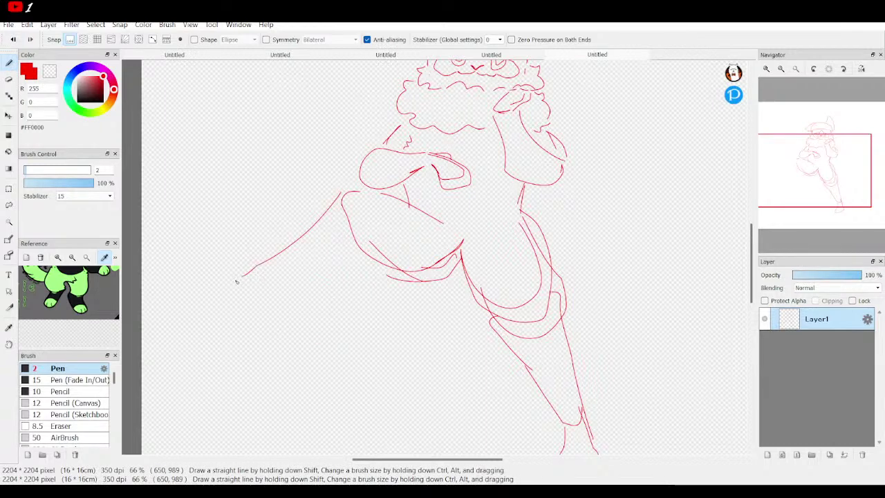
click(16, 40)
click(12, 40)
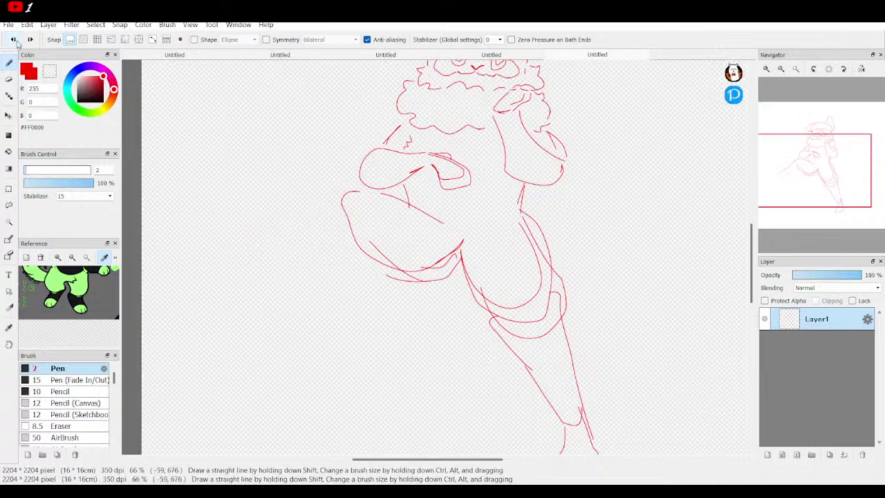
drag(316, 212, 322, 200)
drag(319, 240, 418, 343)
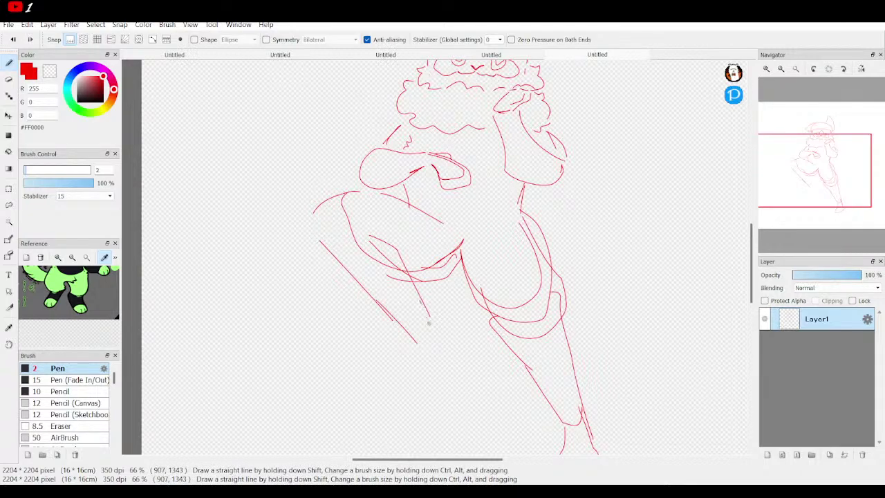
click(828, 187)
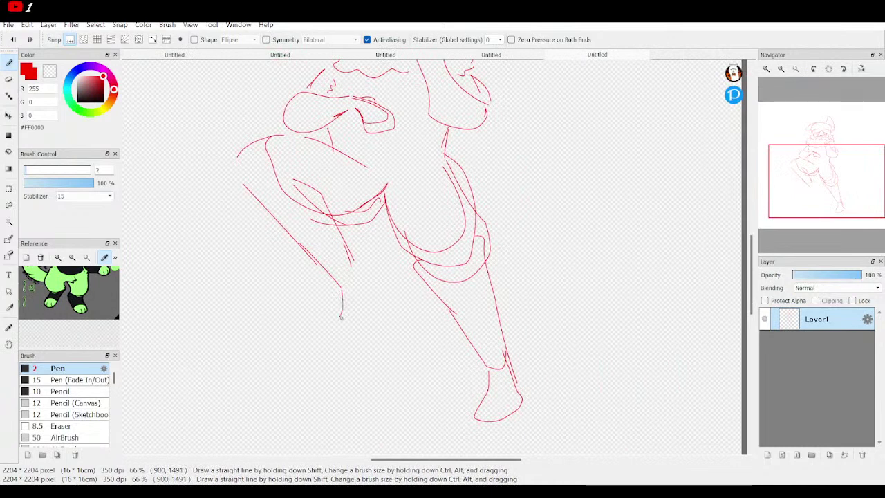
drag(331, 333, 319, 350)
mouse_move(358, 325)
mouse_down()
mouse_move(354, 250)
mouse_move(356, 323)
mouse_up()
Step: Sketch small floating crescent and oval tufts on both sides of the fluffy collar, following the reference
drag(854, 203, 854, 171)
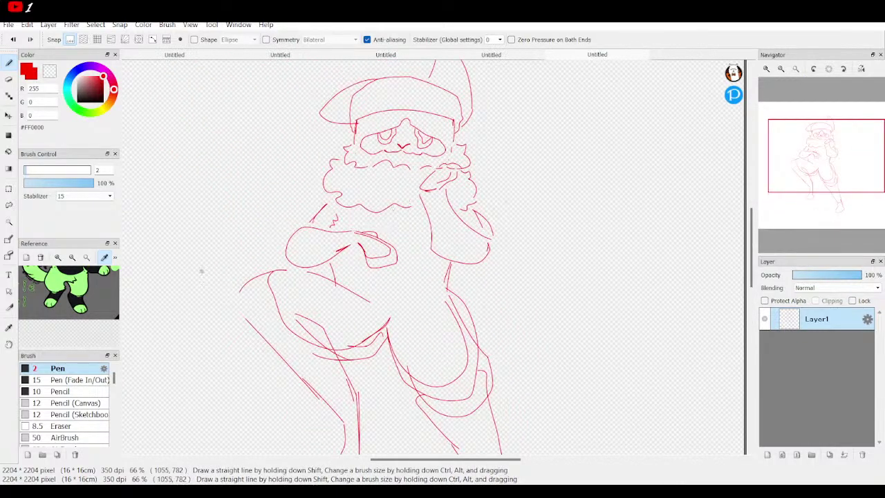
drag(85, 308, 71, 342)
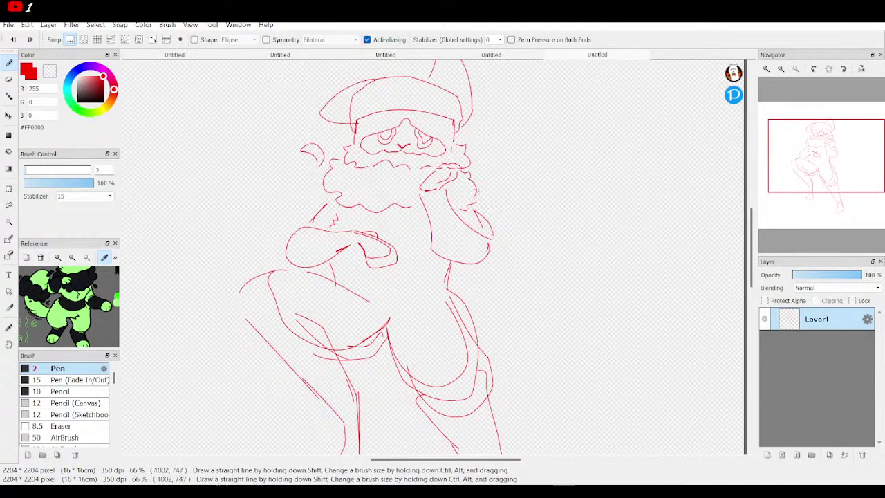
drag(512, 193, 489, 191)
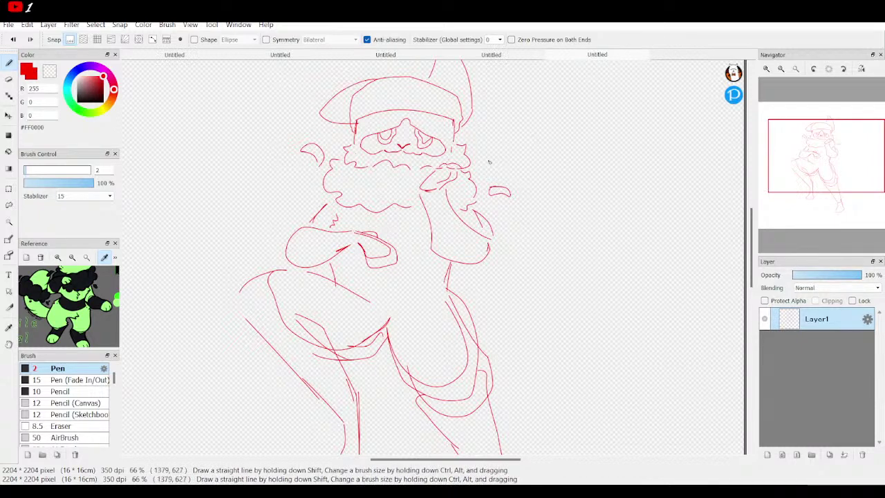
drag(485, 168, 479, 166)
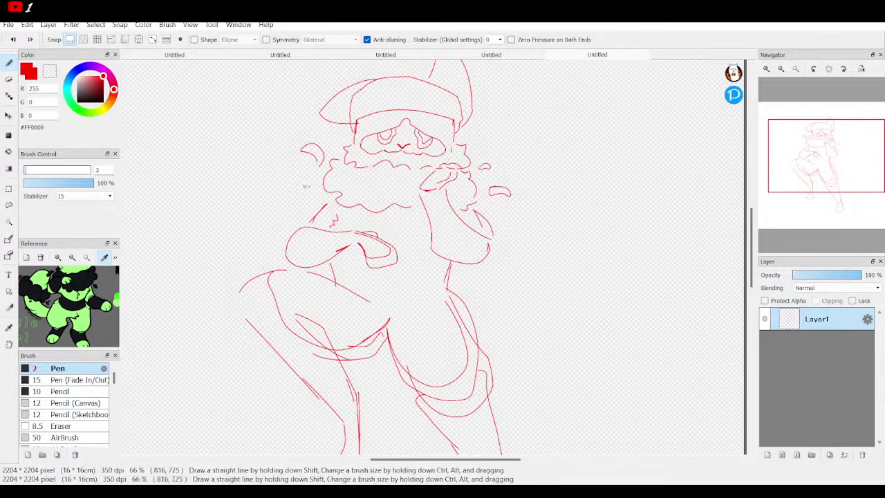
drag(314, 196, 316, 196)
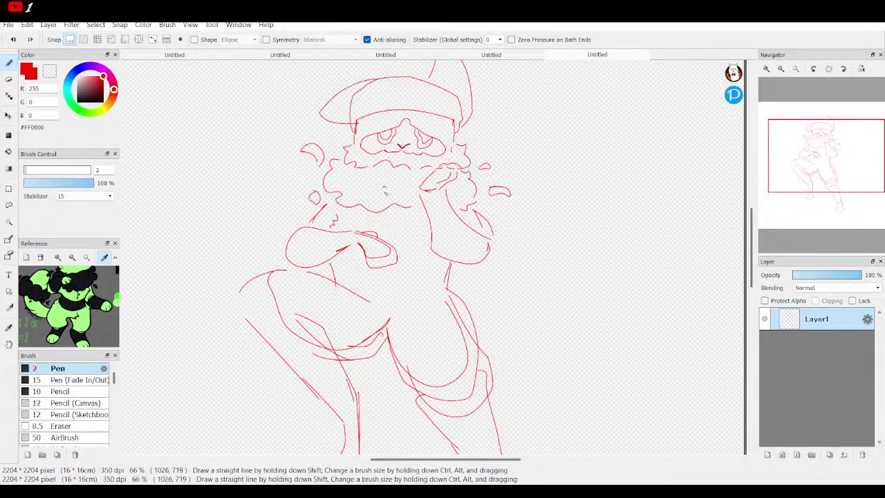
Step: Sketch a curved tail behind the right hip with a cloud-shaped fluffy band, surrounding floating tufts and a rounded underside
drag(836, 189, 841, 212)
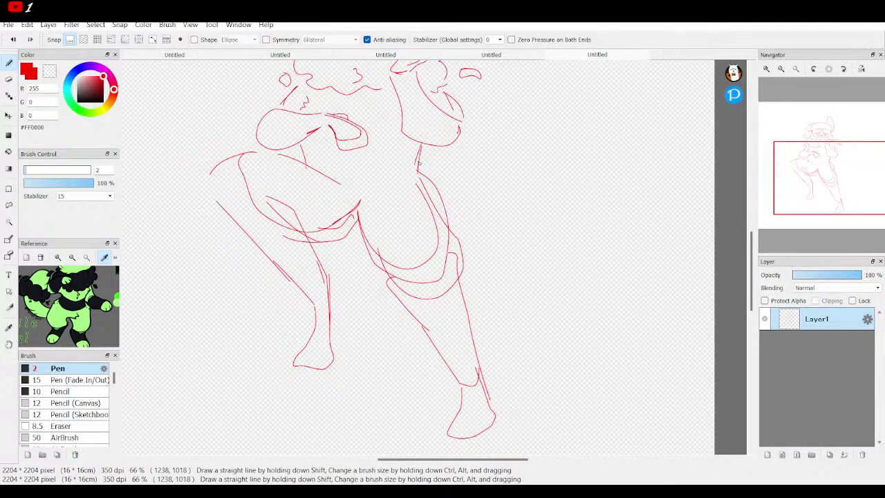
drag(438, 183, 487, 178)
mouse_move(493, 177)
mouse_down()
mouse_move(507, 143)
mouse_move(500, 112)
mouse_move(480, 129)
mouse_move(489, 158)
mouse_up()
mouse_move(570, 146)
mouse_down()
mouse_move(564, 111)
mouse_move(500, 105)
mouse_up()
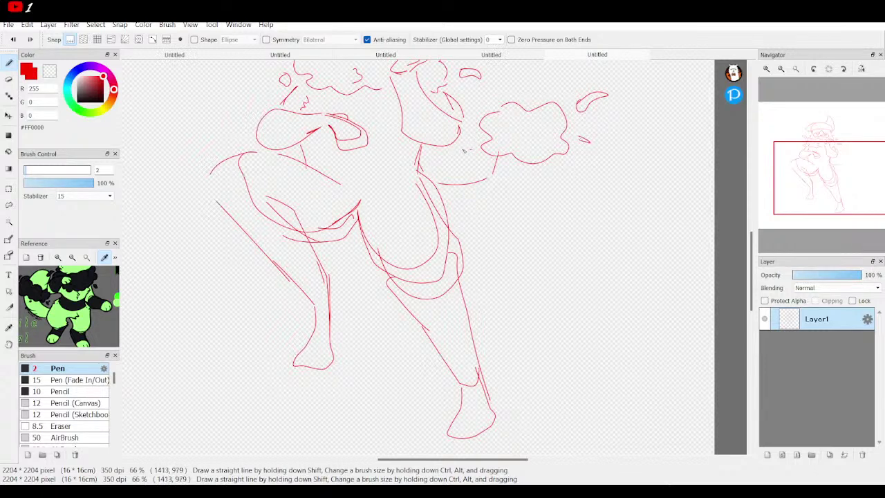
drag(476, 155, 468, 150)
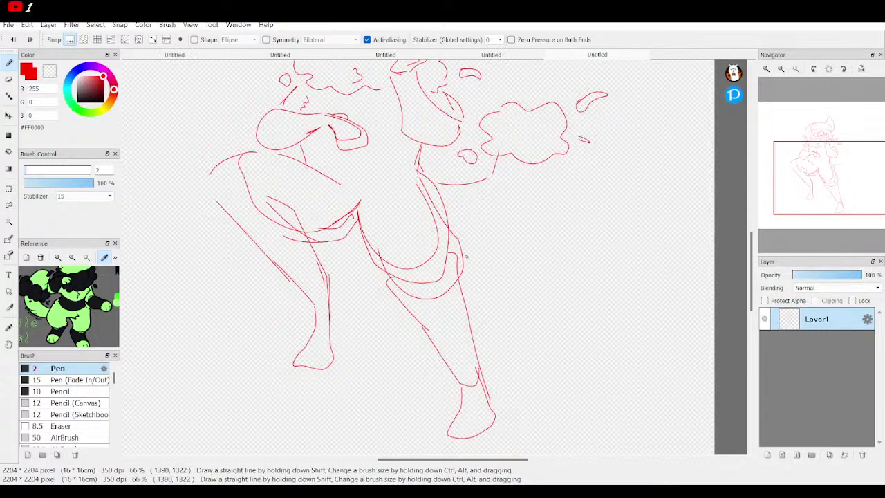
mouse_move(468, 249)
mouse_down()
mouse_move(505, 242)
mouse_move(526, 206)
mouse_up()
Step: Sketch a jagged tail tip above the fluffy band and add an inner fur mark, undoing the first rounded tip
scroll(546, 166, up, 5)
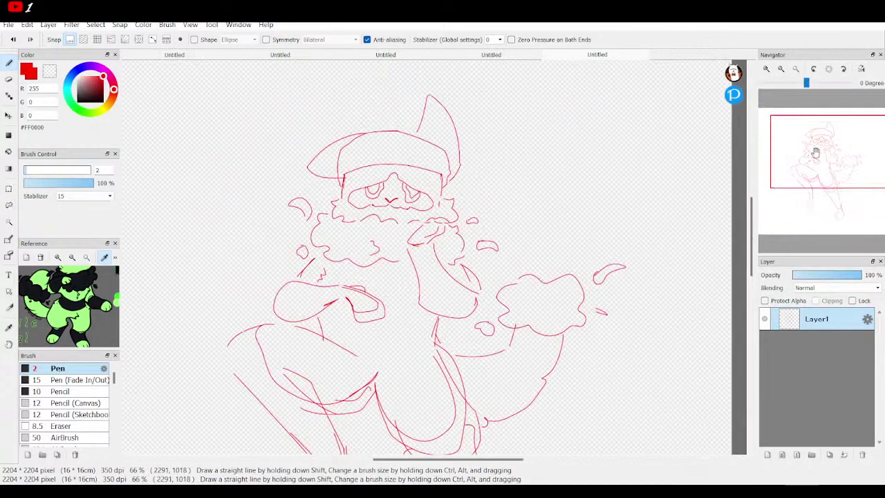
mouse_move(519, 255)
mouse_down()
mouse_move(549, 239)
mouse_move(553, 266)
mouse_up()
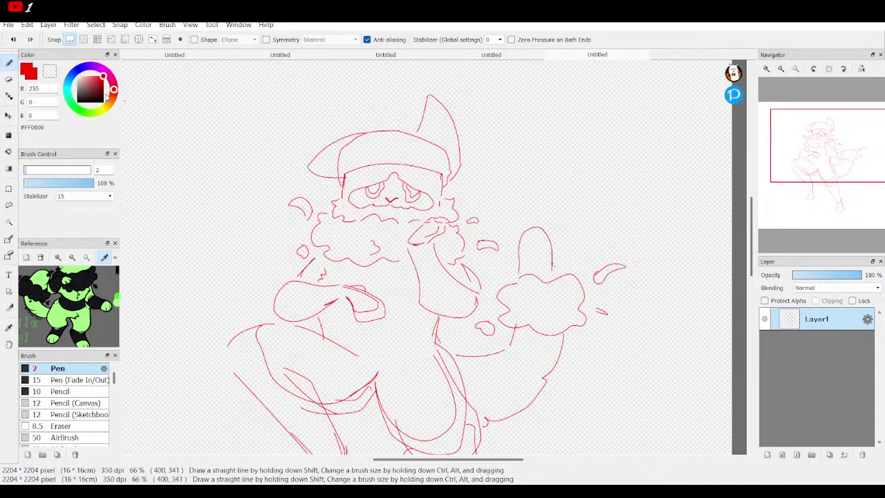
click(12, 40)
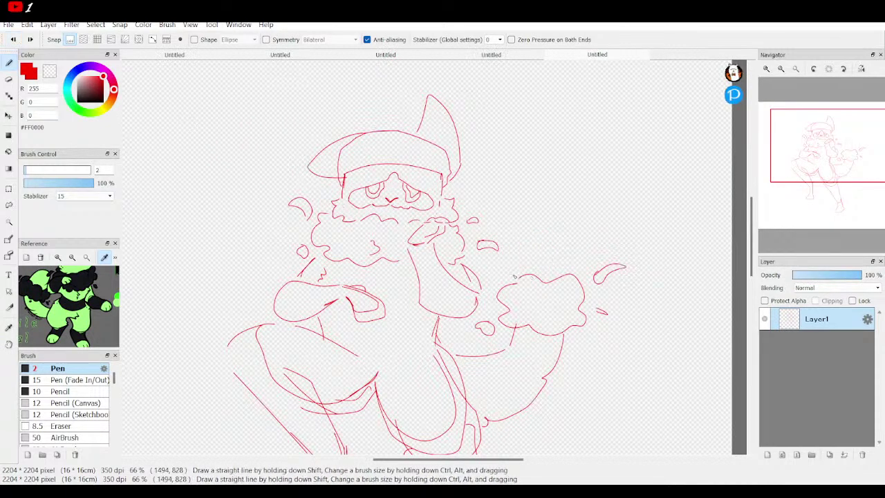
drag(509, 247, 549, 258)
drag(830, 145, 818, 181)
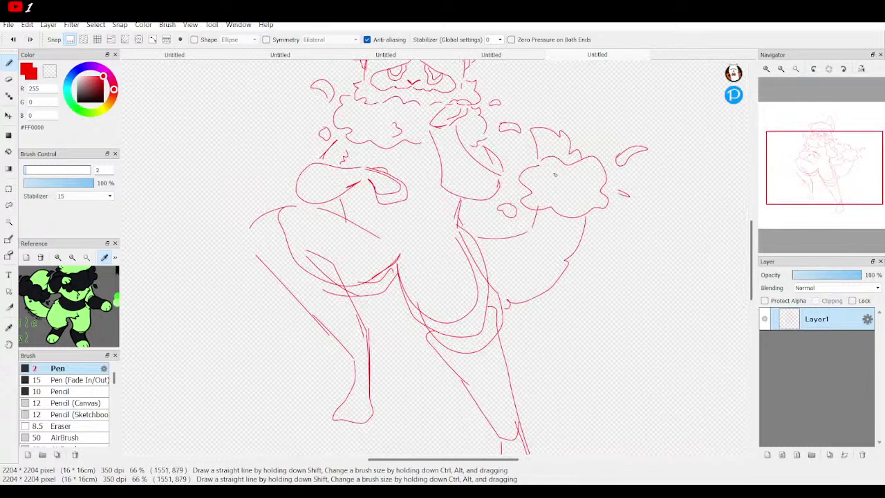
drag(563, 181, 578, 181)
Step: Move the whole sketch slightly to the left on the canvas
click(782, 69)
click(784, 70)
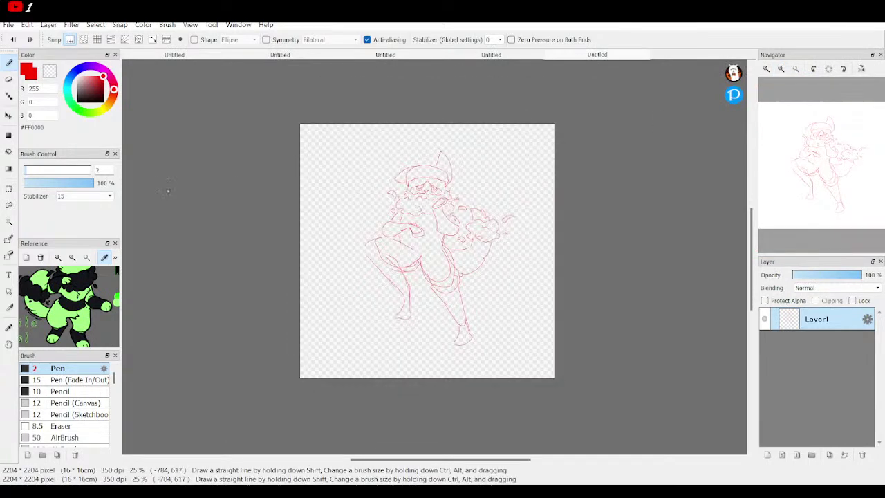
click(8, 115)
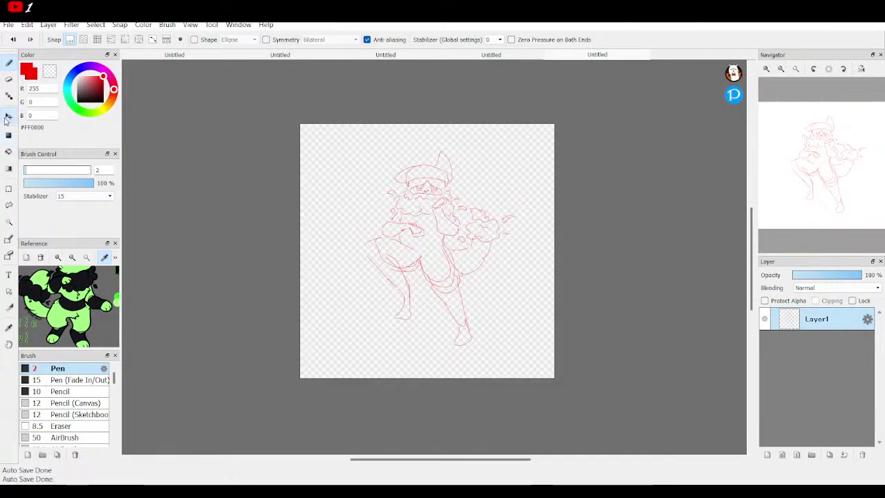
mouse_move(472, 253)
mouse_down()
mouse_move(452, 249)
mouse_move(460, 253)
mouse_up()
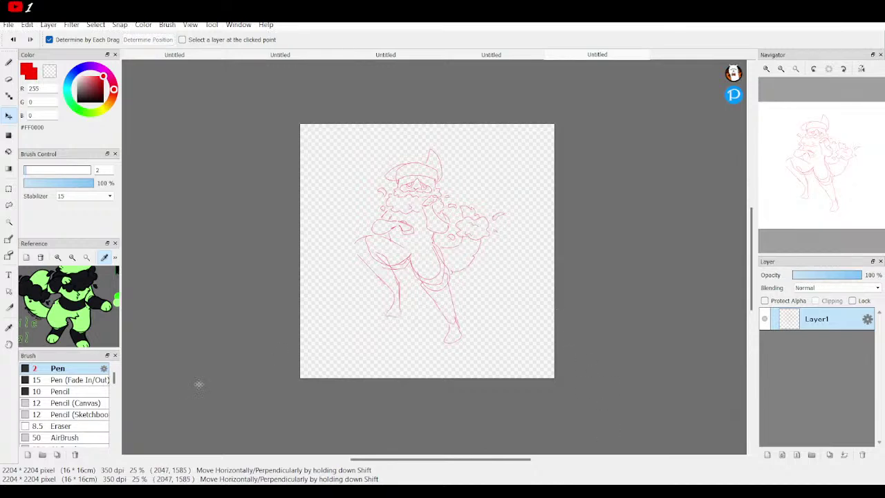
Step: Check the face and collar in the reference image, and add a new layer above the red sketch for the Pen
scroll(70, 324, up, 3)
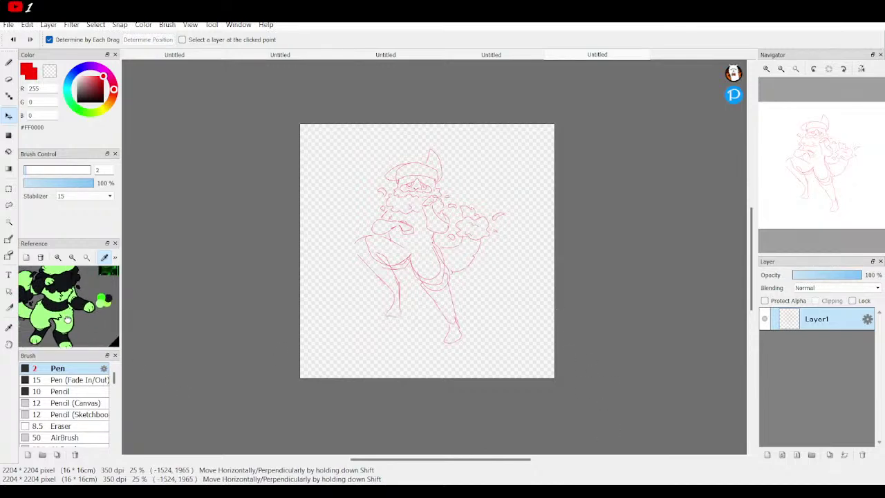
scroll(69, 324, down, 3)
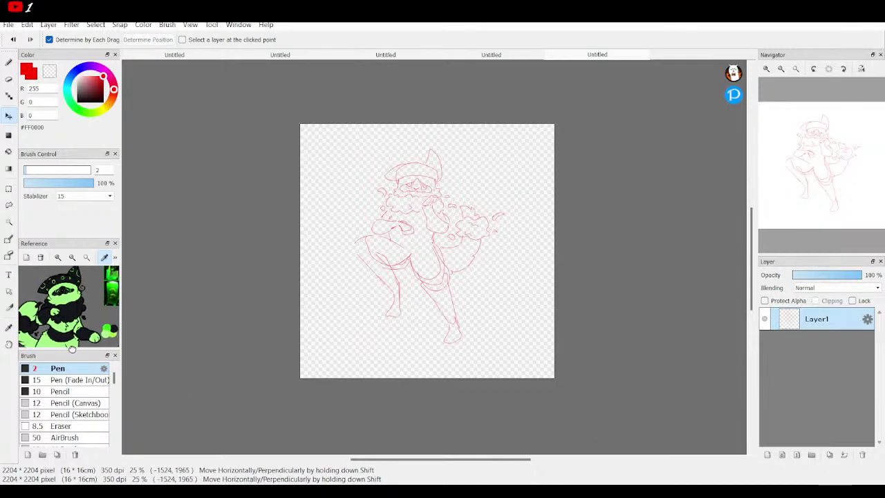
click(58, 263)
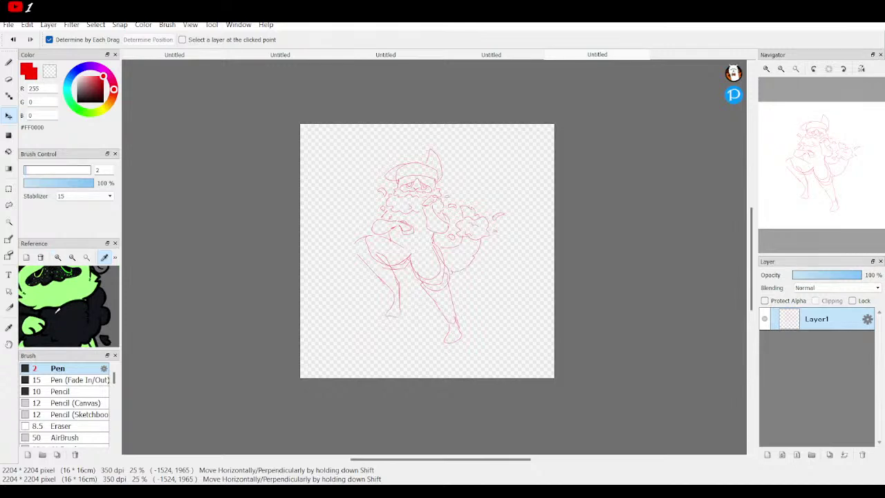
mouse_move(54, 316)
mouse_down()
mouse_move(55, 330)
mouse_move(65, 328)
mouse_up()
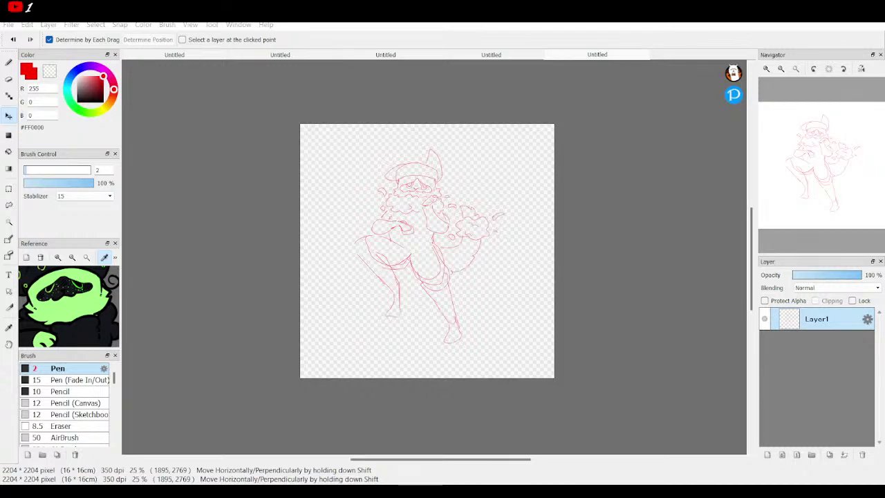
key(alt+Tab)
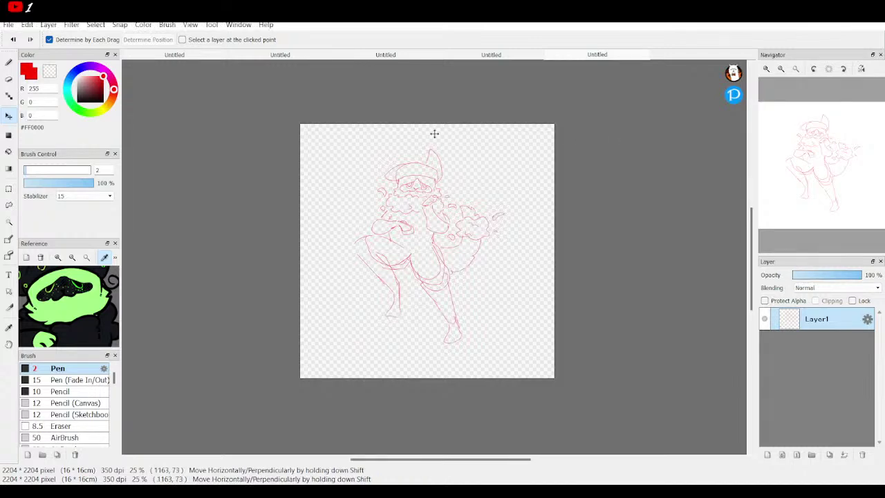
key(b)
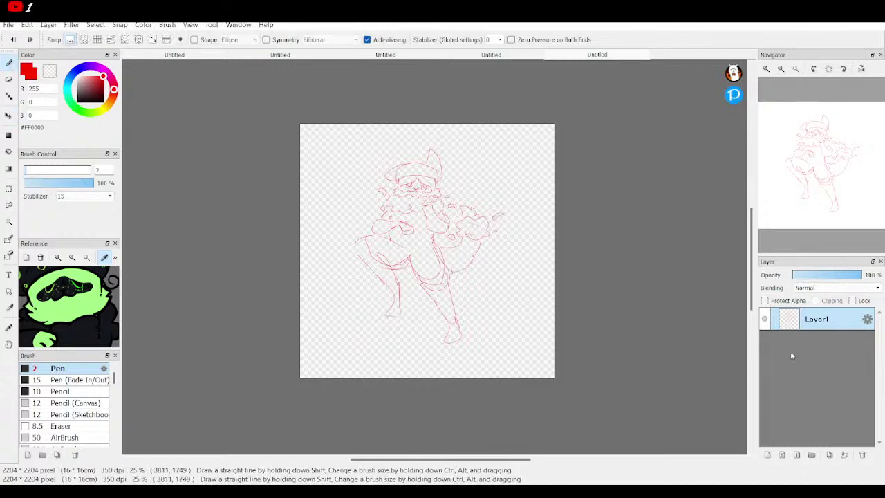
key(ctrl+shift+n)
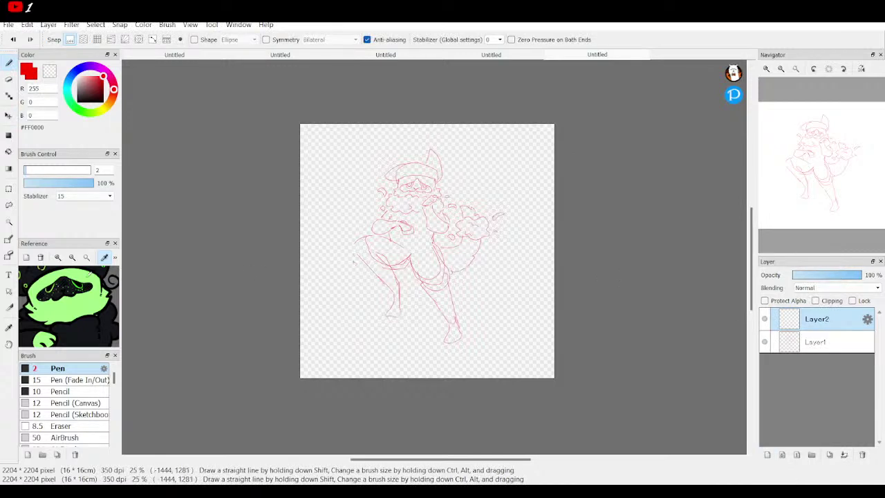
Step: Pick the light green of the face from the reference image and set the Pen size to 5.9
drag(61, 300, 76, 320)
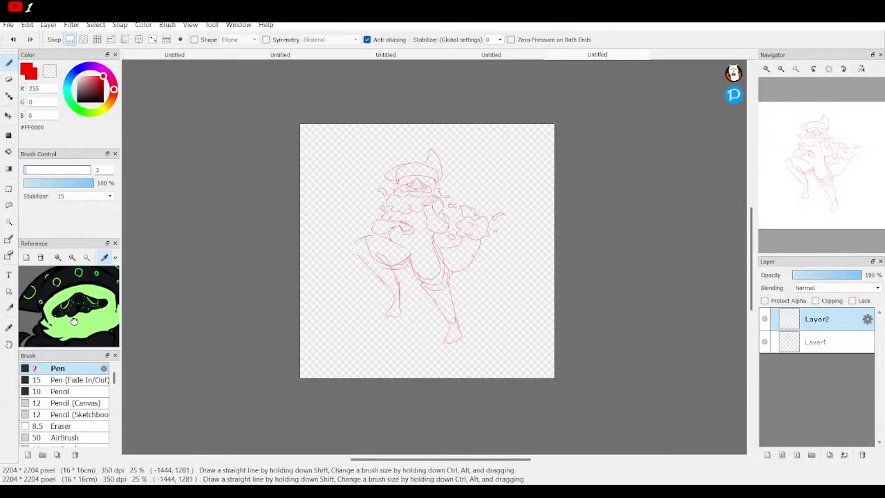
click(83, 320)
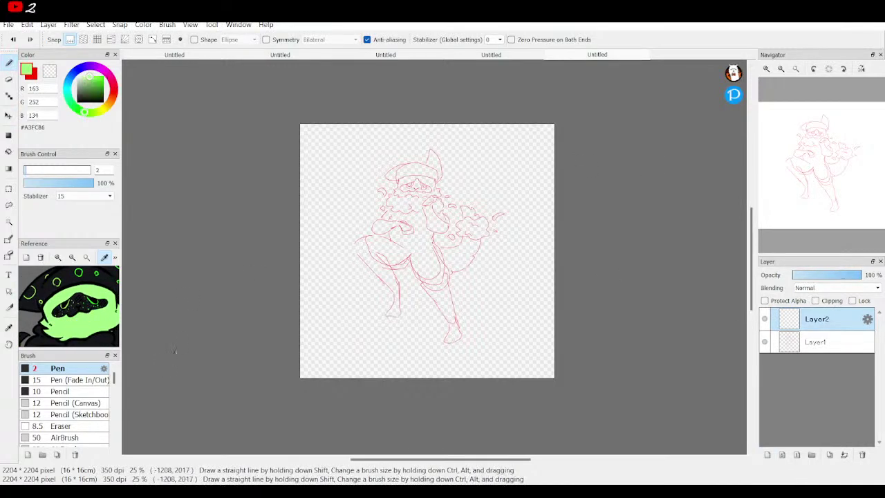
click(31, 171)
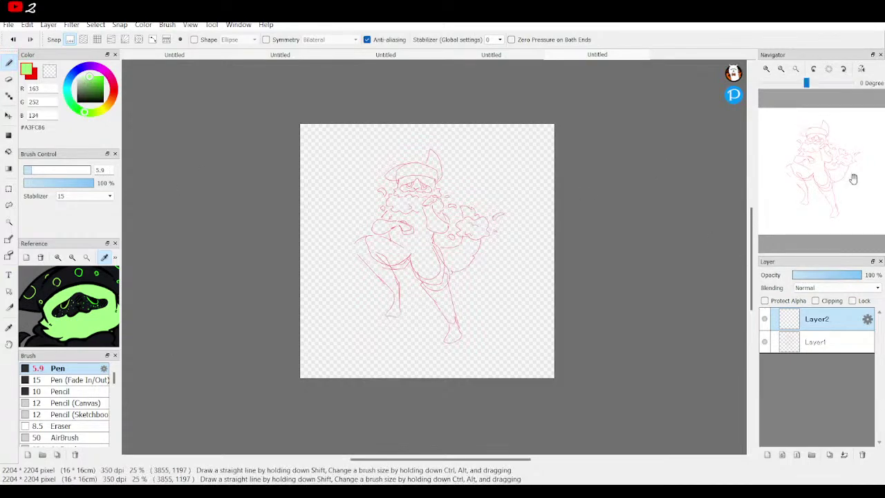
Step: Outline the face in light green over the sketch, with jagged fur along the cheeks and chin and a curved edge beneath the hat
click(766, 69)
click(766, 69)
click(766, 69)
drag(824, 172, 821, 140)
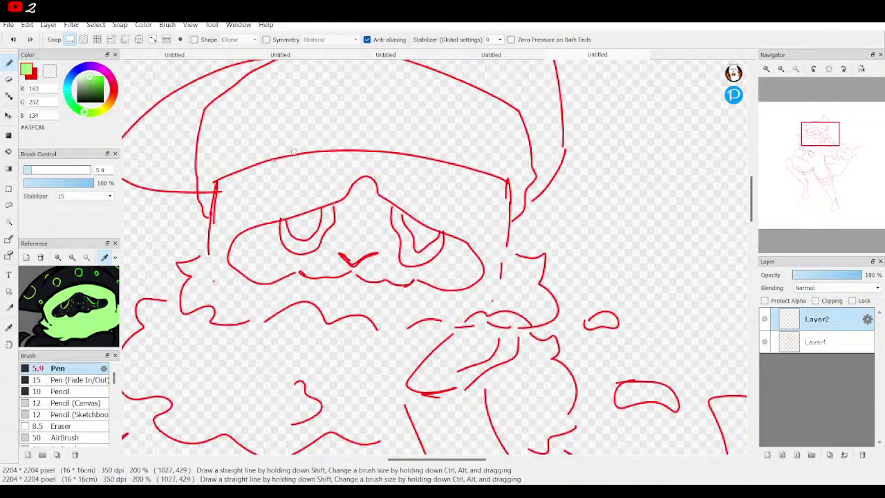
mouse_move(215, 207)
mouse_down()
mouse_move(205, 255)
mouse_move(184, 252)
mouse_move(181, 286)
mouse_move(191, 283)
mouse_move(183, 318)
mouse_move(212, 307)
mouse_move(212, 326)
mouse_move(228, 318)
mouse_move(259, 326)
mouse_move(307, 304)
mouse_move(333, 327)
mouse_move(366, 316)
mouse_move(377, 327)
mouse_move(459, 324)
mouse_move(491, 300)
mouse_move(544, 323)
mouse_move(565, 299)
mouse_move(547, 291)
mouse_move(554, 267)
mouse_up()
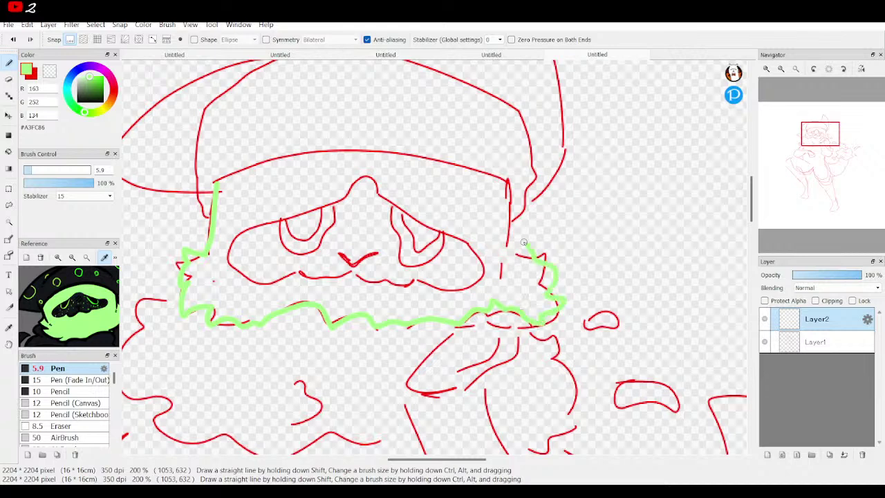
mouse_move(513, 209)
mouse_down()
mouse_move(508, 184)
mouse_move(371, 156)
mouse_move(289, 161)
mouse_move(217, 181)
mouse_up()
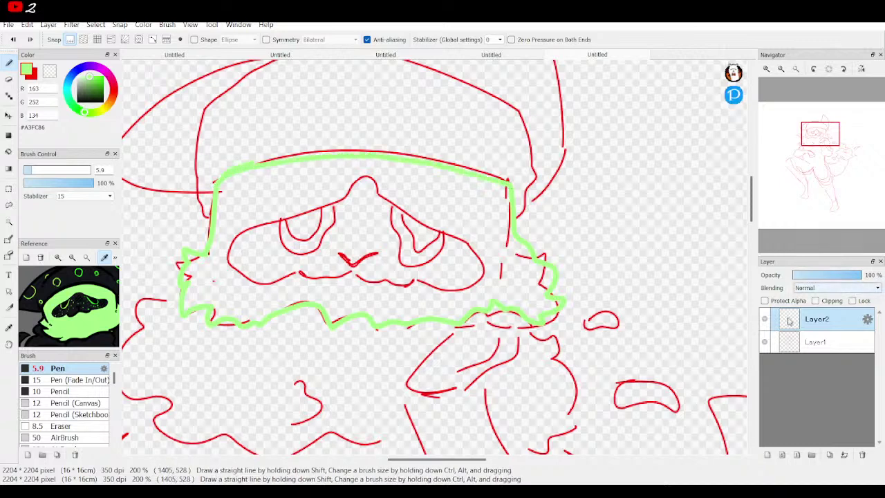
click(763, 341)
click(763, 341)
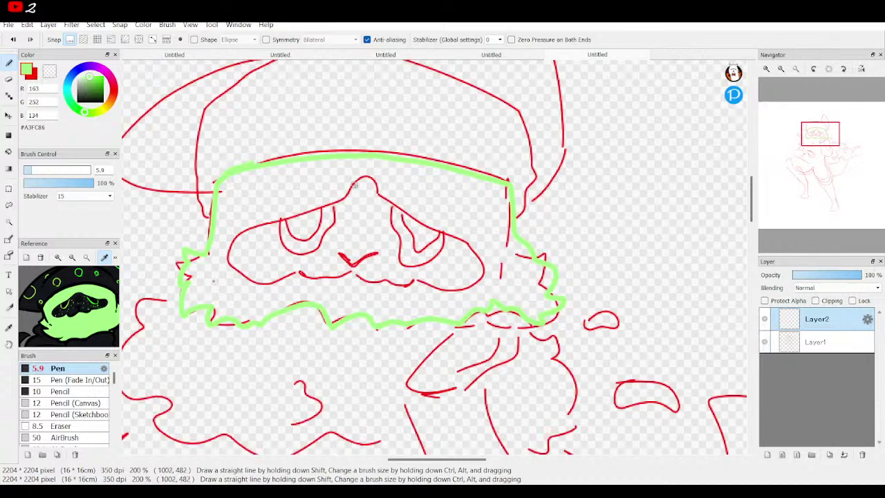
Step: Outline the mask-shaped eye area, hide the red sketch, and bucket-fill the face around the mask in light green
mouse_move(343, 193)
mouse_down()
mouse_move(236, 233)
mouse_move(228, 246)
mouse_move(234, 274)
mouse_move(283, 278)
mouse_up()
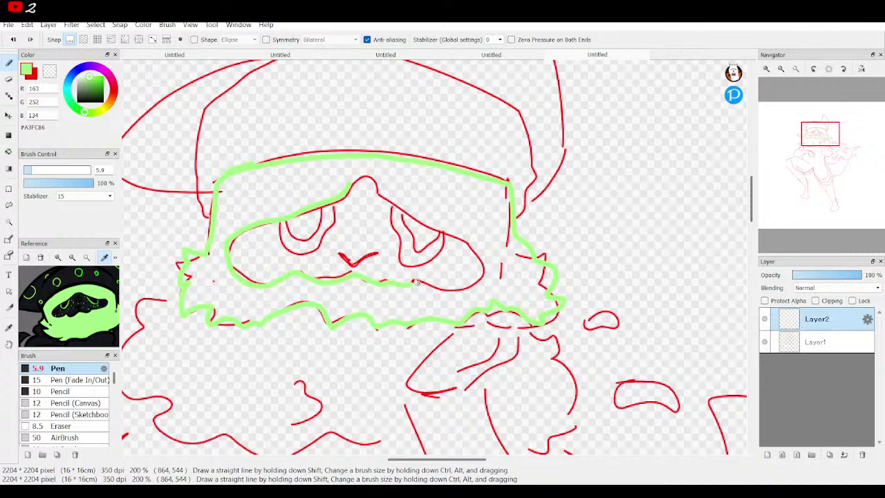
mouse_move(446, 290)
mouse_down()
mouse_move(485, 279)
mouse_move(485, 268)
mouse_move(465, 237)
mouse_move(415, 217)
mouse_up()
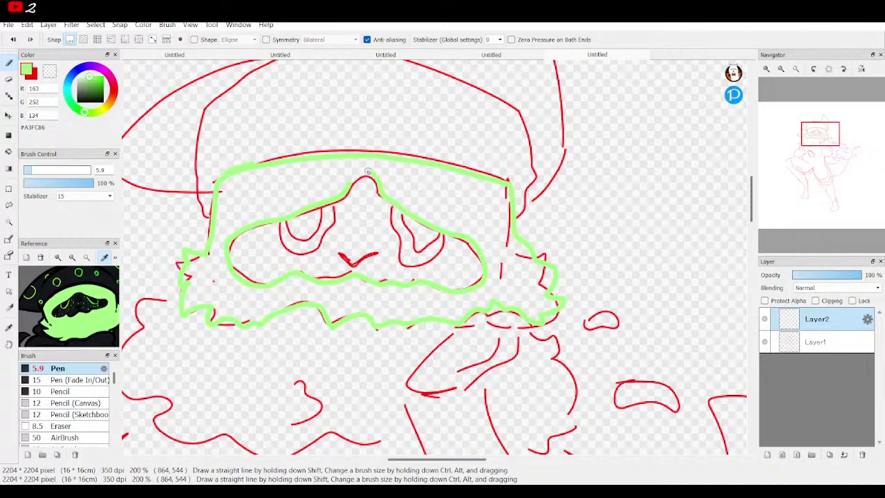
click(765, 341)
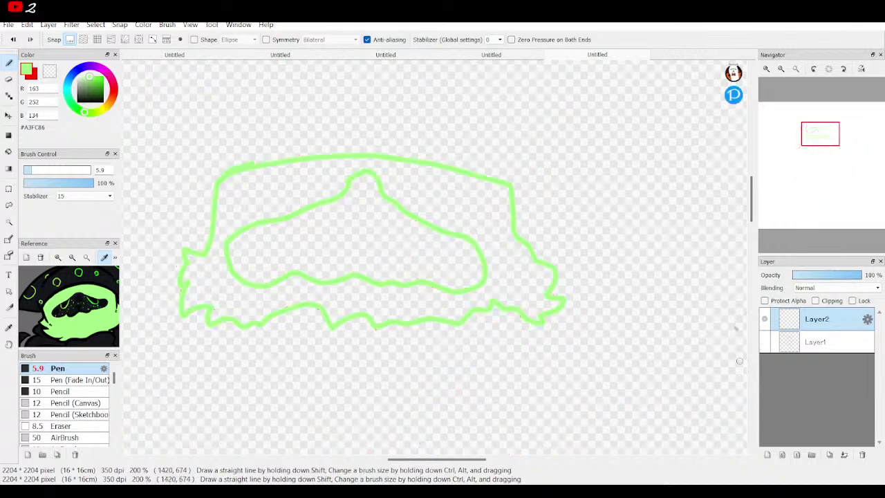
click(8, 152)
click(294, 182)
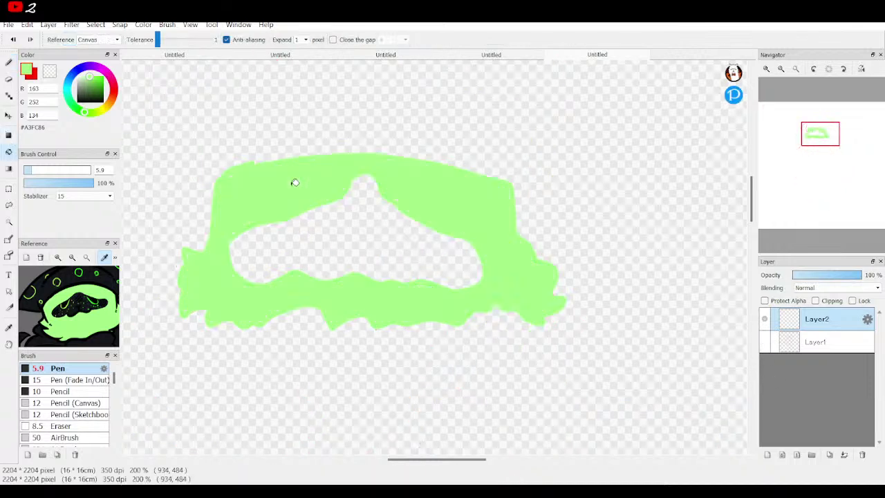
Step: Show the red sketch again and outline the lower paw in light green with the Pen
drag(817, 140, 814, 142)
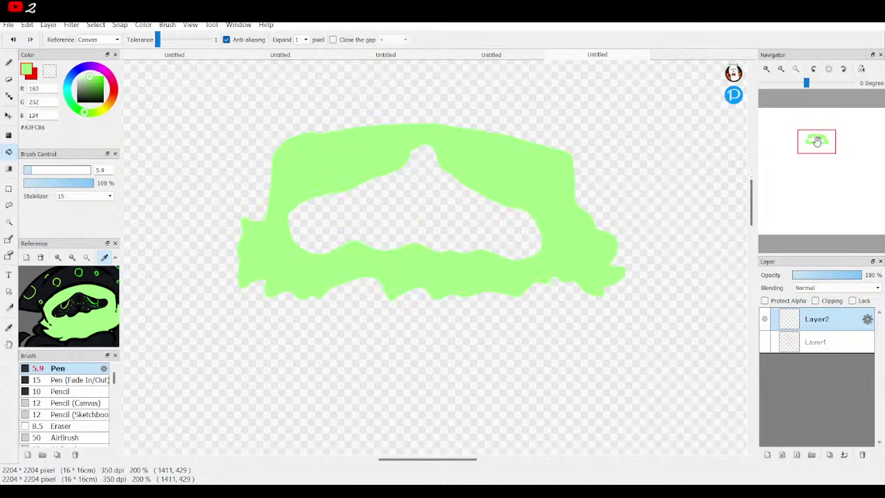
click(764, 341)
drag(76, 325, 79, 269)
click(8, 62)
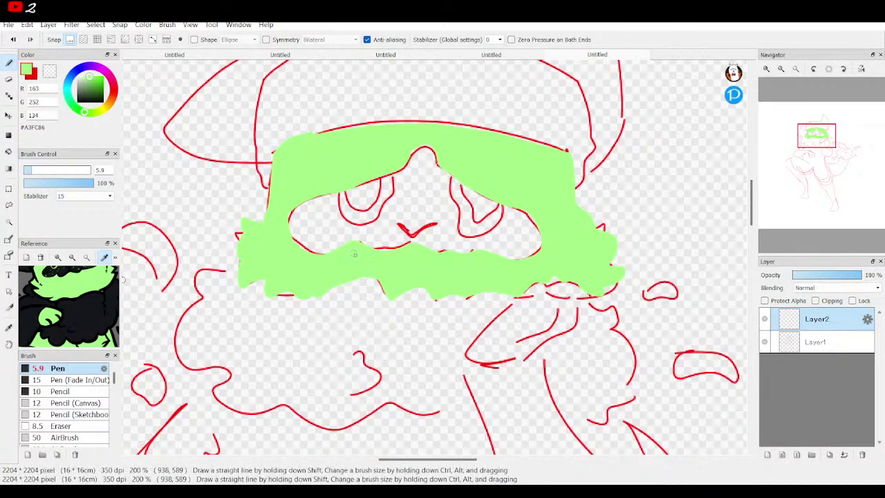
mouse_move(827, 161)
mouse_down()
mouse_move(813, 165)
mouse_move(823, 171)
mouse_up()
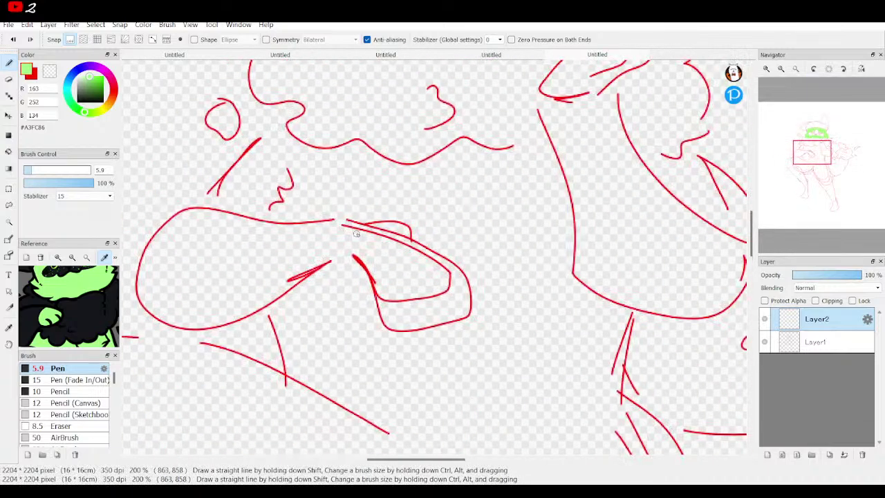
mouse_move(370, 226)
mouse_down()
mouse_move(448, 247)
mouse_move(466, 270)
mouse_move(387, 317)
mouse_up()
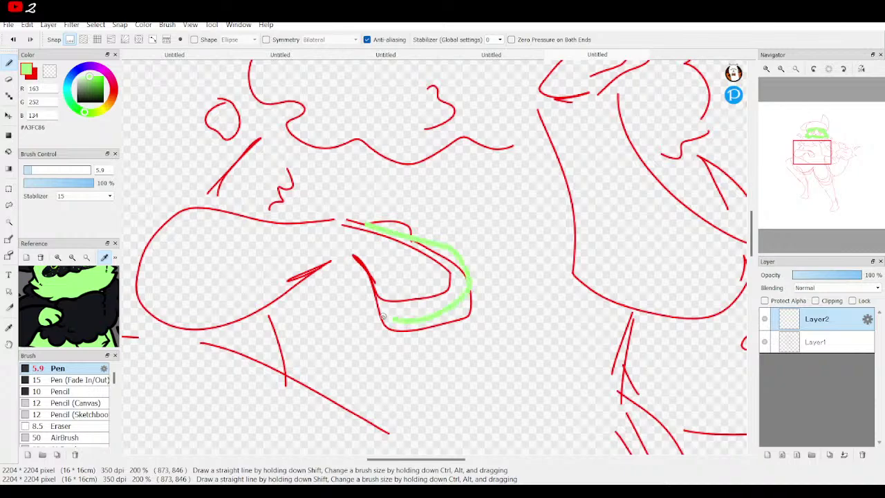
mouse_move(367, 275)
mouse_down()
mouse_move(353, 258)
mouse_move(370, 233)
mouse_up()
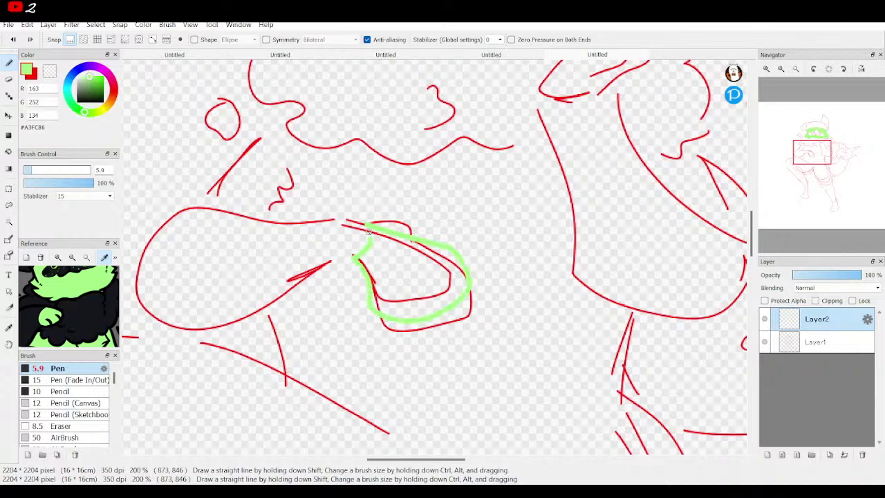
Step: Outline the raised paw under the chin in light green, with a pointed tip and a curved lower edge
scroll(581, 201, down, 3)
scroll(539, 172, up, 8)
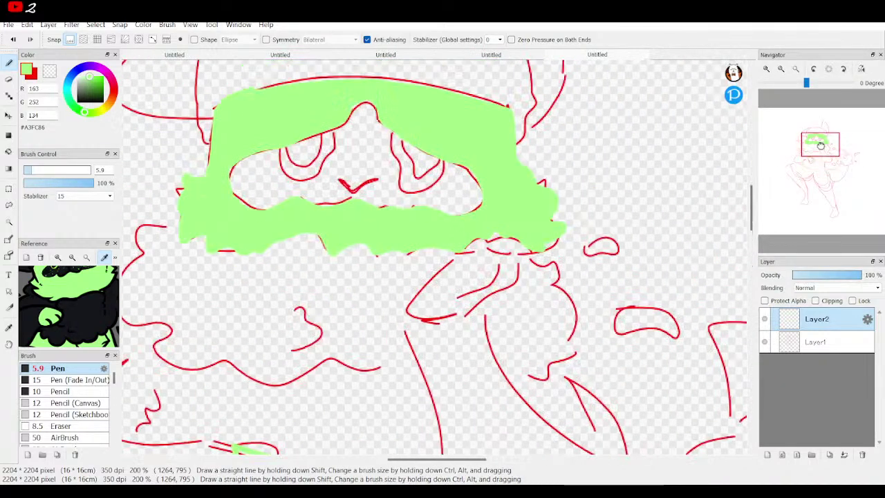
scroll(518, 138, down, 2)
scroll(503, 119, left, 2)
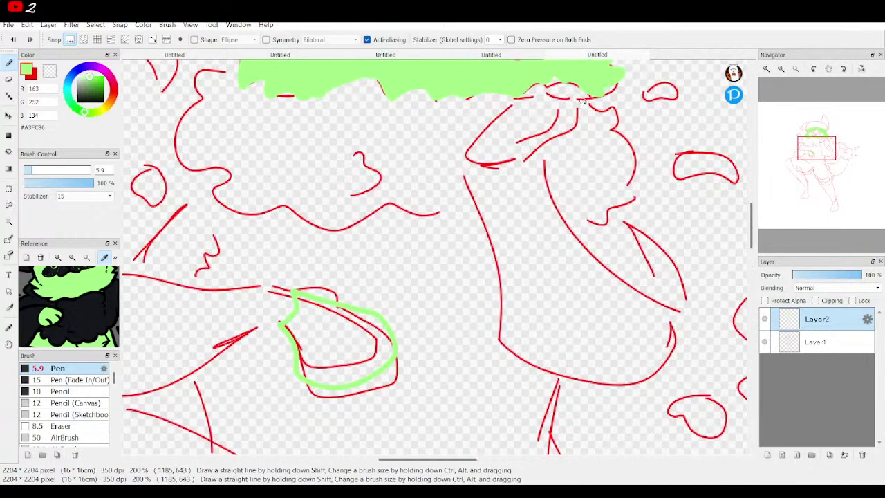
mouse_move(574, 85)
mouse_down()
mouse_move(582, 114)
mouse_move(541, 144)
mouse_up()
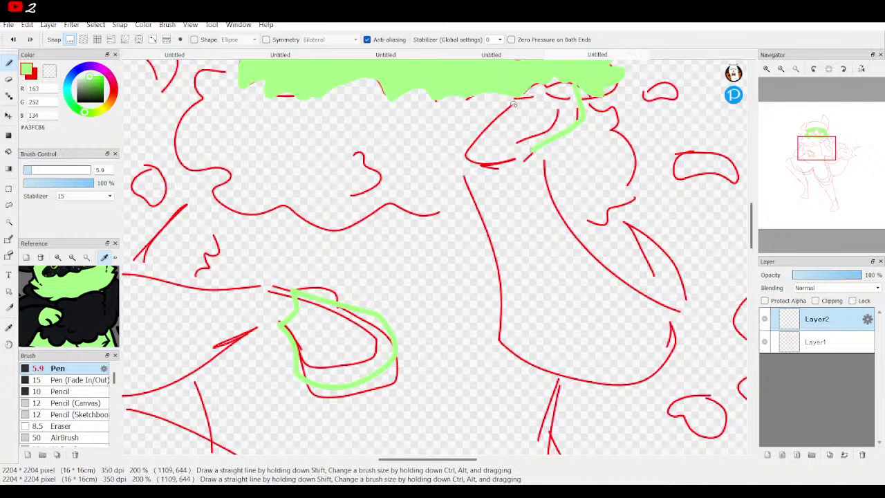
mouse_move(515, 98)
mouse_down()
mouse_move(462, 158)
mouse_move(497, 141)
mouse_move(531, 153)
mouse_up()
Step: Hide the red sketch and bucket-fill both paw outlines with light green
click(764, 342)
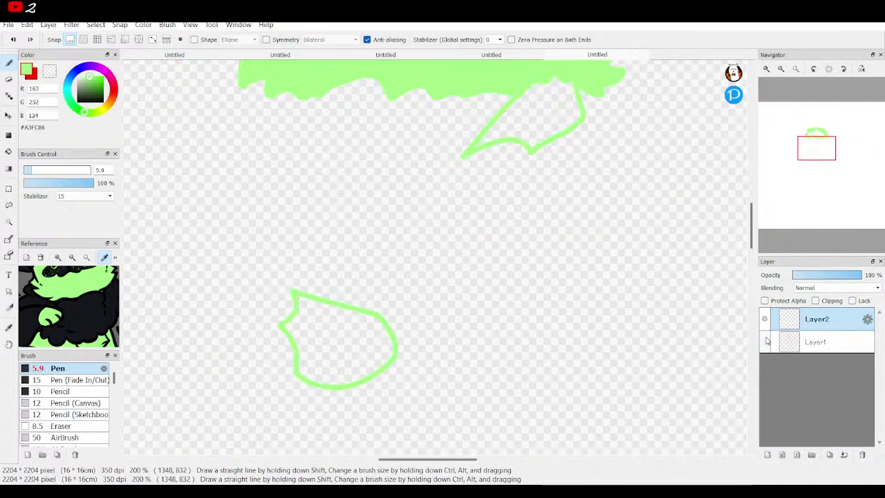
click(8, 152)
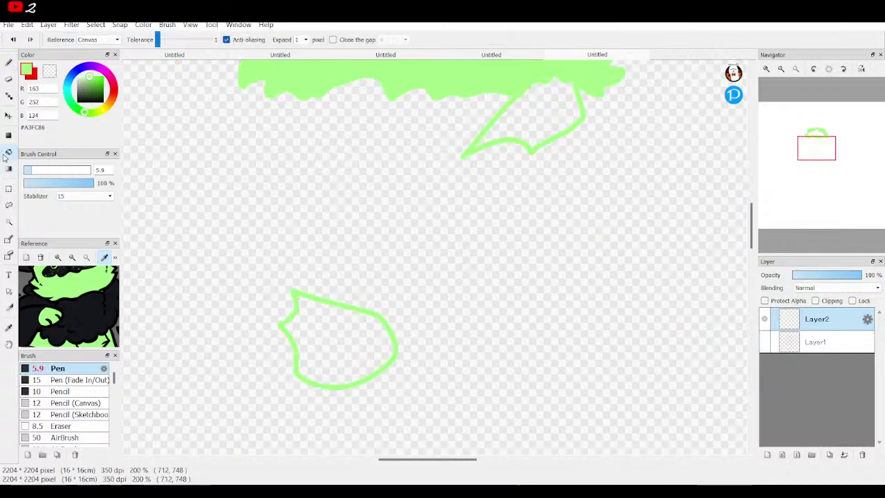
click(361, 315)
click(526, 119)
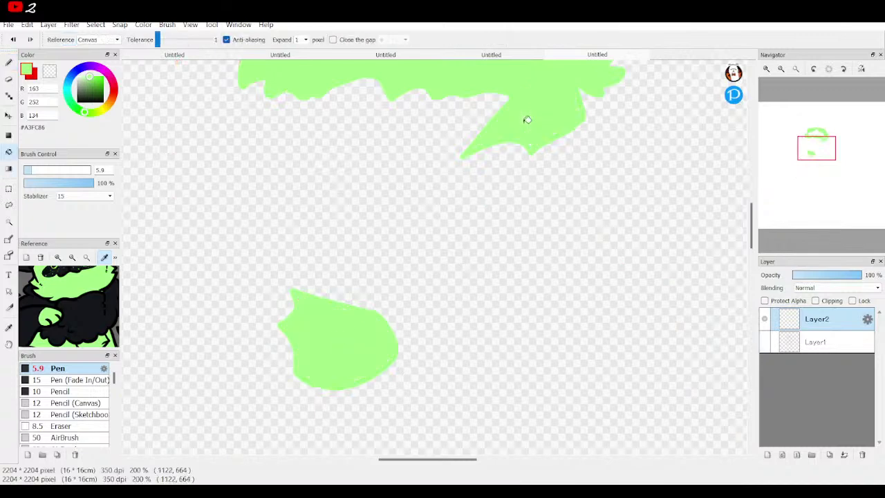
Step: Show the red sketch again for the Pen and examine the belly and feet in the reference image, undoing the stray stroke
drag(821, 144, 822, 166)
click(764, 342)
mouse_move(81, 307)
mouse_down()
mouse_move(67, 239)
mouse_move(76, 304)
mouse_up()
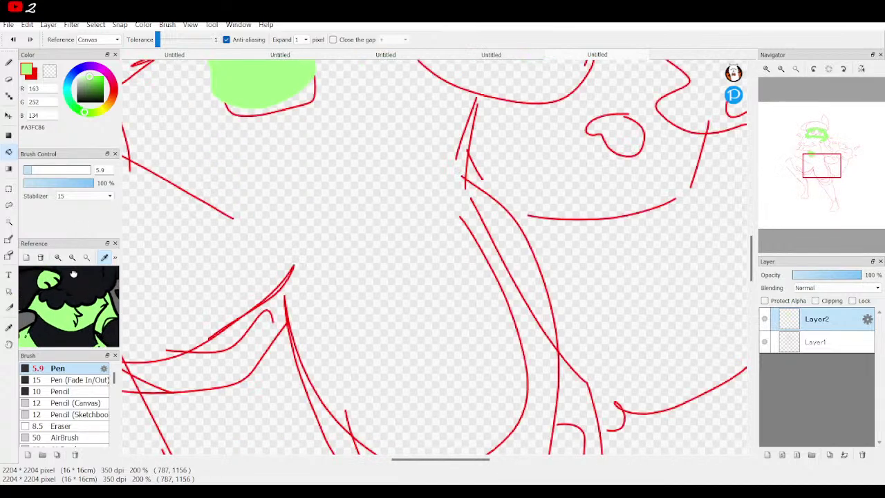
click(8, 62)
click(765, 69)
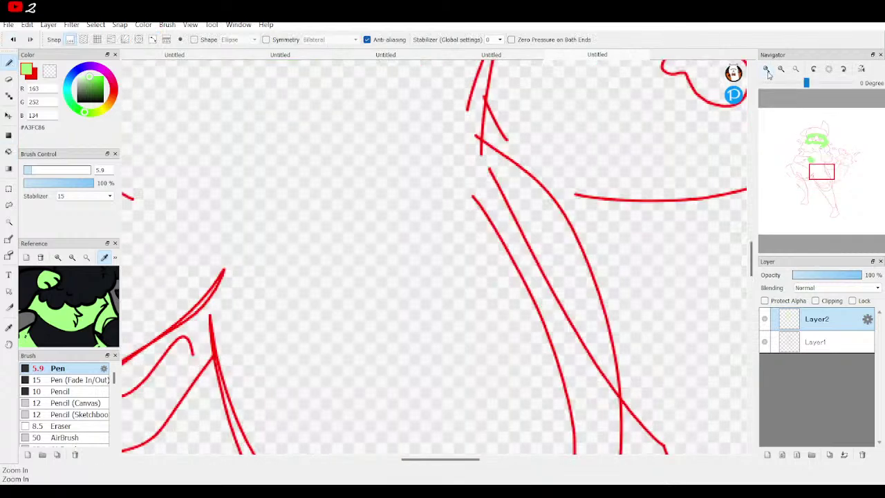
click(766, 69)
click(795, 69)
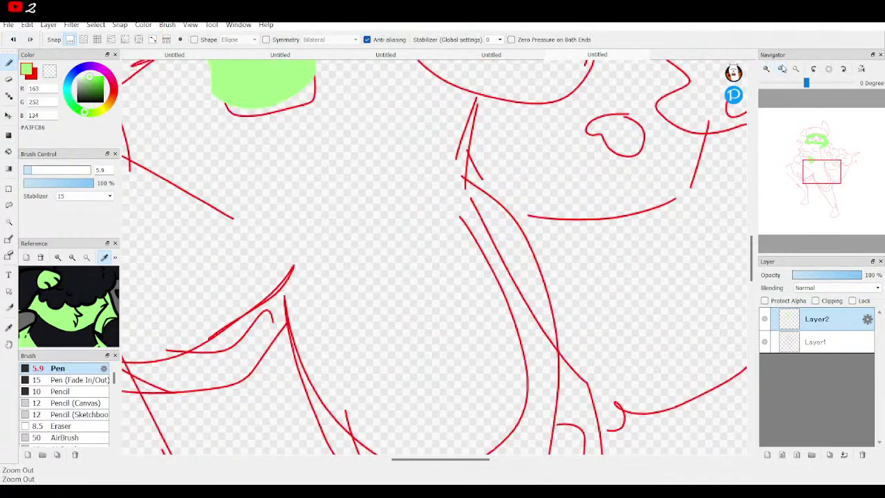
click(780, 68)
mouse_move(808, 170)
mouse_down()
mouse_move(798, 185)
mouse_move(814, 186)
mouse_up()
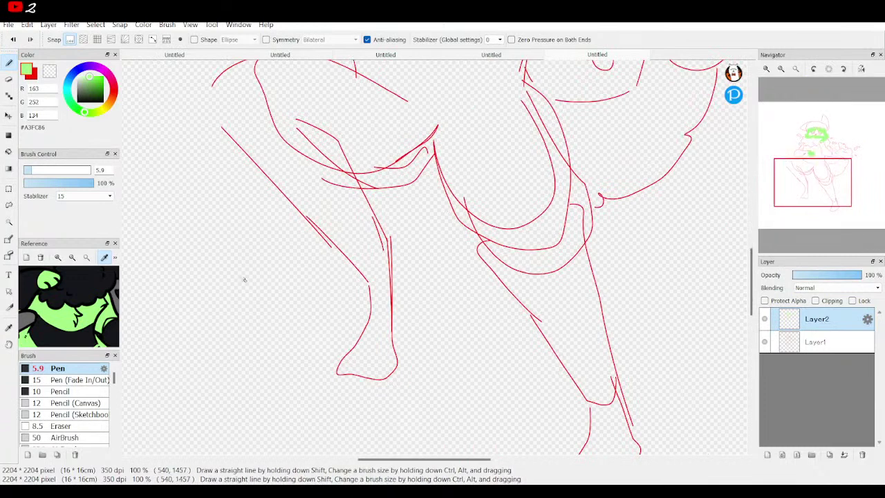
drag(76, 304, 132, 190)
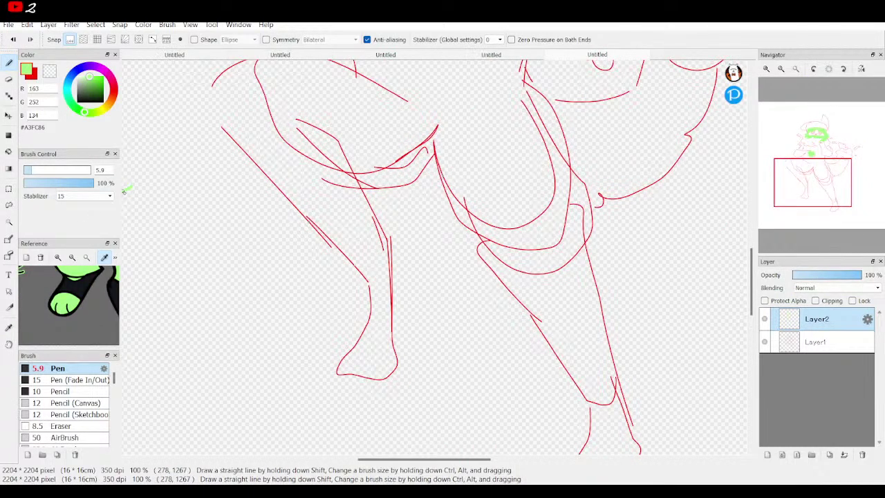
click(14, 39)
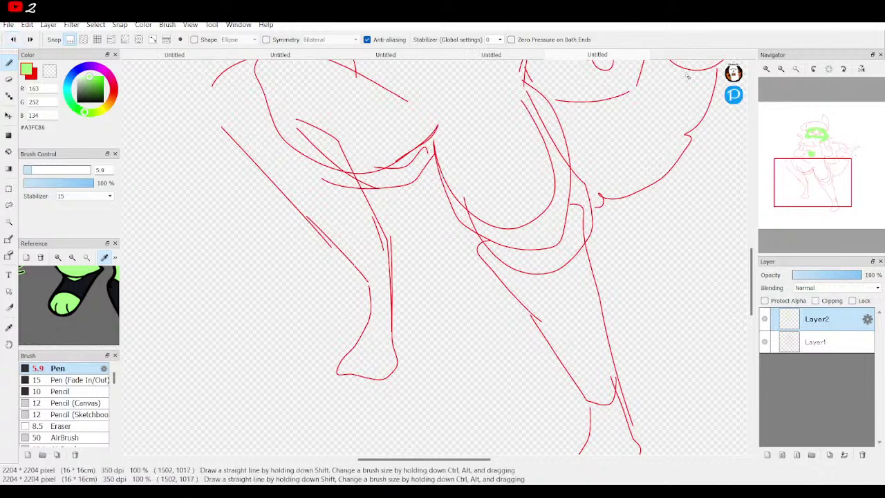
Step: Outline the hat in light green from the pointed side brim over the crown to the tall curved tip and down to the cheek
mouse_move(800, 191)
mouse_down()
mouse_move(790, 128)
mouse_move(823, 124)
mouse_move(807, 126)
mouse_up()
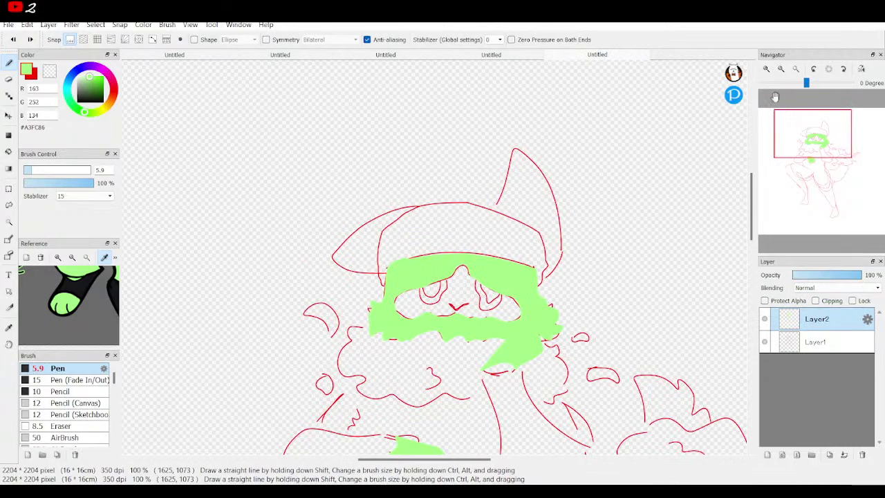
click(765, 69)
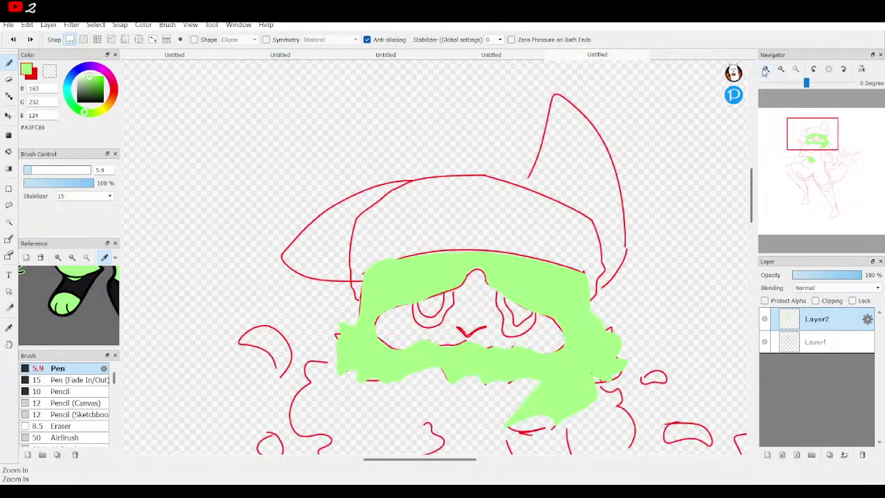
mouse_move(452, 178)
mouse_down()
mouse_move(365, 193)
mouse_move(280, 259)
mouse_move(309, 272)
mouse_move(376, 271)
mouse_up()
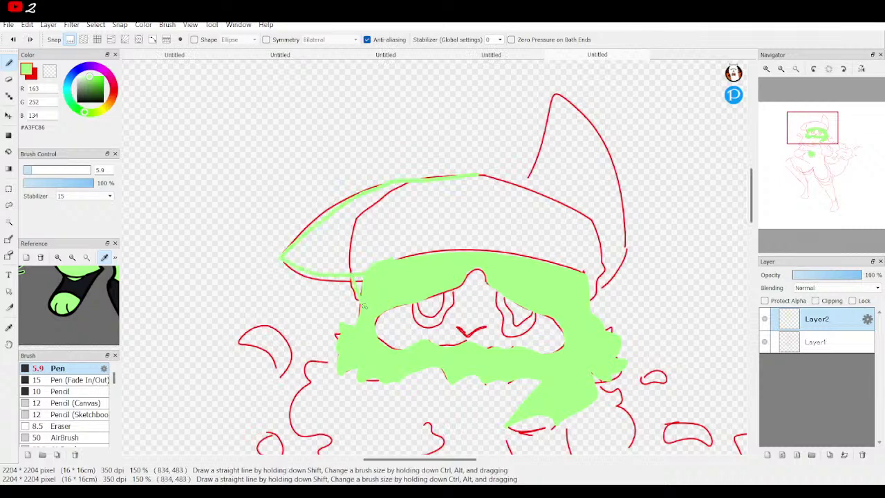
mouse_move(515, 182)
mouse_down()
mouse_move(550, 112)
mouse_move(589, 127)
mouse_move(623, 202)
mouse_move(612, 286)
mouse_move(587, 309)
mouse_up()
Step: Hide the red sketch and bucket-fill the hat with light green, returning to the Pen
click(764, 341)
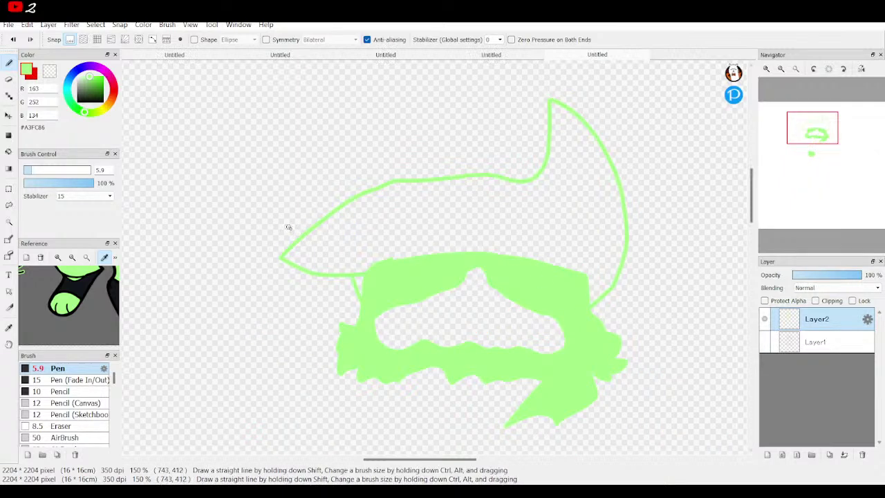
click(8, 152)
click(395, 212)
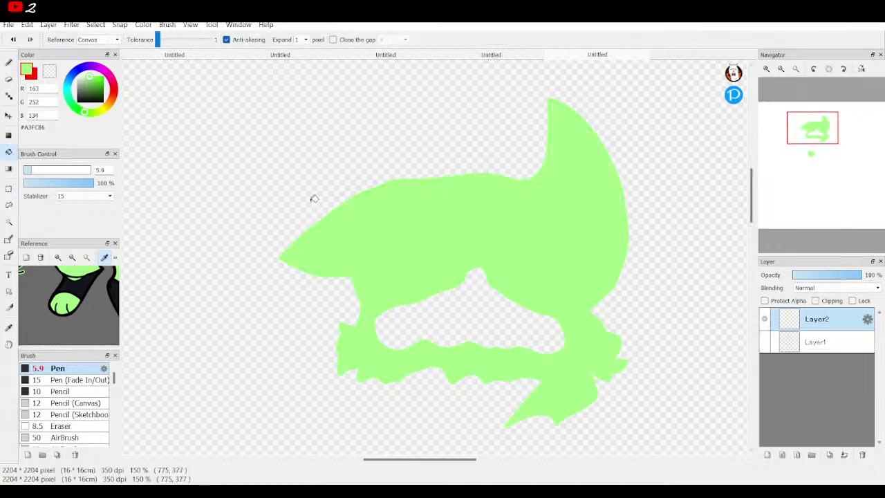
click(9, 63)
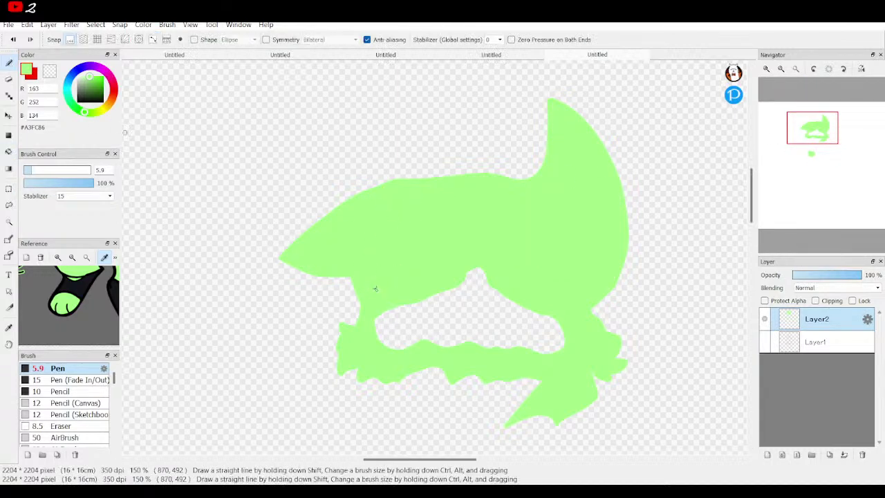
click(764, 341)
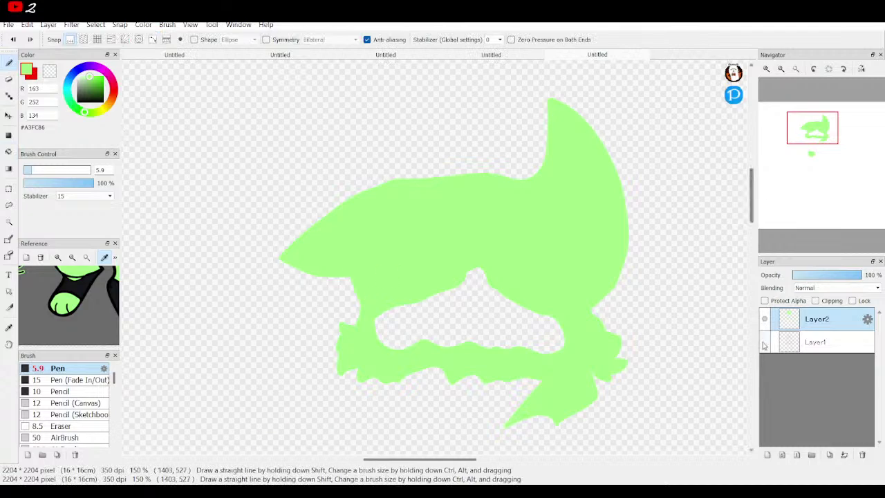
Step: Outline the fluffy collar's outer edge and the bent arm beside the raised leg in light green, down past the elbow fluff
mouse_move(810, 134)
mouse_down()
mouse_move(818, 137)
mouse_move(803, 155)
mouse_move(813, 146)
mouse_up()
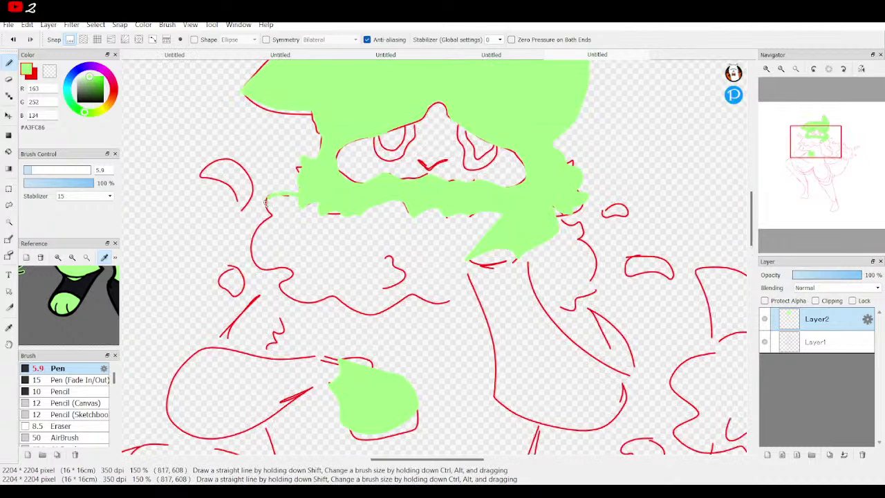
mouse_move(269, 216)
mouse_down()
mouse_move(246, 239)
mouse_move(251, 256)
mouse_move(280, 270)
mouse_up()
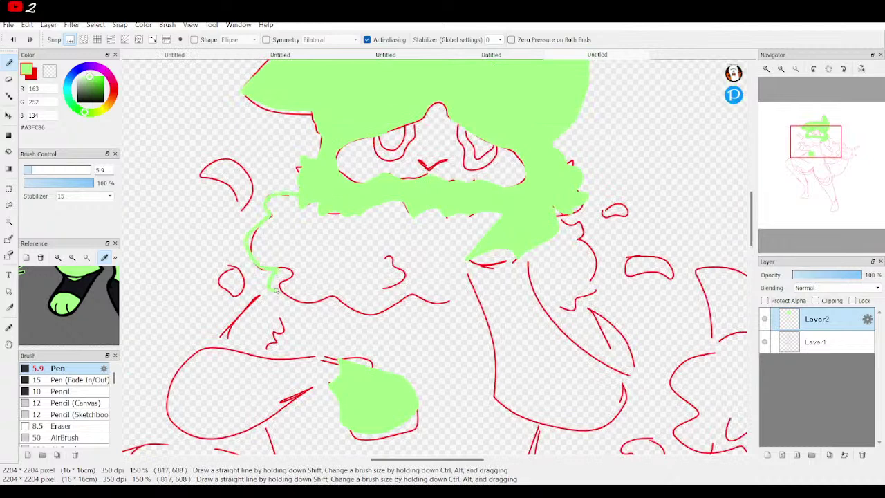
drag(239, 319, 224, 334)
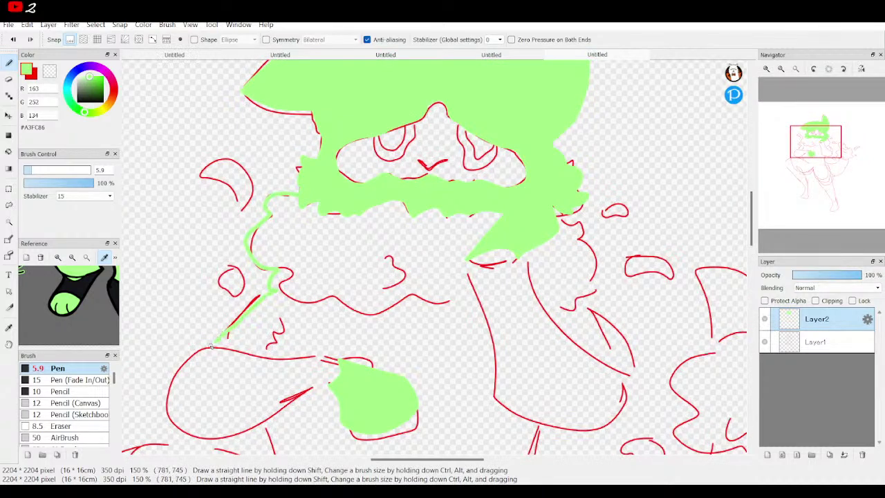
drag(189, 363, 170, 380)
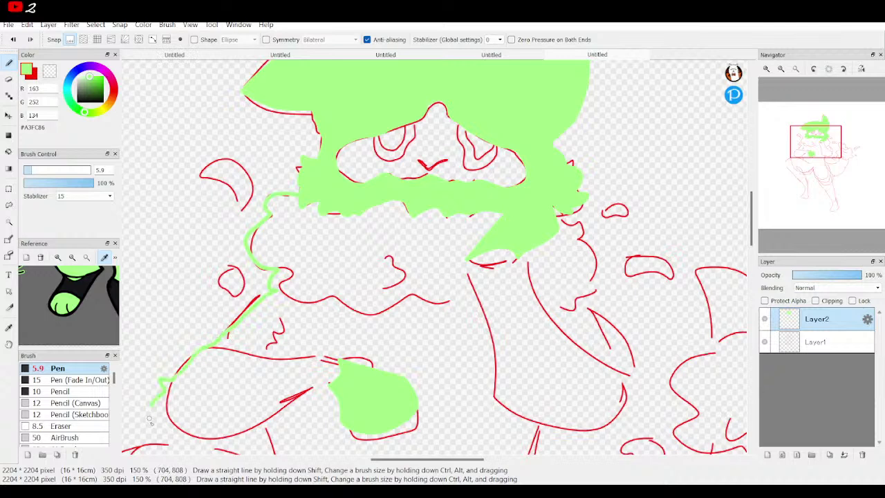
mouse_move(182, 440)
mouse_down()
mouse_move(241, 438)
mouse_move(264, 421)
mouse_up()
Step: Outline the waist and raised leg in light green, from the hip around the knee and foot back up to the crotch
scroll(467, 164, down, 6)
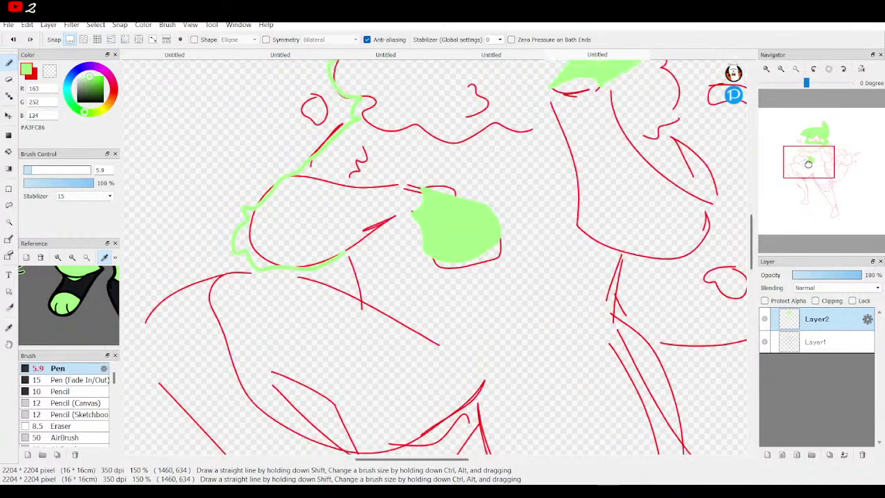
scroll(467, 163, left, 4)
mouse_move(436, 152)
mouse_down()
mouse_move(454, 202)
mouse_move(358, 170)
mouse_move(320, 172)
mouse_move(251, 206)
mouse_move(260, 254)
mouse_move(301, 324)
mouse_up()
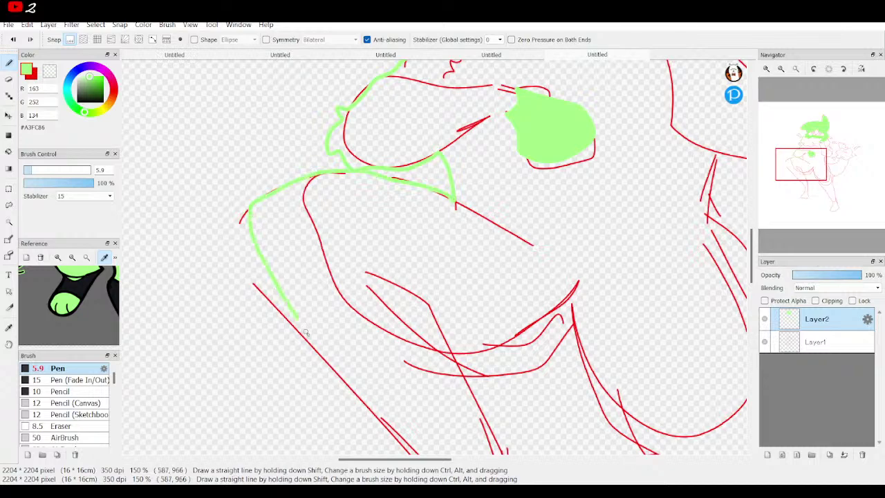
click(796, 195)
scroll(796, 195, down, 1)
click(782, 70)
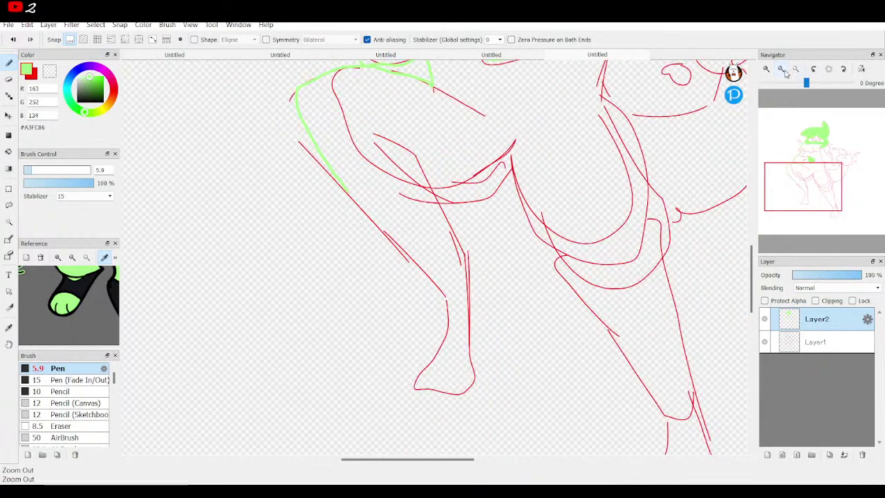
mouse_move(348, 193)
mouse_down()
mouse_move(434, 288)
mouse_move(434, 338)
mouse_move(396, 376)
mouse_move(414, 403)
mouse_move(437, 400)
mouse_move(465, 349)
mouse_up()
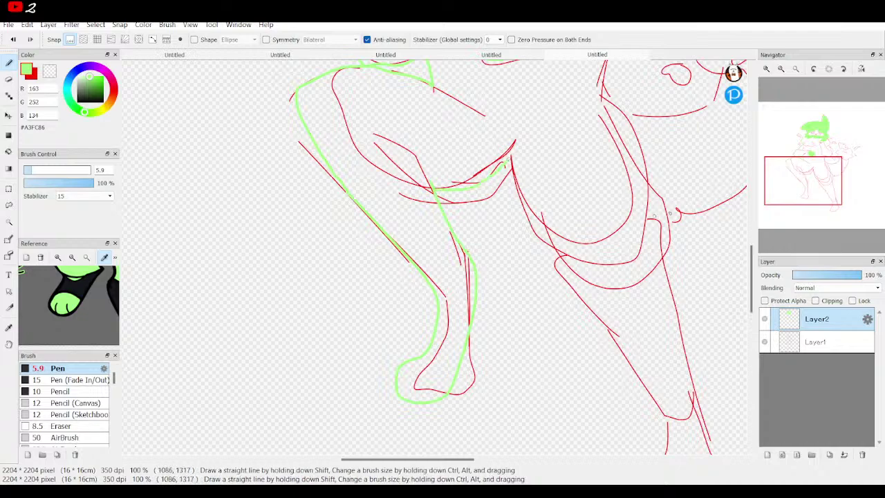
Step: Outline the collar and arm on the tail side in light green, ending with the fluff beneath the elbow
click(817, 192)
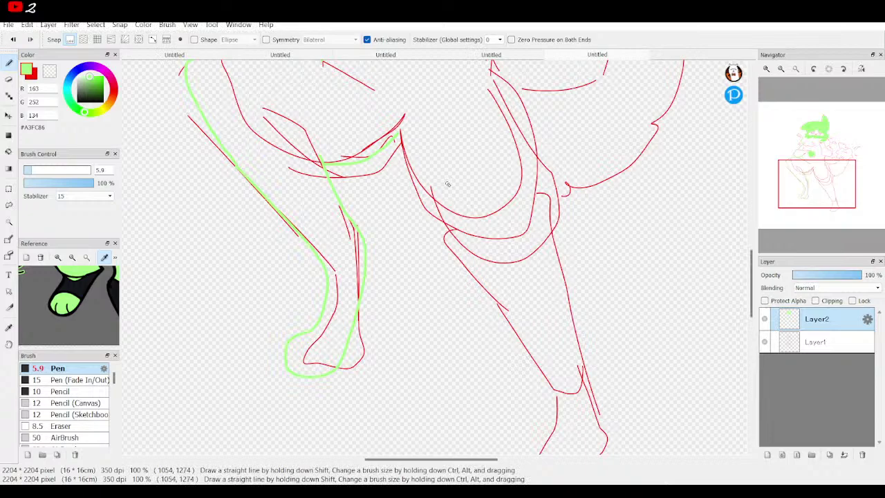
mouse_move(839, 161)
mouse_down()
mouse_move(815, 178)
mouse_move(824, 154)
mouse_up()
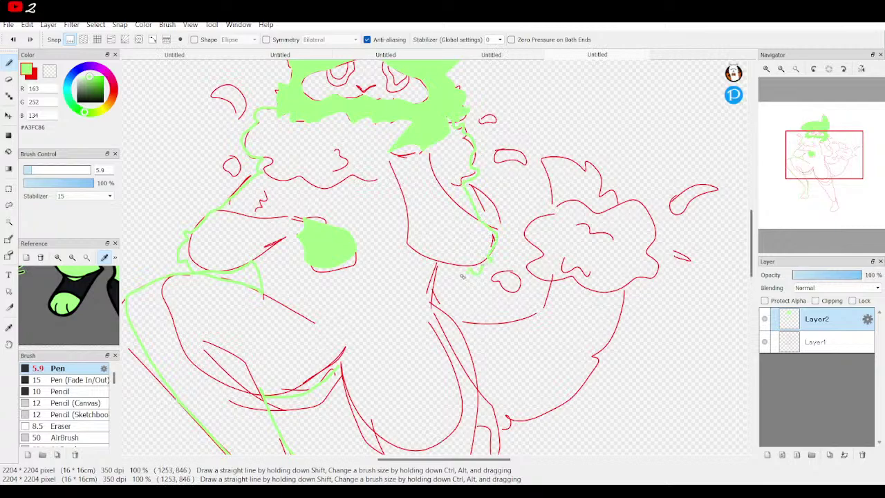
drag(450, 263, 437, 262)
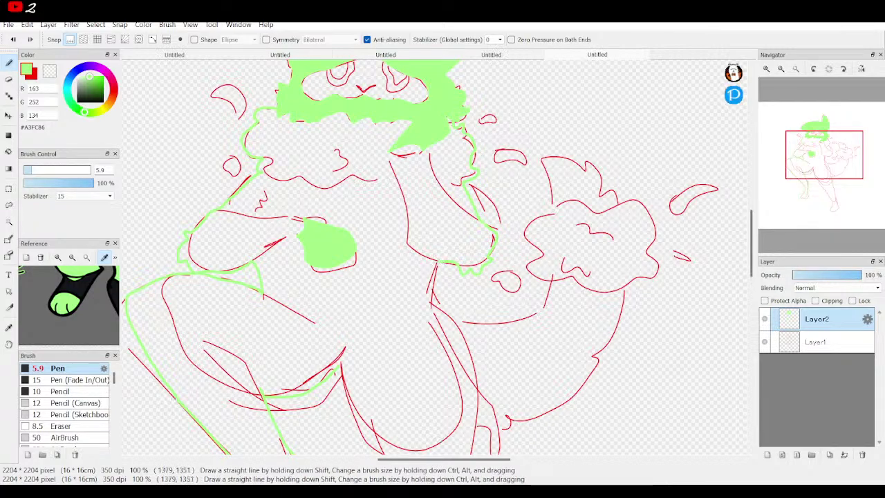
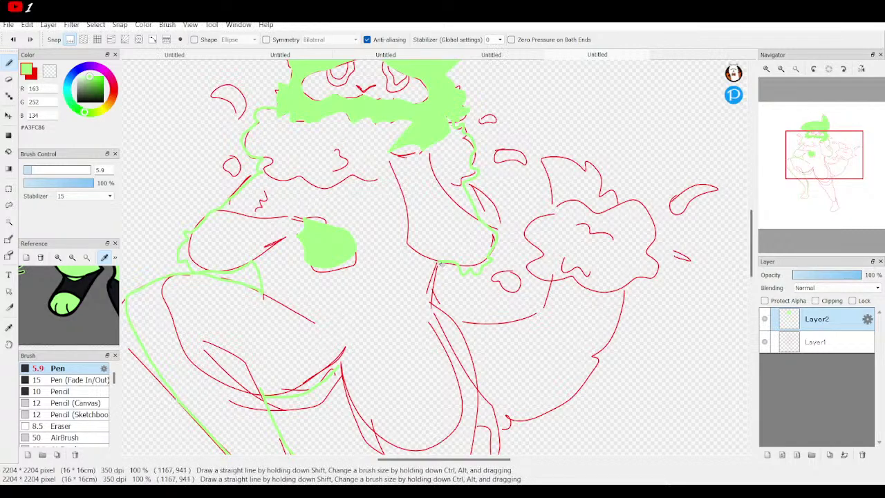
Step: Outline the standing leg in light green from the waist down both sides and around the foot
drag(826, 158, 828, 188)
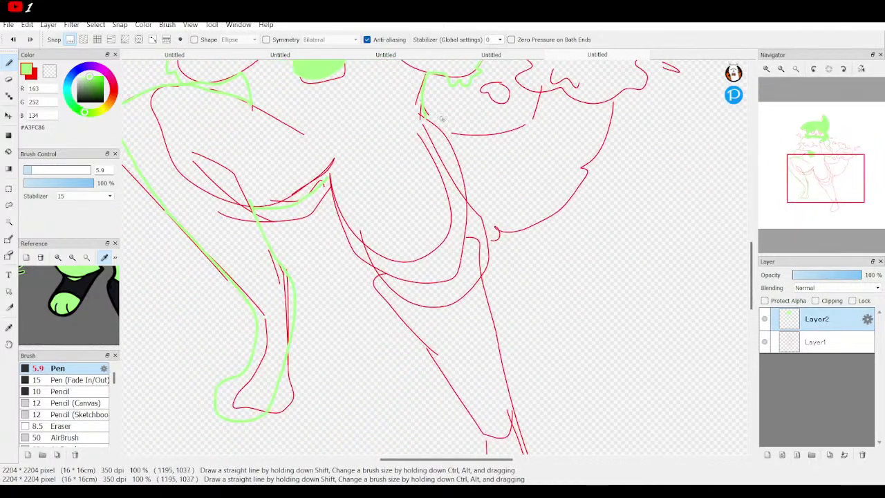
mouse_move(426, 119)
mouse_down()
mouse_move(462, 184)
mouse_move(465, 237)
mouse_move(506, 369)
mouse_up()
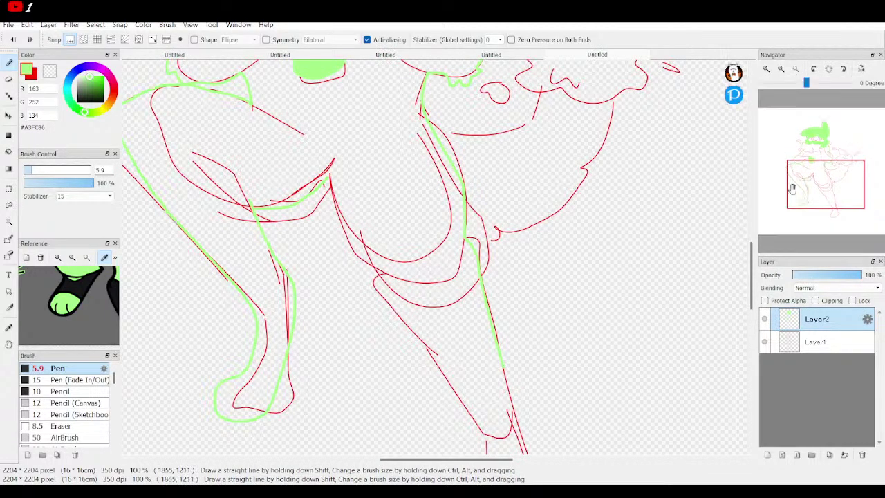
click(823, 196)
drag(823, 195, 824, 185)
mouse_move(335, 134)
mouse_down()
mouse_move(365, 213)
mouse_move(464, 347)
mouse_up()
drag(823, 188, 833, 200)
drag(441, 322, 447, 347)
mouse_move(445, 395)
mouse_down()
mouse_move(459, 413)
mouse_move(508, 397)
mouse_move(513, 374)
mouse_up()
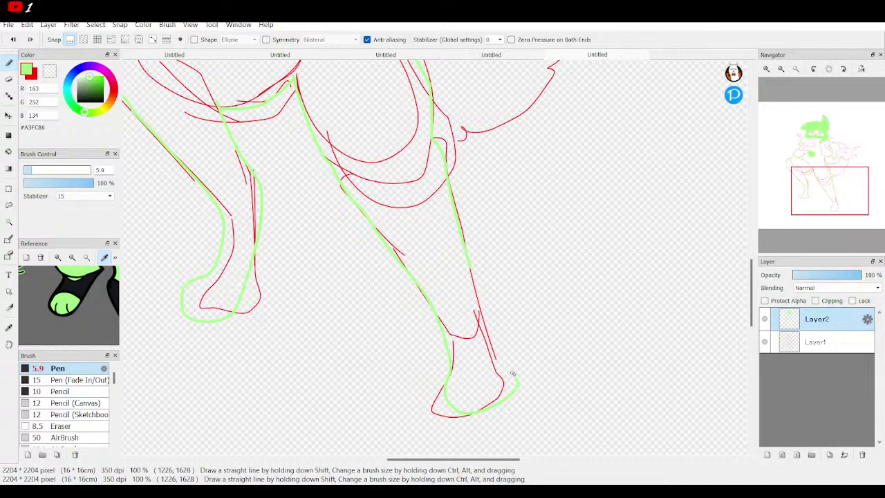
drag(483, 302, 472, 271)
Step: Hide the red sketch, bucket-fill the body outline with light green, and show the sketch again for the Pen
click(765, 341)
drag(828, 185, 814, 152)
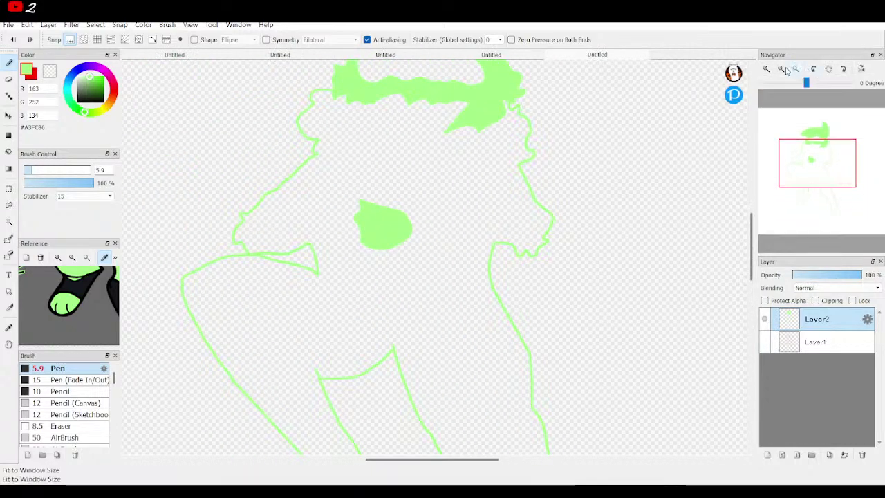
click(795, 68)
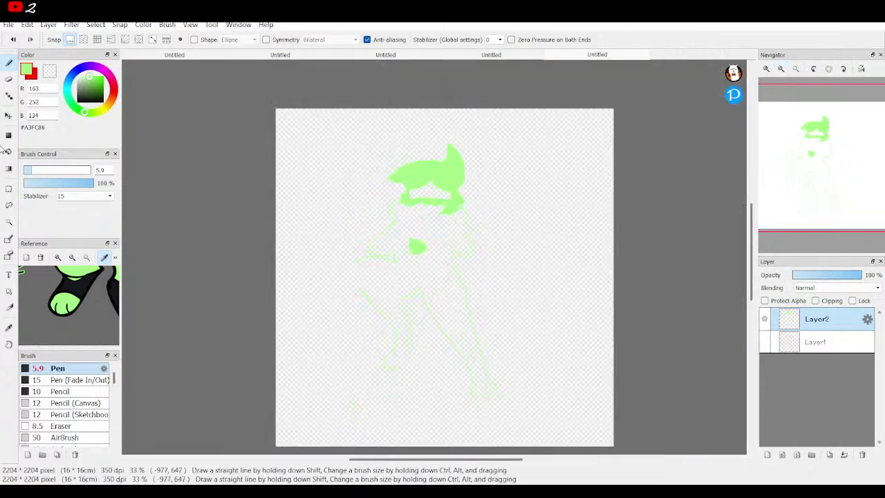
click(8, 152)
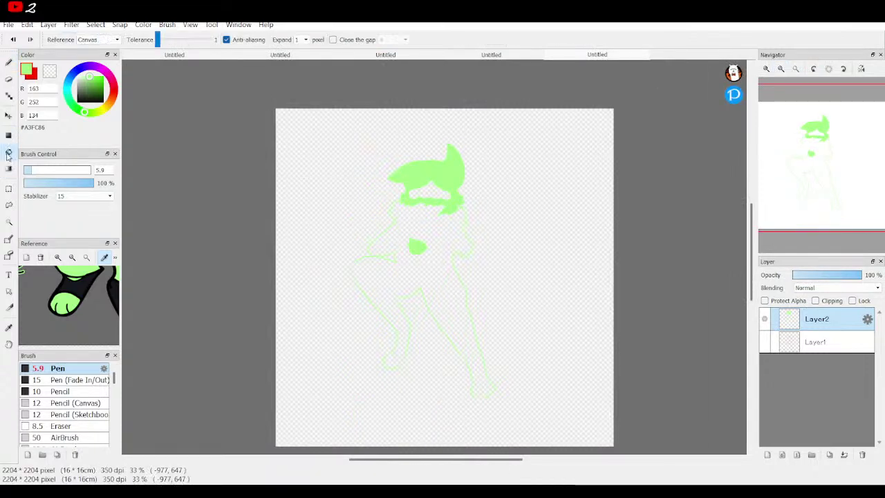
click(424, 264)
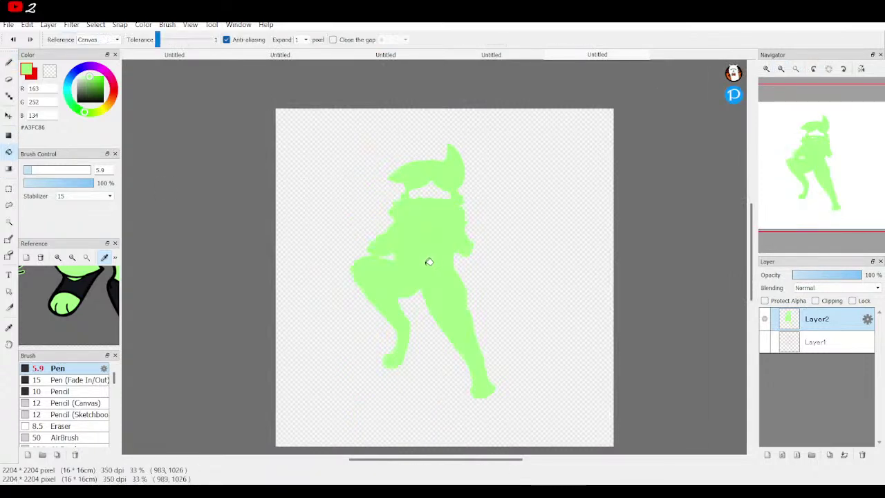
click(764, 342)
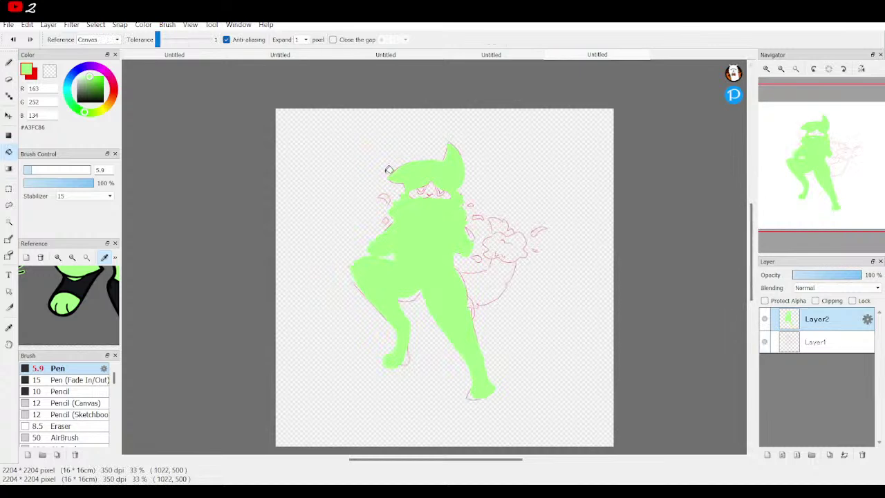
click(8, 62)
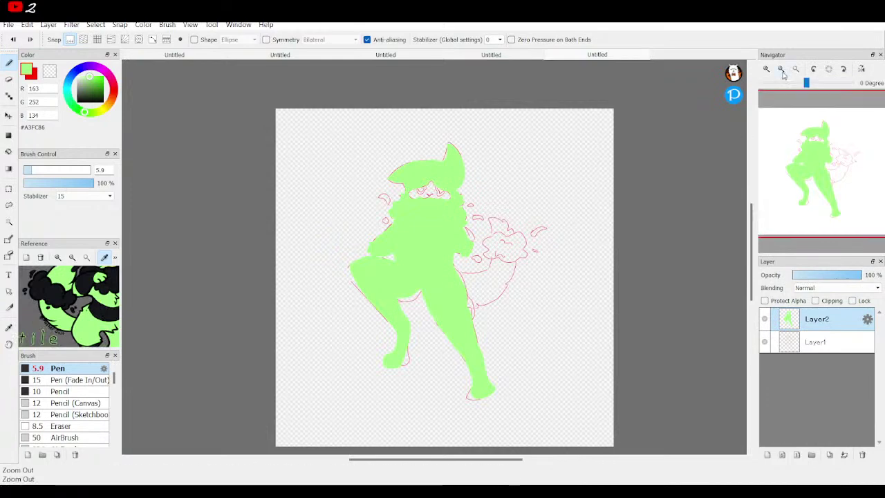
Step: Outline the tail in light green from the hip around its rounded tip to the ragged underside, adding the fluffy tuft around it
scroll(782, 74, up, 4)
mouse_move(822, 166)
mouse_down()
mouse_move(859, 192)
mouse_move(827, 171)
mouse_move(836, 160)
mouse_up()
mouse_move(343, 278)
mouse_down()
mouse_move(435, 279)
mouse_move(461, 248)
mouse_move(452, 140)
mouse_move(497, 120)
mouse_move(539, 155)
mouse_up()
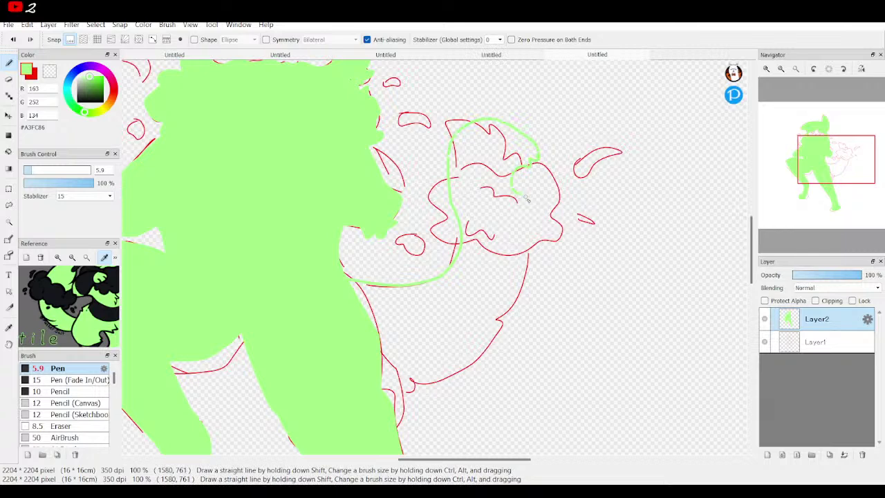
drag(526, 211, 522, 269)
drag(495, 327, 469, 340)
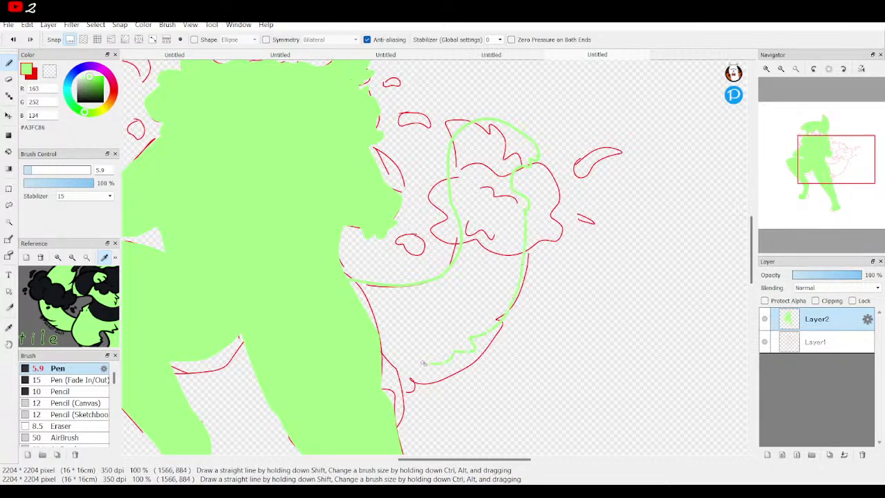
drag(391, 373, 382, 378)
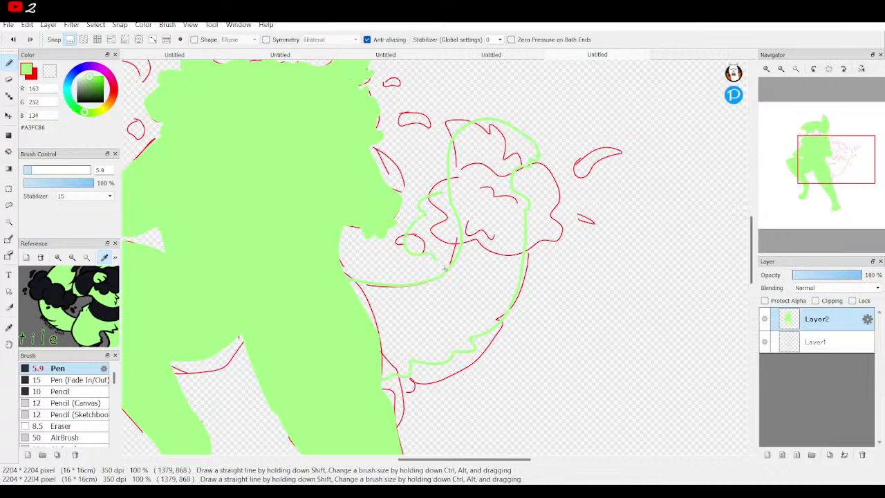
drag(488, 262, 551, 265)
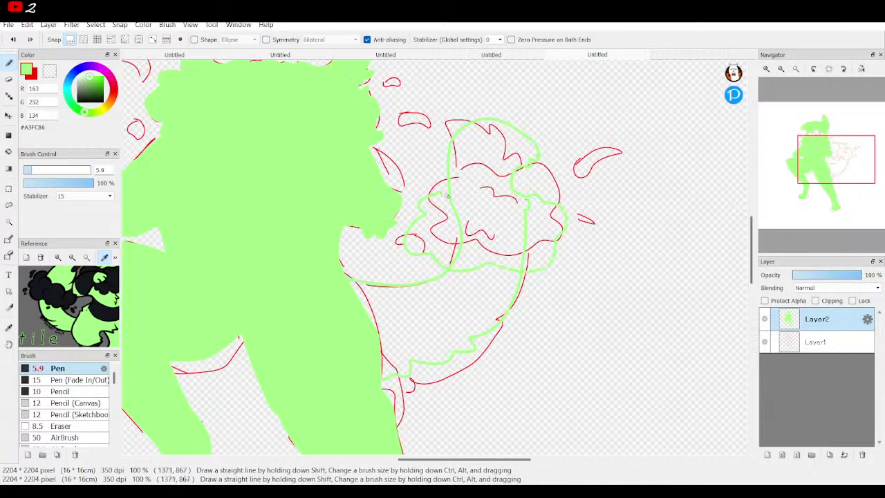
Step: Hide the red sketch and bucket-fill every section of the tail and its tuft with light green
click(764, 341)
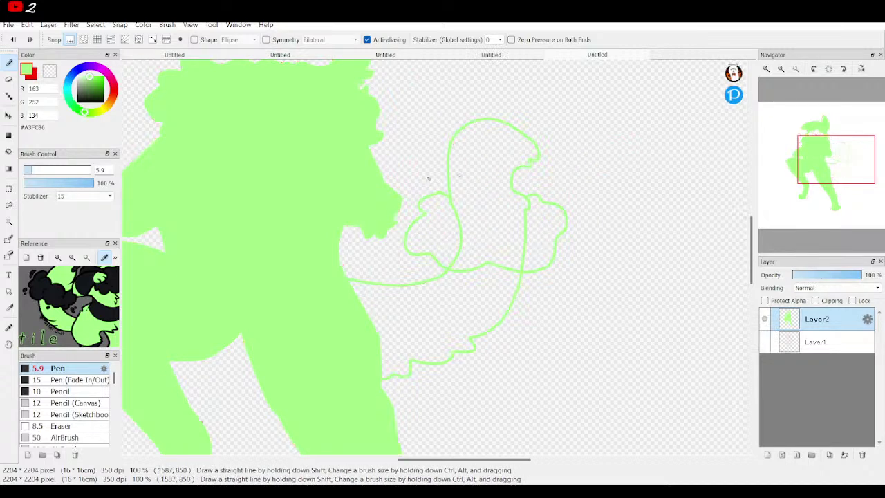
click(8, 151)
click(442, 300)
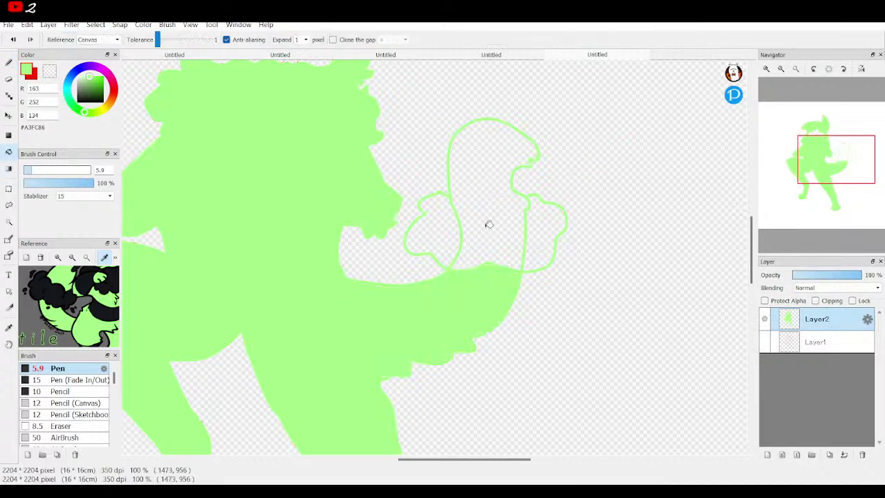
click(488, 224)
click(442, 221)
click(541, 225)
Step: Show the red sketch layer again and move it above the green base layer
drag(789, 173, 771, 134)
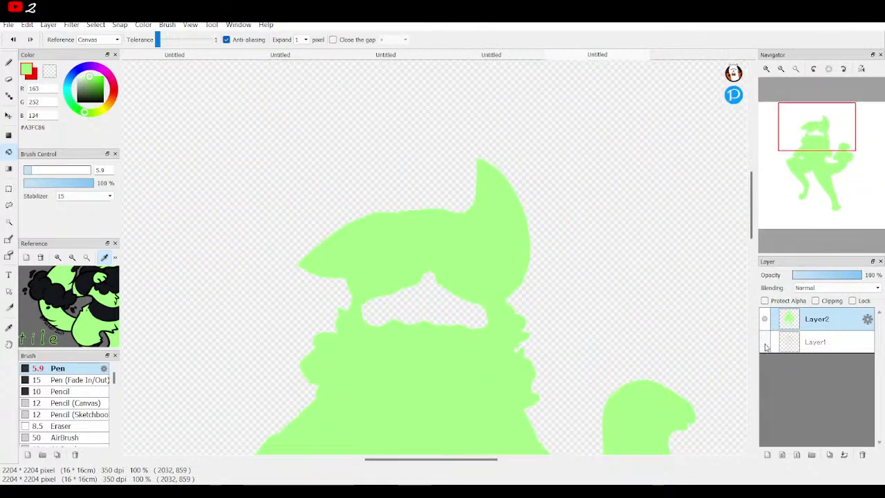
click(764, 341)
click(819, 341)
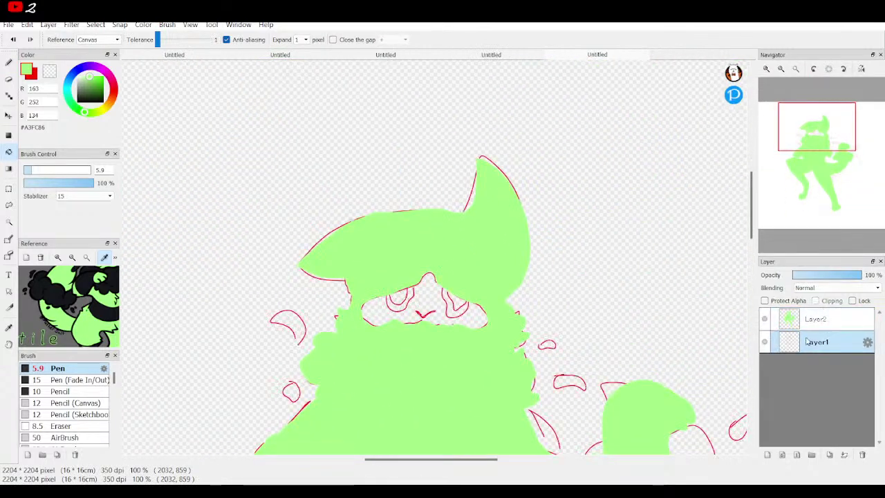
drag(802, 349, 806, 320)
Step: Add a new layer directly above the green base layer and clip it to that base
click(813, 346)
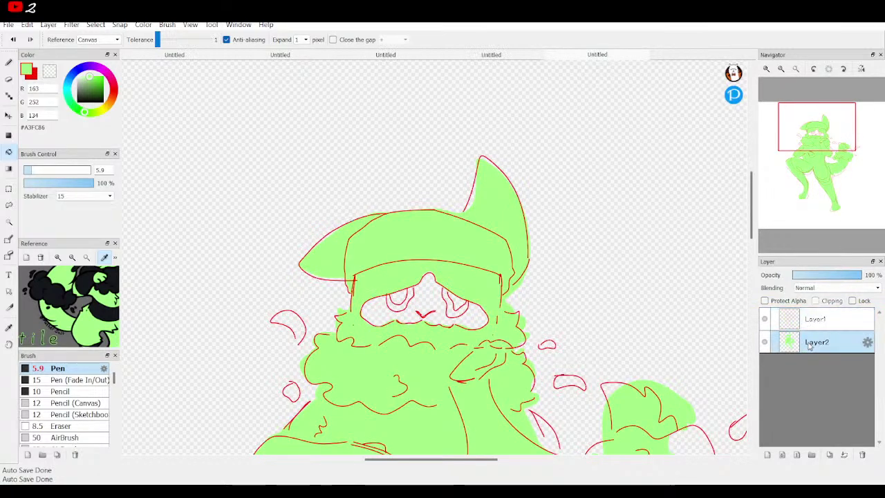
click(766, 454)
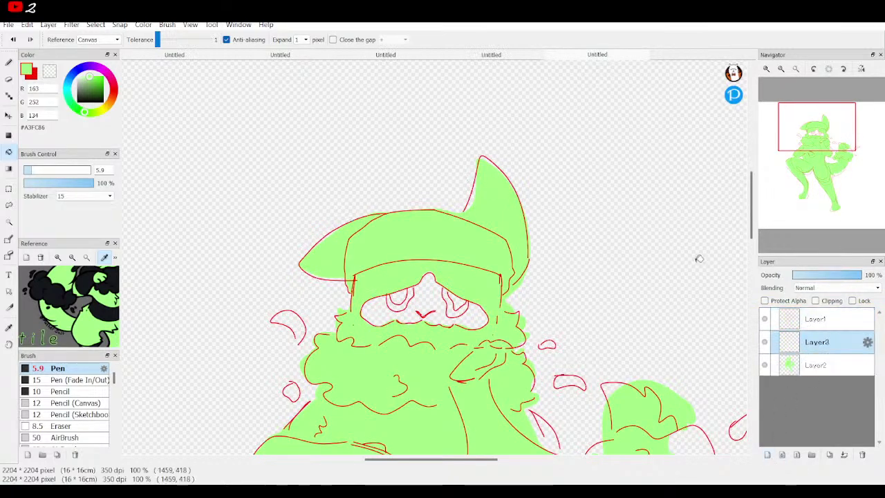
click(817, 300)
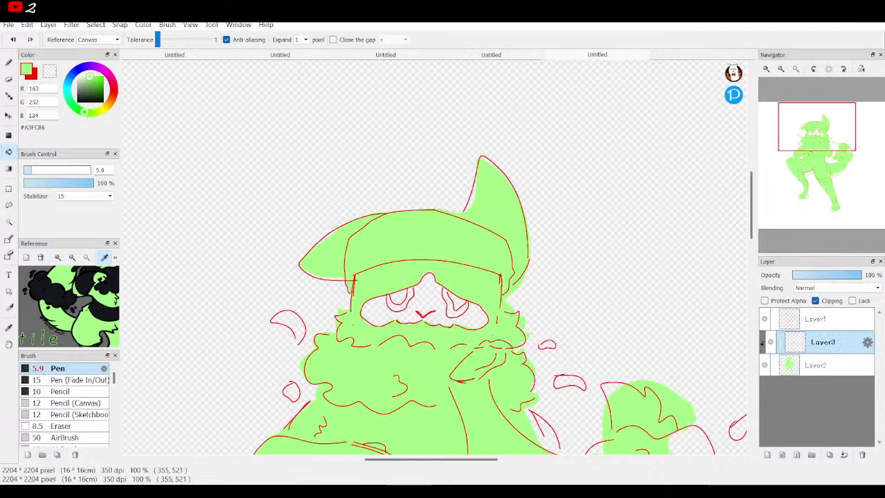
Step: Sample the near-black colour #14171B from the fur in the reference image and return to the Pen
scroll(63, 304, down, 3)
scroll(64, 304, down, 10)
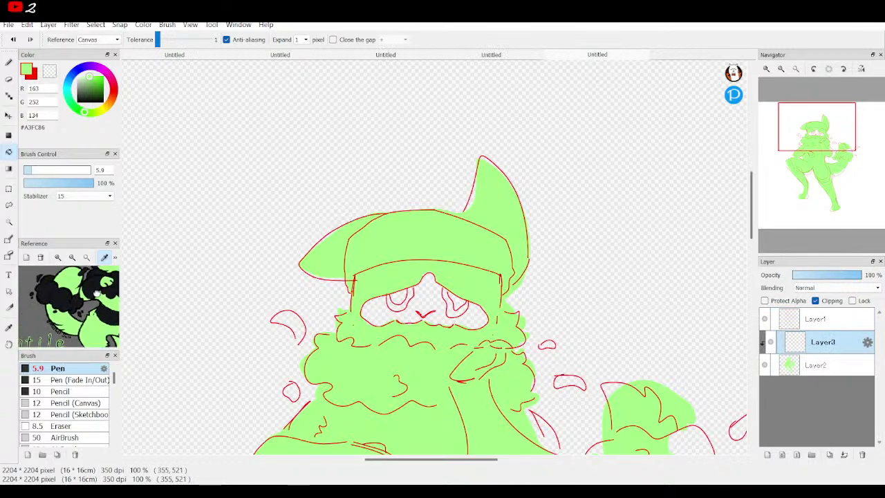
click(32, 309)
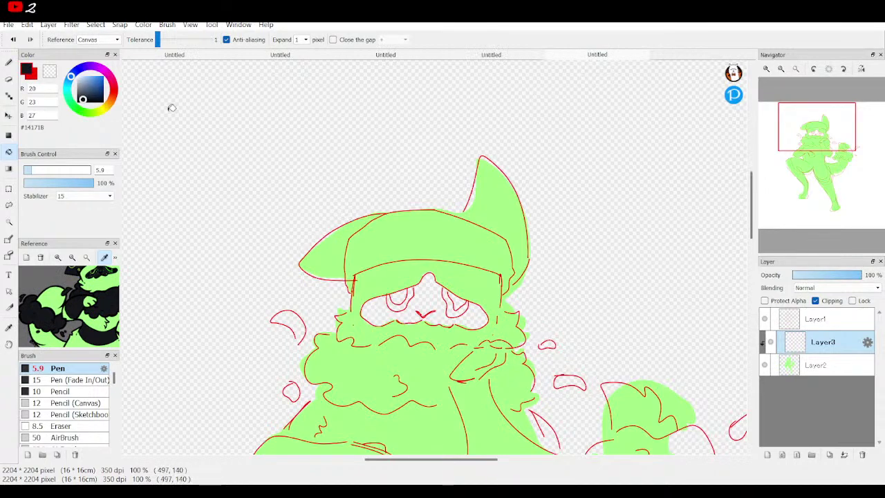
click(9, 63)
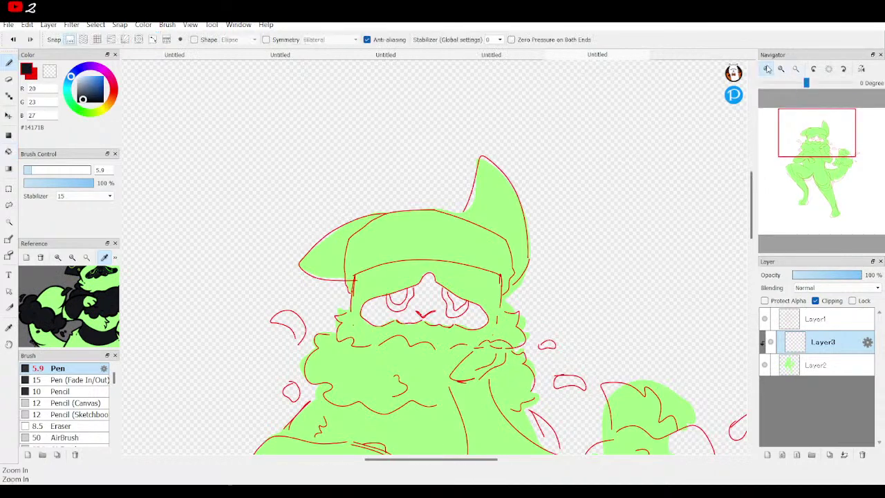
Step: Trace the hat's lower edge across the forehead and down both sides of the head with the near-black Pen
click(766, 69)
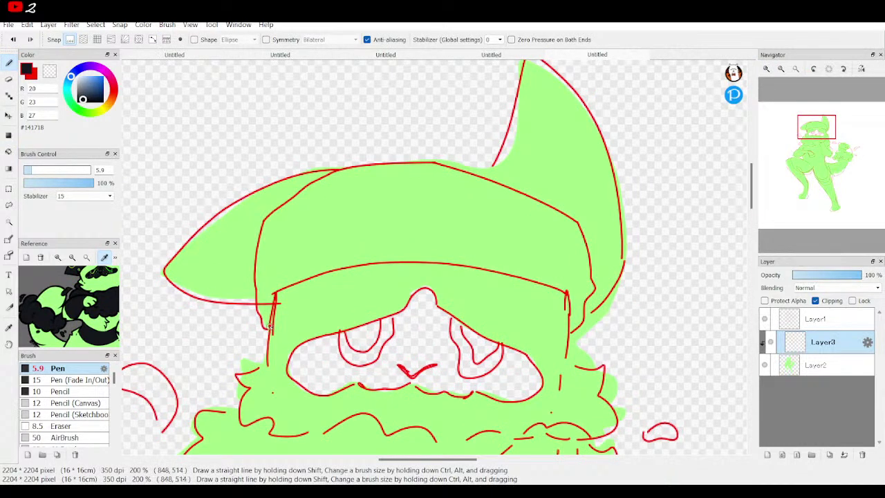
mouse_move(268, 334)
mouse_down()
mouse_move(277, 291)
mouse_move(327, 266)
mouse_up()
key(ctrl+z)
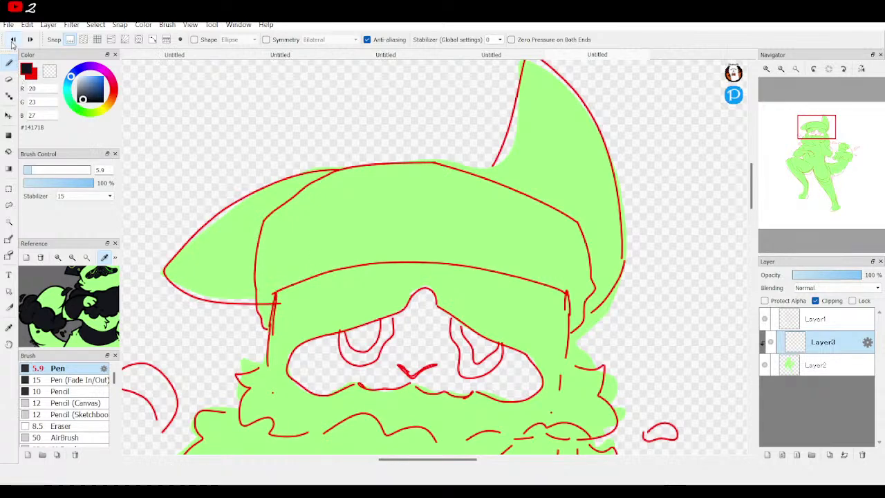
mouse_move(273, 295)
mouse_down()
mouse_move(325, 272)
mouse_move(404, 261)
mouse_move(500, 269)
mouse_move(568, 294)
mouse_move(570, 346)
mouse_move(616, 301)
mouse_up()
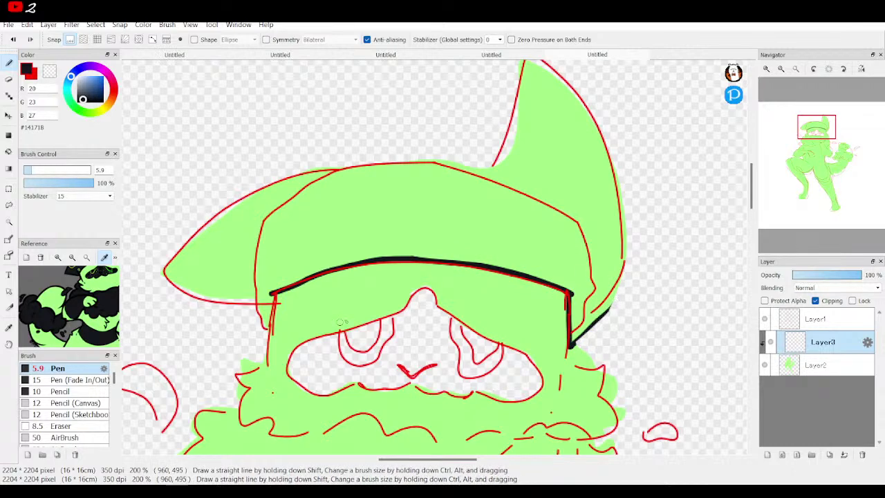
drag(266, 329, 275, 288)
Step: Bucket-fill the pointed hat with near-black while the red sketch is hidden, and show the sketch again
click(763, 319)
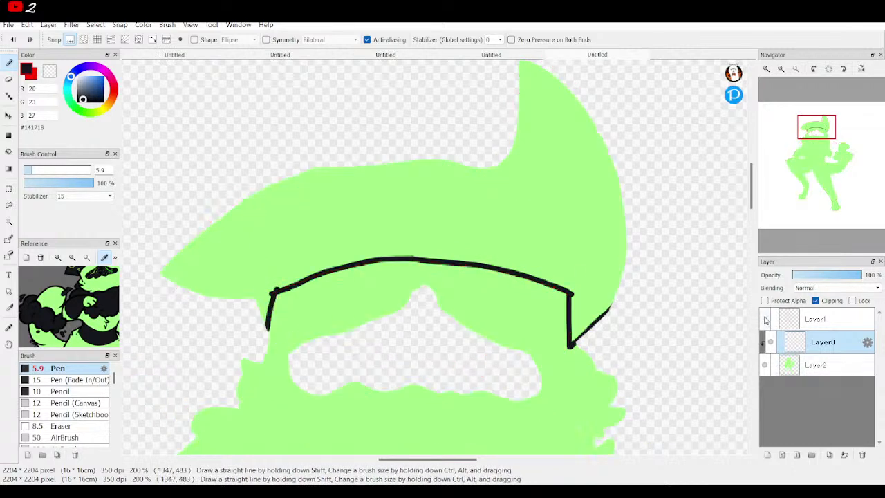
click(11, 151)
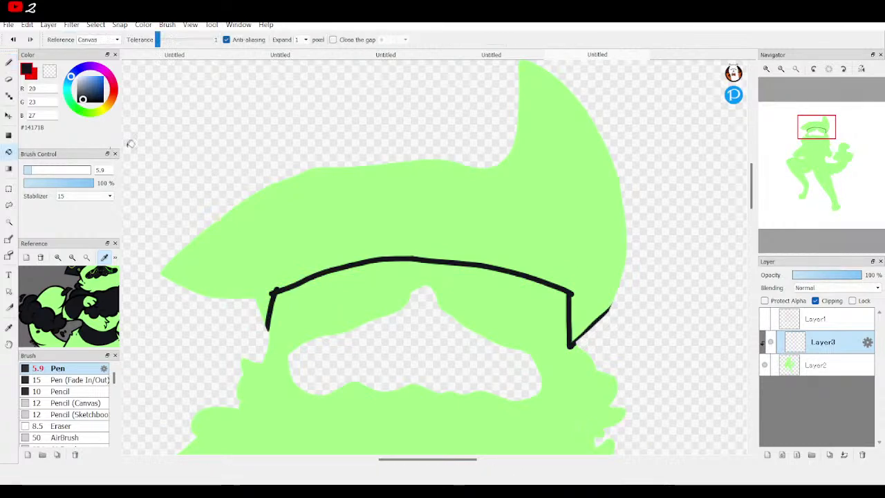
click(376, 217)
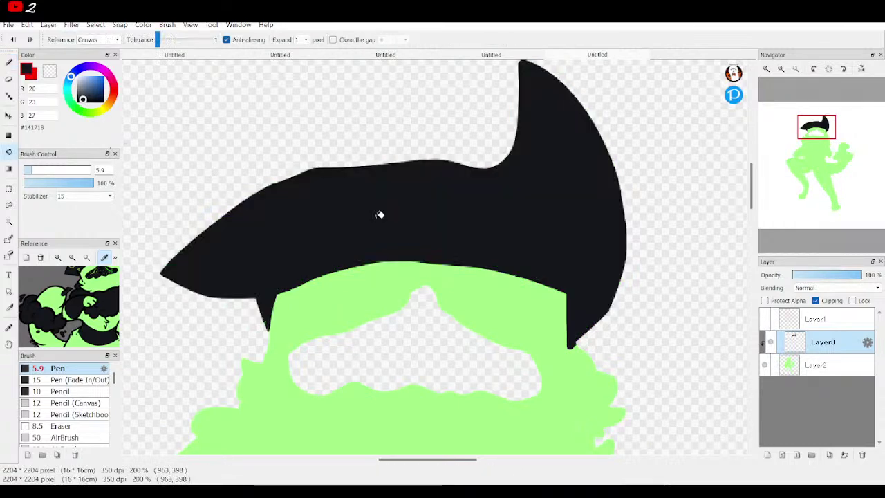
click(763, 318)
Step: Outline a closed near-black marking with the Pen on the forearm that rests across the belly, ending at the wrist
click(8, 63)
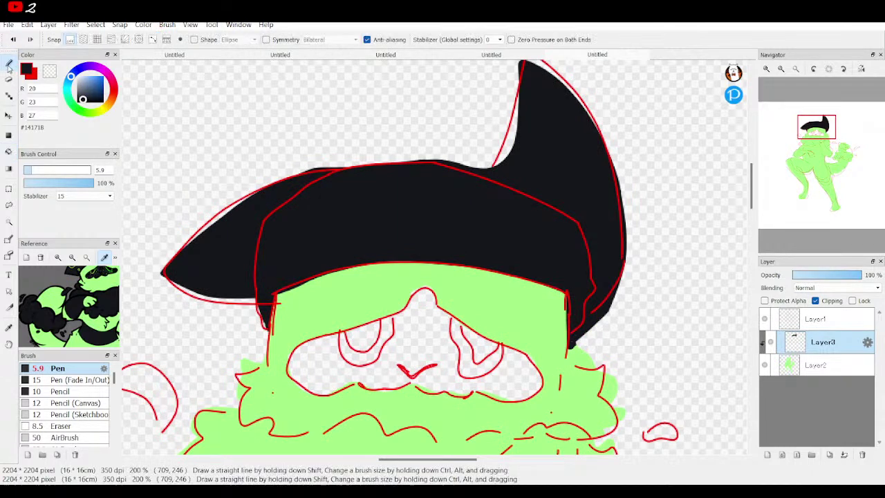
drag(803, 146, 795, 164)
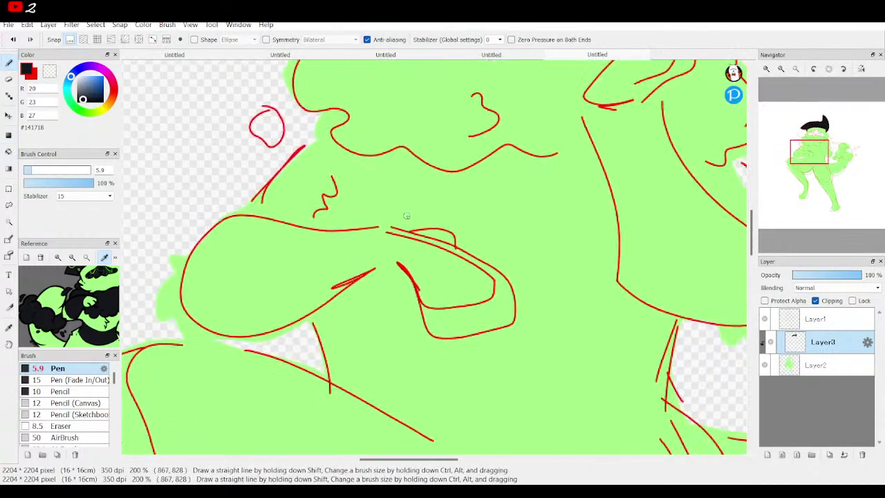
mouse_move(410, 233)
mouse_down()
mouse_move(402, 266)
mouse_move(410, 233)
mouse_move(388, 223)
mouse_move(314, 229)
mouse_move(242, 217)
mouse_move(222, 231)
mouse_move(215, 275)
mouse_move(230, 321)
mouse_move(266, 347)
mouse_move(405, 265)
mouse_up()
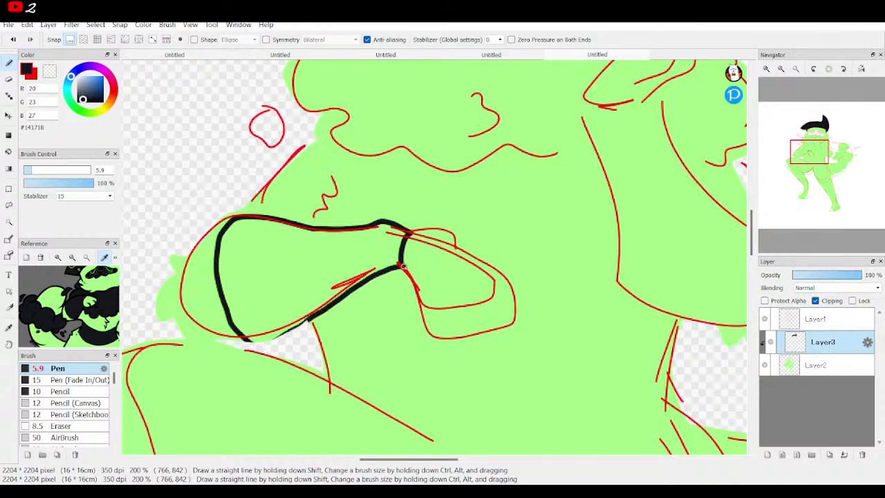
Step: Bucket-fill the marking on the forearm across the belly with near-black while the sketch is hidden, and show the sketch again
click(763, 319)
click(8, 151)
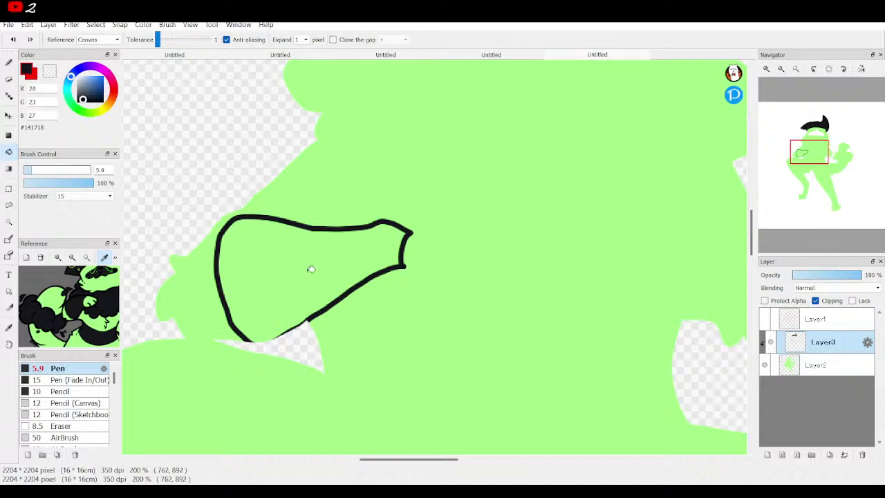
click(310, 269)
click(764, 319)
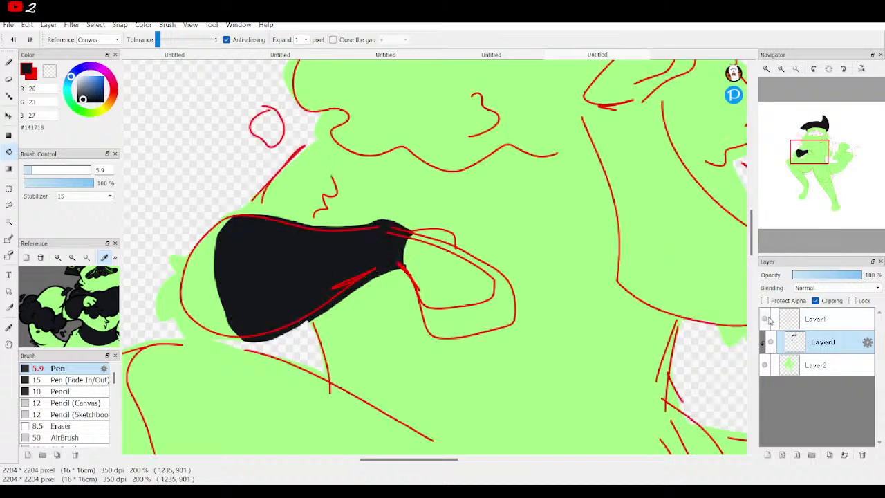
Step: Check the arm markings in the reference and outline a closed near-black marking on the raised arm, from wrist to near the elbow
click(8, 62)
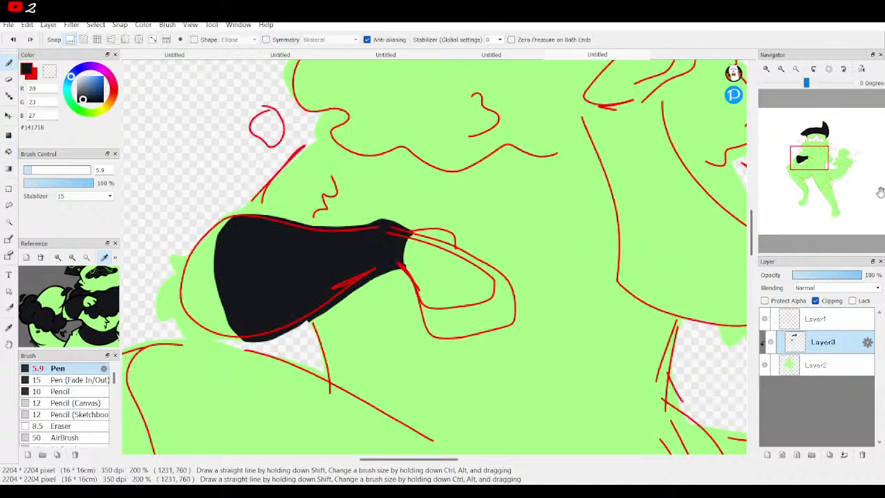
click(823, 155)
drag(823, 155, 829, 148)
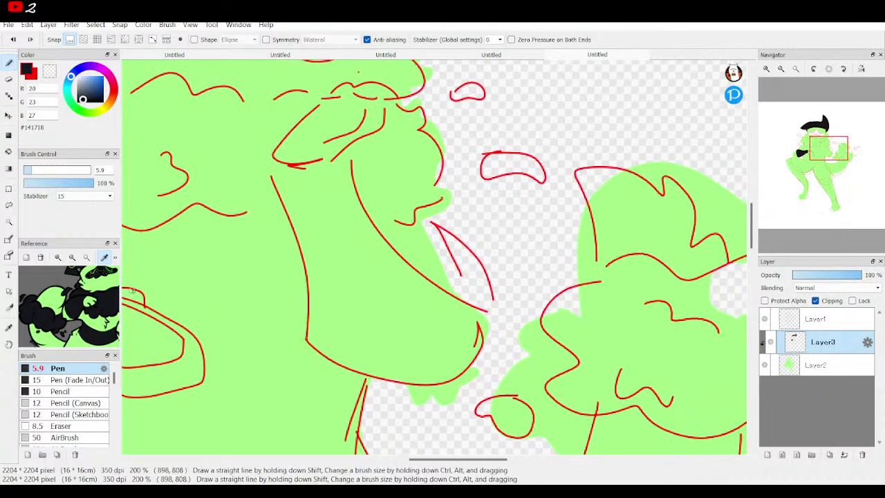
scroll(69, 304, down, 3)
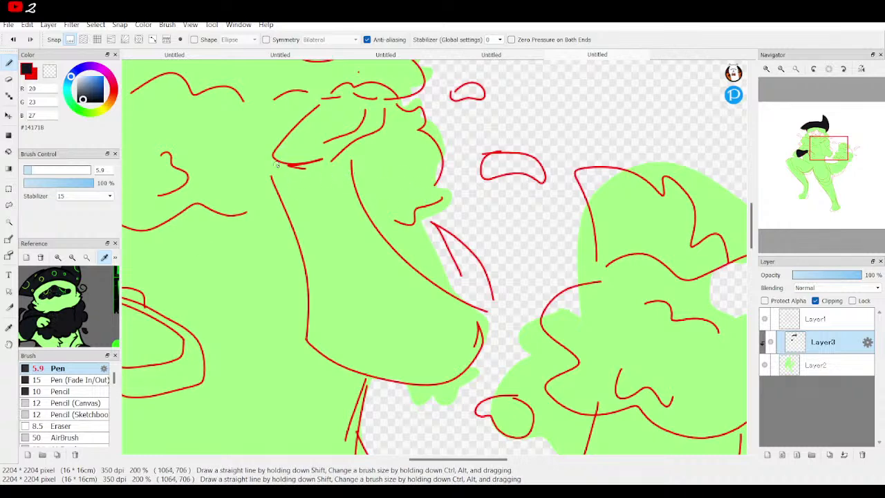
click(61, 258)
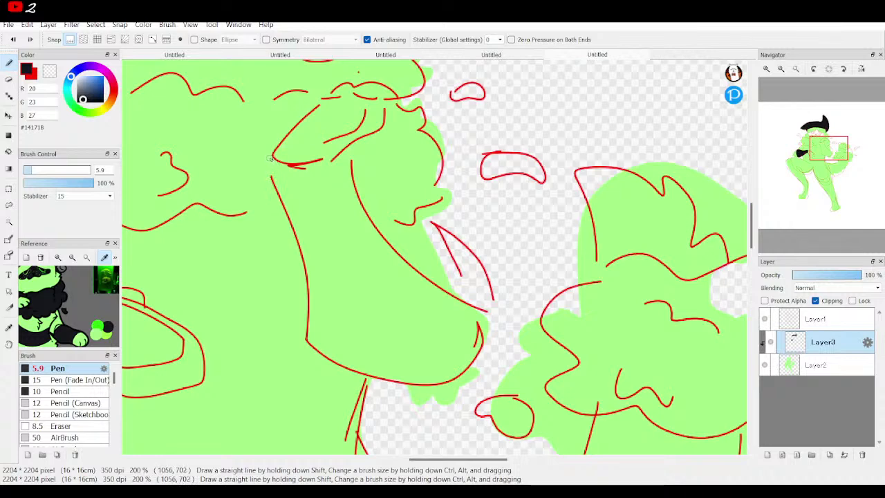
key(ctrl+z)
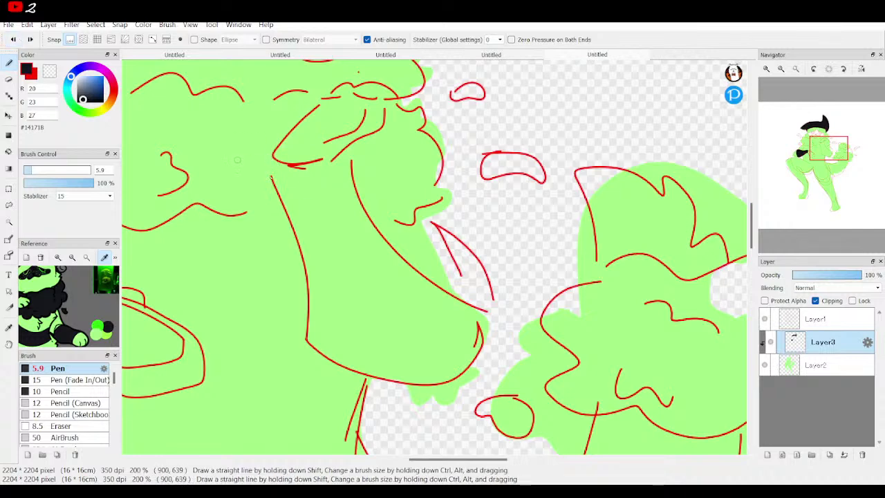
mouse_move(274, 158)
mouse_down()
mouse_move(337, 160)
mouse_move(371, 232)
mouse_move(431, 279)
mouse_move(445, 313)
mouse_move(414, 342)
mouse_move(342, 363)
mouse_move(312, 340)
mouse_move(301, 246)
mouse_move(275, 158)
mouse_up()
Step: Bucket-fill the raised arm's marking with near-black while the sketch is hidden, and show the sketch again
click(764, 319)
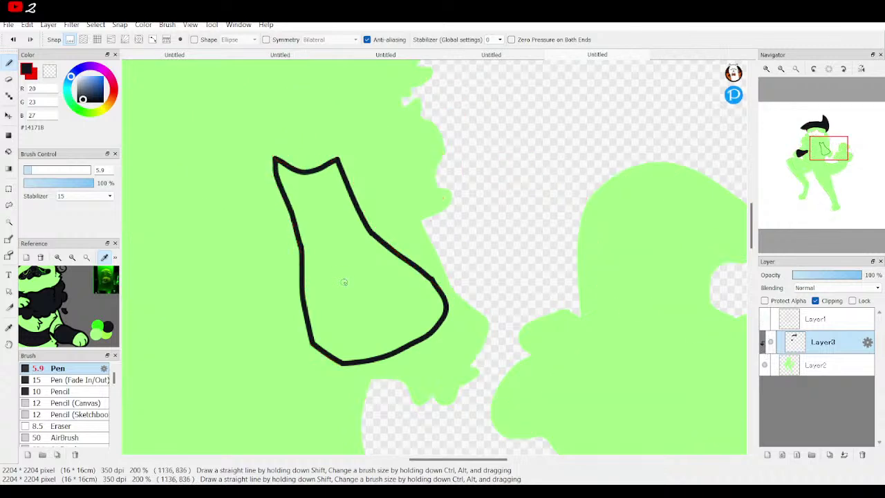
click(8, 151)
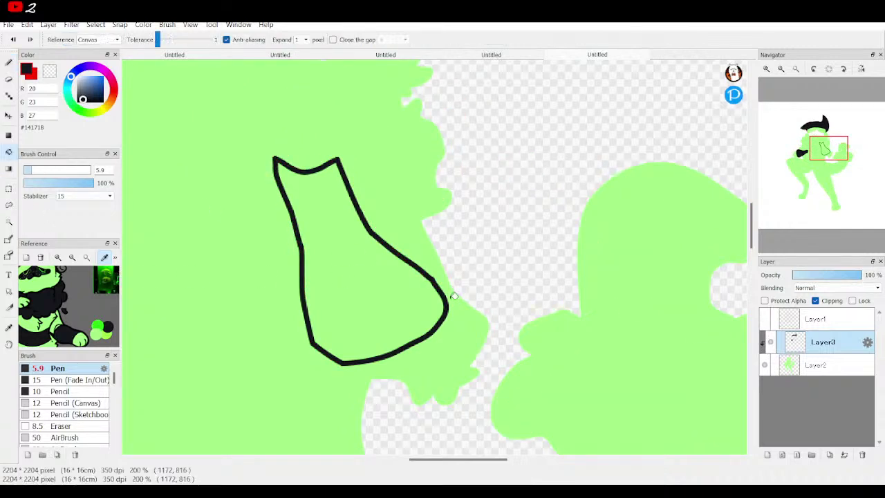
click(404, 290)
mouse_move(812, 154)
mouse_down()
mouse_move(790, 148)
mouse_move(817, 148)
mouse_up()
click(764, 320)
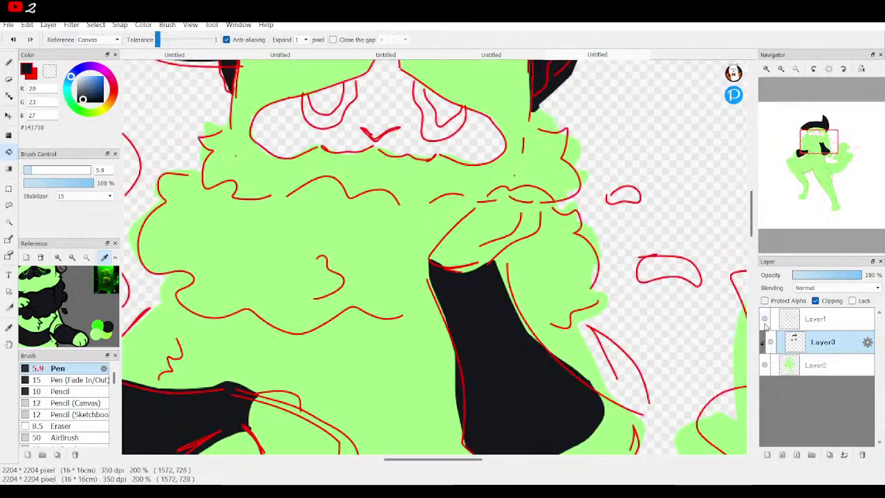
Step: Trace the wavy upper edge of the fluffy collar below the face with the near-black Pen
click(8, 63)
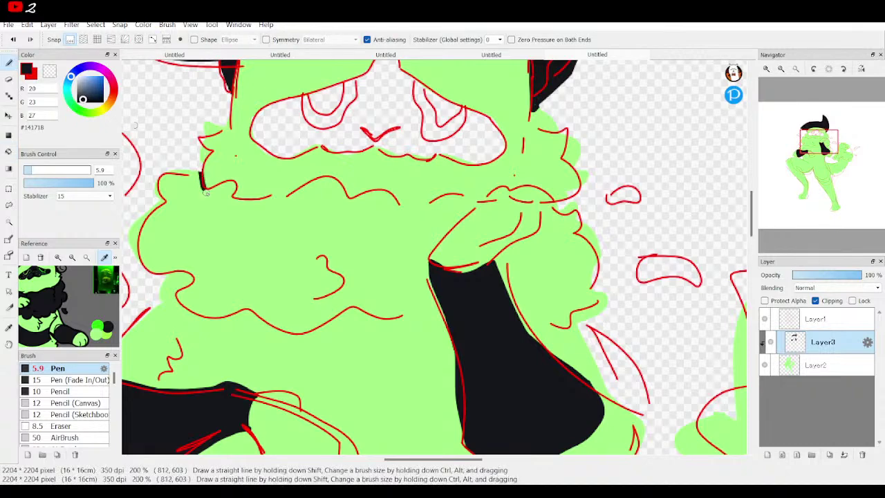
drag(221, 238, 232, 197)
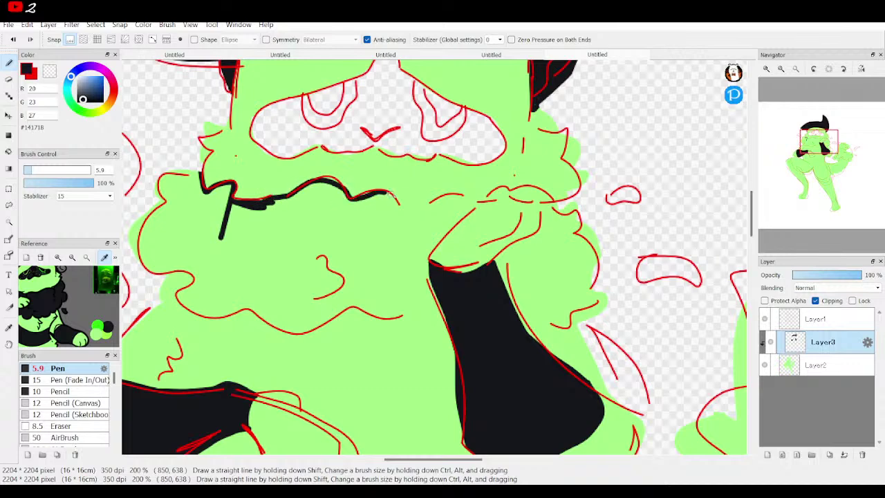
drag(412, 209, 441, 195)
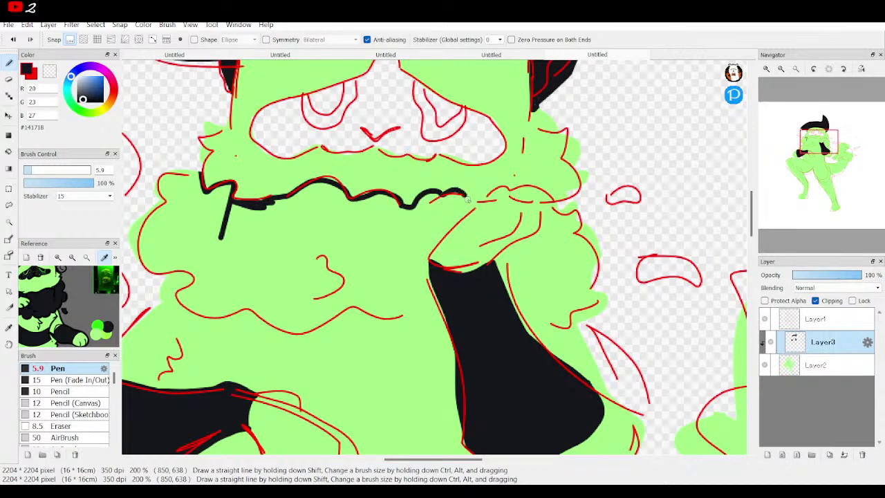
mouse_move(496, 172)
mouse_down()
mouse_move(501, 196)
mouse_move(530, 201)
mouse_up()
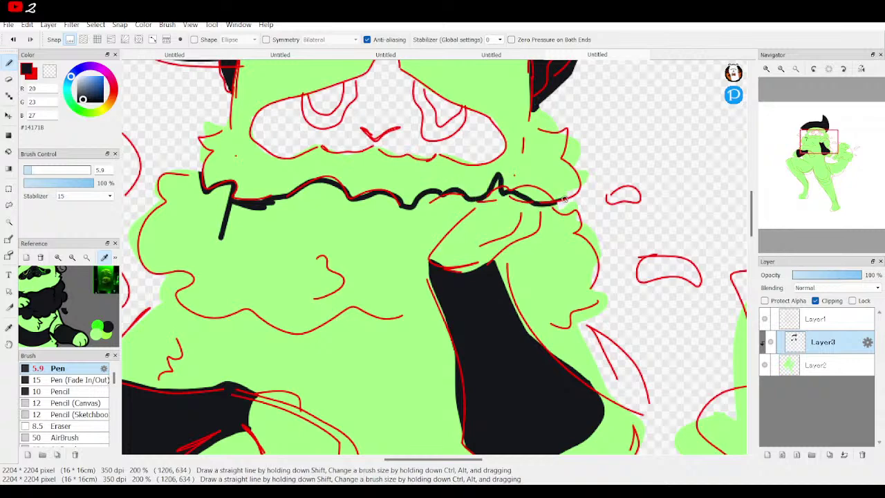
Step: Trace the wavy lower edge of the fluffy collar on both sides of the raised arm
mouse_move(806, 82)
mouse_down()
mouse_move(823, 82)
mouse_move(795, 83)
mouse_move(806, 83)
mouse_up()
mouse_move(209, 260)
mouse_down()
mouse_move(232, 259)
mouse_move(234, 269)
mouse_move(217, 299)
mouse_move(321, 313)
mouse_move(340, 329)
mouse_move(503, 303)
mouse_up()
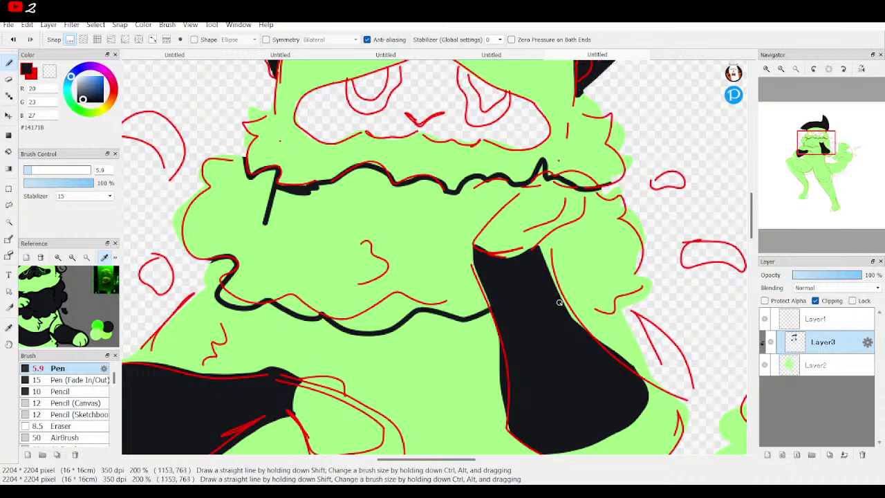
drag(565, 309, 631, 304)
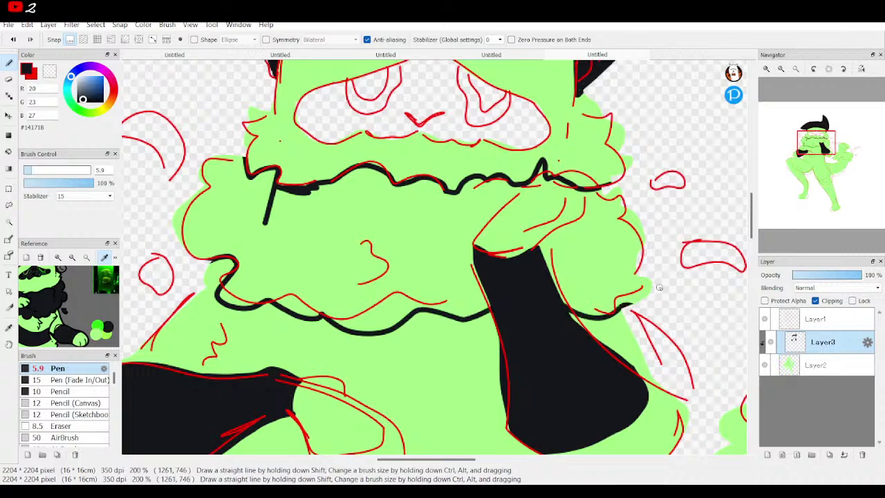
Step: Try to bucket-fill the whole fluffy collar with near-black while the sketch is hidden, and undo the attempt
click(764, 318)
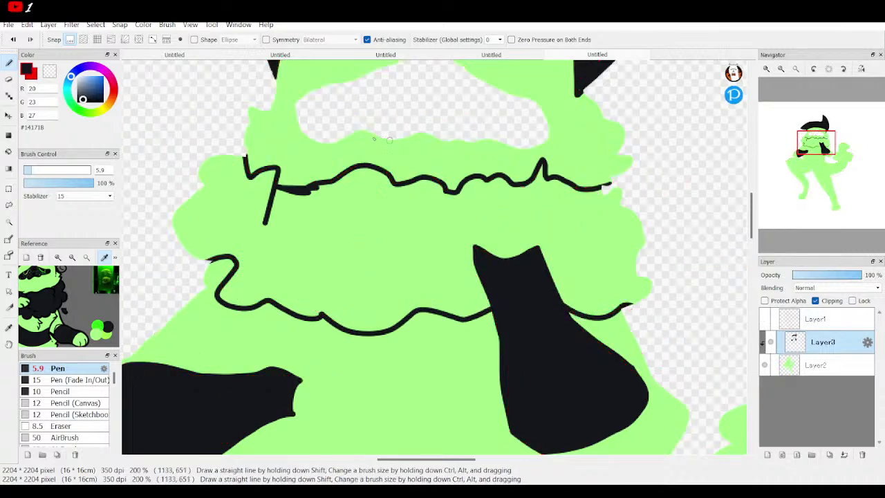
click(8, 151)
click(289, 220)
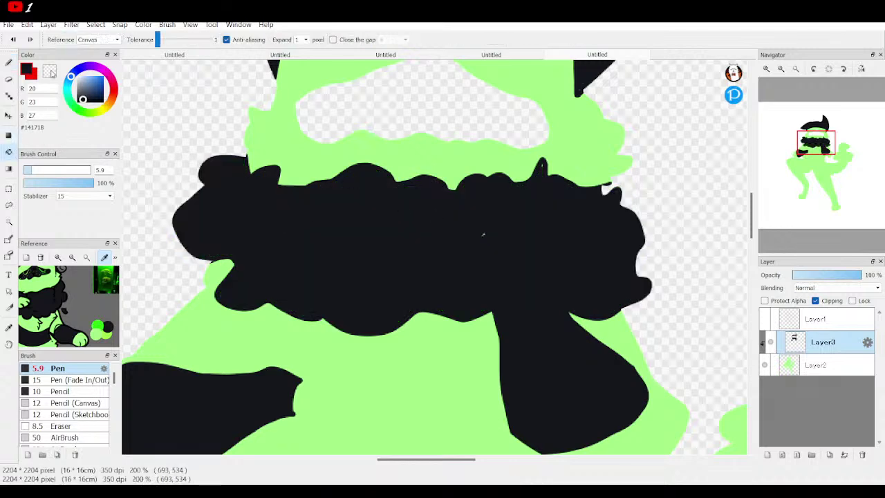
click(9, 62)
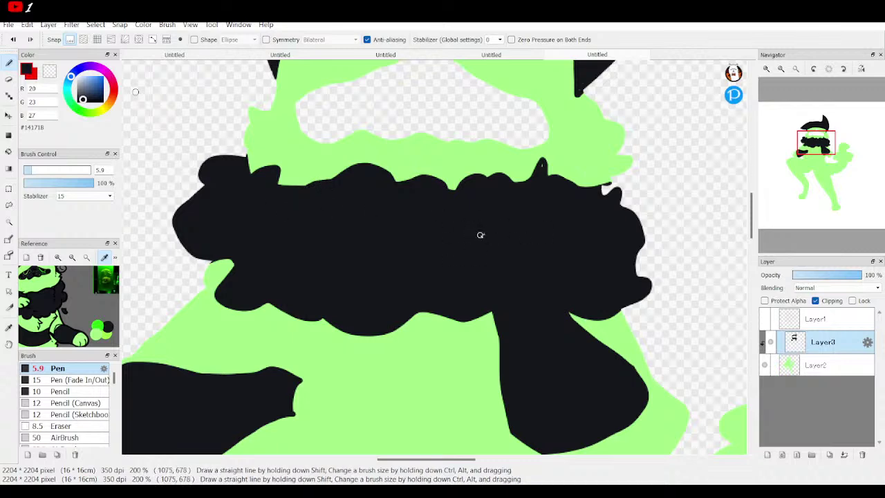
click(13, 40)
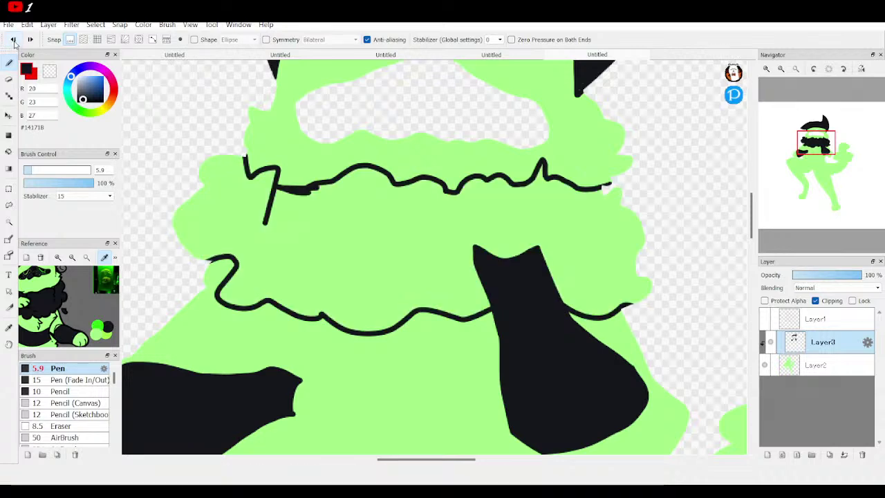
click(13, 40)
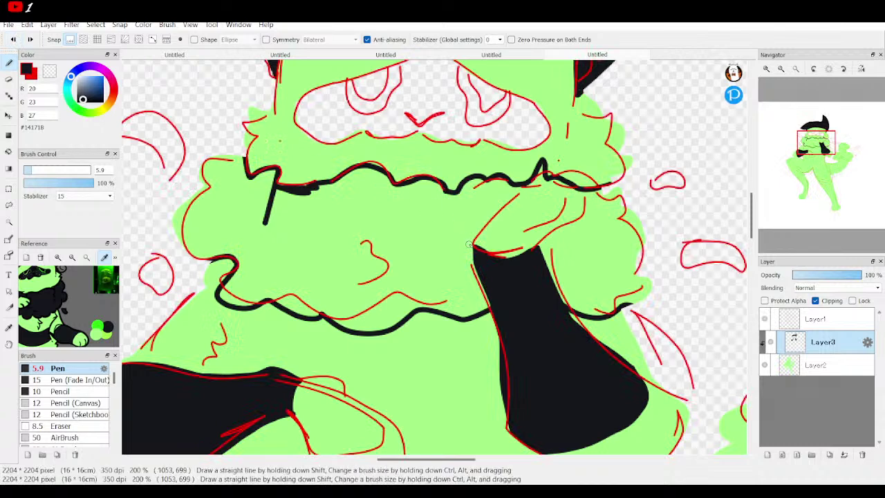
Step: Outline the raised paw over the collar, hide the sketch and bucket-fill the collar on both sides of the paw with near-black
mouse_move(486, 221)
mouse_down()
mouse_move(521, 184)
mouse_move(586, 191)
mouse_move(592, 210)
mouse_move(567, 235)
mouse_move(545, 237)
mouse_move(535, 271)
mouse_up()
click(765, 318)
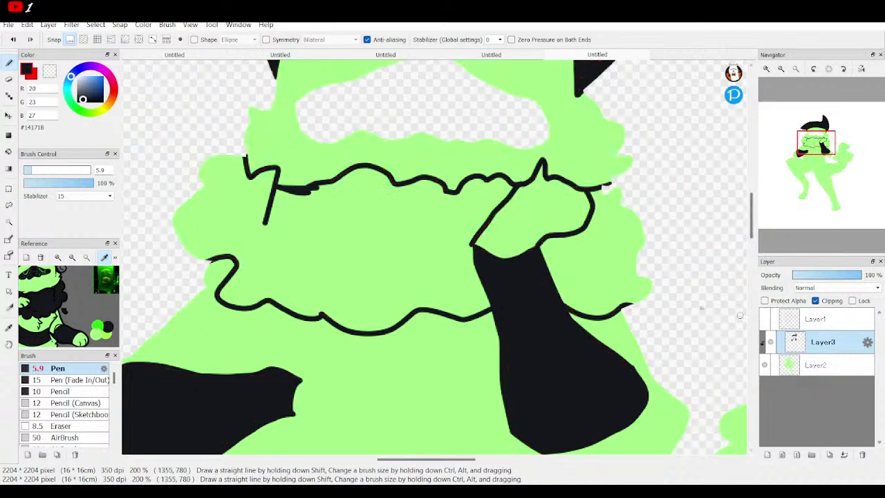
click(9, 150)
click(408, 229)
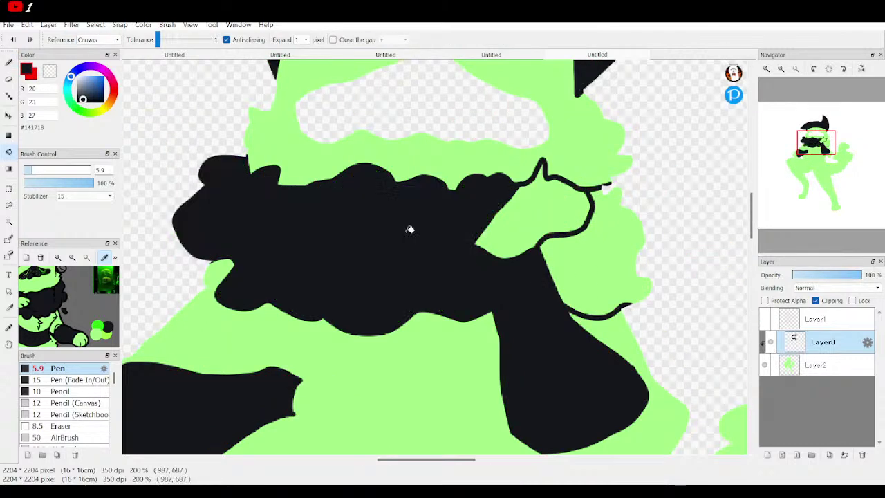
click(616, 257)
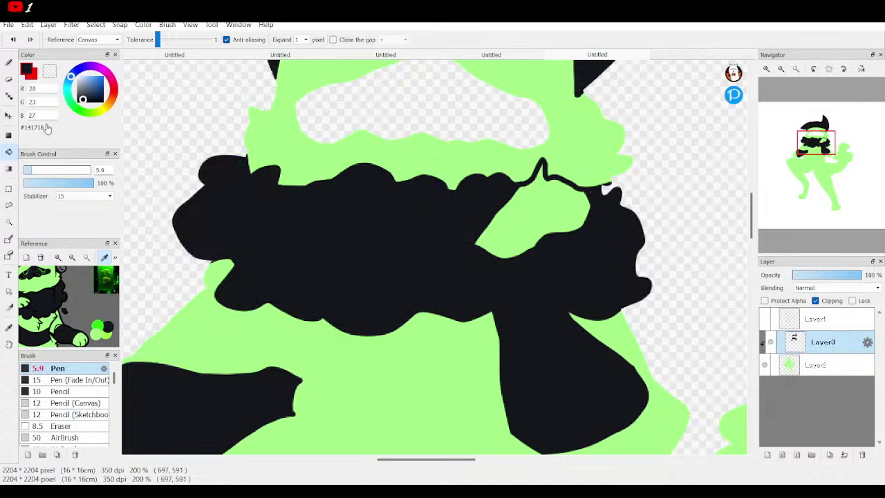
Step: Return to the Pen and show the red sketch layer again over the legs
click(8, 62)
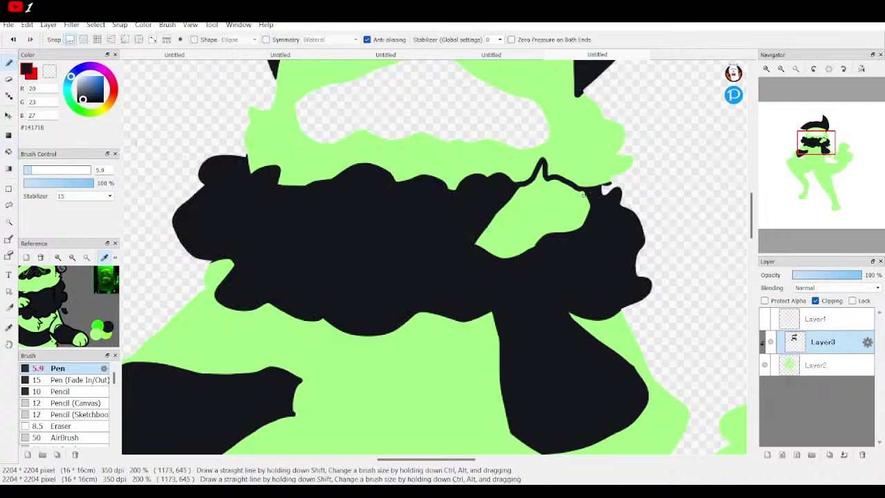
mouse_move(817, 142)
mouse_down()
mouse_move(815, 132)
mouse_move(801, 158)
mouse_move(822, 146)
mouse_up()
click(764, 318)
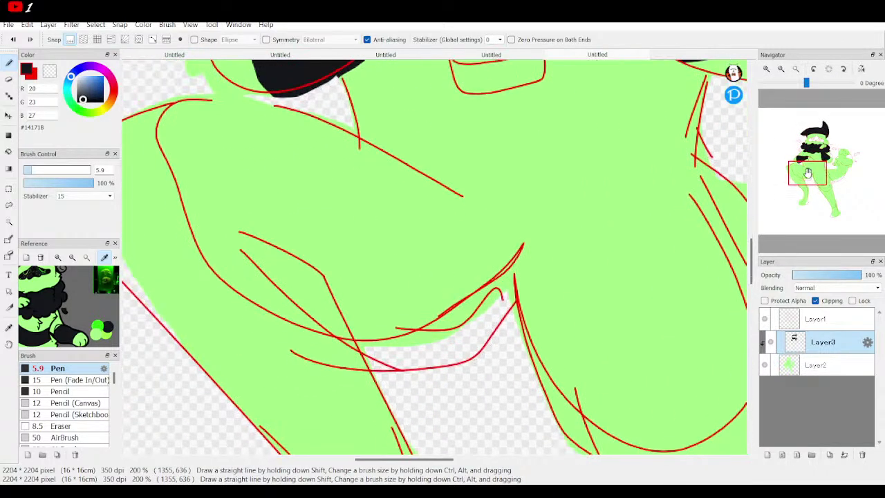
Step: Draw the waistband's upper edge as a near-black curve across the waist below the lowered forearm
drag(77, 296, 30, 291)
drag(806, 168, 814, 162)
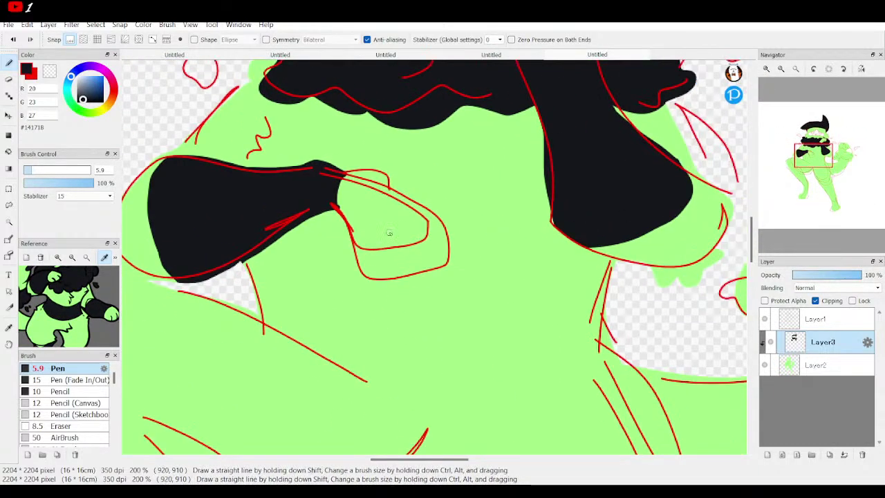
mouse_move(242, 262)
mouse_down()
mouse_move(294, 283)
mouse_move(477, 289)
mouse_move(610, 264)
mouse_up()
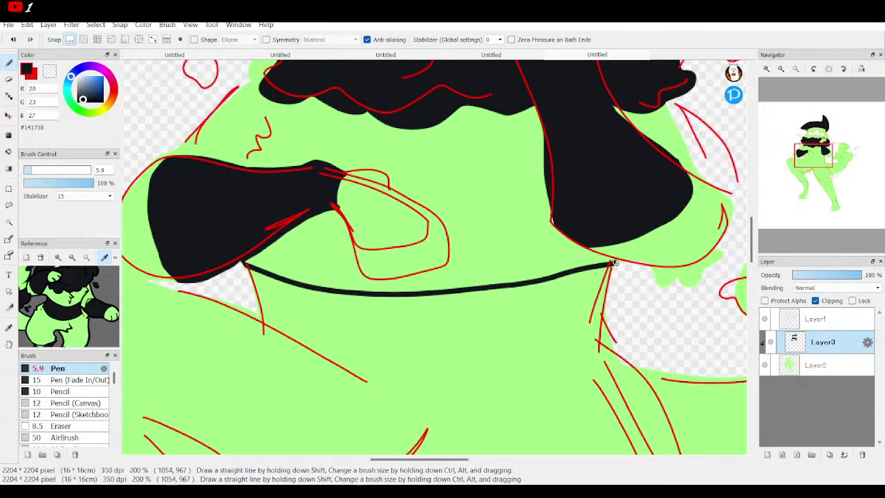
drag(601, 312, 414, 366)
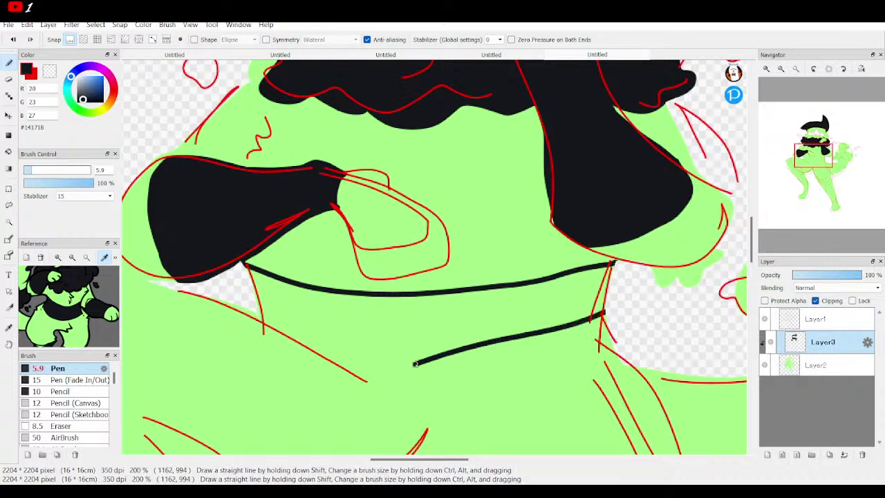
click(13, 39)
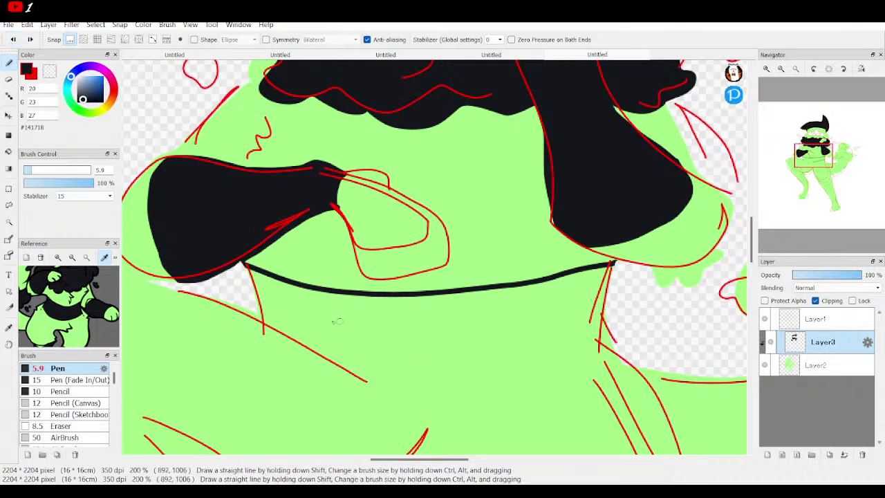
drag(253, 310, 341, 356)
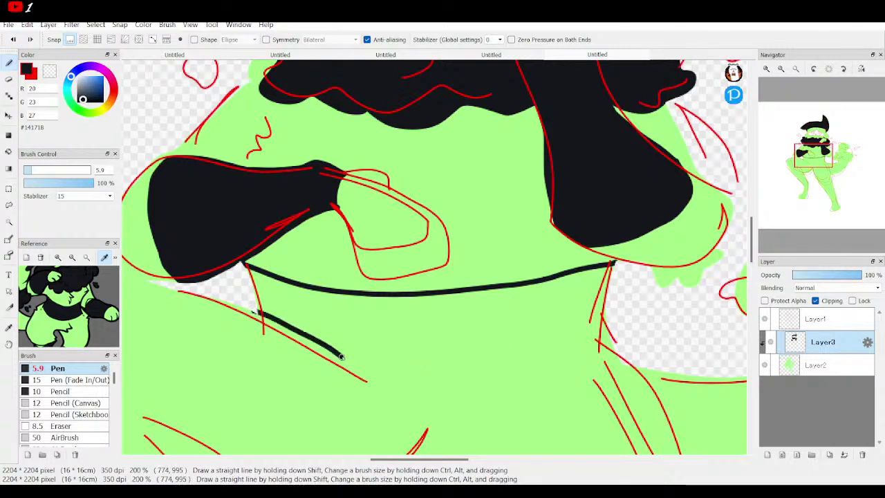
shift+click(608, 328)
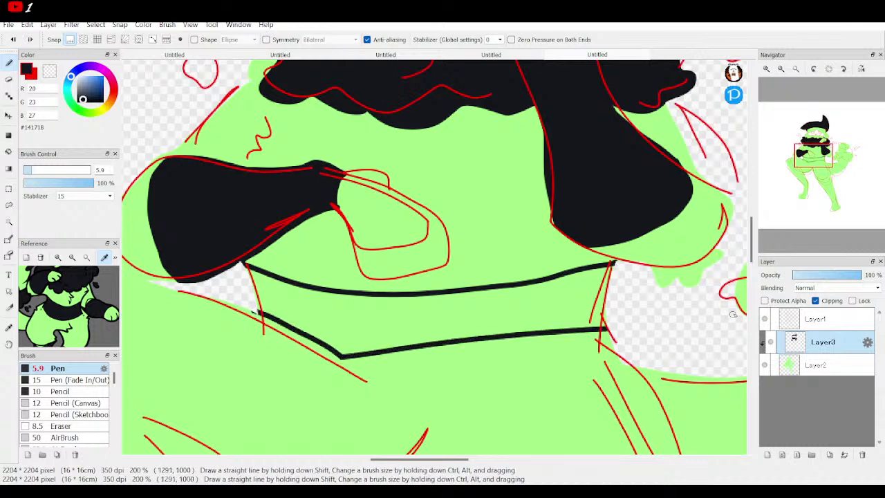
click(14, 39)
click(14, 39)
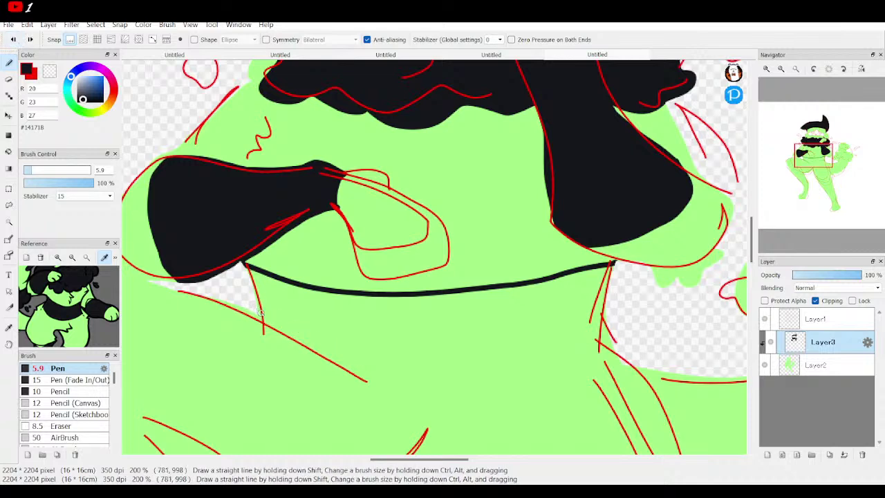
Step: Draw the waistband's V-shaped lower edge along the thigh line, hide the sketch and bucket-fill the band with near-black
mouse_move(298, 337)
mouse_down()
mouse_move(354, 368)
mouse_move(635, 334)
mouse_up()
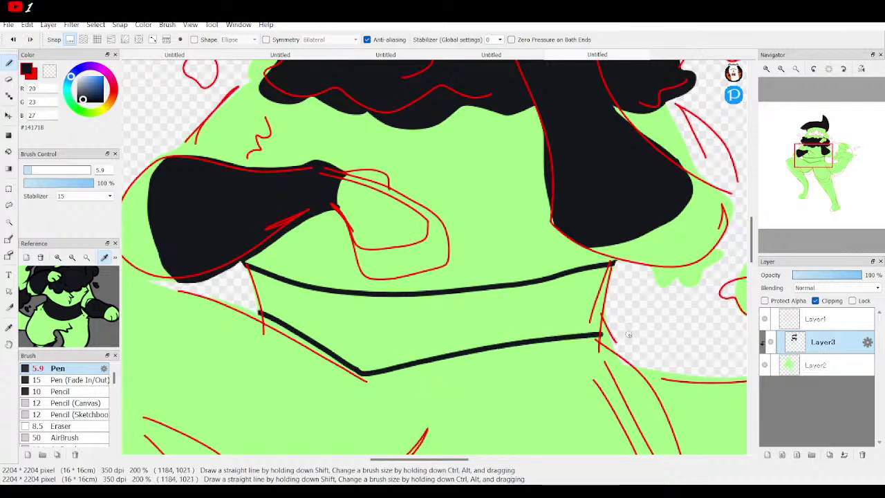
click(763, 319)
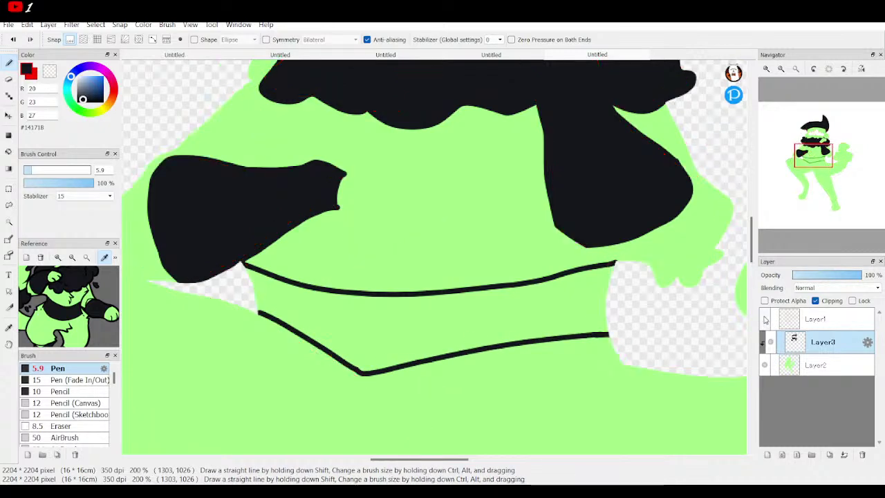
click(8, 154)
click(407, 335)
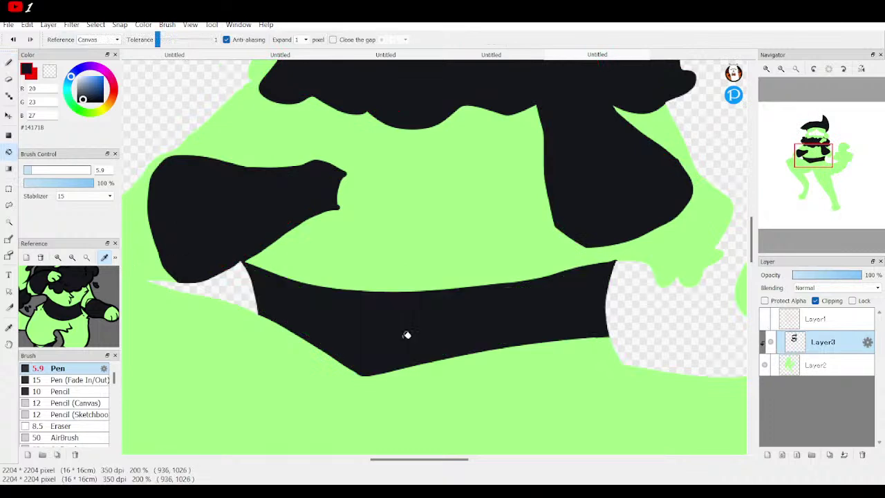
Step: Show the sketch again and outline the bent leg's sock marking with the Pen: ankle curve, upper calf curve and small triangular notch
drag(810, 79, 794, 79)
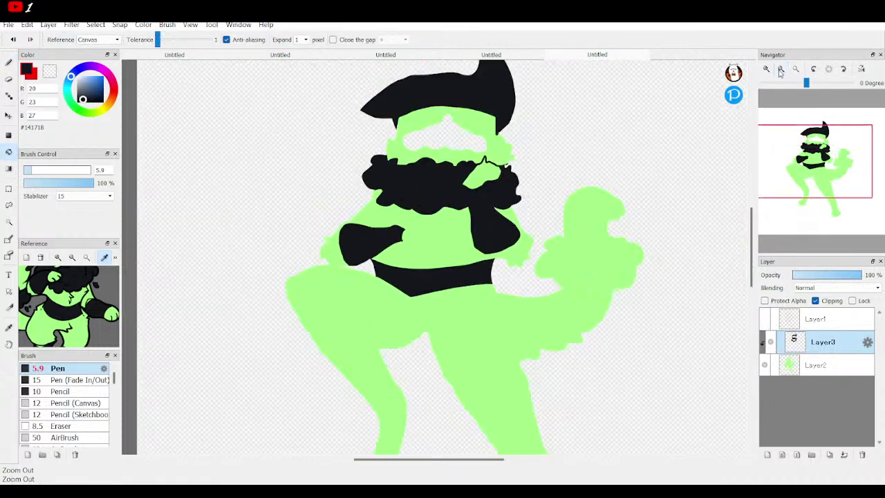
click(763, 318)
key(p)
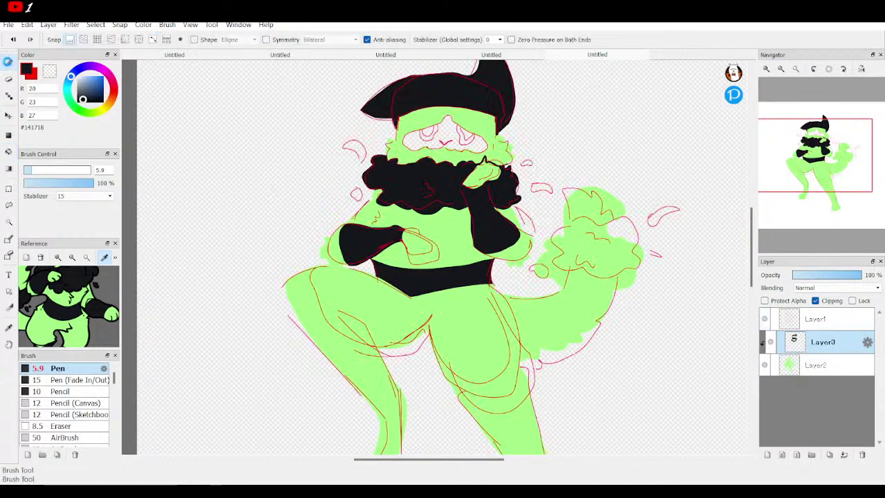
scroll(69, 304, down, 5)
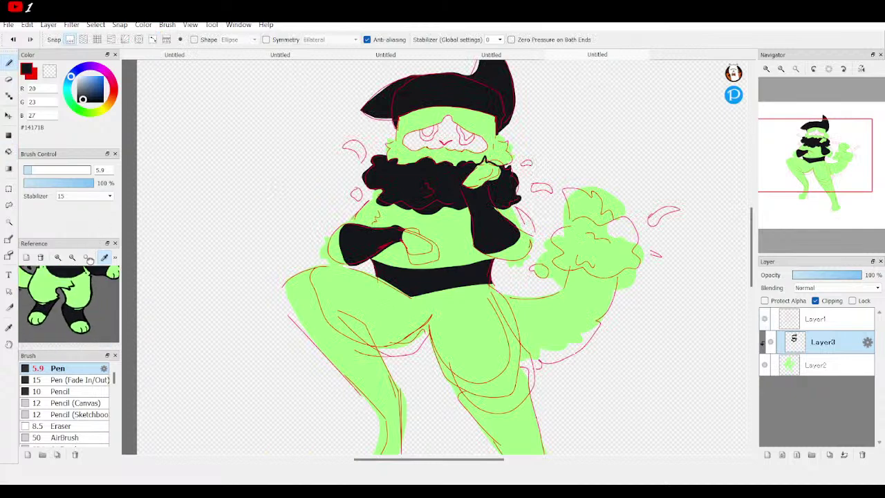
scroll(818, 180, up, 5)
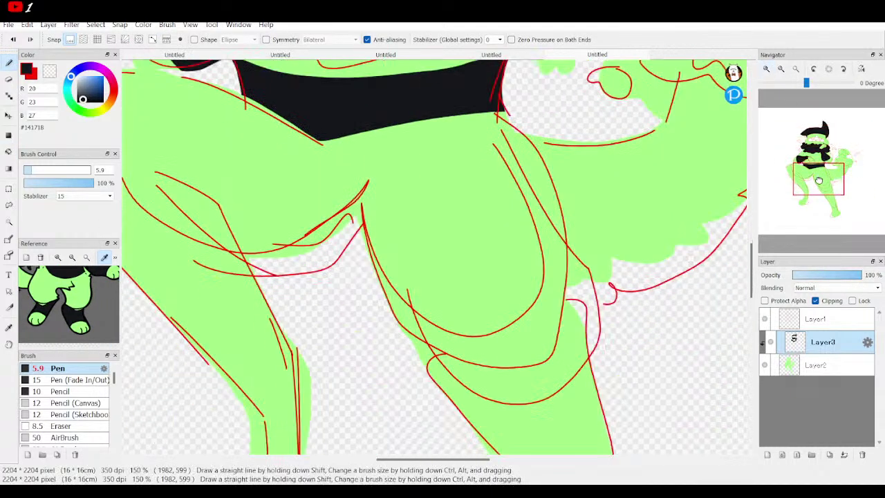
drag(818, 180, 799, 192)
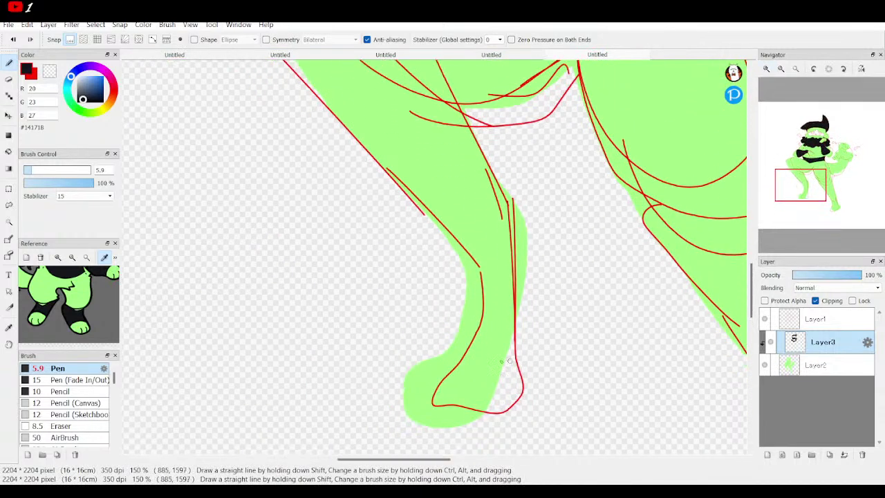
drag(440, 353, 498, 383)
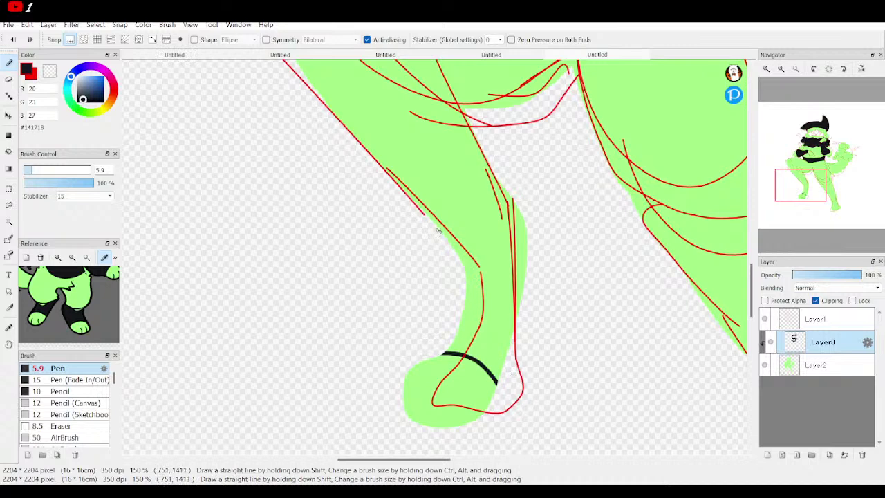
drag(435, 223, 494, 182)
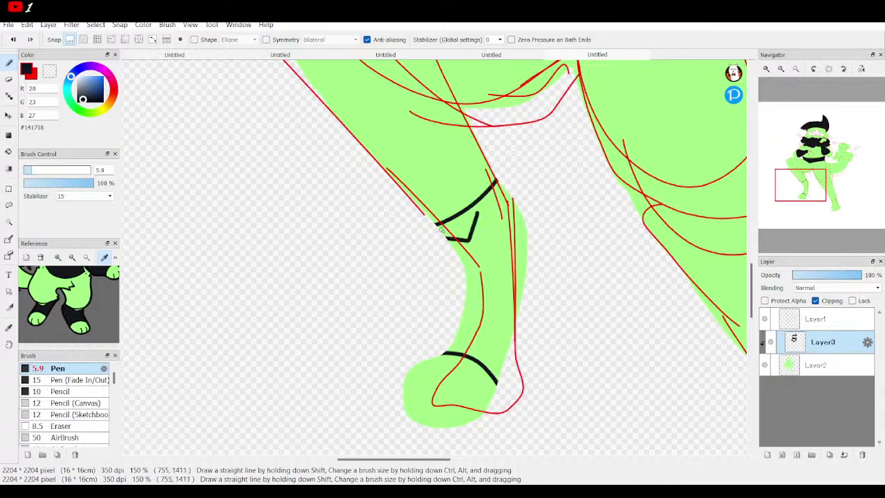
drag(445, 228, 474, 214)
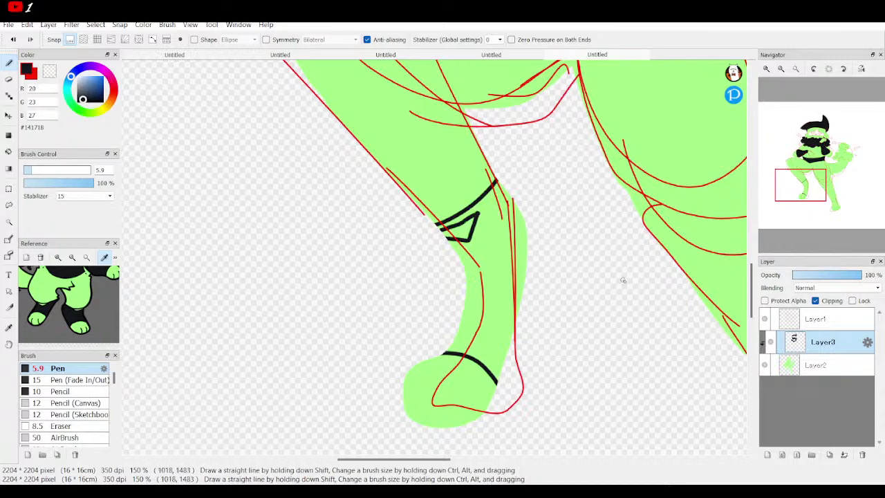
Step: Hide the sketch and outline the matching sock marking on the straight leg, with a curved upper edge, ankle curve and triangular notch
drag(800, 187, 823, 205)
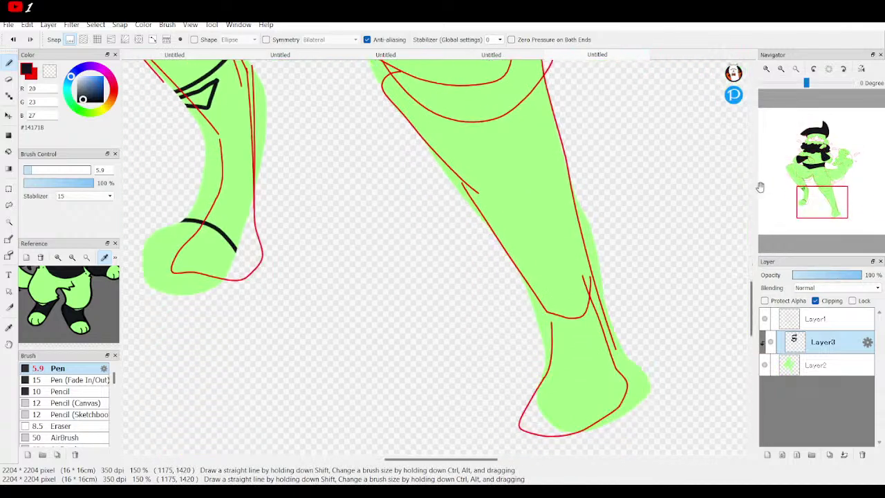
click(764, 318)
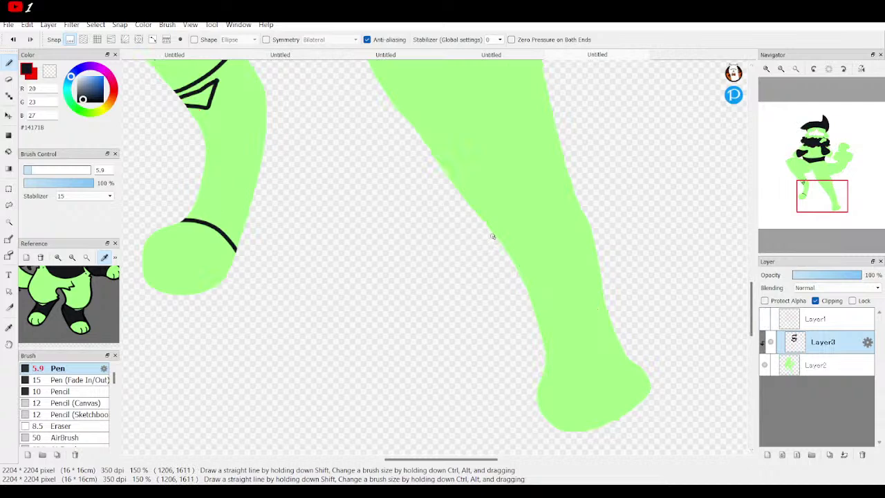
drag(492, 236, 586, 219)
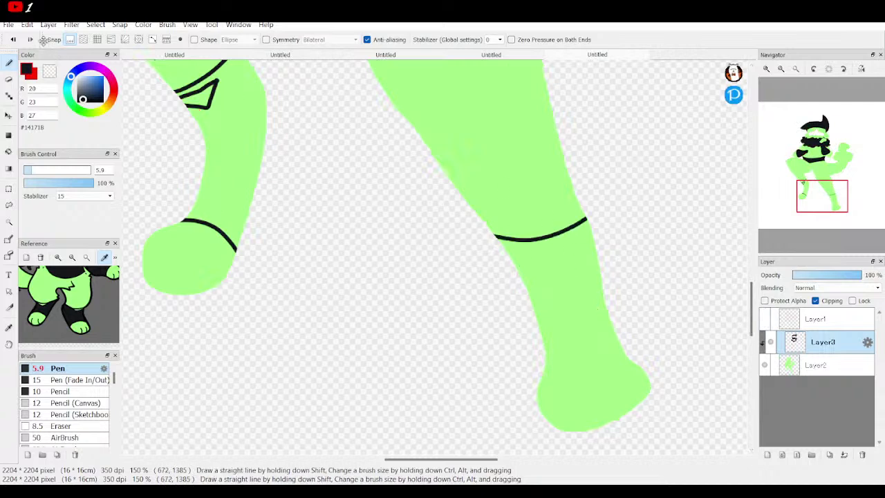
click(13, 40)
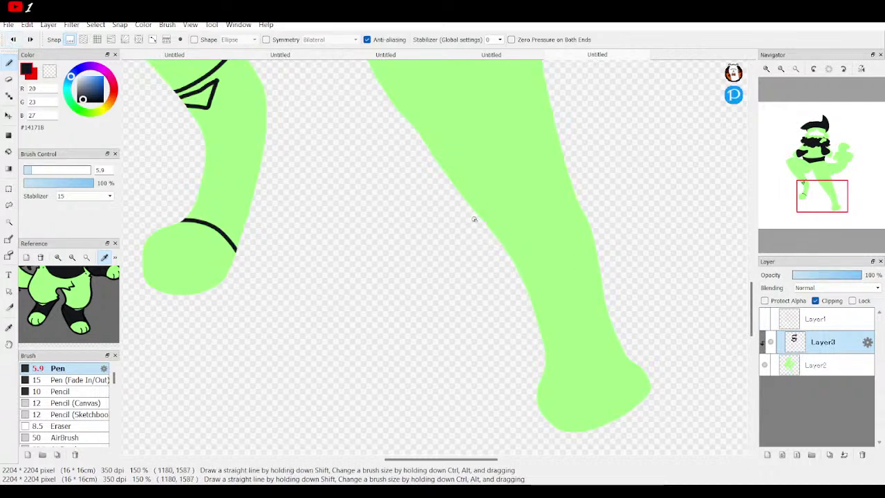
drag(477, 219, 566, 167)
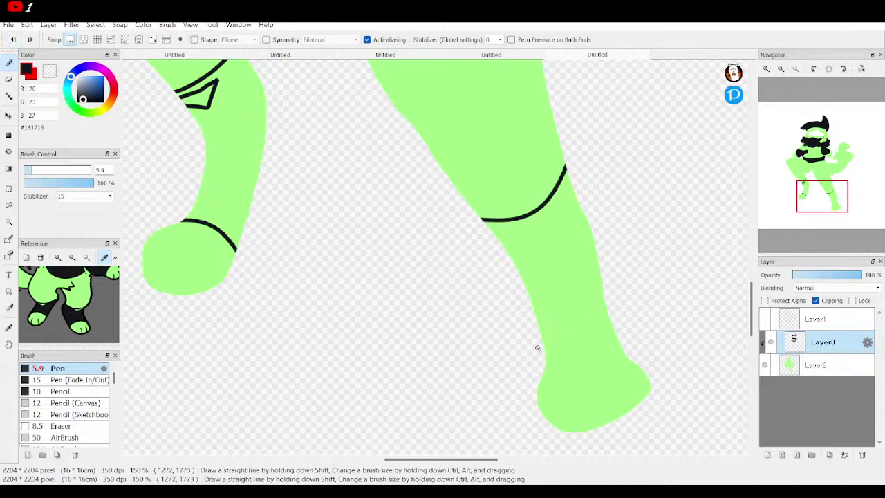
drag(544, 363, 618, 338)
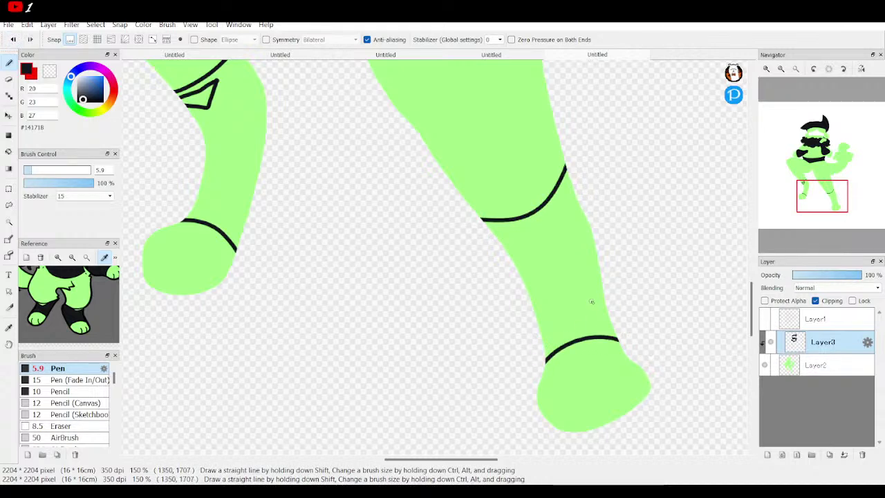
mouse_move(516, 230)
mouse_down()
mouse_move(549, 223)
mouse_move(559, 206)
mouse_move(551, 239)
mouse_move(512, 236)
mouse_up()
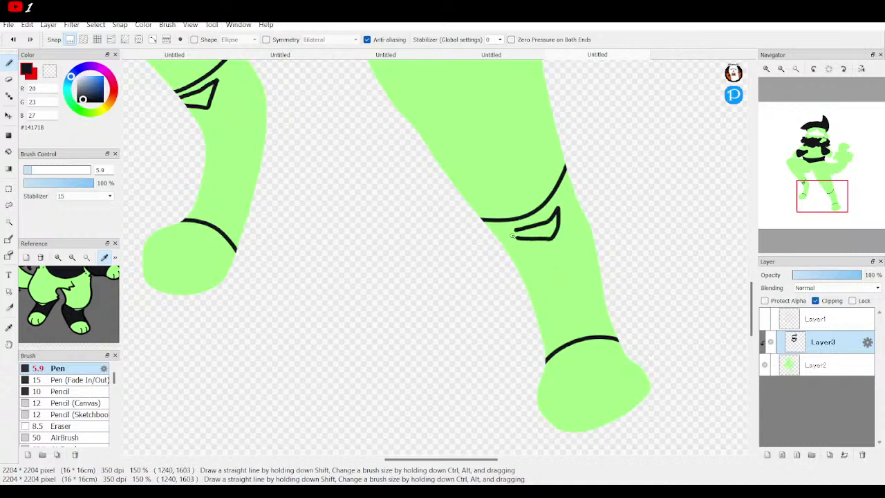
Step: Bucket-fill the sock markings on both lower legs with near-black, leaving the notches and feet green
key(ctrl+minus)
key(ctrl+minus)
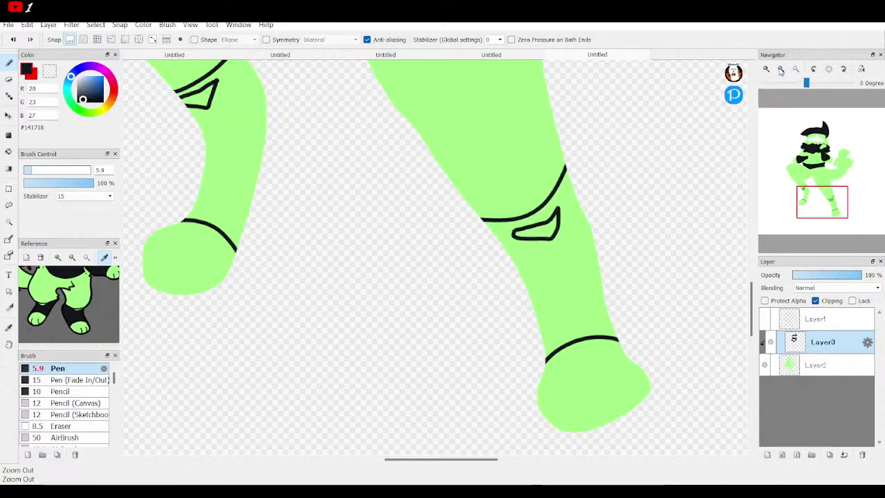
click(9, 152)
click(349, 202)
click(504, 263)
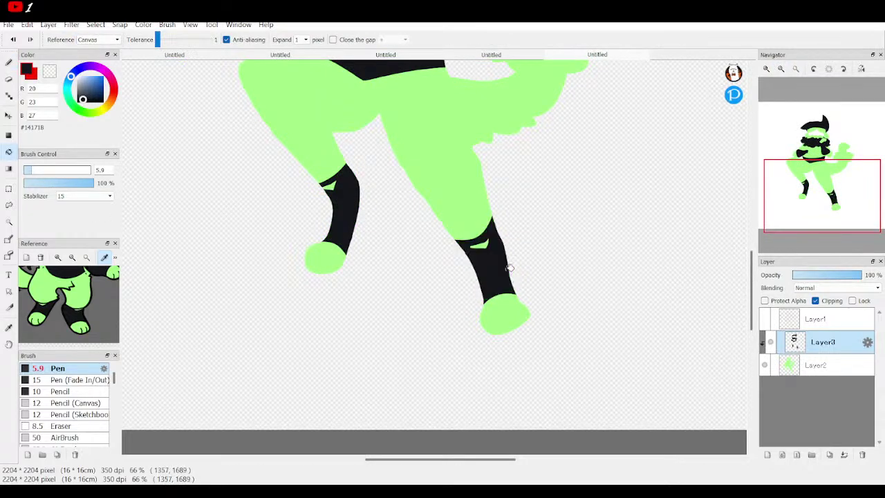
Step: Erase the stray black outline above the raised paw at the collar's upper edge
drag(874, 172, 814, 144)
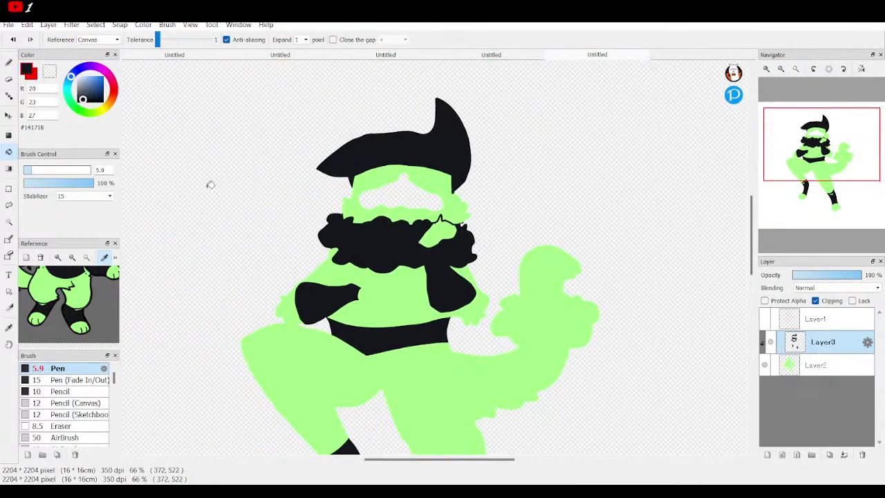
click(9, 63)
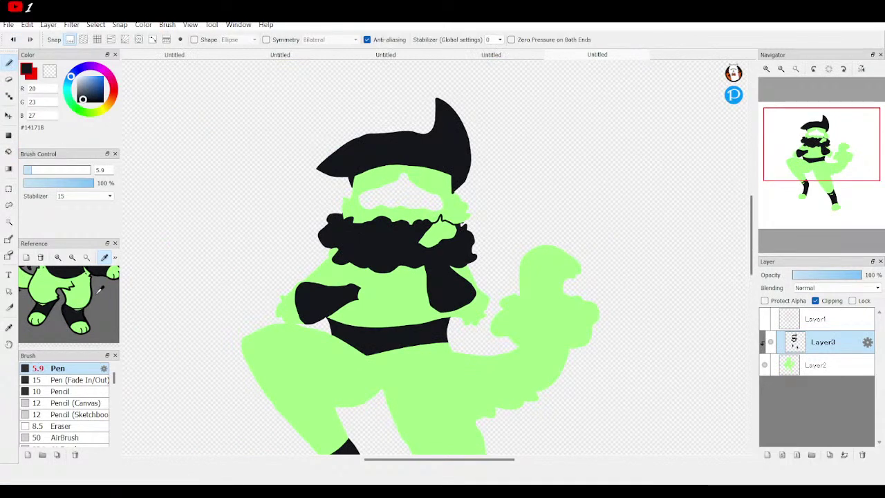
click(9, 79)
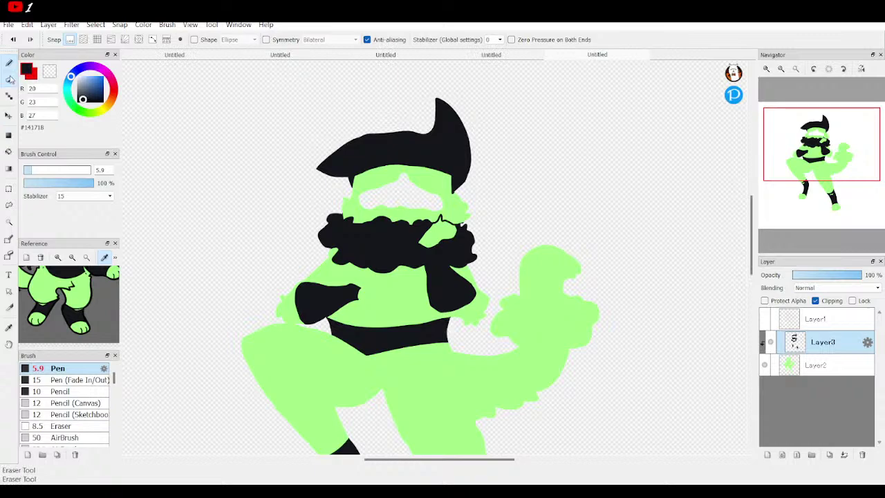
scroll(421, 298, up, 2)
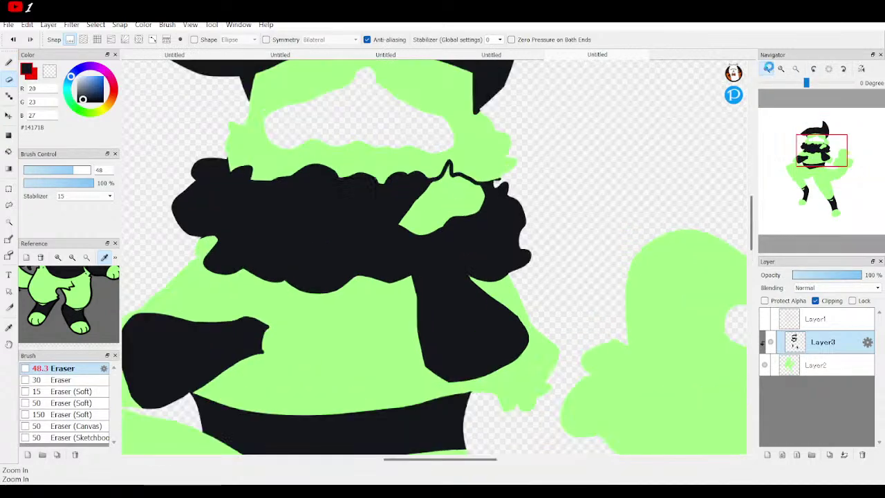
mouse_move(454, 154)
mouse_down()
mouse_move(474, 137)
mouse_move(469, 154)
mouse_move(480, 165)
mouse_move(476, 139)
mouse_move(438, 148)
mouse_up()
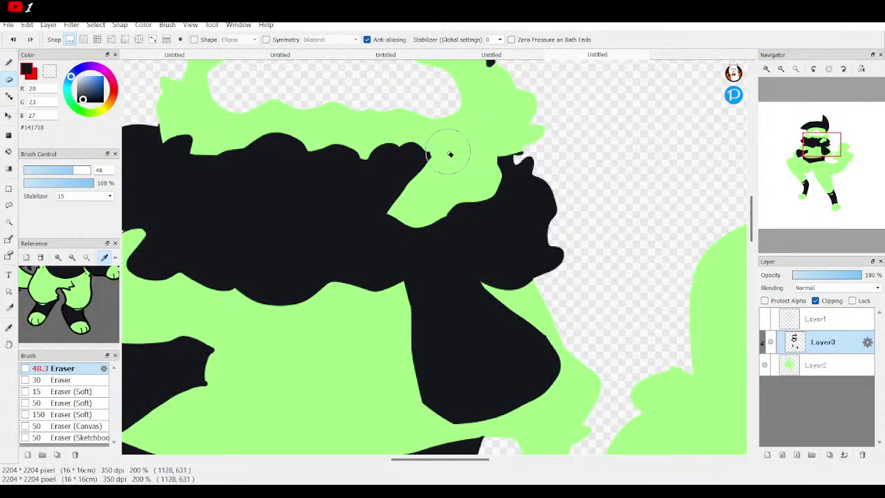
Step: Draw wavy upper and lower edges across the fluffy tail with the Pen and bucket-fill the band between them near-black
click(9, 63)
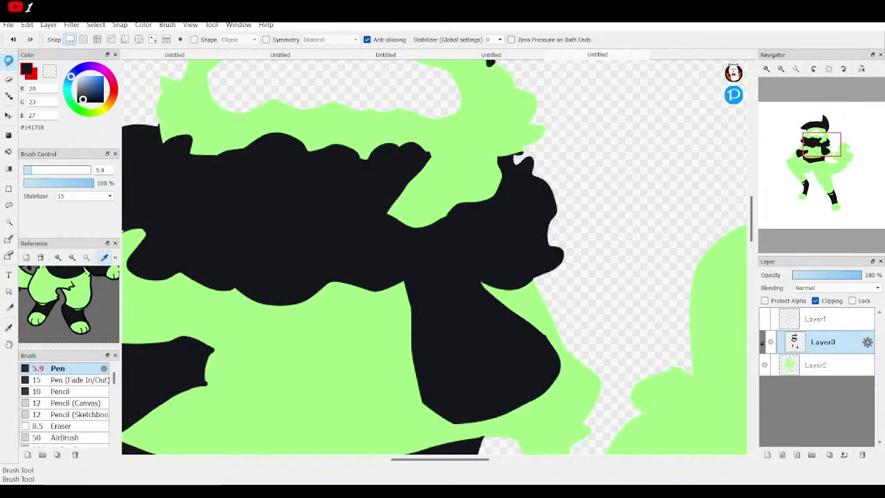
drag(802, 149, 842, 153)
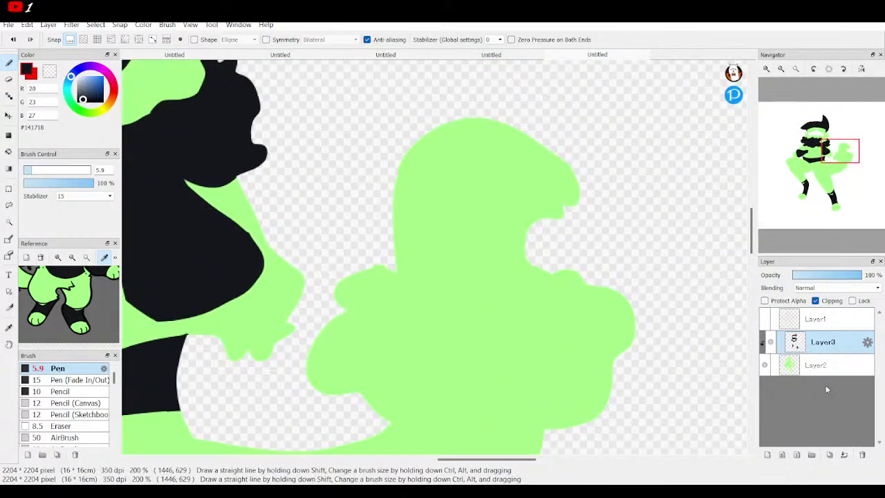
click(764, 319)
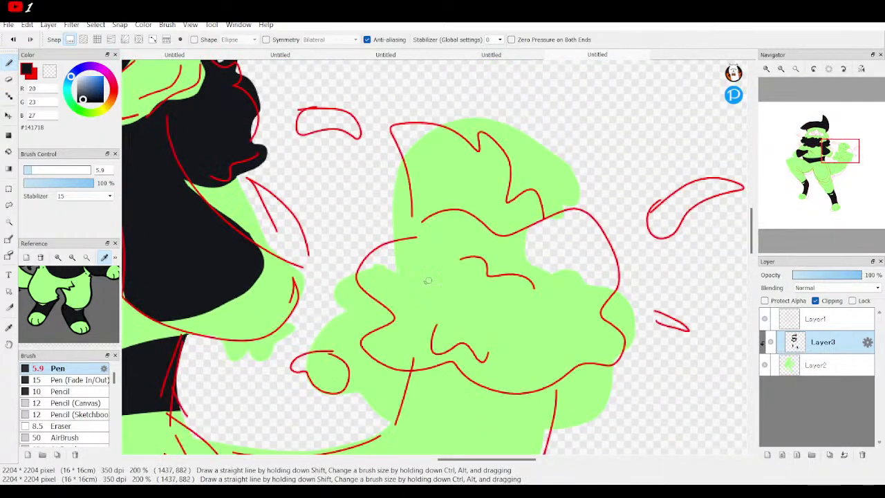
click(764, 319)
mouse_move(391, 271)
mouse_down()
mouse_move(440, 281)
mouse_move(470, 303)
mouse_move(548, 277)
mouse_up()
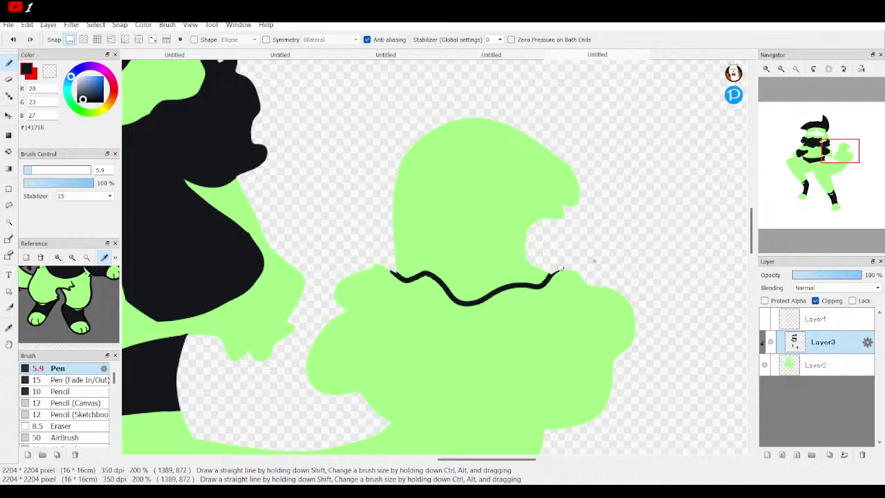
scroll(560, 268, down, 3)
scroll(561, 269, right, 2)
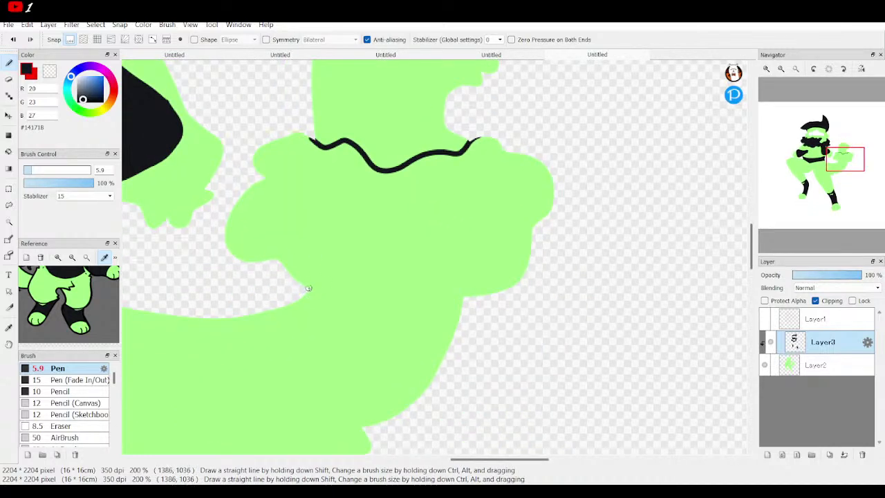
mouse_move(304, 287)
mouse_down()
mouse_move(361, 267)
mouse_move(399, 278)
mouse_move(436, 274)
mouse_move(477, 299)
mouse_up()
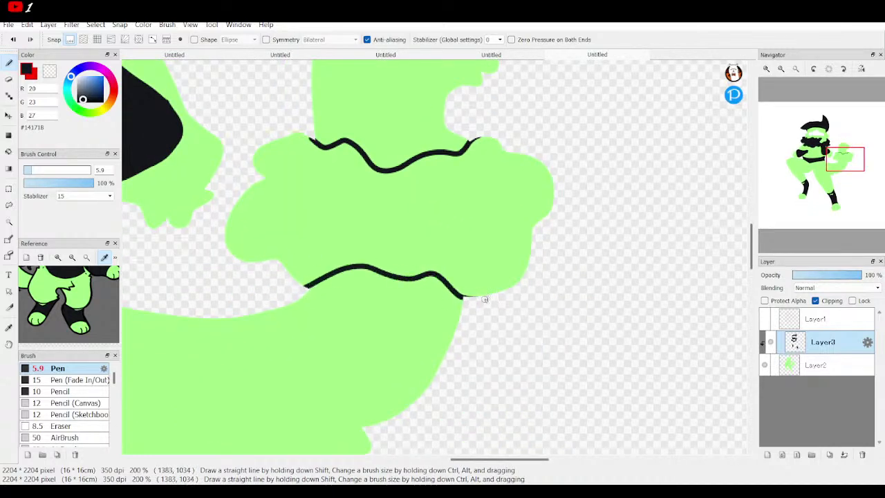
click(450, 203)
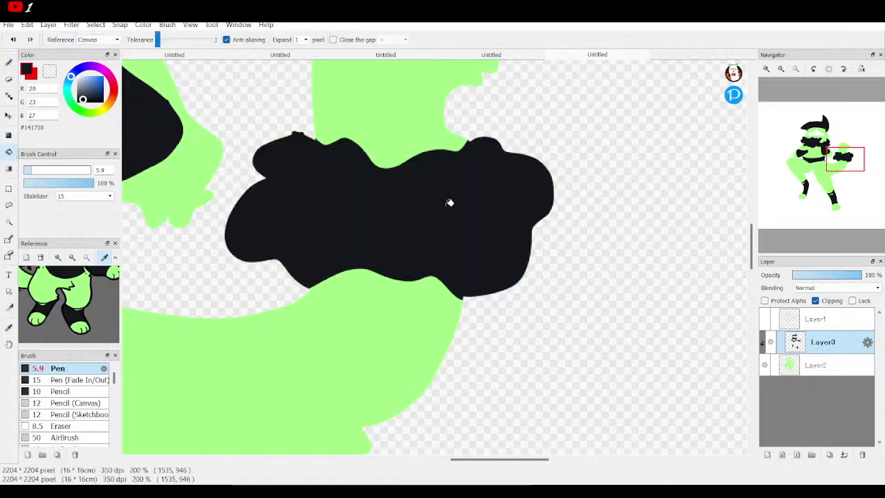
Step: Bucket-fill the empty face opening below the hat with near-black on the green base layer, Layer2
click(781, 69)
click(781, 68)
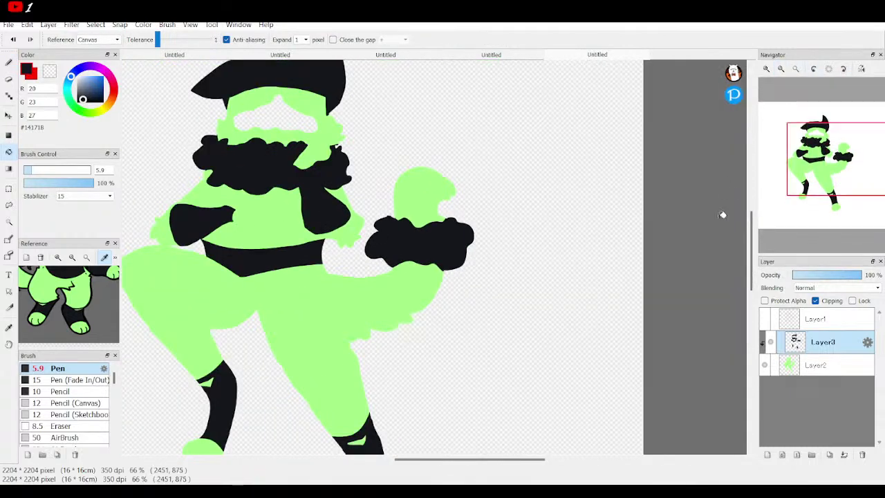
scroll(94, 297, up, 5)
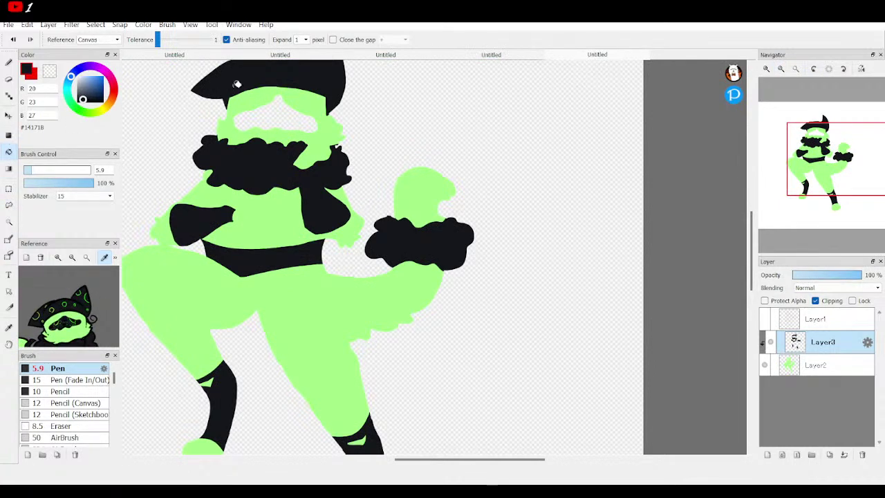
click(280, 122)
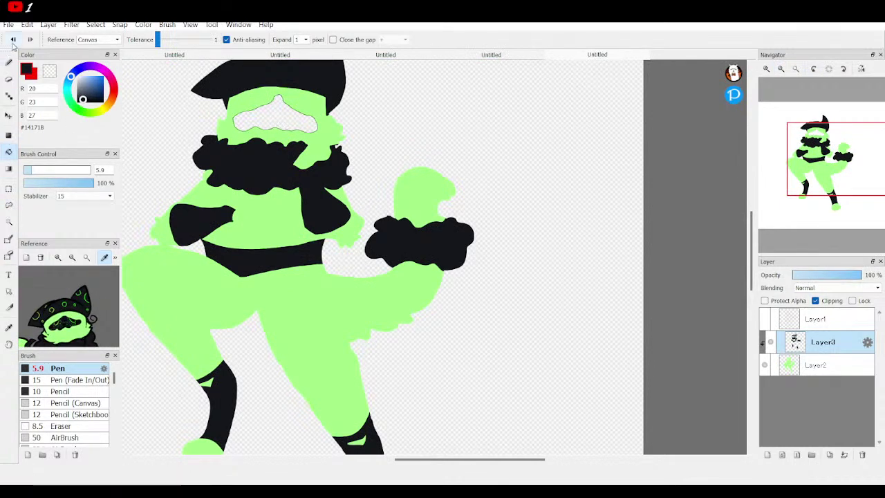
click(813, 367)
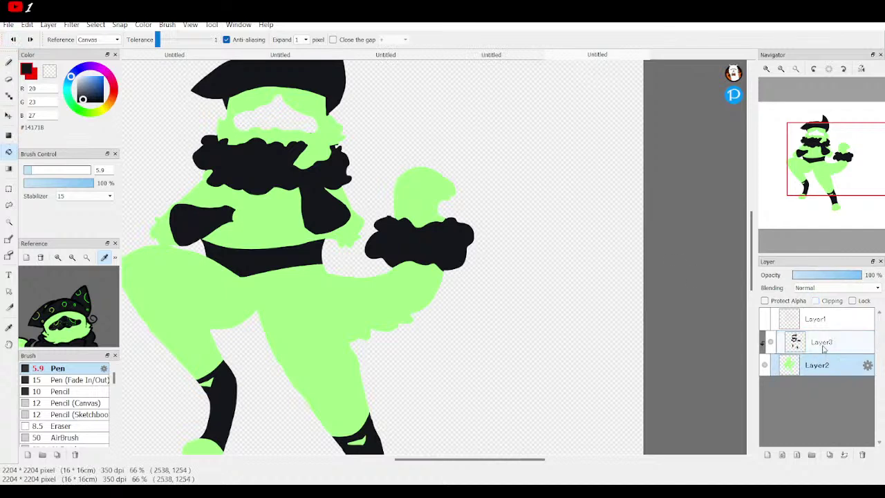
click(823, 349)
click(830, 369)
click(284, 112)
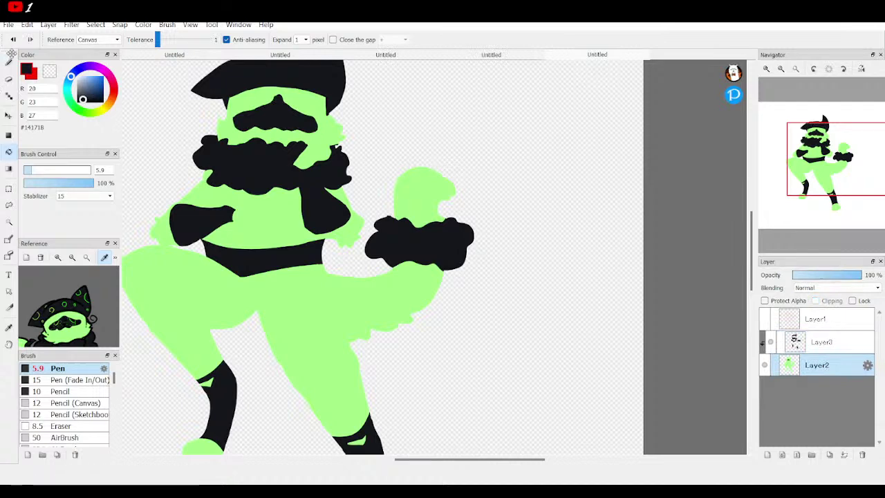
Step: Draw small near-black fluff flecks with the Pen beside the collar on the hat brim's pointed side, two above and two below
click(10, 63)
scroll(92, 307, up, 3)
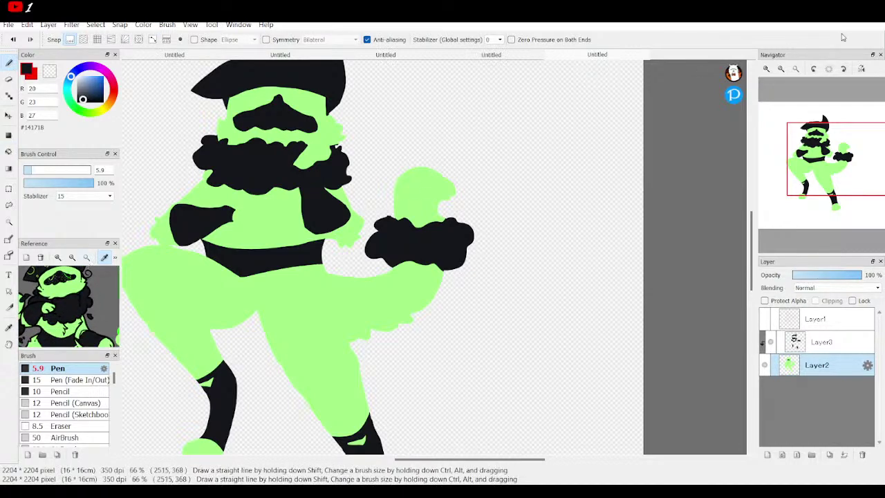
click(767, 68)
click(766, 69)
click(767, 69)
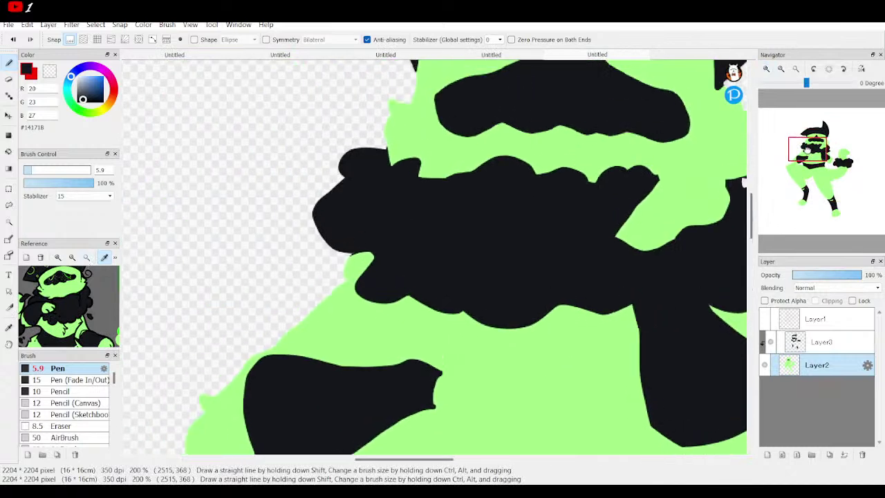
drag(827, 177, 806, 149)
mouse_move(308, 129)
mouse_down()
mouse_move(341, 131)
mouse_move(312, 134)
mouse_up()
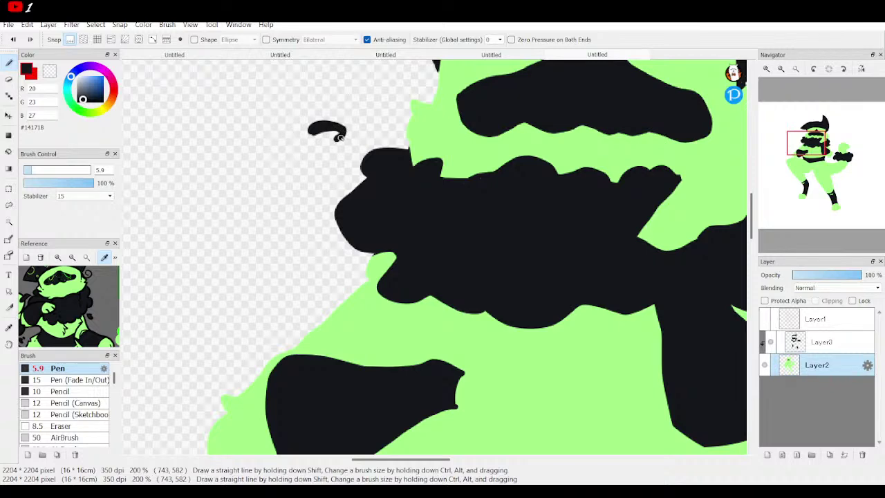
mouse_move(367, 133)
mouse_down()
mouse_move(378, 111)
mouse_move(367, 132)
mouse_up()
mouse_move(321, 231)
mouse_down()
mouse_move(326, 224)
mouse_move(294, 234)
mouse_move(314, 251)
mouse_move(328, 229)
mouse_move(307, 224)
mouse_move(297, 242)
mouse_move(317, 239)
mouse_move(299, 239)
mouse_move(292, 257)
mouse_move(325, 232)
mouse_move(297, 247)
mouse_up()
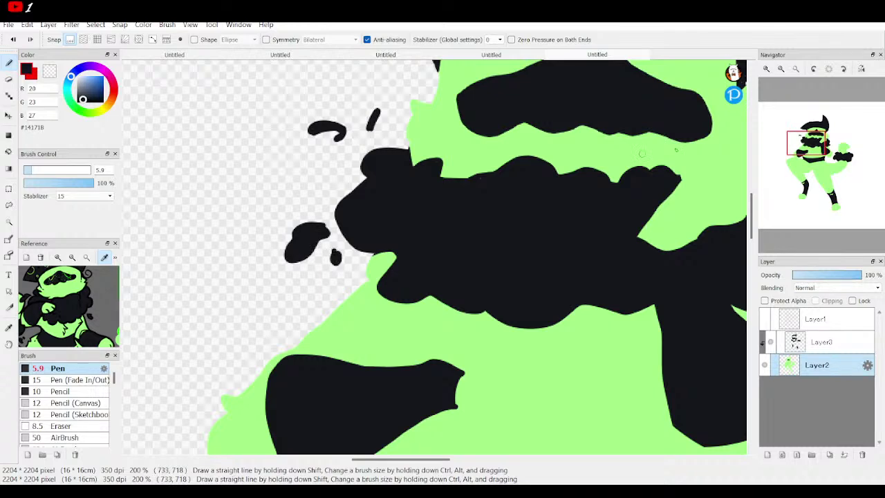
Step: Draw small near-black fluff flecks beside the collar on the tail side, including a larger two-lobed blob
scroll(487, 199, right, 6)
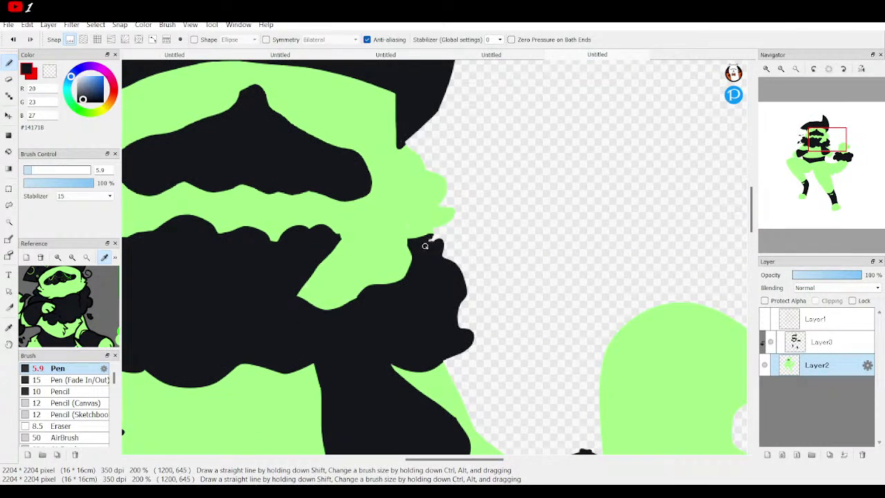
mouse_move(467, 248)
mouse_down()
mouse_move(485, 239)
mouse_move(473, 247)
mouse_up()
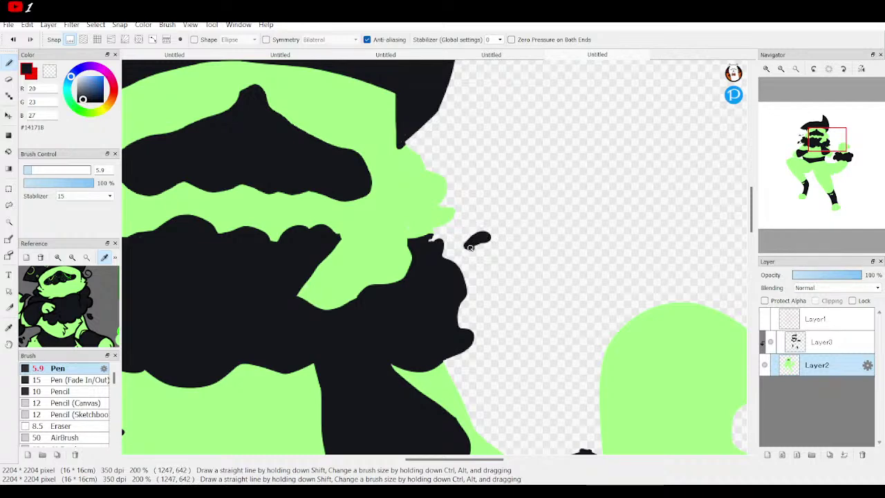
mouse_move(490, 302)
mouse_down()
mouse_move(515, 296)
mouse_move(503, 315)
mouse_move(492, 301)
mouse_move(493, 311)
mouse_move(512, 305)
mouse_up()
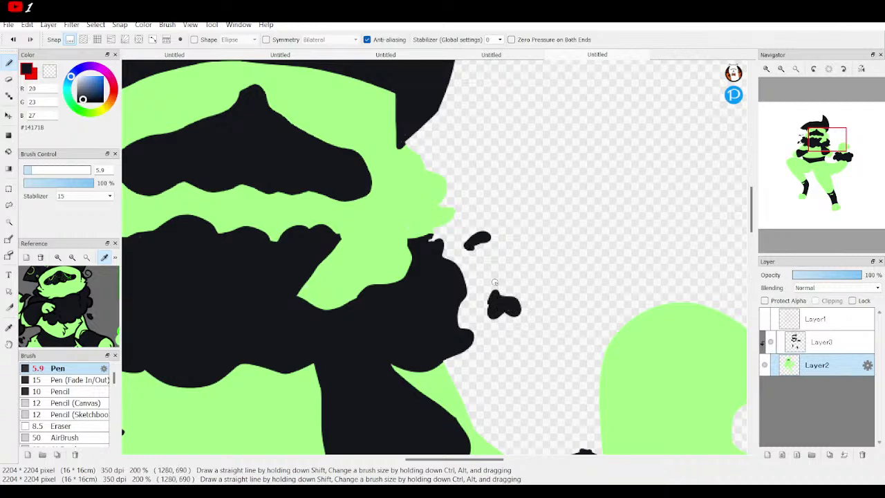
mouse_move(489, 276)
mouse_down()
mouse_move(476, 293)
mouse_move(494, 276)
mouse_up()
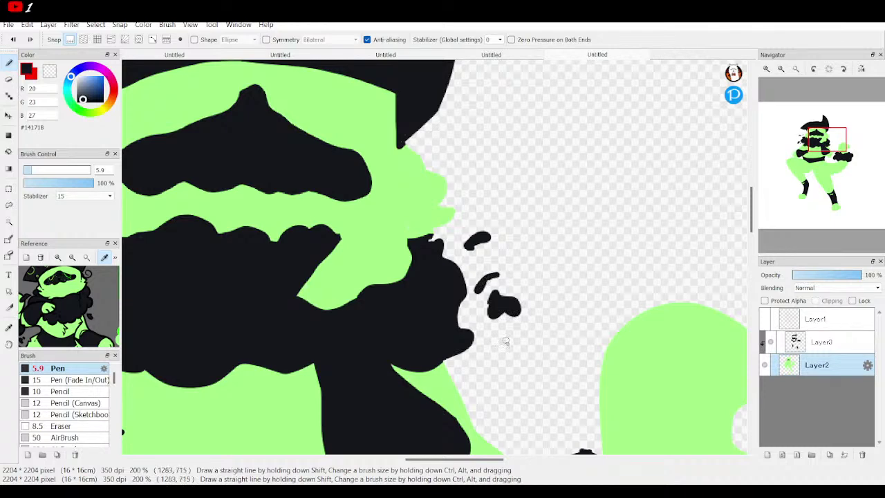
Step: Draw near-black fluff flecks around the tail's dark band and bucket-fill the two larger outlined ones
mouse_move(790, 192)
mouse_down()
mouse_move(826, 135)
mouse_move(819, 158)
mouse_move(842, 161)
mouse_up()
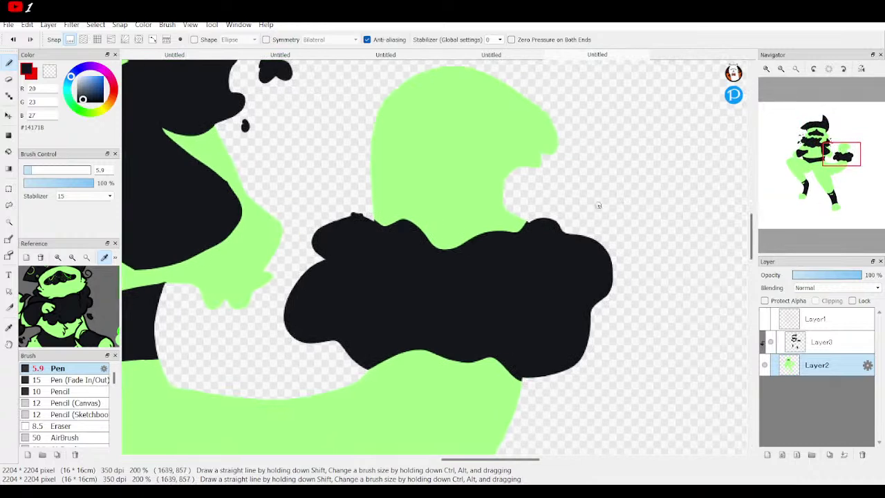
mouse_move(596, 206)
mouse_down()
mouse_move(640, 205)
mouse_move(593, 211)
mouse_move(629, 234)
mouse_move(620, 230)
mouse_up()
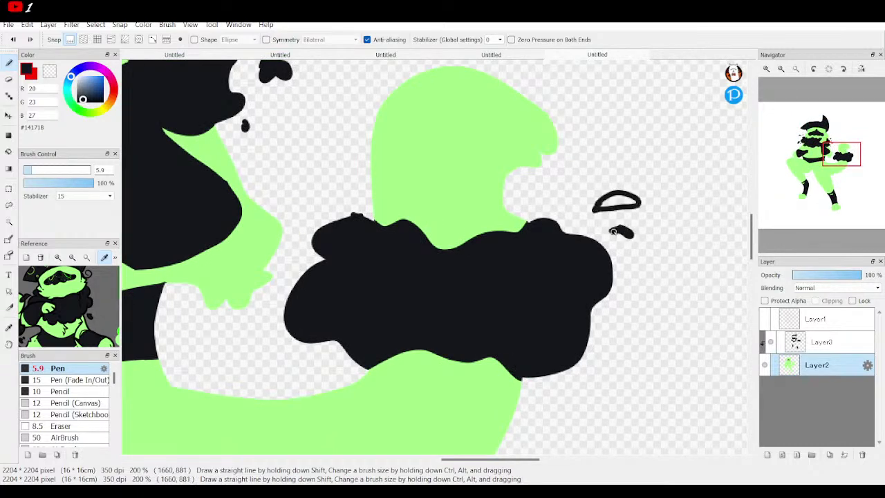
mouse_move(330, 209)
mouse_down()
mouse_move(311, 199)
mouse_move(338, 208)
mouse_up()
mouse_move(276, 339)
mouse_down()
mouse_move(284, 369)
mouse_move(301, 364)
mouse_move(273, 339)
mouse_up()
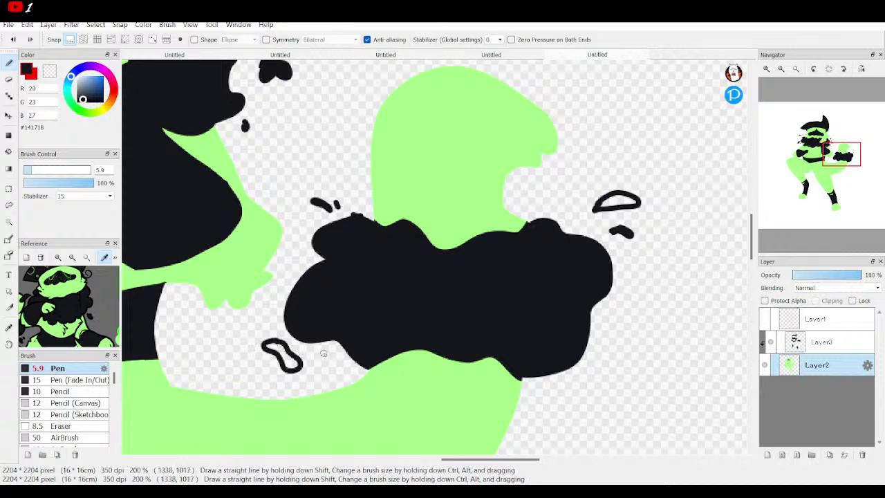
drag(323, 355, 329, 361)
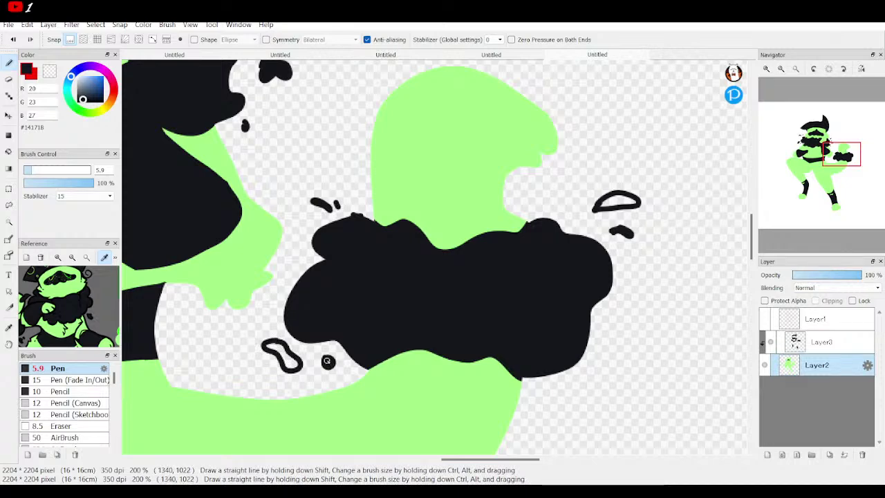
key(g)
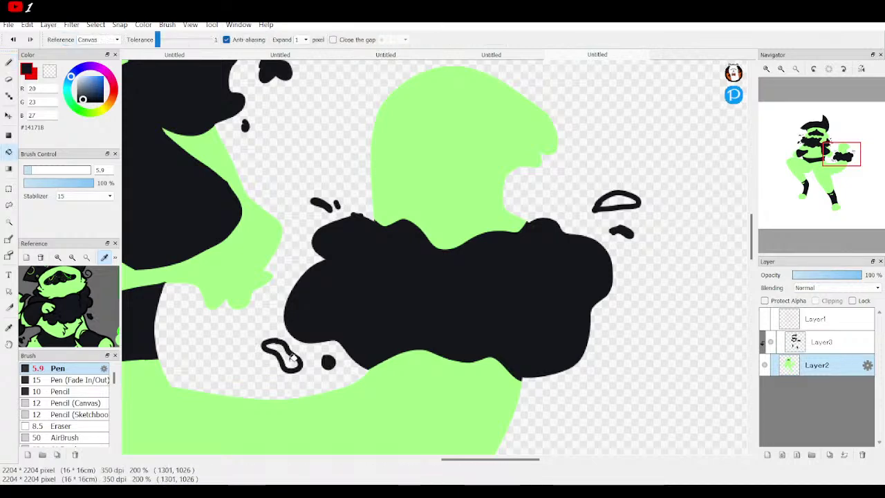
click(292, 358)
click(622, 201)
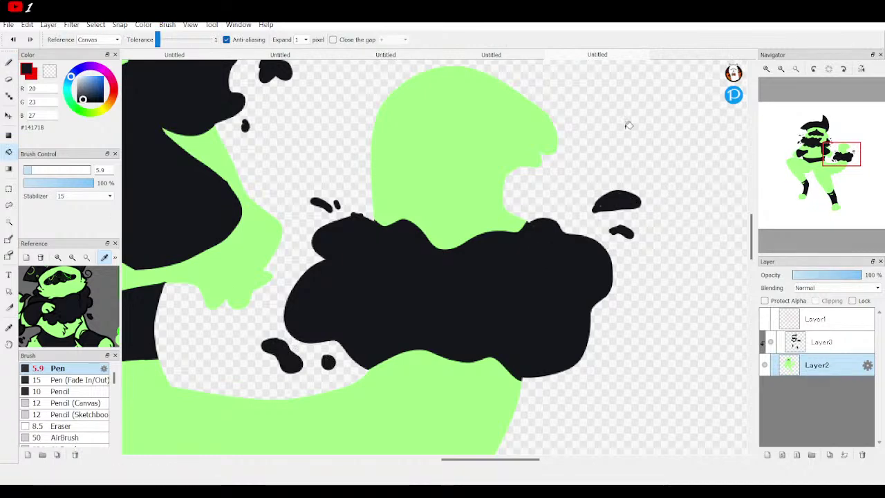
Step: Show the sketch layer again and pick the bright green (R 43, G 239, B 18) from the reference's face markings
key(p)
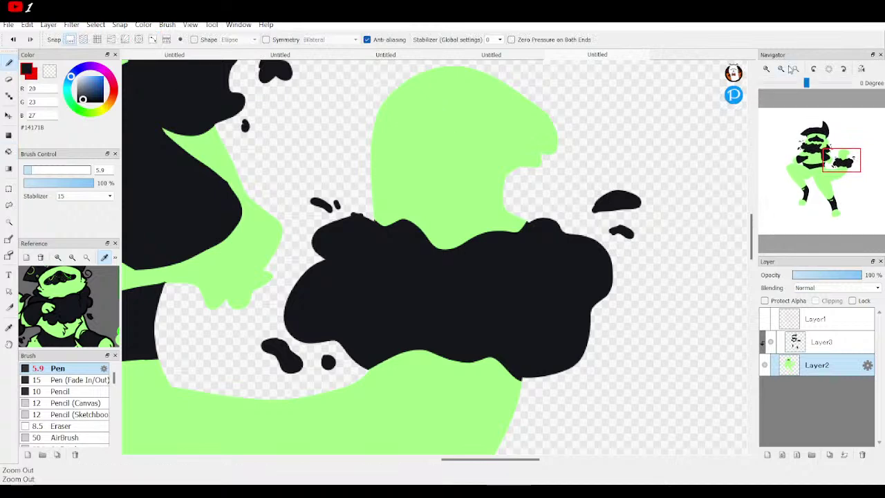
key(ctrl+0)
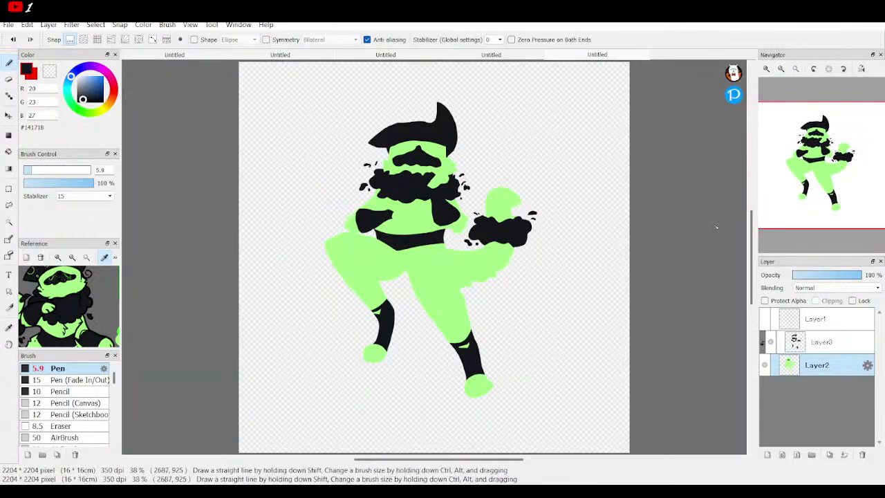
click(765, 319)
click(816, 319)
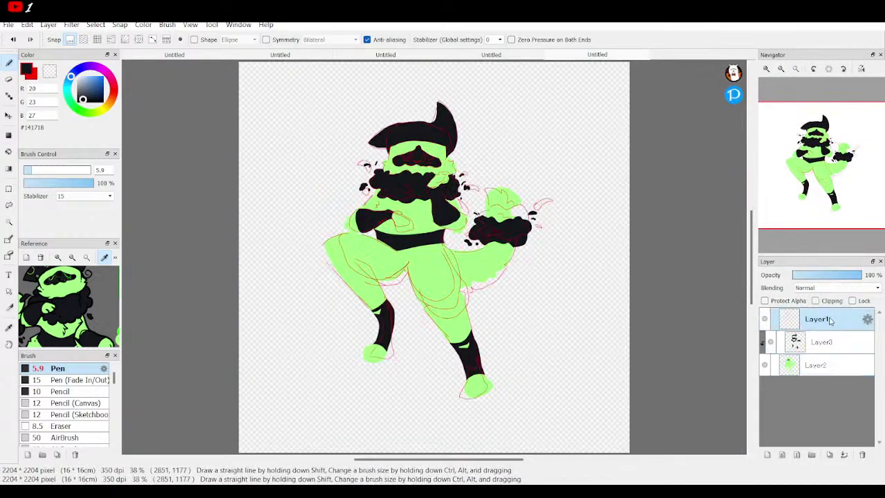
click(823, 341)
click(819, 365)
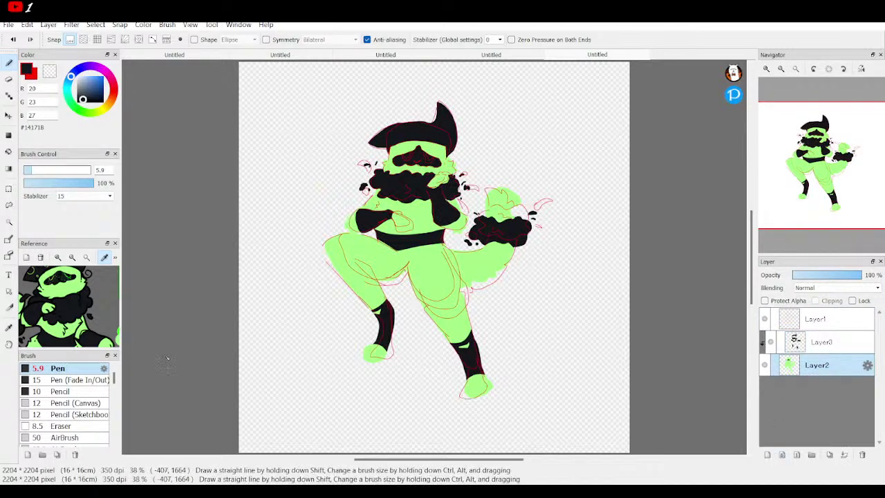
scroll(109, 269, down, 2)
scroll(109, 269, up, 3)
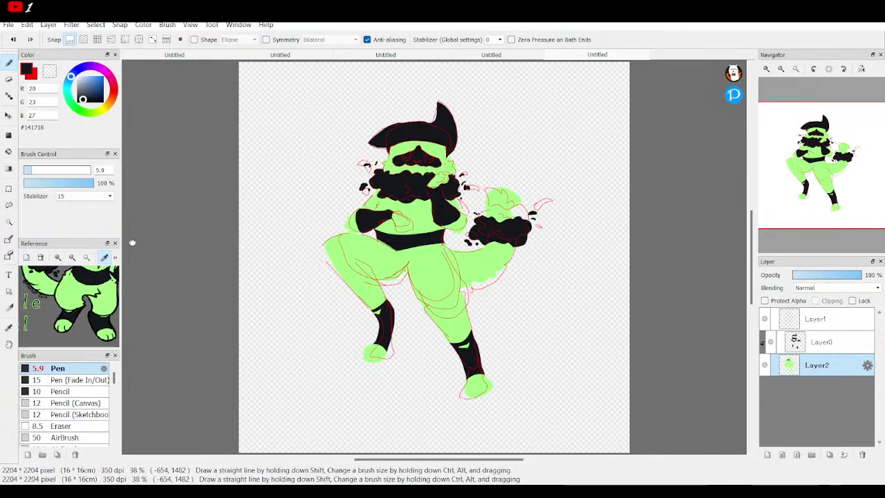
drag(101, 322, 101, 330)
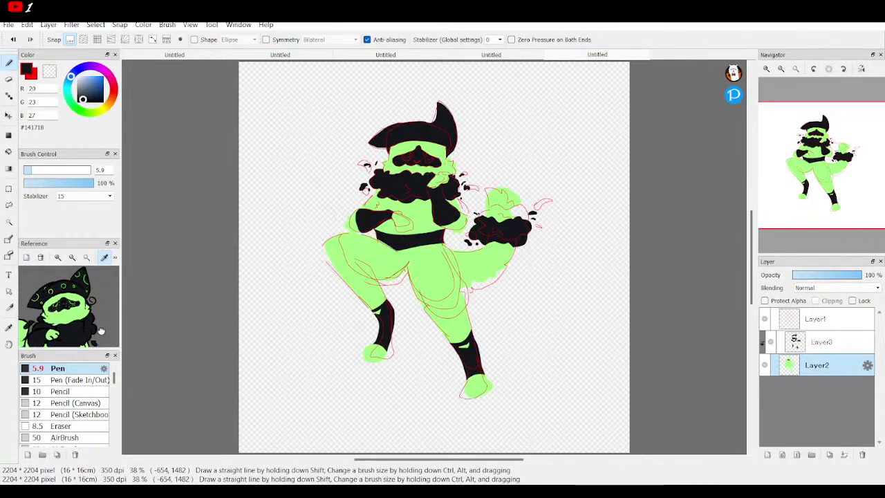
click(55, 261)
click(55, 261)
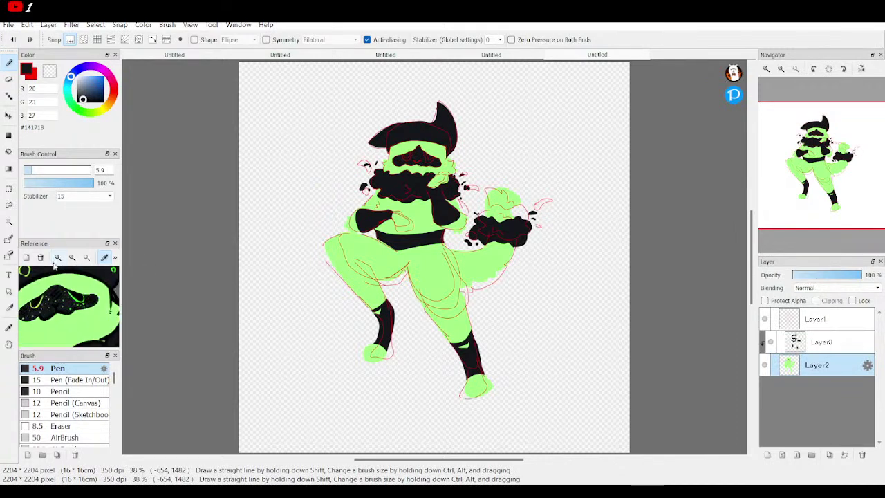
click(66, 304)
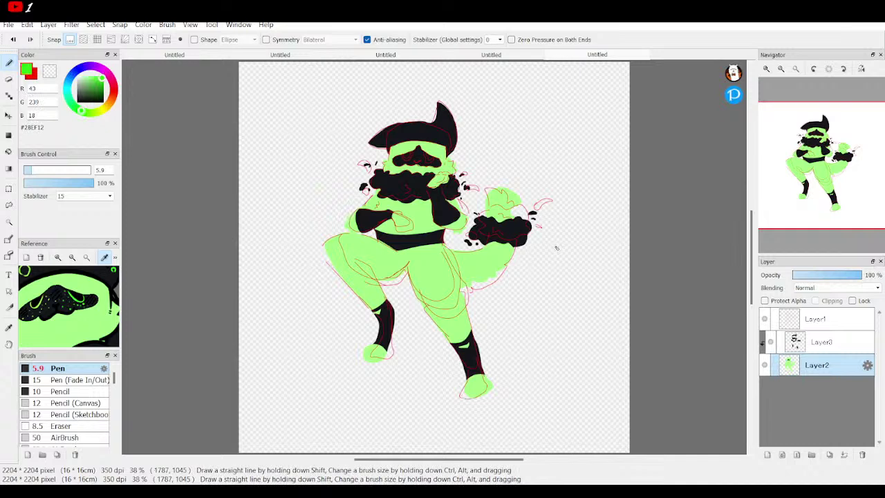
Step: Add a new layer above the black markings layer, Layer3, and clip it to the base
click(767, 454)
drag(823, 364, 823, 340)
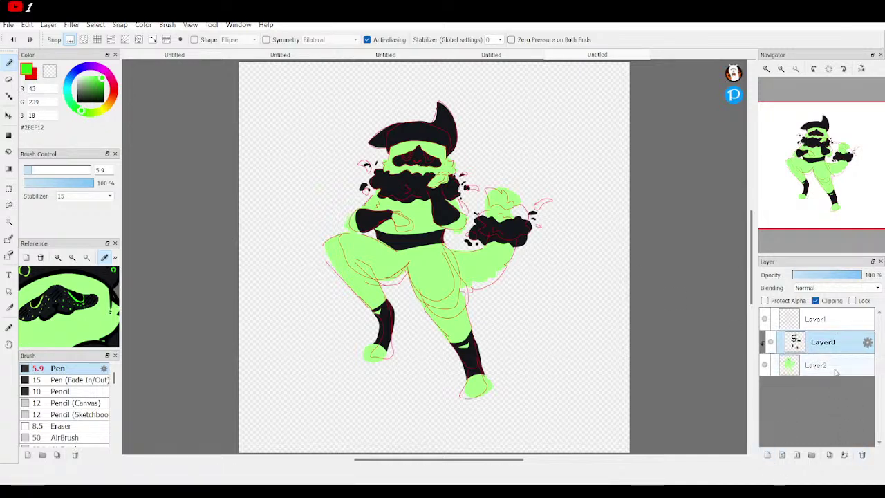
click(815, 301)
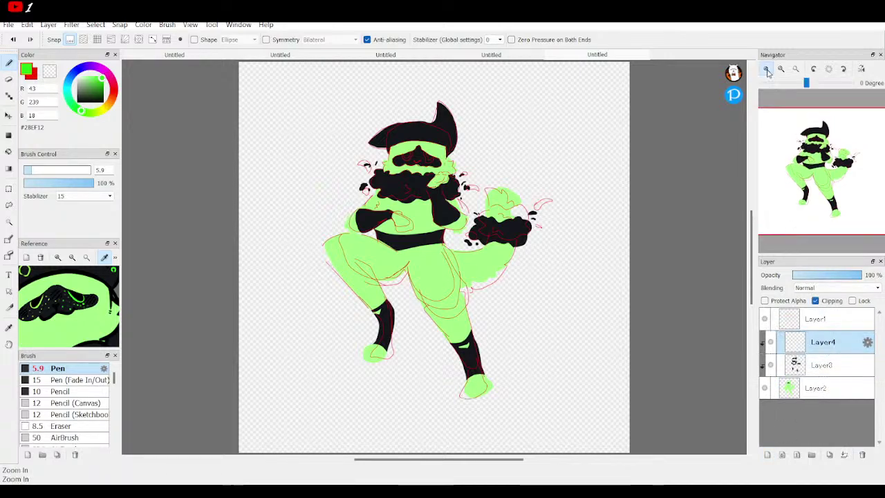
Step: Draw bright green ring marks on the hat with the Pen: a small one near the brim and a larger one near the crown
scroll(829, 166, up, 8)
drag(827, 168, 818, 128)
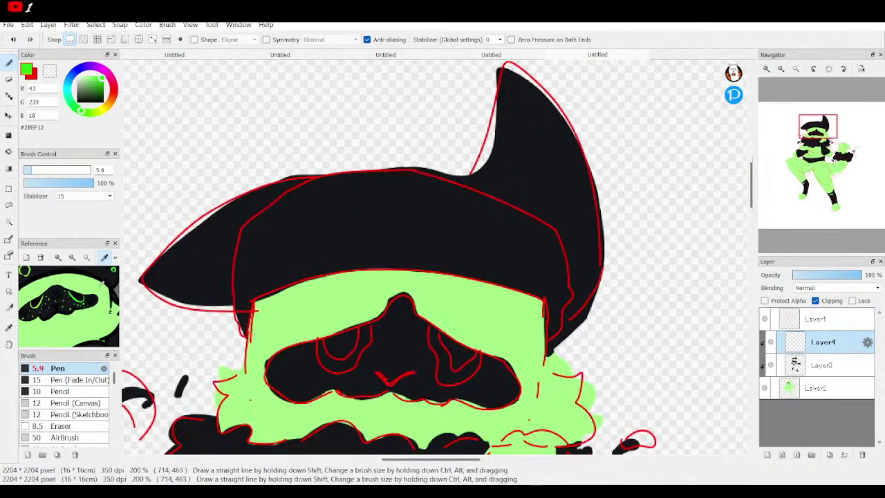
drag(97, 292, 141, 318)
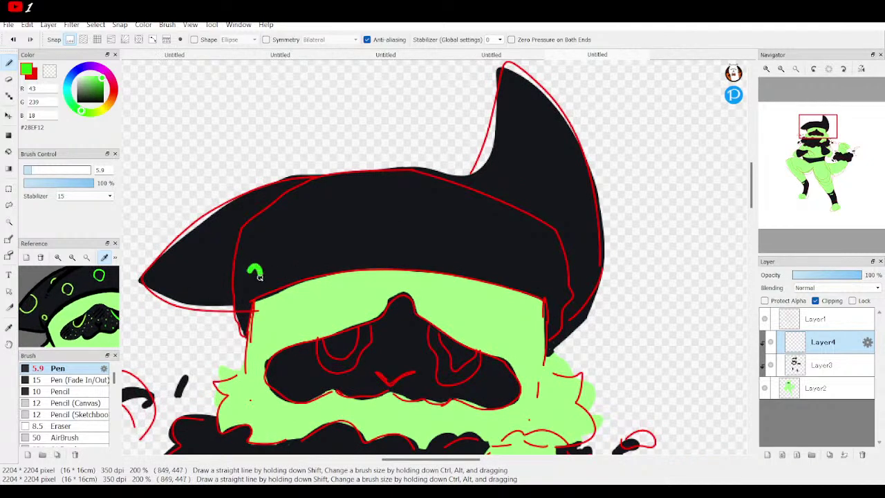
mouse_move(323, 199)
mouse_down()
mouse_move(335, 222)
mouse_move(357, 208)
mouse_move(345, 191)
mouse_up()
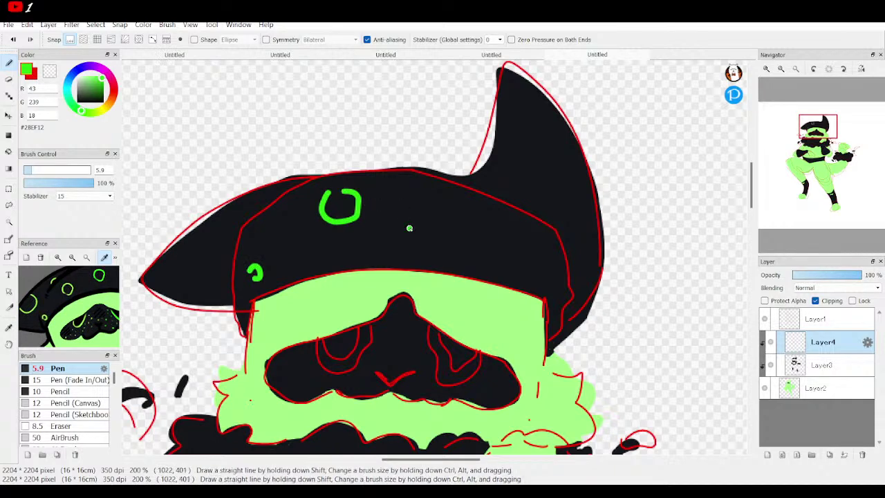
Step: Draw bright green broken rings and small spots across the front of the black hat, undoing the ring that overlaps the face
drag(409, 228, 443, 224)
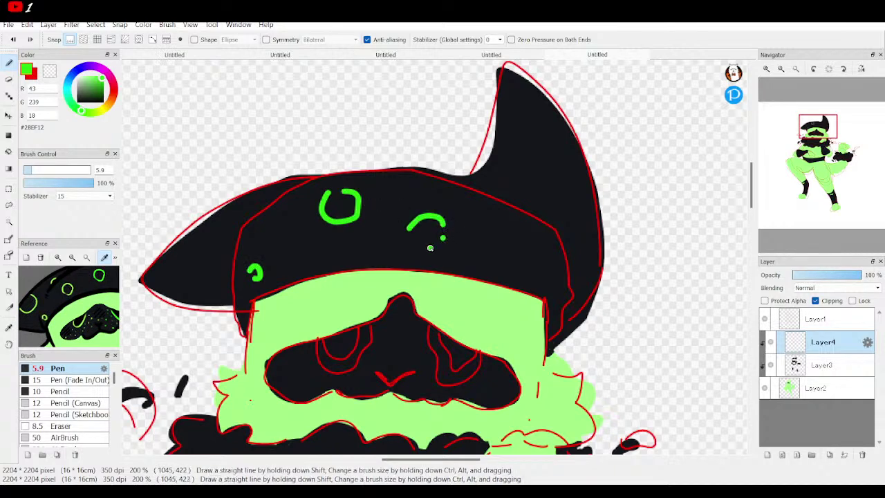
drag(417, 242, 412, 237)
drag(515, 238, 535, 251)
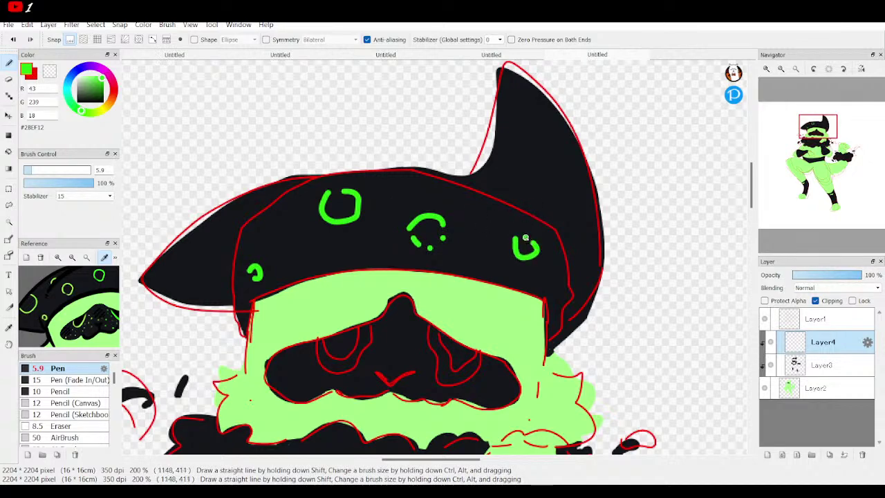
mouse_move(388, 187)
mouse_down()
mouse_move(410, 181)
mouse_move(419, 190)
mouse_move(412, 208)
mouse_up()
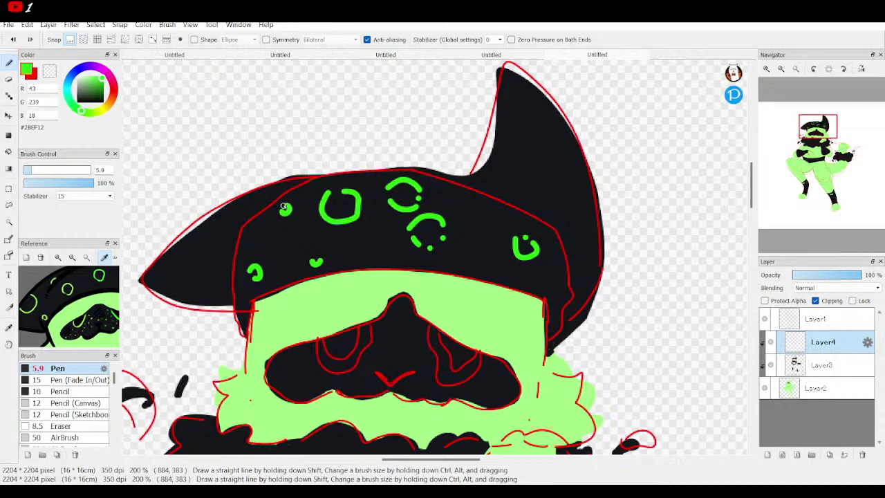
drag(501, 279, 518, 283)
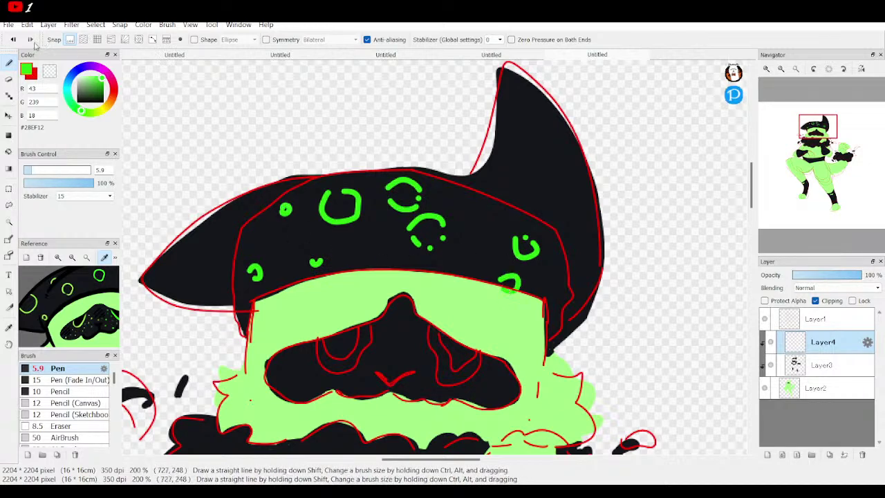
click(12, 39)
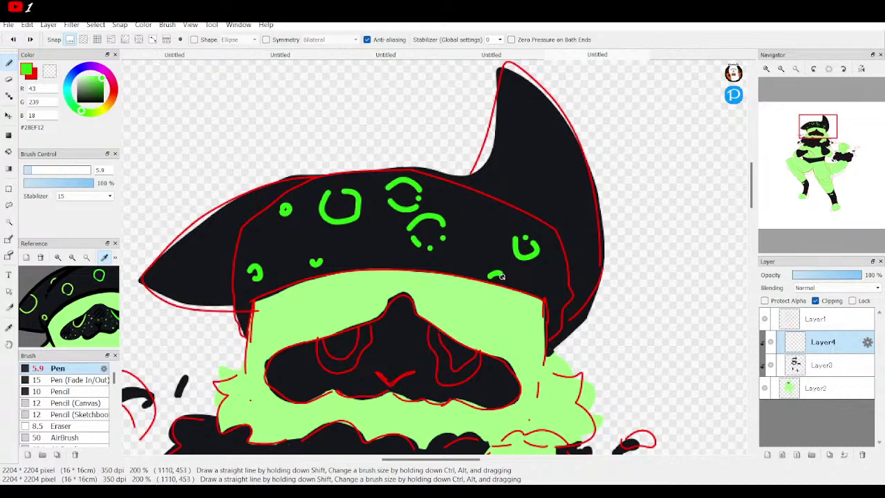
Step: Draw bright green arcs along the hat's pointed brim and outer edges, plus a broken ring on its upright tip
mouse_move(158, 255)
mouse_down()
mouse_move(183, 256)
mouse_move(206, 219)
mouse_up()
mouse_move(186, 305)
mouse_down()
mouse_move(220, 296)
mouse_move(231, 307)
mouse_up()
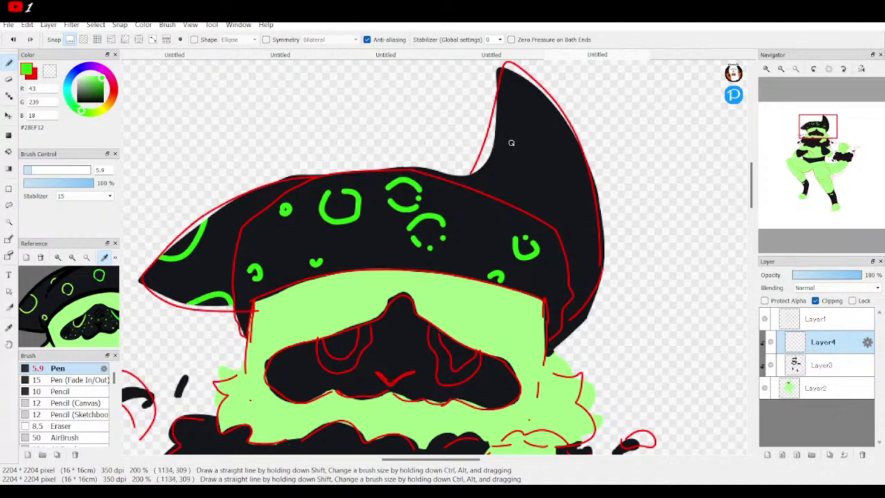
mouse_move(482, 150)
mouse_down()
mouse_move(517, 134)
mouse_move(485, 114)
mouse_up()
mouse_move(540, 177)
mouse_down()
mouse_move(542, 154)
mouse_move(566, 171)
mouse_up()
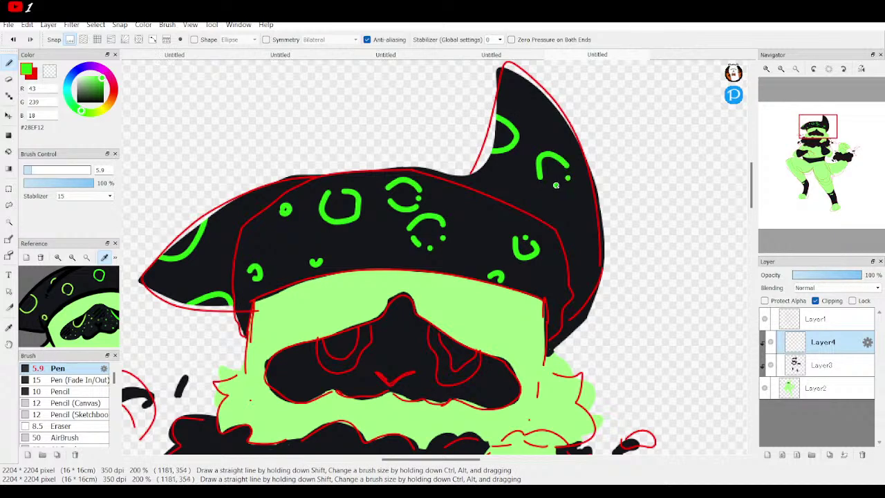
mouse_move(530, 90)
mouse_down()
mouse_move(557, 93)
mouse_move(532, 101)
mouse_move(553, 125)
mouse_up()
drag(587, 273, 595, 245)
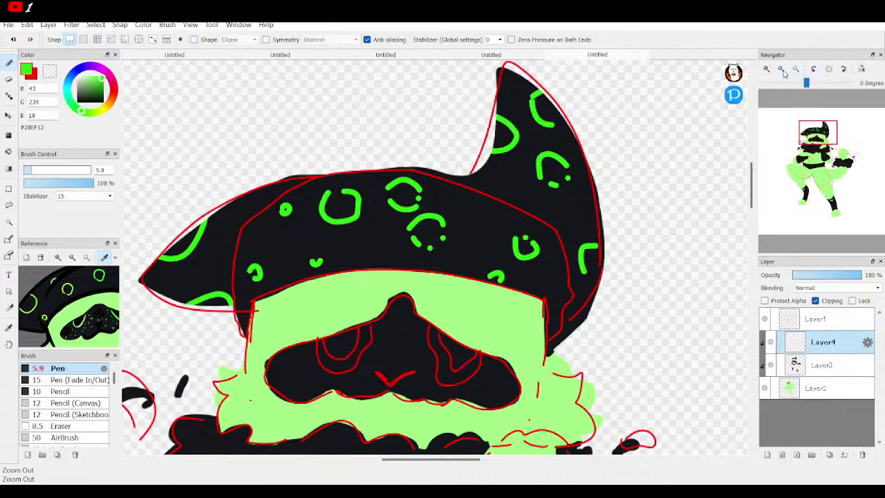
Step: Hide the red sketch on Layer1 and bring the masked face into view in the reference image
click(781, 68)
click(765, 319)
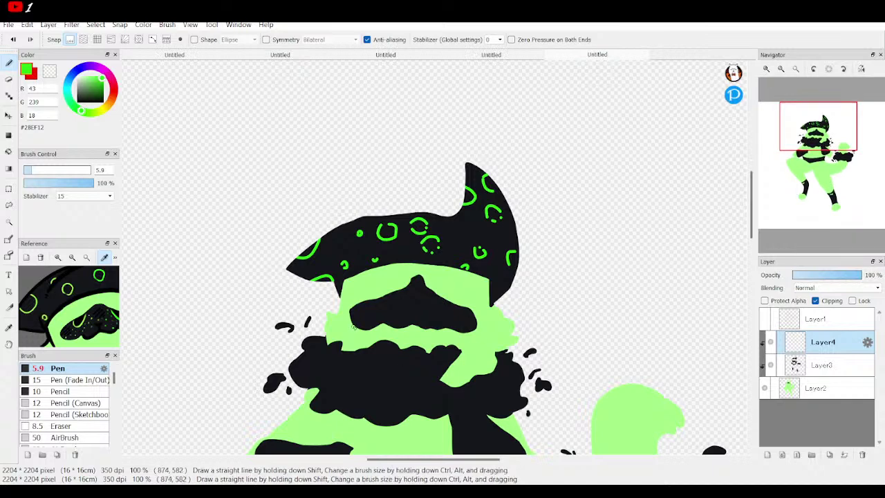
drag(92, 313, 65, 294)
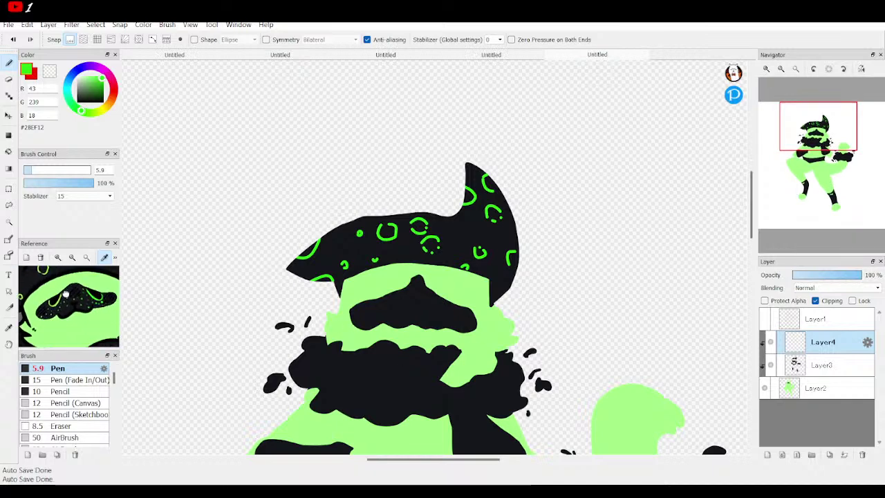
Step: On Layer2, draw two curved bright green eye shapes below the upper edge of the black mask, thickening the first one
click(826, 387)
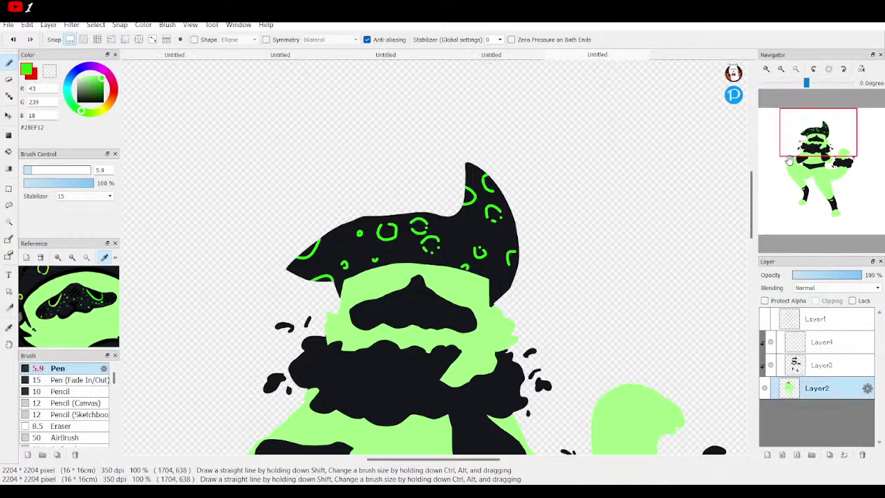
click(764, 69)
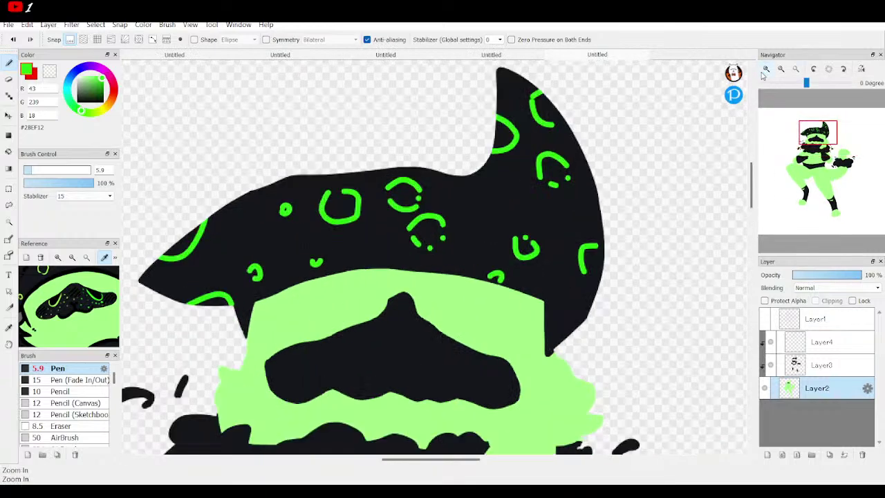
click(762, 69)
drag(815, 131, 814, 141)
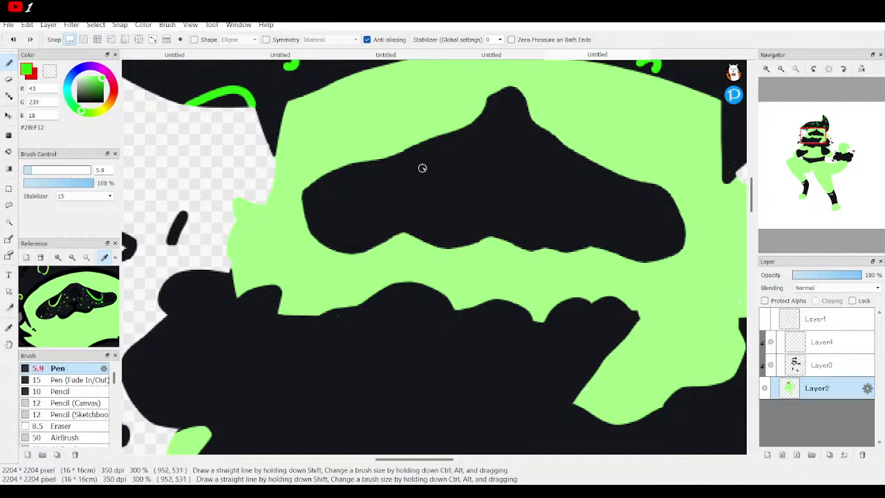
mouse_move(434, 141)
mouse_down()
mouse_move(414, 182)
mouse_move(394, 190)
mouse_move(380, 167)
mouse_up()
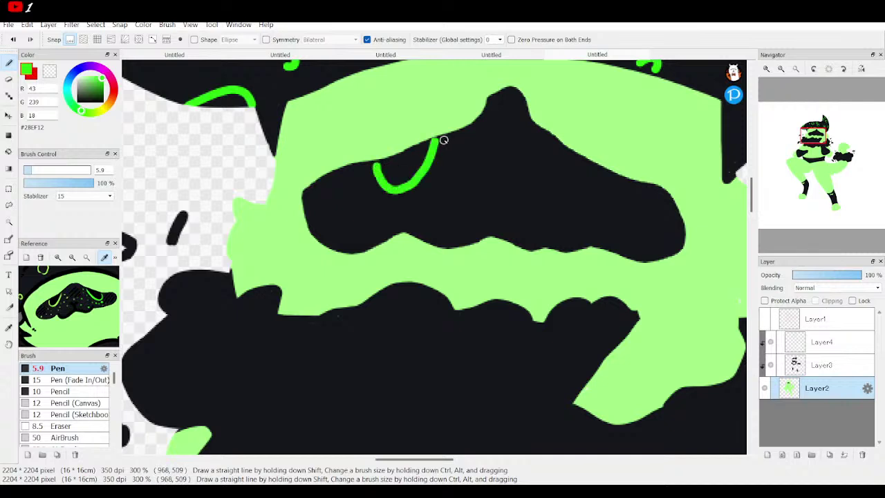
mouse_move(437, 141)
mouse_down()
mouse_move(432, 166)
mouse_move(400, 193)
mouse_move(384, 192)
mouse_move(371, 174)
mouse_up()
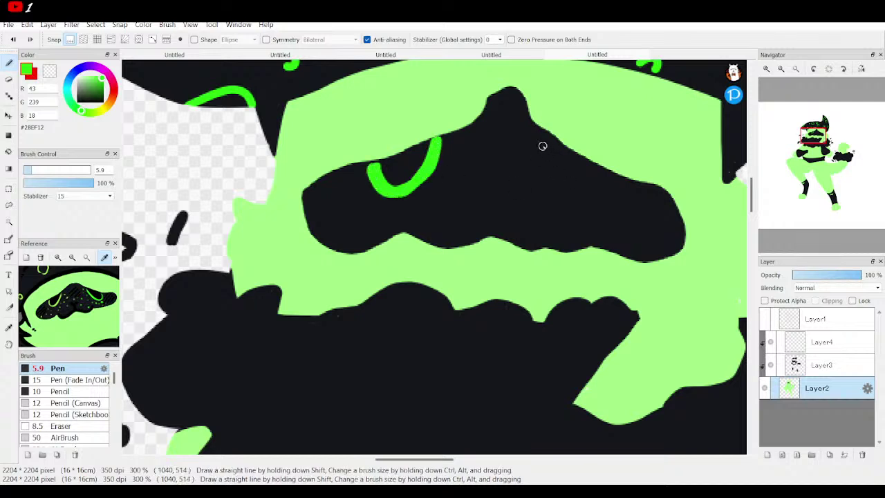
mouse_move(548, 141)
mouse_down()
mouse_move(573, 187)
mouse_move(592, 195)
mouse_move(611, 175)
mouse_move(553, 152)
mouse_up()
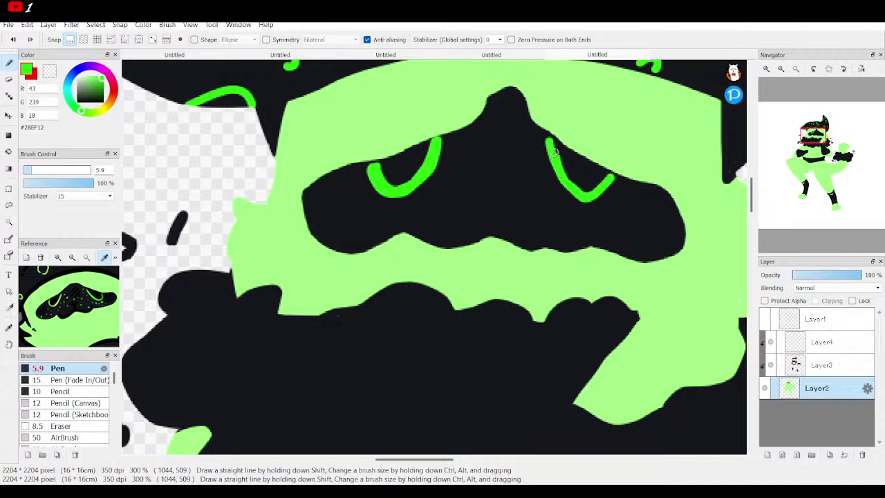
Step: Scatter bright green dots over the black mask around both eyes, adding smaller ones at brush size 3.5
click(461, 179)
click(493, 157)
click(460, 147)
click(552, 199)
click(430, 202)
click(385, 207)
click(349, 188)
click(341, 212)
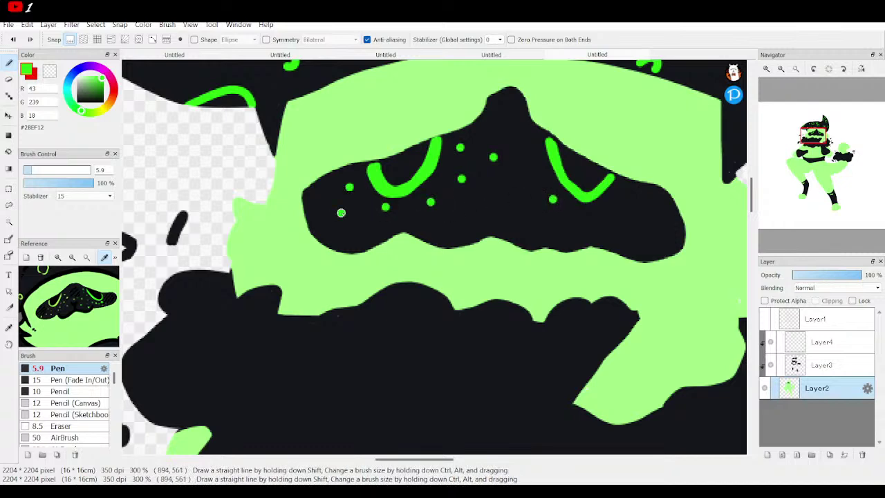
click(620, 206)
click(642, 235)
click(612, 229)
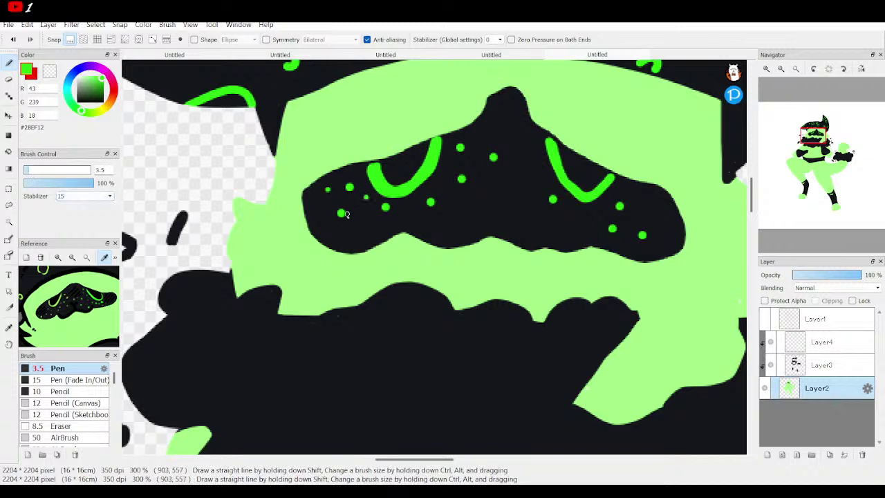
click(538, 171)
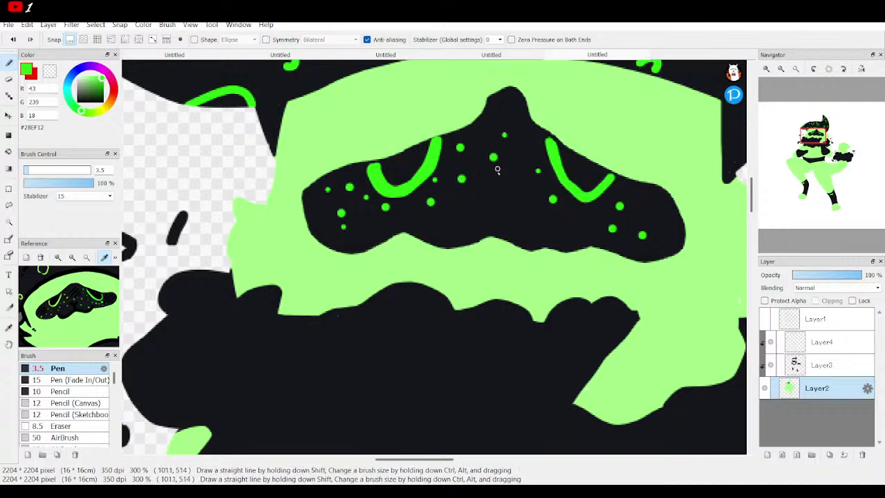
click(640, 204)
Step: Merge Layer3 and Layer4 down into Layer2
click(796, 70)
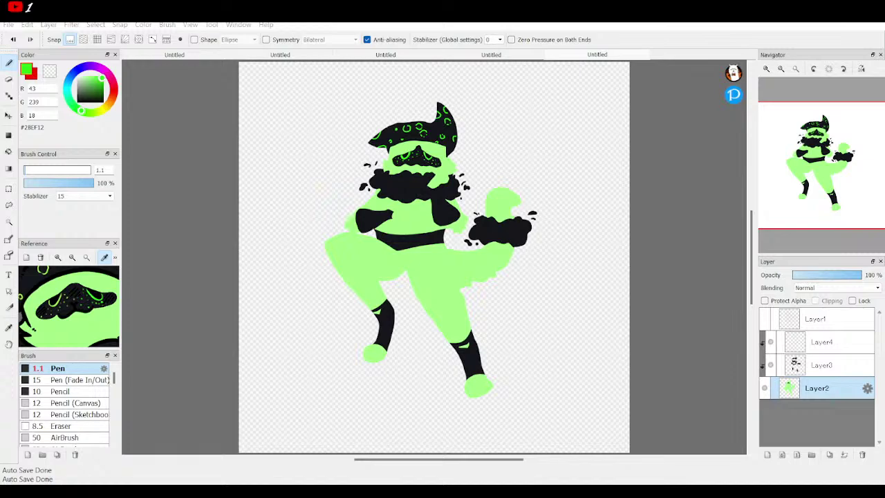
click(767, 69)
click(766, 69)
scroll(434, 255, up, 3)
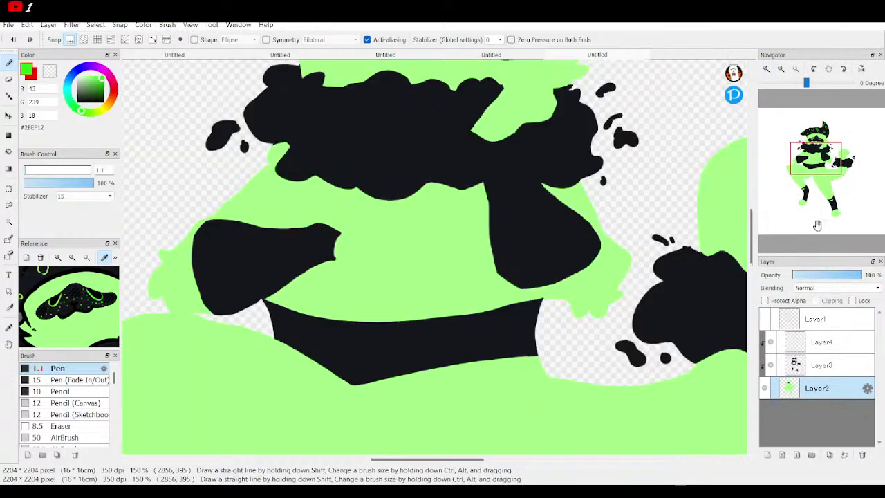
click(822, 365)
key(ctrl+e)
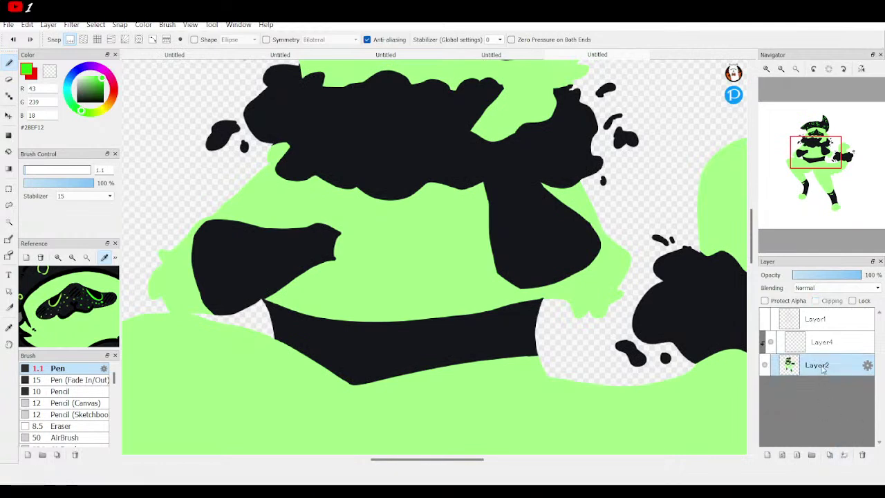
click(823, 341)
click(844, 454)
Step: Sample the face's light green and darken the drawing colour to RGB 125, 184, 105
drag(816, 168, 810, 153)
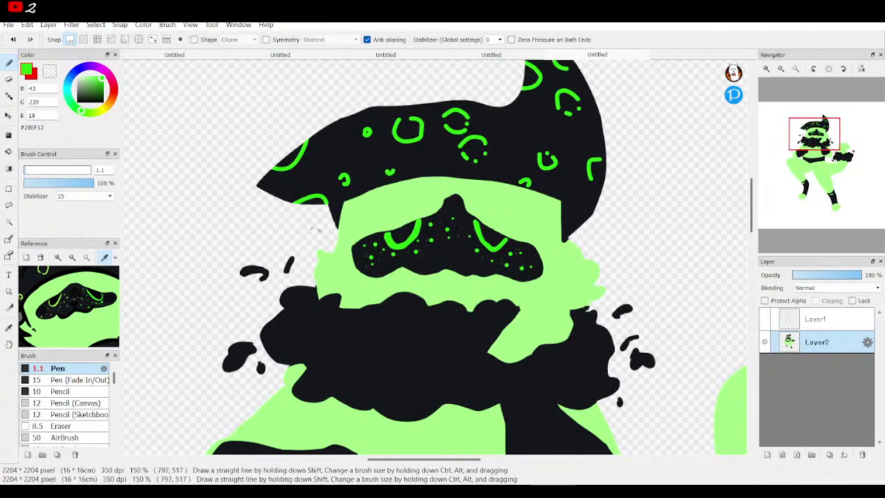
alt+click(377, 202)
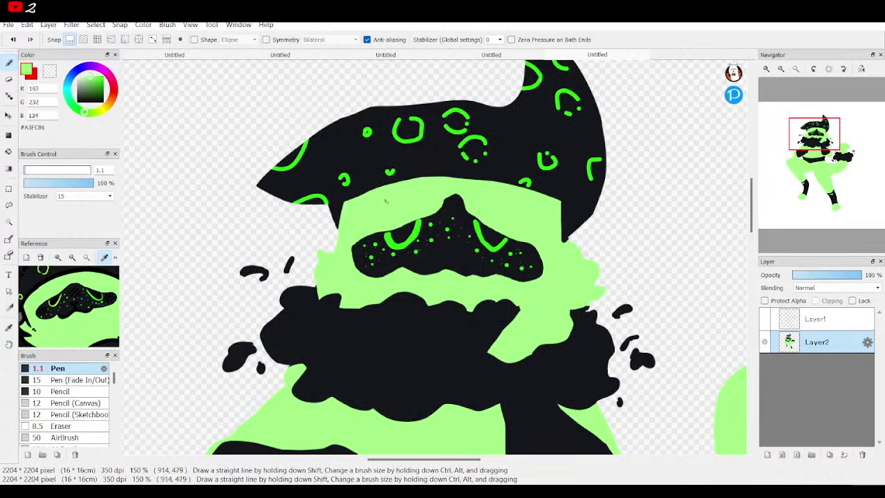
click(88, 82)
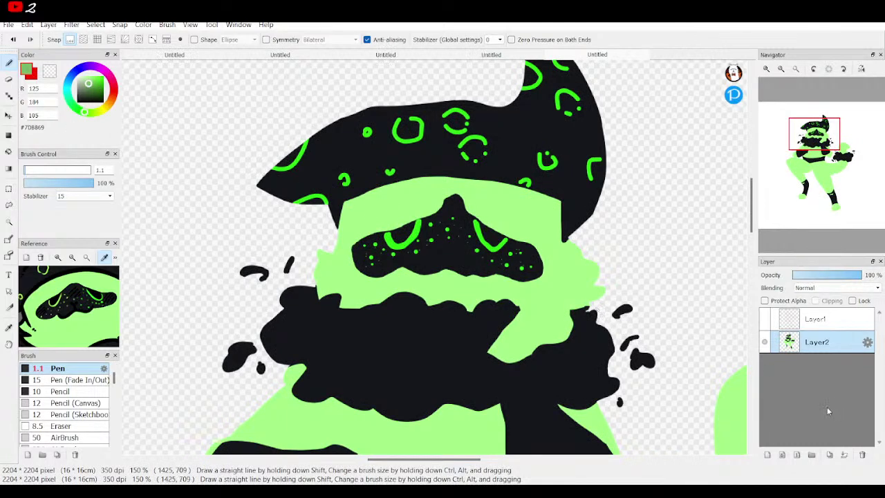
Step: Show the red sketch on Layer1 again and set the Pen size to 4
click(764, 318)
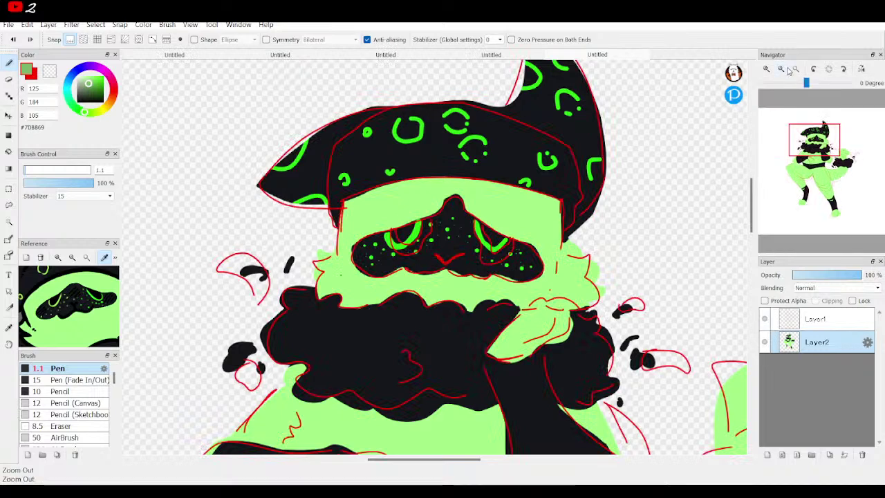
click(764, 67)
click(765, 67)
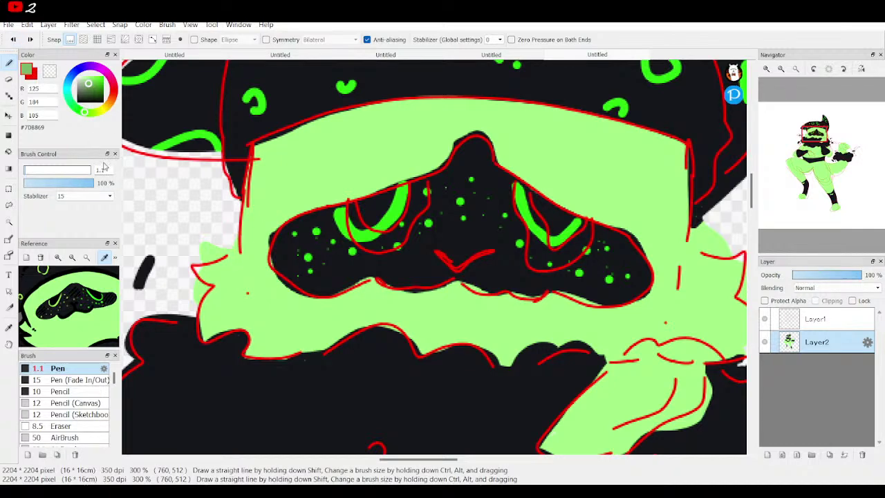
key(BackSpace)
text(4)
mouse_move(237, 235)
mouse_down()
mouse_move(247, 273)
mouse_move(241, 206)
mouse_move(236, 239)
mouse_move(239, 215)
mouse_up()
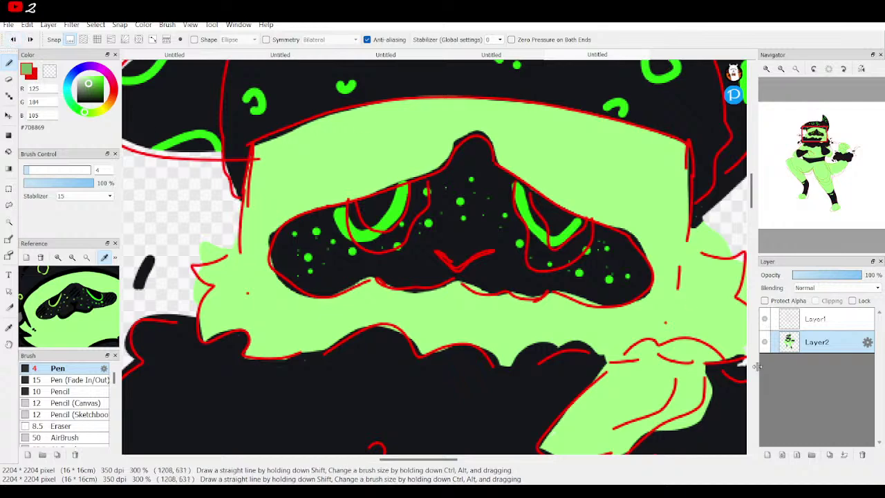
Step: Add a new layer clipped to Layer2 and draw short darker green lines down both sides of the face
click(766, 454)
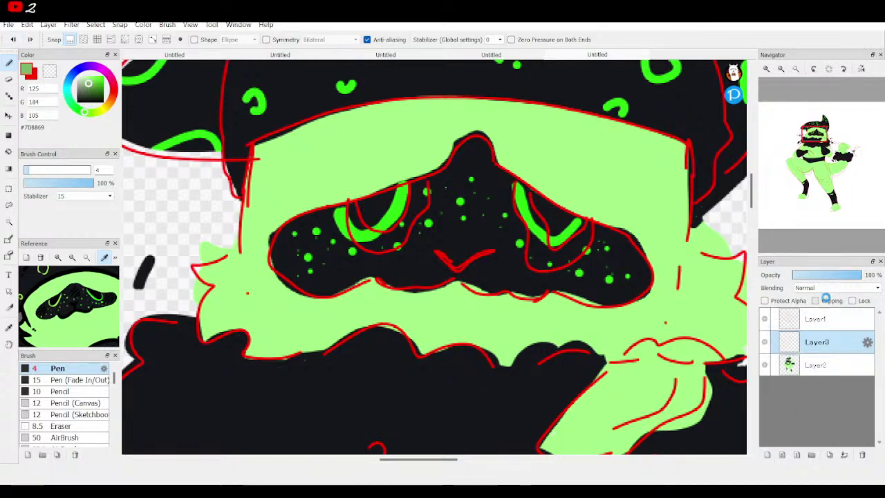
click(827, 301)
drag(237, 229, 241, 275)
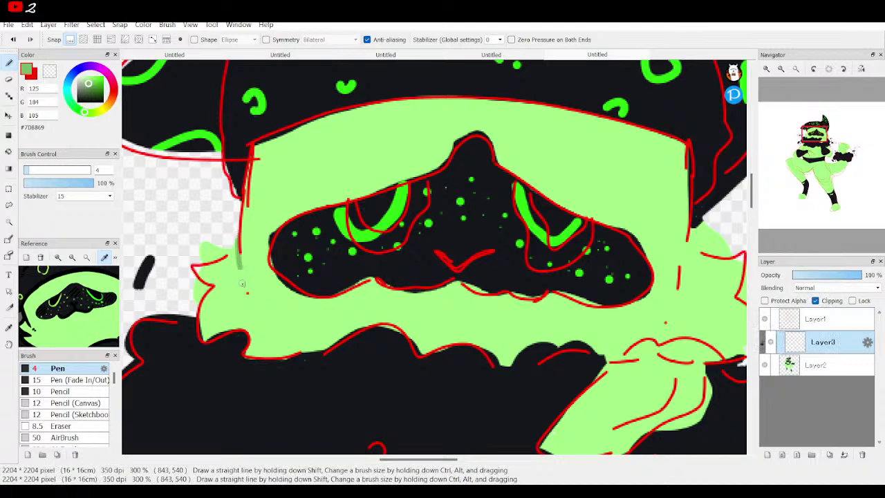
mouse_move(688, 226)
mouse_down()
mouse_move(686, 283)
mouse_move(551, 263)
mouse_move(526, 97)
mouse_up()
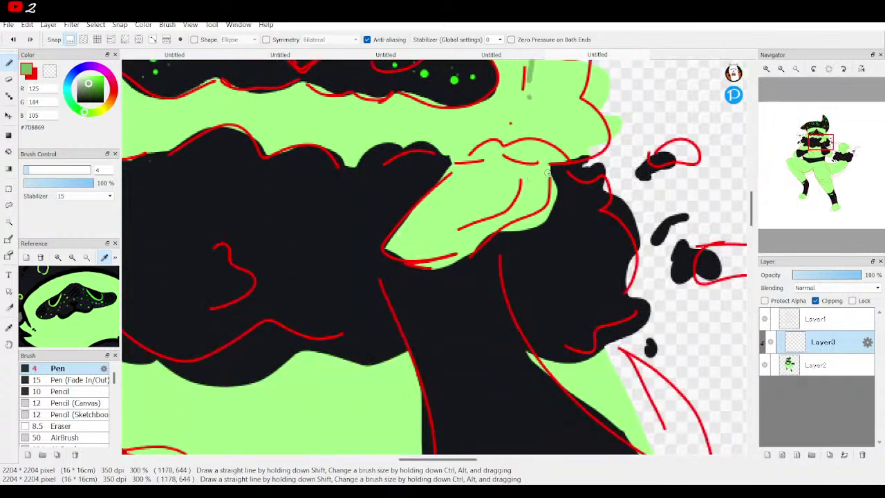
Step: Draw a darker green chin line above the raised hand and a curved line inside it, comparing with Layer2 and the sketch hidden
mouse_move(549, 174)
mouse_down()
mouse_move(515, 161)
mouse_move(448, 170)
mouse_move(434, 183)
mouse_up()
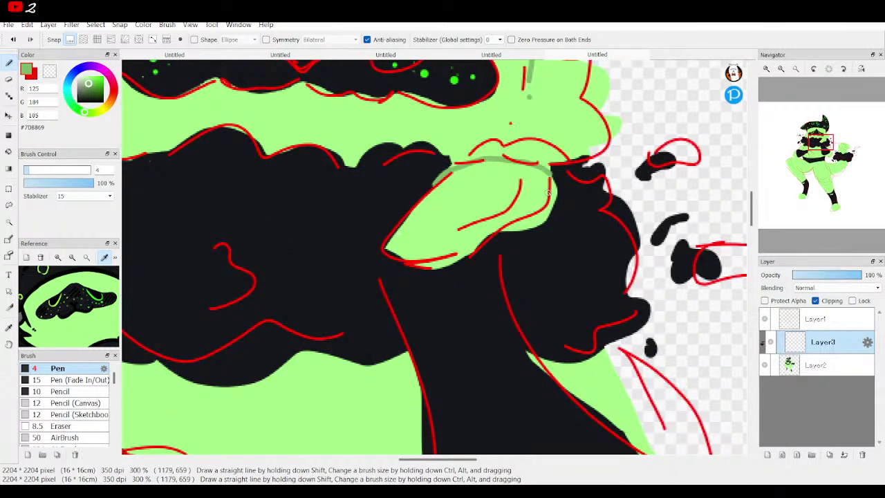
mouse_move(528, 177)
mouse_down()
mouse_move(510, 209)
mouse_move(489, 210)
mouse_up()
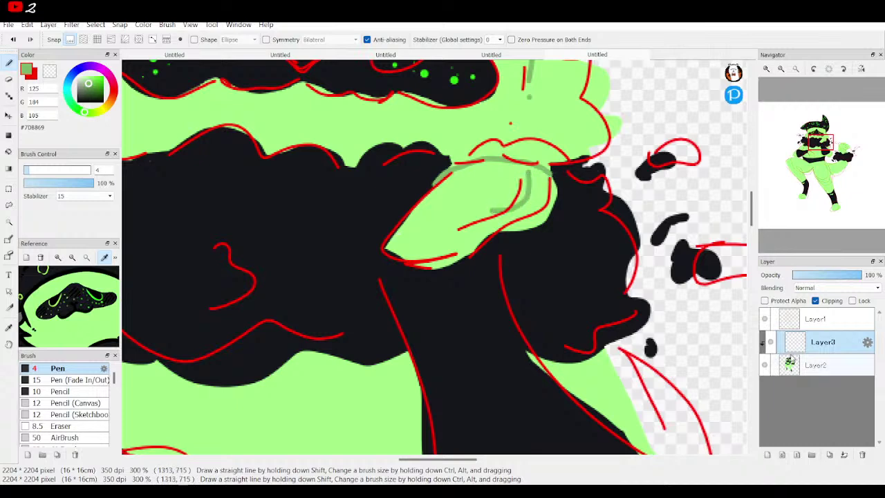
click(764, 364)
click(764, 364)
click(765, 319)
Step: With the sketch visible, draw the lower hand's outline and finger lines in darker green, plus a short wavy line above the black sleeve
mouse_move(818, 142)
mouse_down()
mouse_move(807, 167)
mouse_move(807, 153)
mouse_up()
click(764, 319)
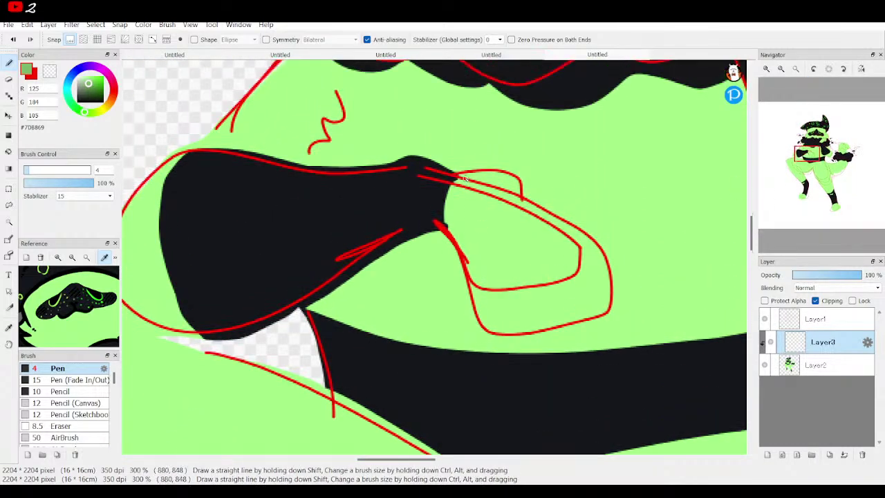
mouse_move(461, 179)
mouse_down()
mouse_move(512, 205)
mouse_move(589, 220)
mouse_move(609, 261)
mouse_move(588, 300)
mouse_move(519, 305)
mouse_move(458, 252)
mouse_up()
mouse_move(575, 296)
mouse_down()
mouse_move(558, 261)
mouse_move(514, 250)
mouse_up()
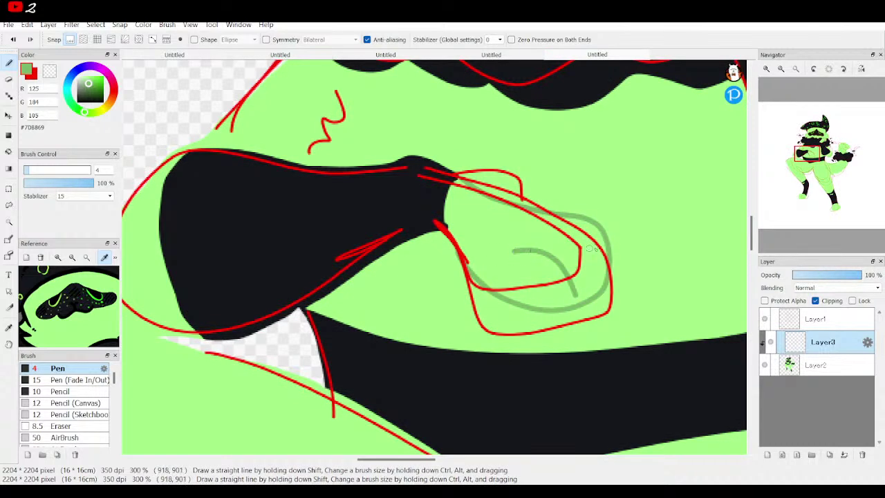
drag(597, 248, 550, 239)
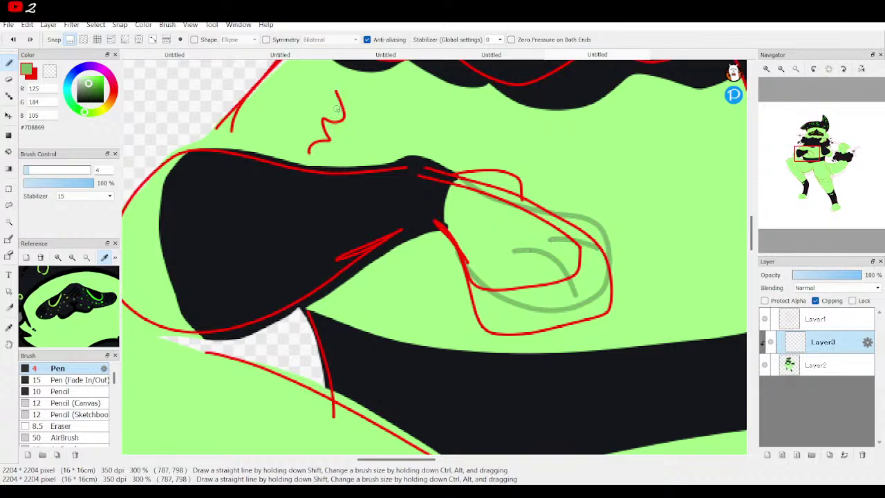
drag(805, 157, 802, 146)
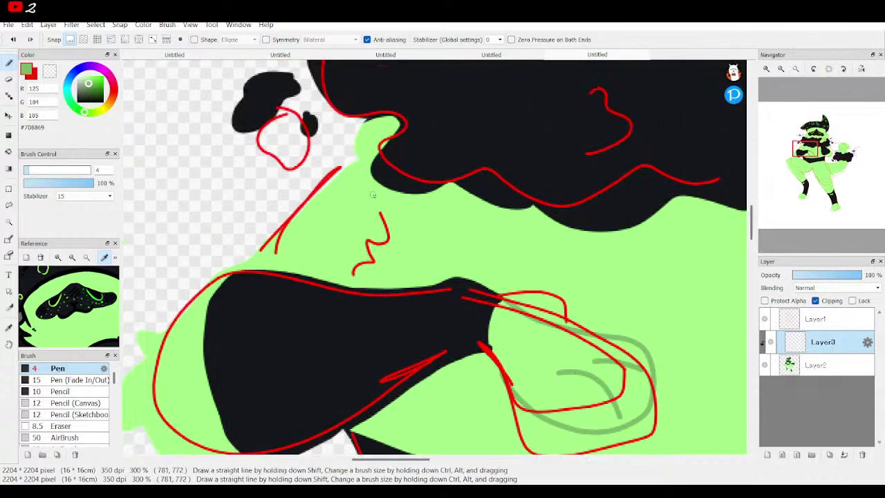
mouse_move(402, 230)
mouse_down()
mouse_move(413, 250)
mouse_move(402, 282)
mouse_up()
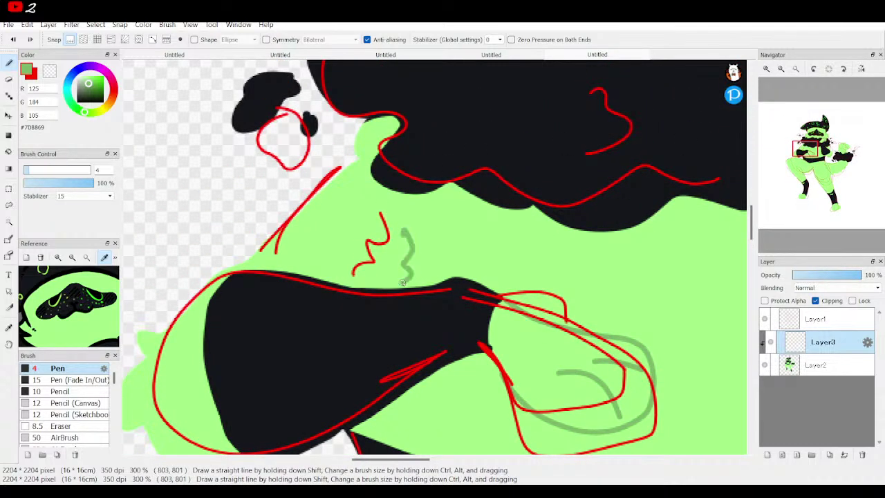
Step: Draw a long darker green line down the outer edge of the straight leg's thigh, where it overlaps the tail
mouse_move(799, 155)
mouse_down()
mouse_move(842, 156)
mouse_move(824, 172)
mouse_up()
scroll(425, 162, down, 3)
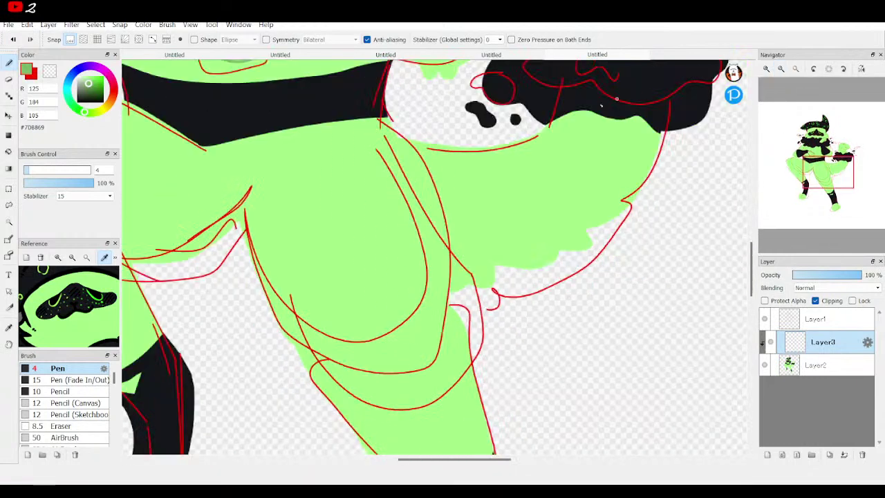
drag(399, 136, 452, 309)
Step: Draw short curved darker green toe lines on both feet
drag(821, 181, 825, 206)
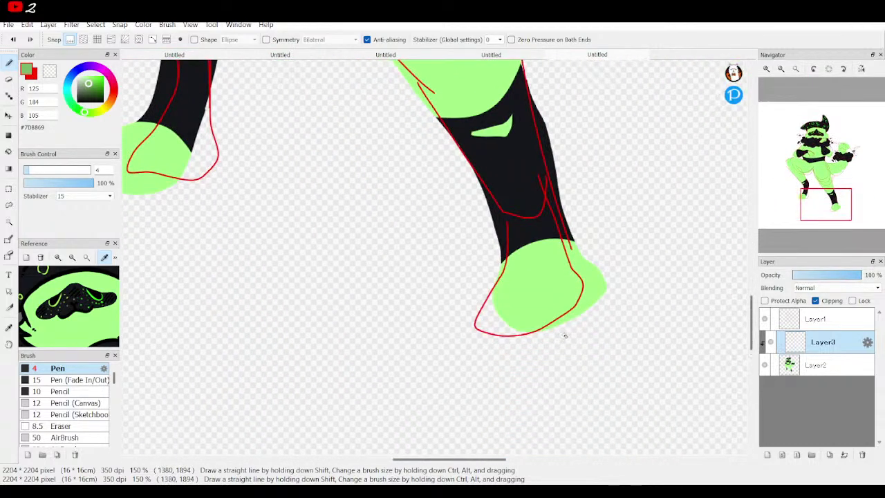
mouse_move(528, 295)
mouse_down()
mouse_move(515, 299)
mouse_move(557, 275)
mouse_move(581, 295)
mouse_up()
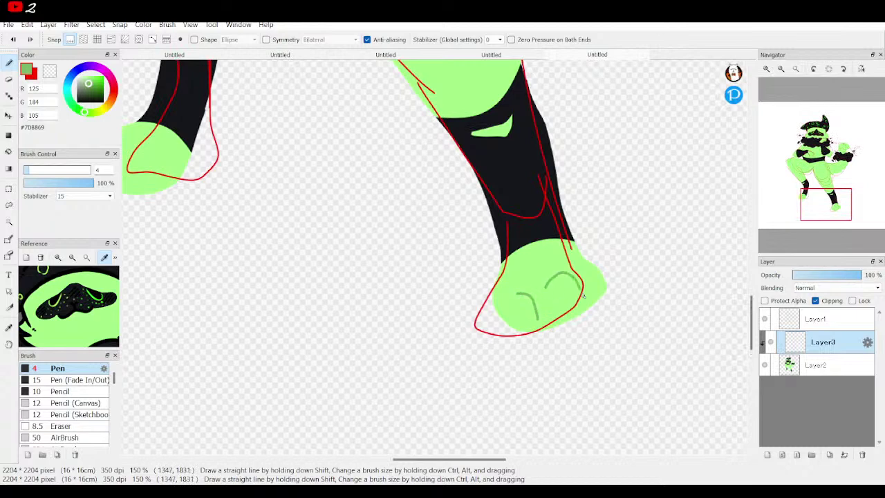
drag(805, 208, 802, 218)
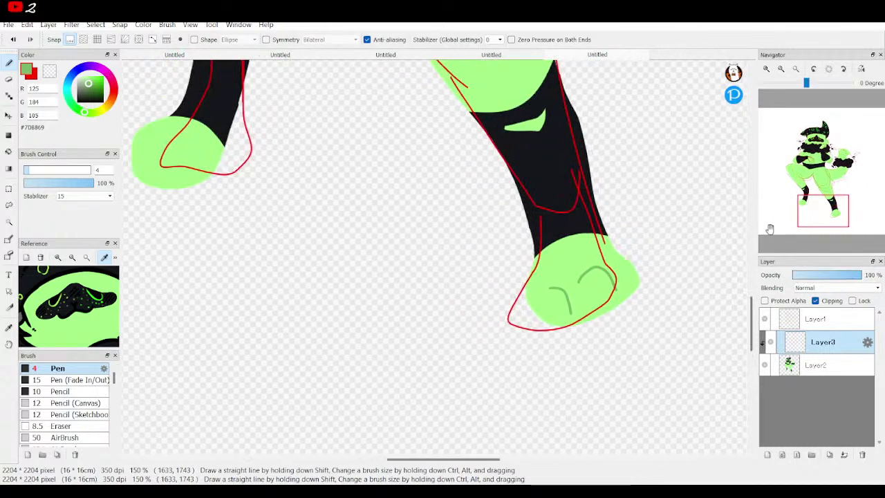
mouse_move(175, 188)
mouse_down()
mouse_move(169, 155)
mouse_move(183, 137)
mouse_move(202, 145)
mouse_move(142, 171)
mouse_up()
Step: Draw darker green crease lines behind the bent knee, at the top of its thigh, and between the legs
drag(800, 196, 805, 178)
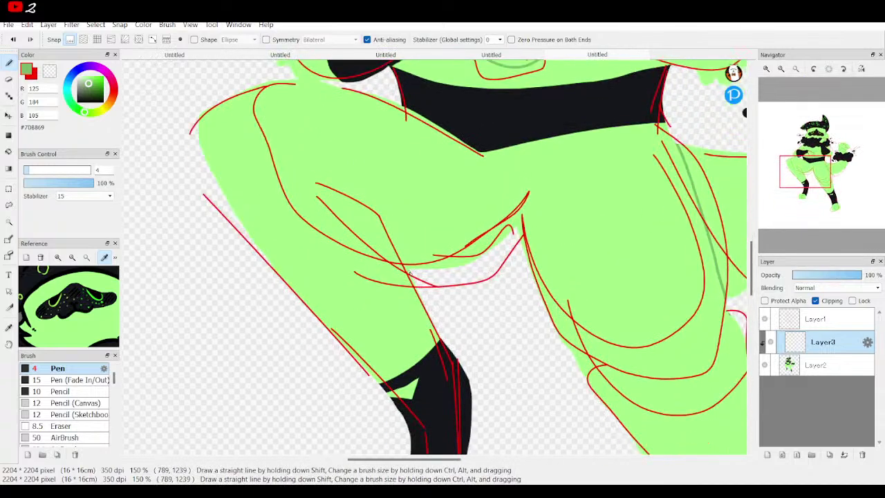
drag(410, 275, 384, 227)
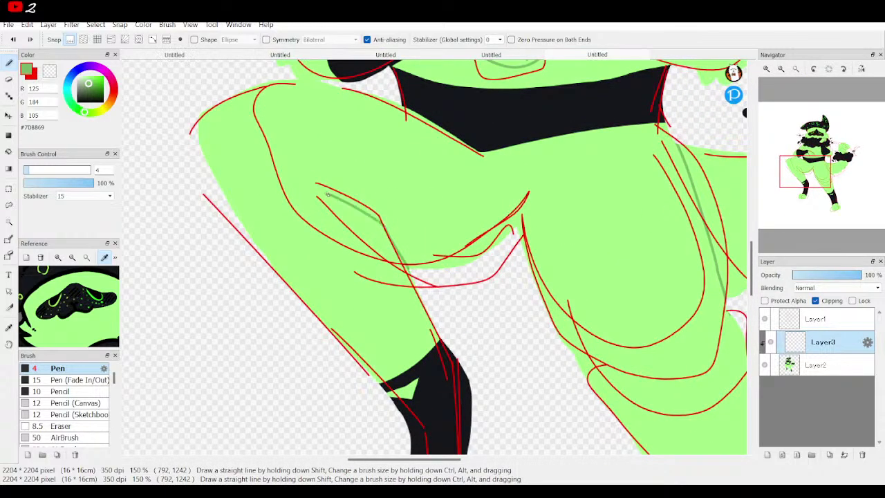
mouse_move(803, 174)
mouse_down()
mouse_move(823, 181)
mouse_move(801, 169)
mouse_up()
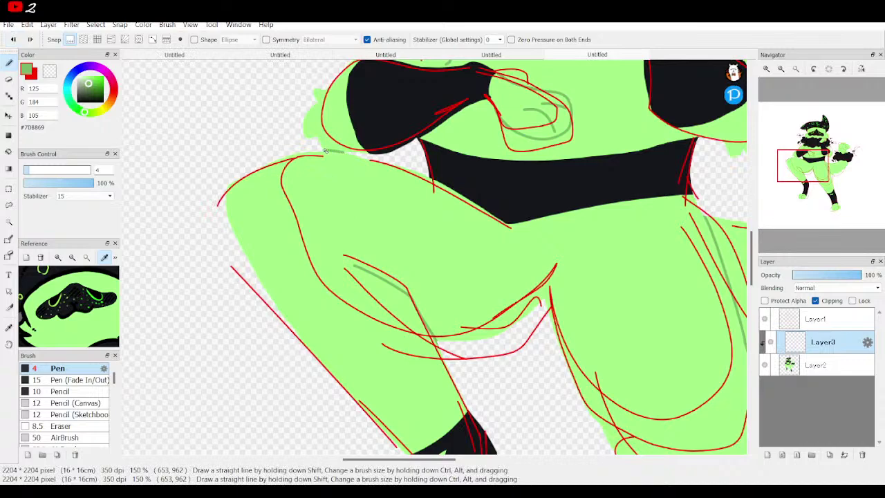
drag(566, 148, 470, 177)
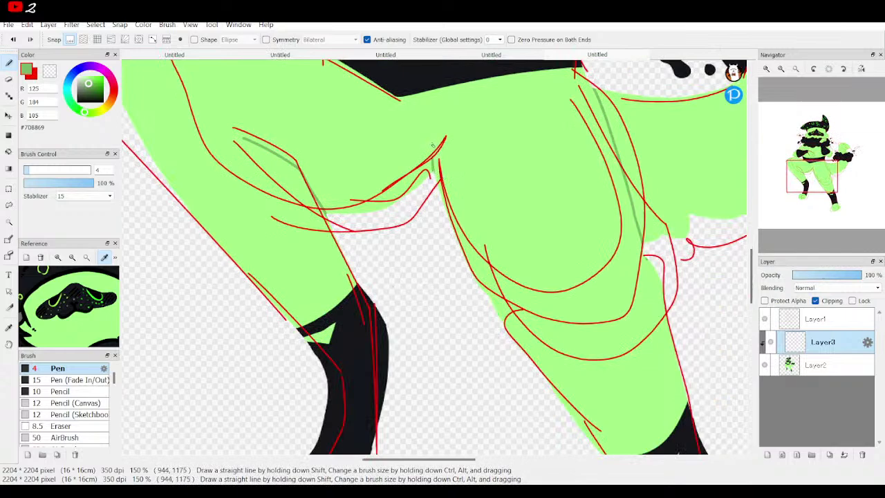
Step: Hide the red sketch on Layer1 and change the drawing colour to pure black, RGB 0, 0, 0
click(781, 69)
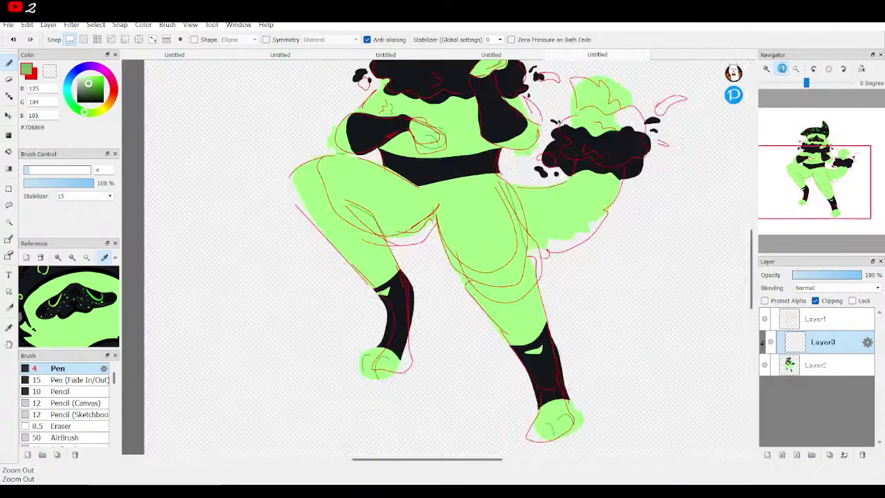
click(781, 69)
click(765, 318)
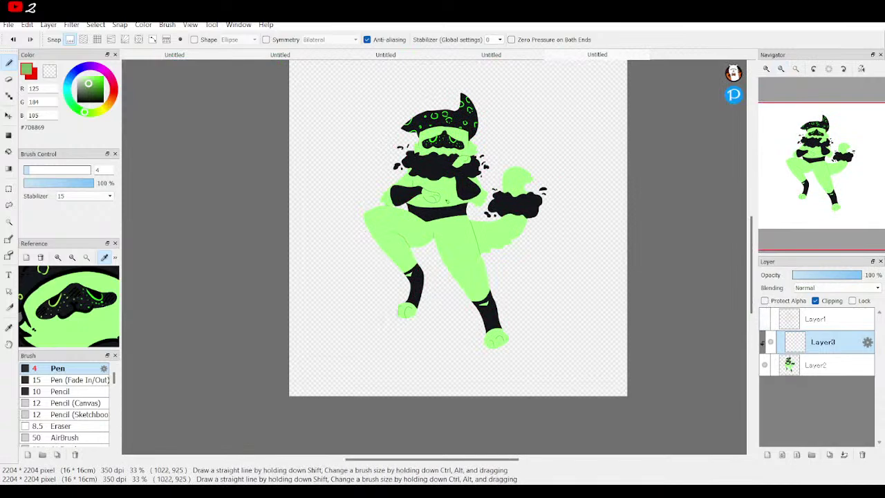
alt+click(435, 212)
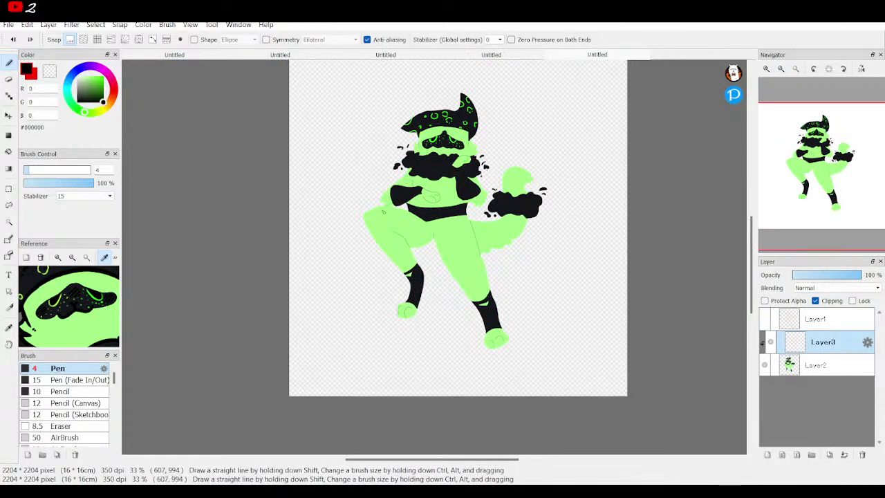
Step: Draw a small V-shaped black nose in the middle of the dark face patch, between the eyes
click(766, 68)
click(766, 68)
click(765, 69)
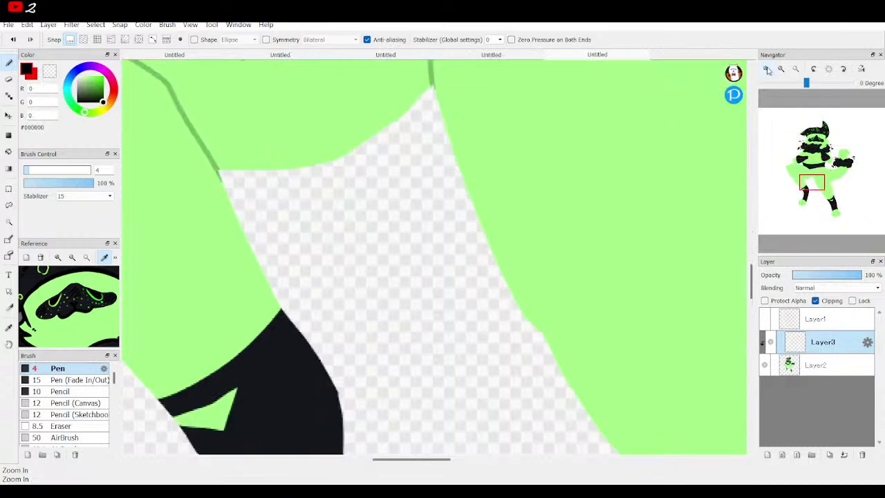
scroll(467, 235, up, 10)
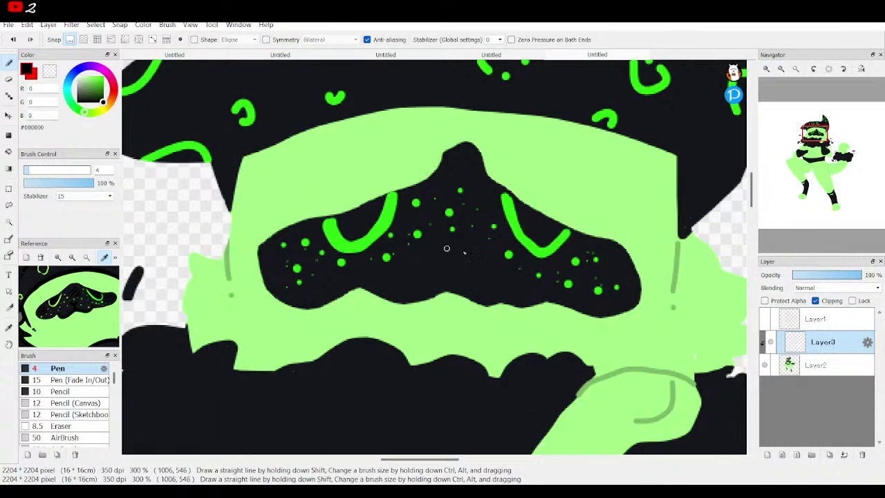
mouse_move(439, 248)
mouse_down()
mouse_move(450, 266)
mouse_move(470, 244)
mouse_move(452, 259)
mouse_up()
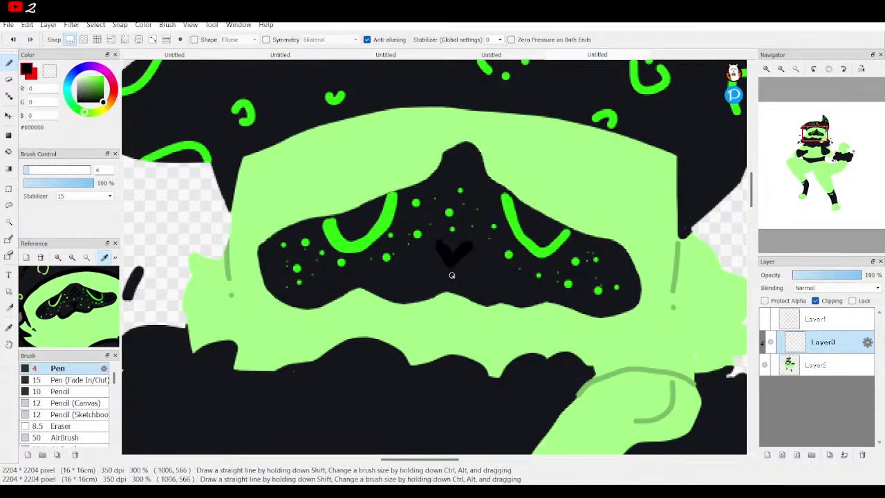
Step: Draw a curved black mouth line along the face patch's lower edge and short diagonal strokes above the nose
mouse_move(451, 275)
mouse_down()
mouse_move(414, 302)
mouse_move(364, 282)
mouse_up()
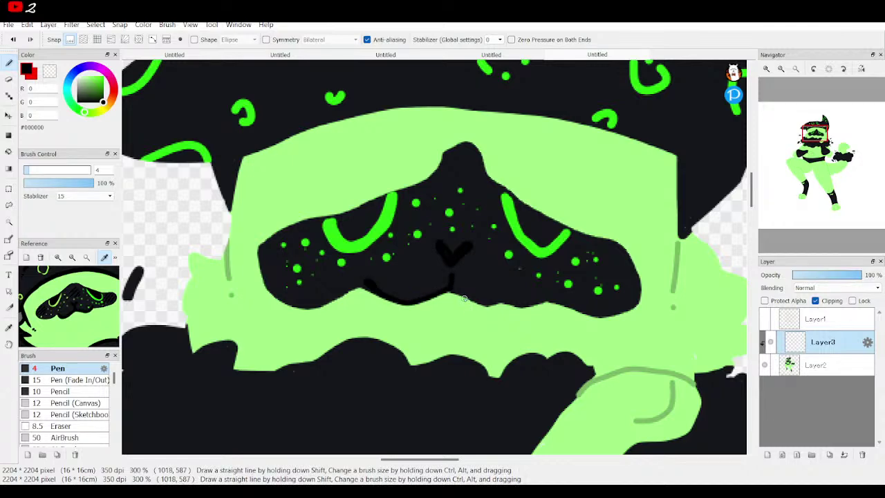
drag(456, 296, 505, 304)
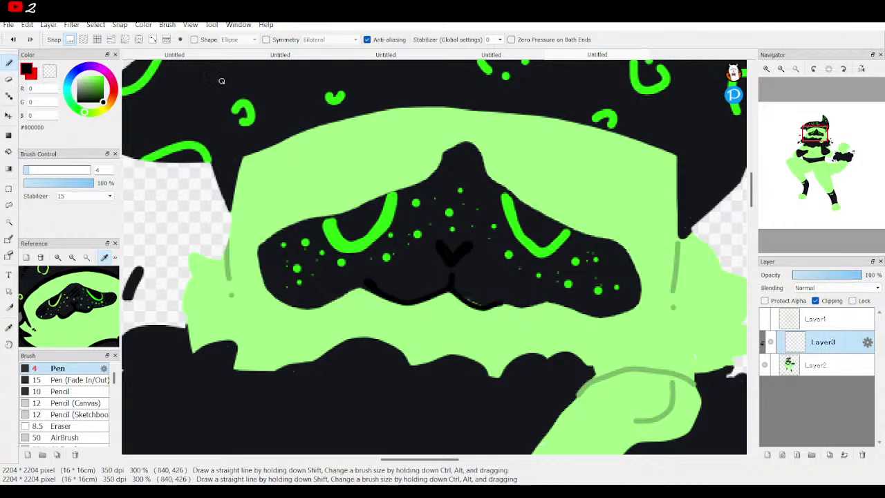
mouse_move(450, 288)
mouse_down()
mouse_move(494, 309)
mouse_move(539, 303)
mouse_up()
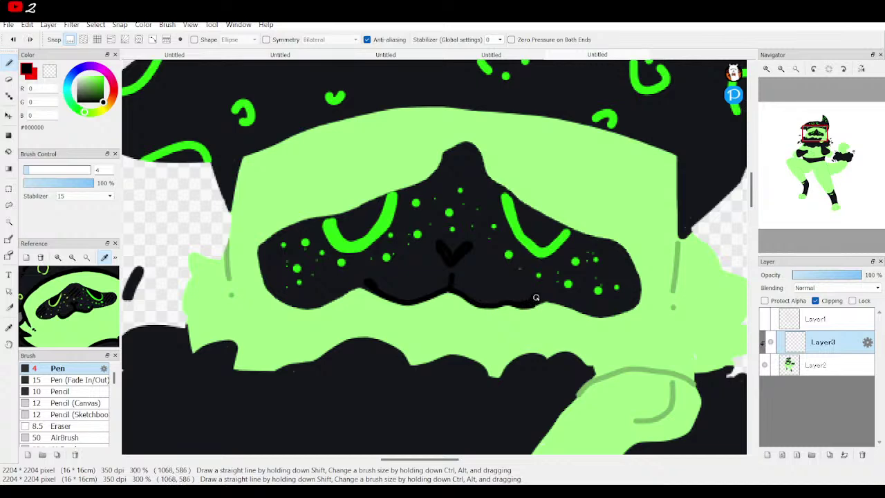
mouse_move(452, 174)
mouse_down()
mouse_move(439, 192)
mouse_move(441, 201)
mouse_move(458, 198)
mouse_up()
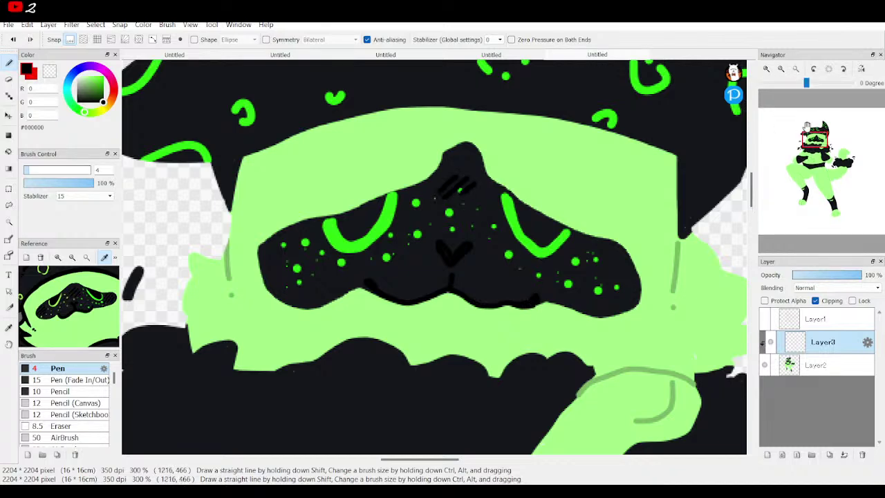
Step: Draw a curved black fold line down each side of the spotted hat
scroll(458, 197, down, 4)
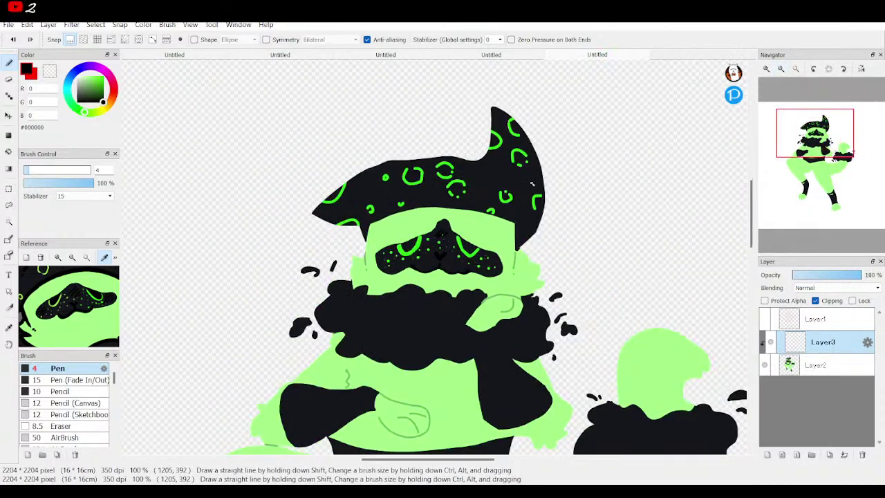
click(766, 69)
mouse_move(816, 145)
mouse_down()
mouse_move(816, 156)
mouse_move(816, 134)
mouse_up()
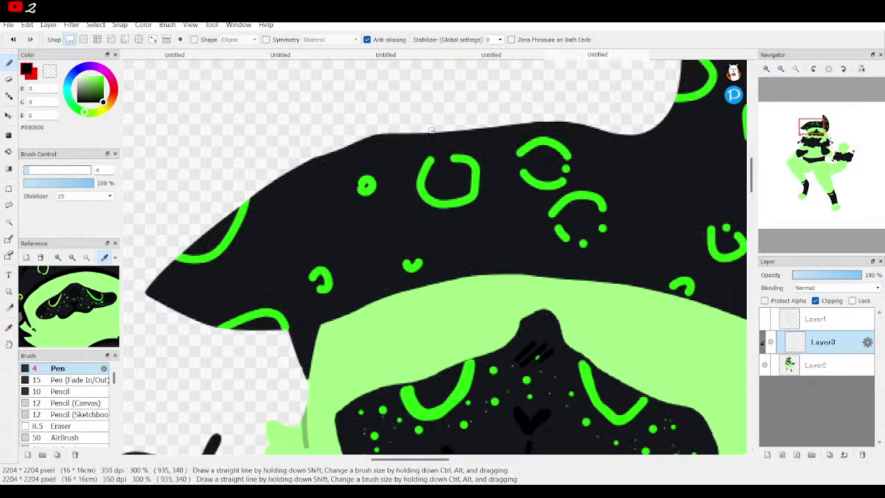
mouse_move(371, 133)
mouse_down()
mouse_move(310, 249)
mouse_move(302, 308)
mouse_up()
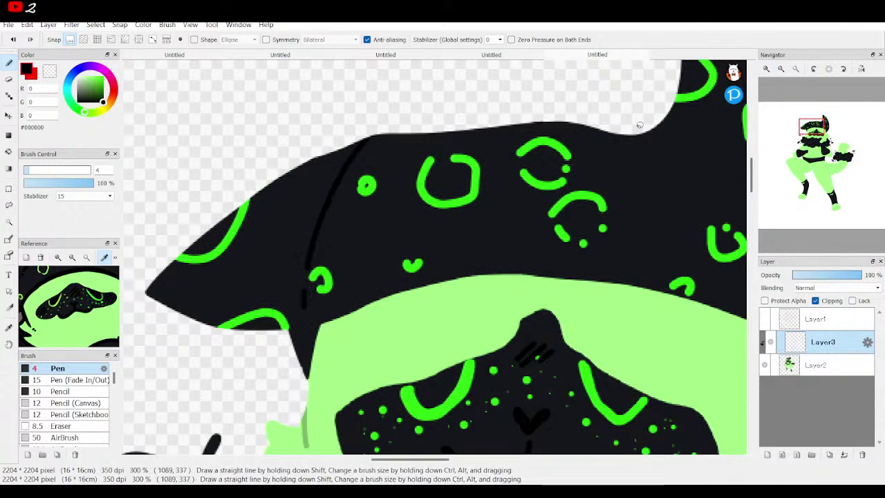
mouse_move(813, 128)
mouse_down()
mouse_move(814, 136)
mouse_move(818, 126)
mouse_up()
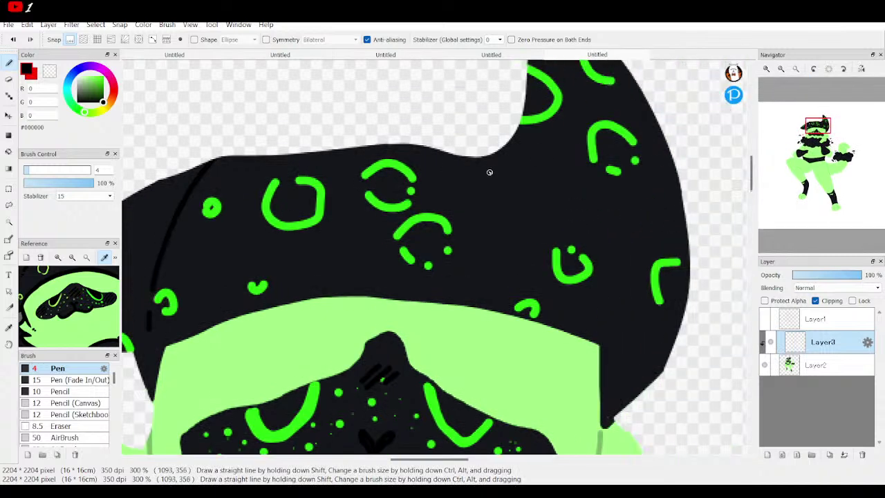
mouse_move(467, 157)
mouse_down()
mouse_move(572, 222)
mouse_move(619, 305)
mouse_move(620, 372)
mouse_up()
Step: Draw two black lines for the raised arm's edges across the fluffy collar, and undo the curl drawn beside them
drag(817, 126, 818, 147)
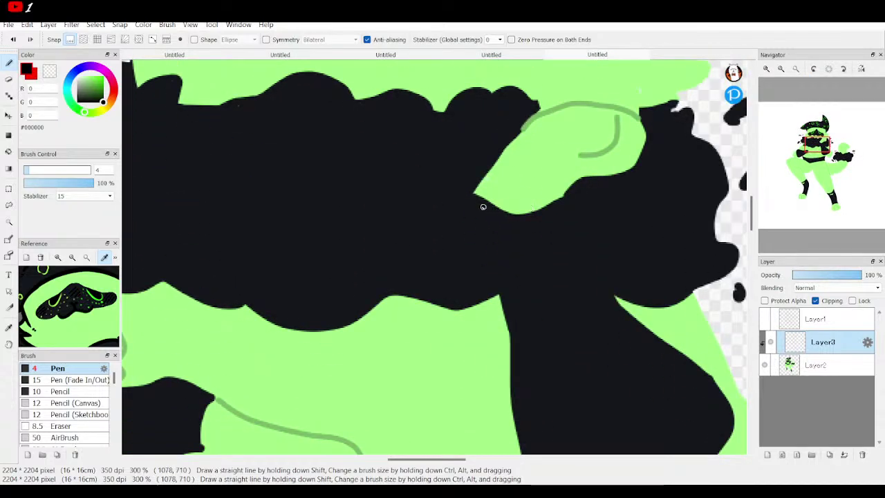
drag(470, 197, 498, 289)
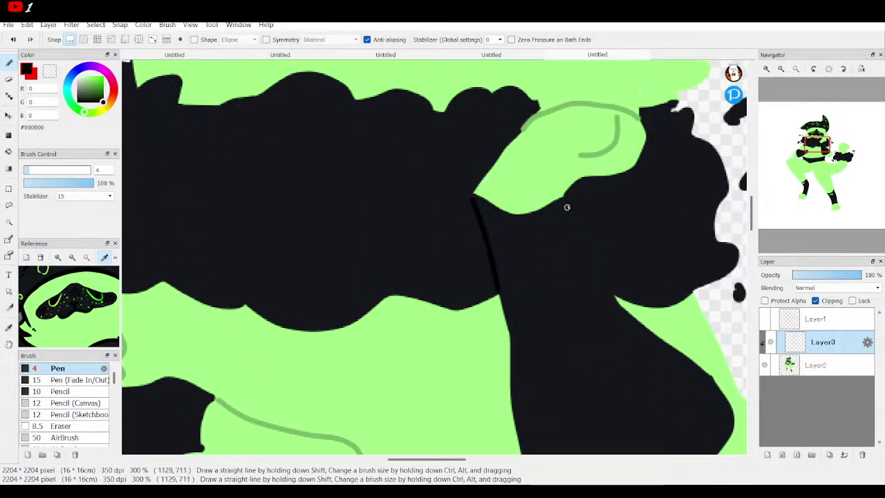
mouse_move(565, 200)
mouse_down()
mouse_move(585, 259)
mouse_move(608, 285)
mouse_up()
mouse_move(632, 234)
mouse_down()
mouse_move(659, 239)
mouse_move(658, 266)
mouse_move(607, 277)
mouse_up()
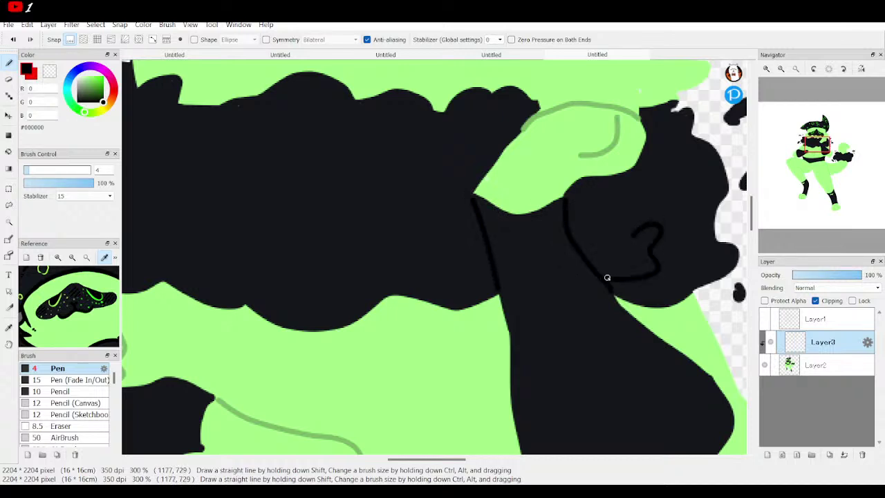
click(12, 40)
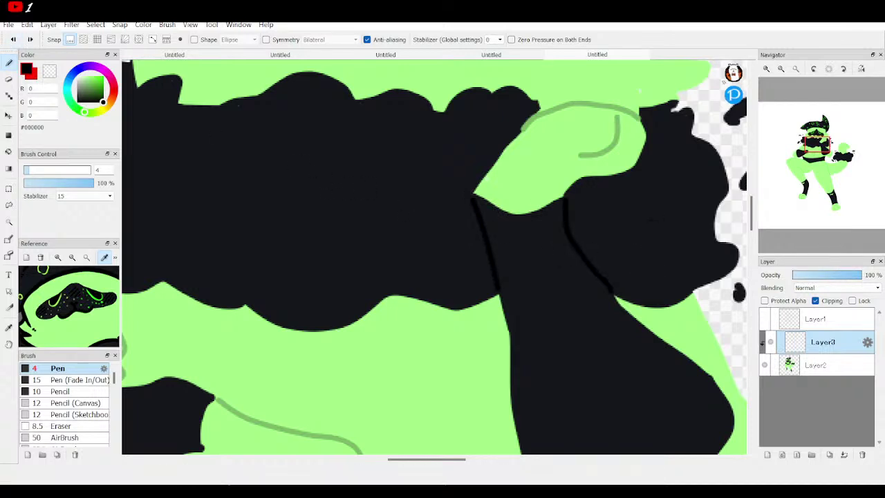
Step: Draw short black curl lines at both ends of the tail's fluffy black band
click(805, 158)
mouse_move(805, 158)
mouse_down()
mouse_move(836, 164)
mouse_move(843, 156)
mouse_up()
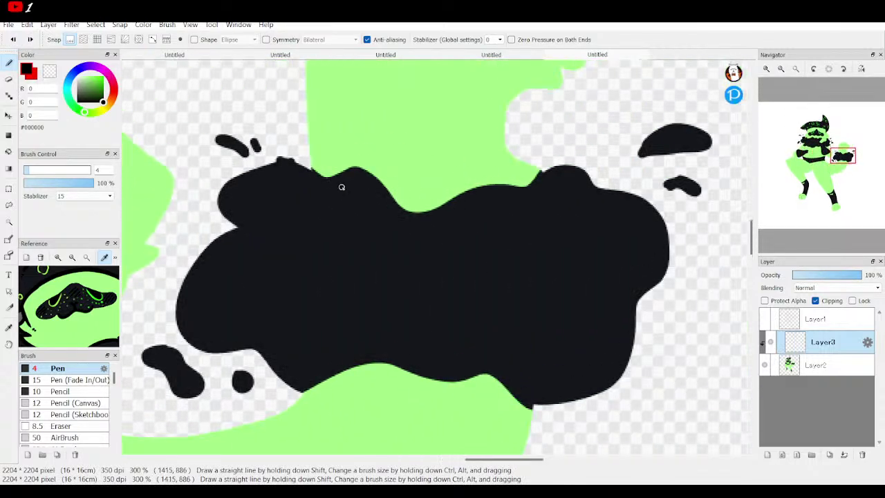
mouse_move(325, 203)
mouse_down()
mouse_move(275, 193)
mouse_move(290, 222)
mouse_move(271, 227)
mouse_move(286, 250)
mouse_up()
mouse_move(536, 236)
mouse_down()
mouse_move(559, 235)
mouse_move(585, 290)
mouse_move(559, 292)
mouse_up()
drag(562, 331, 546, 351)
click(786, 67)
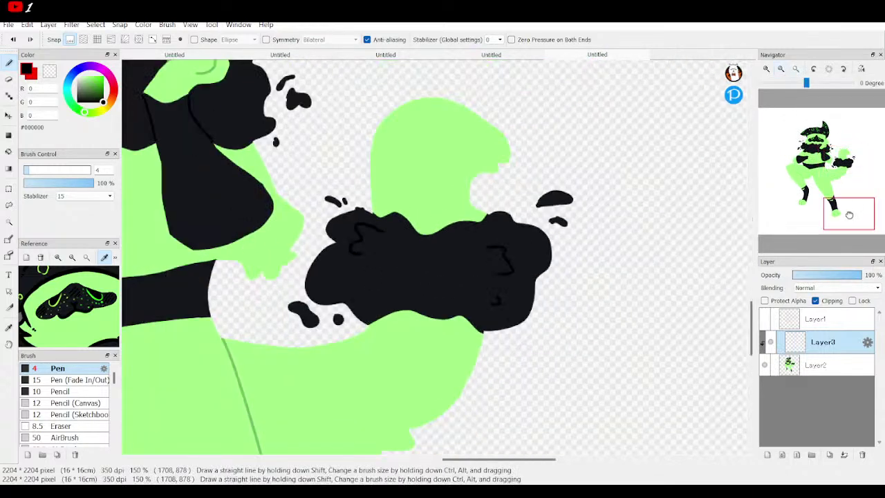
click(847, 213)
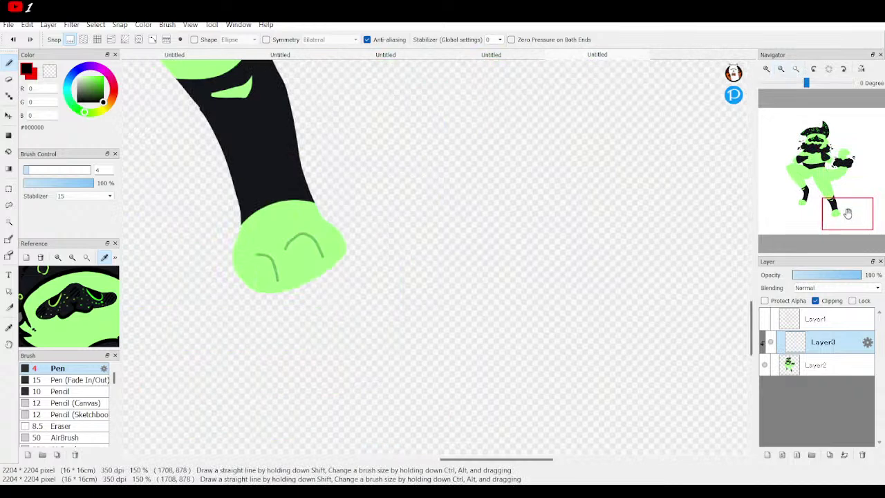
click(794, 70)
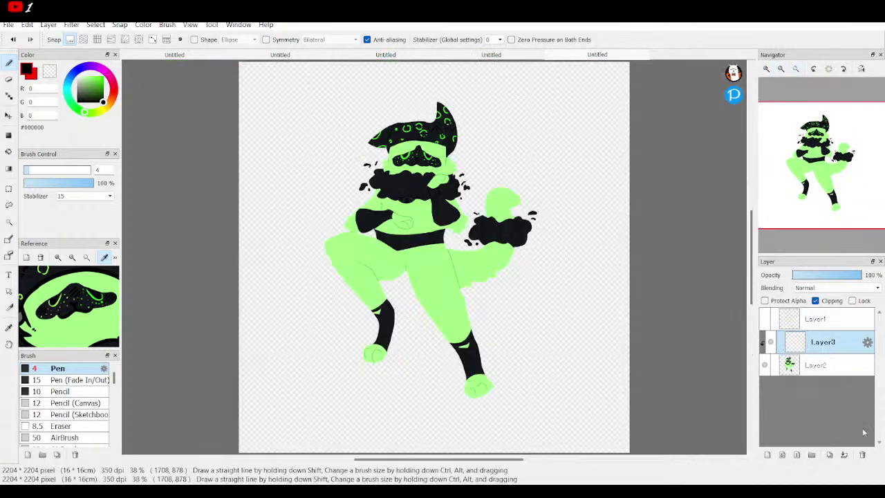
Step: Merge the clipped detail layer into the character layer and add a new layer beneath the character
click(844, 455)
click(767, 455)
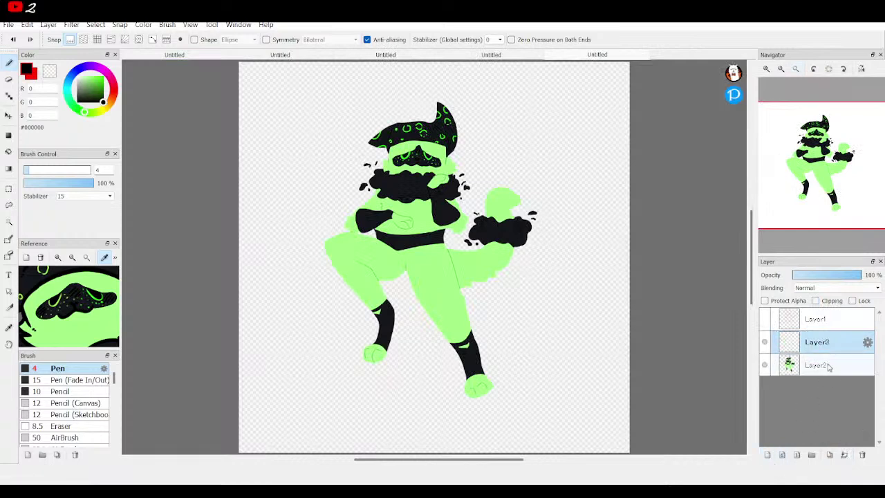
drag(821, 343, 823, 372)
Step: Fill the empty bottom layer with grey #6B6B6B sampled from the reference background, hiding the character layer during the fill
click(764, 341)
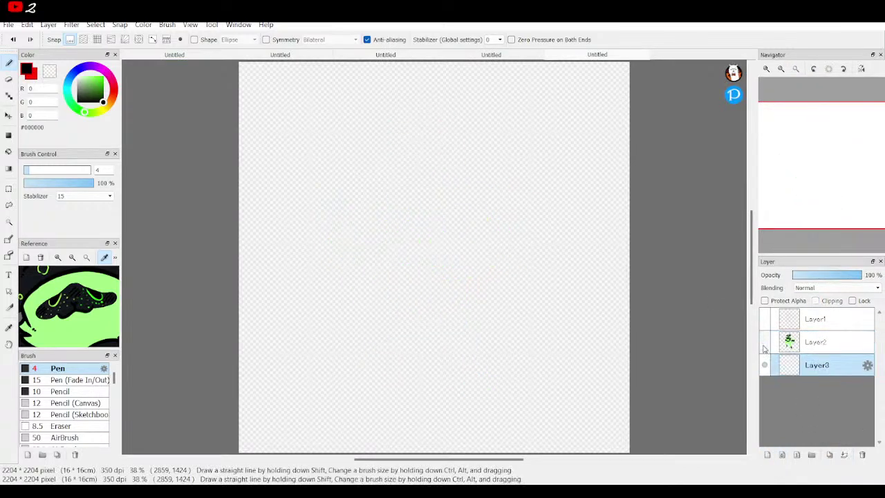
scroll(69, 304, down, 3)
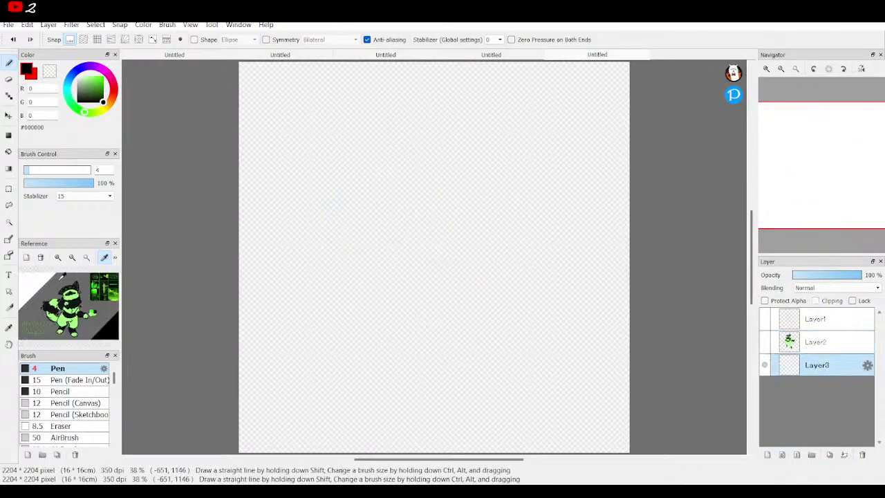
click(57, 278)
click(8, 152)
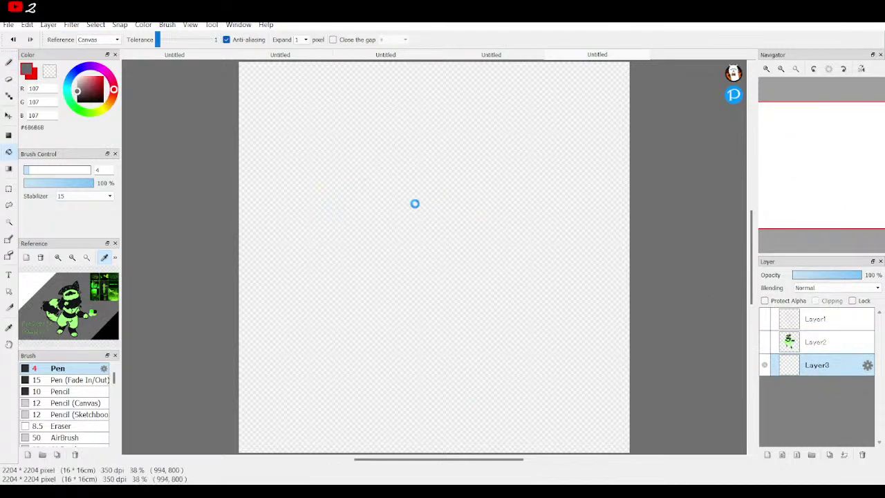
click(415, 203)
click(764, 341)
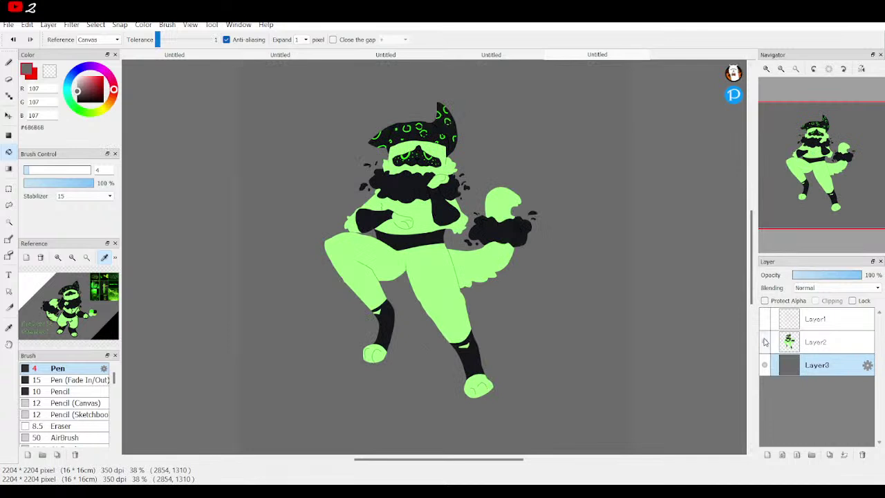
Step: Airbrush a soft white glow behind the character and around the canvas edges at size 924 and 13% opacity
click(8, 63)
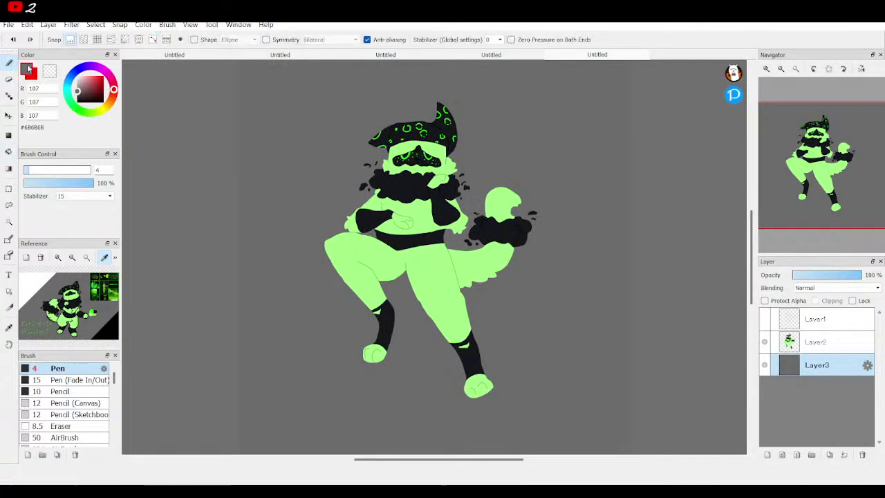
click(79, 75)
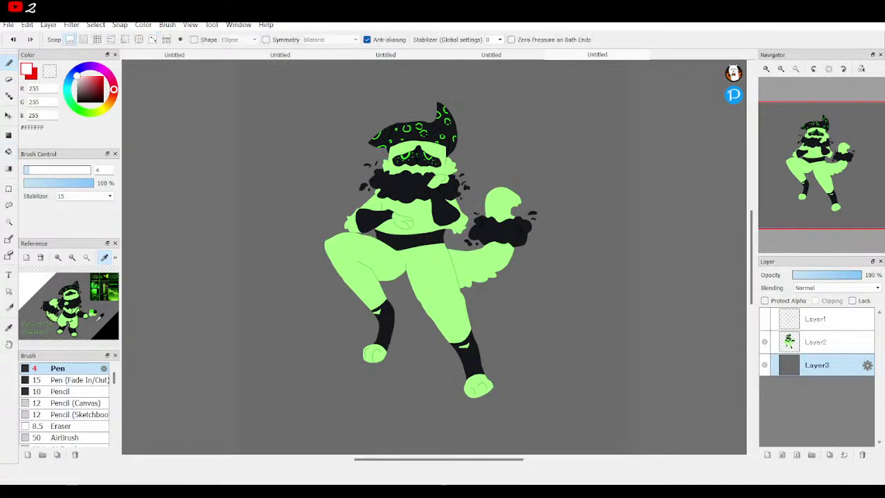
scroll(69, 420, down, 2)
click(67, 415)
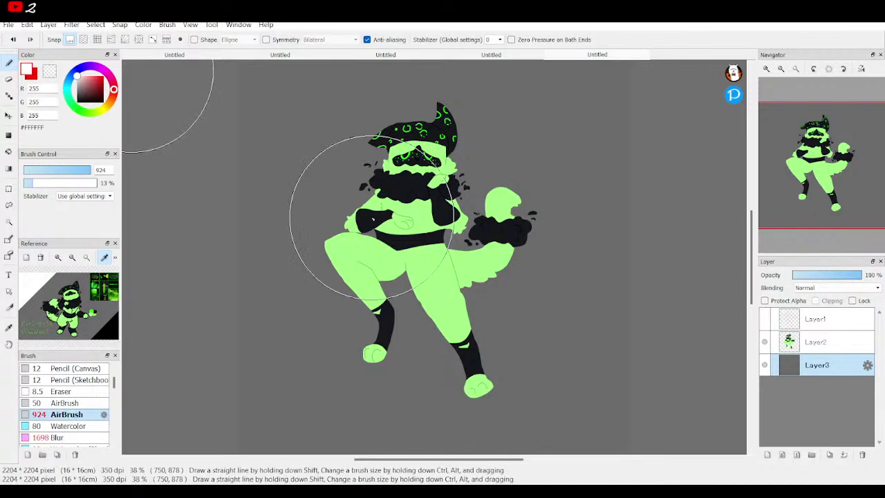
mouse_move(375, 168)
mouse_down()
mouse_move(405, 316)
mouse_move(375, 158)
mouse_move(477, 298)
mouse_move(387, 138)
mouse_move(442, 387)
mouse_up()
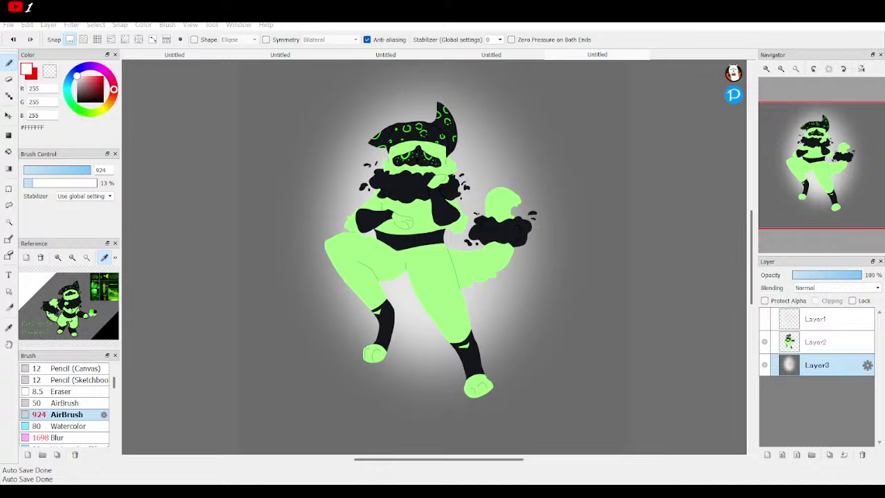
key(alt+Tab)
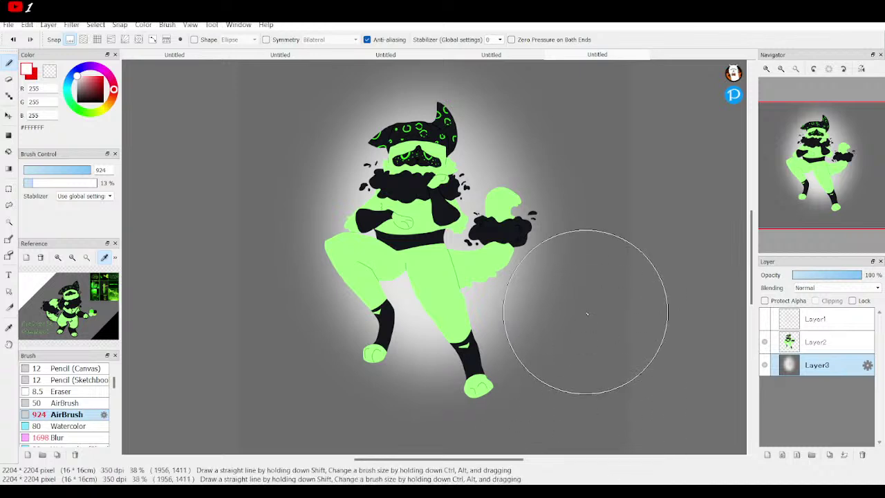
mouse_move(583, 395)
mouse_down()
mouse_move(614, 477)
mouse_move(396, 447)
mouse_move(345, 431)
mouse_move(324, 453)
mouse_move(308, 450)
mouse_move(188, 336)
mouse_up()
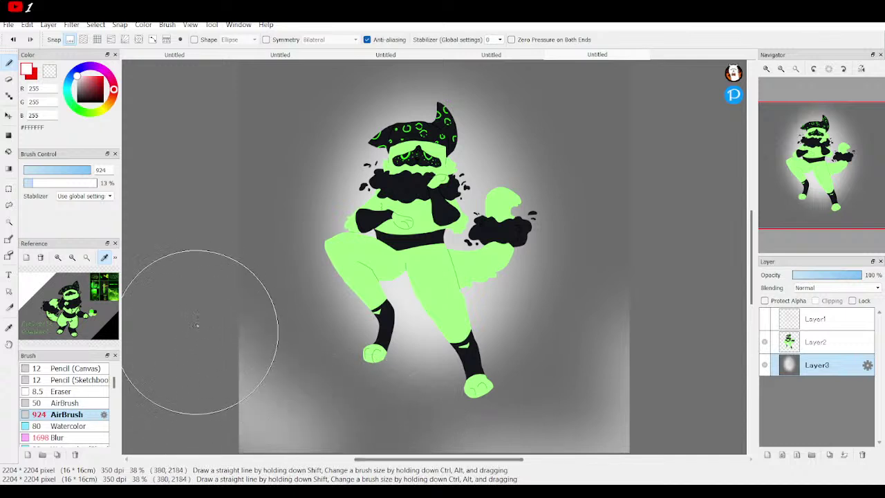
mouse_move(197, 239)
mouse_down()
mouse_move(197, 128)
mouse_move(586, 108)
mouse_move(671, 158)
mouse_move(750, 159)
mouse_up()
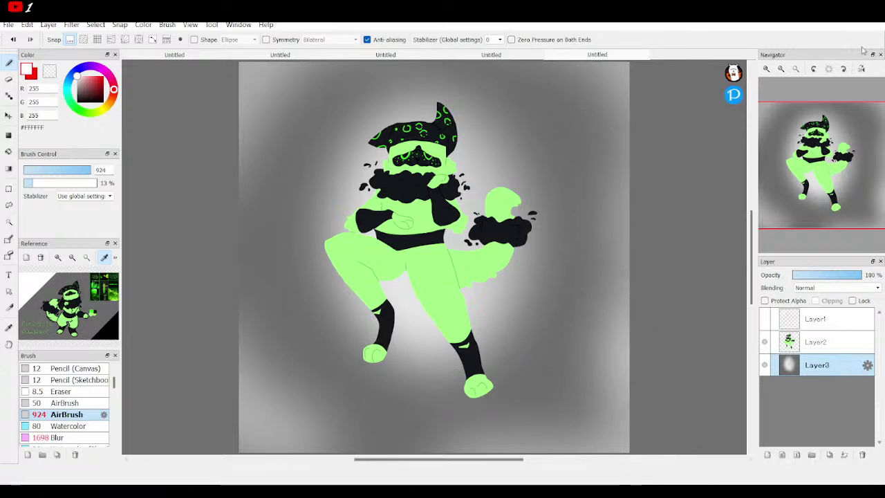
Step: Delete the grey background layer beneath the character
click(780, 68)
click(780, 68)
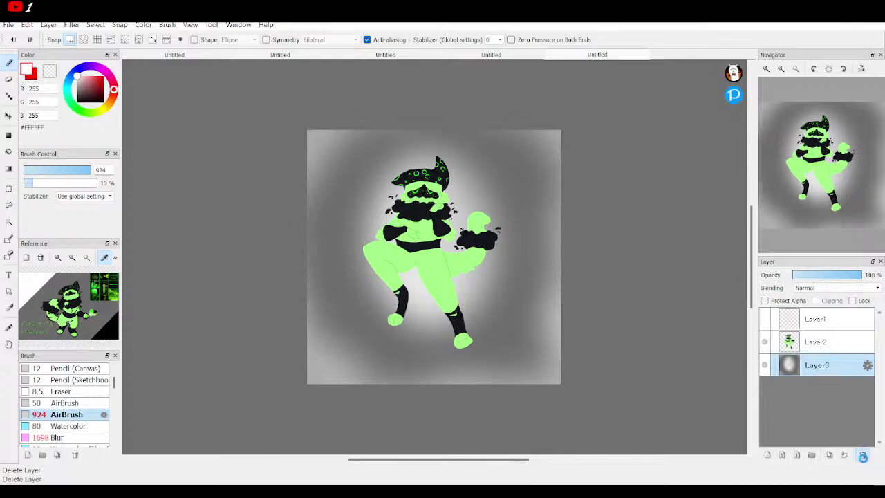
click(862, 454)
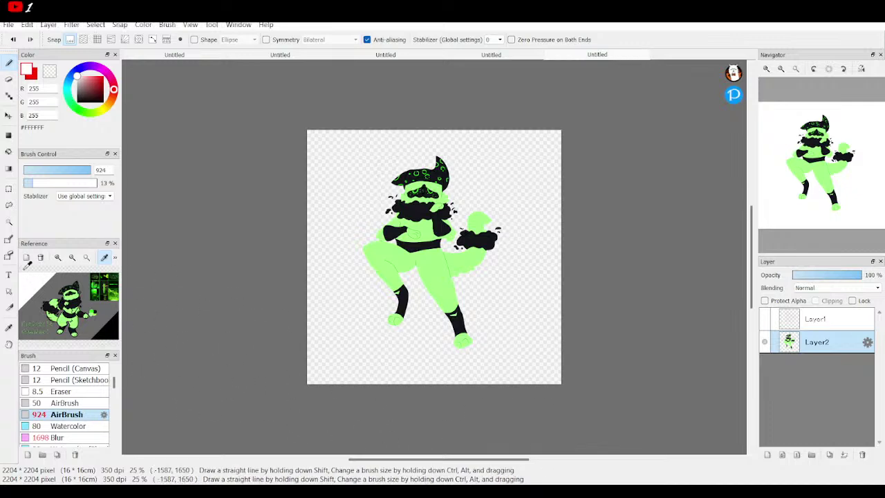
Step: Replace the reference with the blue and pink character sheet and create a blank 2204 × 2204 pixel canvas for drawing in red
click(41, 257)
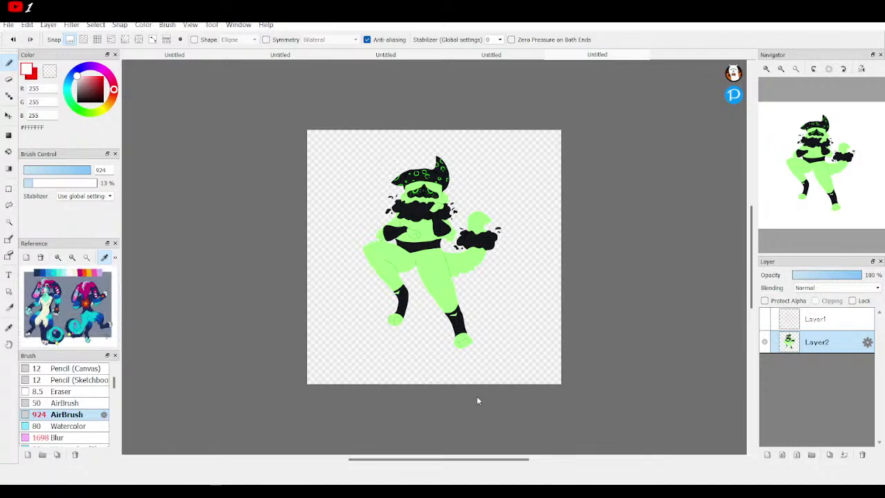
key(Return)
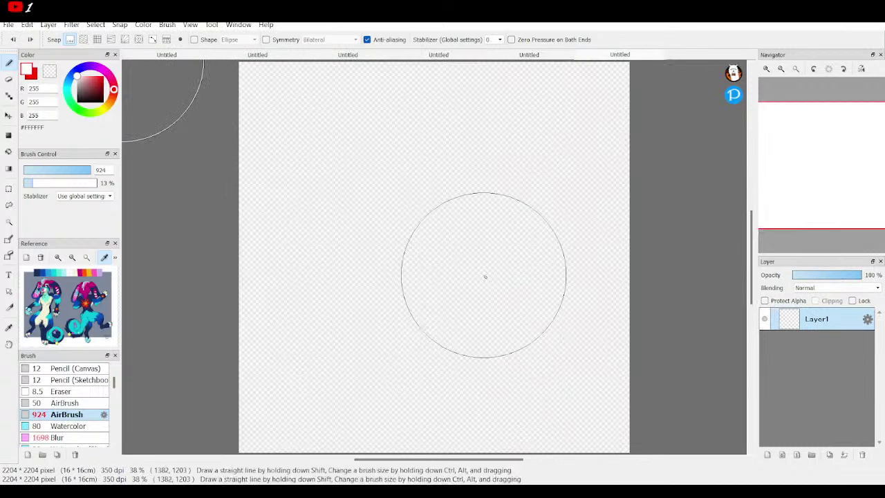
click(29, 72)
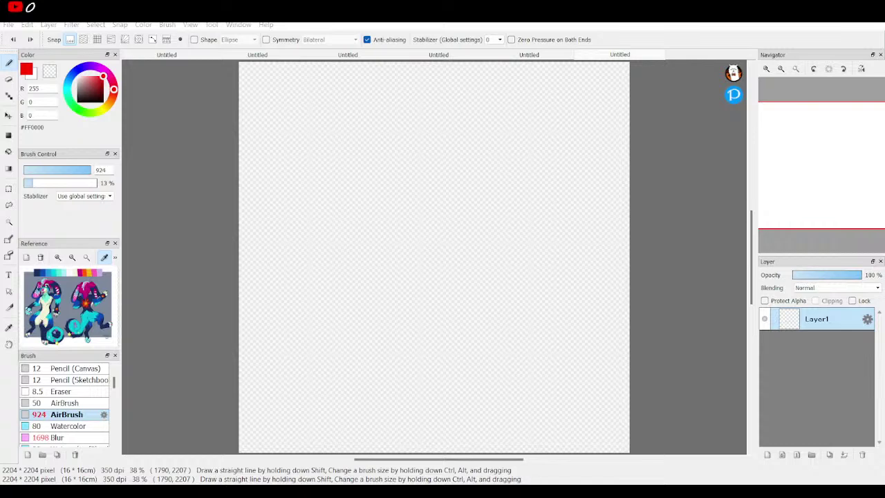
Step: Enlarge the reference view and magnify the character sheet around the blue and pink character's face
click(58, 258)
mouse_move(58, 229)
mouse_down()
mouse_move(80, 295)
mouse_move(74, 272)
mouse_move(73, 295)
mouse_move(131, 329)
mouse_move(158, 375)
mouse_move(140, 365)
mouse_up()
click(58, 253)
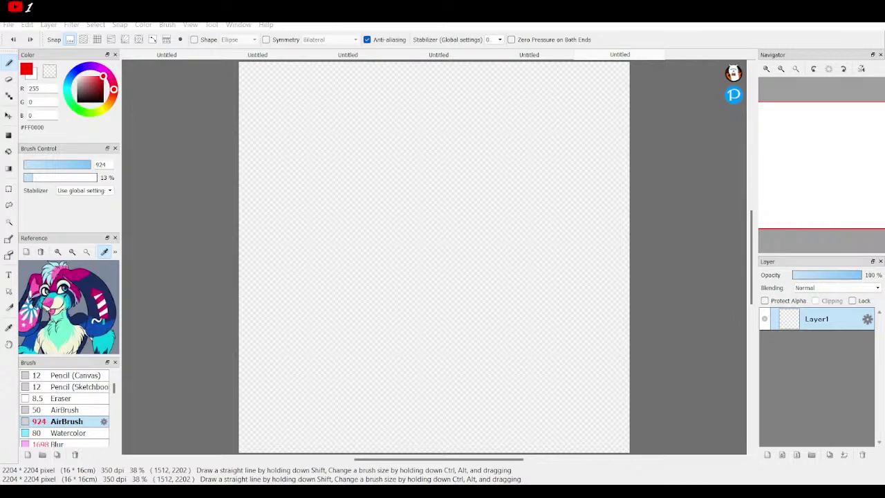
click(72, 253)
click(72, 253)
click(72, 253)
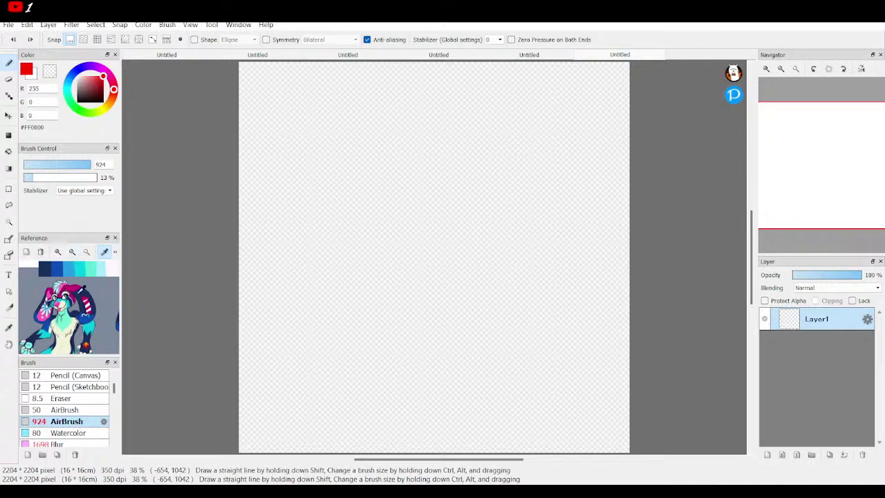
scroll(82, 282, down, 2)
scroll(82, 282, up, 3)
scroll(87, 286, down, 3)
scroll(81, 290, up, 2)
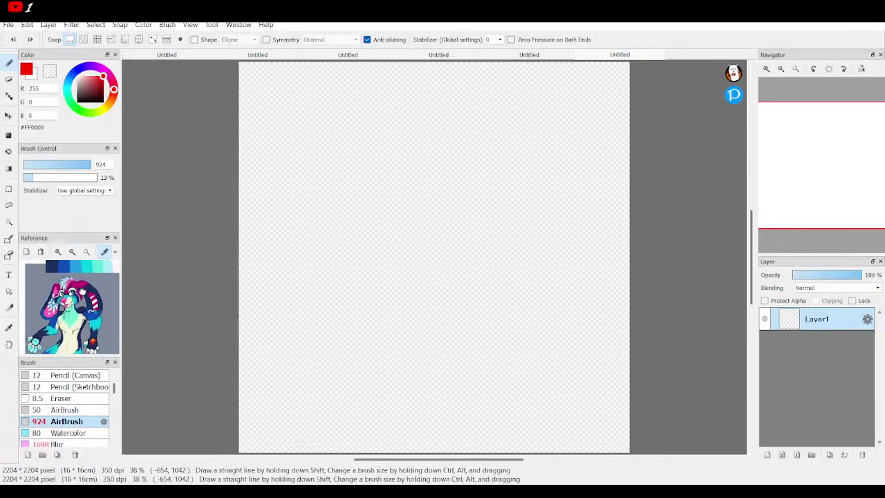
click(59, 252)
click(58, 252)
drag(69, 324, 80, 297)
Step: Set up the Pen brush at size 4 with pure red #FF0000
key(x)
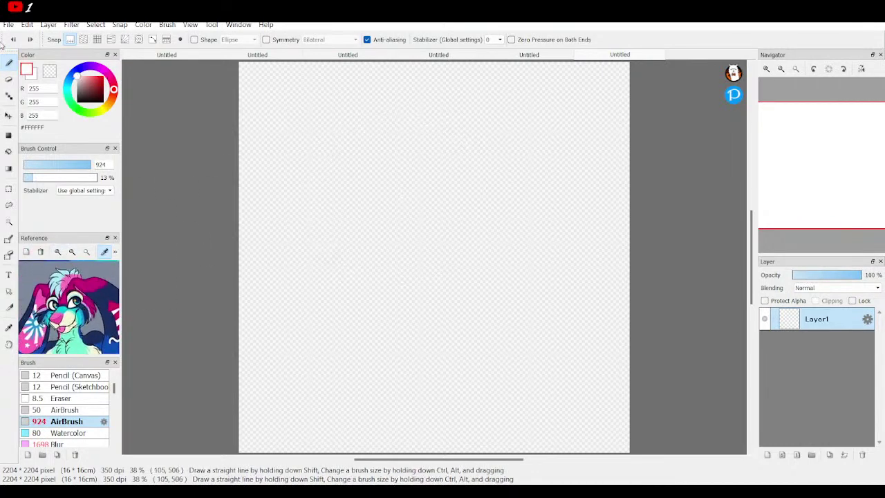
click(104, 76)
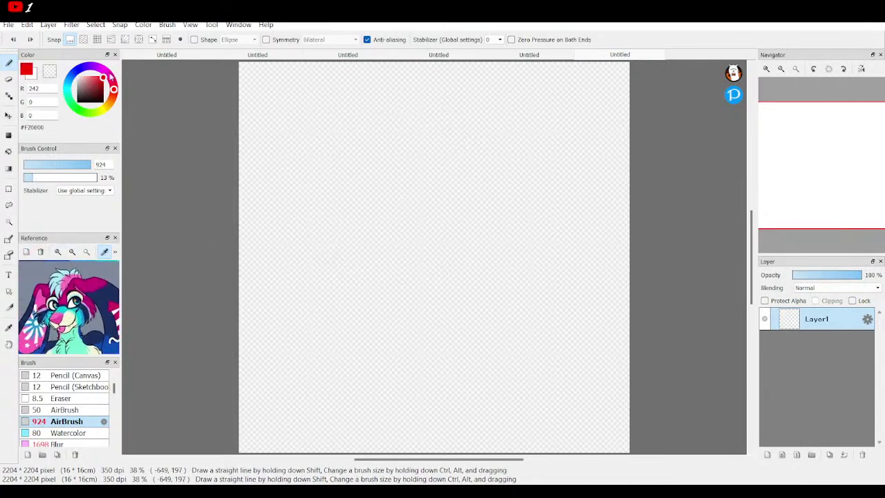
scroll(76, 392, up, 2)
click(61, 377)
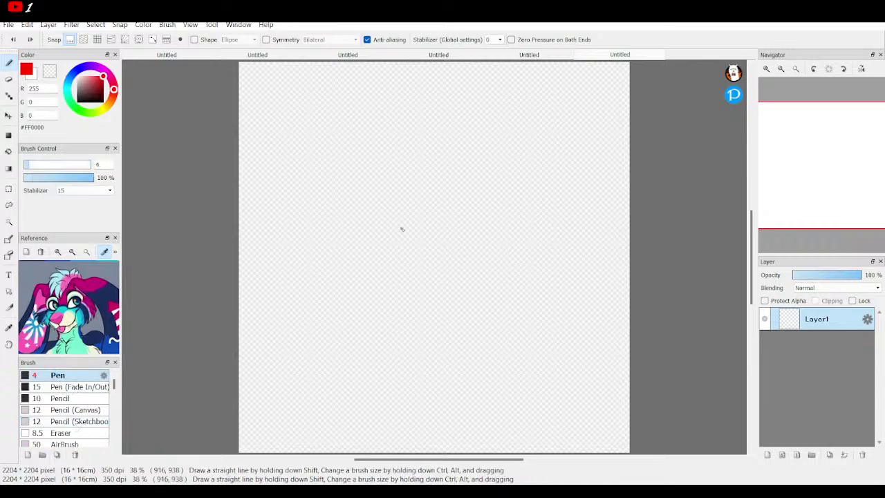
scroll(402, 229, up, 3)
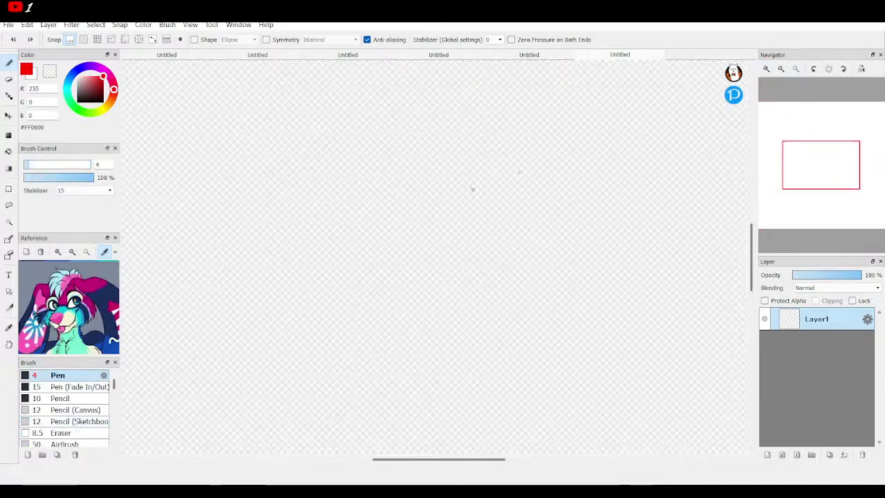
drag(821, 173, 820, 159)
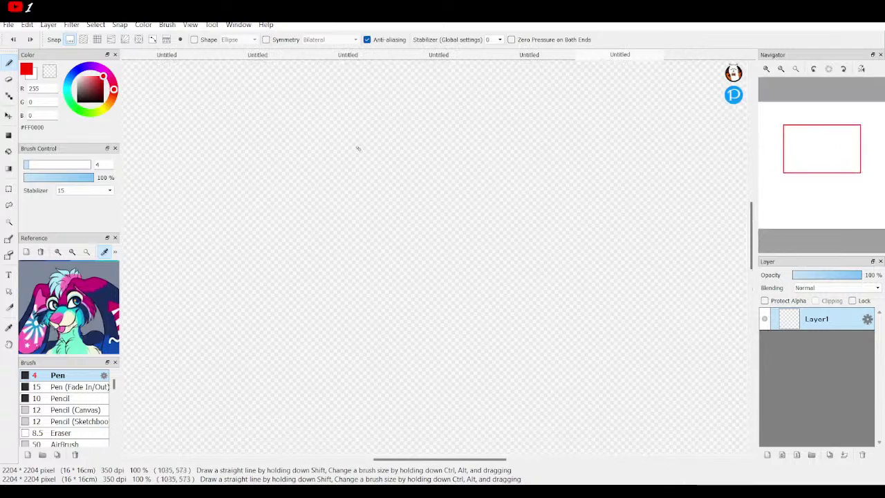
mouse_move(403, 132)
mouse_down()
mouse_move(358, 154)
mouse_move(508, 255)
mouse_move(415, 99)
mouse_move(351, 257)
mouse_up()
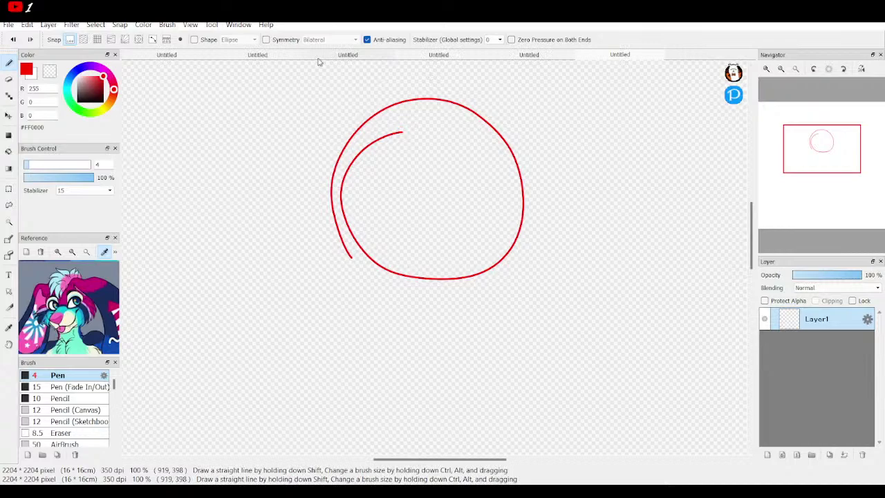
click(12, 40)
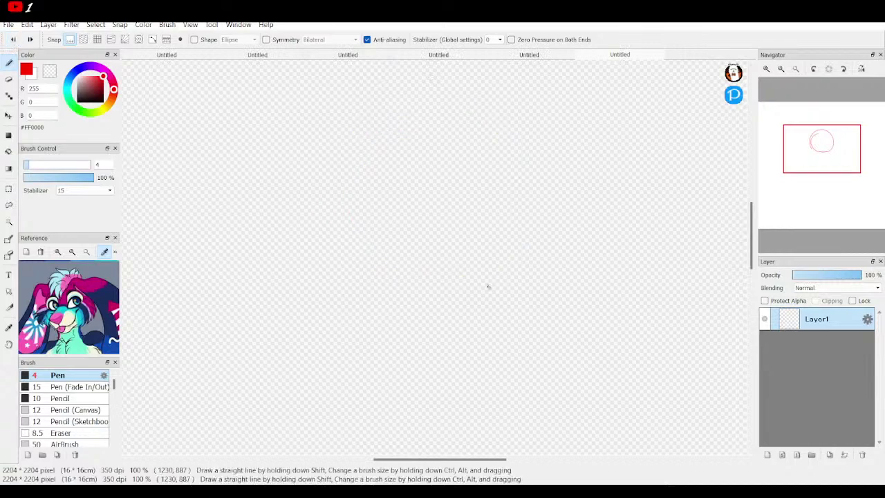
Step: Sketch a rough overlapping red circle for the character's head in the upper middle of the canvas
click(781, 69)
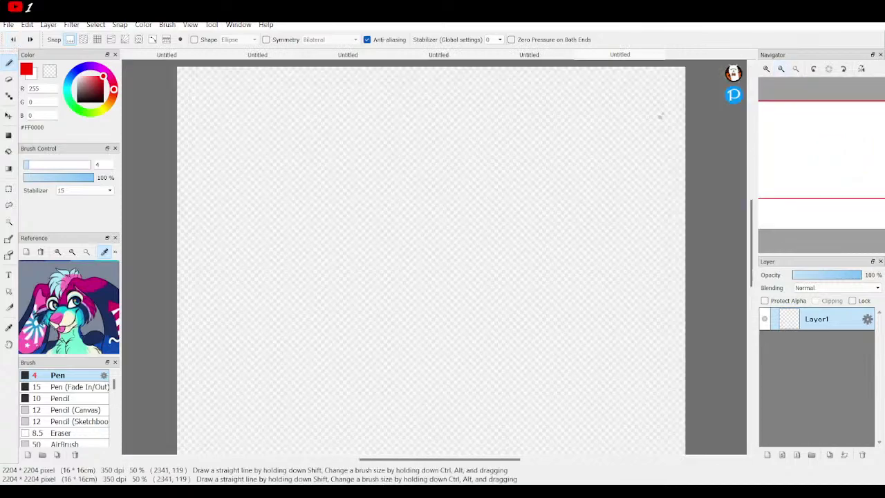
mouse_move(407, 205)
mouse_down()
mouse_move(445, 384)
mouse_move(537, 328)
mouse_move(512, 226)
mouse_move(494, 207)
mouse_up()
drag(479, 207, 448, 216)
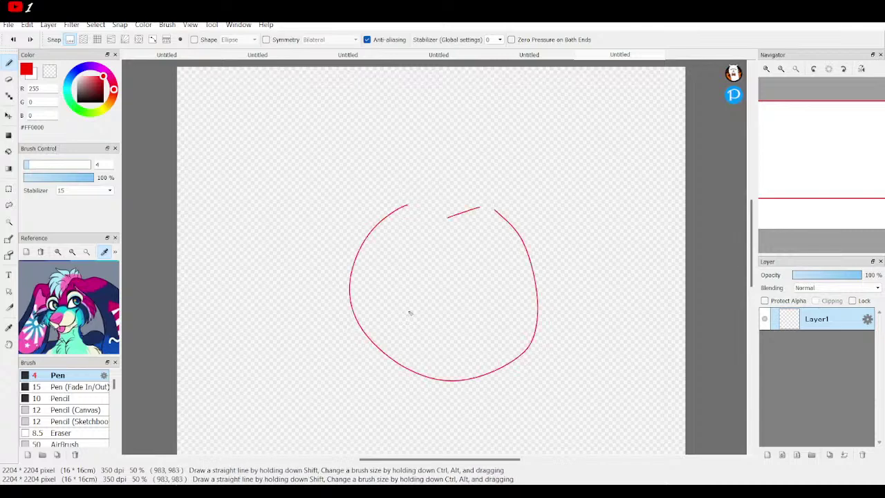
click(14, 40)
click(13, 40)
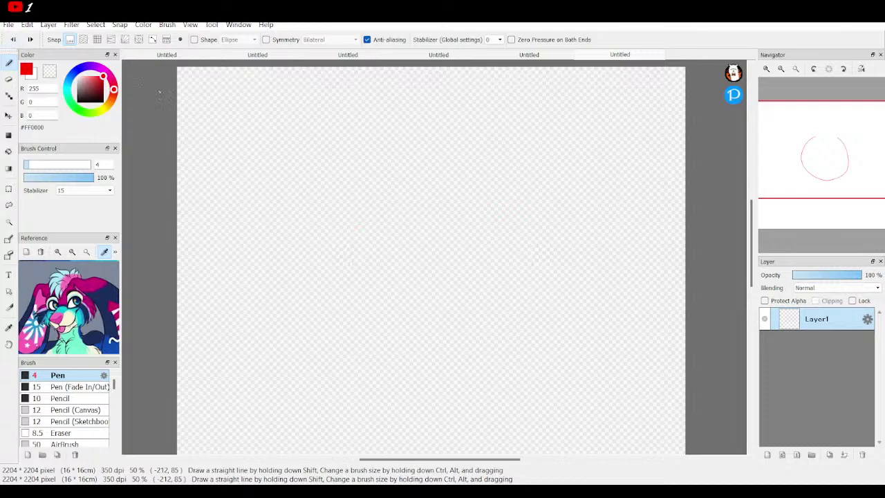
mouse_move(418, 208)
mouse_down()
mouse_move(386, 220)
mouse_move(386, 294)
mouse_move(454, 304)
mouse_move(491, 246)
mouse_move(447, 194)
mouse_move(369, 215)
mouse_move(397, 293)
mouse_up()
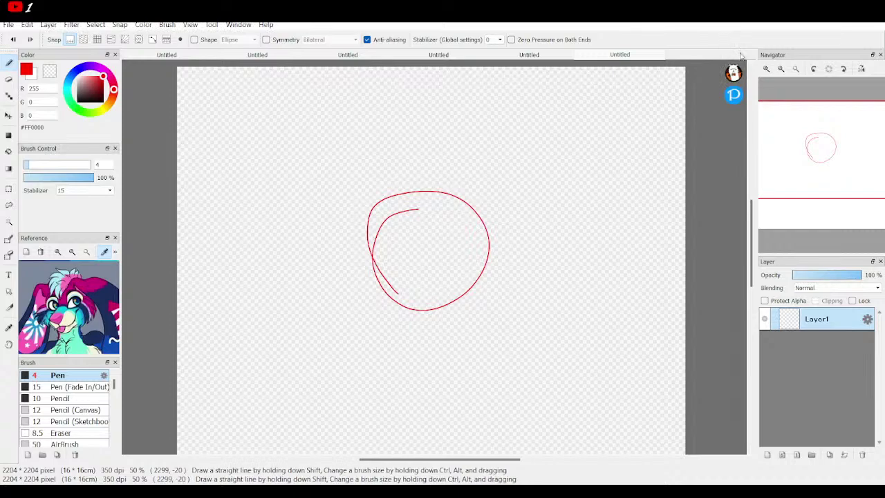
Step: Sketch a small red side-view nose outline against the head circle's left edge, undoing the first version
click(765, 68)
click(766, 69)
drag(825, 174, 808, 159)
mouse_move(353, 186)
mouse_down()
mouse_move(417, 191)
mouse_move(423, 207)
mouse_move(389, 209)
mouse_move(383, 236)
mouse_move(352, 188)
mouse_up()
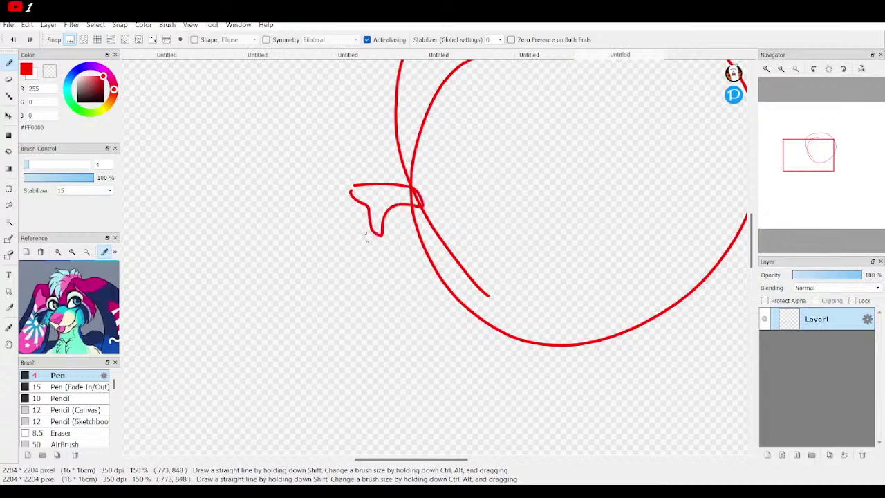
click(13, 39)
mouse_move(354, 180)
mouse_down()
mouse_move(397, 180)
mouse_move(411, 189)
mouse_move(385, 197)
mouse_move(388, 224)
mouse_move(375, 227)
mouse_move(351, 182)
mouse_up()
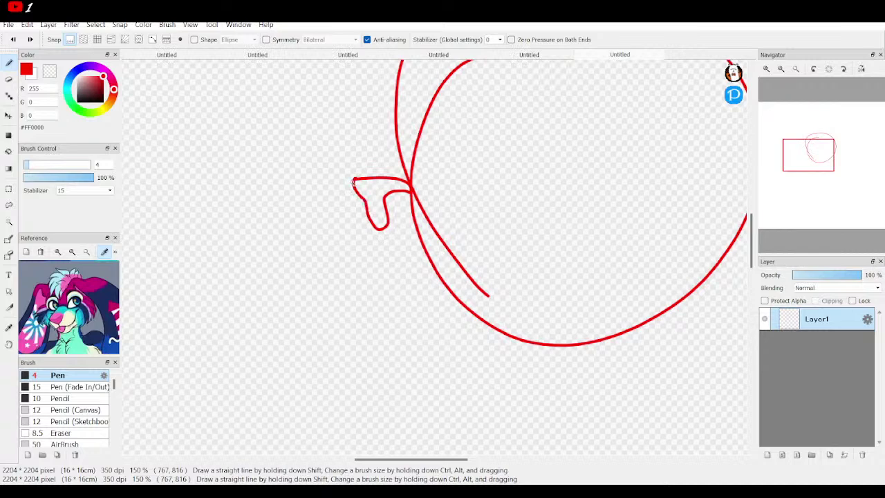
Step: Shade the nostril and sketch the muzzle front, upper lip line and open lower jaw beneath the nose
mouse_move(408, 192)
mouse_down()
mouse_move(388, 204)
mouse_move(390, 222)
mouse_move(389, 204)
mouse_move(408, 194)
mouse_move(386, 204)
mouse_move(396, 192)
mouse_move(387, 202)
mouse_move(358, 197)
mouse_move(382, 238)
mouse_move(436, 255)
mouse_move(526, 215)
mouse_up()
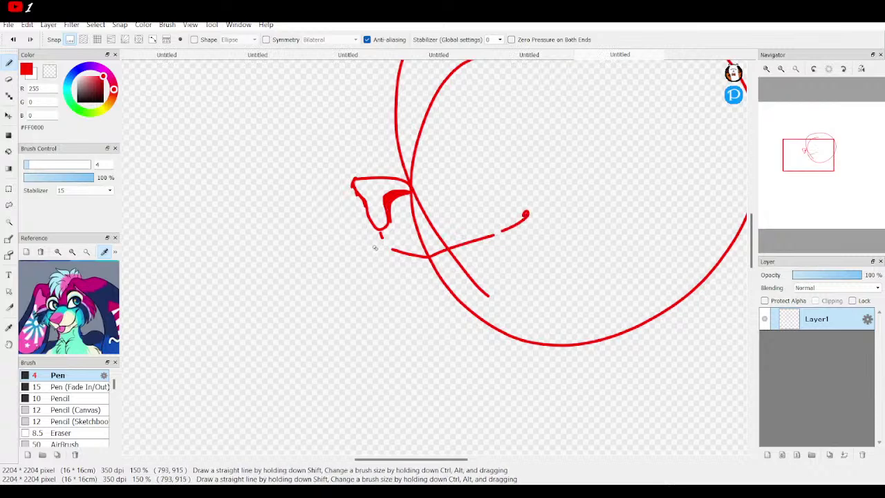
mouse_move(375, 247)
mouse_down()
mouse_move(366, 248)
mouse_move(357, 204)
mouse_up()
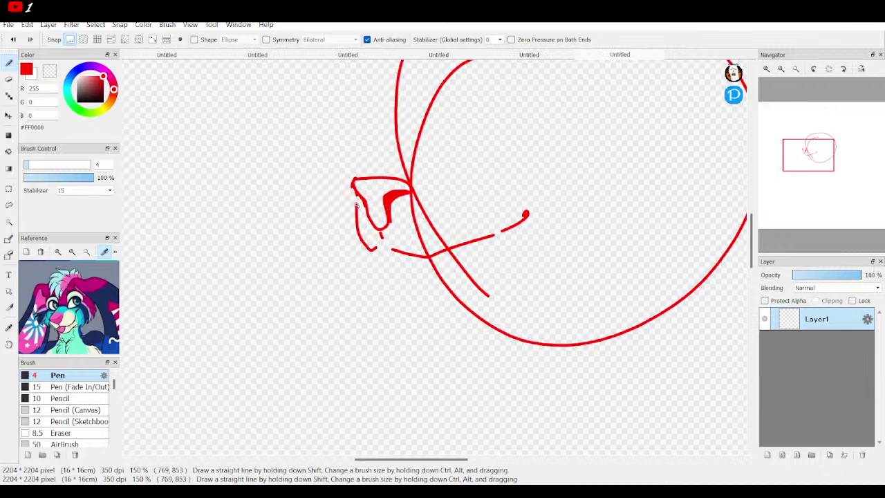
mouse_move(526, 217)
mouse_down()
mouse_move(510, 288)
mouse_move(455, 323)
mouse_move(406, 323)
mouse_move(440, 287)
mouse_up()
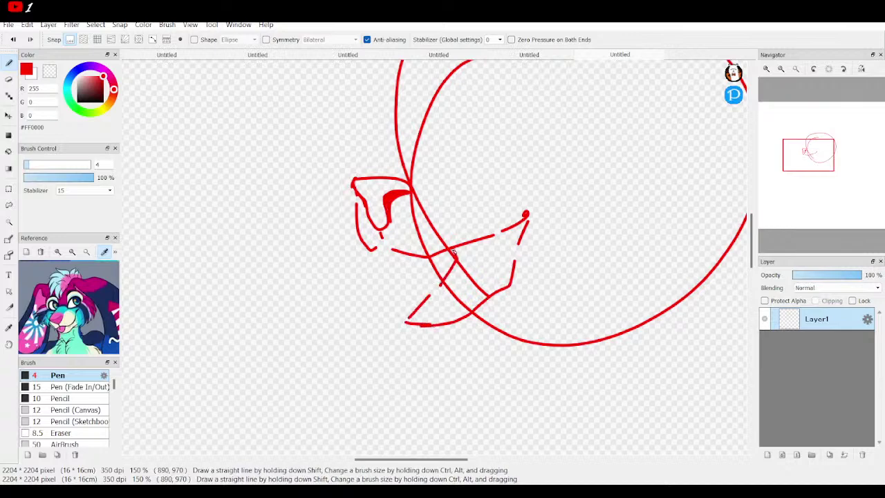
Step: Sketch jagged teeth and a tongue curve inside the open mouth, with a short stroke near the upper lip
drag(406, 319, 408, 295)
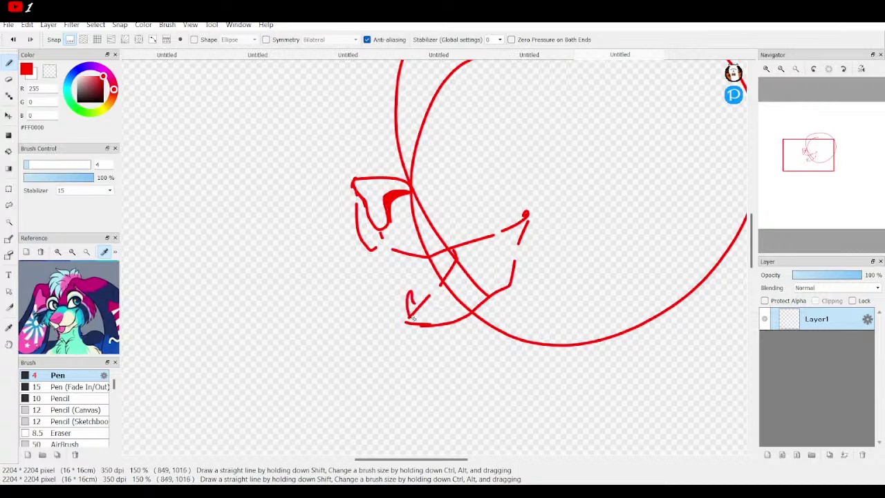
mouse_move(425, 315)
mouse_down()
mouse_move(450, 313)
mouse_move(451, 288)
mouse_move(477, 294)
mouse_move(482, 306)
mouse_up()
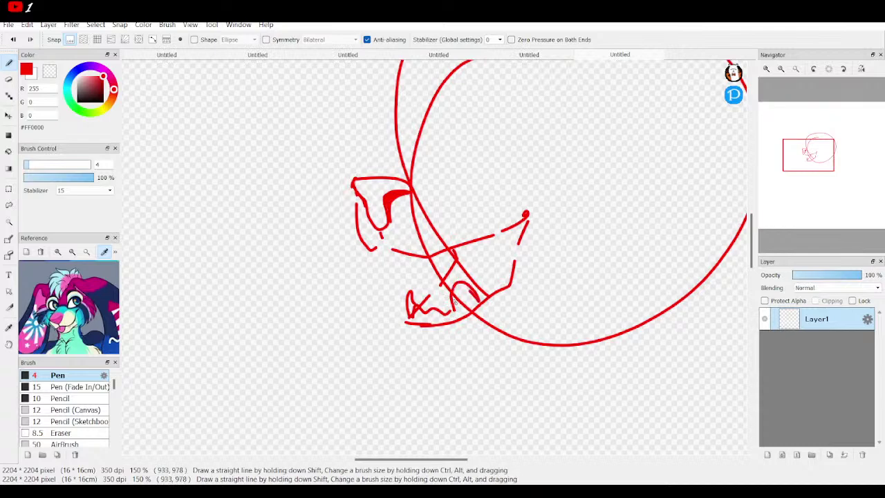
mouse_move(411, 291)
mouse_down()
mouse_move(426, 309)
mouse_move(422, 301)
mouse_up()
drag(502, 279, 513, 244)
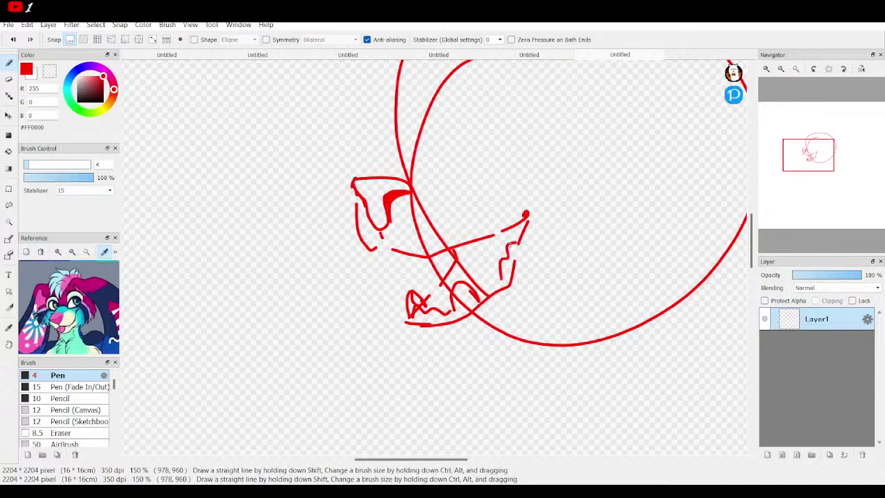
mouse_move(448, 255)
mouse_down()
mouse_move(455, 275)
mouse_move(443, 303)
mouse_move(498, 268)
mouse_up()
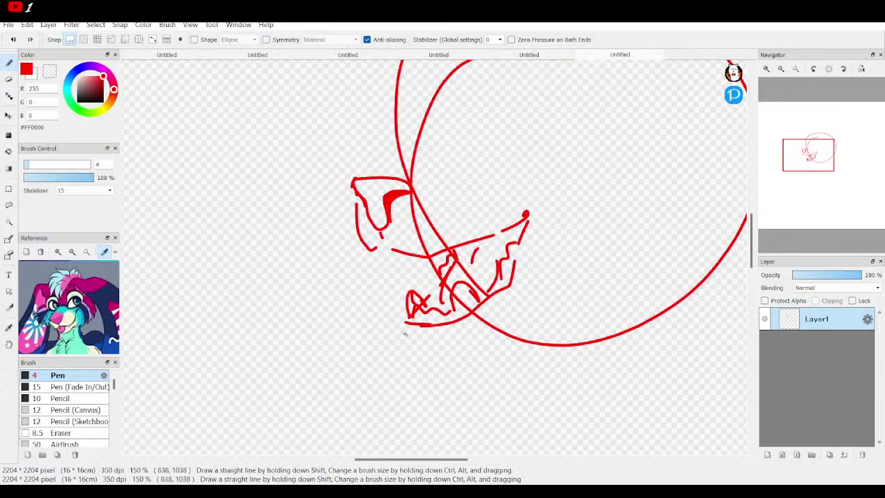
mouse_move(405, 332)
mouse_down()
mouse_move(441, 367)
mouse_move(500, 340)
mouse_move(652, 295)
mouse_up()
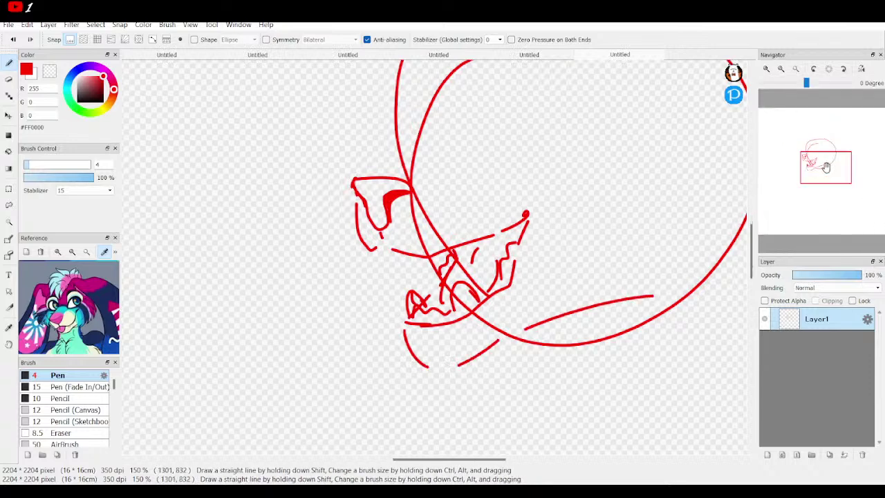
click(825, 168)
drag(824, 168, 823, 154)
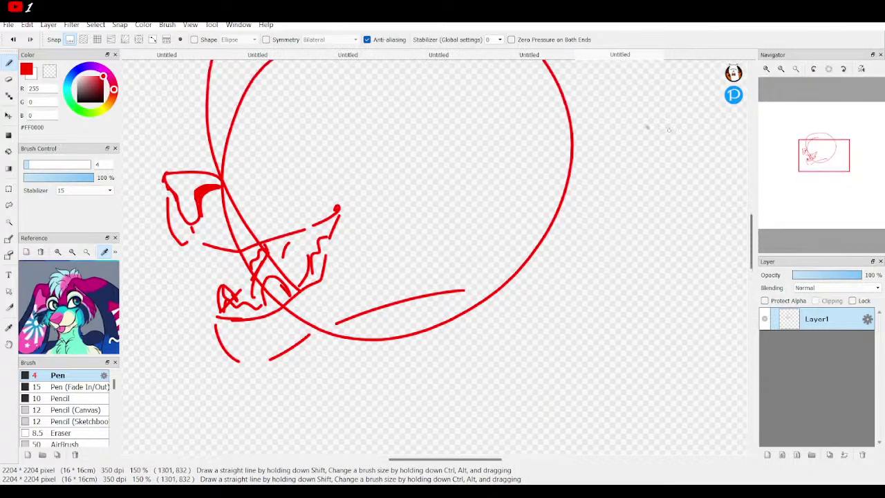
click(12, 39)
mouse_move(212, 325)
mouse_down()
mouse_move(221, 367)
mouse_move(242, 375)
mouse_move(264, 373)
mouse_move(302, 342)
mouse_up()
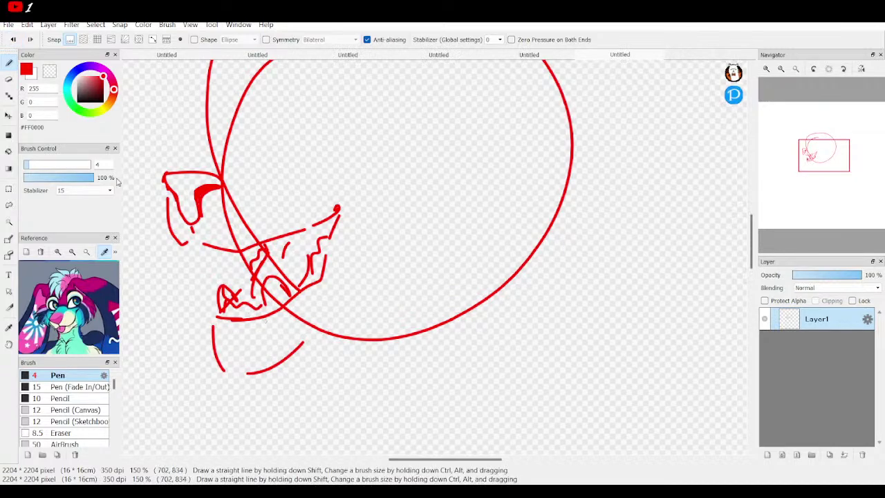
click(12, 40)
click(11, 39)
drag(216, 329, 273, 382)
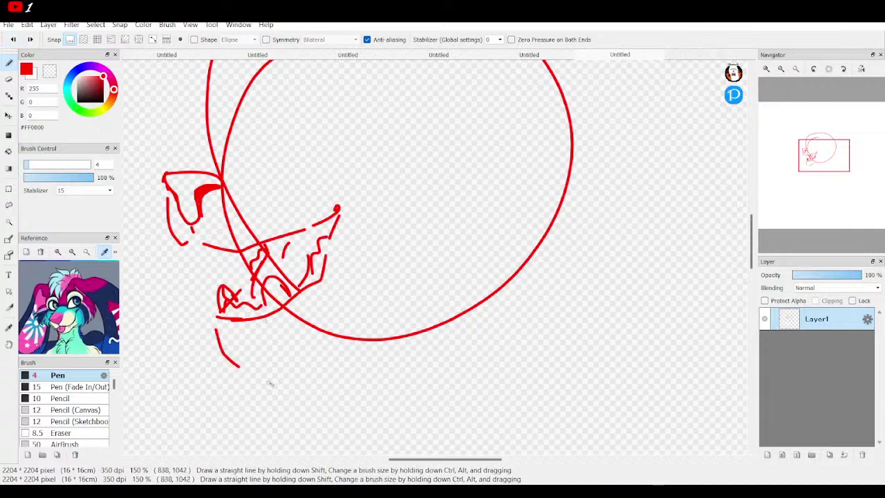
click(12, 39)
drag(213, 330, 217, 358)
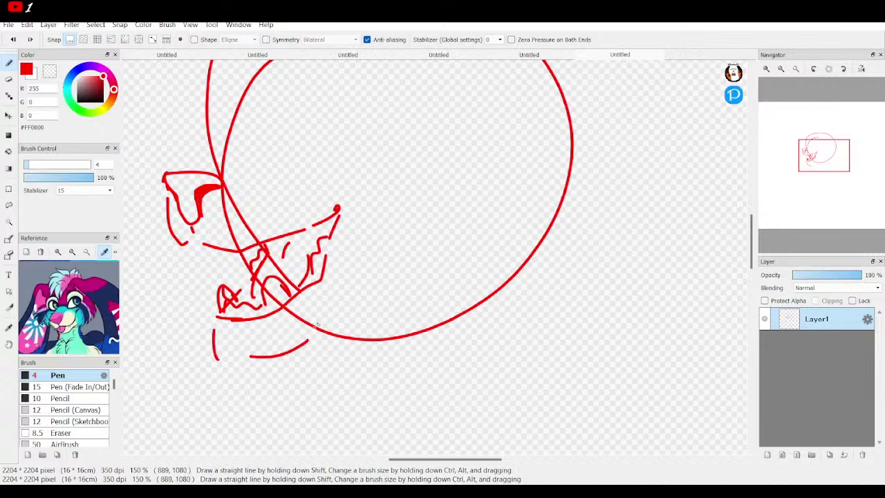
click(12, 39)
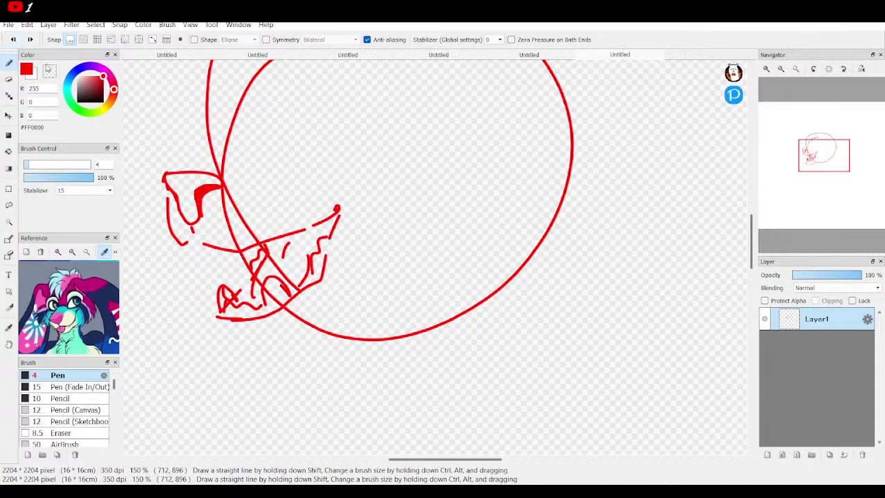
Step: Sketch a shallow chin curve below the mouth, a slanted jaw line, and a narrow pointed mark inside the back of the head circle
mouse_move(222, 349)
mouse_down()
mouse_move(251, 363)
mouse_move(484, 299)
mouse_move(486, 212)
mouse_move(484, 263)
mouse_up()
mouse_move(863, 166)
mouse_down()
mouse_move(872, 173)
mouse_move(848, 163)
mouse_move(855, 162)
mouse_up()
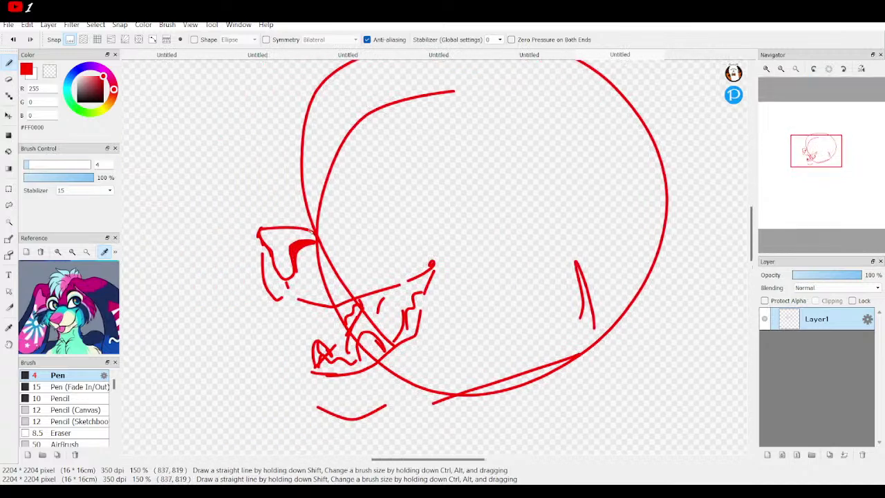
Step: Sketch the far eye's lower and inner edge, then the near eye's arched upper lid, redrawn lower lid, inner-corner dot and iris curve
drag(294, 226, 358, 223)
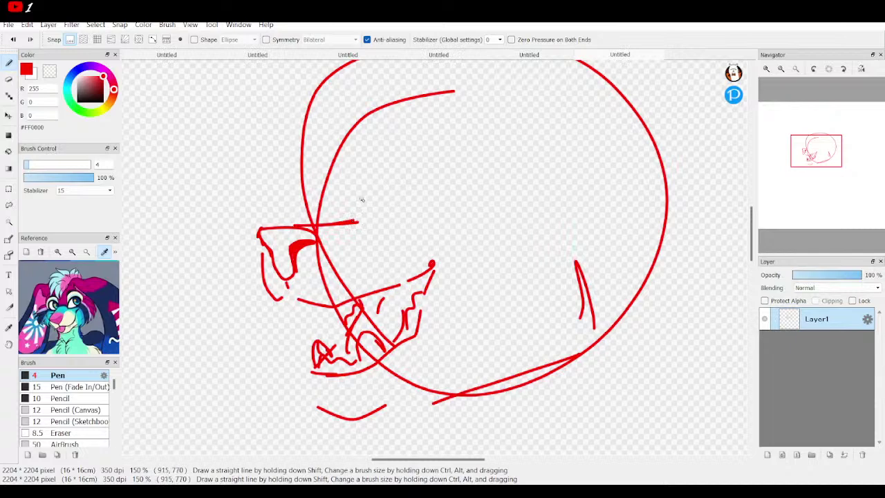
drag(356, 220, 349, 188)
mouse_move(401, 212)
mouse_down()
mouse_move(449, 177)
mouse_move(505, 218)
mouse_move(461, 177)
mouse_move(441, 176)
mouse_up()
drag(498, 225, 405, 229)
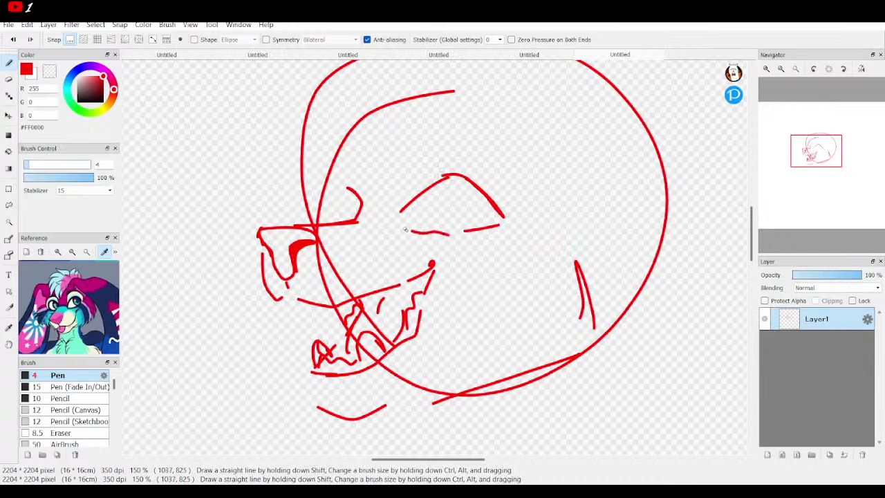
key(ctrl+z)
drag(456, 228, 425, 235)
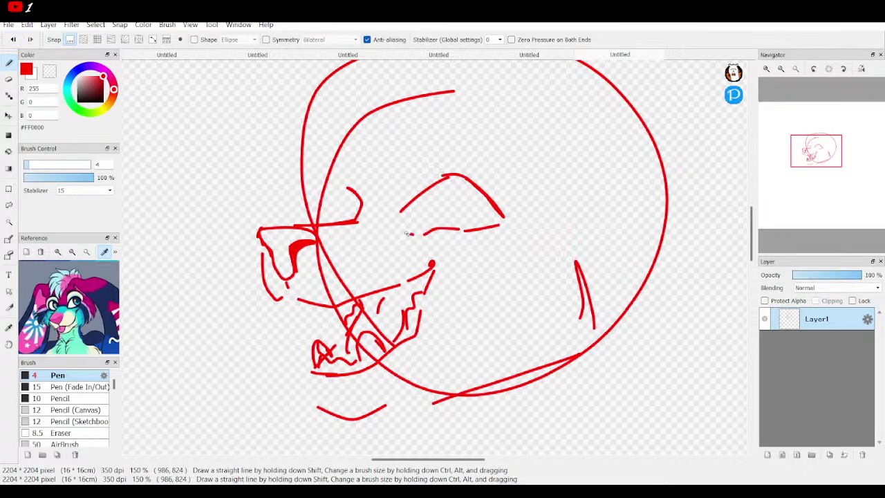
click(410, 233)
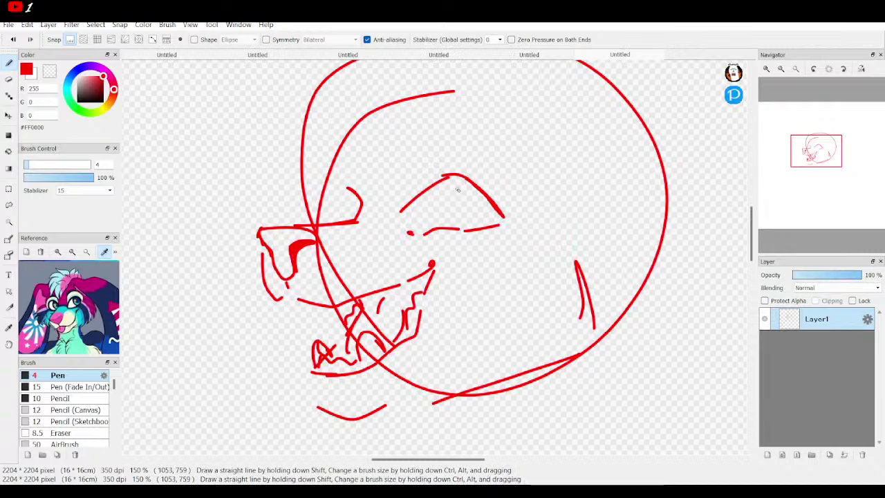
mouse_move(455, 187)
mouse_down()
mouse_move(455, 208)
mouse_move(476, 228)
mouse_up()
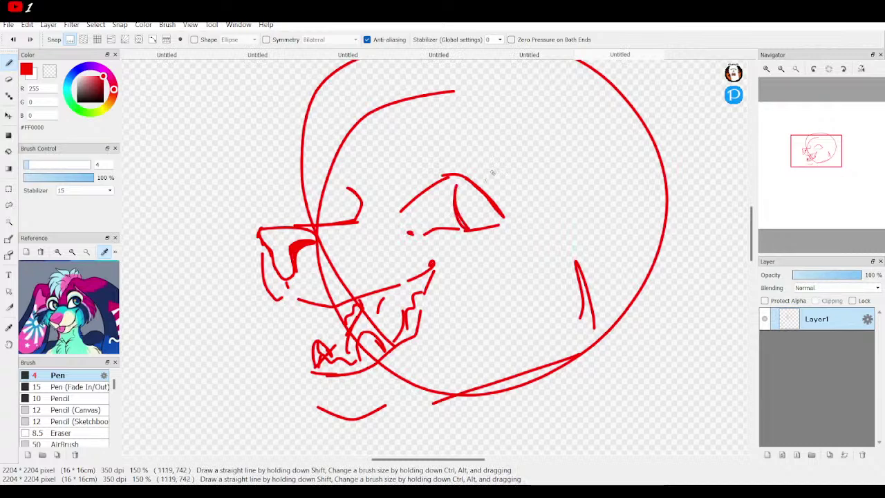
Step: Sketch the near eye's arched brow and outer lashes, and thicken its upper lid line
mouse_move(481, 171)
mouse_down()
mouse_move(436, 141)
mouse_move(413, 158)
mouse_move(446, 156)
mouse_move(510, 199)
mouse_up()
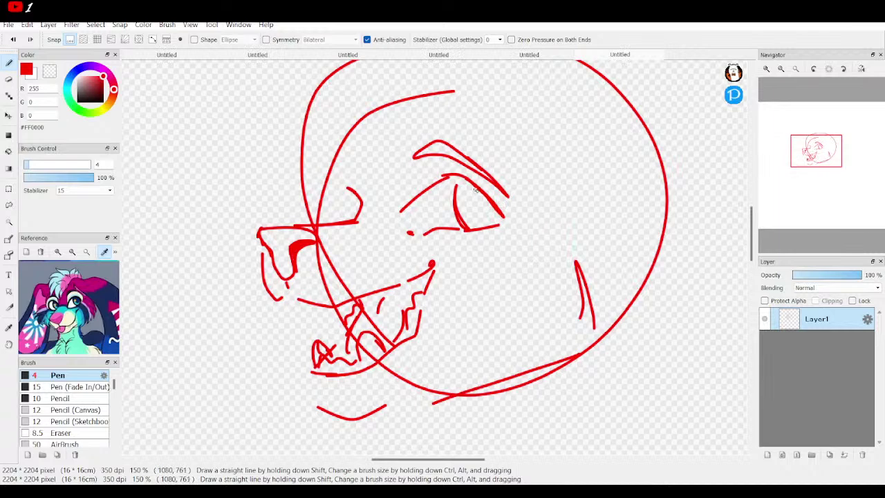
mouse_move(487, 196)
mouse_down()
mouse_move(521, 214)
mouse_move(515, 220)
mouse_up()
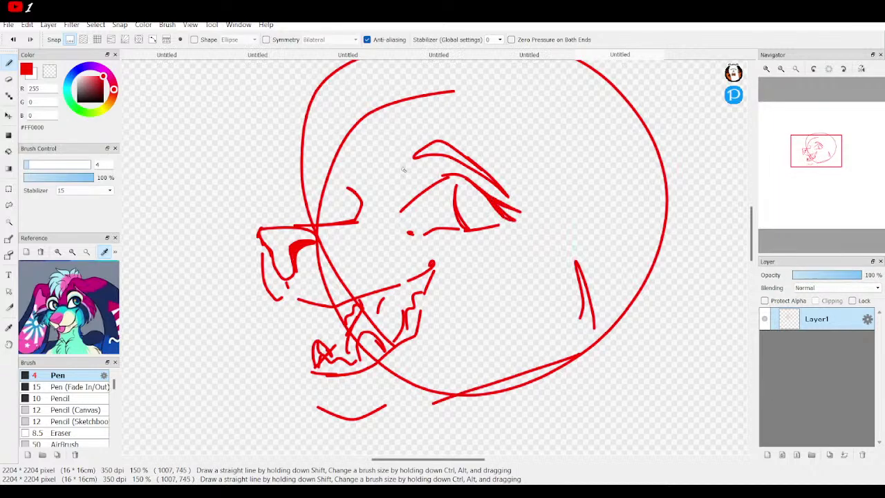
mouse_move(446, 175)
mouse_down()
mouse_move(396, 209)
mouse_move(448, 176)
mouse_move(434, 179)
mouse_move(424, 188)
mouse_move(450, 178)
mouse_move(477, 188)
mouse_up()
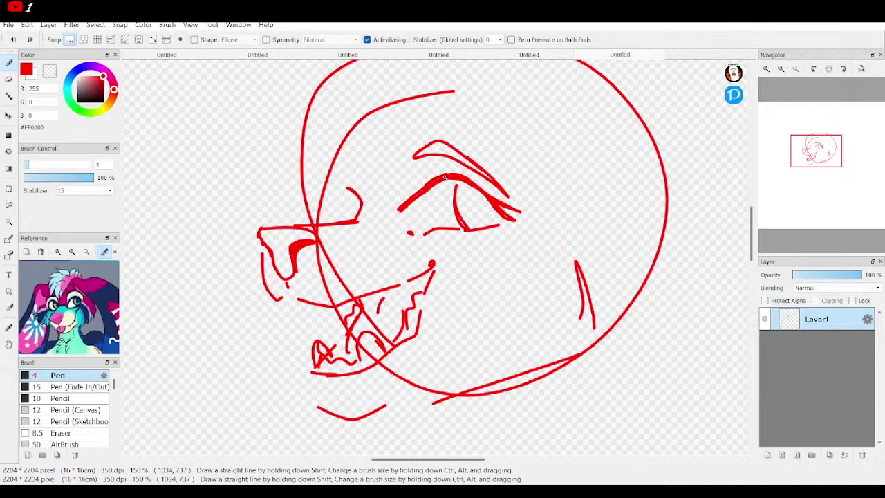
Step: Sketch the far eye's brow, lid, redrawn iris and shaded inner corner, plus two curved shapes above the nose
mouse_move(831, 152)
mouse_down()
mouse_move(795, 143)
mouse_move(817, 159)
mouse_up()
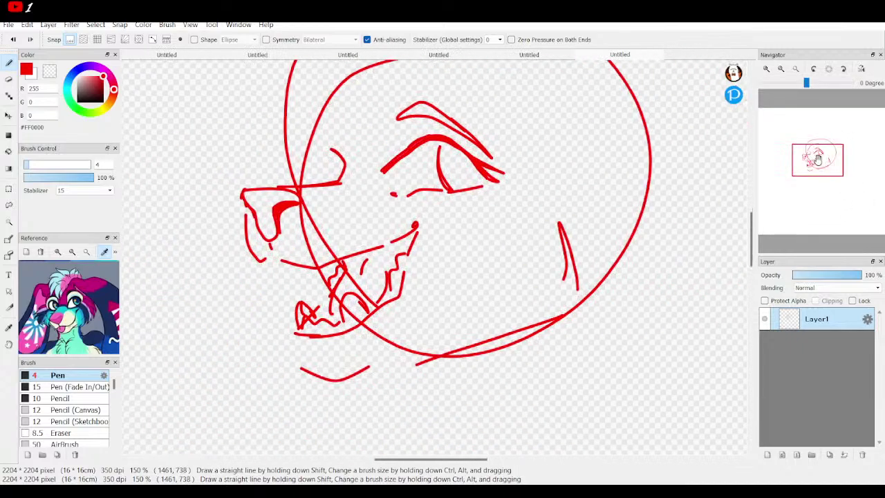
mouse_move(311, 170)
mouse_down()
mouse_move(341, 149)
mouse_move(319, 182)
mouse_move(307, 148)
mouse_move(341, 125)
mouse_move(347, 135)
mouse_move(310, 149)
mouse_move(325, 155)
mouse_move(327, 185)
mouse_move(328, 159)
mouse_up()
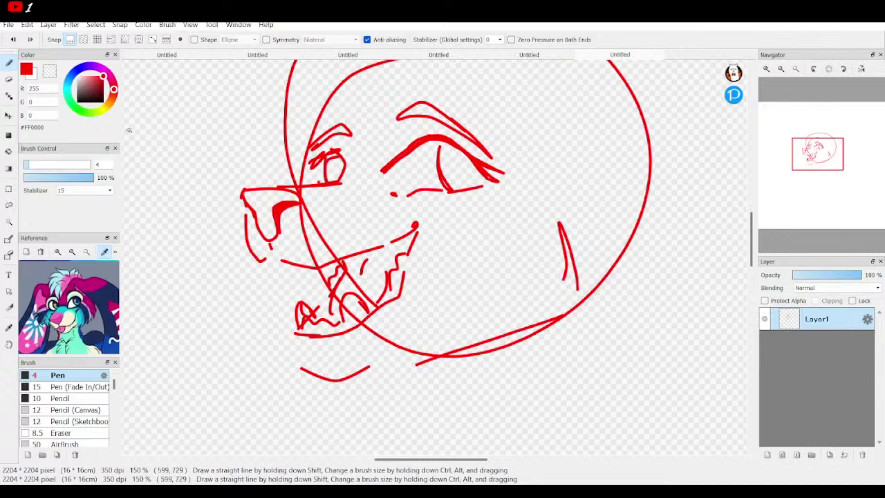
click(15, 39)
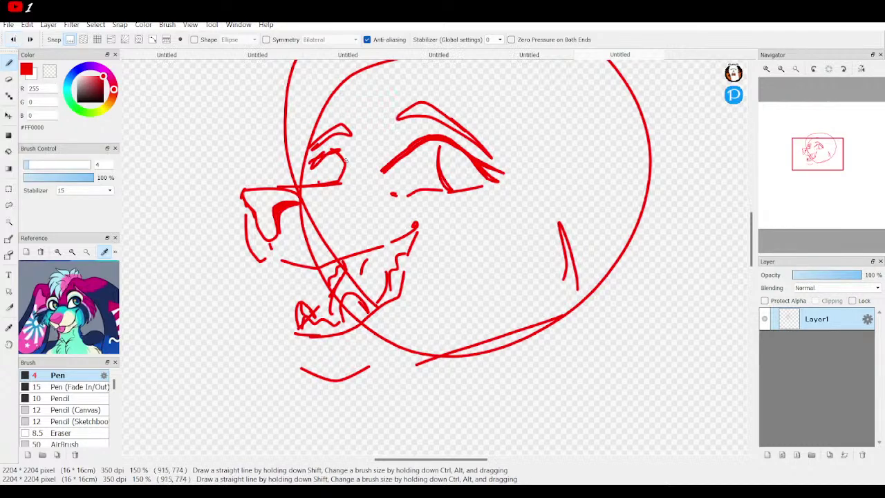
mouse_move(330, 158)
mouse_down()
mouse_move(332, 188)
mouse_move(328, 160)
mouse_move(337, 173)
mouse_move(330, 179)
mouse_move(352, 186)
mouse_move(364, 174)
mouse_move(333, 179)
mouse_move(364, 181)
mouse_up()
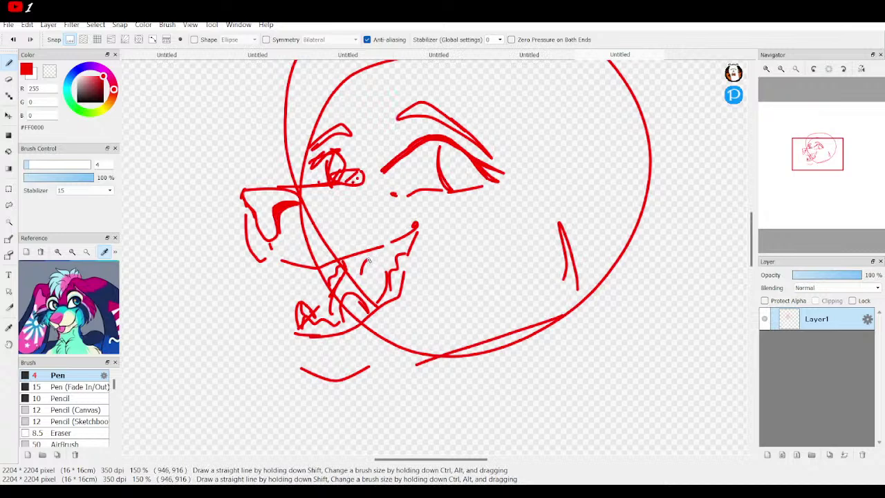
mouse_move(265, 141)
mouse_down()
mouse_move(235, 123)
mouse_move(223, 127)
mouse_move(224, 136)
mouse_move(240, 135)
mouse_move(267, 159)
mouse_move(264, 142)
mouse_move(258, 158)
mouse_move(224, 152)
mouse_move(228, 164)
mouse_move(266, 170)
mouse_up()
Step: Sketch a jagged row of hair tufts along the front and top of the head circle
drag(817, 154, 819, 155)
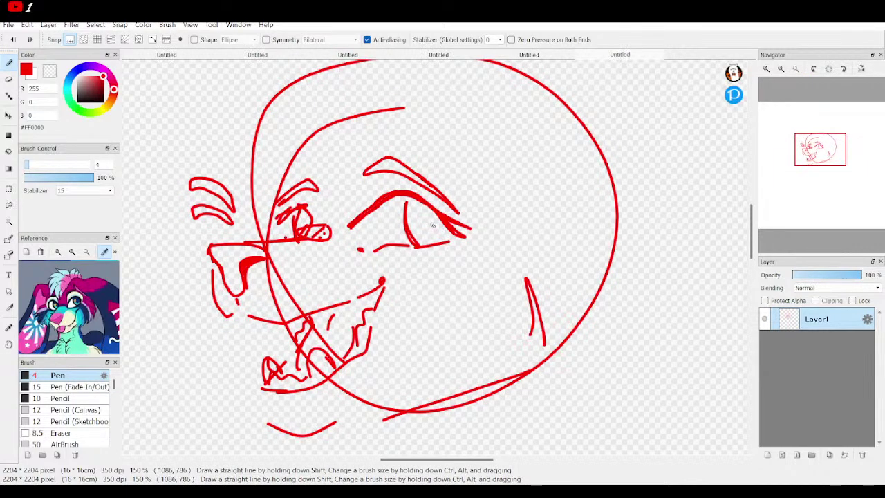
click(780, 69)
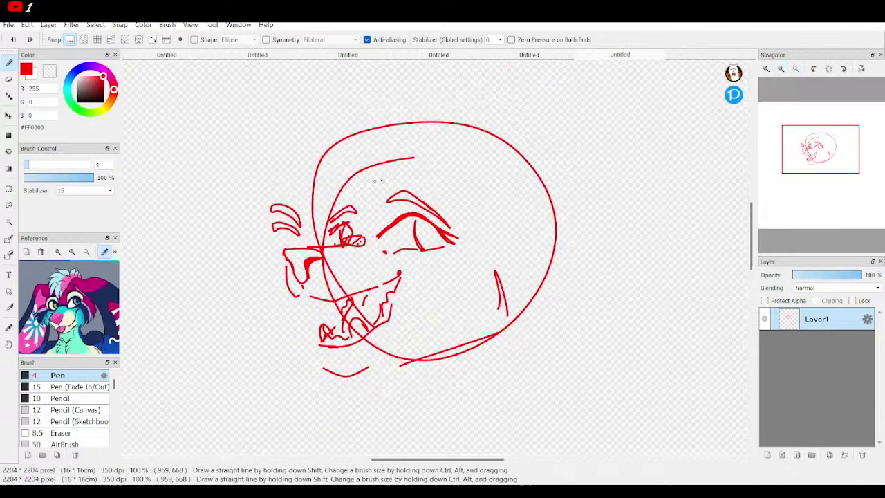
mouse_move(449, 143)
mouse_down()
mouse_move(398, 116)
mouse_move(403, 132)
mouse_move(349, 135)
mouse_move(355, 150)
mouse_move(329, 140)
mouse_move(336, 182)
mouse_move(308, 213)
mouse_up()
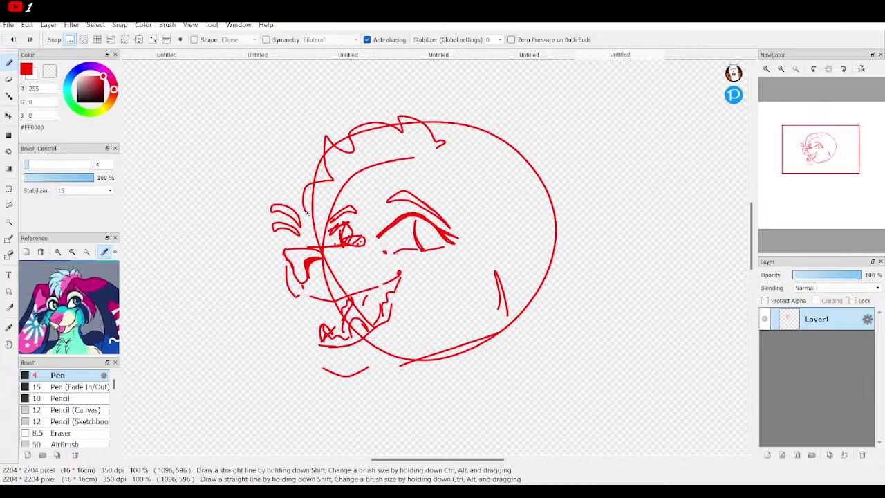
Step: Sketch zigzag forehead strokes, a long drooping ear with a ragged tip behind the head, and small hair tufts above its base
mouse_move(372, 204)
mouse_down()
mouse_move(381, 180)
mouse_move(403, 170)
mouse_move(520, 160)
mouse_move(545, 197)
mouse_move(588, 215)
mouse_move(606, 283)
mouse_move(600, 277)
mouse_move(642, 380)
mouse_move(633, 400)
mouse_up()
click(440, 169)
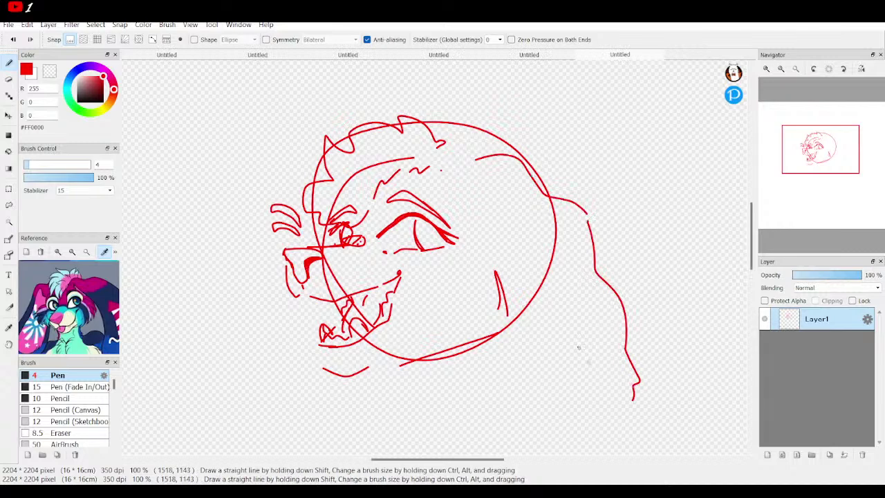
mouse_move(474, 238)
mouse_down()
mouse_move(483, 259)
mouse_move(477, 323)
mouse_move(519, 384)
mouse_move(604, 416)
mouse_move(635, 400)
mouse_up()
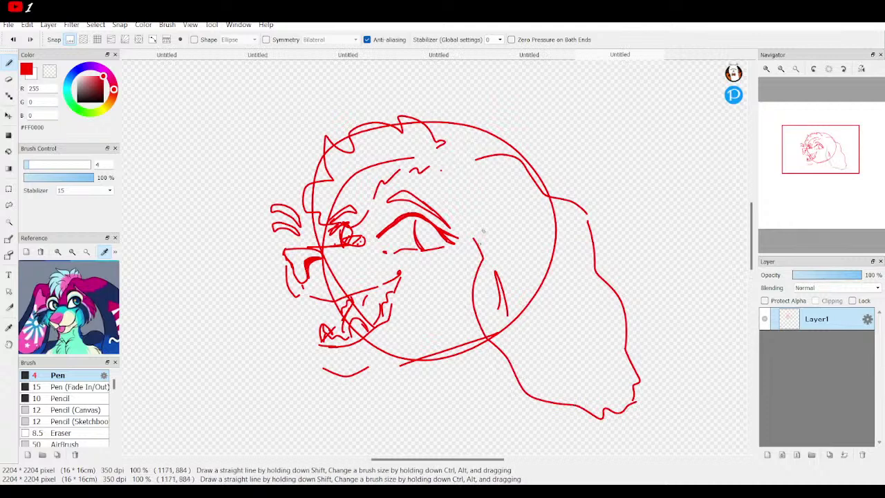
drag(465, 135, 499, 147)
drag(443, 118, 446, 130)
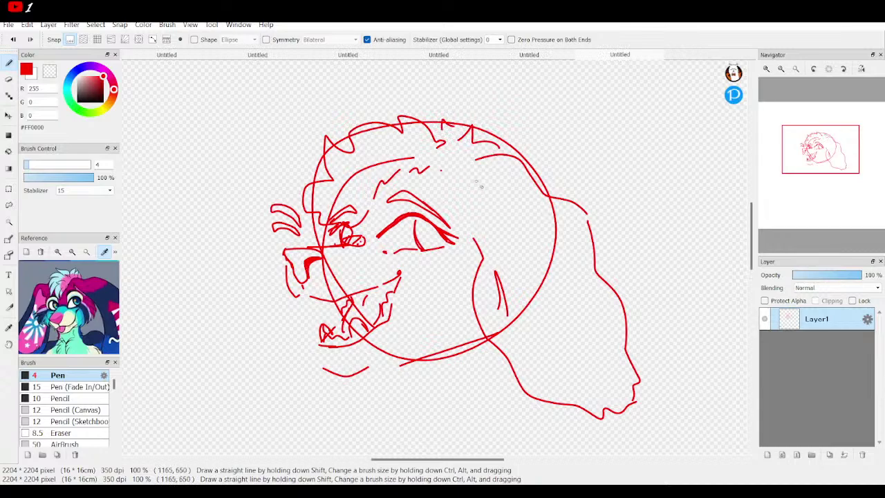
Step: Sketch the ear markings: a triangle, a long slanted rectangle beneath it and a small pointed loop at its lower end
mouse_move(521, 235)
mouse_down()
mouse_move(517, 257)
mouse_move(553, 255)
mouse_move(573, 243)
mouse_move(527, 226)
mouse_up()
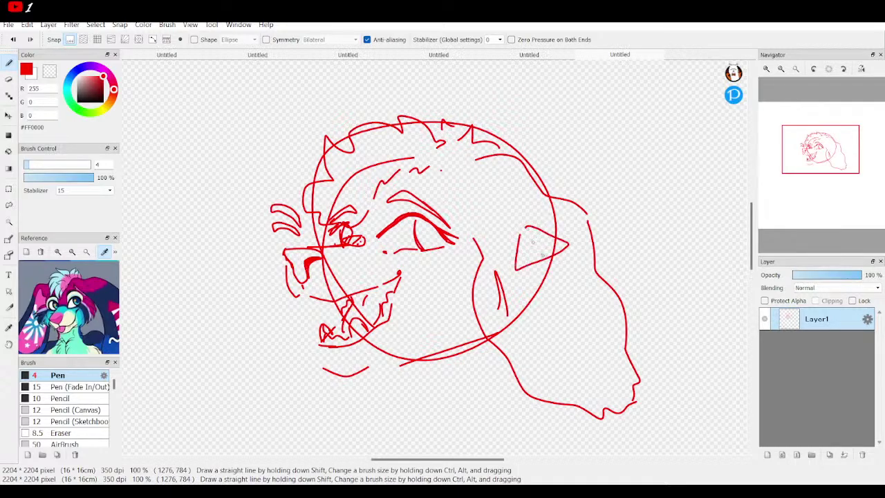
mouse_move(531, 267)
mouse_down()
mouse_move(560, 342)
mouse_move(589, 328)
mouse_move(559, 261)
mouse_up()
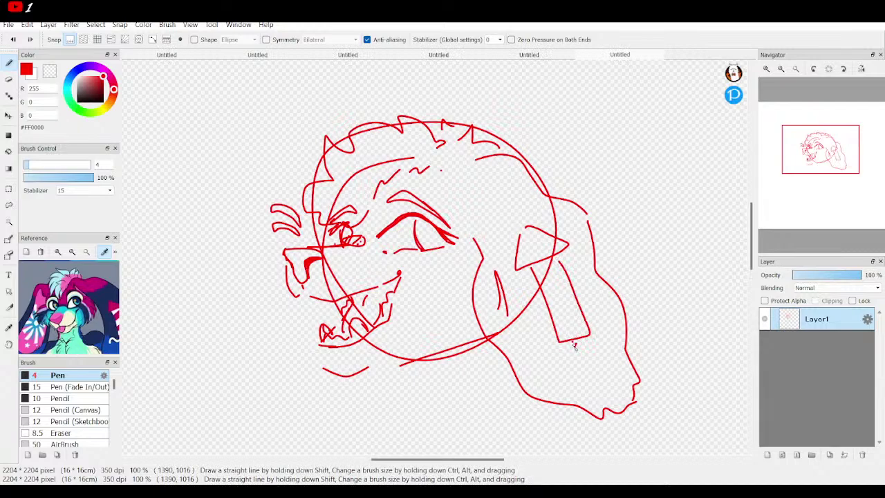
mouse_move(579, 343)
mouse_down()
mouse_move(599, 361)
mouse_move(585, 346)
mouse_up()
mouse_move(819, 151)
mouse_down()
mouse_move(830, 161)
mouse_move(823, 154)
mouse_up()
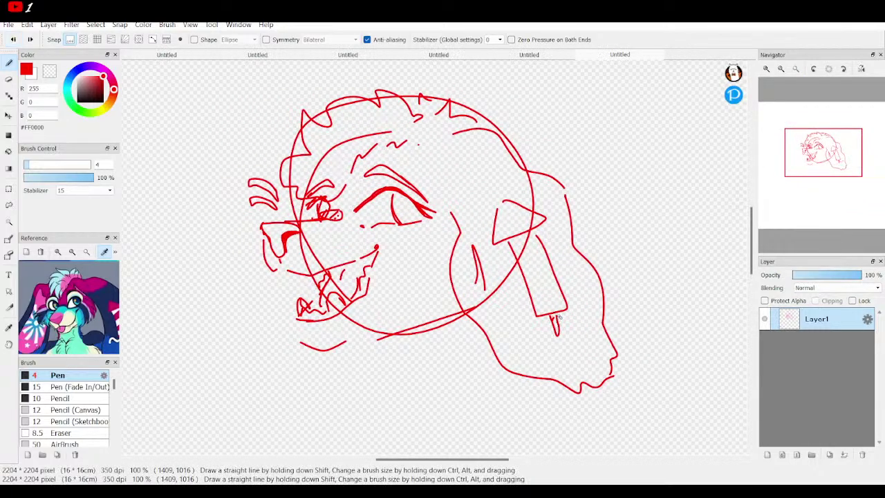
Step: Sketch another curved loop at the lower end of the ear marking and a small pointed tuft under the jaw
mouse_move(561, 322)
mouse_down()
mouse_move(544, 322)
mouse_move(547, 348)
mouse_up()
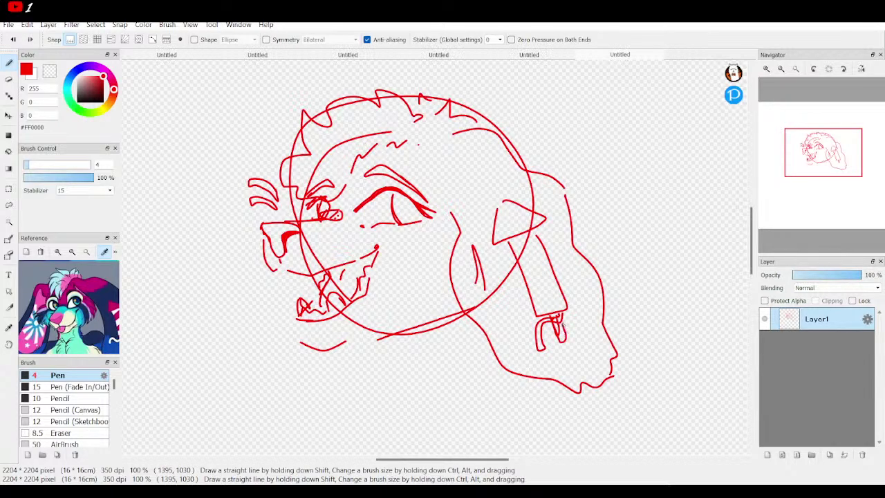
key(ctrl+minus)
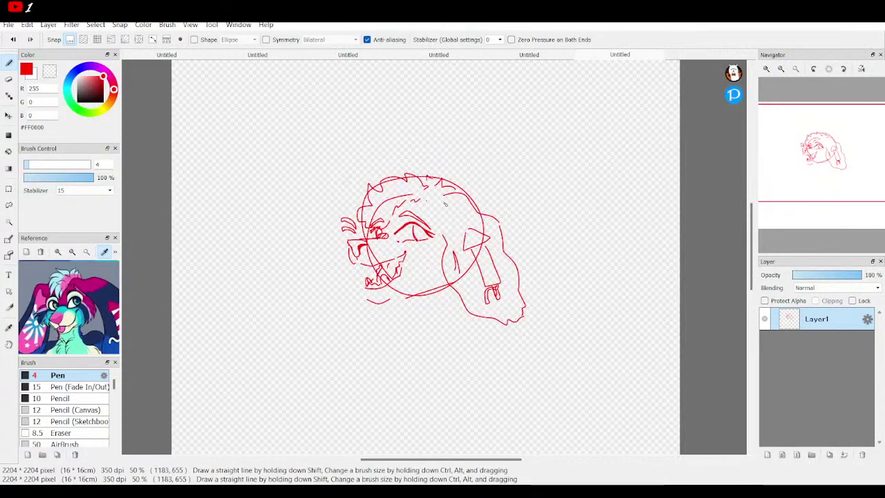
mouse_move(89, 306)
mouse_down()
mouse_move(78, 257)
mouse_move(89, 278)
mouse_up()
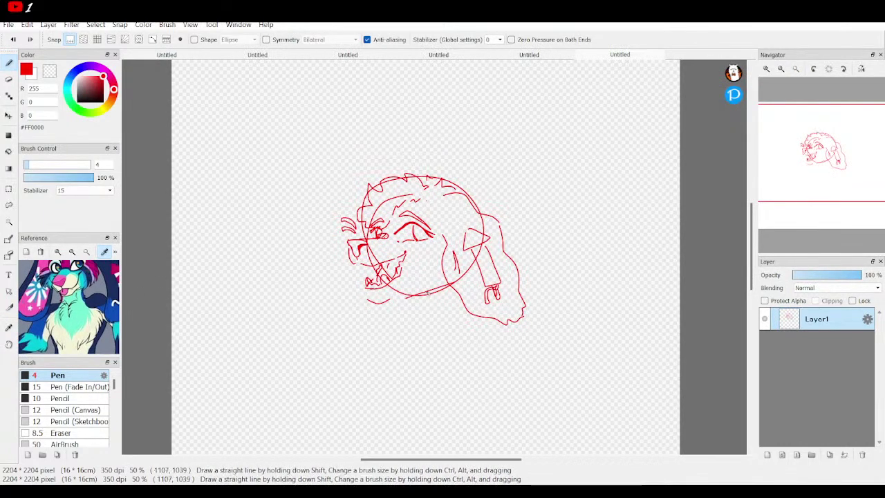
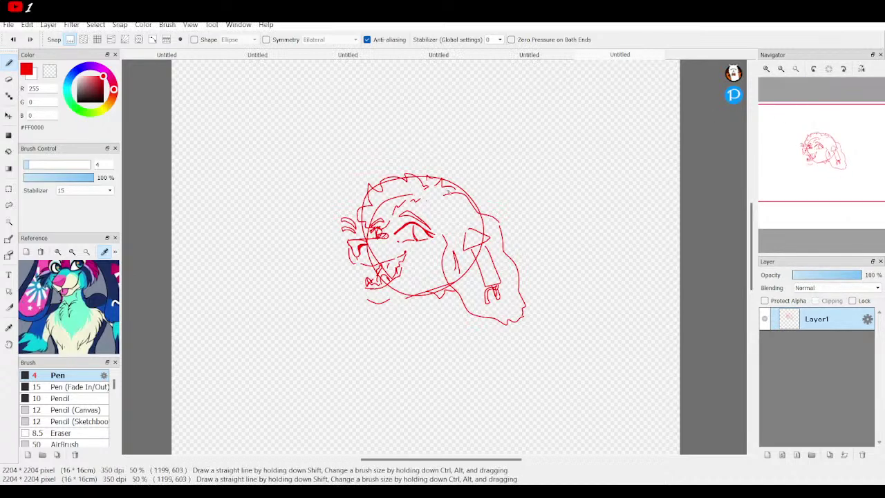
Step: Erase the drooping ear, its markings and the back part of the head circle
click(9, 79)
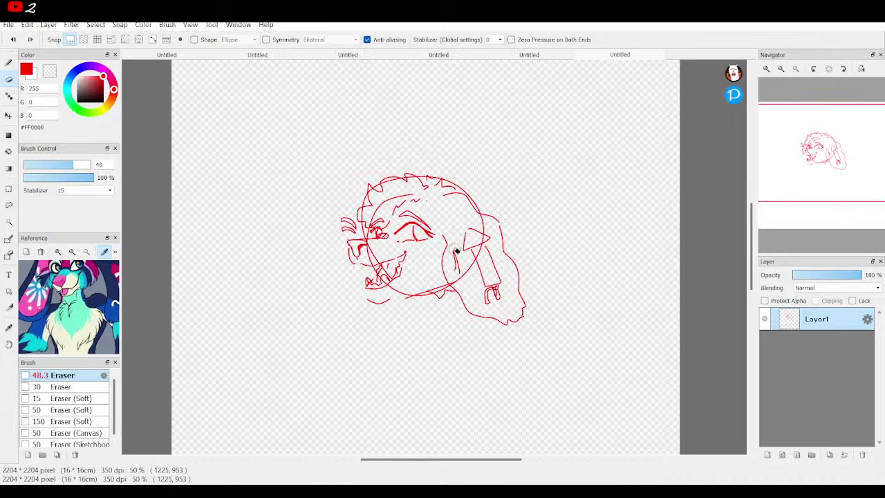
mouse_move(466, 306)
mouse_down()
mouse_move(454, 252)
mouse_move(494, 347)
mouse_move(471, 232)
mouse_move(511, 327)
mouse_move(483, 228)
mouse_move(506, 338)
mouse_move(461, 229)
mouse_move(473, 290)
mouse_move(465, 269)
mouse_move(476, 201)
mouse_move(458, 201)
mouse_move(491, 218)
mouse_move(519, 286)
mouse_move(501, 247)
mouse_move(516, 336)
mouse_move(526, 275)
mouse_up()
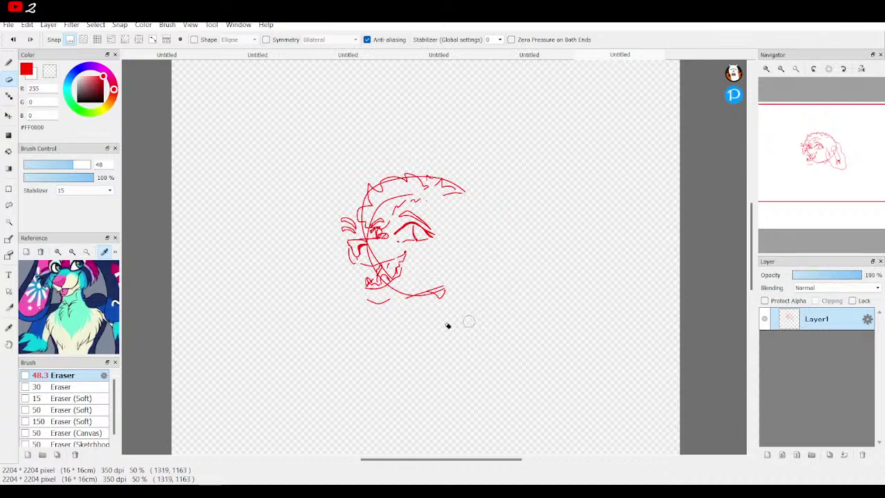
Step: Sketch an arc extending back from the top of the head and short curved strokes beneath it for the ear's base
click(15, 62)
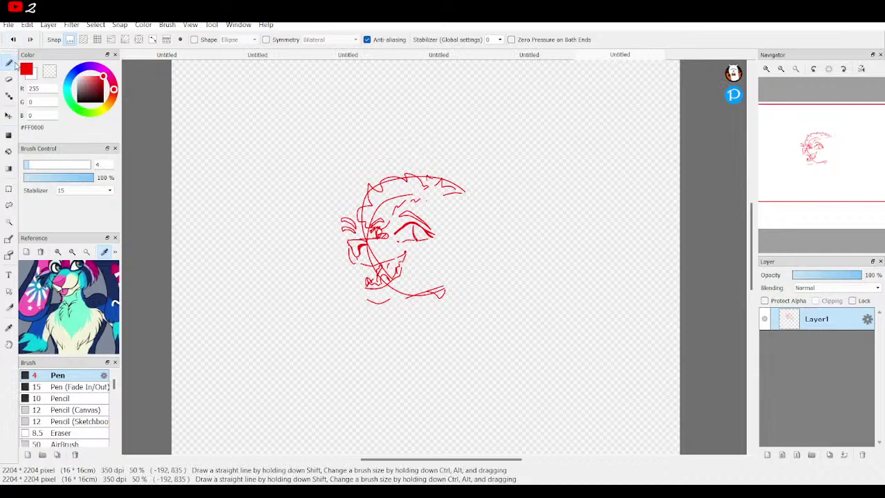
click(767, 70)
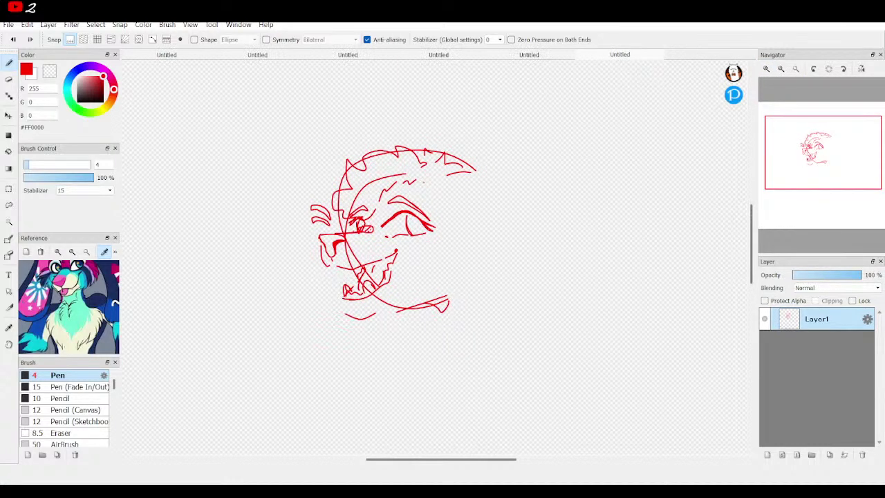
mouse_move(74, 300)
mouse_down()
mouse_move(52, 330)
mouse_move(46, 322)
mouse_up()
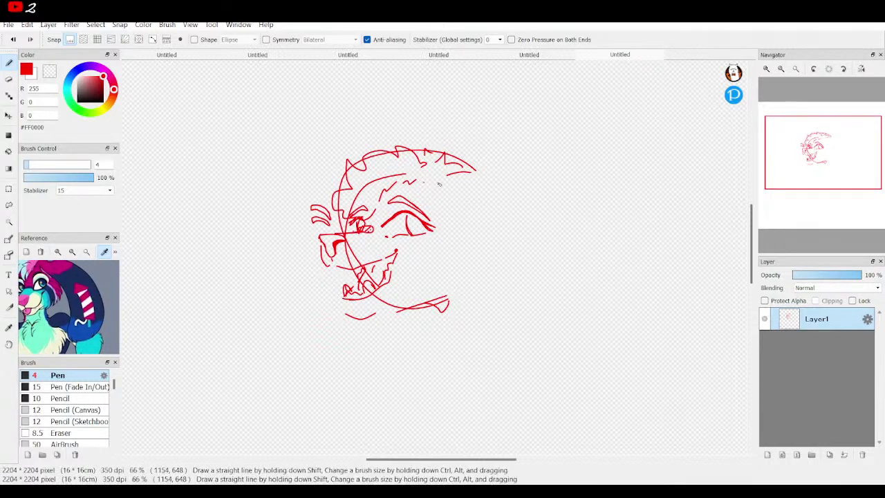
drag(441, 180, 474, 188)
drag(472, 168, 511, 189)
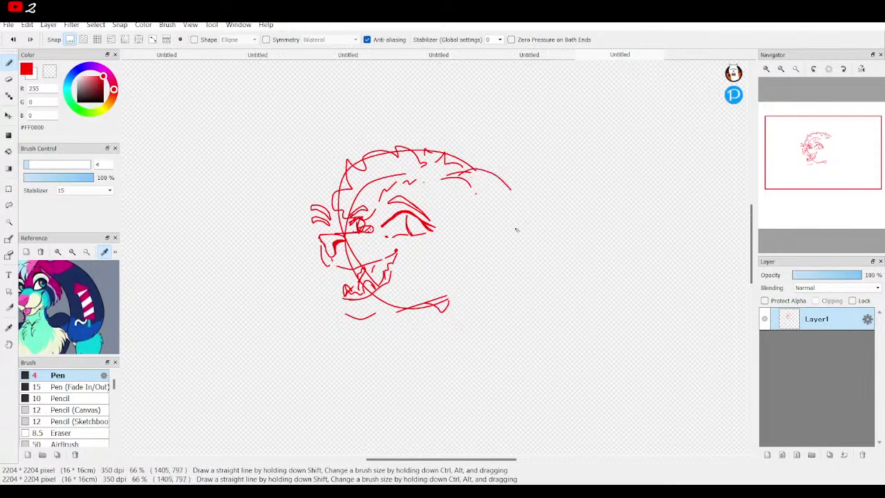
mouse_move(531, 229)
mouse_down()
mouse_move(516, 314)
mouse_move(530, 394)
mouse_move(475, 424)
mouse_move(470, 412)
mouse_move(455, 420)
mouse_move(441, 317)
mouse_move(463, 283)
mouse_move(466, 199)
mouse_move(523, 208)
mouse_up()
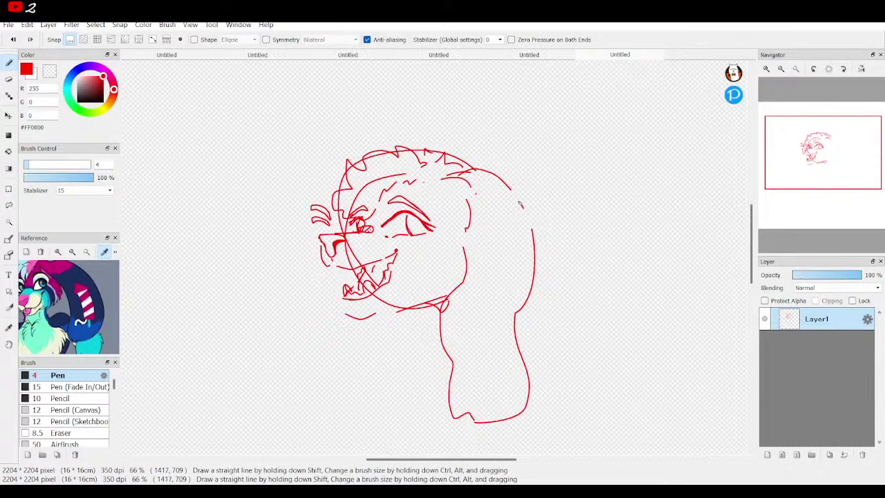
mouse_move(844, 172)
drag(845, 171, 854, 161)
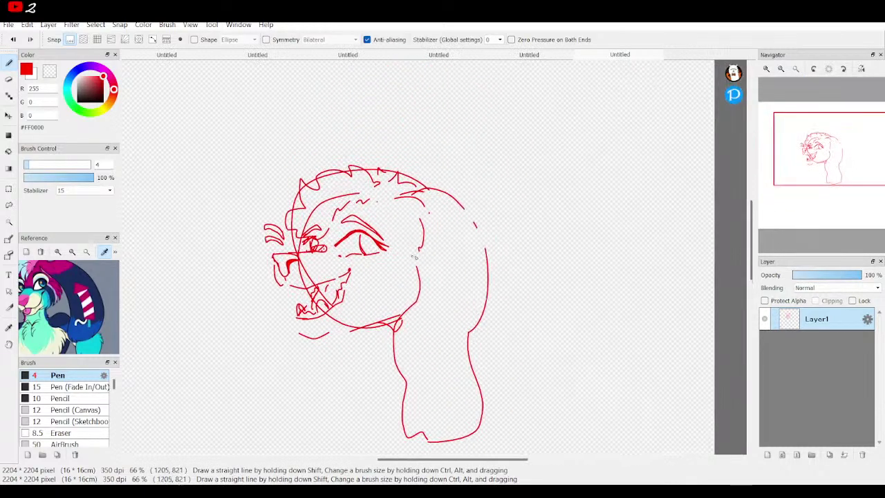
mouse_move(440, 263)
mouse_down()
mouse_move(454, 242)
mouse_move(470, 278)
mouse_move(450, 246)
mouse_move(432, 268)
mouse_move(450, 270)
mouse_move(430, 321)
mouse_move(445, 322)
mouse_move(453, 275)
mouse_up()
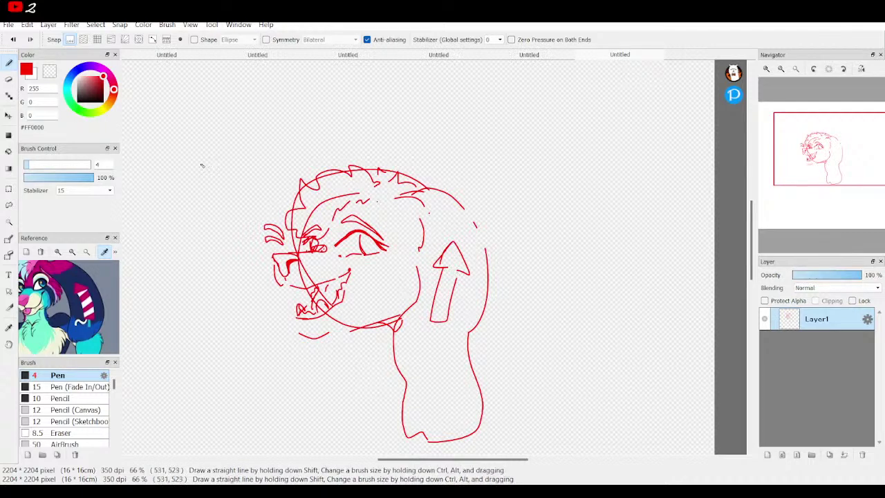
click(13, 40)
click(14, 40)
click(13, 40)
click(13, 40)
click(13, 40)
click(14, 41)
click(13, 40)
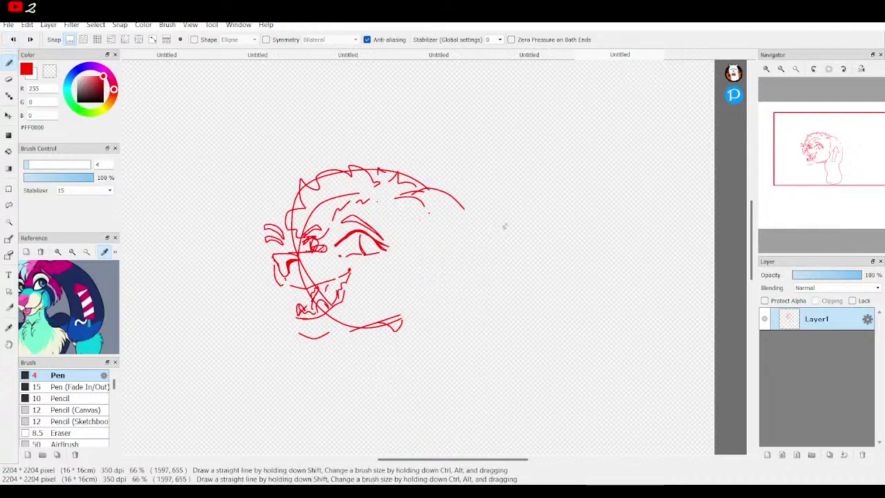
Step: Sketch the long ear's outline slanting down and away from the head, with a notched, rounded tip
mouse_move(470, 214)
mouse_down()
mouse_move(484, 278)
mouse_move(522, 356)
mouse_move(517, 409)
mouse_move(488, 422)
mouse_move(446, 412)
mouse_move(409, 311)
mouse_move(407, 230)
mouse_up()
mouse_move(433, 283)
mouse_down()
mouse_move(439, 252)
mouse_move(475, 291)
mouse_move(432, 297)
mouse_move(432, 267)
mouse_up()
mouse_move(446, 299)
mouse_down()
mouse_move(470, 390)
mouse_move(494, 384)
mouse_move(495, 366)
mouse_move(468, 284)
mouse_up()
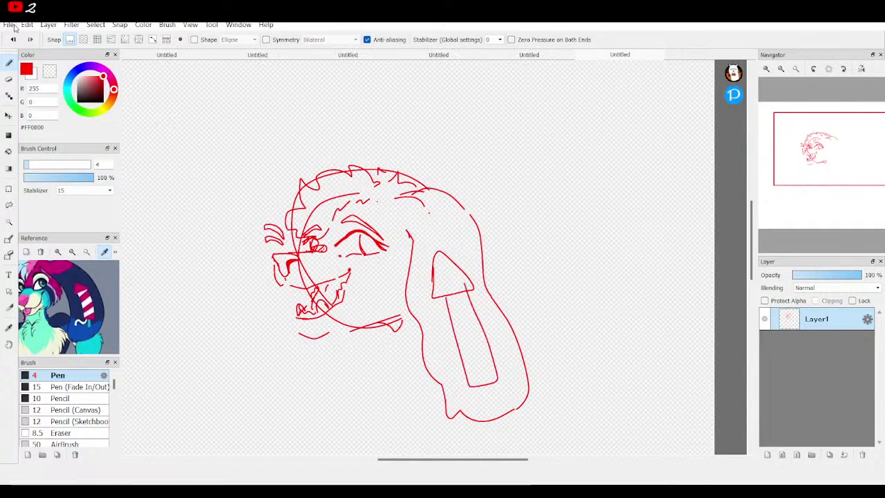
key(ctrl+z)
key(ctrl+z)
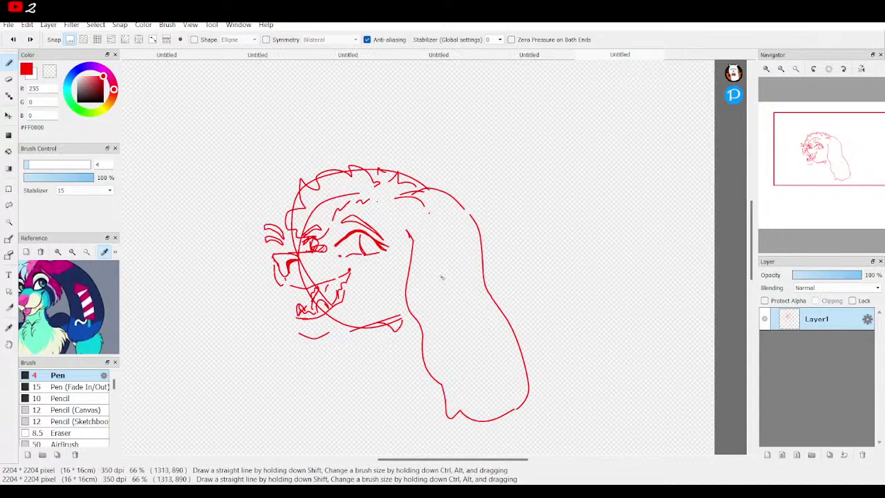
Step: Sketch a small triangle inside the ear with a long, slightly curved band beneath it, closed at its lower end
mouse_move(438, 275)
mouse_down()
mouse_move(433, 296)
mouse_move(465, 284)
mouse_move(449, 274)
mouse_up()
drag(456, 337, 463, 358)
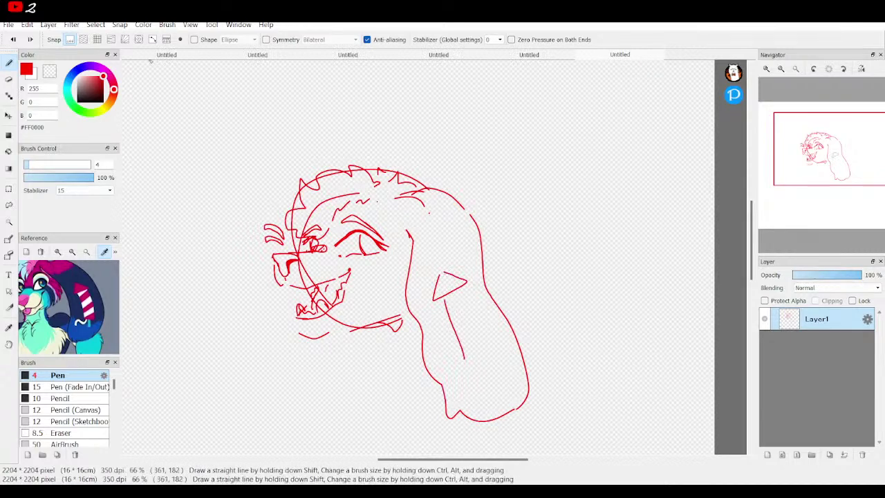
click(13, 39)
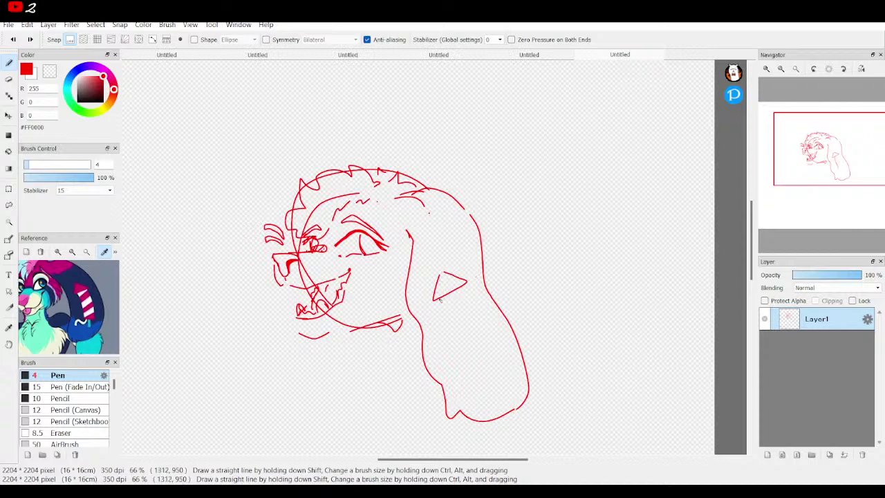
drag(445, 298, 471, 382)
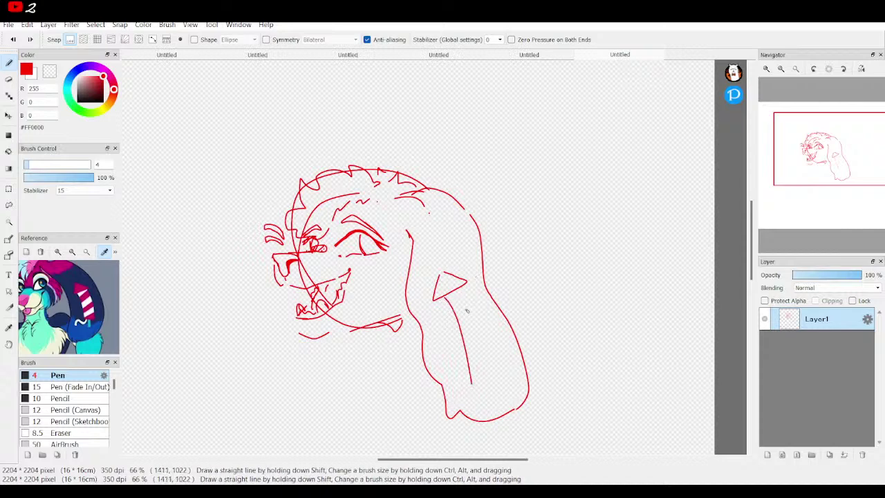
mouse_move(499, 350)
mouse_down()
mouse_move(499, 361)
mouse_move(473, 361)
mouse_move(497, 351)
mouse_up()
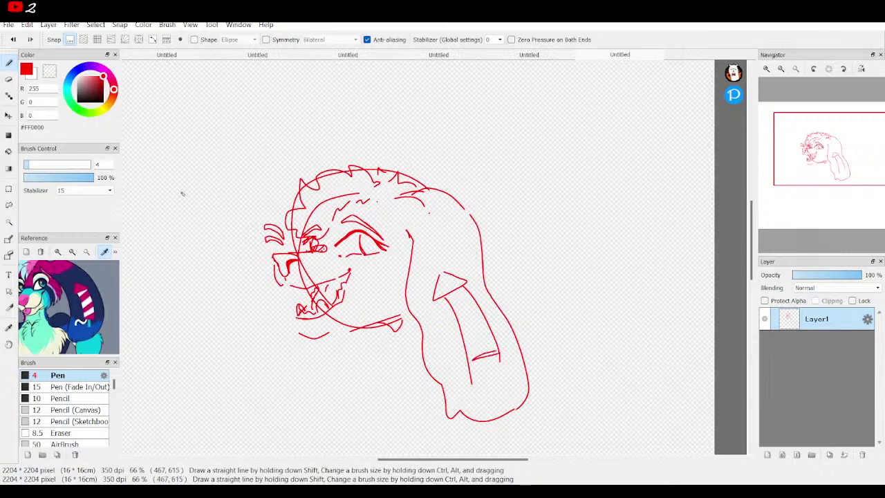
Step: Erase the band's overhanging side line and the triangle above the band
click(10, 80)
mouse_move(474, 387)
mouse_down()
mouse_move(470, 367)
mouse_move(507, 369)
mouse_up()
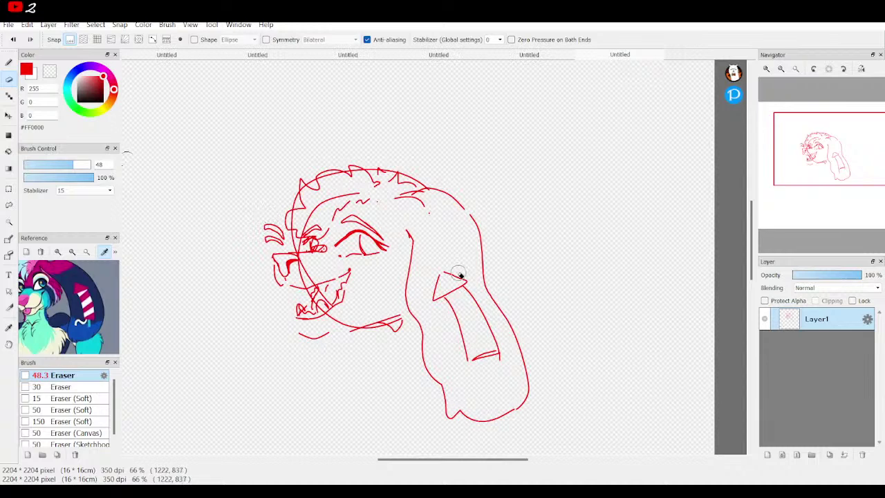
mouse_move(449, 274)
mouse_down()
mouse_move(427, 297)
mouse_move(470, 273)
mouse_up()
Step: Redraw the triangle larger above the band and sketch a small loop and a curved hook at the band's lower end
click(9, 62)
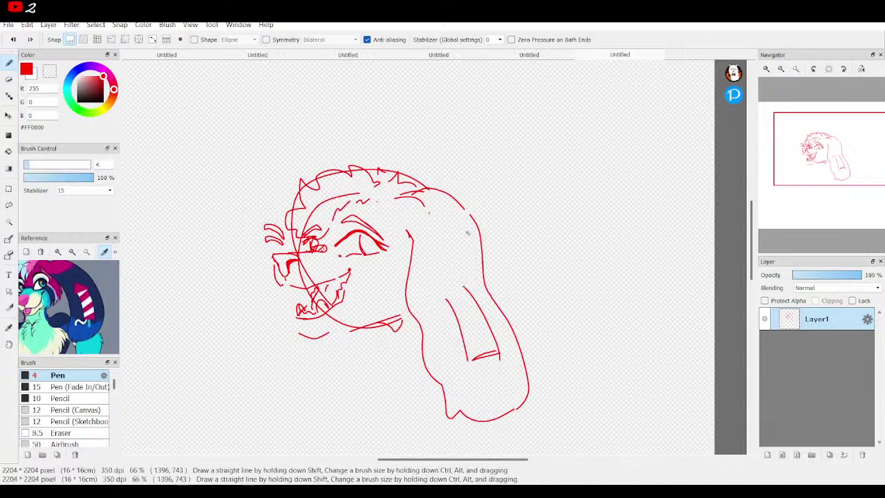
mouse_move(440, 271)
mouse_down()
mouse_move(432, 297)
mouse_move(441, 301)
mouse_move(474, 283)
mouse_move(447, 269)
mouse_move(435, 302)
mouse_move(472, 282)
mouse_up()
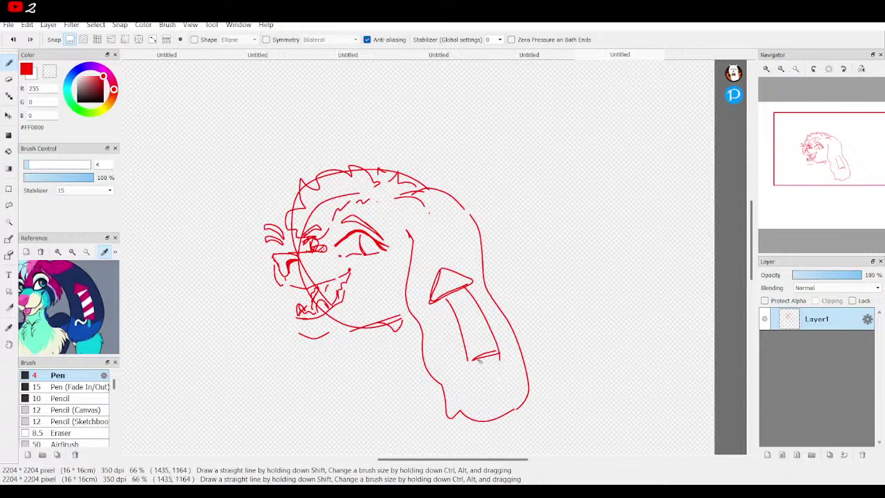
mouse_move(481, 359)
mouse_down()
mouse_move(496, 374)
mouse_move(491, 356)
mouse_move(468, 387)
mouse_move(484, 397)
mouse_move(466, 378)
mouse_up()
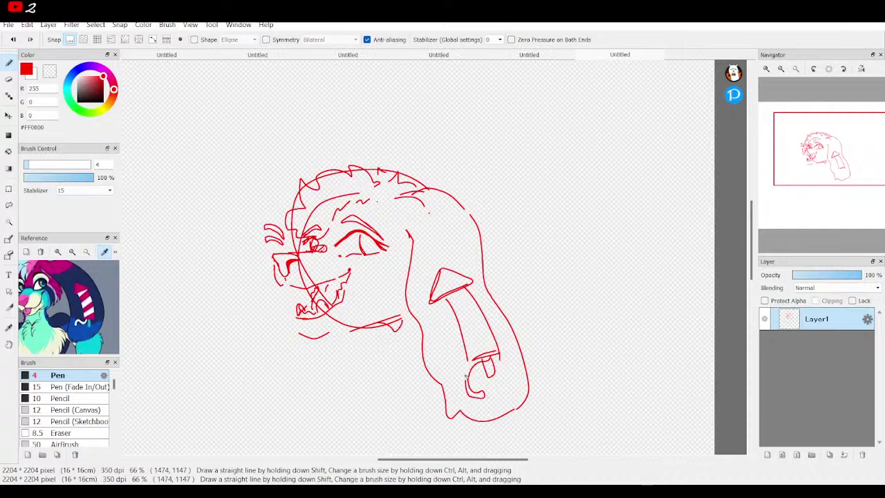
Step: Sketch a short neck curve below the jaw, a small zigzag fur stroke beneath it and a slanted shoulder line toward the front
drag(525, 337, 368, 305)
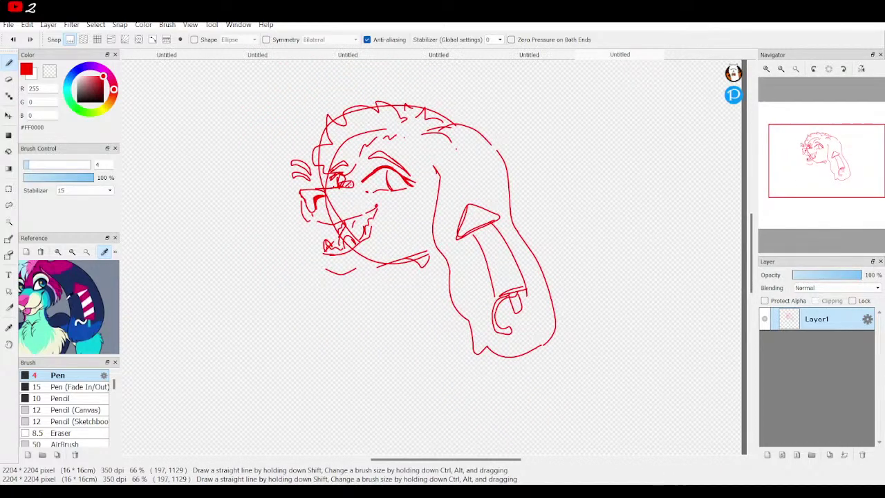
scroll(100, 282, down, 4)
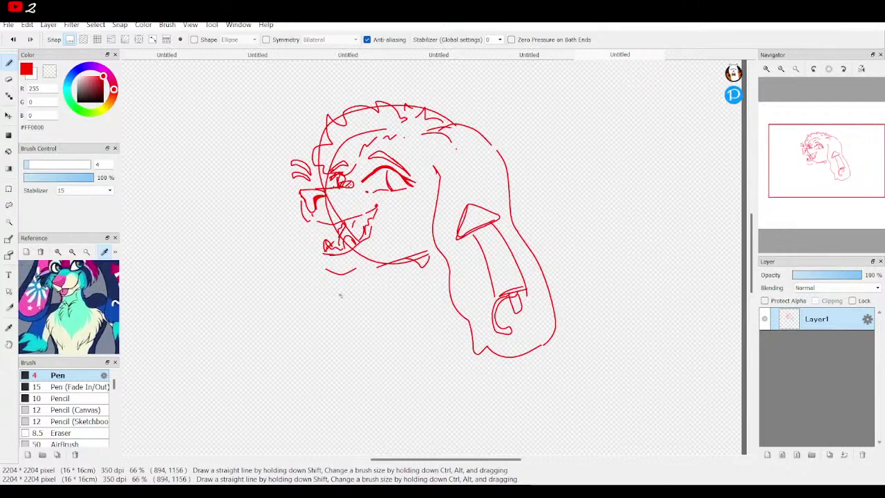
drag(359, 274, 382, 286)
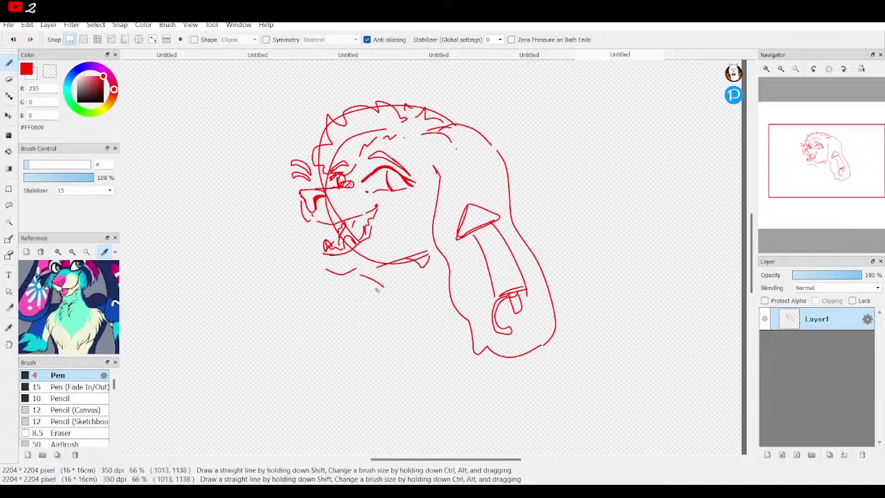
drag(374, 289, 375, 308)
click(13, 40)
click(13, 40)
mouse_move(363, 275)
mouse_down()
mouse_move(374, 290)
mouse_move(364, 311)
mouse_up()
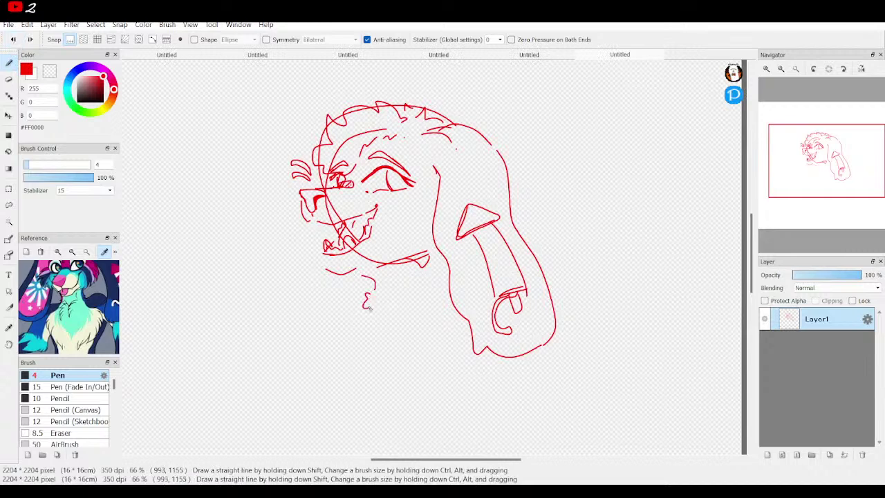
click(780, 69)
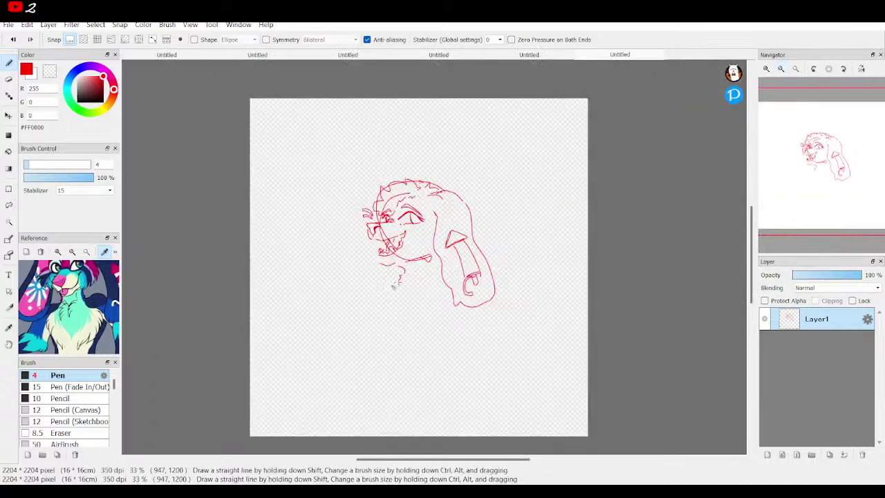
drag(367, 293, 378, 285)
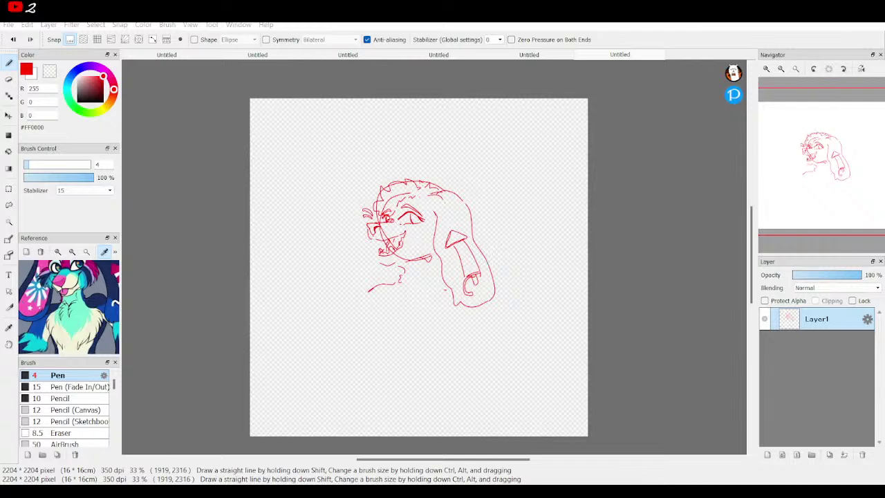
click(227, 147)
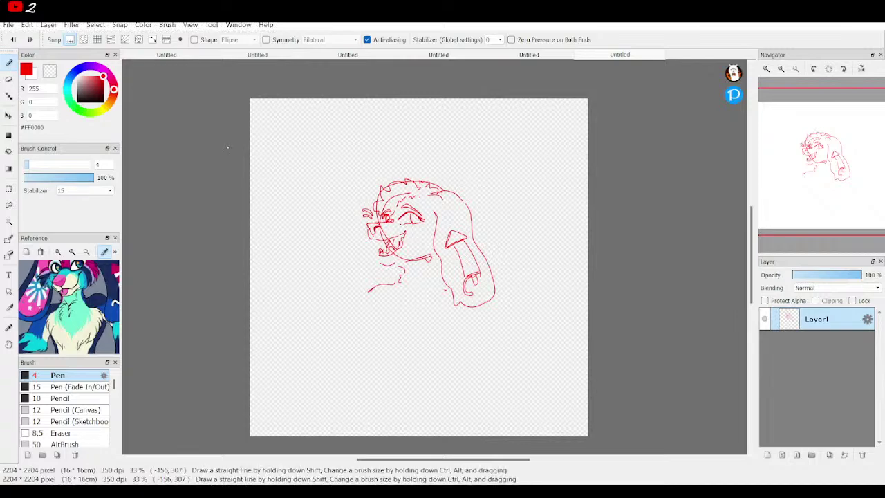
Step: Sketch a raised paw below the shoulder line with rounded finger arcs, short claw strokes and a curved palm outline beneath them
click(766, 68)
click(765, 68)
drag(812, 141, 800, 151)
mouse_move(428, 277)
mouse_down()
mouse_move(416, 240)
mouse_move(459, 241)
mouse_up()
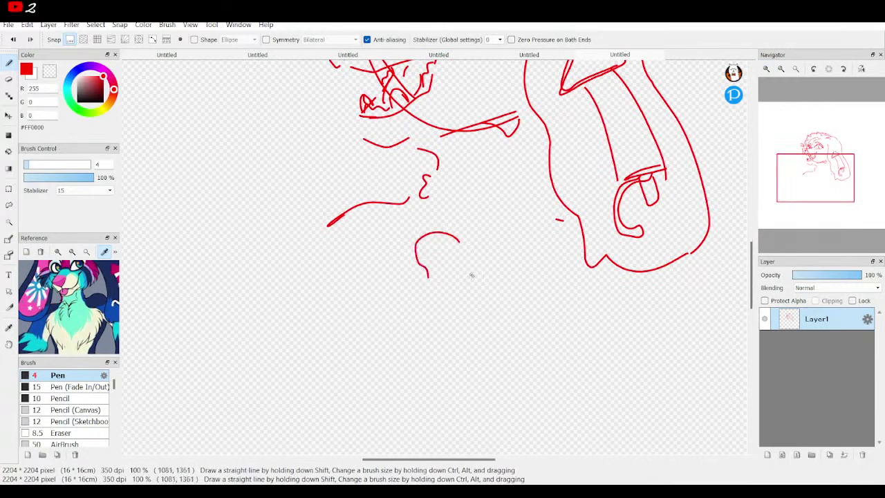
mouse_move(459, 273)
mouse_down()
mouse_move(453, 246)
mouse_move(483, 243)
mouse_move(485, 255)
mouse_up()
drag(412, 287, 397, 253)
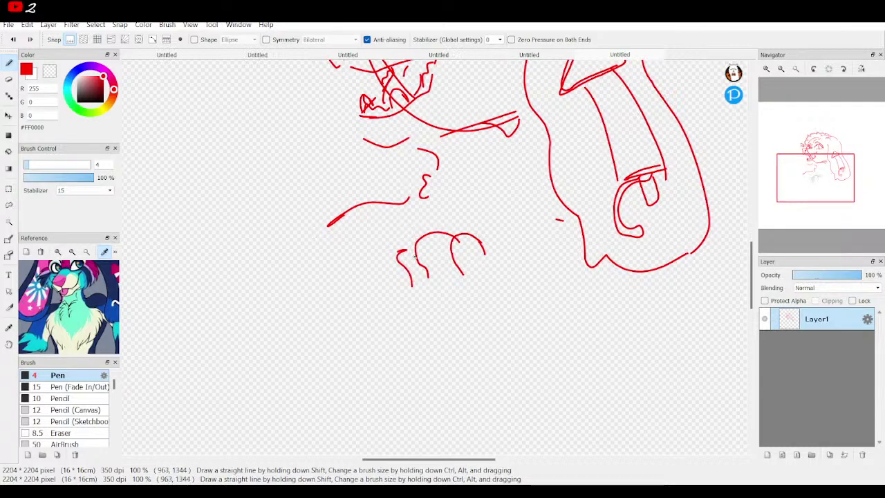
mouse_move(398, 240)
mouse_down()
mouse_move(399, 229)
mouse_move(430, 224)
mouse_move(439, 208)
mouse_up()
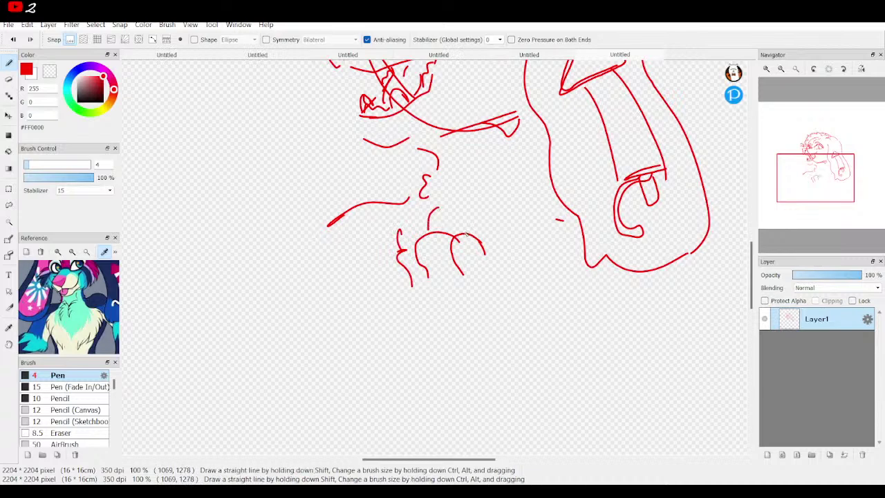
mouse_move(413, 296)
mouse_down()
mouse_move(425, 333)
mouse_move(413, 369)
mouse_move(447, 378)
mouse_move(509, 323)
mouse_up()
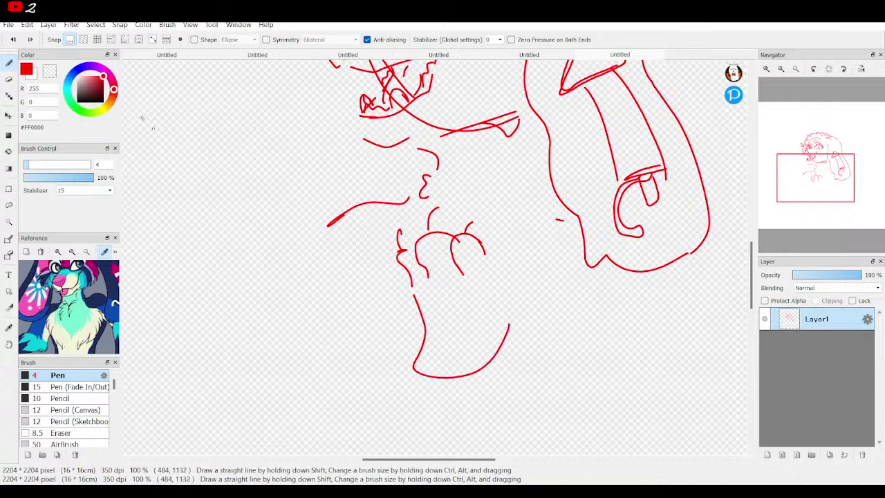
Step: Undo all the paw strokes beneath the shoulder line
click(14, 39)
click(14, 39)
click(13, 39)
click(14, 39)
click(14, 40)
click(14, 39)
click(14, 40)
click(14, 39)
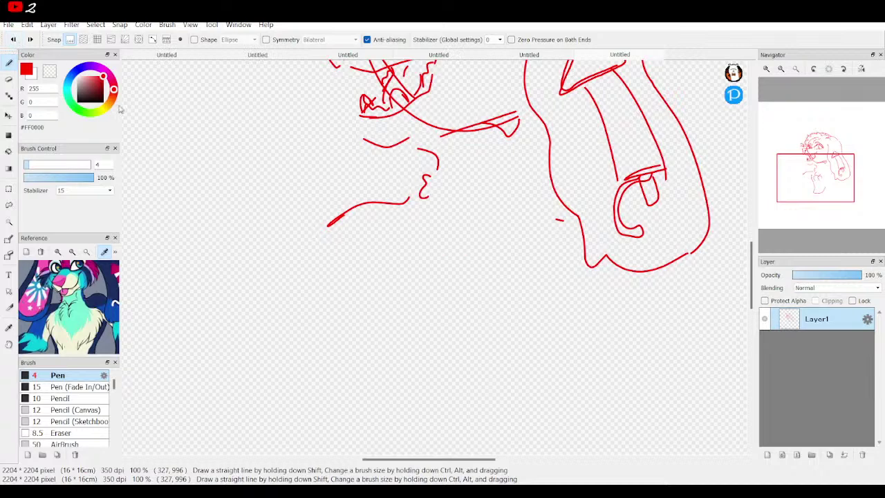
Step: Try a plain mitten-shaped hand on a bent forearm, with the upper arm line running down from the shoulder
mouse_move(363, 262)
mouse_down()
mouse_move(458, 223)
mouse_move(492, 256)
mouse_move(464, 280)
mouse_move(418, 296)
mouse_move(363, 275)
mouse_move(257, 359)
mouse_move(261, 381)
mouse_move(352, 362)
mouse_move(374, 311)
mouse_up()
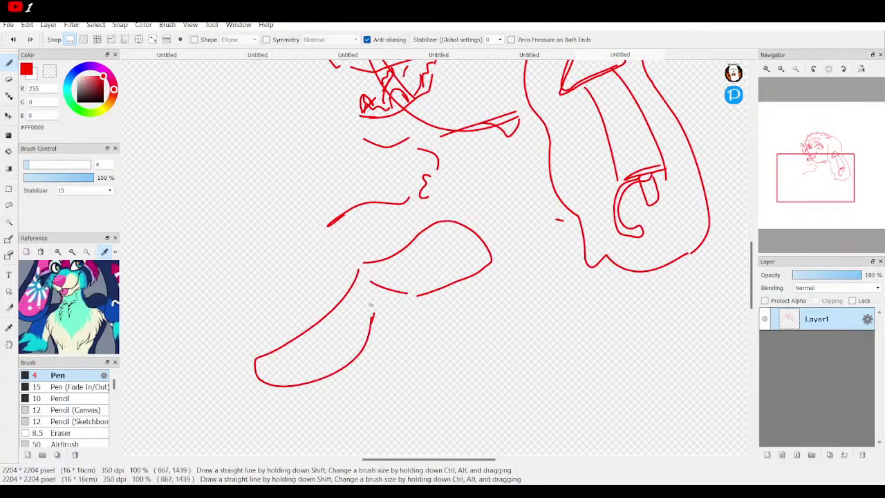
drag(327, 228, 283, 322)
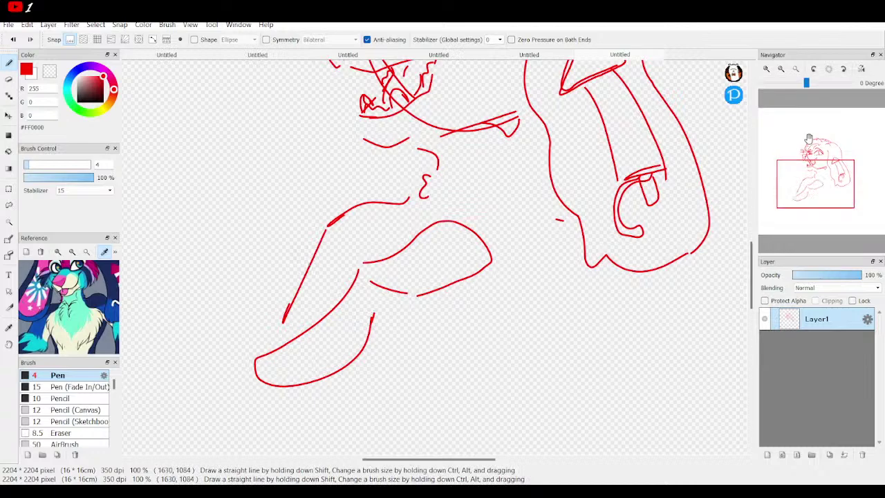
click(781, 70)
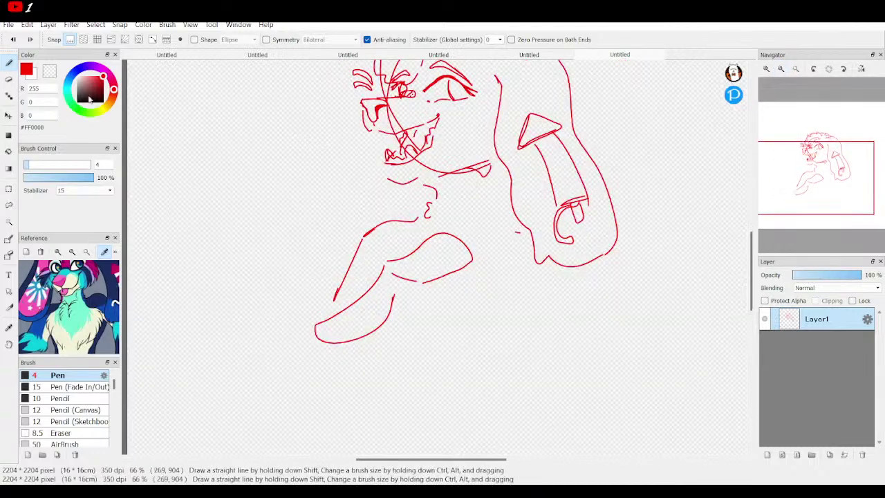
click(14, 40)
click(13, 41)
click(14, 40)
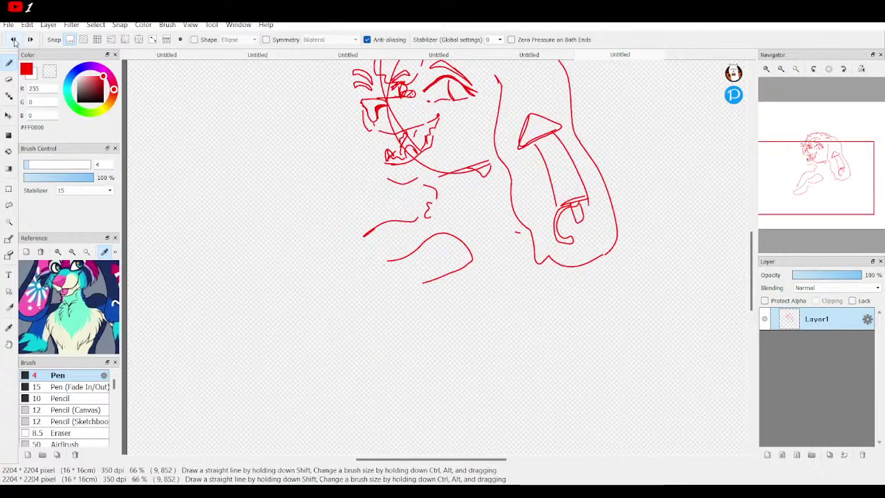
click(13, 40)
Step: Shift the reference image and try a broad, domed hand outline with a slanted underside below the shoulder line
mouse_move(56, 313)
mouse_down()
mouse_move(127, 315)
mouse_move(41, 311)
mouse_up()
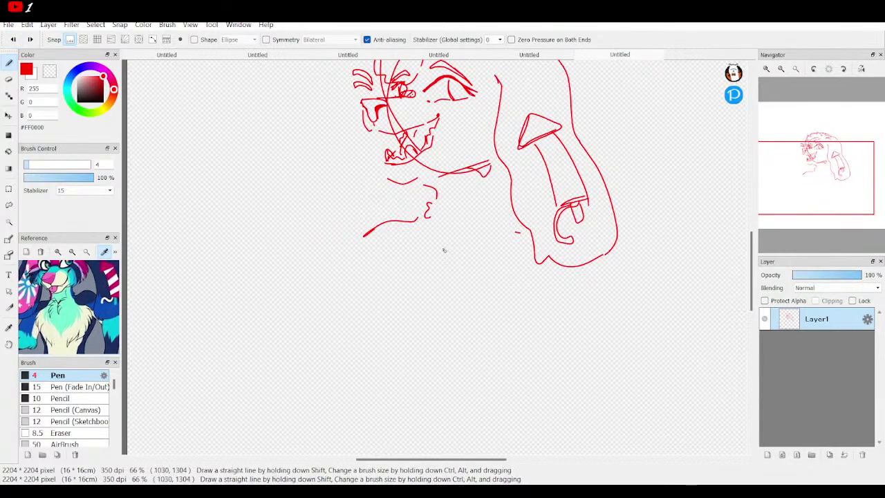
scroll(347, 264, up, 4)
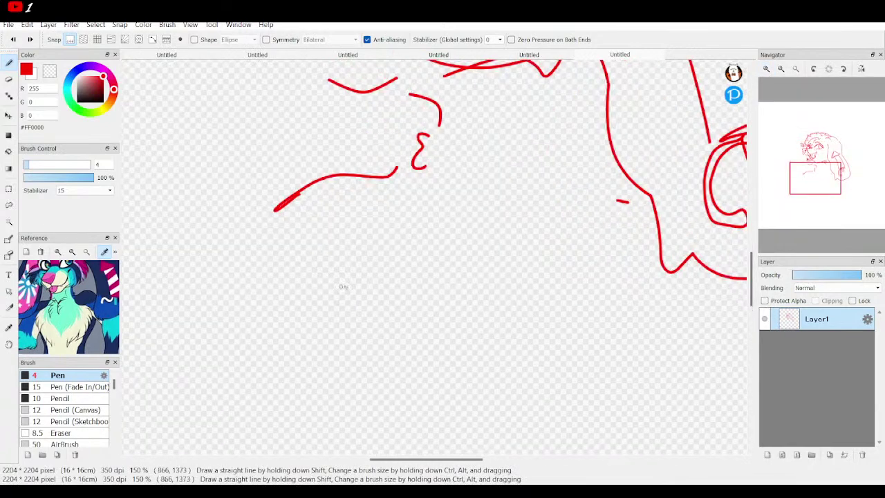
mouse_move(346, 261)
mouse_down()
mouse_move(418, 200)
mouse_move(545, 276)
mouse_move(390, 329)
mouse_up()
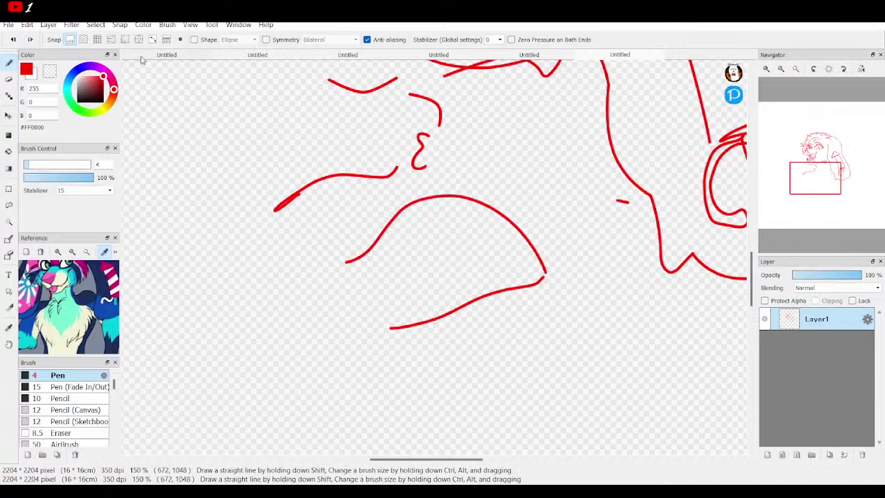
click(12, 40)
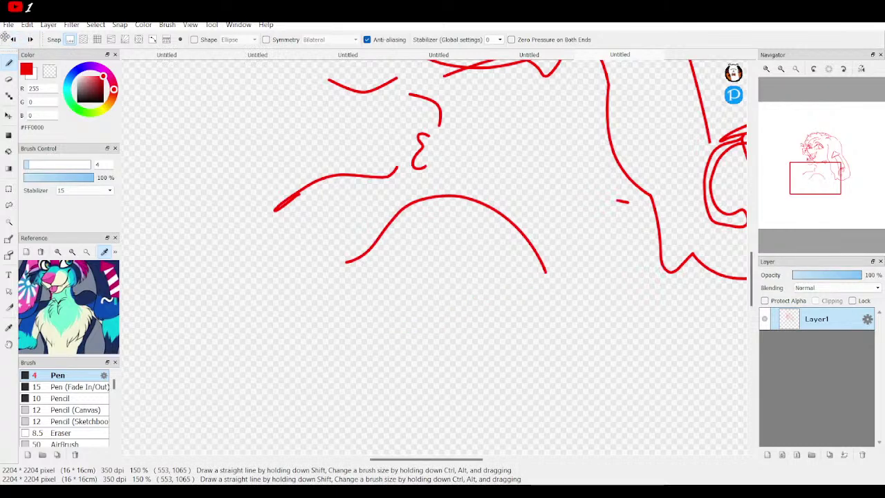
click(12, 40)
Step: Sketch three rounded, overlapping fingers below the shoulder line, with short lines extending them back across the hand
mouse_move(347, 261)
mouse_down()
mouse_move(387, 243)
mouse_move(415, 208)
mouse_move(461, 209)
mouse_move(461, 237)
mouse_move(527, 257)
mouse_move(515, 244)
mouse_move(527, 287)
mouse_move(494, 303)
mouse_move(540, 310)
mouse_move(518, 341)
mouse_move(479, 350)
mouse_move(506, 353)
mouse_move(544, 319)
mouse_up()
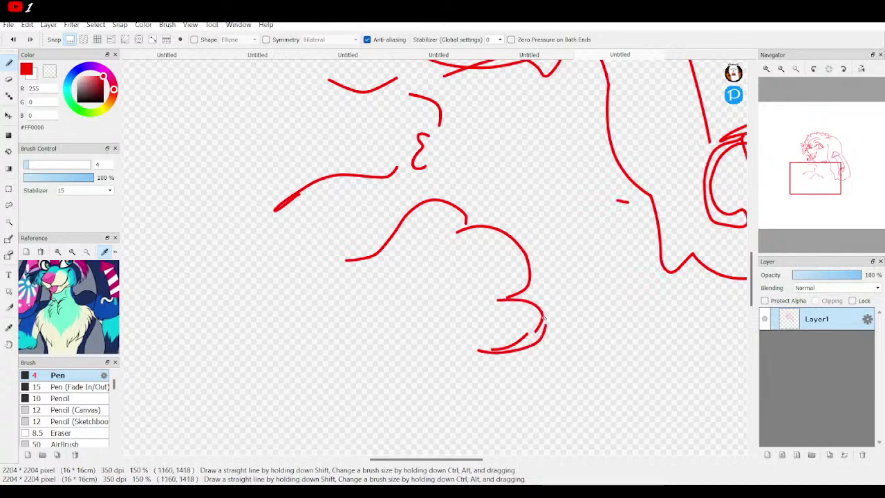
drag(503, 244, 440, 265)
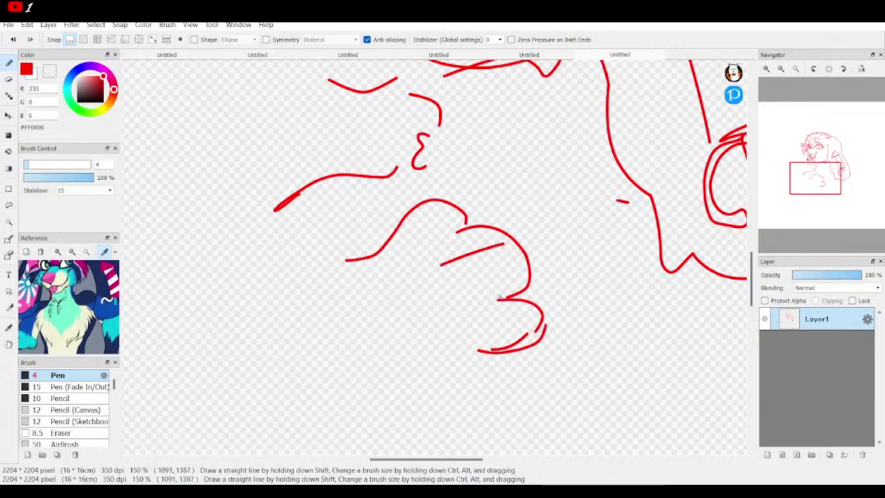
drag(508, 298, 451, 312)
drag(460, 229, 426, 248)
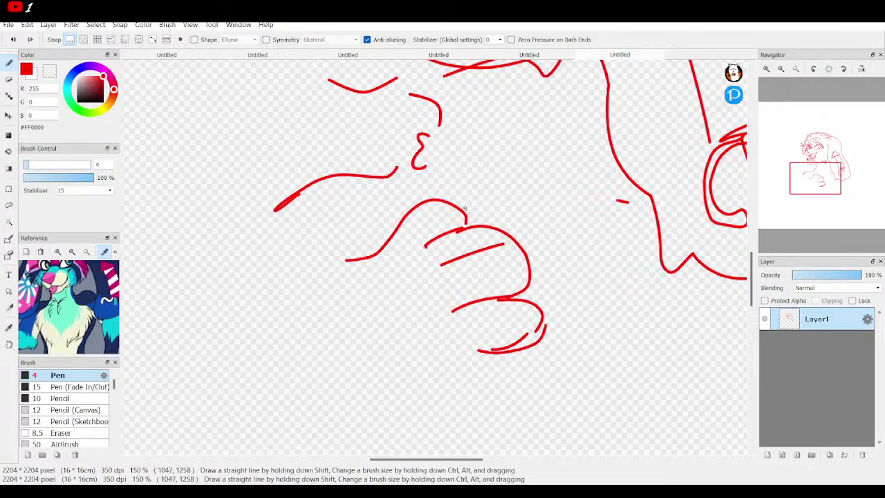
Step: Add pointed claws to the fingertips and sketch a small clawed thumb beside the first finger
mouse_move(457, 201)
mouse_down()
mouse_move(506, 214)
mouse_move(478, 216)
mouse_move(533, 233)
mouse_move(520, 238)
mouse_move(537, 247)
mouse_move(563, 250)
mouse_move(536, 266)
mouse_up()
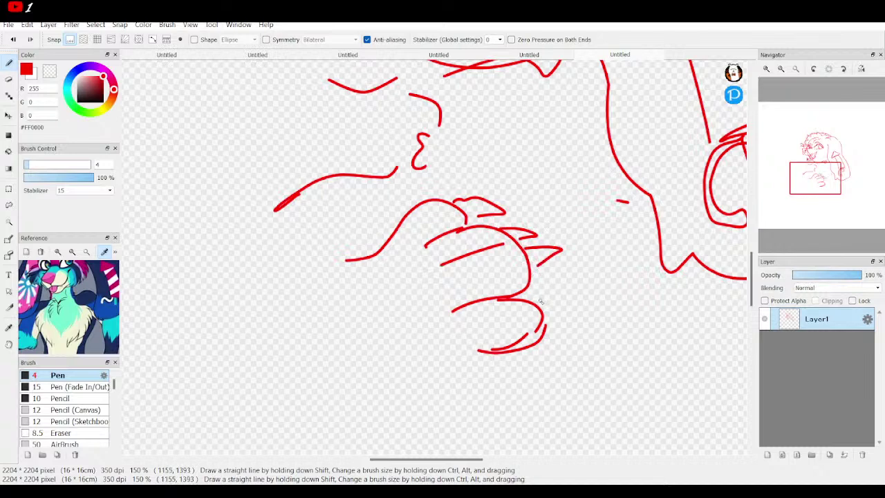
mouse_move(540, 302)
mouse_down()
mouse_move(569, 301)
mouse_move(553, 312)
mouse_up()
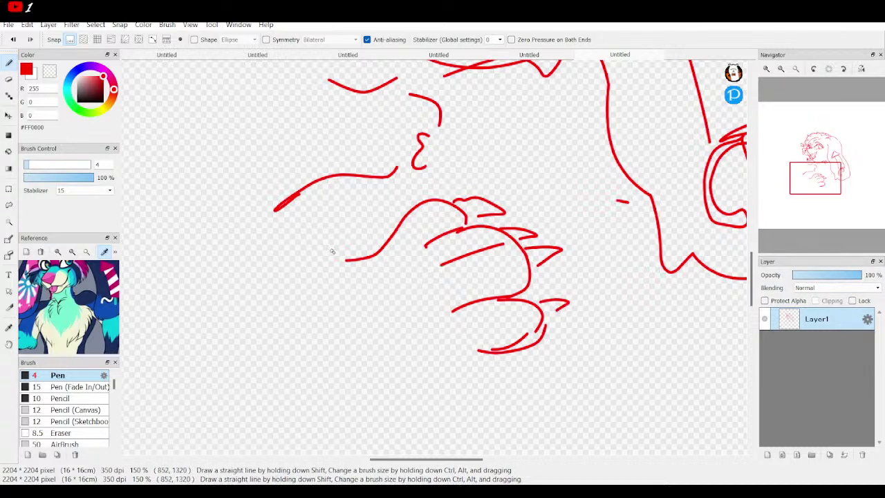
mouse_move(342, 247)
mouse_down()
mouse_move(353, 228)
mouse_move(378, 232)
mouse_move(385, 246)
mouse_move(367, 210)
mouse_move(394, 209)
mouse_move(382, 229)
mouse_up()
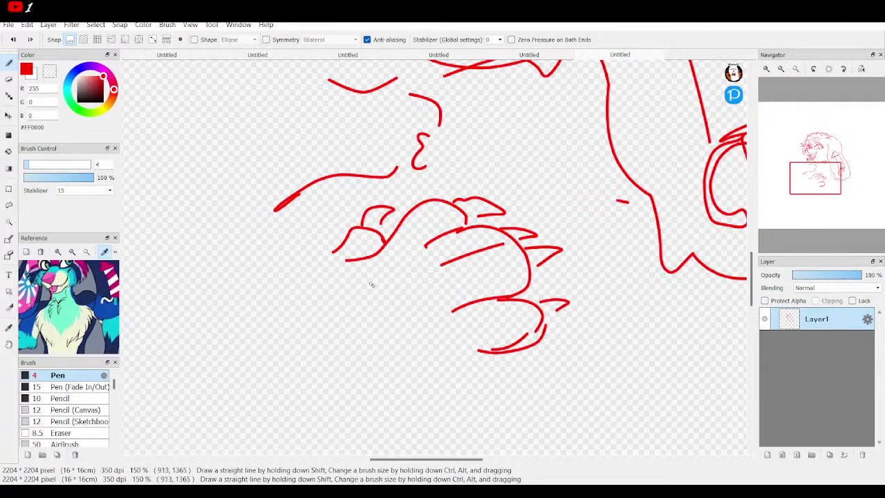
Step: Try a wide, rounded palm outline behind the clawed fingers
mouse_move(313, 262)
mouse_down()
mouse_move(248, 266)
mouse_move(297, 363)
mouse_move(374, 359)
mouse_move(415, 346)
mouse_up()
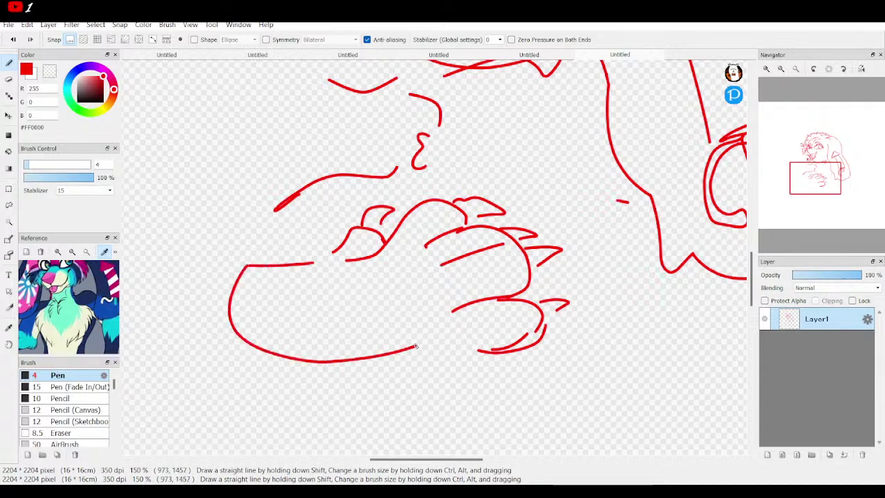
click(781, 72)
click(11, 40)
click(11, 39)
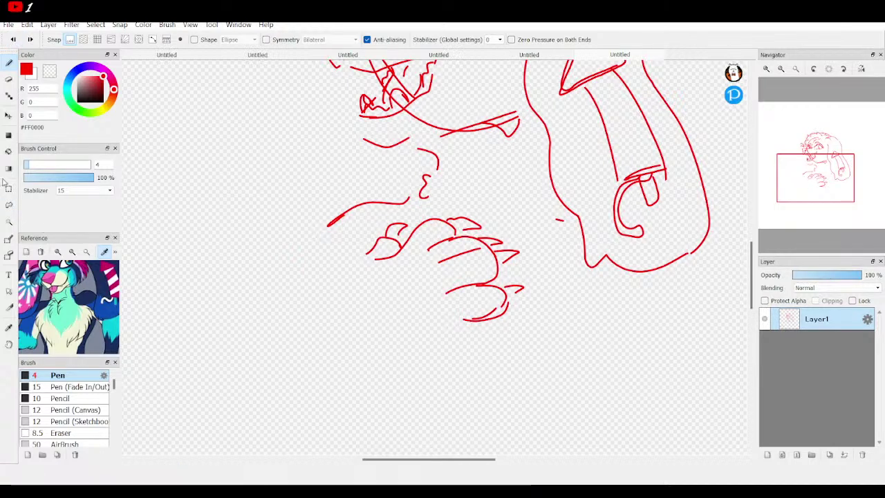
Step: Lasso the clawed fingers, rotate them slightly counterclockwise, shift them toward the shoulder line, apply the transform and deselect
click(9, 205)
mouse_move(549, 254)
mouse_down()
mouse_move(499, 345)
mouse_move(349, 288)
mouse_move(343, 246)
mouse_move(370, 224)
mouse_move(484, 212)
mouse_up()
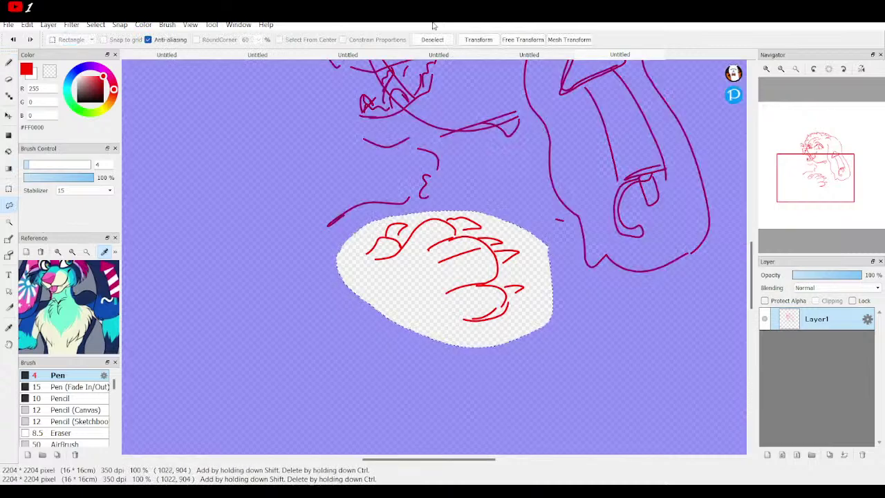
click(479, 40)
mouse_move(553, 324)
mouse_down()
mouse_move(539, 312)
mouse_move(612, 279)
mouse_up()
drag(450, 253, 440, 243)
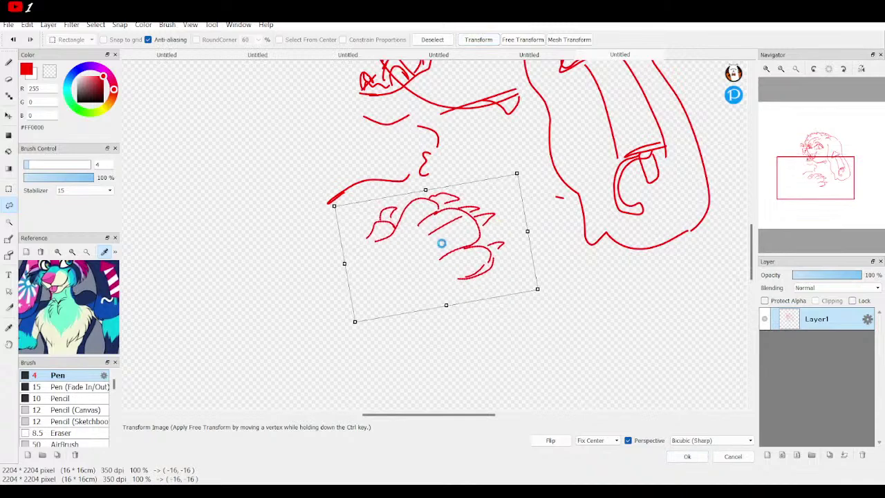
click(687, 456)
click(9, 189)
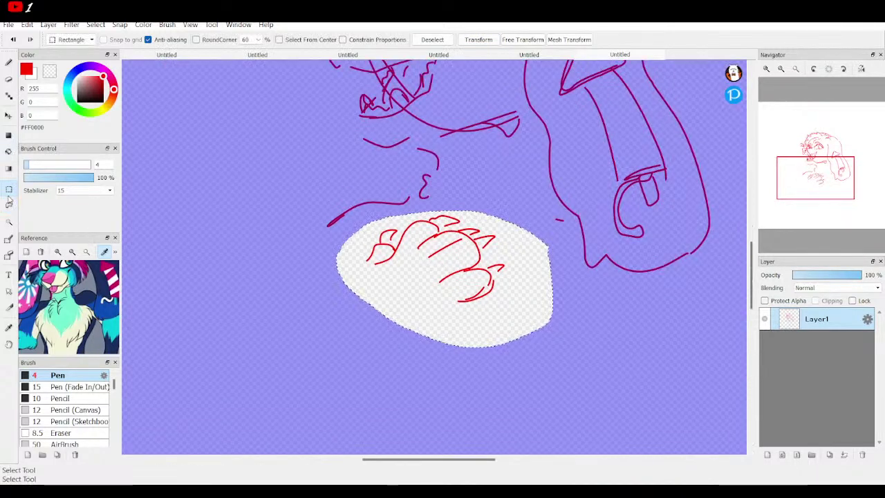
key(ctrl+d)
click(10, 61)
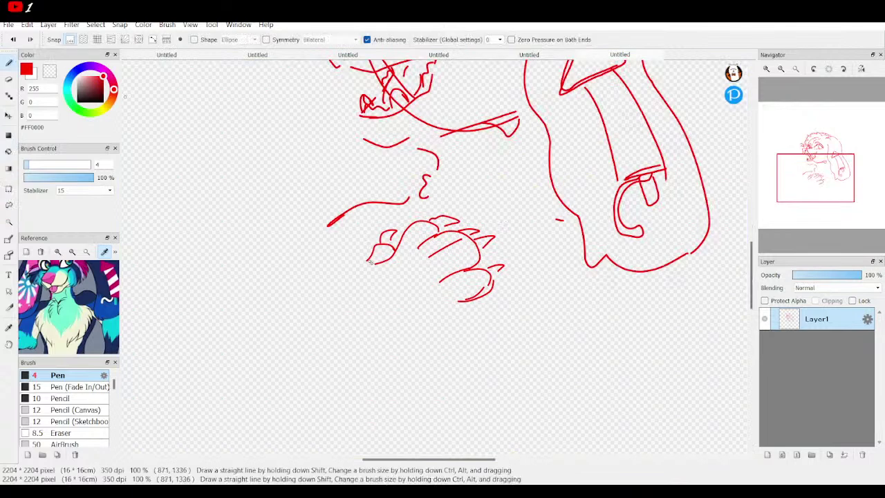
Step: Sketch a curved palm outline behind the fingers and a bent forearm joined to the shoulder by a slanted upper-arm line
mouse_move(367, 265)
mouse_down()
mouse_move(311, 281)
mouse_move(407, 308)
mouse_move(438, 297)
mouse_up()
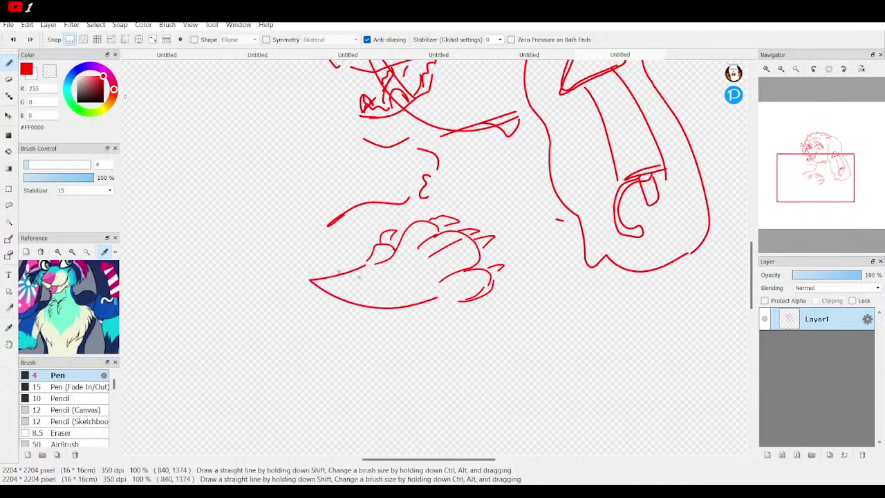
click(13, 39)
click(12, 39)
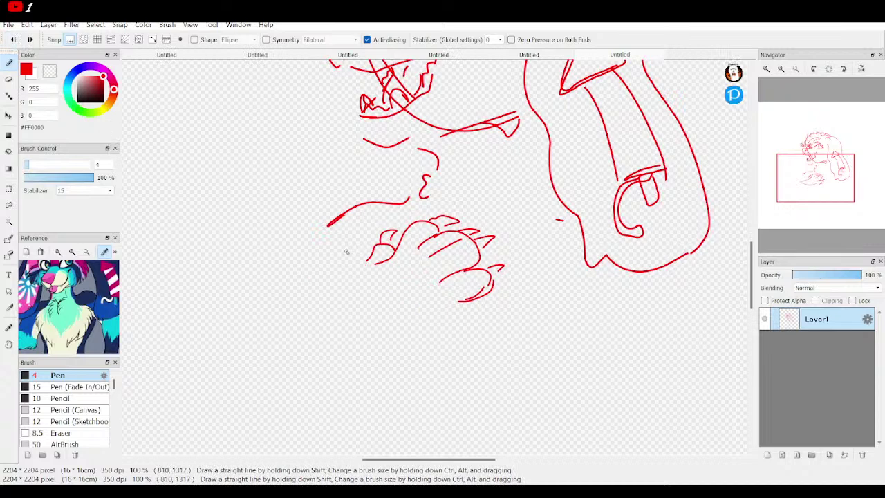
mouse_move(365, 266)
mouse_down()
mouse_move(337, 280)
mouse_move(367, 316)
mouse_move(435, 302)
mouse_up()
mouse_move(325, 281)
mouse_down()
mouse_move(307, 307)
mouse_move(231, 357)
mouse_move(253, 391)
mouse_move(350, 371)
mouse_move(365, 331)
mouse_up()
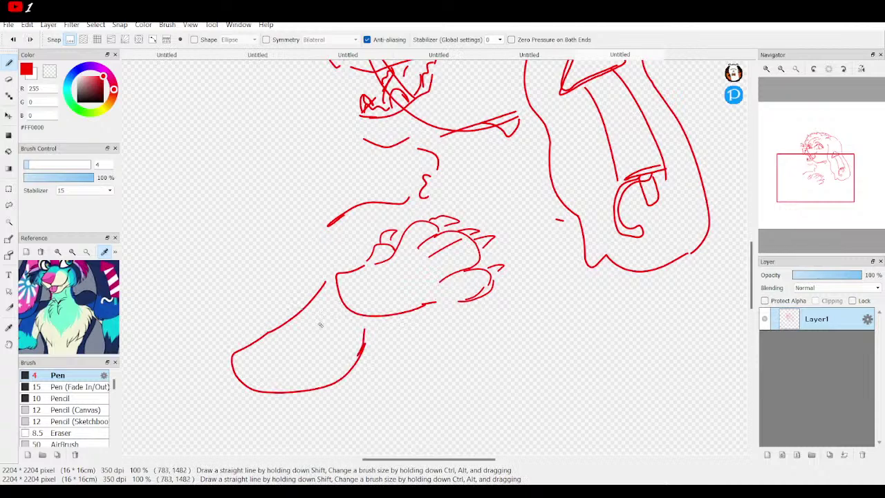
drag(274, 316, 346, 218)
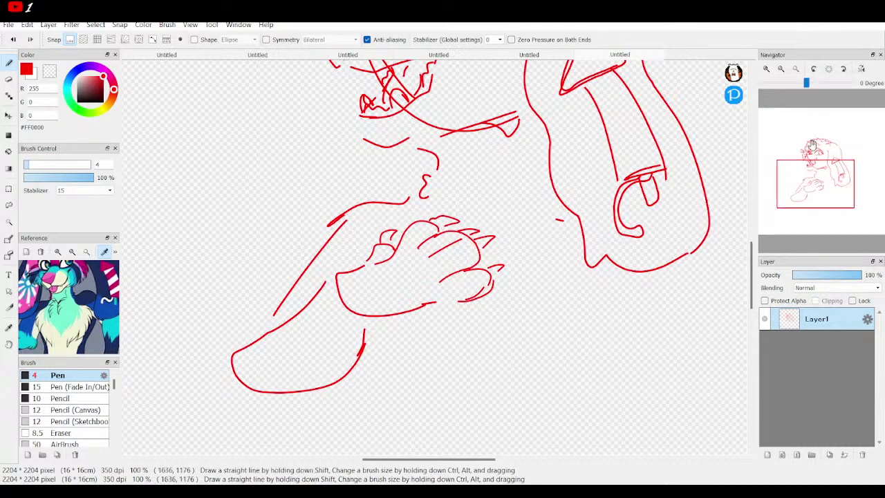
Step: Undo the whole clawed hand, including its palm, forearm, upper-arm line and transform, back to the bare shoulder line
click(780, 68)
click(780, 68)
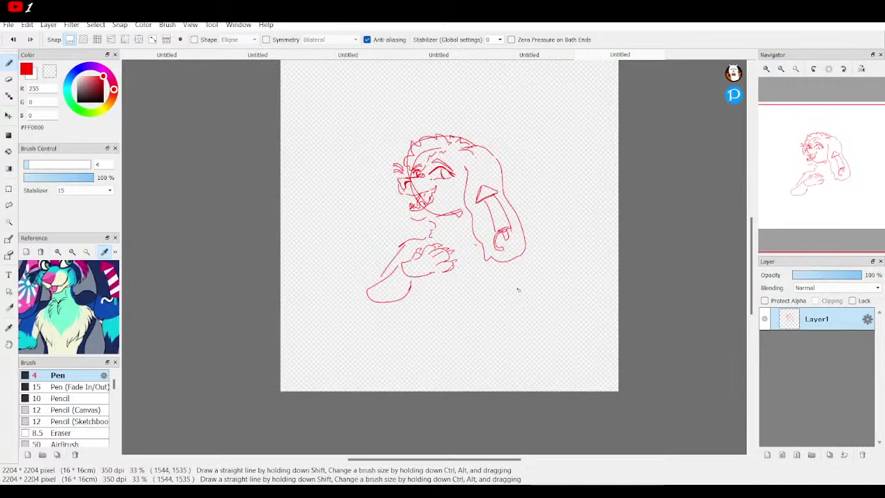
key(ctrl+z)
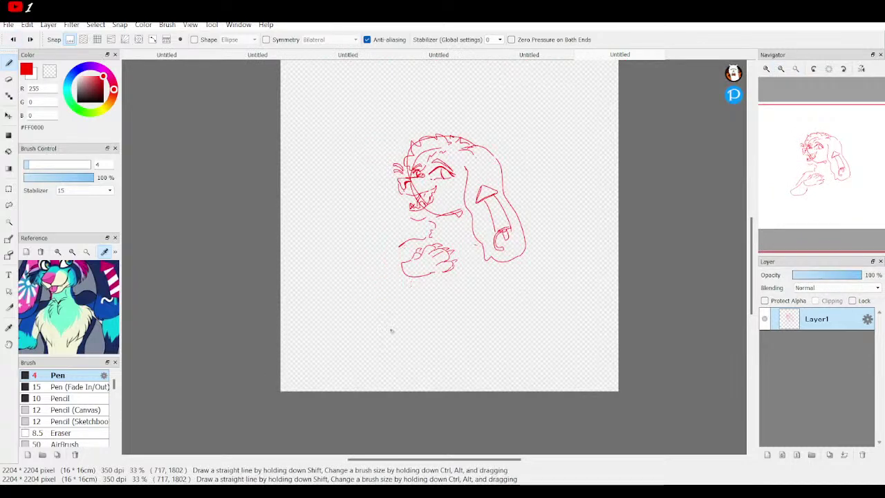
click(14, 40)
click(14, 40)
click(14, 40)
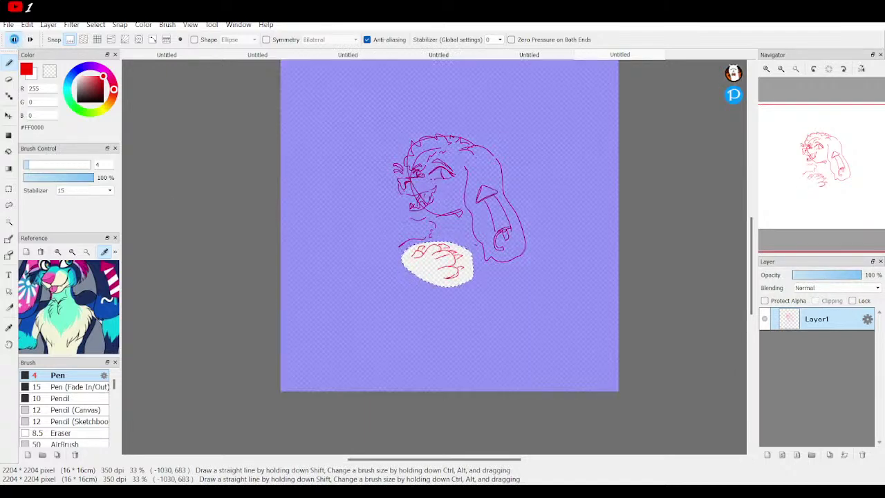
click(13, 40)
click(14, 40)
click(14, 40)
click(13, 40)
click(14, 40)
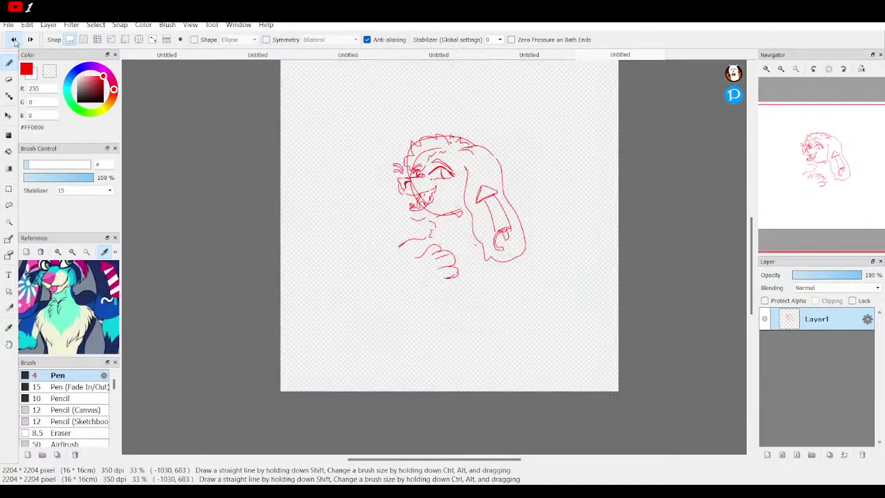
click(14, 40)
click(14, 40)
click(14, 41)
click(14, 40)
click(14, 40)
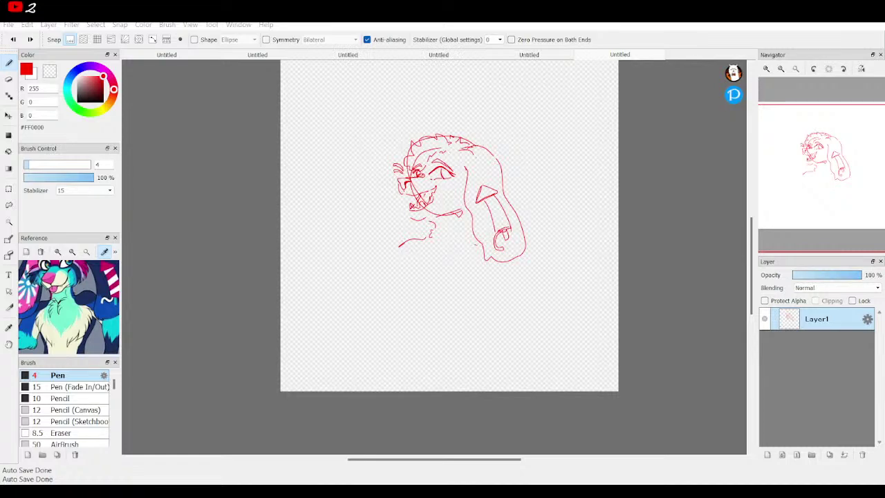
key(alt+Tab)
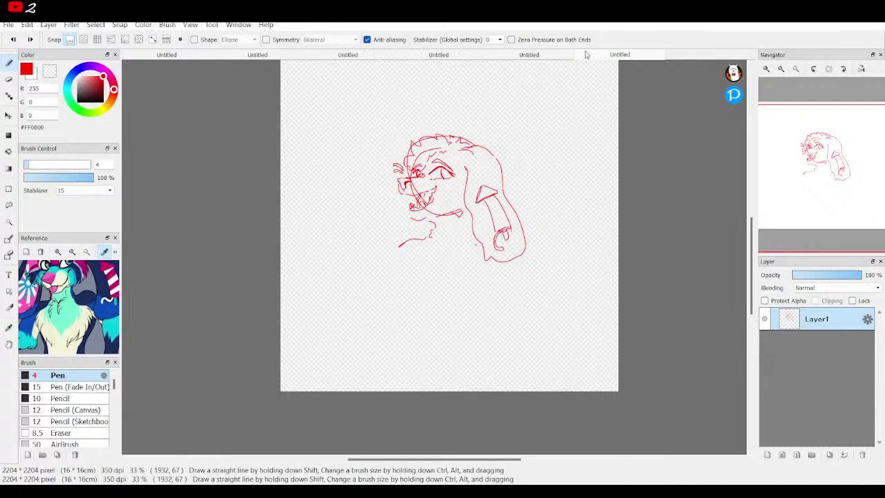
Step: Sketch a new clawed hand below the shoulder line, with four pointed fingers and a wide, rounded palm outline behind them
mouse_move(814, 86)
click(774, 69)
click(774, 69)
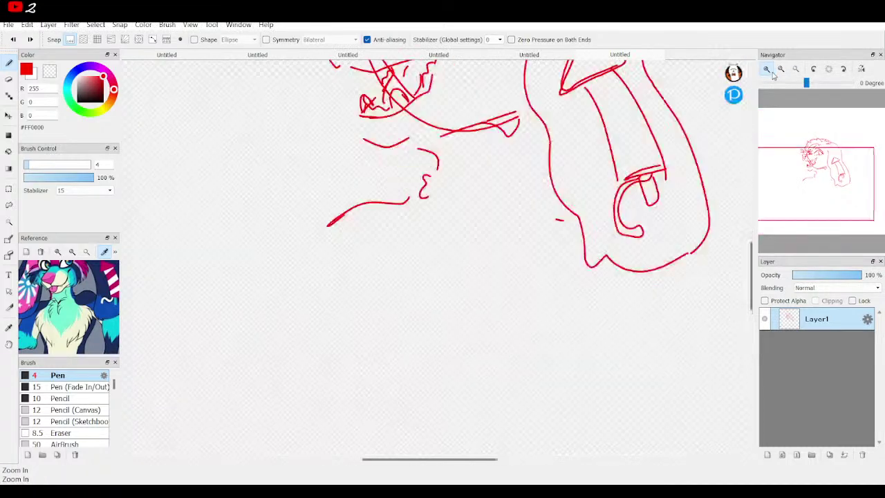
click(774, 69)
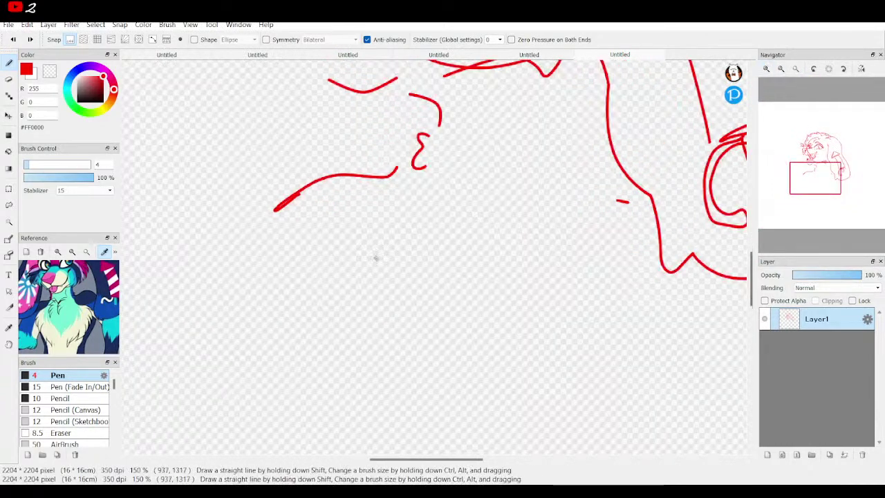
mouse_move(369, 257)
mouse_down()
mouse_move(440, 223)
mouse_move(477, 227)
mouse_move(487, 246)
mouse_move(461, 245)
mouse_move(441, 277)
mouse_move(397, 291)
mouse_move(401, 279)
mouse_move(447, 261)
mouse_move(475, 260)
mouse_move(517, 282)
mouse_move(503, 283)
mouse_move(516, 306)
mouse_move(492, 304)
mouse_move(464, 318)
mouse_move(441, 307)
mouse_move(403, 321)
mouse_up()
mouse_move(362, 250)
mouse_down()
mouse_move(414, 204)
mouse_move(448, 211)
mouse_up()
mouse_move(350, 251)
mouse_down()
mouse_move(276, 276)
mouse_move(302, 240)
mouse_move(347, 214)
mouse_move(368, 225)
mouse_move(324, 259)
mouse_up()
mouse_move(402, 335)
mouse_down()
mouse_move(244, 350)
mouse_move(273, 294)
mouse_up()
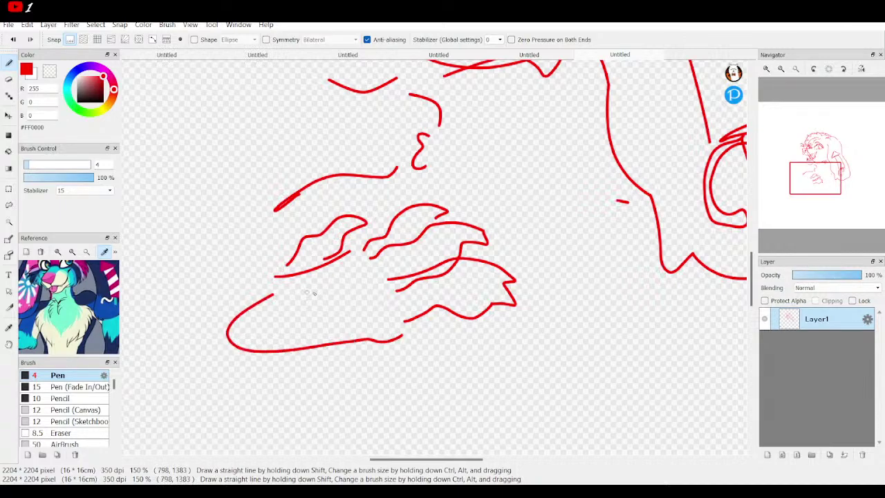
Step: Try a curved forearm sweeping down and outward from beneath the palm
scroll(814, 141, down, 3)
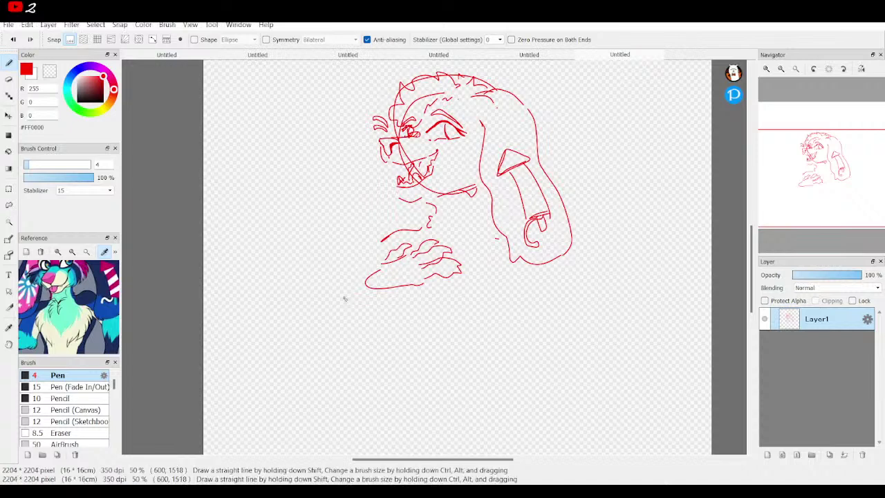
mouse_move(358, 289)
mouse_down()
mouse_move(316, 358)
mouse_move(328, 380)
mouse_move(389, 314)
mouse_up()
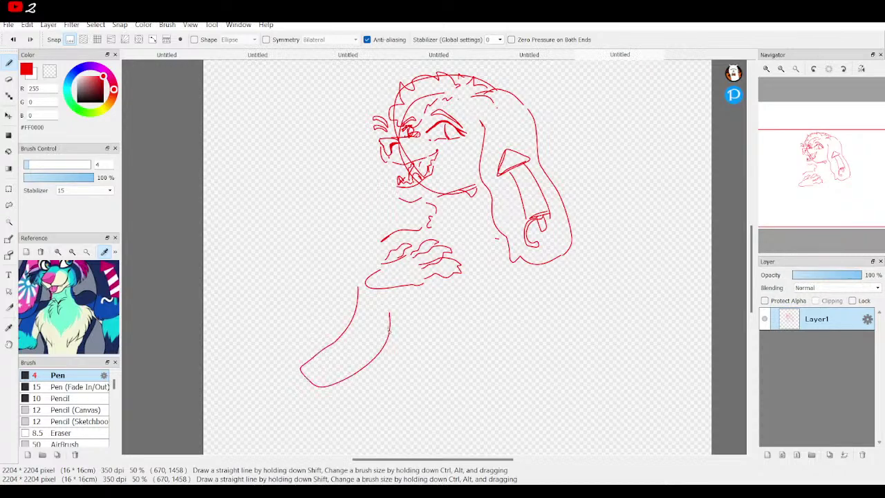
click(12, 39)
click(13, 39)
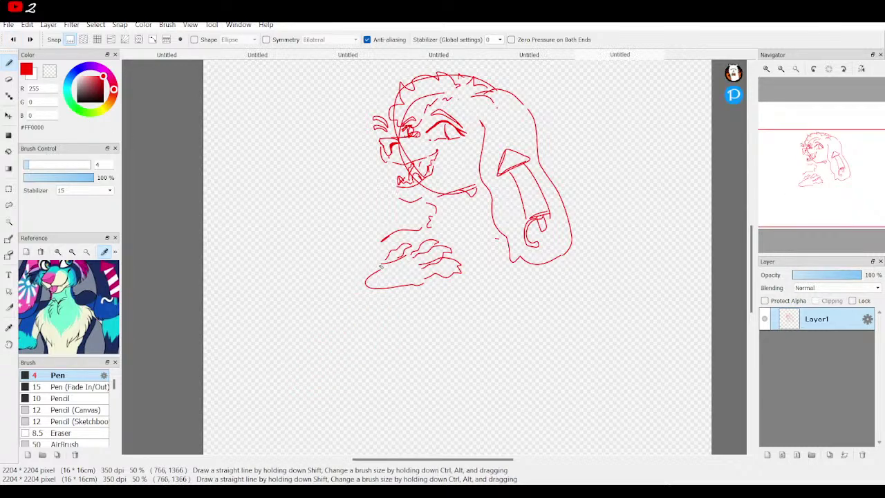
Step: Try a forearm hanging down from the hand with a rounded elbow, joined to the shoulder by a slanted upper-arm line
mouse_move(361, 274)
mouse_down()
mouse_move(377, 316)
mouse_move(372, 363)
mouse_move(385, 399)
mouse_move(428, 337)
mouse_up()
mouse_move(392, 301)
mouse_down()
mouse_move(413, 324)
mouse_move(398, 315)
mouse_up()
mouse_move(380, 250)
mouse_down()
mouse_move(342, 301)
mouse_move(346, 279)
mouse_move(367, 338)
mouse_up()
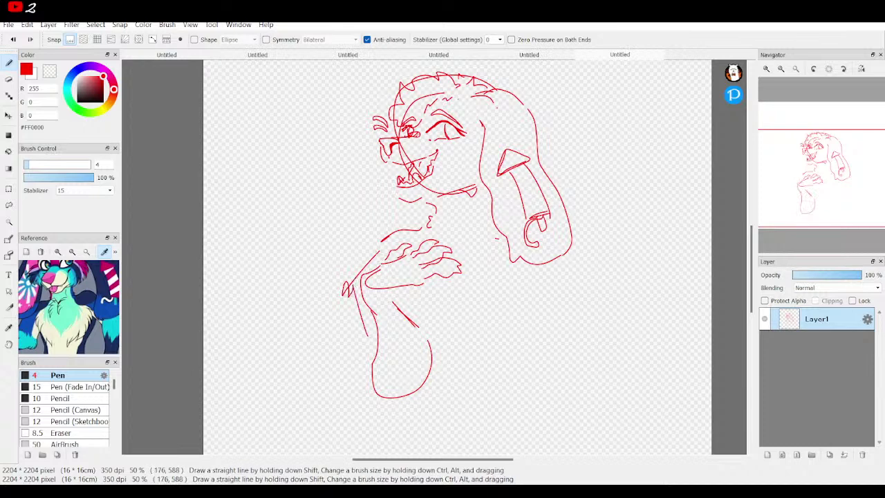
click(14, 39)
click(13, 39)
click(14, 39)
click(13, 39)
click(13, 39)
click(13, 39)
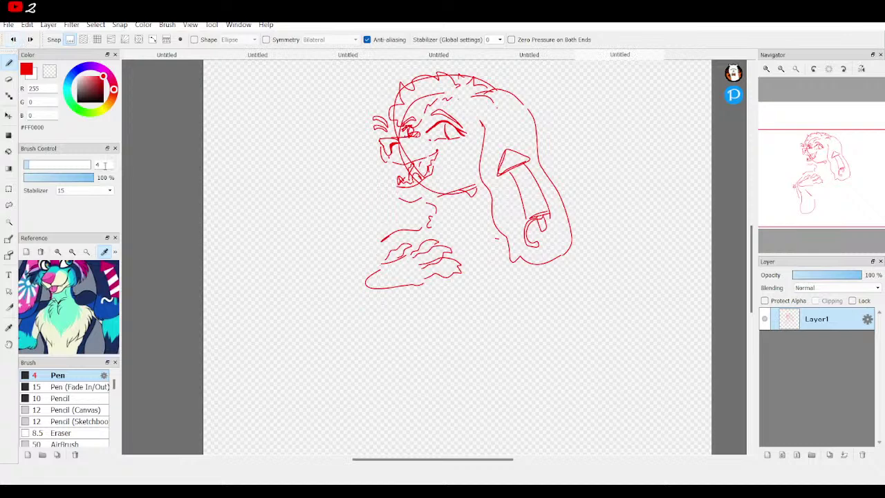
Step: Lasso the front clawed fingers, rotate them counterclockwise, shift them slightly toward the palm and apply the transform
click(9, 205)
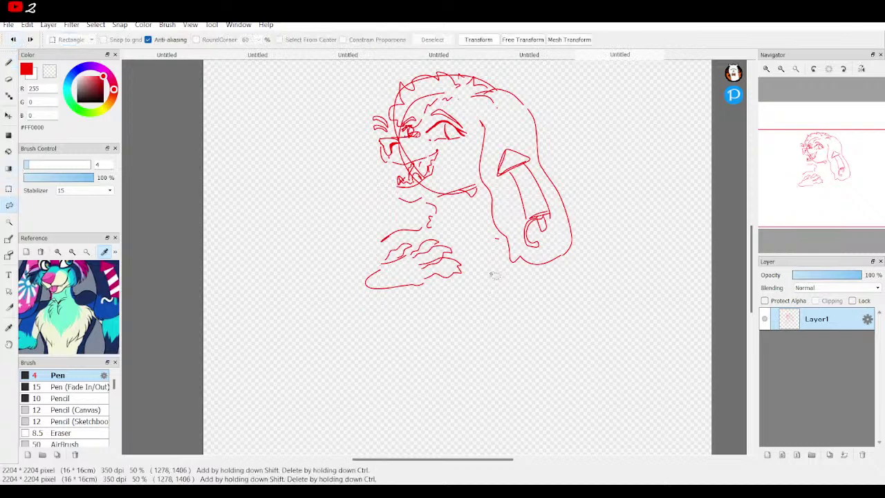
mouse_move(439, 288)
mouse_down()
mouse_move(407, 261)
mouse_move(419, 241)
mouse_up()
mouse_move(438, 282)
mouse_down()
mouse_move(410, 247)
mouse_move(419, 240)
mouse_move(450, 292)
mouse_move(418, 271)
mouse_move(432, 227)
mouse_up()
drag(481, 278, 446, 291)
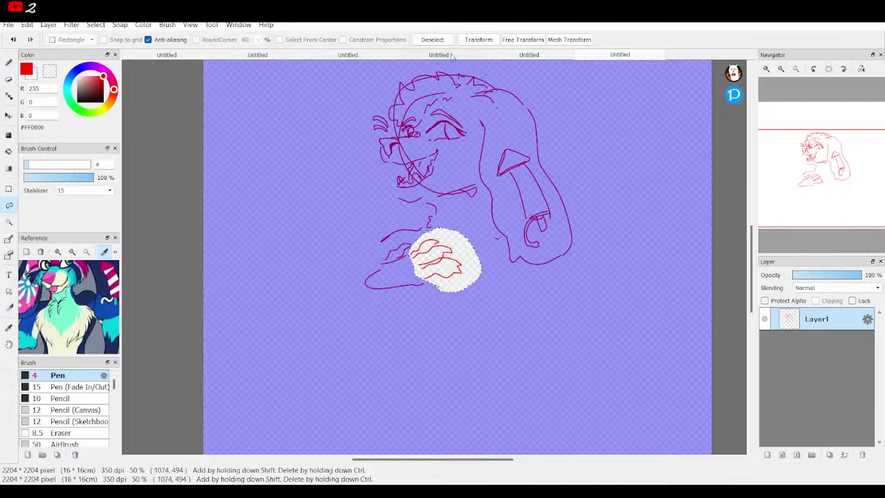
key(ctrl+t)
mouse_move(500, 244)
mouse_down()
mouse_move(488, 200)
mouse_move(501, 228)
mouse_up()
drag(434, 235, 426, 232)
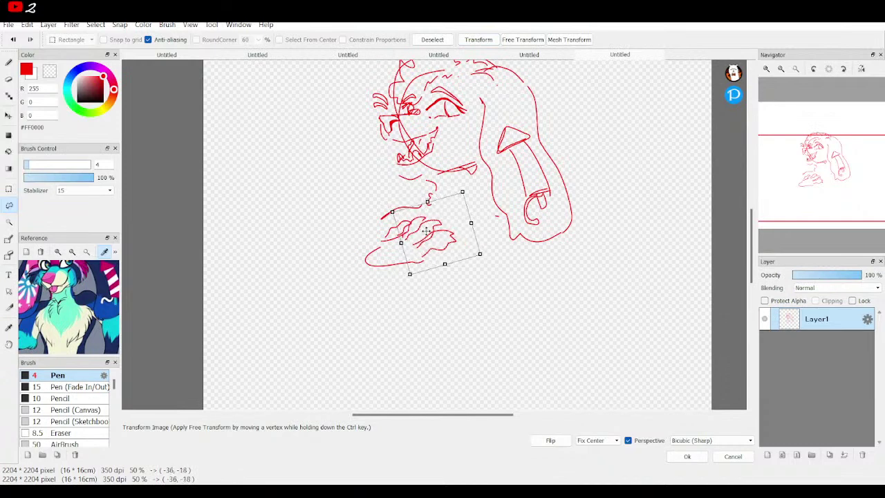
drag(511, 235, 506, 225)
drag(427, 246, 426, 240)
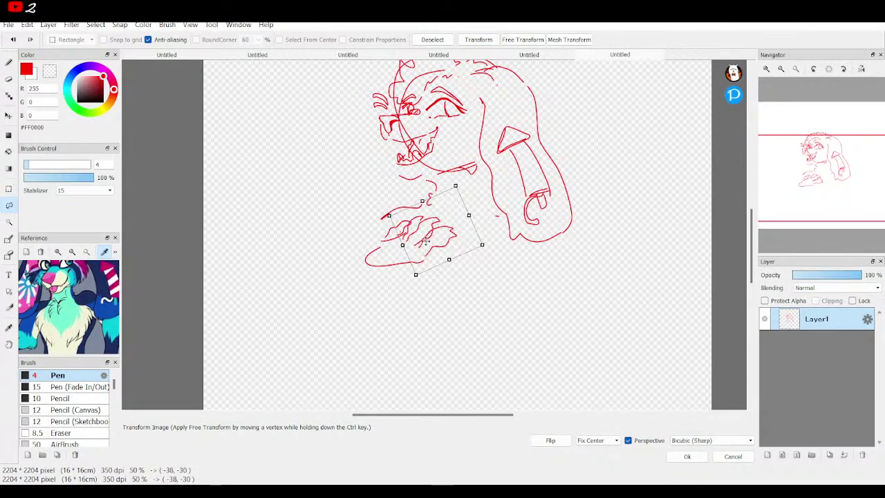
click(688, 457)
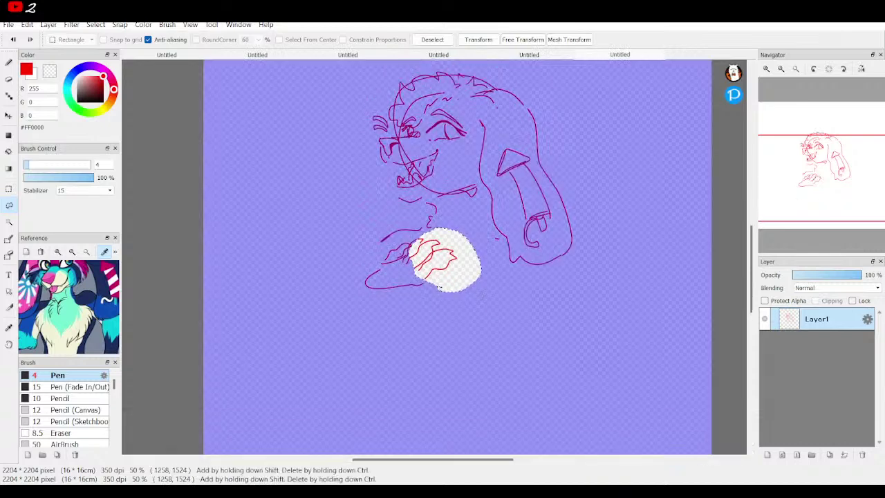
Step: Lasso the whole hand, move it up and right against the shoulder line, apply the transform and deselect
mouse_move(387, 266)
mouse_down()
mouse_move(451, 304)
mouse_move(468, 271)
mouse_move(459, 245)
mouse_move(405, 234)
mouse_move(366, 264)
mouse_move(443, 216)
mouse_up()
click(478, 40)
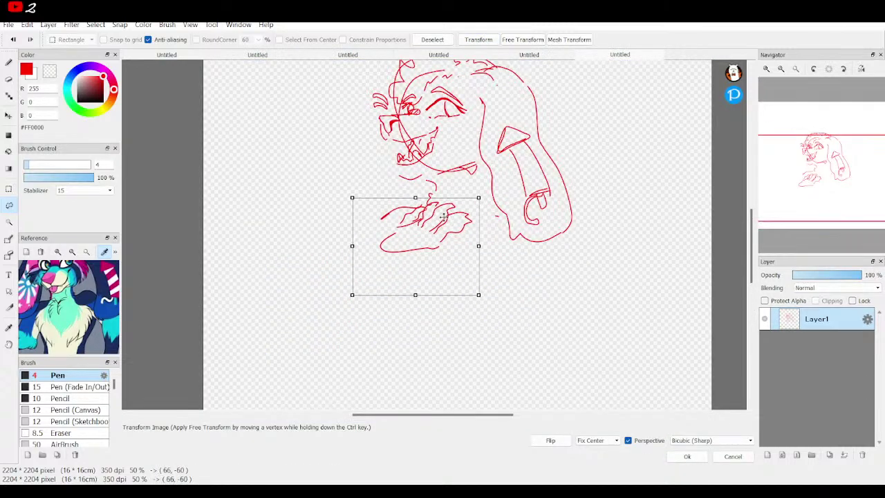
click(688, 458)
click(9, 190)
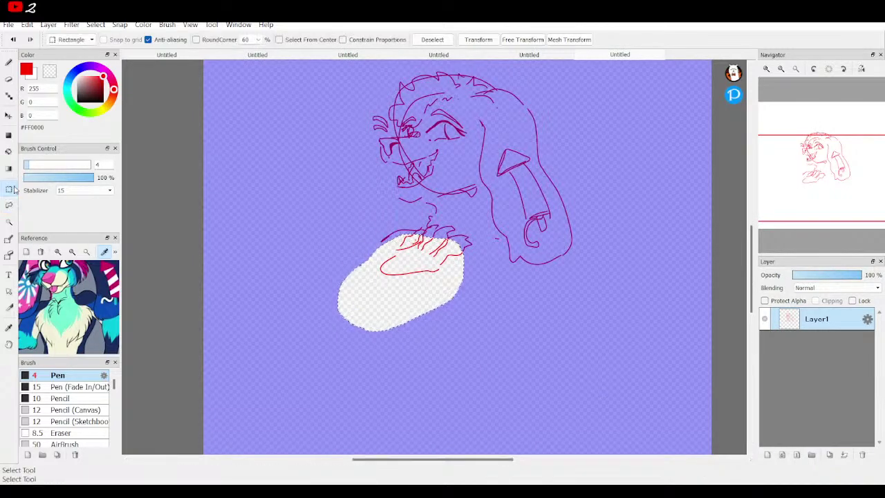
key(ctrl+d)
Step: Sketch a bent arm from the shoulder down to a rounded elbow and back up to the wrist, with a curve under the palm
key(b)
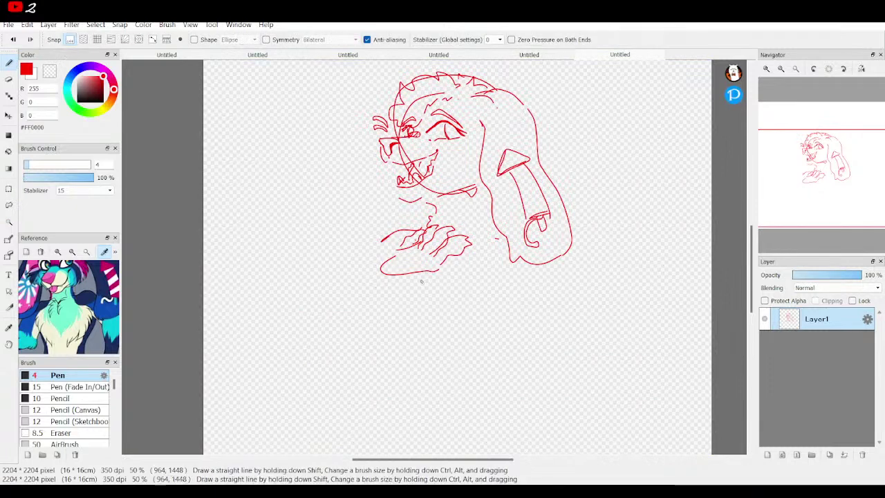
mouse_move(393, 256)
mouse_down()
mouse_move(333, 309)
mouse_move(407, 289)
mouse_move(410, 282)
mouse_move(363, 272)
mouse_move(347, 301)
mouse_up()
drag(374, 263, 354, 287)
mouse_move(562, 283)
mouse_down()
mouse_move(458, 188)
mouse_move(479, 262)
mouse_up()
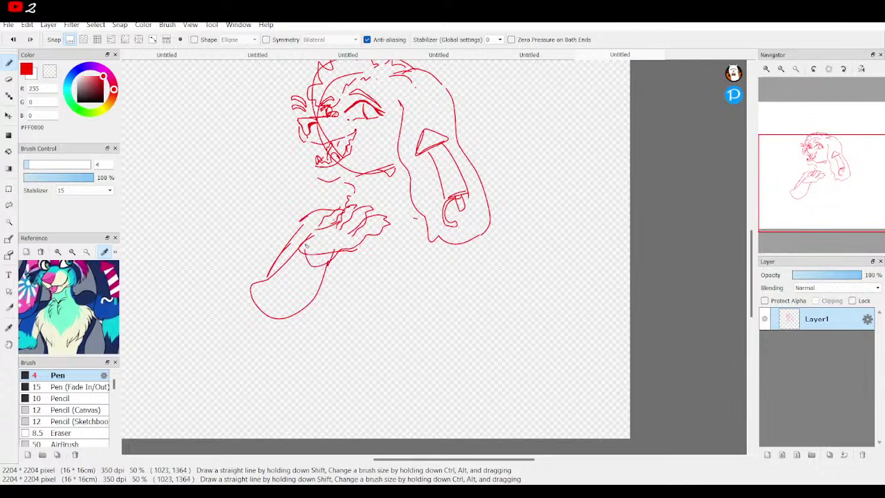
drag(300, 261, 325, 263)
Step: Sketch the torso below the ear with a back line, curved belly line, jagged fur tuft and slanted hip line
drag(464, 252, 459, 296)
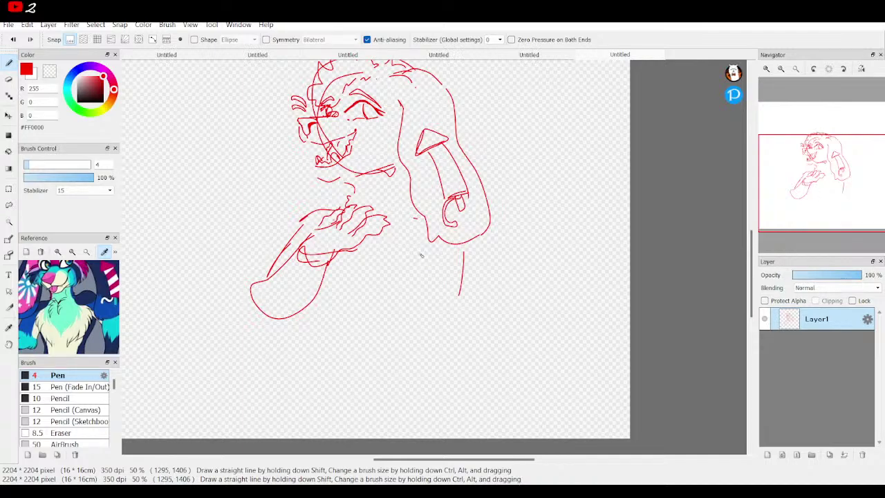
mouse_move(418, 250)
mouse_down()
mouse_move(389, 280)
mouse_move(385, 301)
mouse_up()
drag(461, 330, 422, 358)
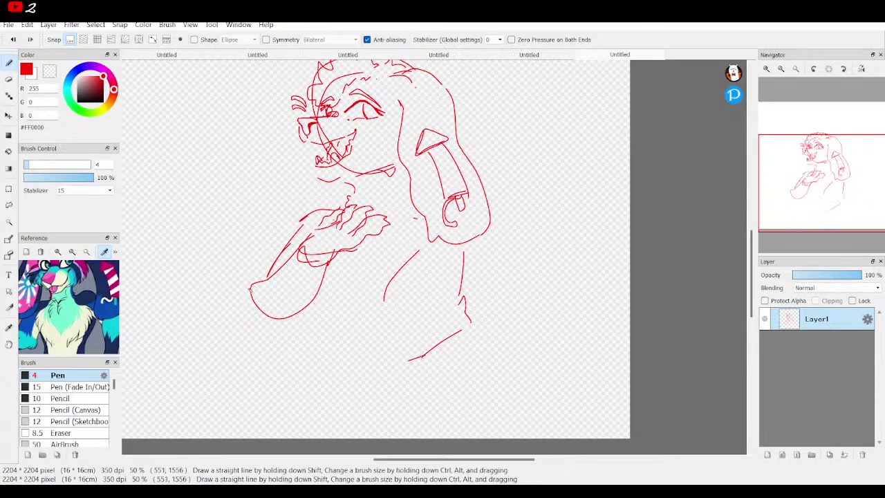
scroll(509, 294, up, 1)
scroll(508, 294, down, 1)
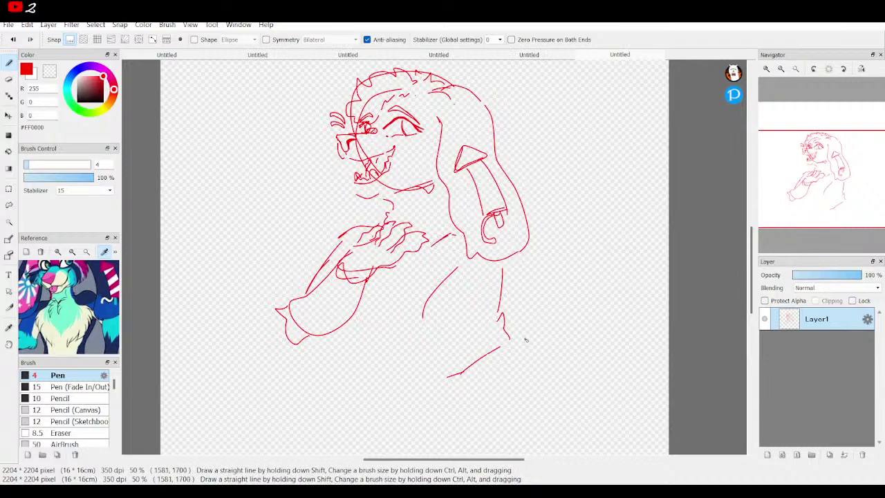
Step: Shift the whole sketch slightly to the right and sketch a long outstretched leg with a rounded end below the torso
key(v)
drag(492, 174, 499, 176)
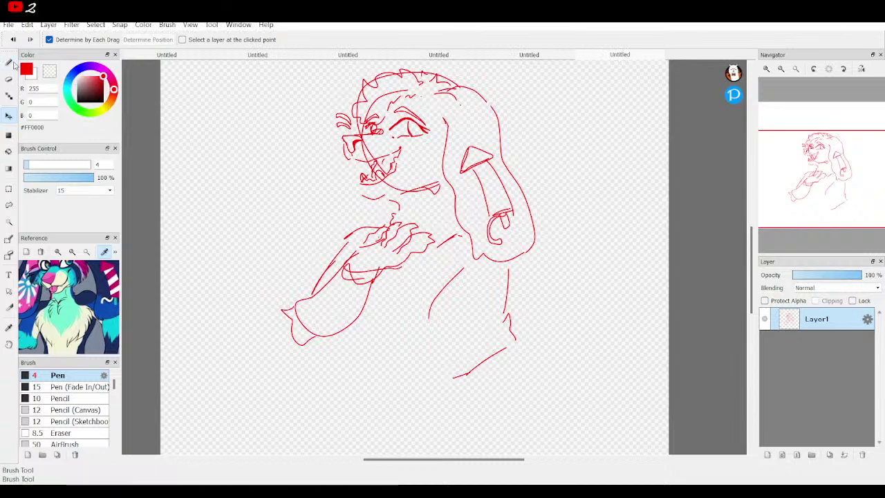
click(9, 63)
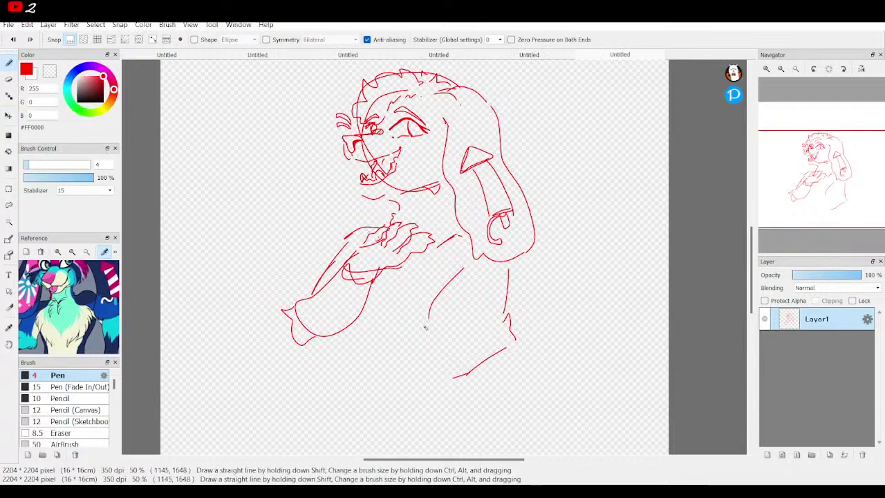
mouse_move(434, 320)
mouse_down()
mouse_move(387, 345)
mouse_move(272, 369)
mouse_move(287, 403)
mouse_move(345, 383)
mouse_move(451, 388)
mouse_up()
drag(811, 194, 809, 197)
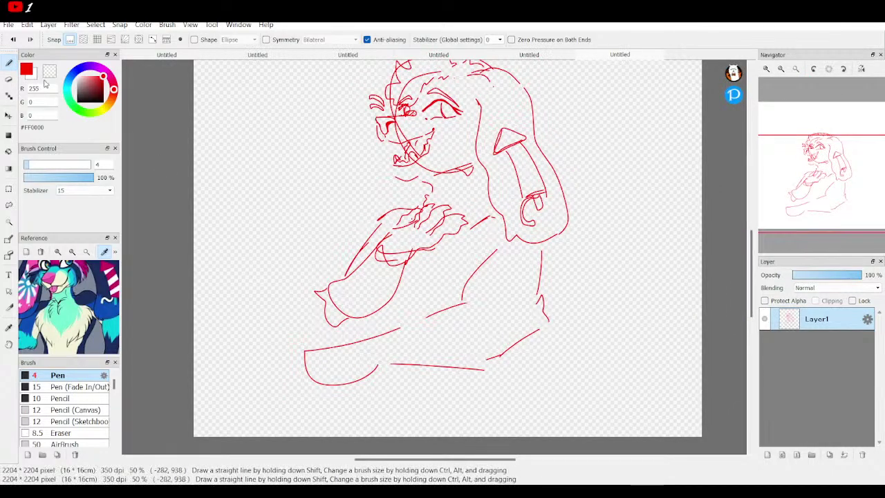
Step: Erase the clawed hand and palm, leaving the bent arm open at the wrist
click(12, 41)
click(31, 41)
click(8, 78)
mouse_move(396, 233)
mouse_down()
mouse_move(436, 208)
mouse_move(405, 231)
mouse_move(452, 205)
mouse_move(417, 235)
mouse_move(455, 219)
mouse_move(432, 249)
mouse_move(470, 217)
mouse_move(456, 239)
mouse_move(469, 220)
mouse_move(382, 276)
mouse_move(400, 249)
mouse_up()
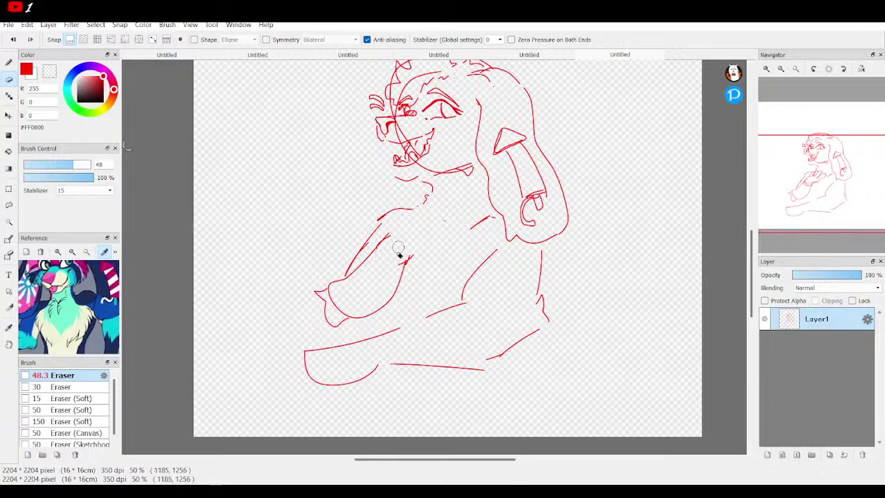
Step: Redraw the hand at the wrist with three overlapping clawed fingers and a small raised thumb
key(b)
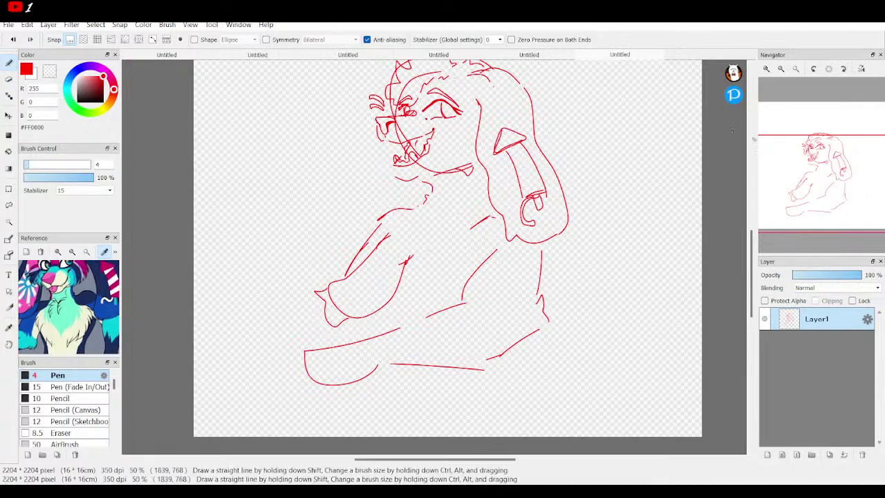
scroll(360, 235, up, 4)
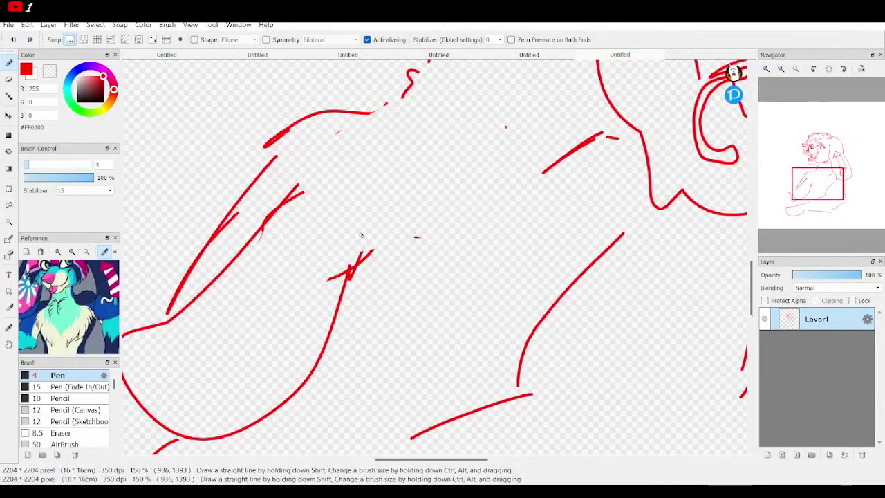
mouse_move(313, 176)
mouse_down()
mouse_move(378, 165)
mouse_move(416, 130)
mouse_move(490, 138)
mouse_move(492, 145)
mouse_move(461, 146)
mouse_move(457, 160)
mouse_move(408, 178)
mouse_move(411, 167)
mouse_move(487, 163)
mouse_move(496, 174)
mouse_move(472, 181)
mouse_move(501, 206)
mouse_move(461, 205)
mouse_move(452, 216)
mouse_move(414, 220)
mouse_move(389, 205)
mouse_move(459, 205)
mouse_up()
mouse_move(403, 215)
mouse_down()
mouse_move(477, 241)
mouse_move(444, 240)
mouse_move(420, 262)
mouse_move(354, 242)
mouse_up()
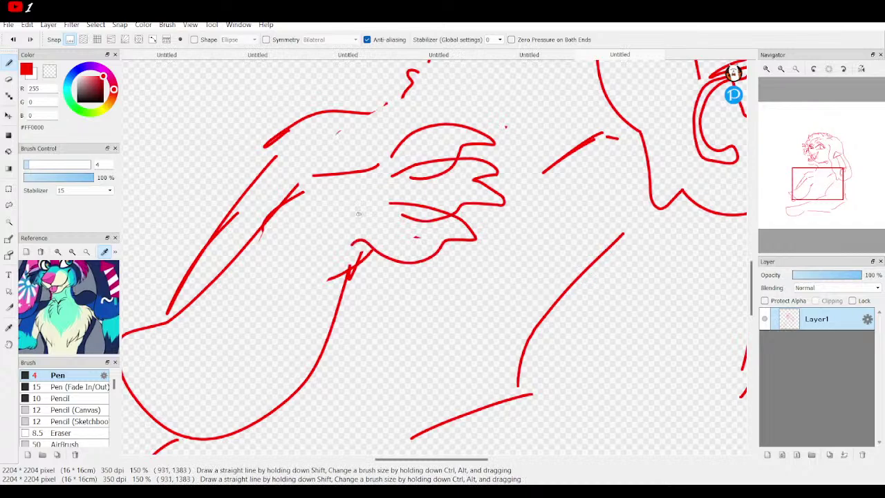
mouse_move(324, 171)
mouse_down()
mouse_move(365, 133)
mouse_move(385, 138)
mouse_move(374, 164)
mouse_up()
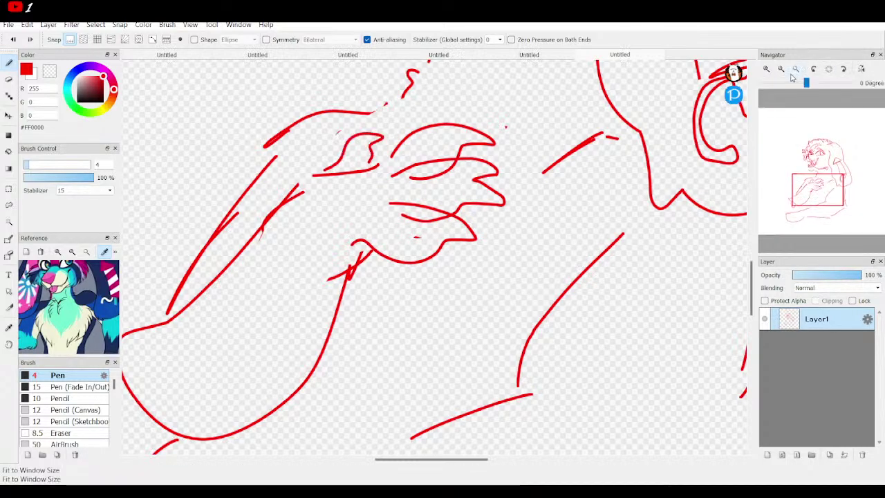
Step: Select the clawed hand with a freehand outline and stretch it wider, keeping its height
click(795, 68)
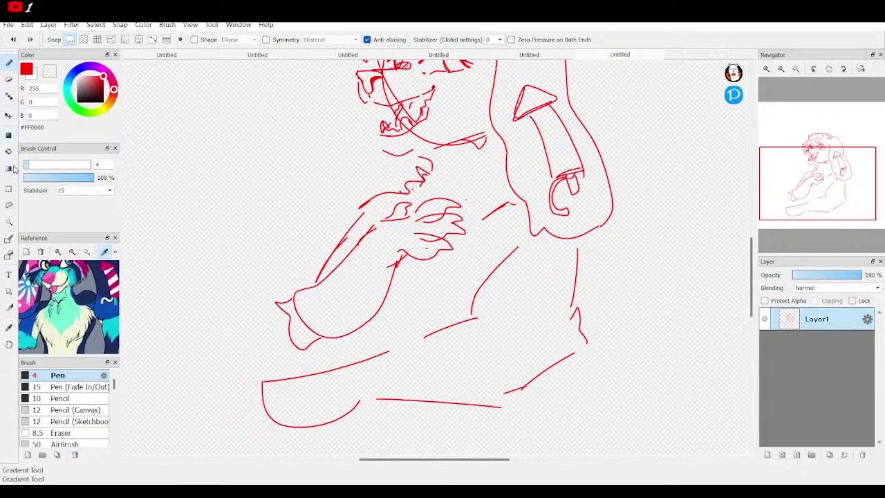
click(9, 204)
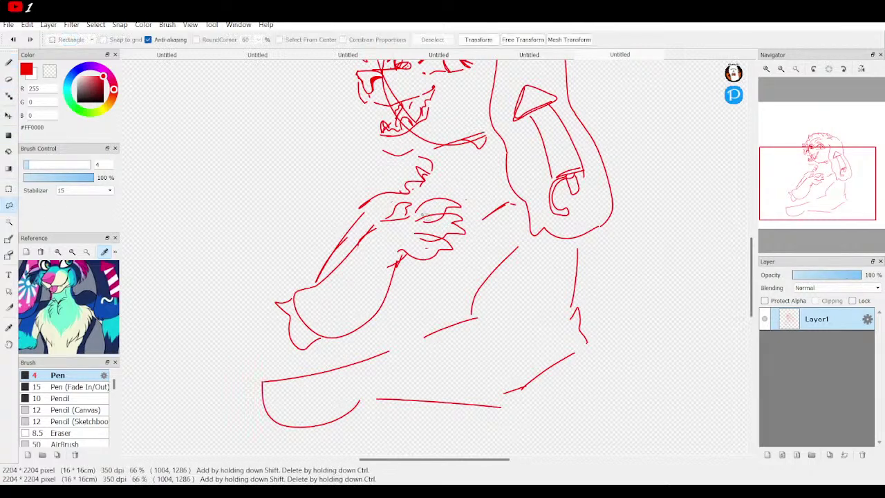
mouse_move(412, 213)
mouse_down()
mouse_move(405, 248)
mouse_move(448, 271)
mouse_move(474, 218)
mouse_move(423, 199)
mouse_move(415, 219)
mouse_up()
key(ctrl+t)
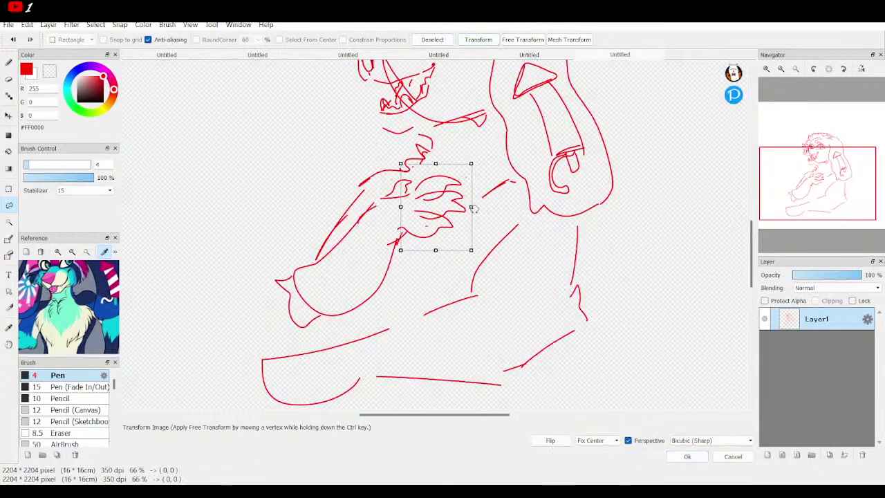
drag(470, 207, 485, 207)
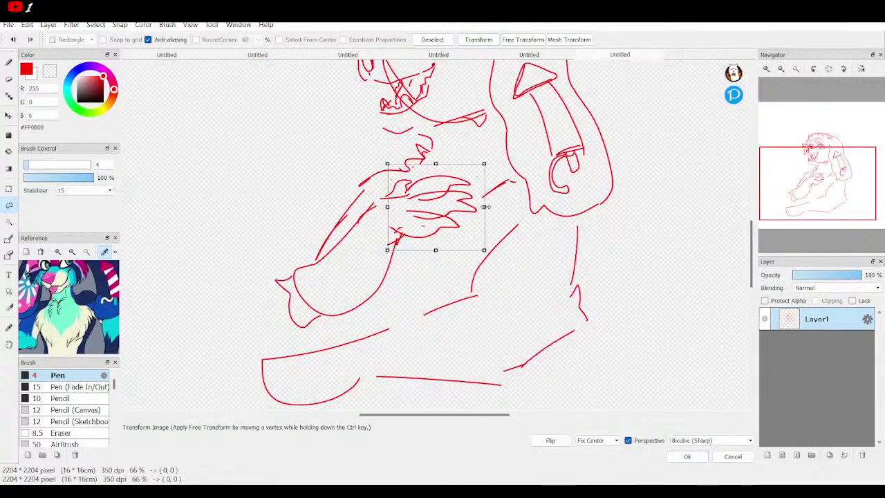
click(687, 456)
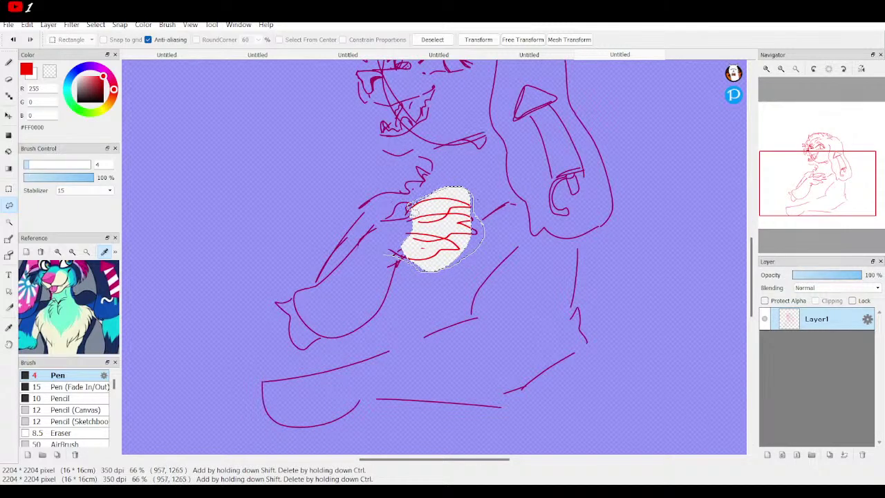
Step: Rotate the selected hand slightly counterclockwise, nudge it against the wrist, apply the transform and clear the selection
click(478, 39)
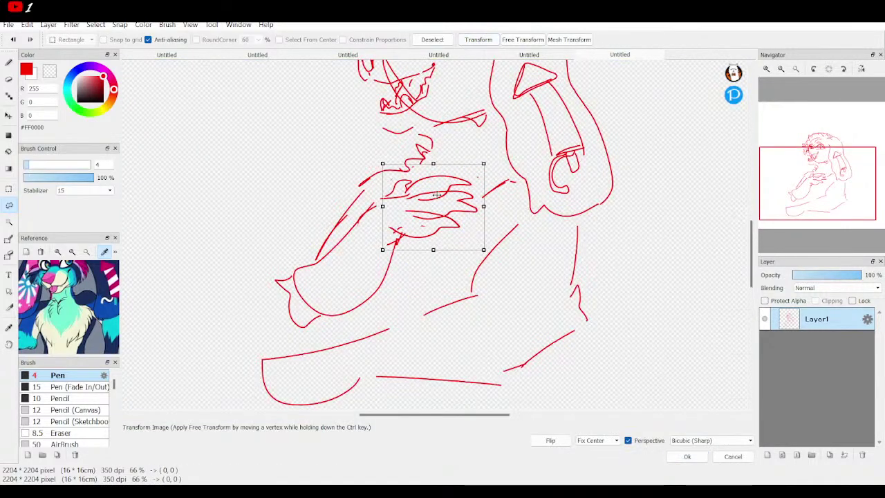
drag(525, 208, 592, 183)
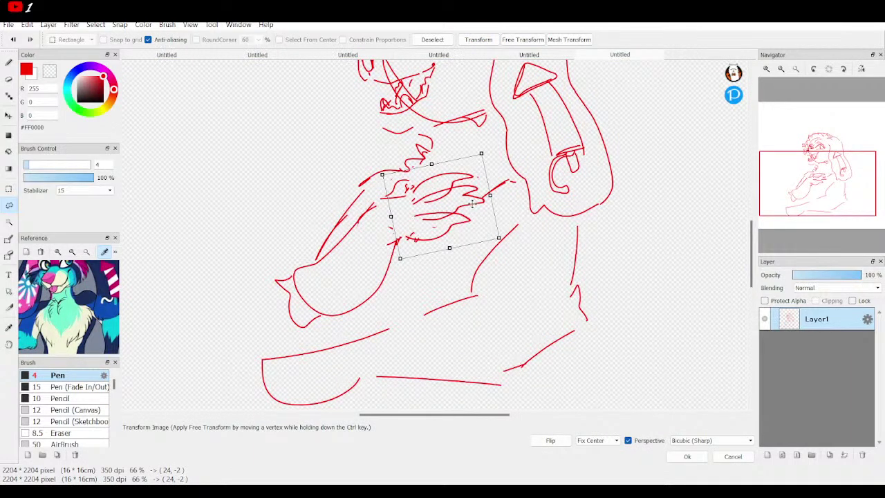
drag(448, 203, 446, 201)
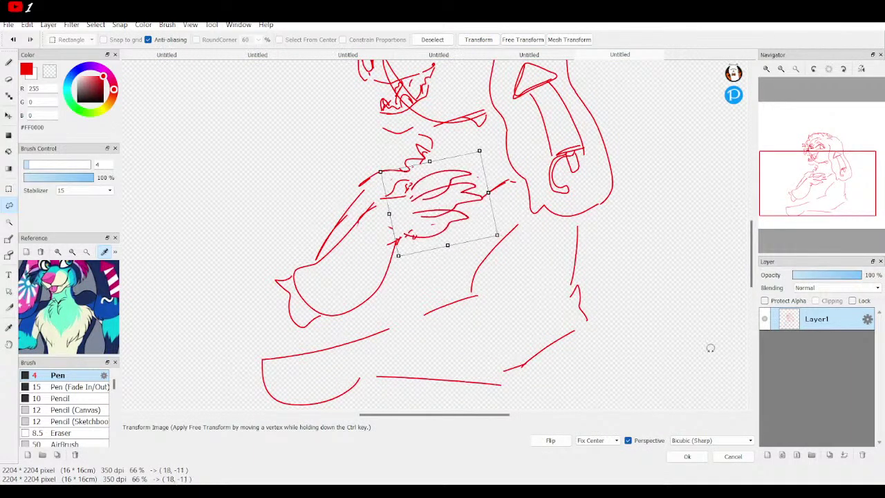
click(687, 456)
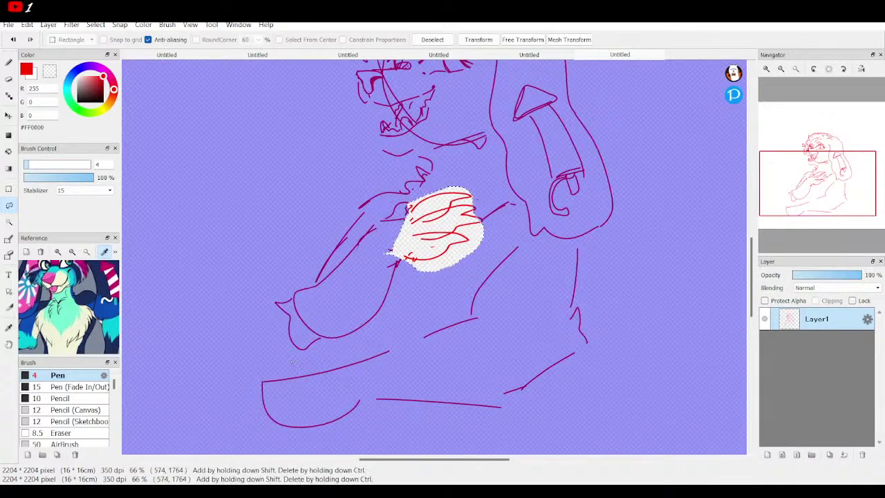
click(9, 188)
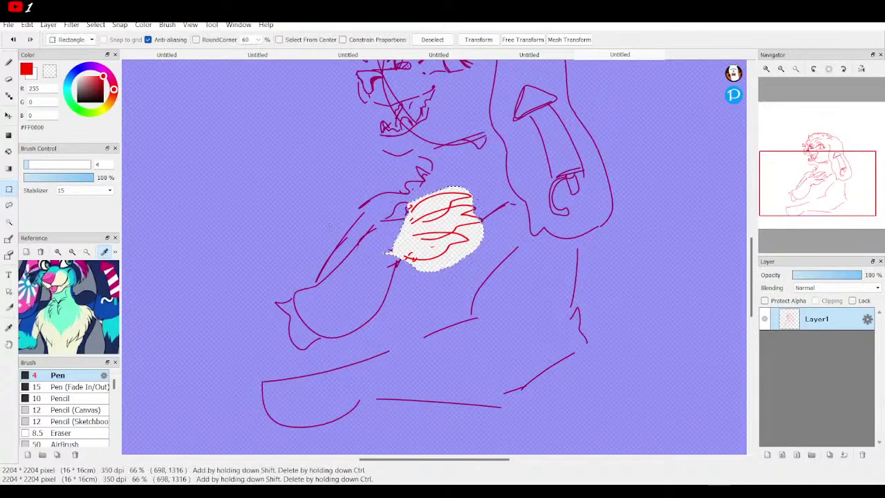
key(ctrl+d)
Step: Sketch clawed toes and a rounded paw outline on the outstretched foot, with a short second-foot line just above it
click(9, 62)
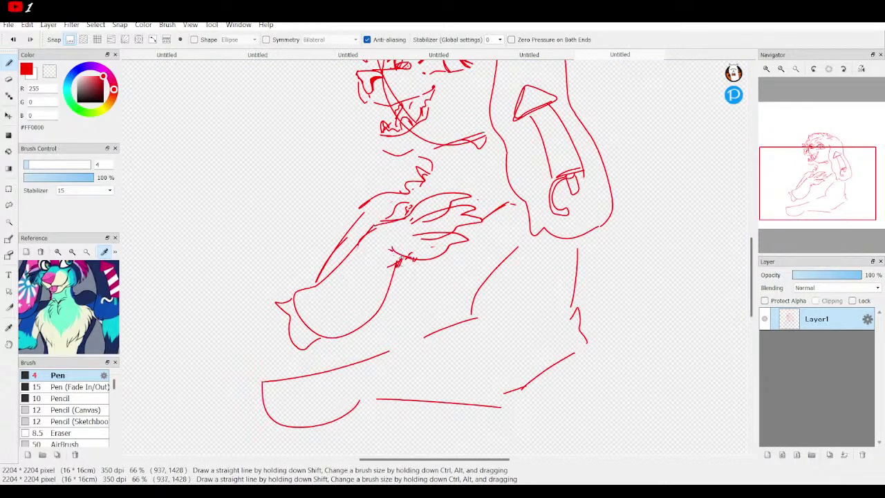
mouse_move(818, 184)
mouse_down()
mouse_move(828, 172)
mouse_move(823, 192)
mouse_up()
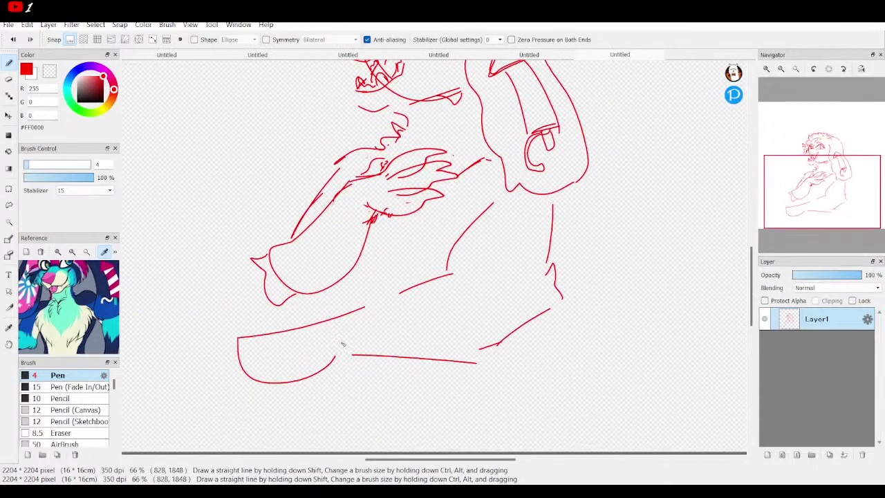
mouse_move(295, 329)
mouse_down()
mouse_move(240, 339)
mouse_move(229, 352)
mouse_move(248, 348)
mouse_move(231, 376)
mouse_move(240, 374)
mouse_move(243, 386)
mouse_move(290, 360)
mouse_up()
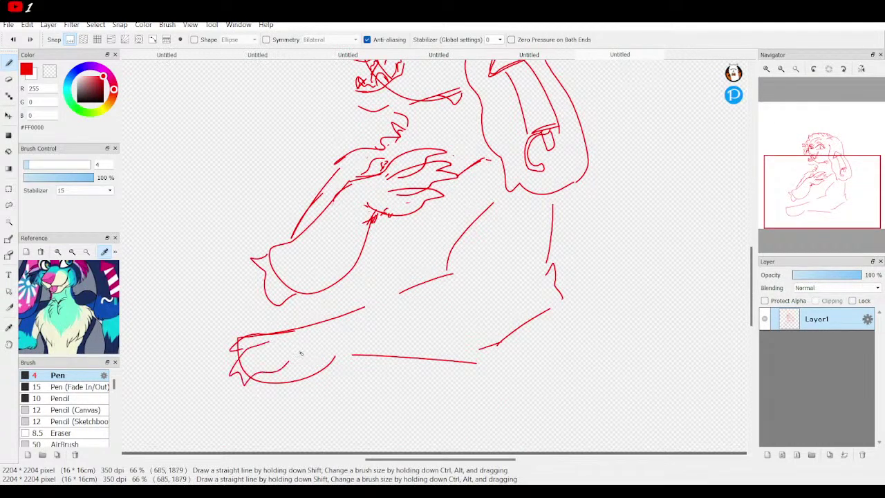
mouse_move(277, 389)
mouse_down()
mouse_move(309, 385)
mouse_move(333, 354)
mouse_up()
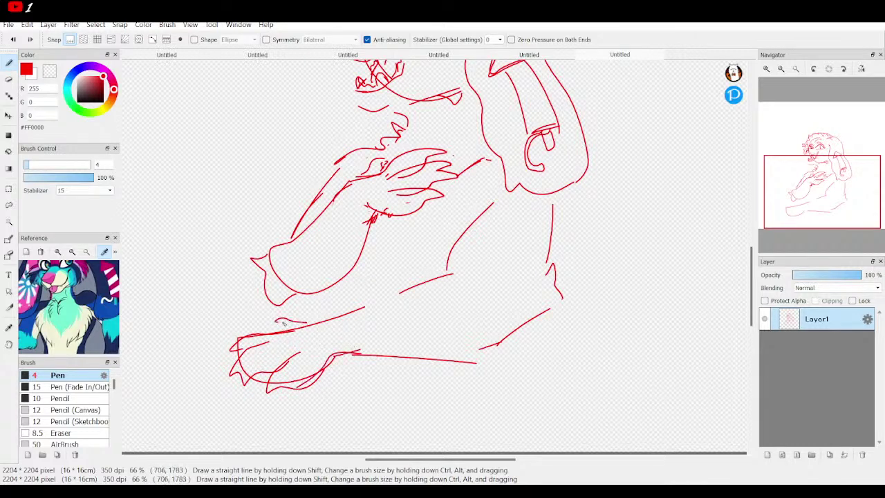
mouse_move(292, 321)
mouse_down()
mouse_move(391, 325)
mouse_move(233, 292)
mouse_up()
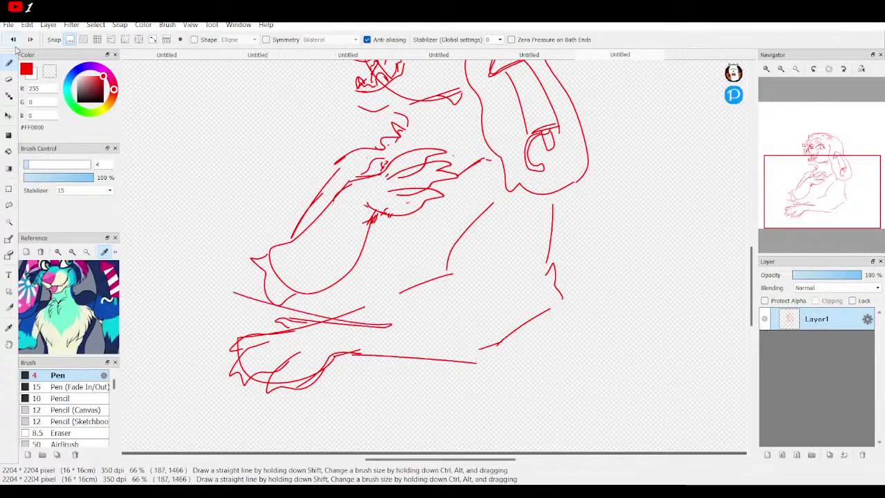
key(ctrl+z)
key(ctrl+z)
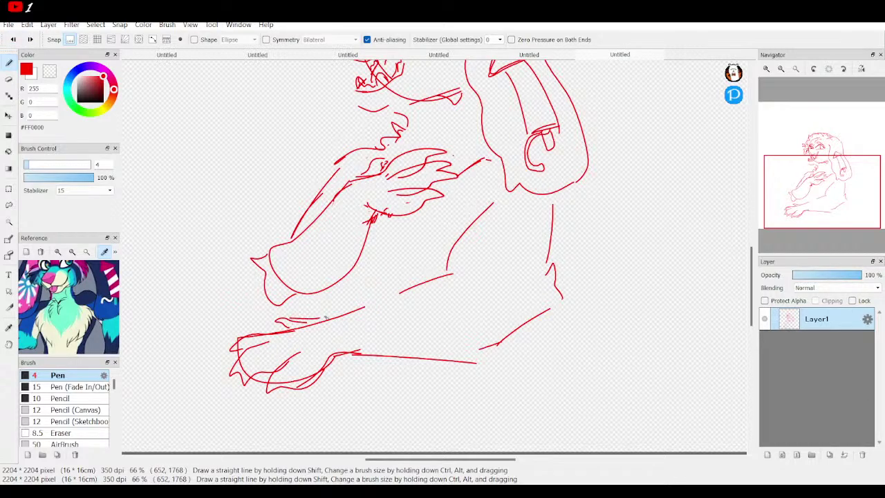
Step: Sketch a short vertical belly line dropping from the elbow of the bent arm toward the leg
drag(813, 194, 832, 191)
drag(431, 309, 403, 343)
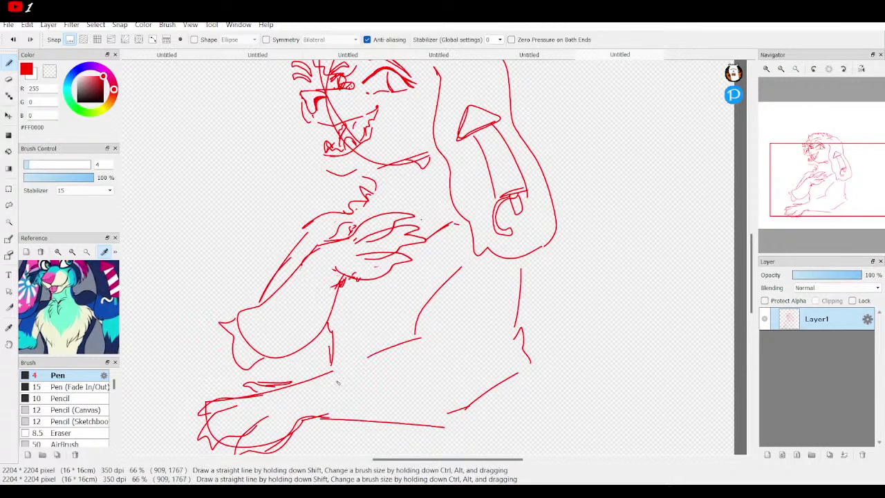
mouse_move(342, 371)
mouse_down()
mouse_move(452, 326)
mouse_move(305, 447)
mouse_move(291, 442)
mouse_move(403, 373)
mouse_move(475, 340)
mouse_up()
key(ctrl+z)
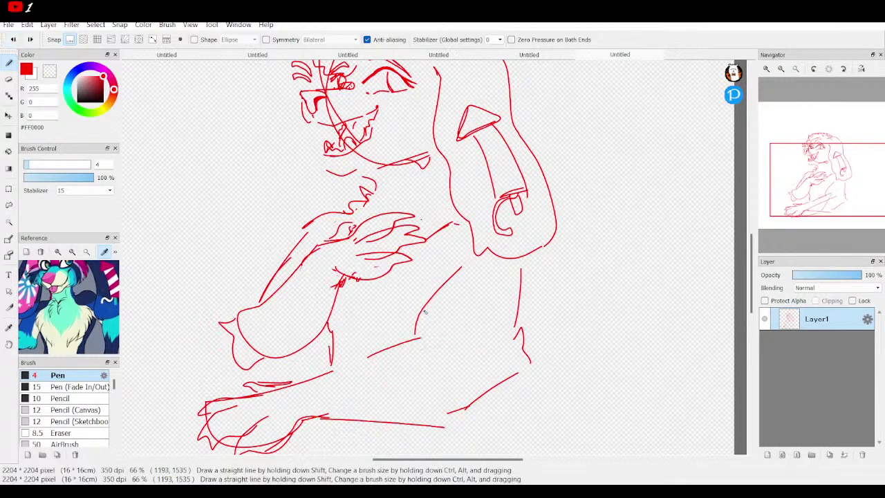
Step: Extend the thigh line, redraw the leg's underside as one curve from foot to lower back, and erase the old lines beneath
drag(415, 339, 436, 336)
mouse_move(323, 416)
mouse_down()
mouse_move(440, 399)
mouse_move(505, 375)
mouse_move(521, 331)
mouse_move(519, 353)
mouse_up()
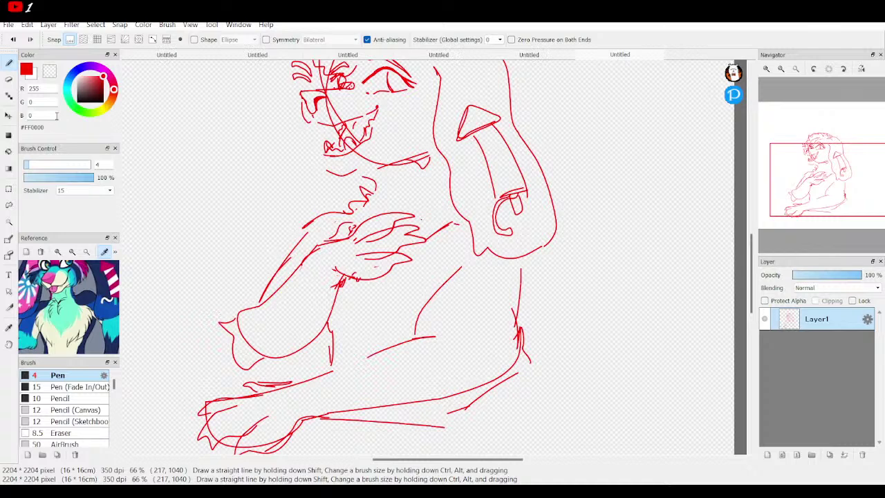
click(9, 78)
mouse_move(327, 420)
mouse_down()
mouse_move(395, 422)
mouse_move(499, 391)
mouse_up()
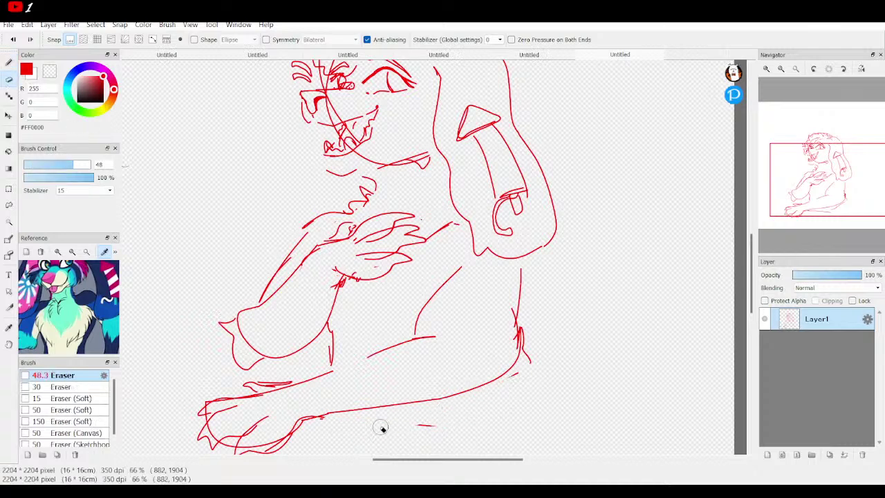
Step: Select the whole outstretched leg and its foot with a freehand outline
click(780, 69)
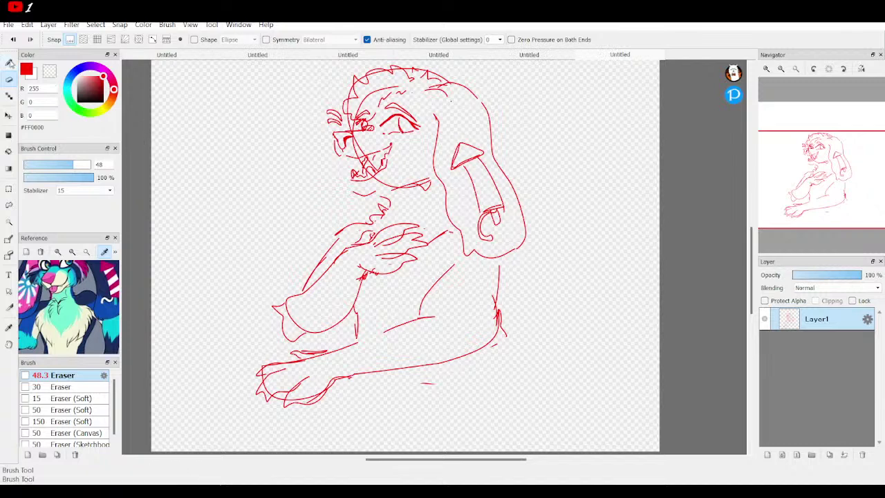
click(9, 205)
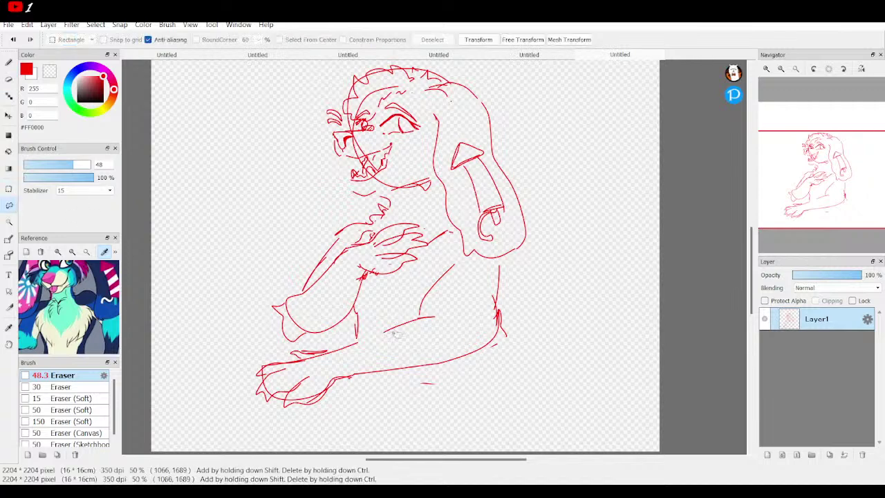
mouse_move(369, 331)
mouse_down()
mouse_move(263, 358)
mouse_move(229, 402)
mouse_move(331, 436)
mouse_move(449, 394)
mouse_move(503, 354)
mouse_move(513, 325)
mouse_move(423, 312)
mouse_move(376, 320)
mouse_up()
click(478, 39)
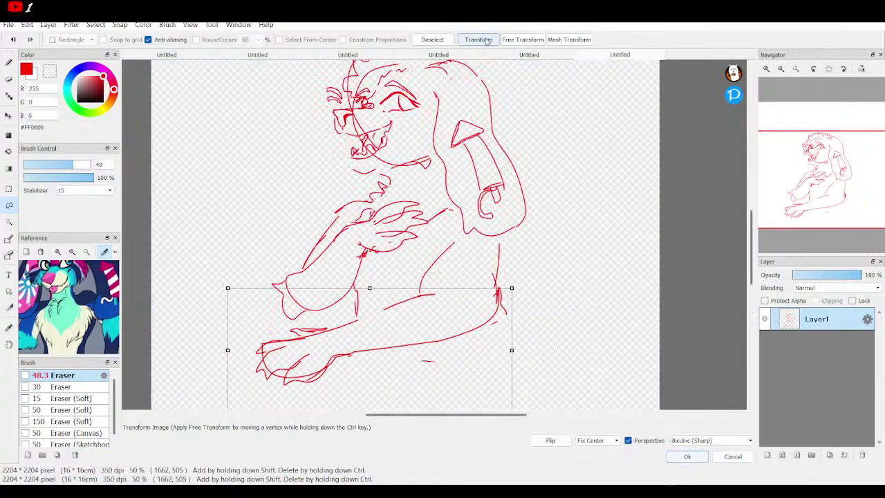
mouse_move(555, 320)
mouse_down()
mouse_move(536, 210)
mouse_move(486, 189)
mouse_up()
drag(393, 290, 482, 295)
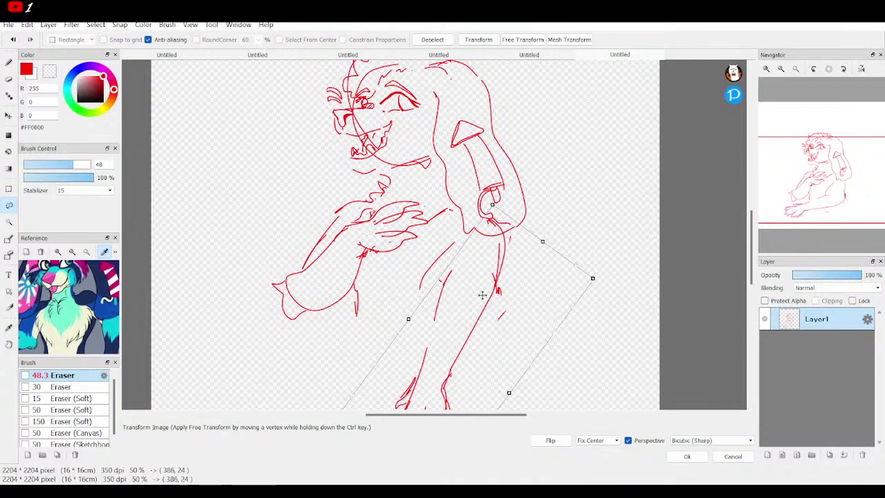
click(782, 70)
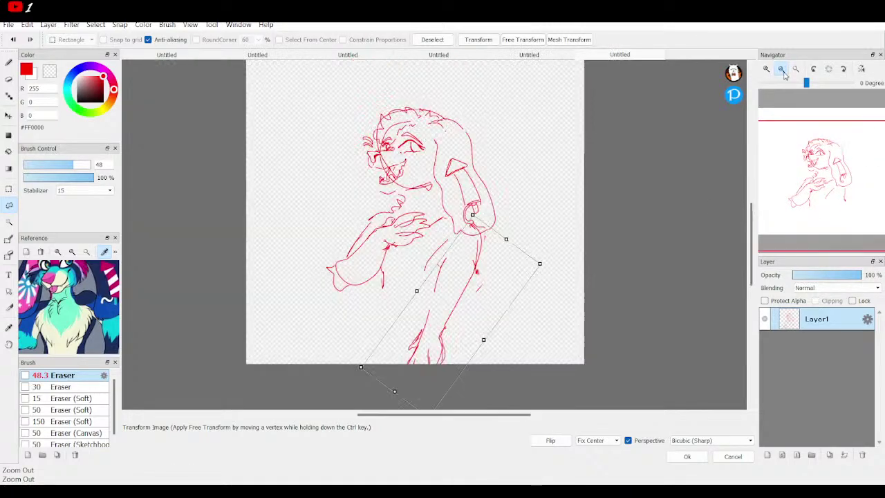
click(781, 70)
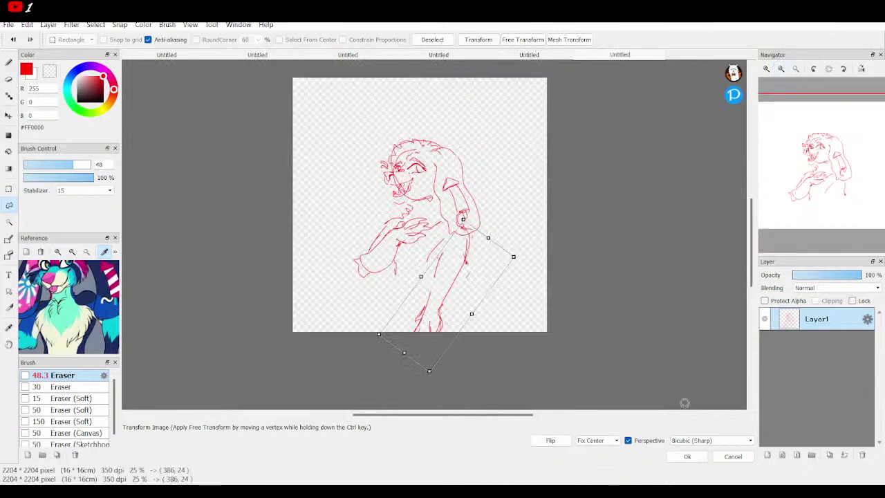
click(731, 456)
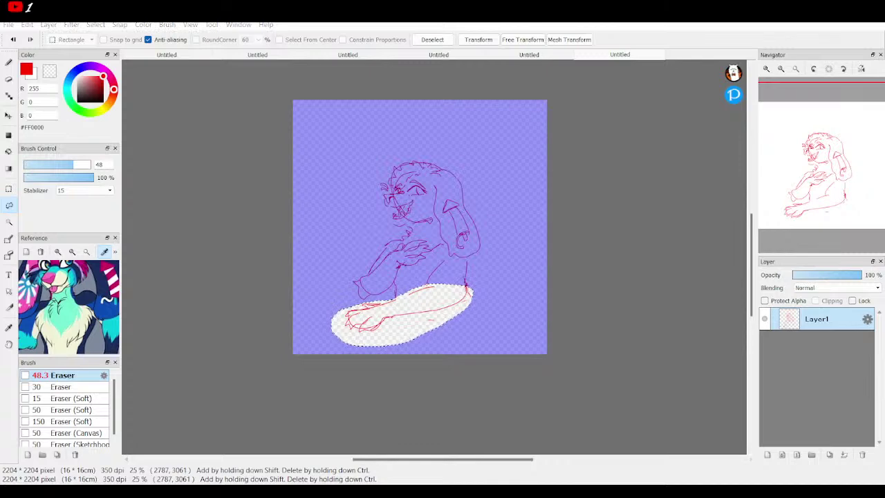
Step: Erase the selected leg and foot completely with the eraser at size 2000, and clear the selection
key(b)
key(e)
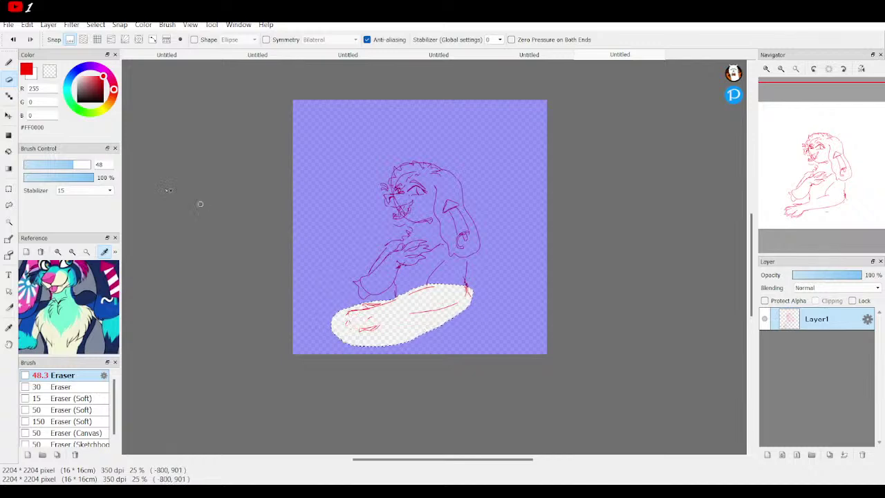
drag(83, 167, 103, 164)
click(407, 337)
click(8, 188)
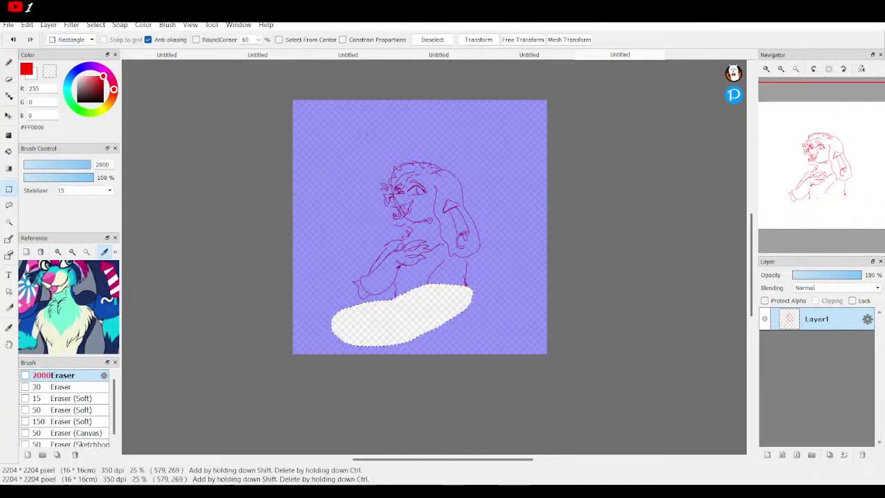
key(ctrl+d)
Step: Sketch new hip lines with the 4 px pen: a short forked line below the belly curve and a diagonal below the back
click(9, 62)
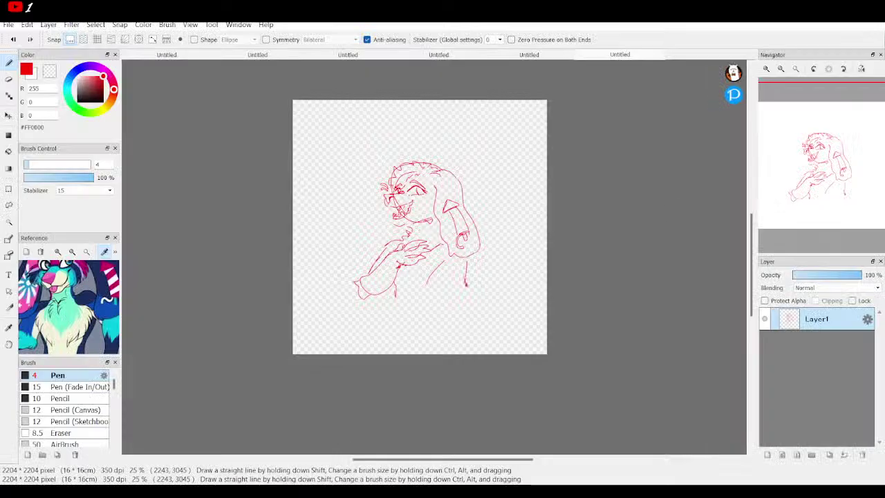
click(766, 68)
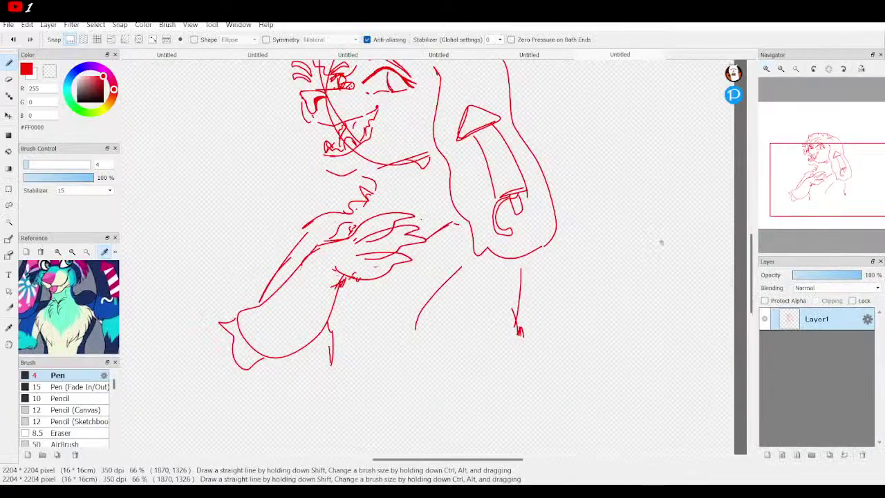
scroll(476, 241, down, 3)
mouse_move(467, 240)
mouse_down()
mouse_move(472, 276)
mouse_move(454, 292)
mouse_up()
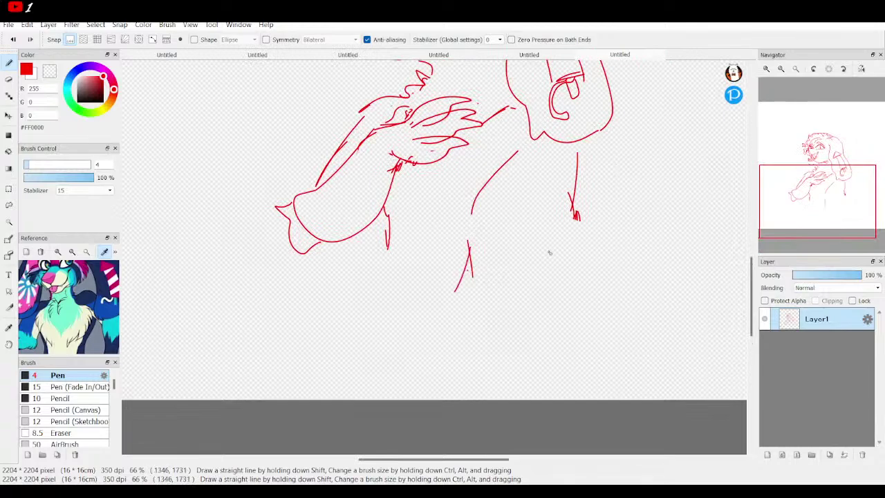
drag(566, 246, 510, 294)
Step: Sketch two short curved lines across the bottom of the torso, between the belly line and the forked hip line
drag(817, 202, 828, 190)
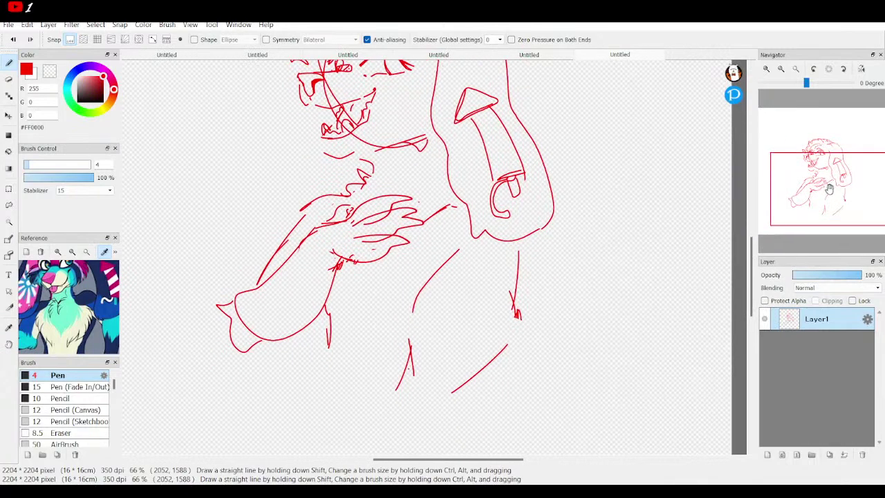
click(780, 69)
click(780, 69)
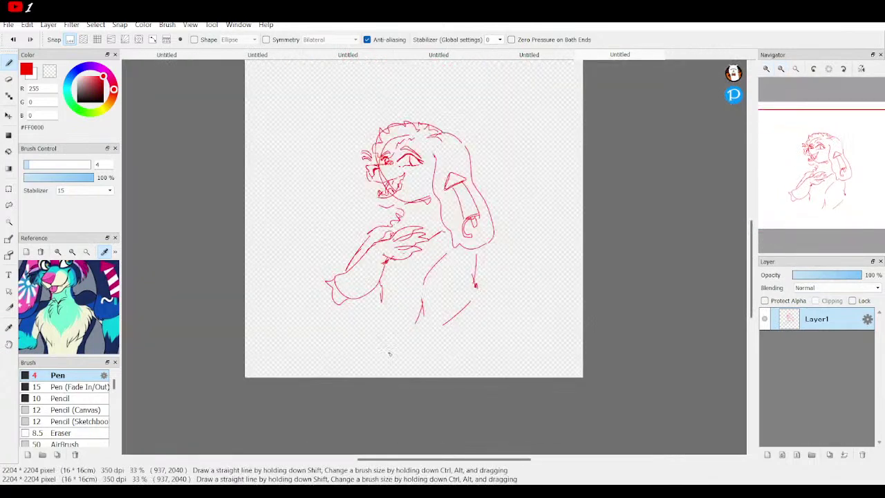
mouse_move(414, 315)
mouse_down()
mouse_move(395, 311)
mouse_move(399, 327)
mouse_up()
mouse_move(857, 91)
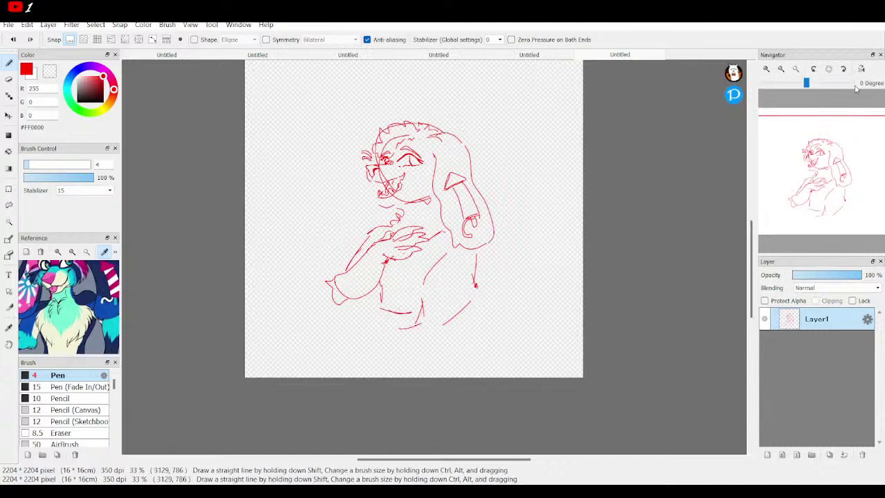
Step: Enlarge the whole character sketch with a transform and move it down until its lower body runs off the canvas's bottom edge
scroll(799, 82, up, 1)
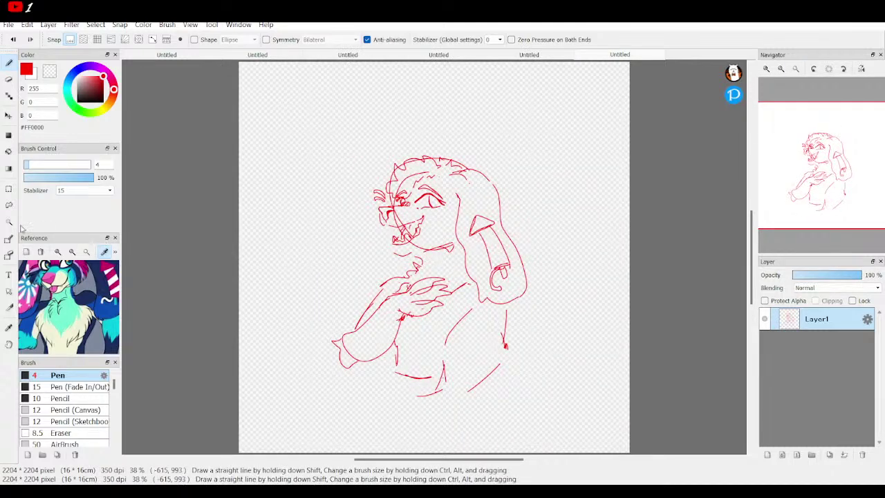
click(9, 189)
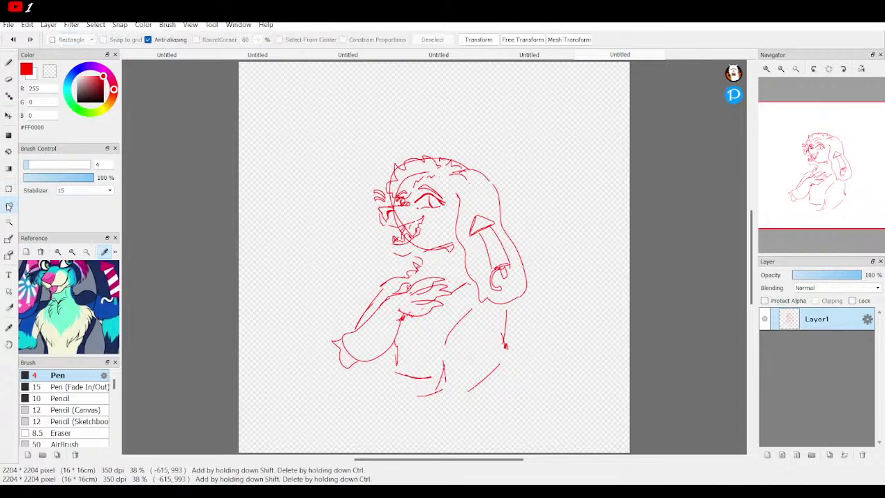
click(482, 40)
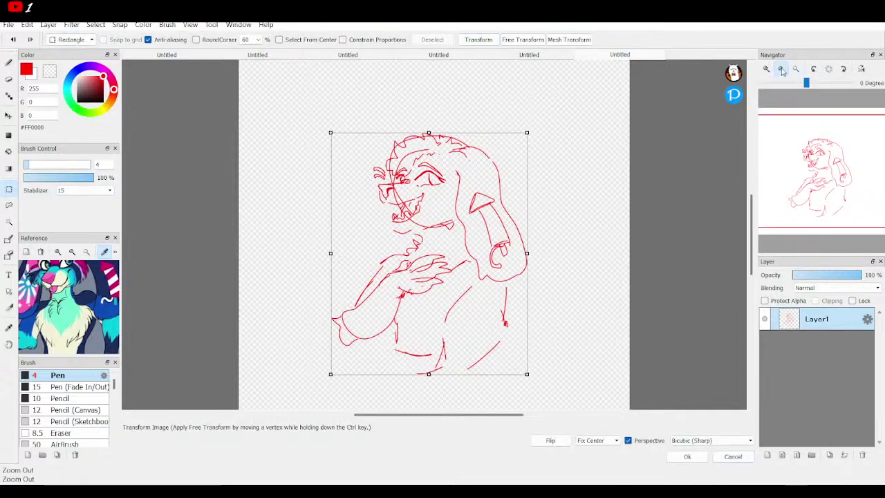
click(780, 69)
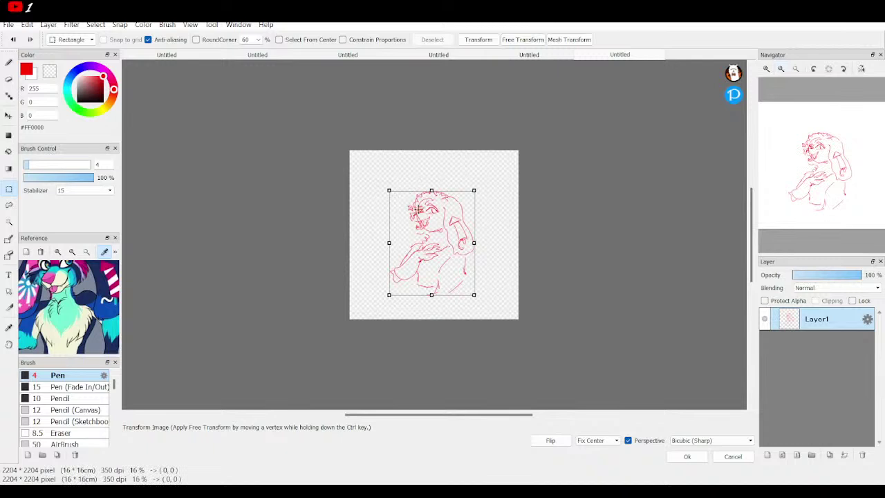
drag(477, 189, 510, 182)
drag(448, 215, 447, 234)
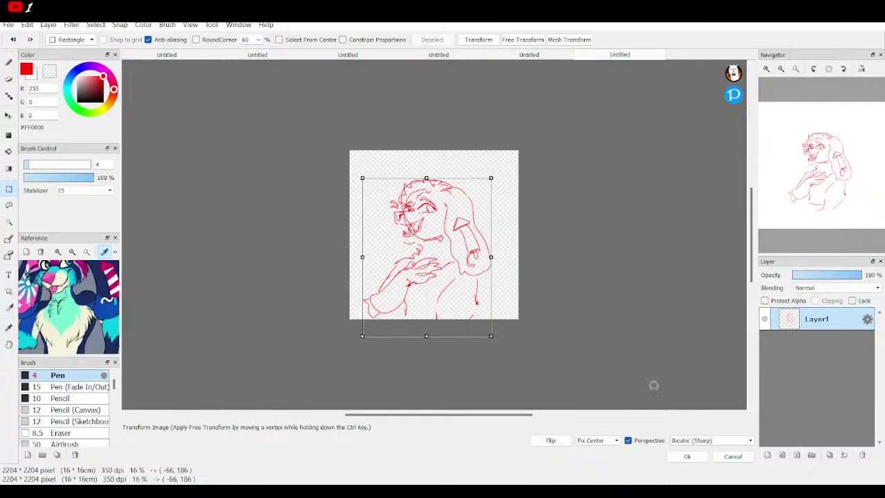
click(687, 456)
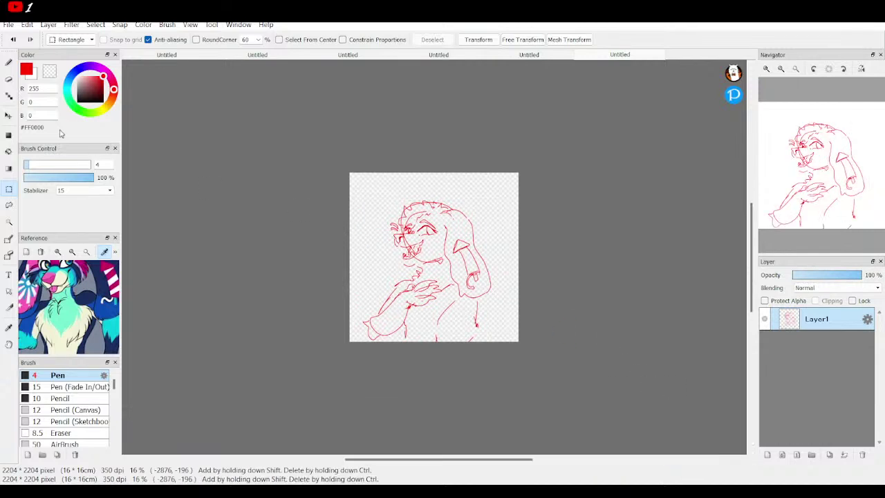
Step: Add a new layer above the sketch and pick the navy #1E2C5B from the ear in the reference image
click(9, 62)
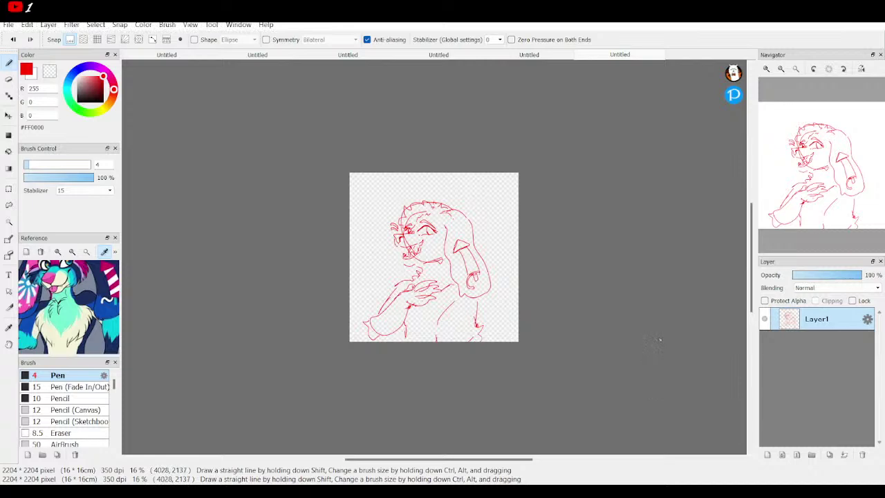
click(766, 454)
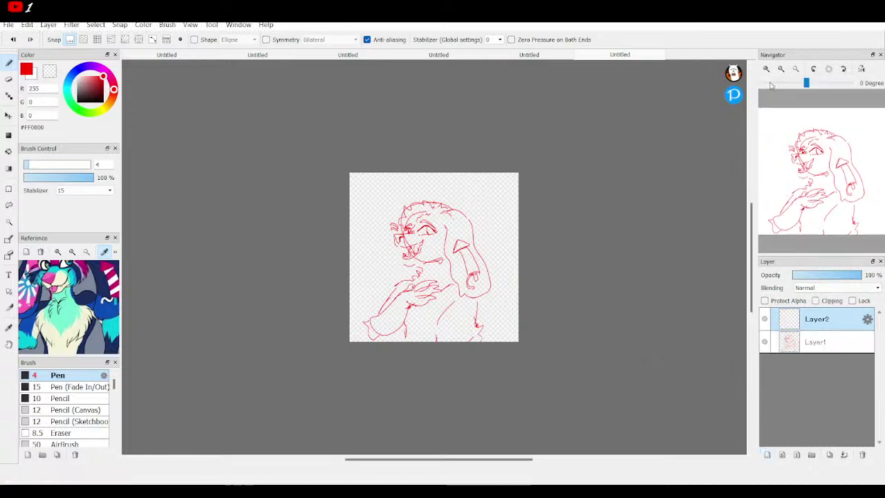
click(766, 69)
click(766, 68)
click(766, 68)
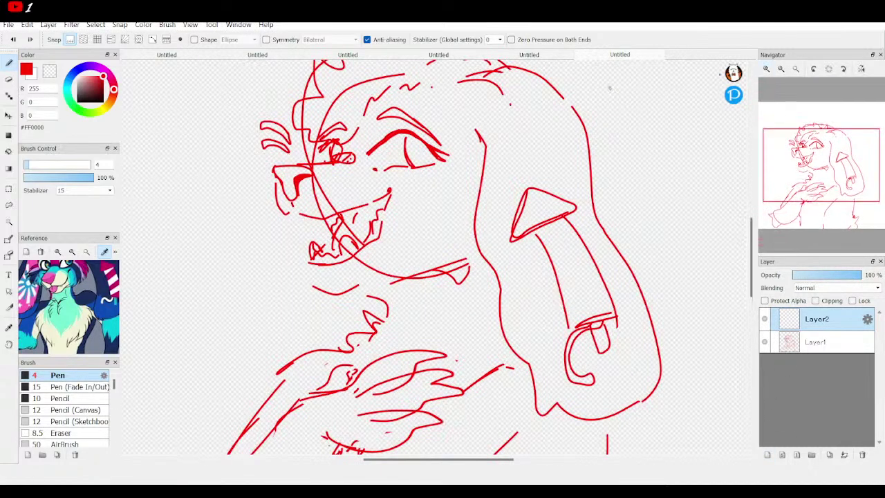
drag(93, 298, 88, 332)
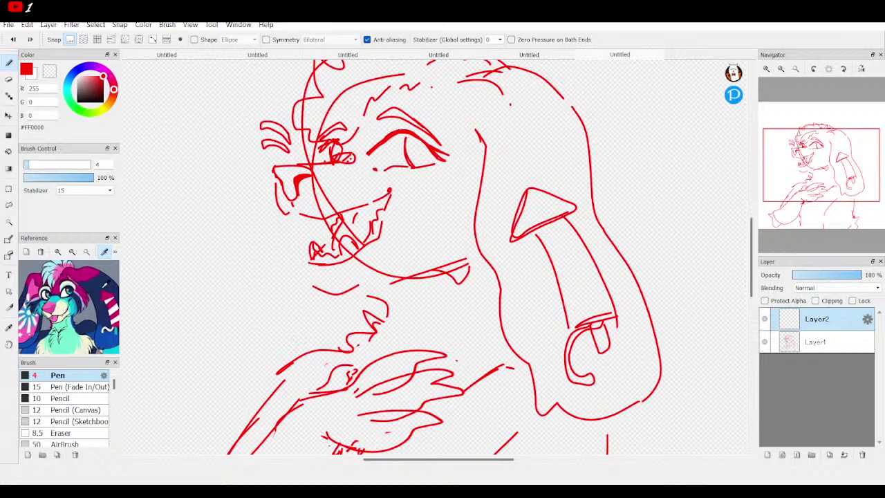
click(104, 275)
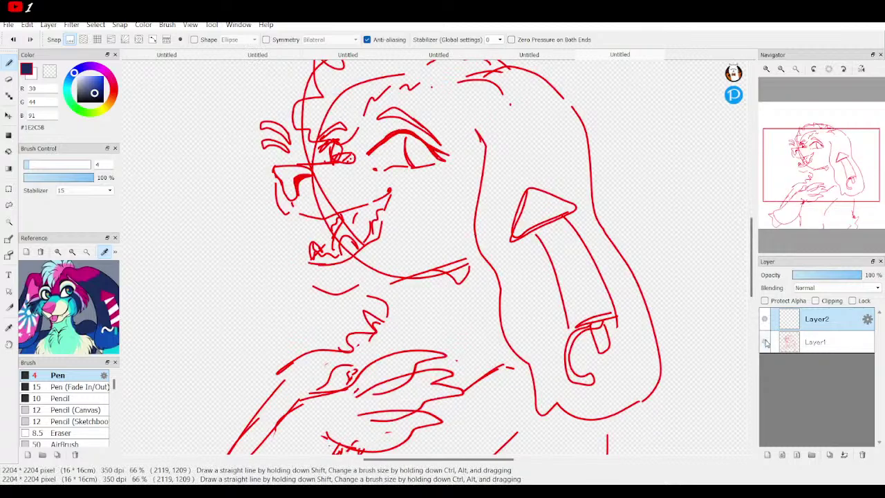
click(766, 68)
click(767, 69)
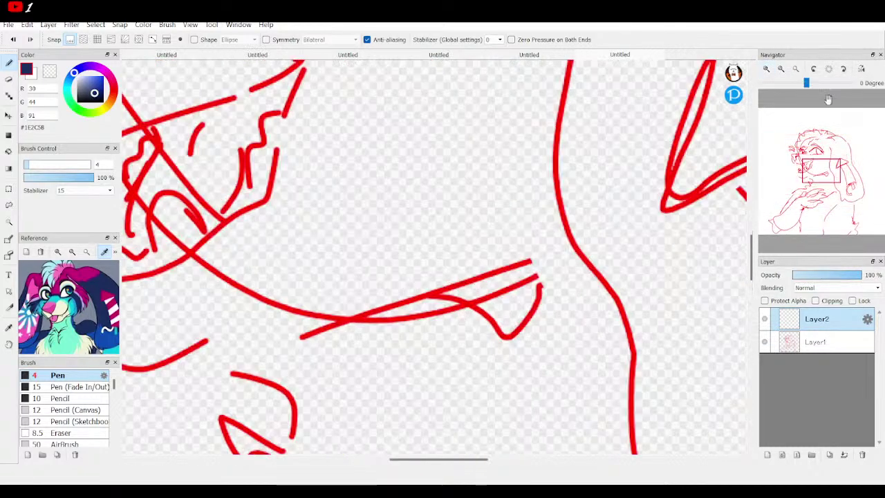
click(767, 70)
drag(814, 152, 819, 143)
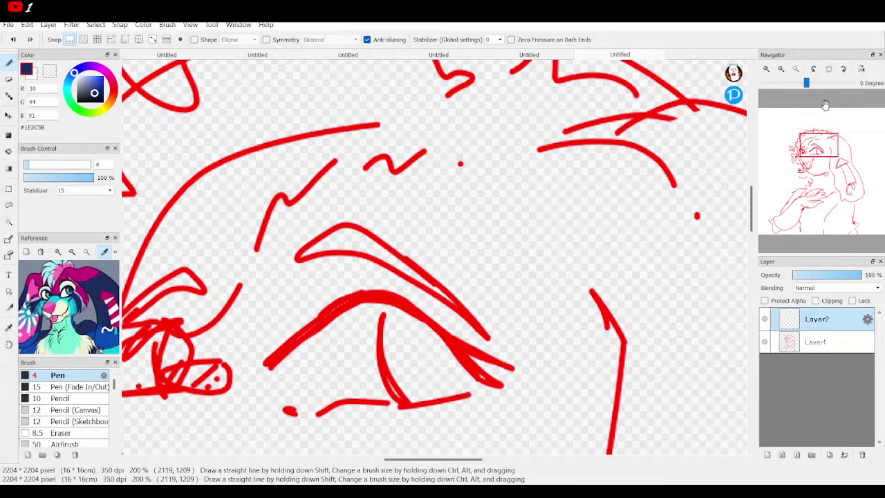
click(766, 69)
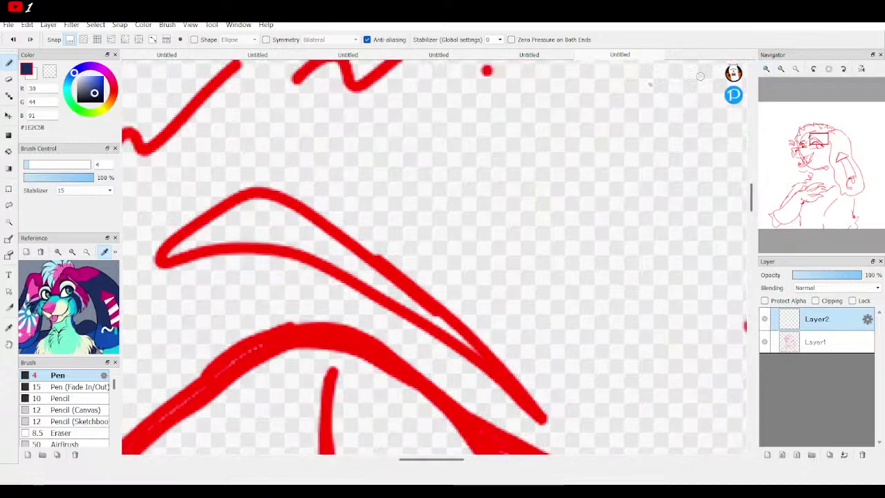
click(781, 69)
click(780, 69)
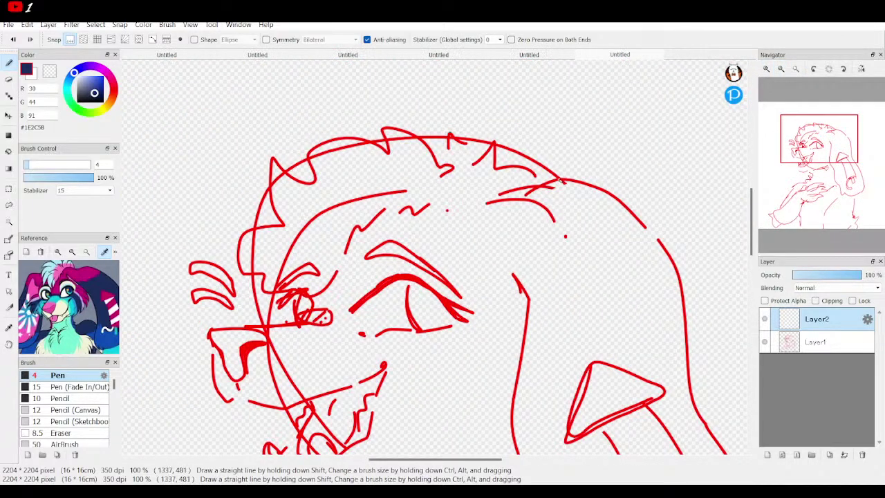
drag(562, 179, 522, 158)
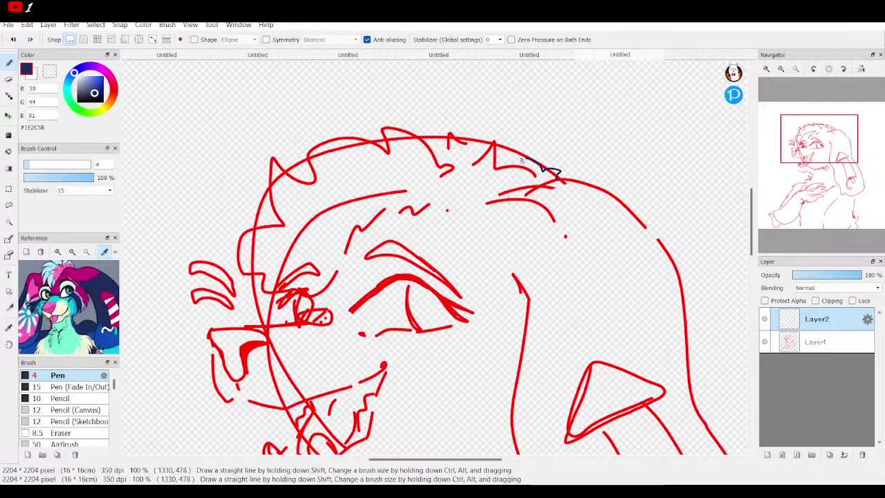
click(12, 39)
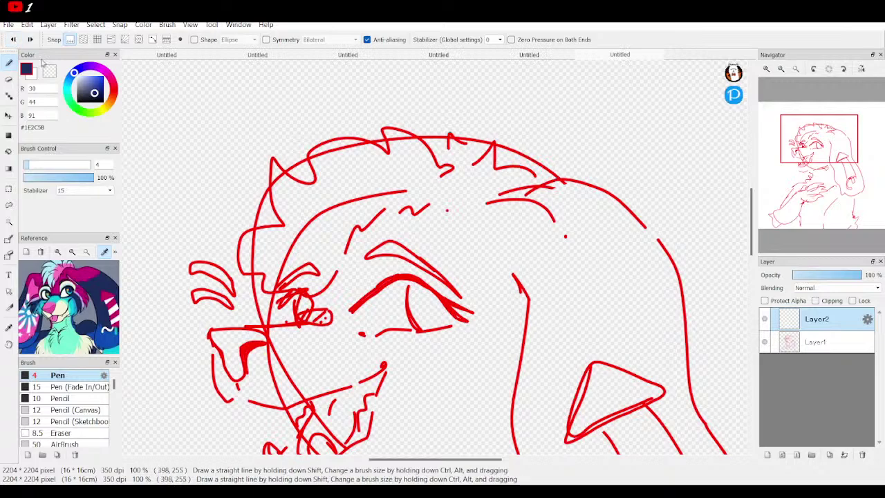
Step: Set the pen size to 8 and trace the jagged head fur, forehead and muzzle outline in navy over the sketch
double_click(101, 164)
key(BackSpace)
text(8)
mouse_move(548, 178)
mouse_down()
mouse_move(499, 166)
mouse_move(499, 140)
mouse_move(472, 159)
mouse_move(444, 139)
mouse_move(441, 161)
mouse_move(393, 124)
mouse_move(388, 155)
mouse_move(361, 141)
mouse_move(317, 152)
mouse_move(319, 182)
mouse_move(280, 162)
mouse_move(279, 196)
mouse_move(287, 199)
mouse_move(249, 219)
mouse_move(257, 239)
mouse_move(245, 242)
mouse_move(275, 256)
mouse_move(266, 276)
mouse_move(278, 277)
mouse_move(275, 291)
mouse_move(265, 306)
mouse_move(286, 323)
mouse_move(214, 330)
mouse_move(215, 376)
mouse_move(228, 399)
mouse_move(275, 409)
mouse_move(324, 391)
mouse_up()
drag(624, 310, 720, 152)
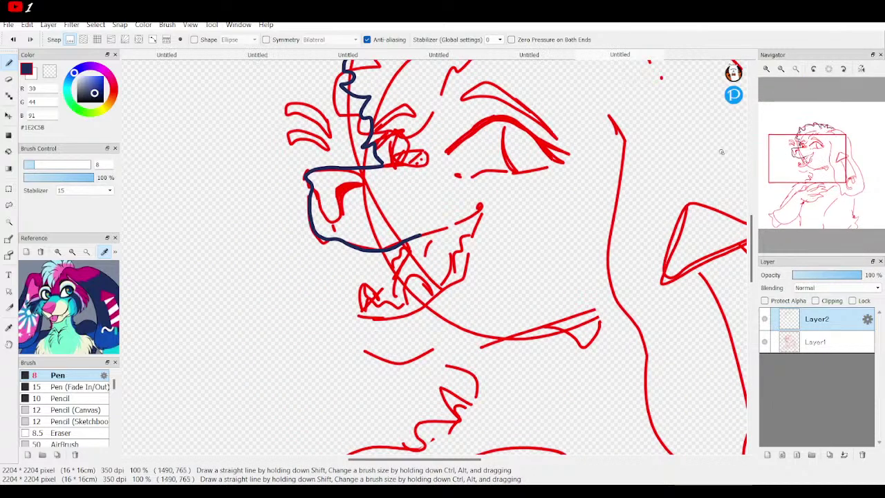
click(765, 343)
click(765, 343)
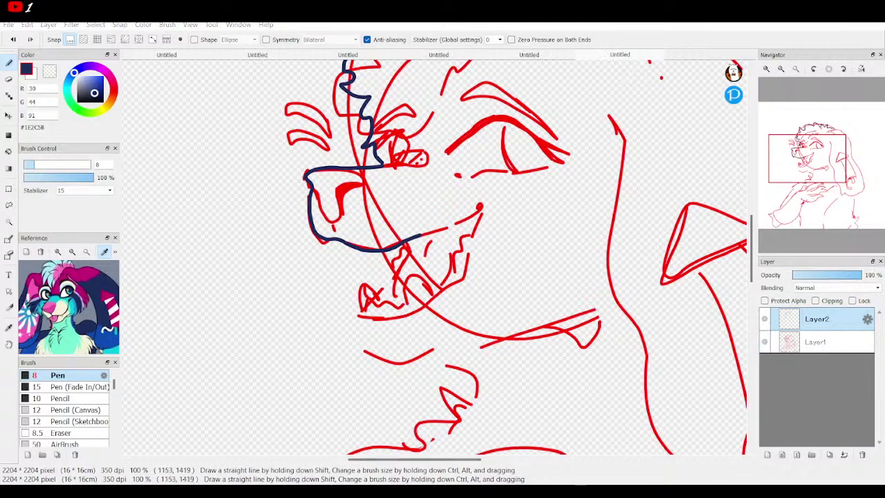
Step: Undo the last muzzle strokes and retrace the nose front, underside of the muzzle, open mouth, chin and upper neck in navy
click(8, 39)
click(7, 40)
click(7, 40)
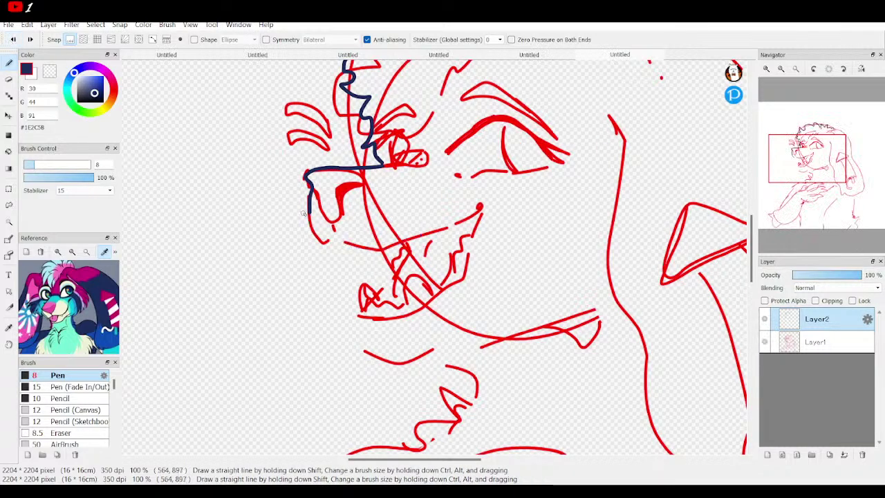
mouse_move(309, 211)
mouse_down()
mouse_move(321, 242)
mouse_move(335, 237)
mouse_move(366, 250)
mouse_move(403, 243)
mouse_move(389, 282)
mouse_up()
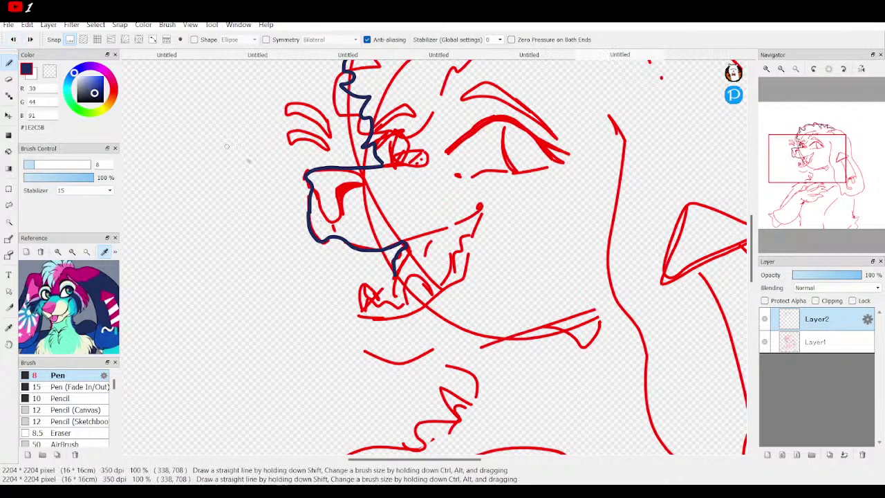
click(12, 39)
mouse_move(406, 245)
mouse_down()
mouse_move(394, 276)
mouse_move(376, 296)
mouse_move(361, 291)
mouse_move(363, 345)
mouse_move(392, 357)
mouse_move(447, 351)
mouse_move(482, 382)
mouse_up()
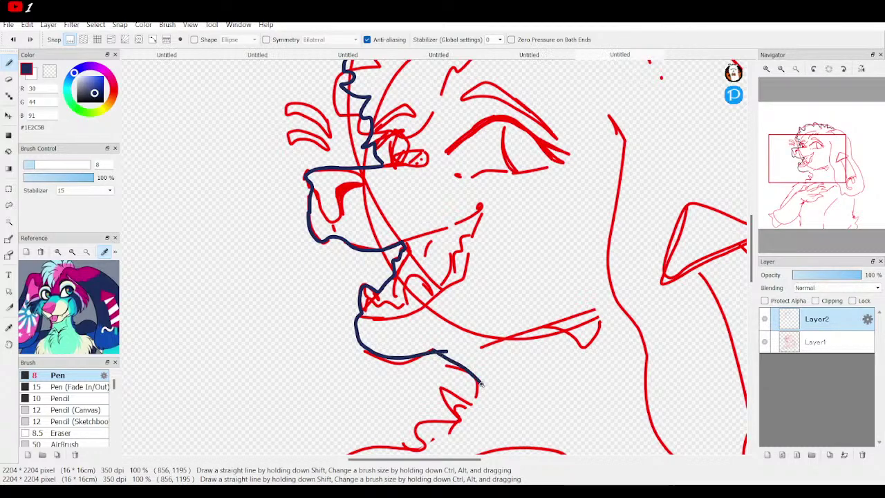
Step: Trace the neck fur and bent arm with a jagged elbow tuft, ending with the belly line at the canvas's bottom edge
mouse_move(828, 177)
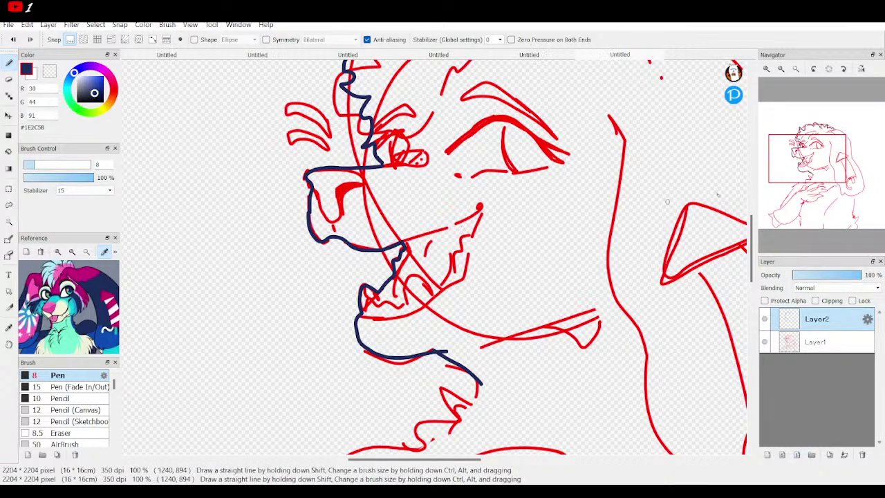
scroll(456, 255, down, 2)
mouse_move(560, 285)
mouse_down()
mouse_move(498, 292)
mouse_move(449, 361)
mouse_move(523, 266)
mouse_move(493, 268)
mouse_move(476, 257)
mouse_move(473, 283)
mouse_move(453, 282)
mouse_move(430, 318)
mouse_move(376, 321)
mouse_move(322, 379)
mouse_up()
drag(804, 175, 789, 215)
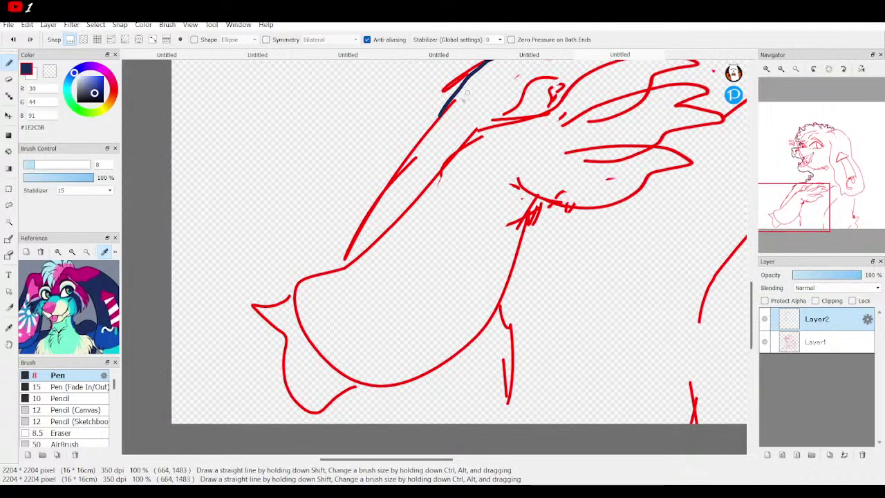
mouse_move(440, 114)
mouse_down()
mouse_move(340, 260)
mouse_move(290, 279)
mouse_move(301, 296)
mouse_move(284, 314)
mouse_move(287, 333)
mouse_move(303, 338)
mouse_move(282, 358)
mouse_move(316, 374)
mouse_move(331, 401)
mouse_move(426, 374)
mouse_move(501, 311)
mouse_move(516, 339)
mouse_move(505, 422)
mouse_up()
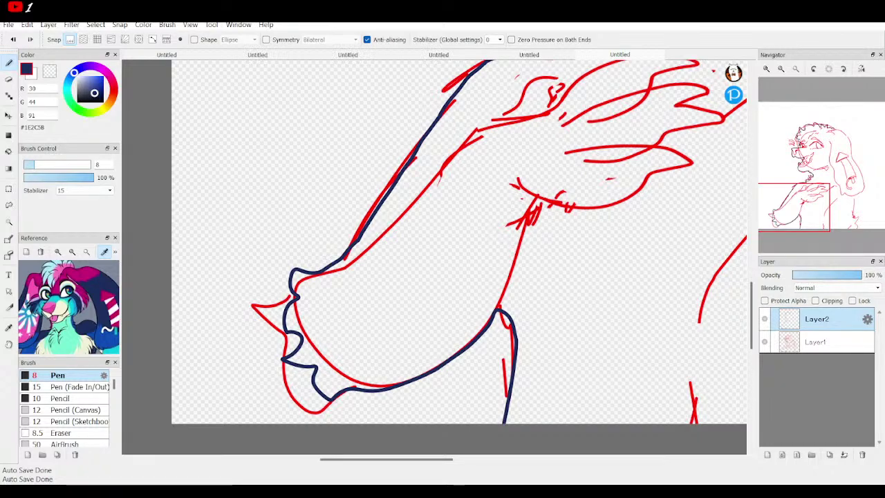
Step: Trace the outer ear with its jagged tip and the back with its fur tuft down to the canvas's bottom edge
click(839, 147)
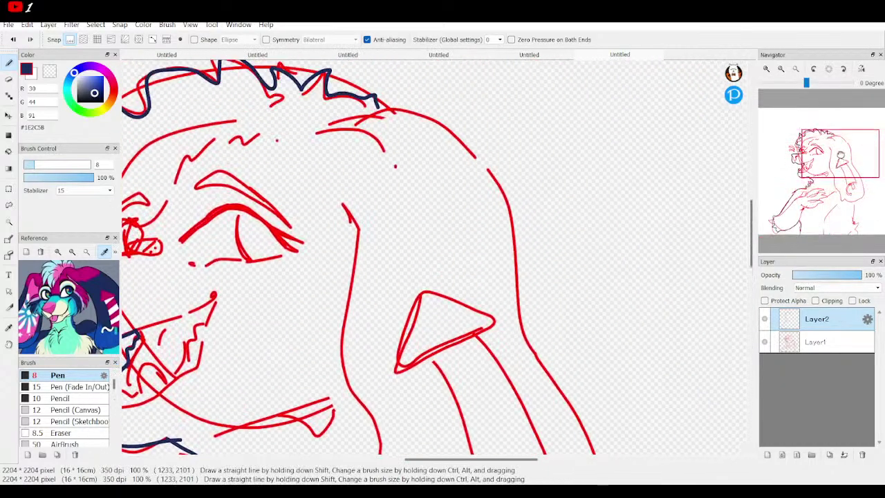
mouse_move(378, 112)
mouse_down()
mouse_move(424, 114)
mouse_move(488, 177)
mouse_move(529, 342)
mouse_move(568, 395)
mouse_move(584, 439)
mouse_move(553, 95)
mouse_move(546, 86)
mouse_move(571, 145)
mouse_move(588, 229)
mouse_move(568, 282)
mouse_move(553, 265)
mouse_move(540, 285)
mouse_move(515, 267)
mouse_move(496, 269)
mouse_move(512, 301)
mouse_move(502, 391)
mouse_move(528, 164)
mouse_move(530, 216)
mouse_move(548, 204)
mouse_move(544, 234)
mouse_move(562, 256)
mouse_move(552, 257)
mouse_move(545, 276)
mouse_move(563, 284)
mouse_move(516, 314)
mouse_up()
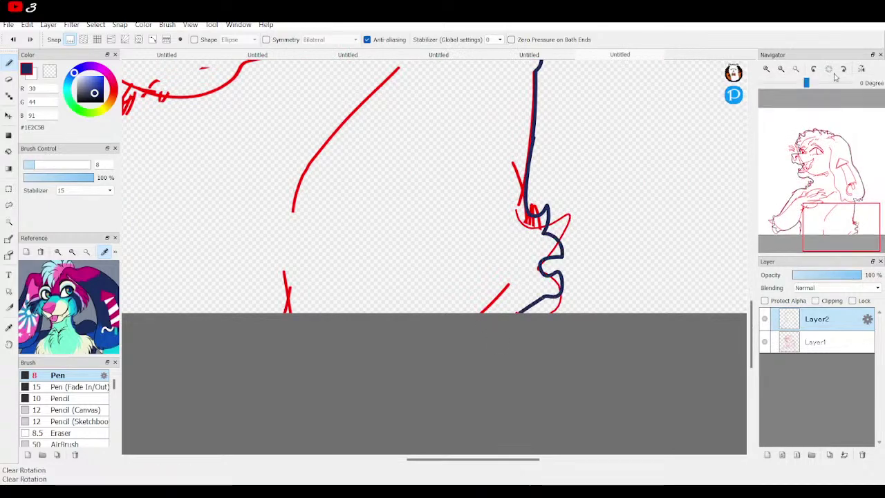
Step: Fill the outlined silhouette with navy while the sketch layer is hidden, and show the sketch again
click(780, 68)
click(780, 68)
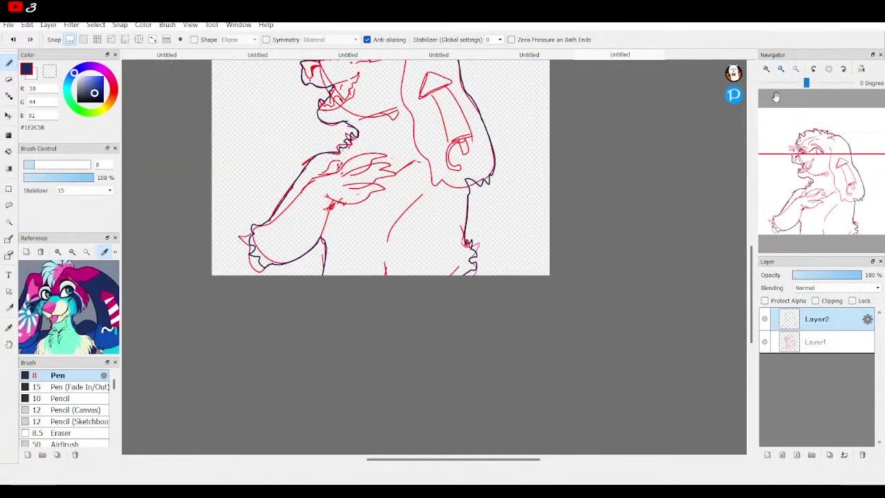
click(764, 341)
scroll(746, 183, up, 3)
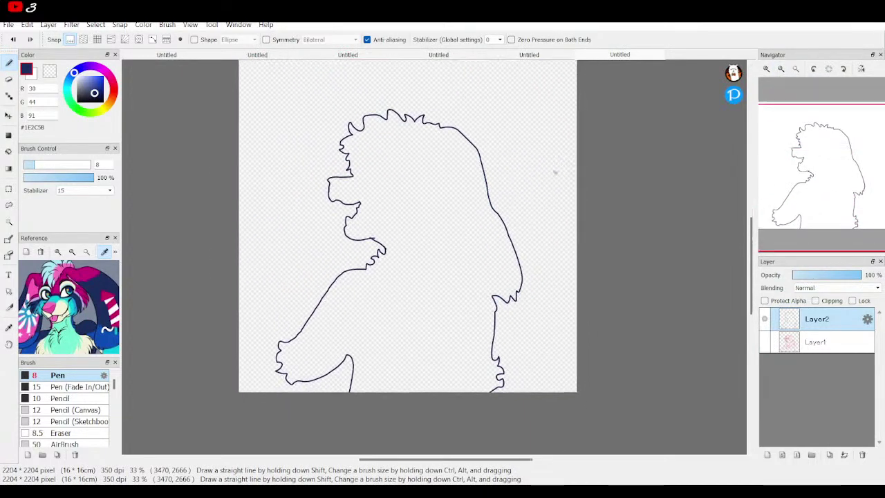
click(9, 150)
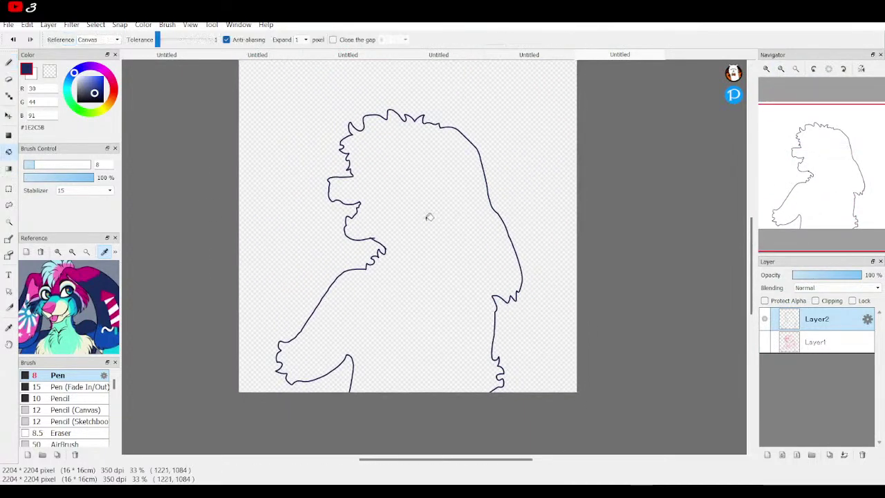
click(426, 220)
click(764, 341)
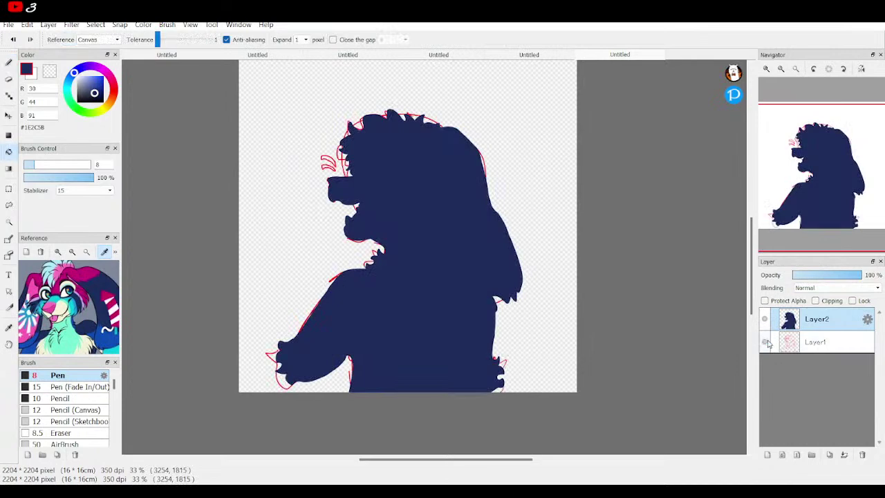
Step: Move the red sketch layer above the navy silhouette layer and make the silhouette layer active
click(817, 343)
drag(817, 343, 816, 315)
click(827, 346)
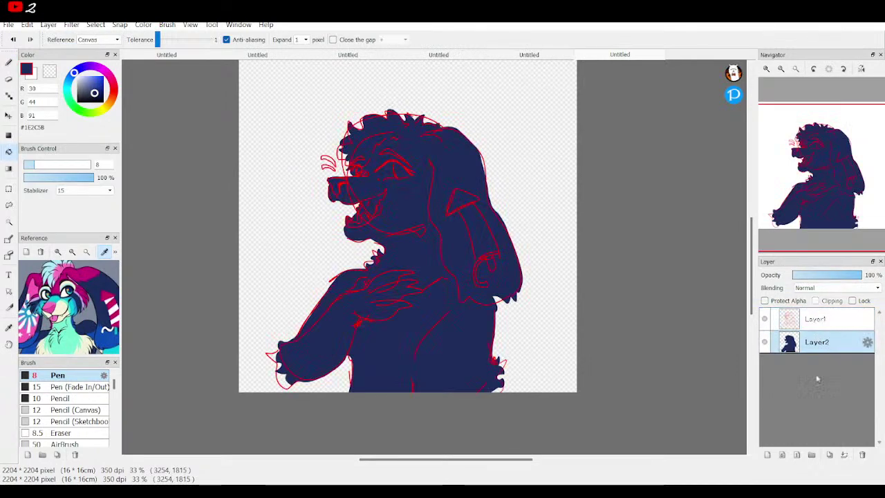
Step: Add a new empty layer directly above the navy silhouette and clip it to the silhouette
click(766, 454)
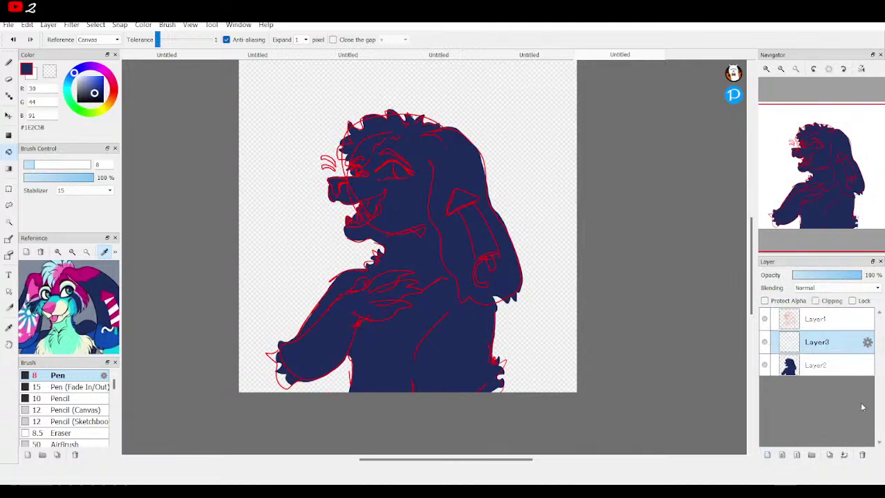
click(844, 455)
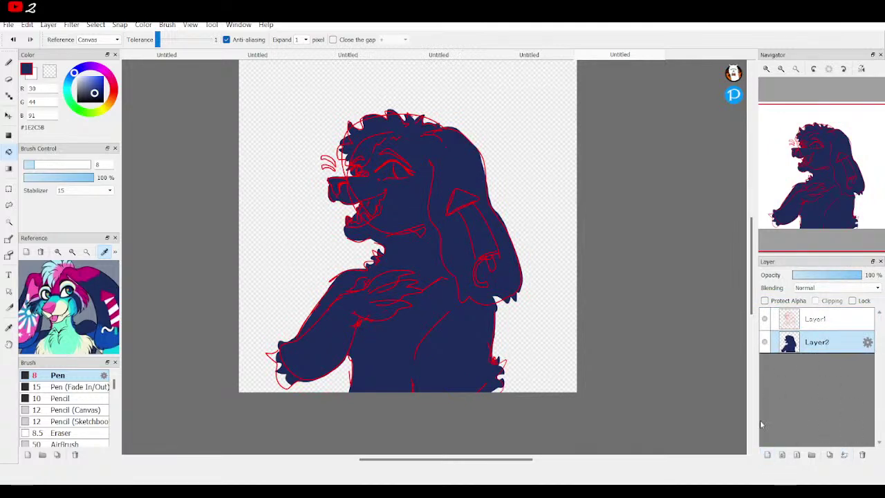
click(767, 455)
click(817, 300)
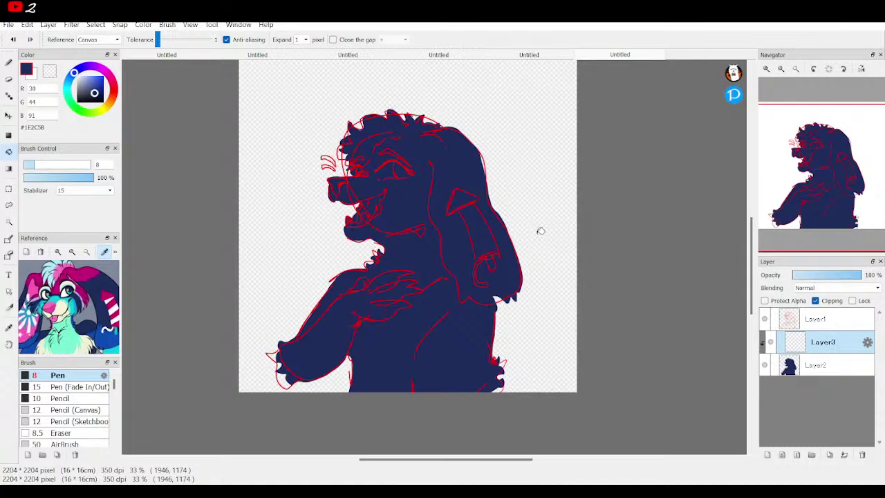
Step: Enlarge the reference image around the face and sample the nose's pink as the Pen colour
key(b)
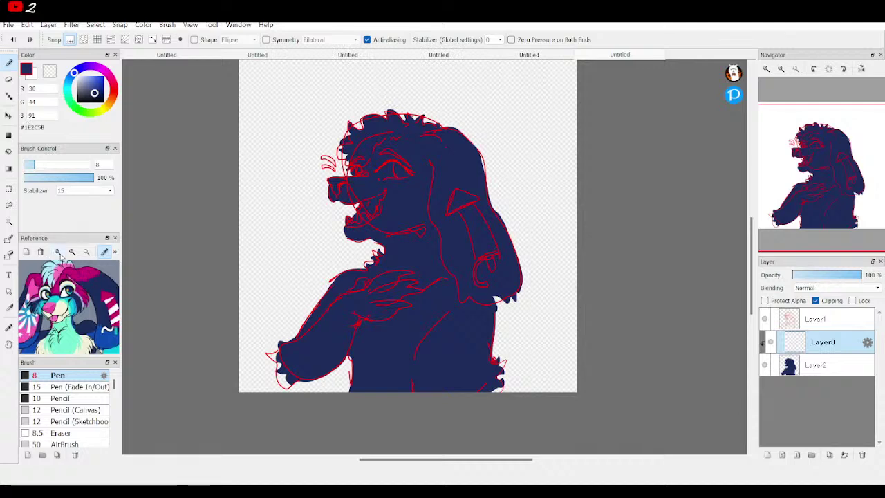
click(58, 253)
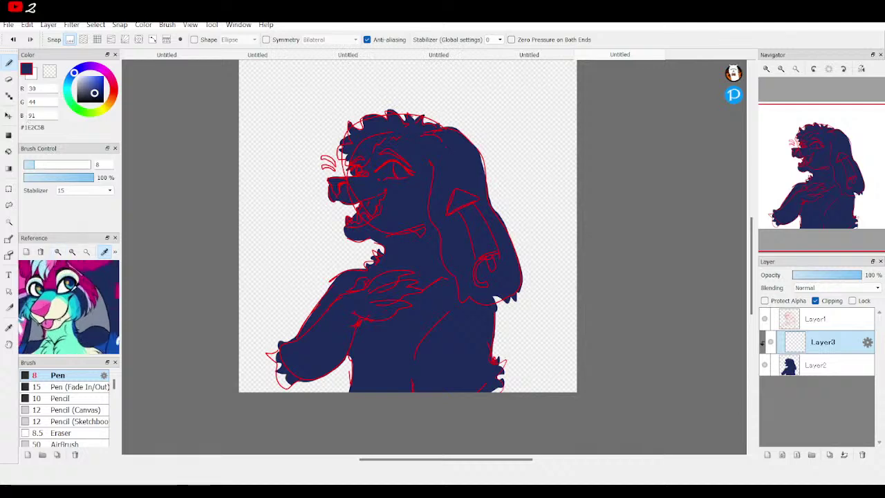
drag(73, 290, 86, 317)
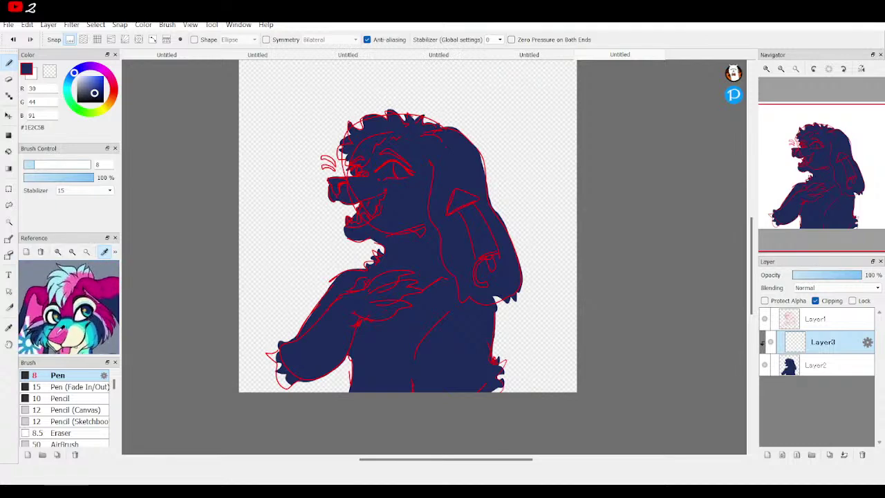
click(63, 331)
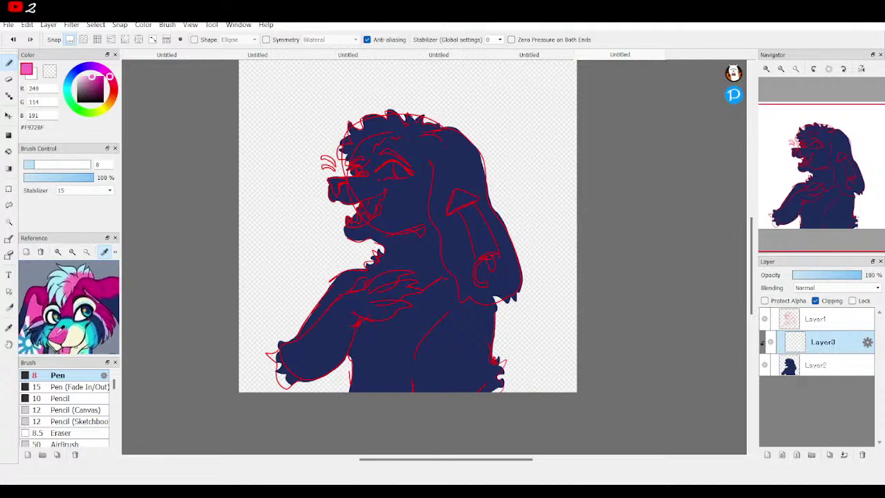
Step: Outline the nose pad in pink over the sketch on the clipped layer, redrawing its lower front edge with a tighter curve
click(766, 69)
click(767, 69)
click(767, 69)
scroll(538, 193, down, 3)
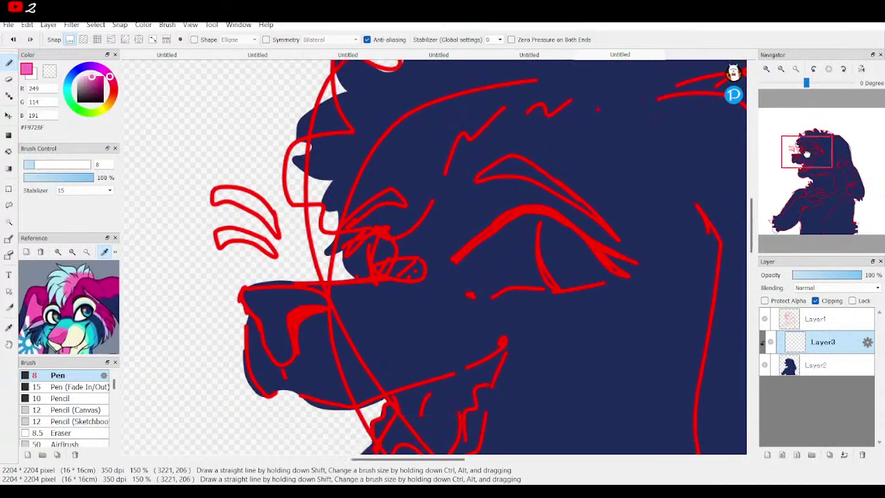
drag(305, 208, 353, 224)
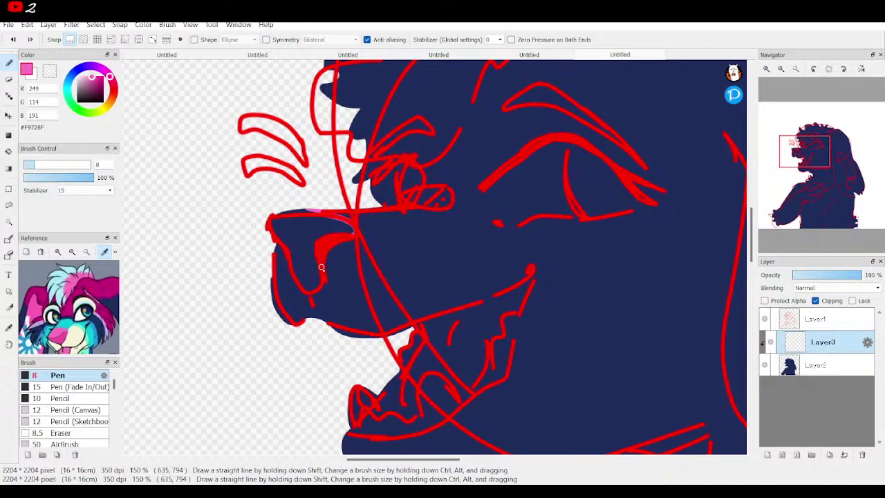
mouse_move(322, 275)
mouse_down()
mouse_move(317, 293)
mouse_move(297, 285)
mouse_move(274, 238)
mouse_up()
click(764, 318)
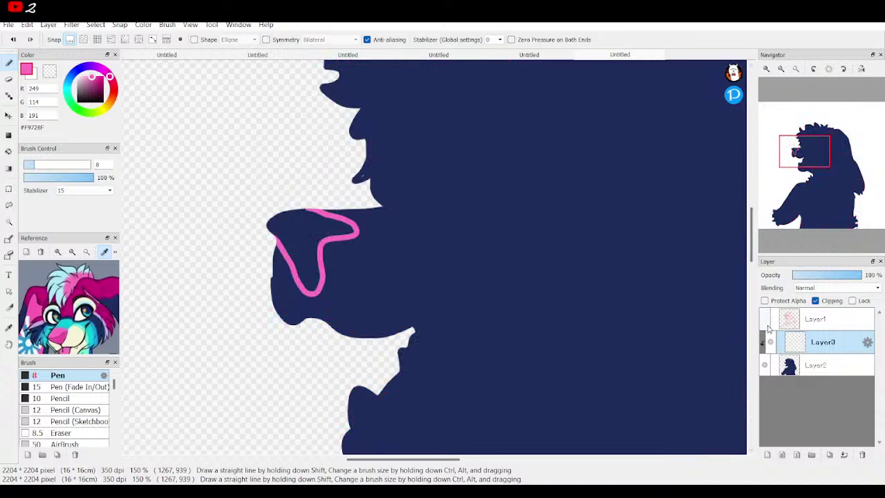
click(13, 39)
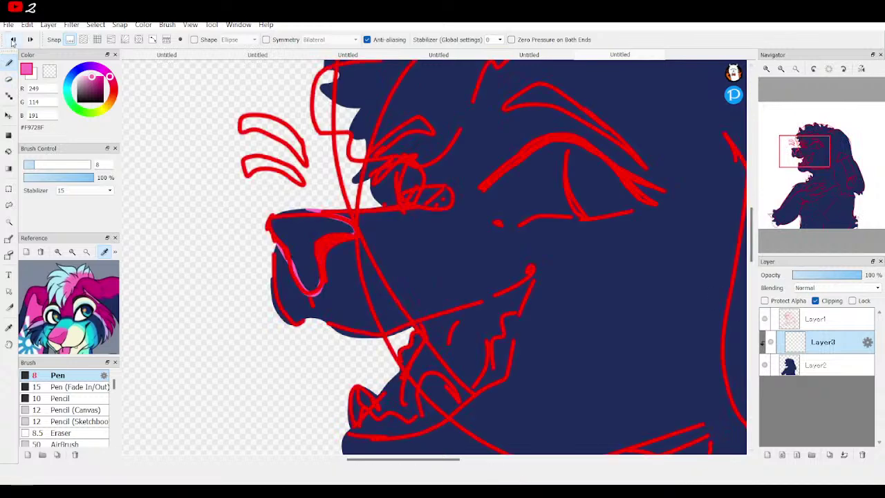
mouse_move(275, 237)
mouse_down()
mouse_move(295, 276)
mouse_move(310, 289)
mouse_move(324, 243)
mouse_move(356, 225)
mouse_up()
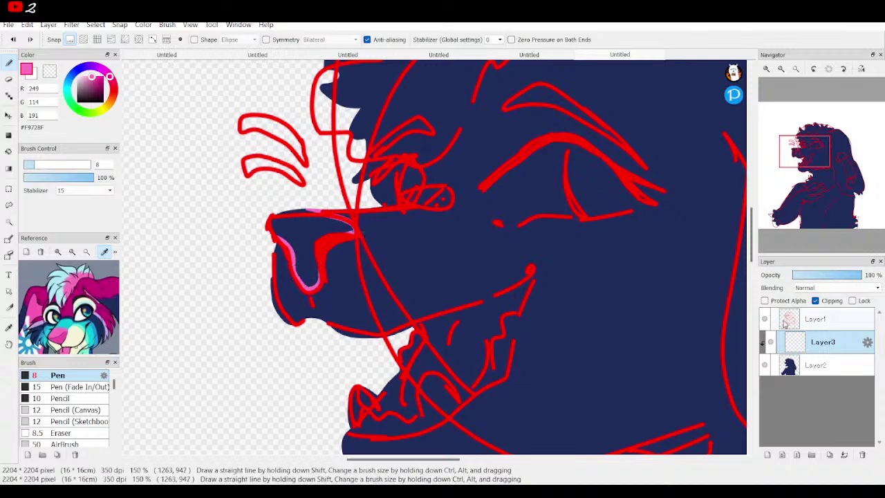
Step: Hide the red sketch and fill the outlined nose with pink
click(765, 319)
click(9, 151)
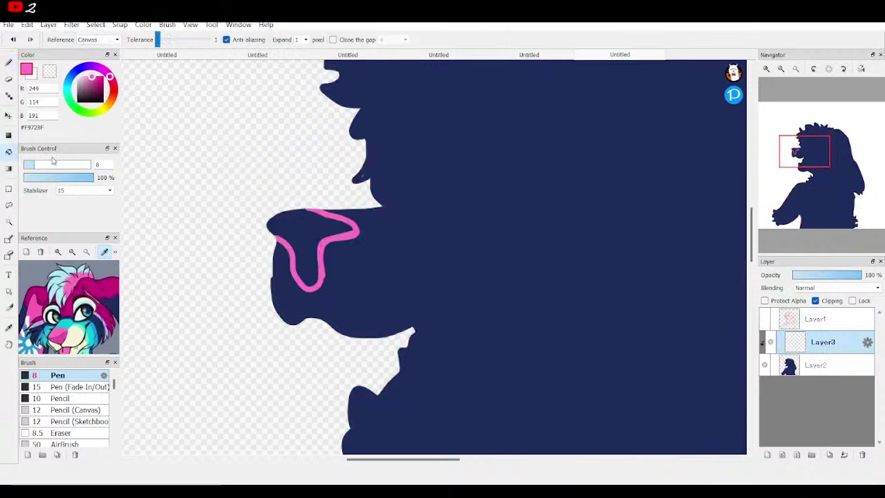
click(313, 233)
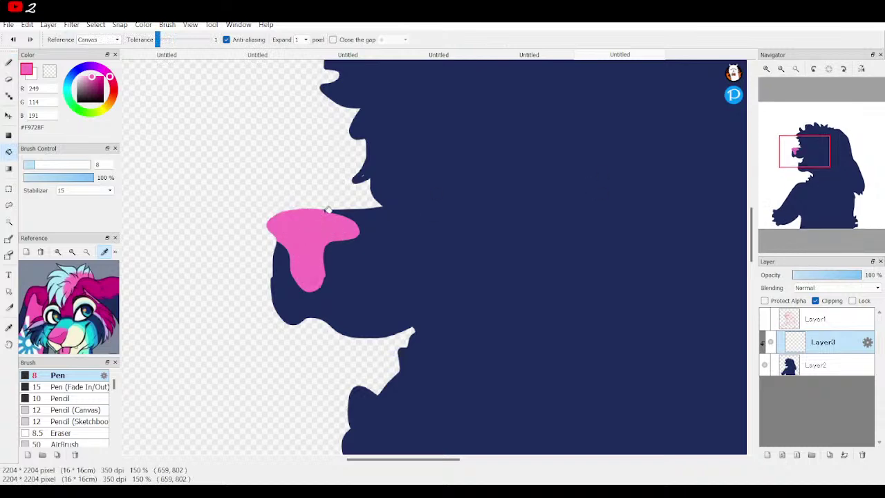
Step: Show the sketch, sample the pink of the reference's hair, and outline a jagged fur streak across the forehead with the Pen
click(9, 62)
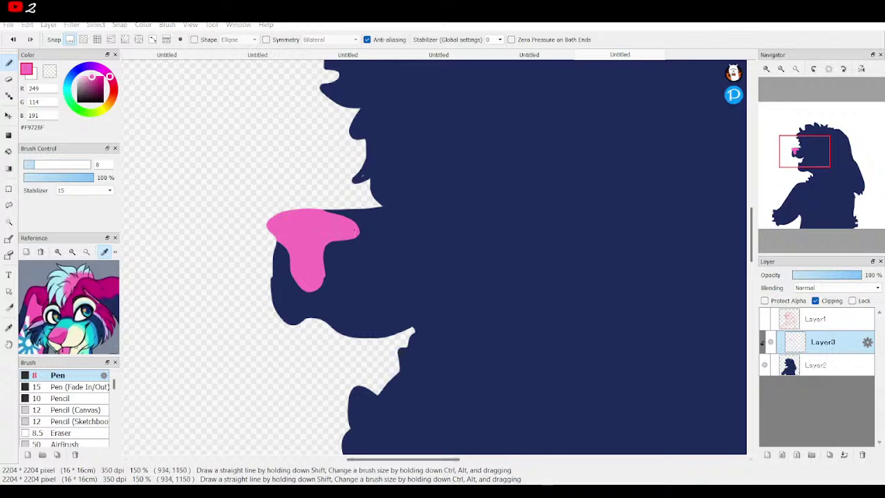
drag(804, 153, 811, 150)
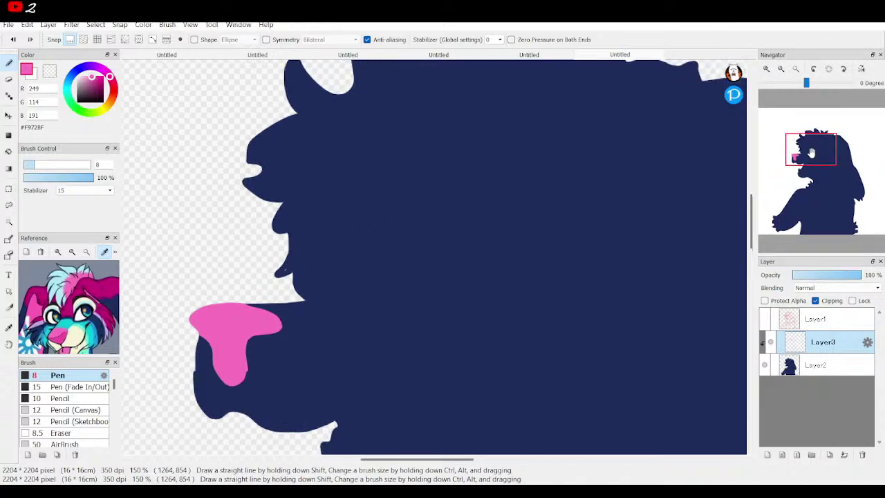
click(765, 318)
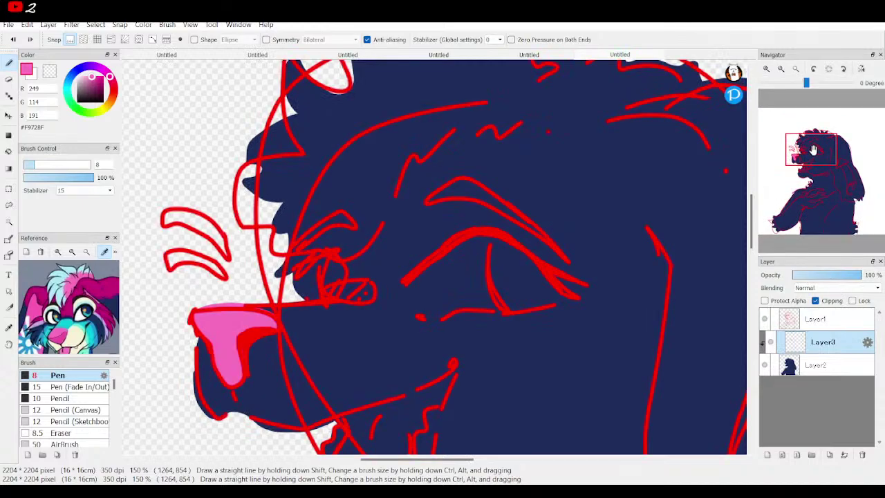
drag(814, 150, 815, 141)
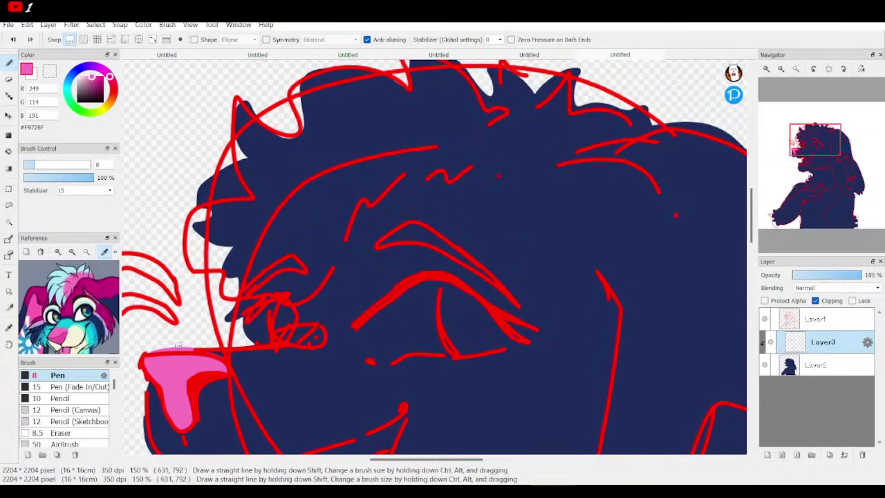
click(78, 275)
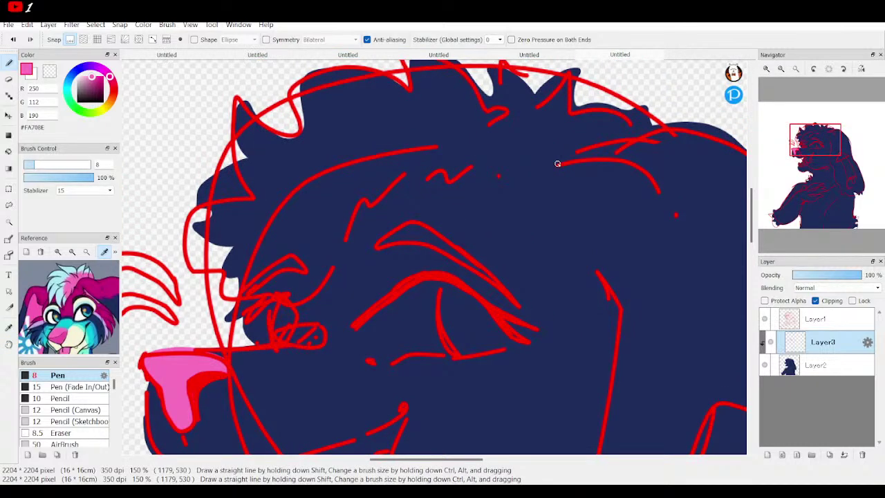
mouse_move(614, 150)
mouse_down()
mouse_move(586, 135)
mouse_move(551, 145)
mouse_move(538, 124)
mouse_move(532, 141)
mouse_move(524, 131)
mouse_move(469, 132)
mouse_move(443, 107)
mouse_move(448, 138)
mouse_move(434, 134)
mouse_move(372, 172)
mouse_move(345, 169)
mouse_move(355, 181)
mouse_move(334, 197)
mouse_move(334, 231)
mouse_move(350, 220)
mouse_move(357, 236)
mouse_move(415, 174)
mouse_move(472, 160)
mouse_move(476, 173)
mouse_move(606, 158)
mouse_move(613, 148)
mouse_move(573, 160)
mouse_up()
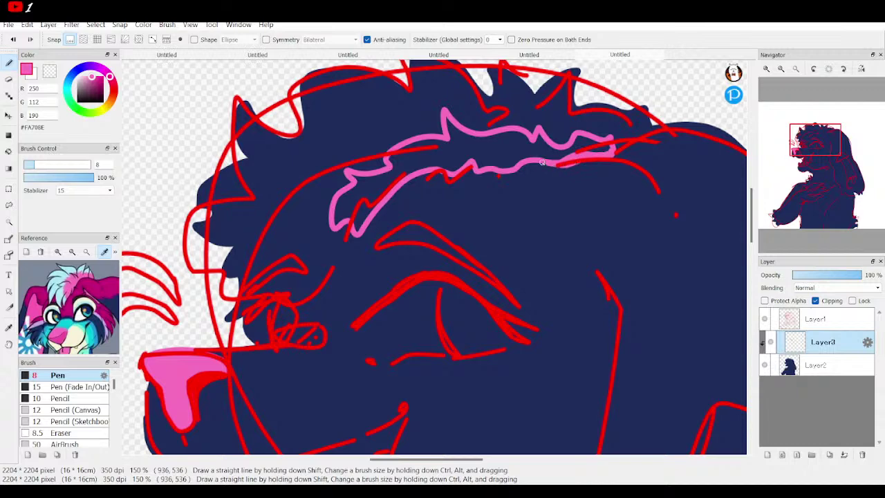
Step: Fill the outlined forehead fur streak with pink while the sketch is hidden
click(765, 318)
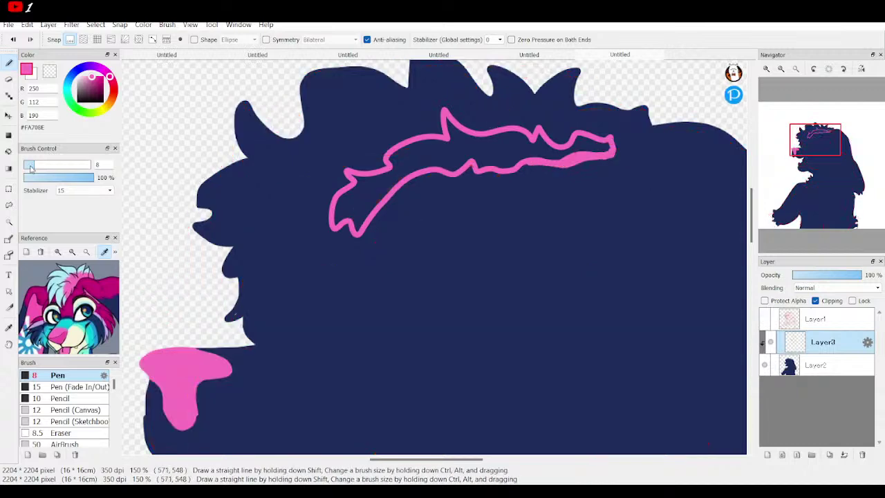
click(8, 151)
click(478, 142)
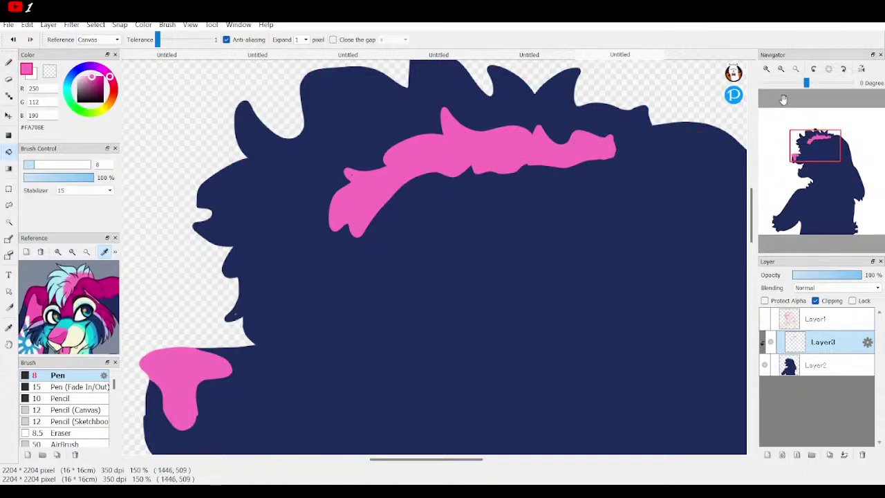
click(780, 68)
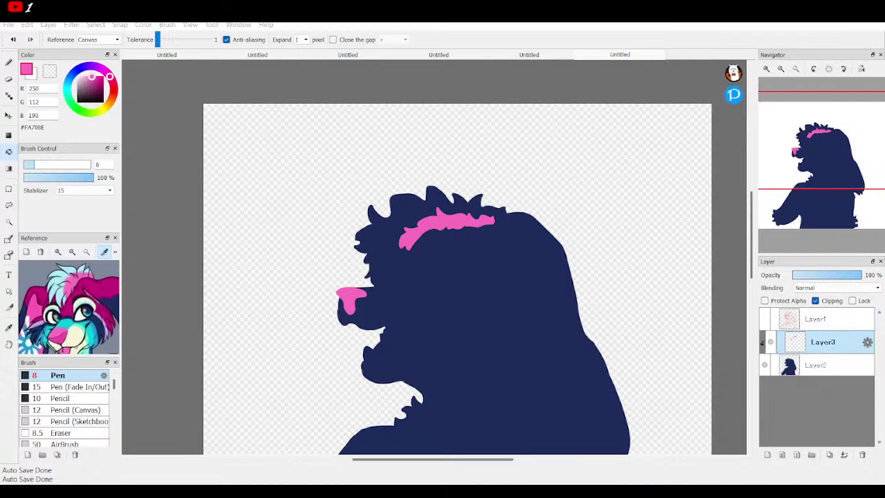
Step: Show the sketch again and sample the tongue's pink from the reference image for the Pen
click(765, 319)
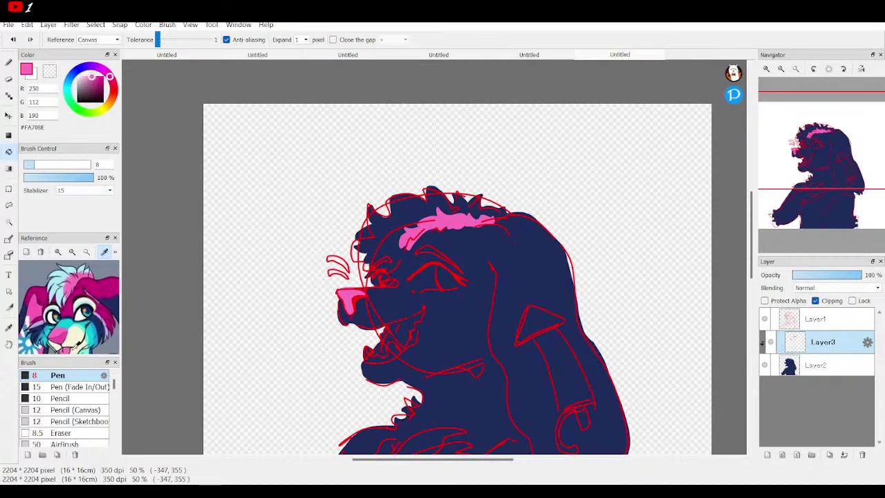
click(71, 346)
click(8, 63)
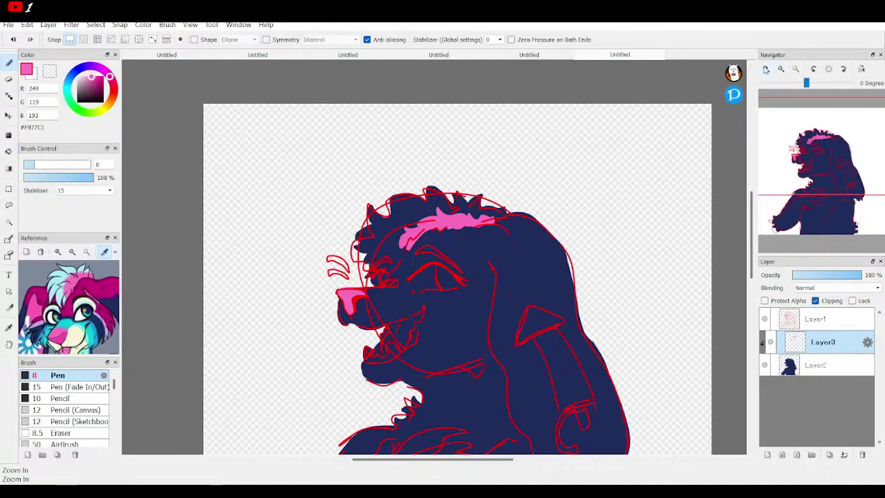
Step: Outline the open mouth's interior in pink, following the sketched teeth, tongue, cheek edge and upper lip
click(765, 68)
click(766, 68)
click(840, 176)
drag(839, 176, 810, 165)
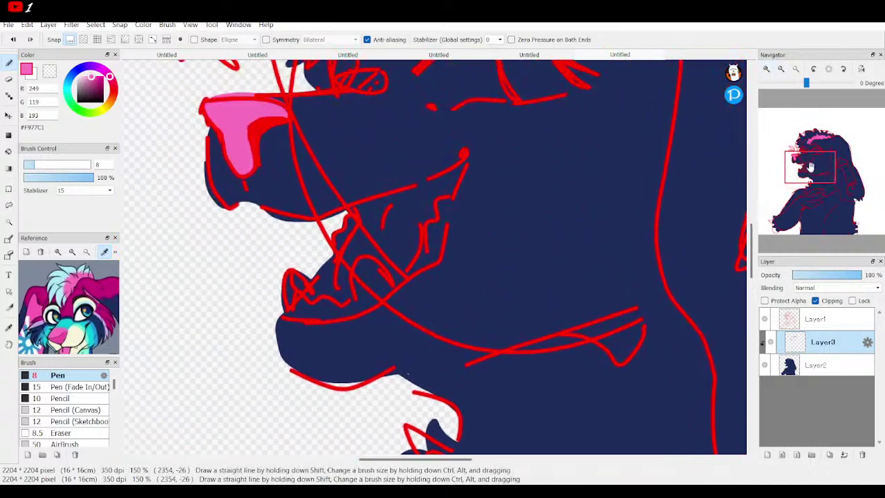
click(766, 69)
click(765, 69)
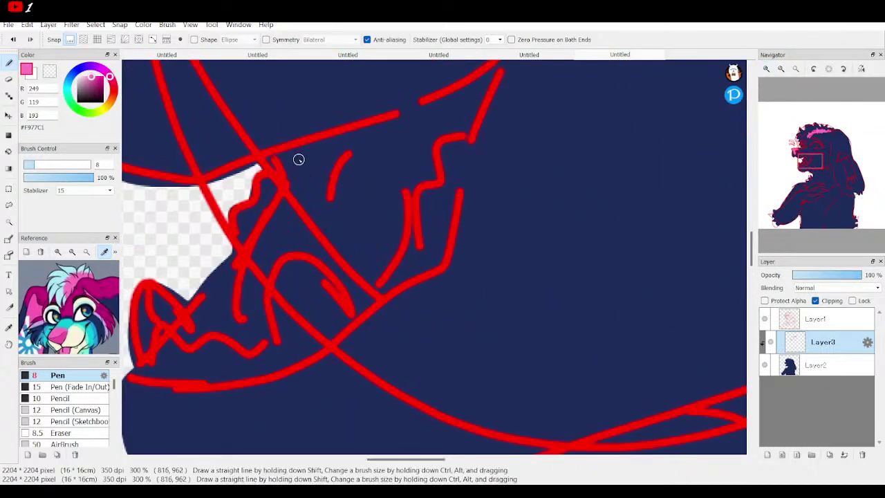
mouse_move(276, 159)
mouse_down()
mouse_move(282, 185)
mouse_move(266, 219)
mouse_move(219, 265)
mouse_up()
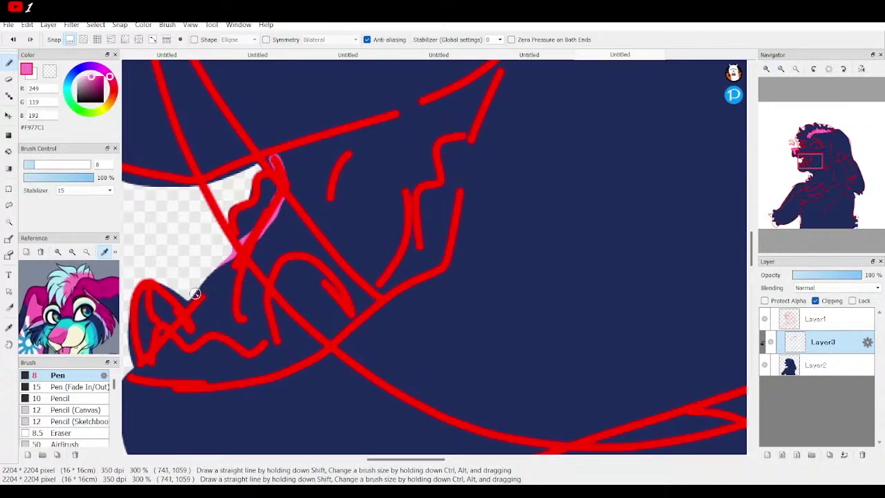
mouse_move(195, 294)
mouse_down()
mouse_move(179, 331)
mouse_move(188, 342)
mouse_move(208, 329)
mouse_move(253, 347)
mouse_move(265, 339)
mouse_move(265, 296)
mouse_move(283, 255)
mouse_move(337, 270)
mouse_move(359, 310)
mouse_move(415, 277)
mouse_move(424, 226)
mouse_move(415, 245)
mouse_move(407, 143)
mouse_up()
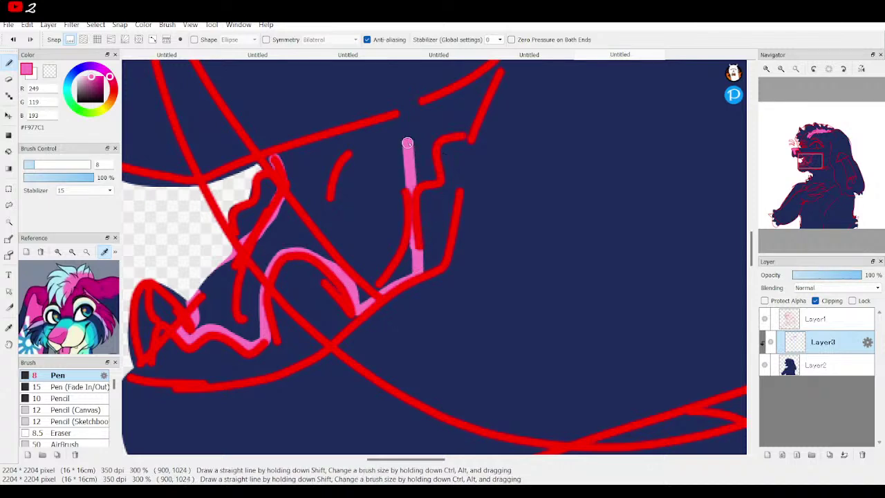
mouse_move(414, 186)
mouse_down()
mouse_move(431, 180)
mouse_move(429, 137)
mouse_move(468, 129)
mouse_move(494, 70)
mouse_move(406, 114)
mouse_move(278, 156)
mouse_move(273, 167)
mouse_up()
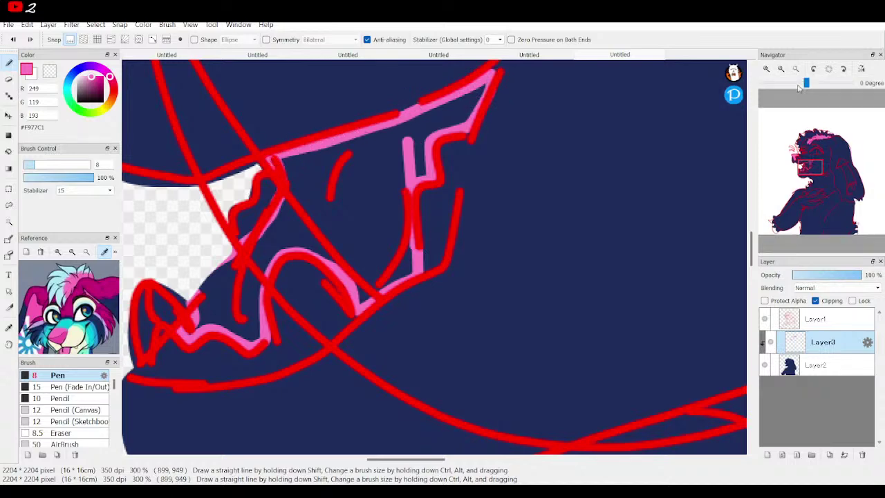
Step: Fill the outlined mouth interior with pink while the sketch is hidden and check its shape against the sketch
click(780, 68)
click(780, 68)
click(764, 318)
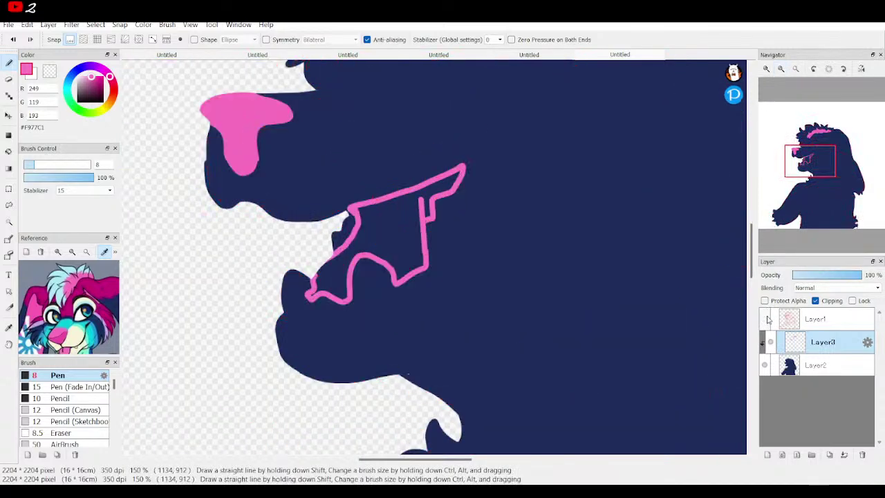
click(9, 151)
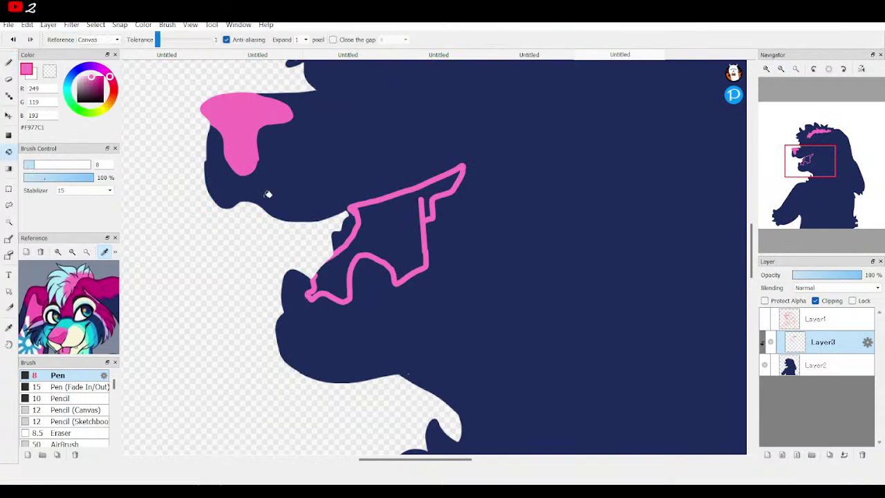
click(393, 237)
click(8, 63)
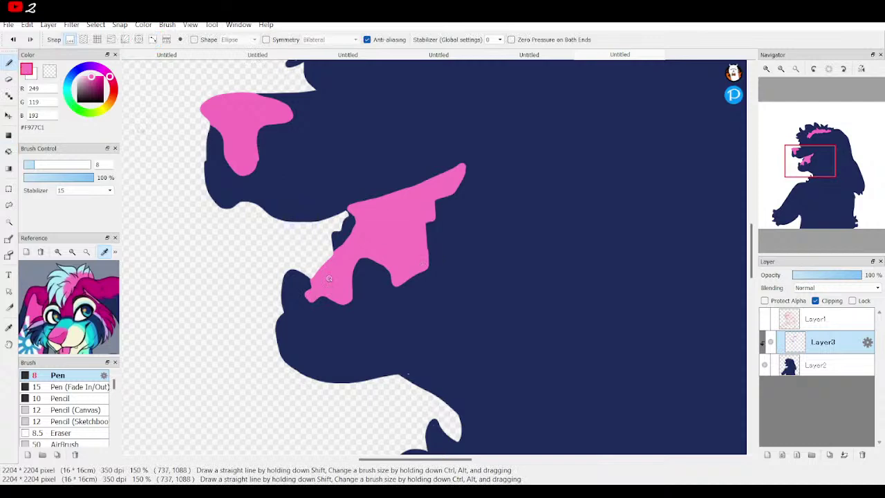
click(765, 318)
click(765, 318)
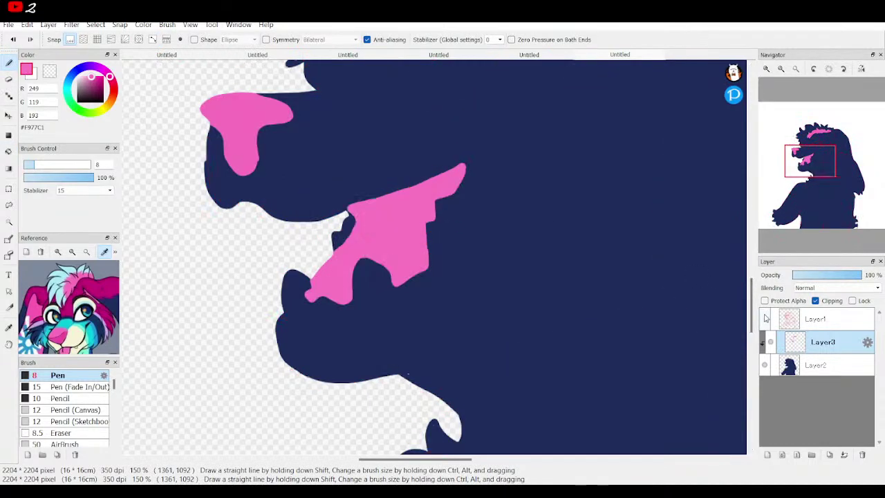
Step: Sample the silhouette's navy from the muzzle and switch to the Eraser at size 35
alt+click(367, 181)
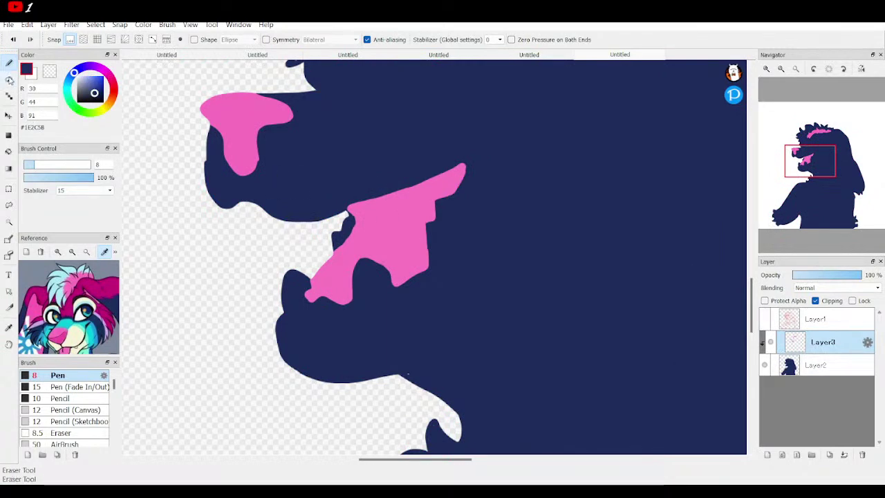
key(e)
click(66, 164)
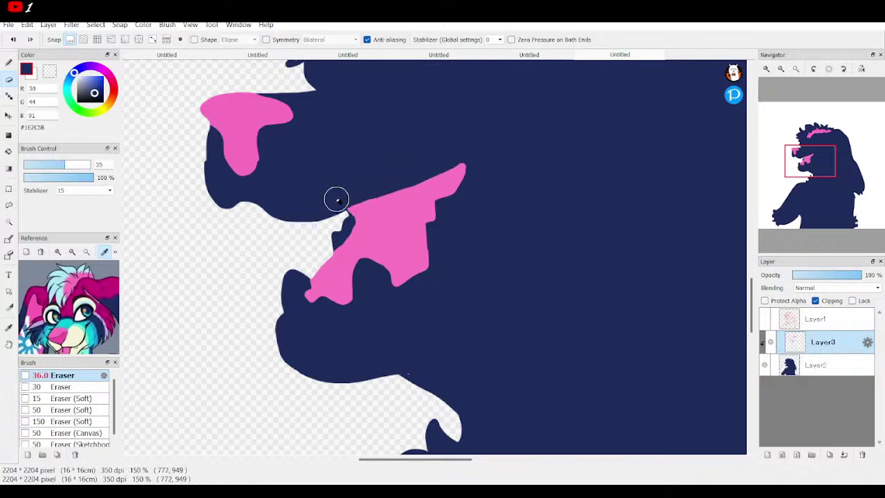
Step: Show the red sketch again over the coloured nose, fur streak and mouth, and bring the whole head into view
mouse_move(850, 176)
mouse_move(849, 177)
mouse_down()
mouse_move(860, 165)
mouse_move(849, 170)
mouse_up()
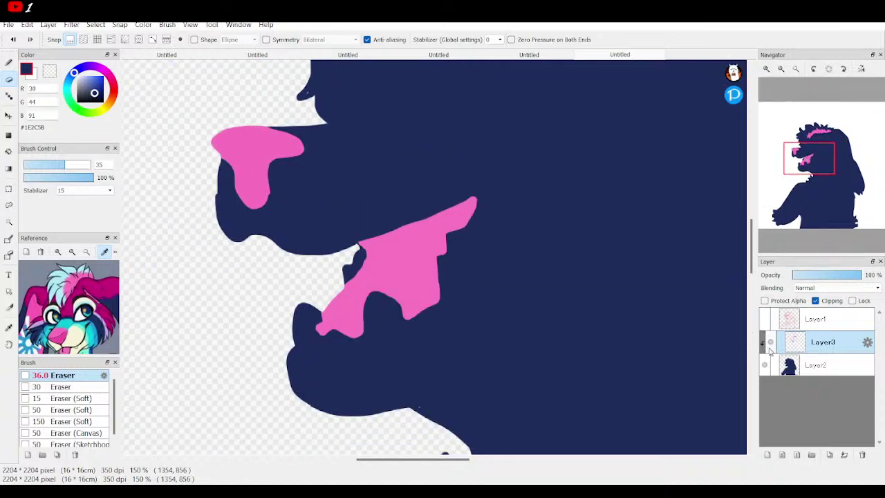
click(764, 320)
drag(826, 135, 863, 140)
click(780, 70)
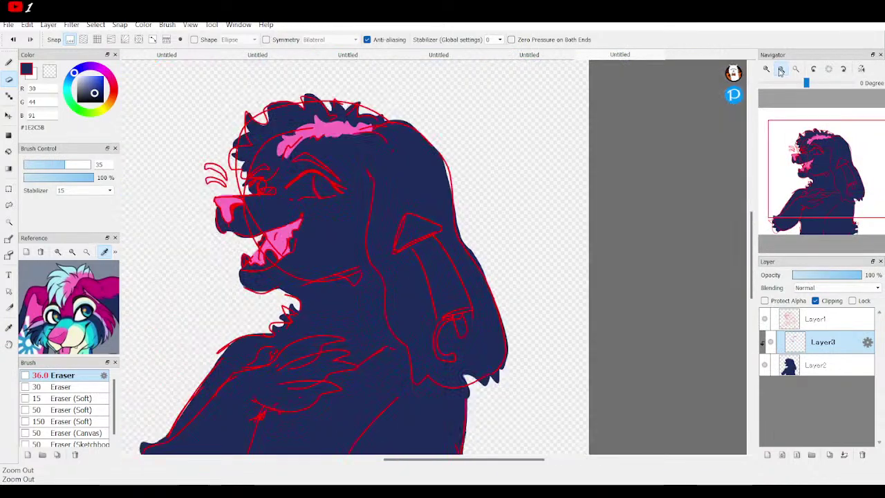
Step: Sample the dark brown #271016 from the reference's eye outline and switch to the Pen at size 8
click(779, 70)
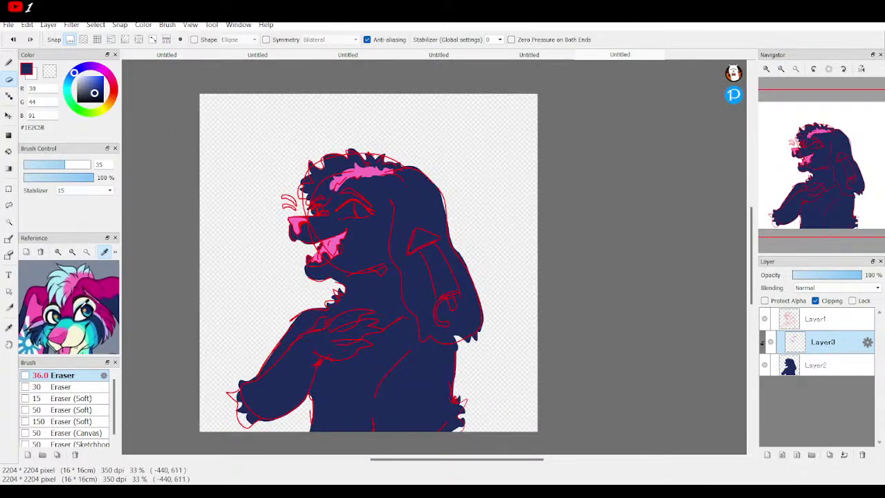
mouse_move(77, 303)
mouse_down()
mouse_move(58, 247)
mouse_move(66, 224)
mouse_move(71, 300)
mouse_up()
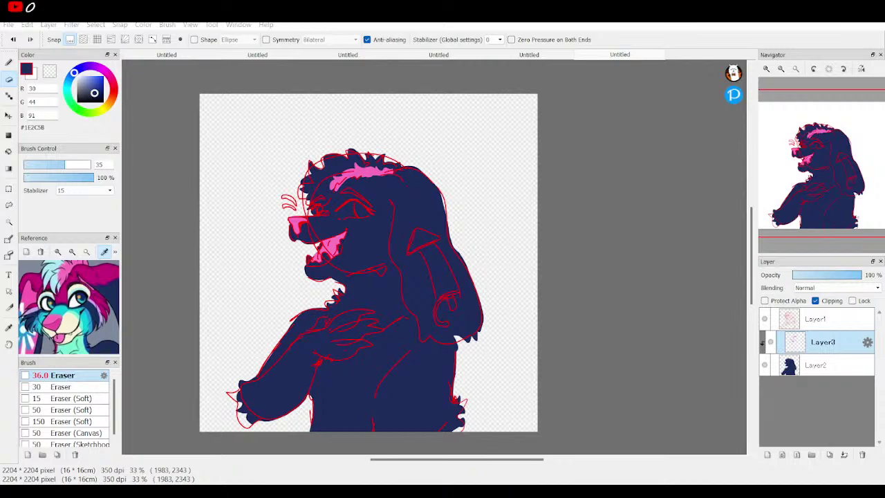
click(765, 69)
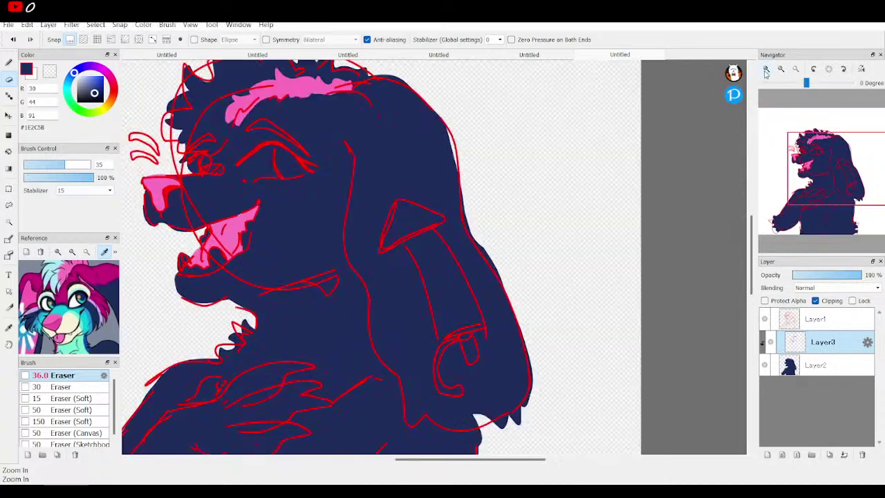
click(807, 157)
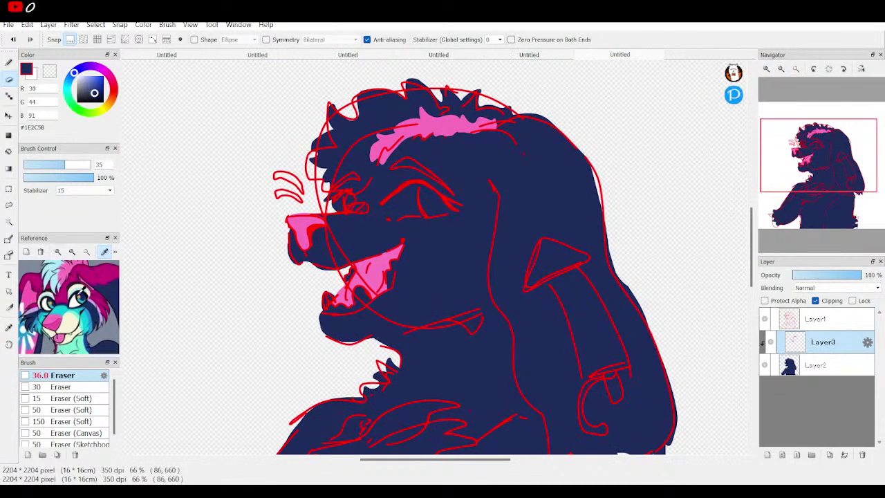
drag(115, 288, 74, 293)
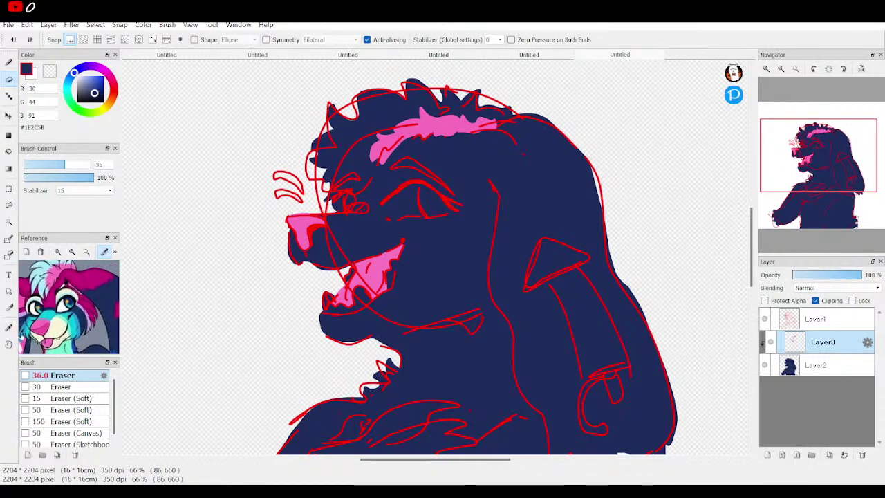
click(58, 252)
click(58, 252)
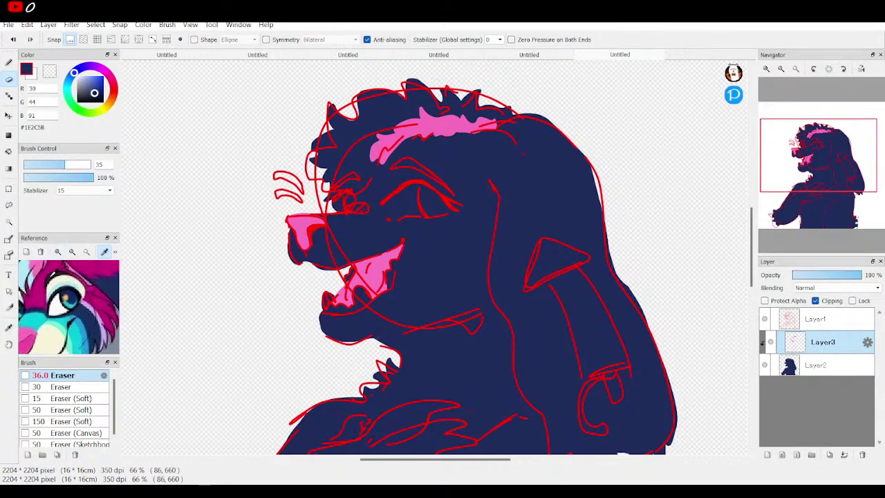
click(55, 272)
key(b)
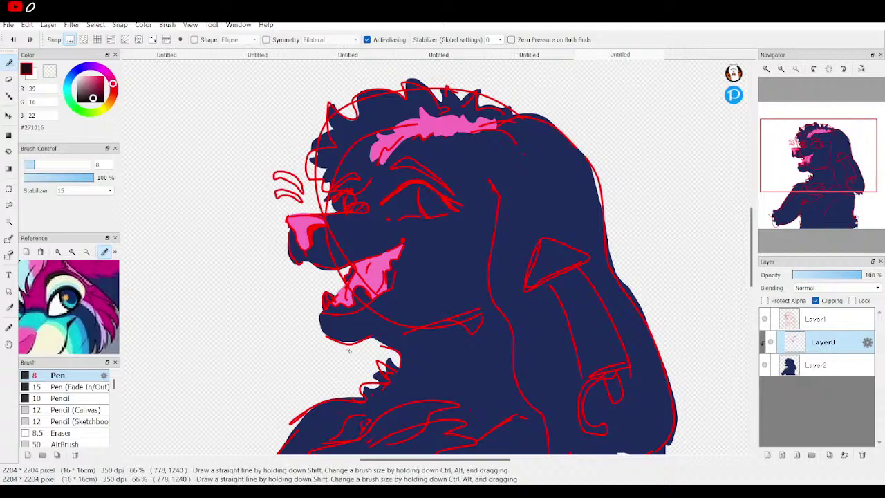
Step: Outline the near eyebrow in dark brown along the sketch, fill it in with the sketch hidden, and show the sketch again
click(766, 69)
click(766, 69)
click(765, 68)
drag(838, 150, 837, 134)
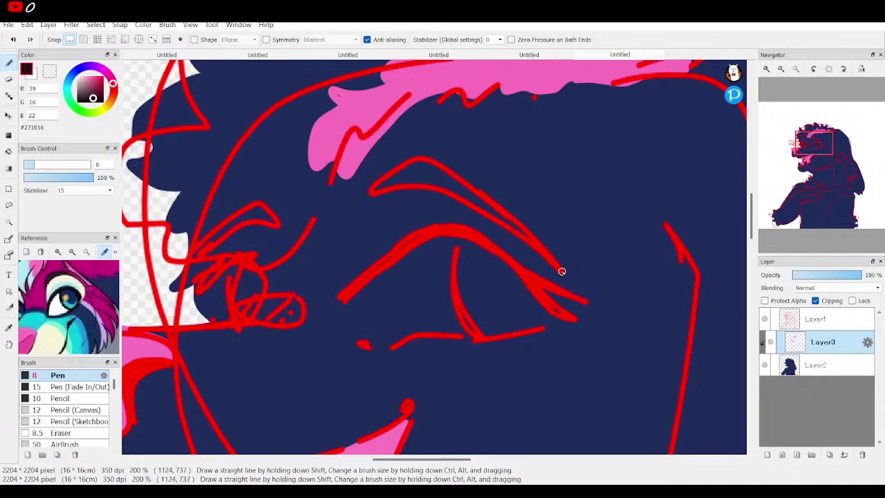
mouse_move(527, 227)
mouse_down()
mouse_move(426, 161)
mouse_move(369, 191)
mouse_move(468, 196)
mouse_move(521, 222)
mouse_move(541, 251)
mouse_move(463, 198)
mouse_move(524, 235)
mouse_up()
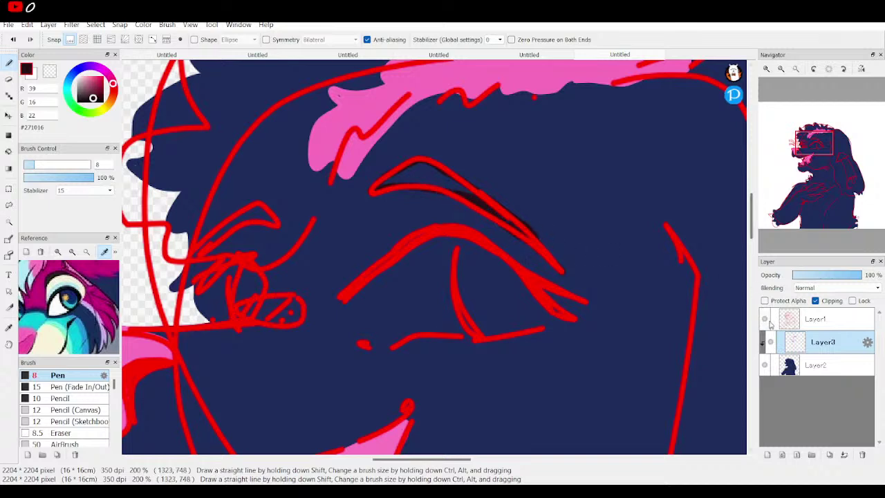
key(ctrl+h)
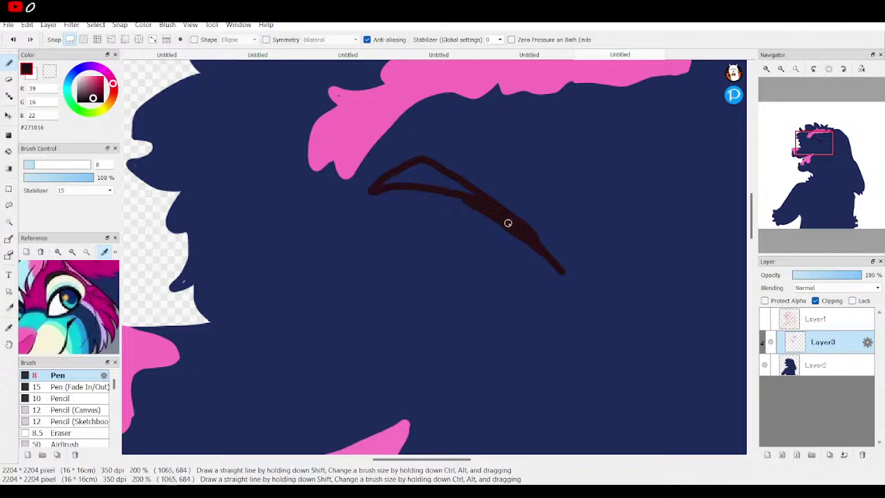
mouse_move(476, 195)
mouse_down()
mouse_move(432, 163)
mouse_move(380, 185)
mouse_move(438, 183)
mouse_move(474, 194)
mouse_move(433, 169)
mouse_move(397, 180)
mouse_move(451, 185)
mouse_move(411, 174)
mouse_move(444, 178)
mouse_move(467, 198)
mouse_move(409, 180)
mouse_move(551, 245)
mouse_move(561, 269)
mouse_up()
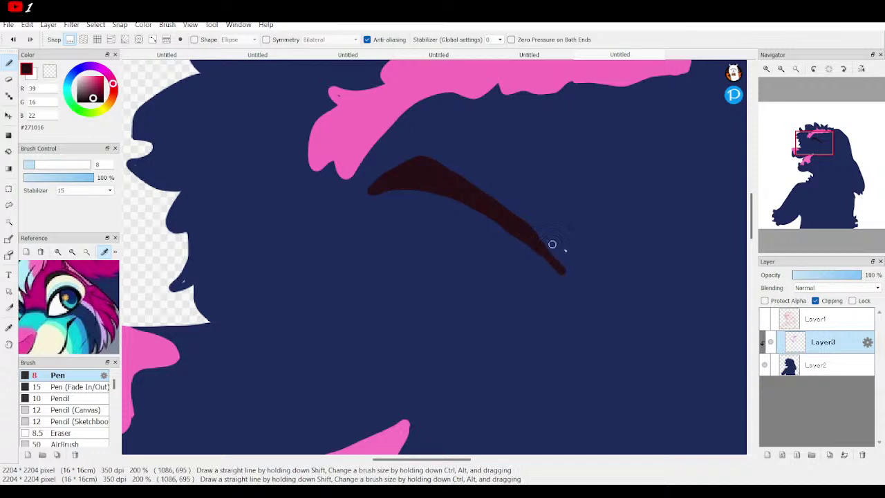
click(764, 319)
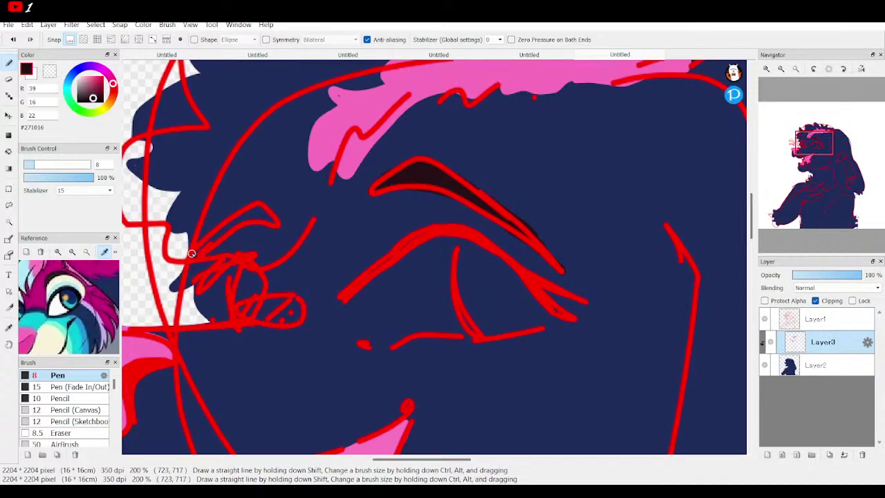
drag(196, 239, 245, 205)
mouse_move(215, 236)
mouse_down()
mouse_move(251, 212)
mouse_move(272, 216)
mouse_move(251, 208)
mouse_up()
drag(198, 243, 265, 213)
click(13, 40)
Step: Compare the drawn face with the reference's eyes and muzzle, and sample the light blue #AAECF8 from the reference
scroll(437, 157, down, 1)
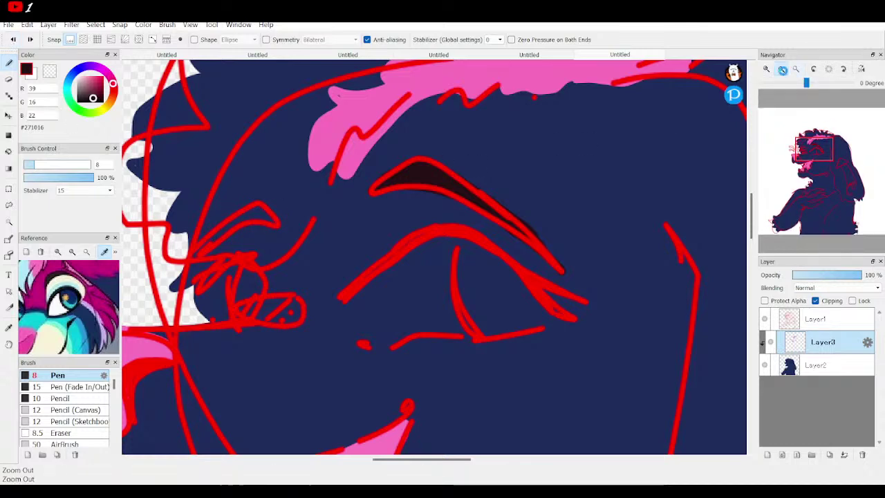
scroll(518, 366, down, 2)
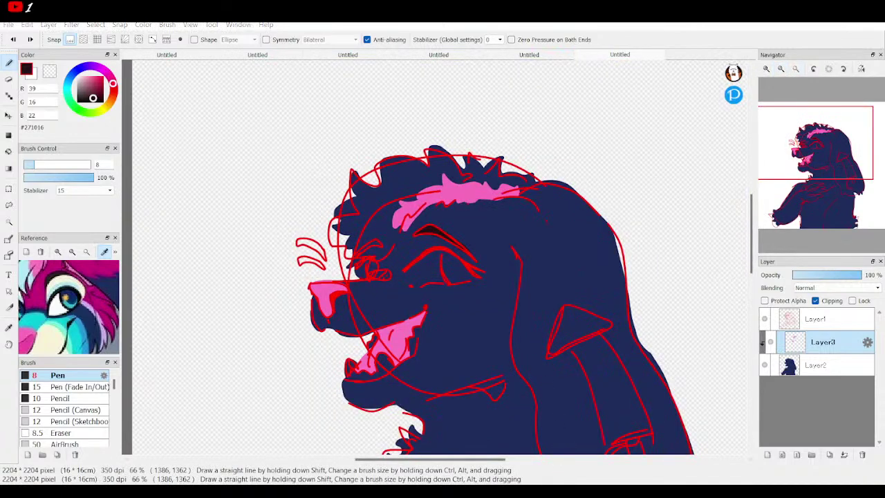
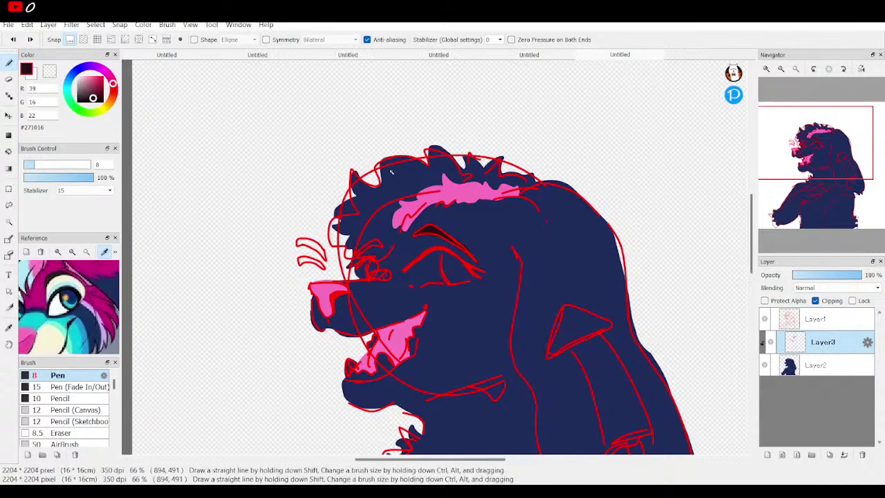
scroll(434, 257, down, 4)
drag(810, 169, 818, 144)
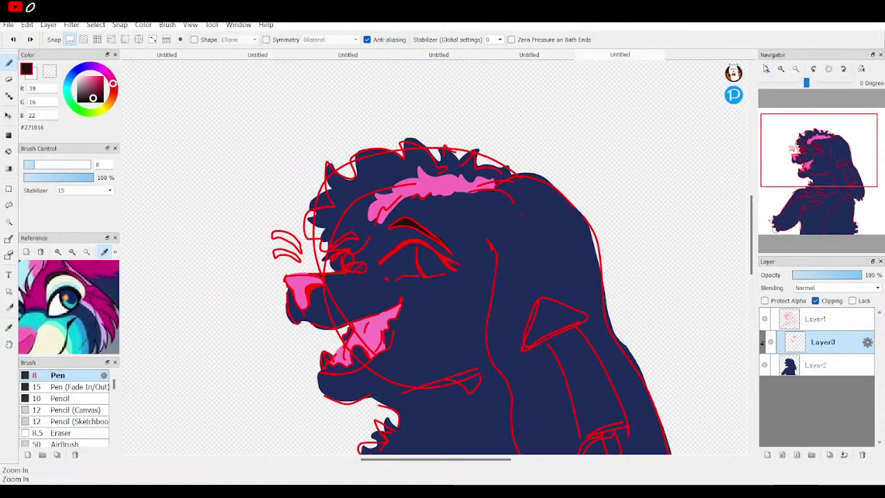
scroll(124, 294, up, 5)
drag(84, 298, 121, 316)
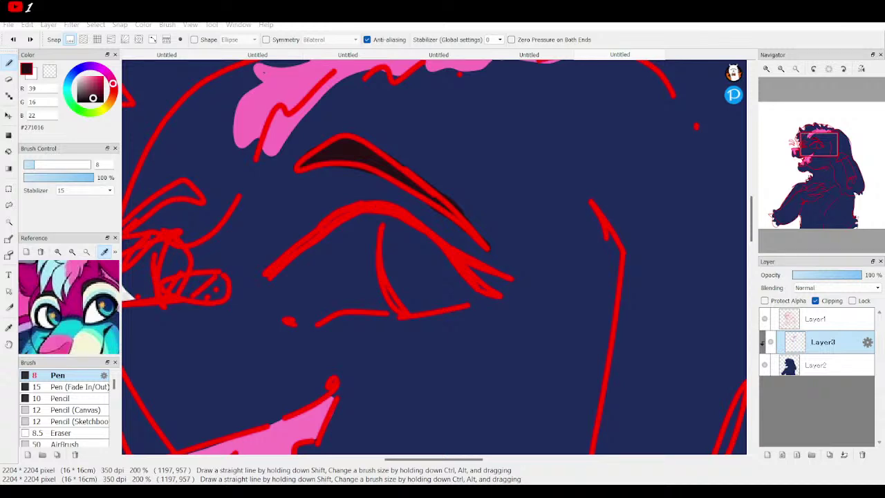
drag(64, 284, 67, 274)
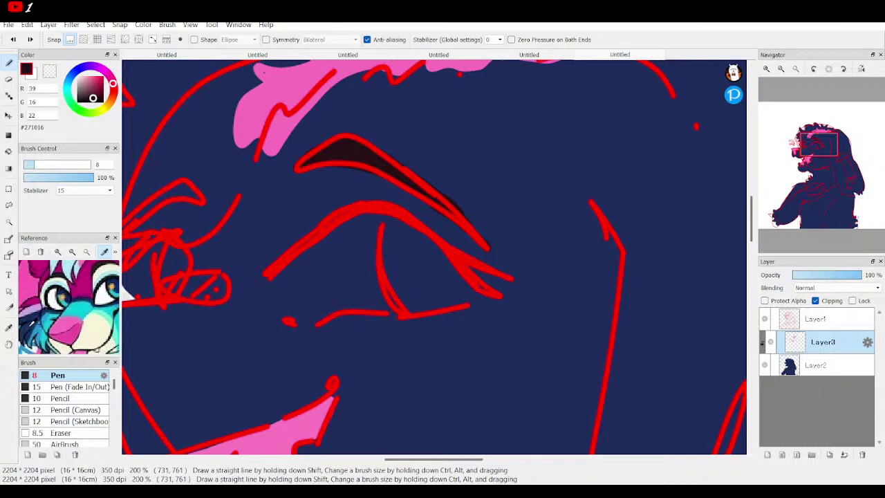
drag(61, 308, 48, 291)
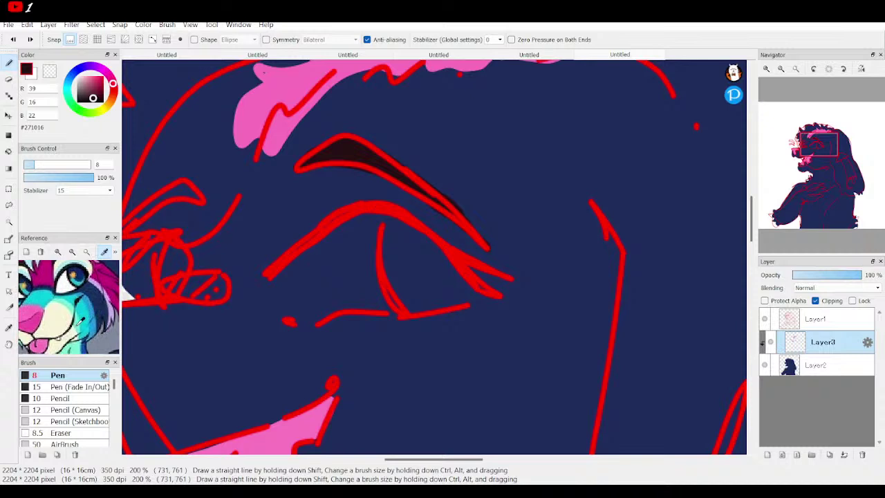
click(103, 311)
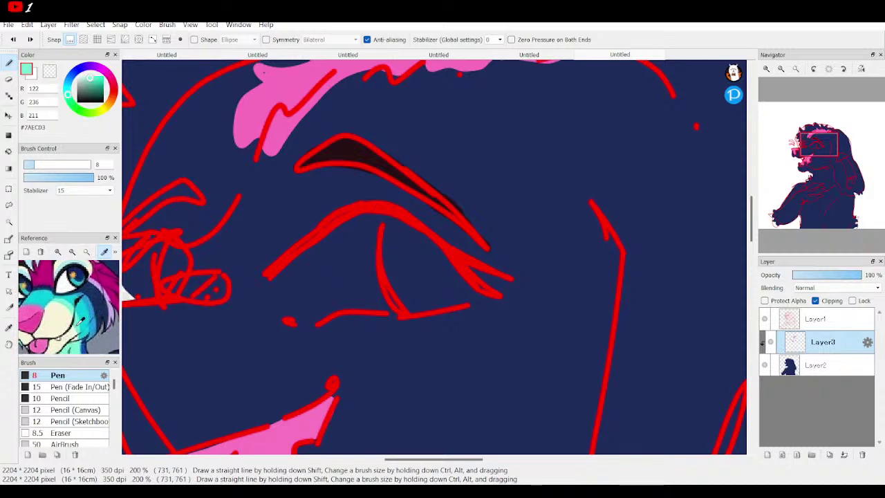
scroll(88, 304, up, 4)
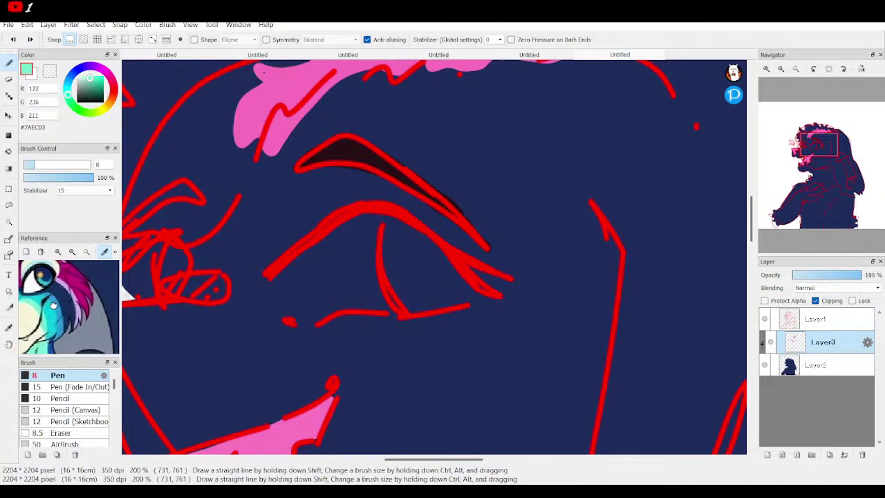
drag(61, 333, 102, 340)
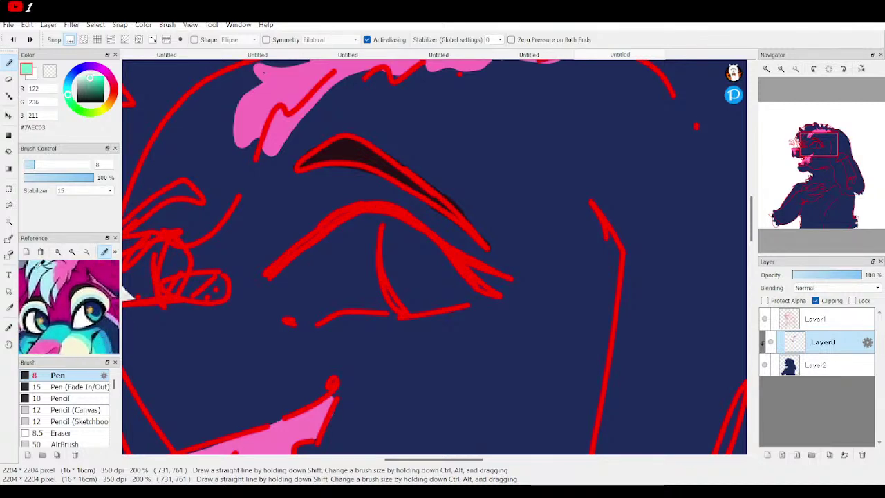
click(122, 290)
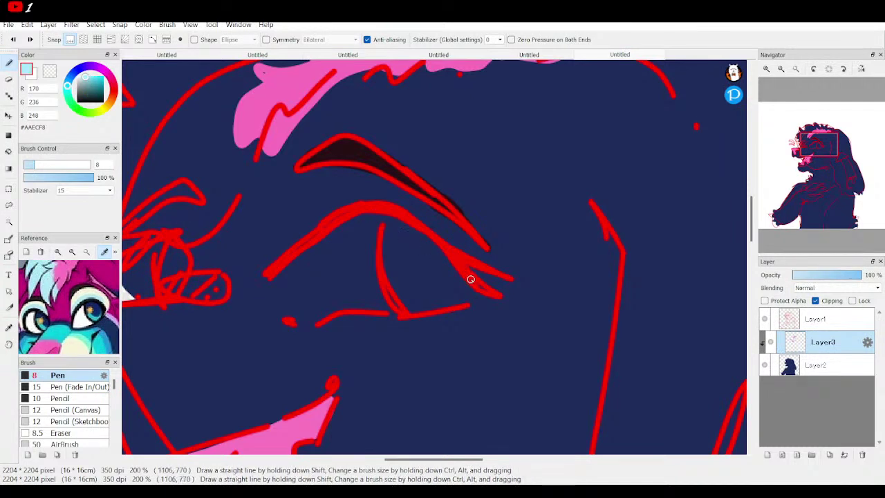
Step: Paint a light blue band along the near eye's upper lid line and check it with the sketch hidden
mouse_move(476, 288)
mouse_down()
mouse_move(449, 238)
mouse_move(385, 204)
mouse_move(340, 208)
mouse_move(277, 265)
mouse_move(314, 225)
mouse_move(359, 201)
mouse_move(388, 203)
mouse_move(461, 251)
mouse_move(402, 204)
mouse_move(339, 207)
mouse_up()
drag(408, 205, 297, 226)
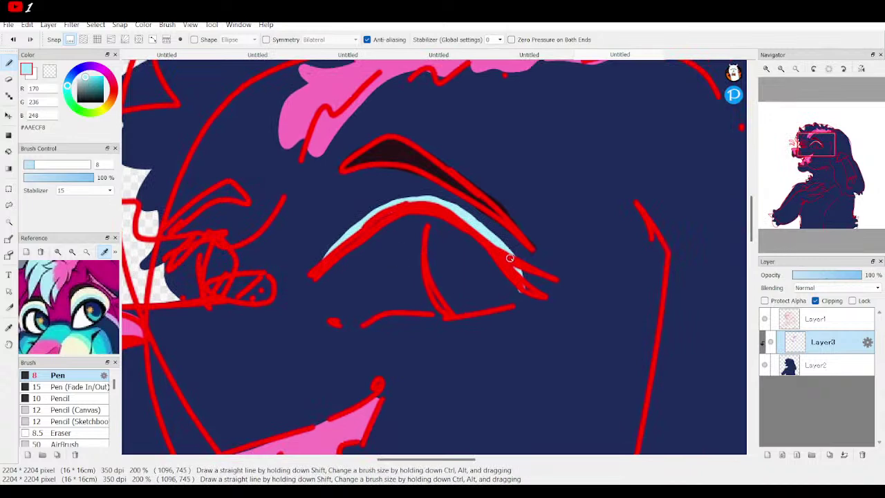
mouse_move(513, 256)
mouse_down()
mouse_move(456, 211)
mouse_move(373, 205)
mouse_move(312, 266)
mouse_move(354, 226)
mouse_up()
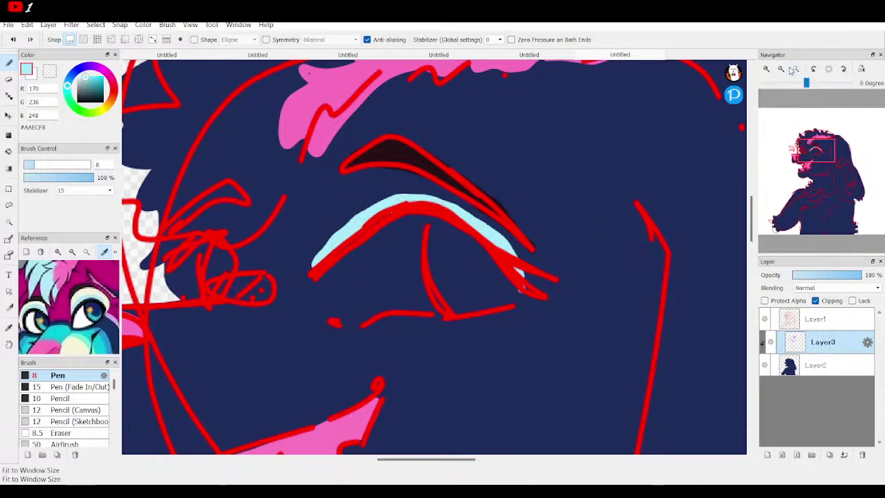
click(782, 70)
click(782, 69)
click(764, 318)
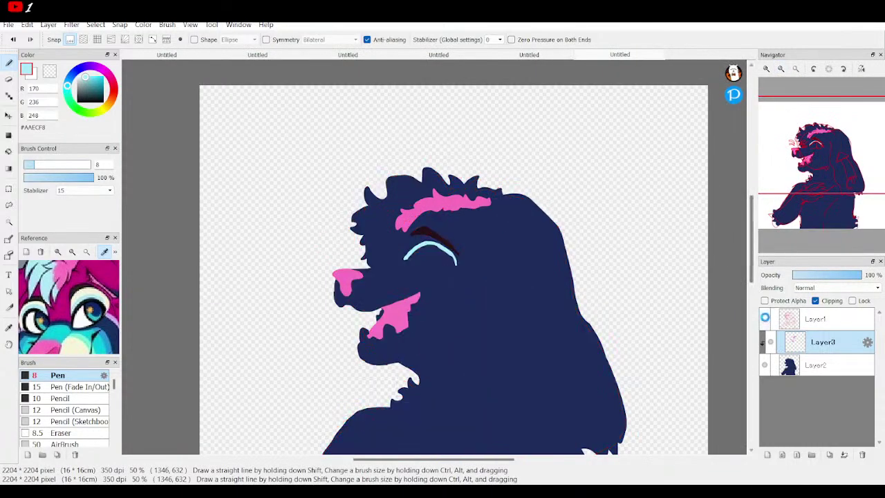
click(764, 319)
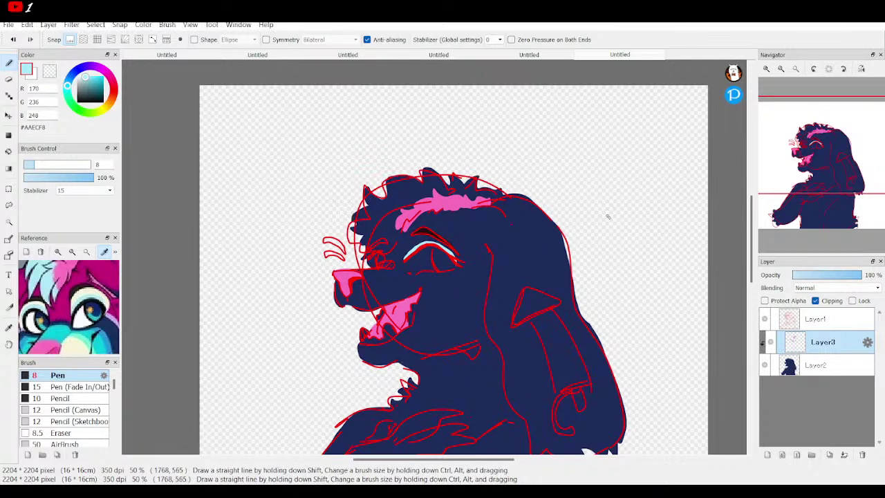
Step: Bring the long ear's arrow marking into view and sample the magenta #CF0064 from the same marking in the reference
click(765, 69)
click(766, 69)
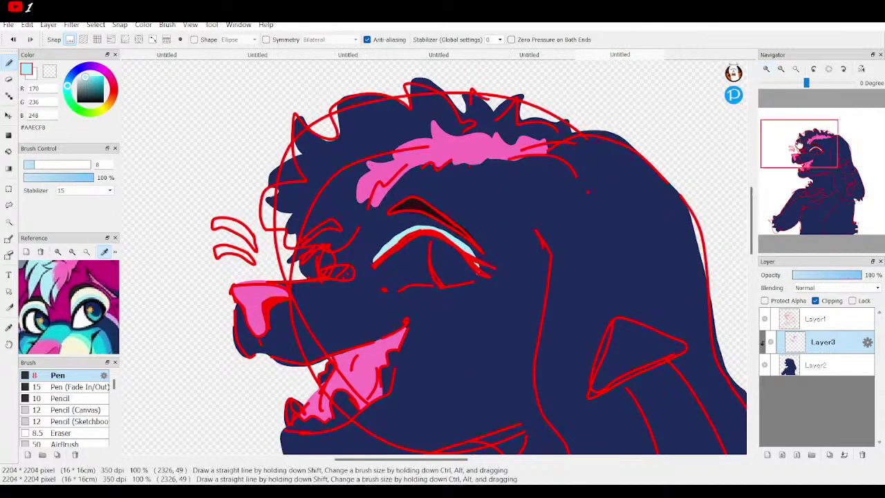
click(822, 166)
drag(823, 166, 841, 172)
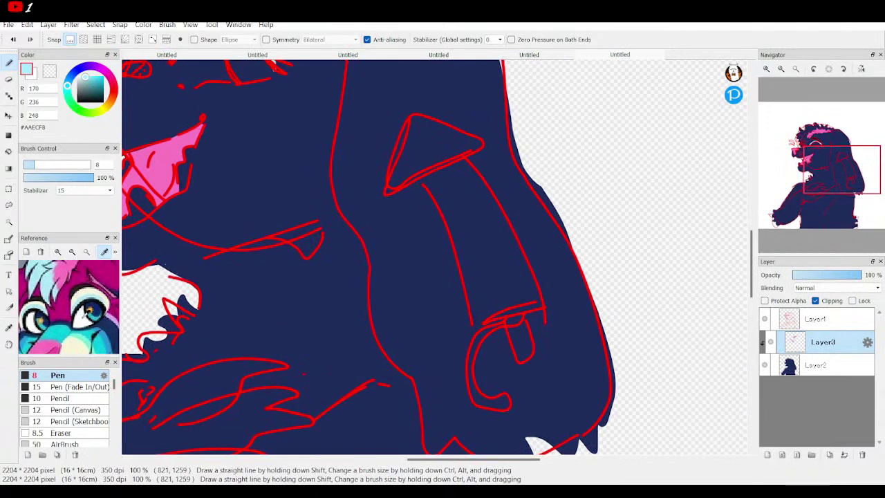
scroll(83, 312, up, 3)
drag(42, 324, 50, 247)
scroll(49, 298, up, 3)
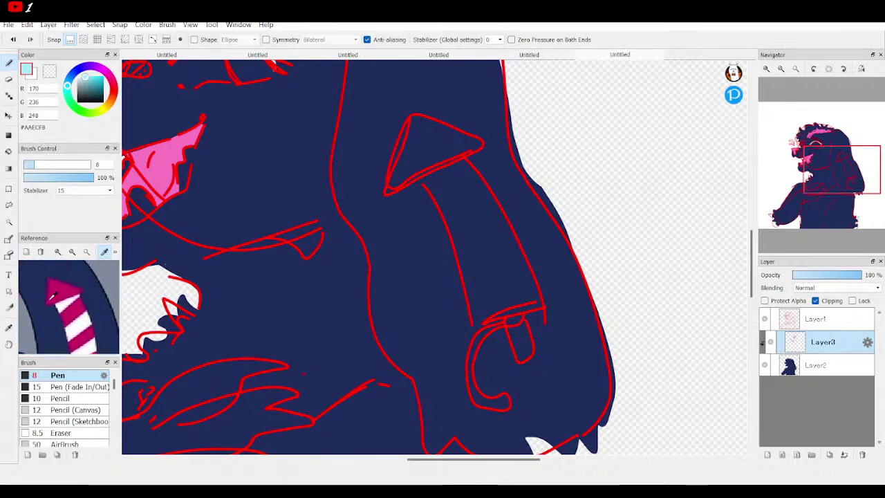
click(60, 287)
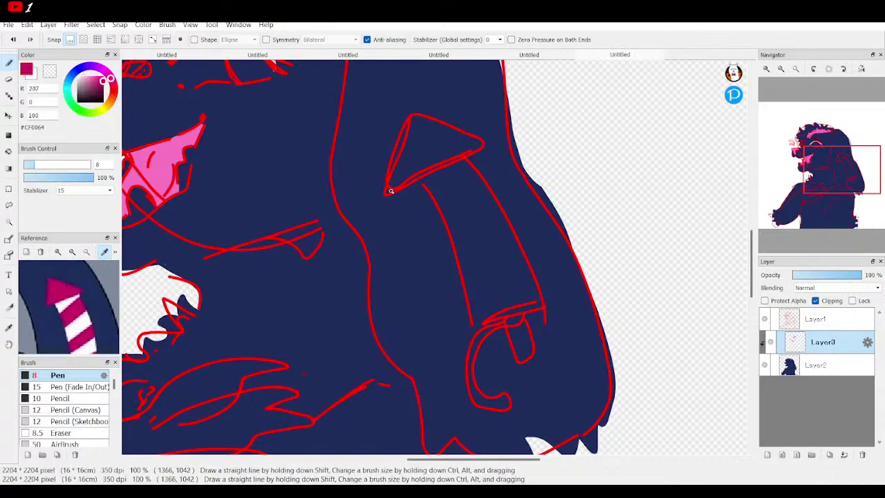
Step: Outline the arrow marking's triangular head and curved shaft on the ear in magenta, following the sketch
mouse_move(388, 188)
mouse_down()
mouse_move(400, 141)
mouse_move(463, 134)
mouse_move(481, 146)
mouse_up()
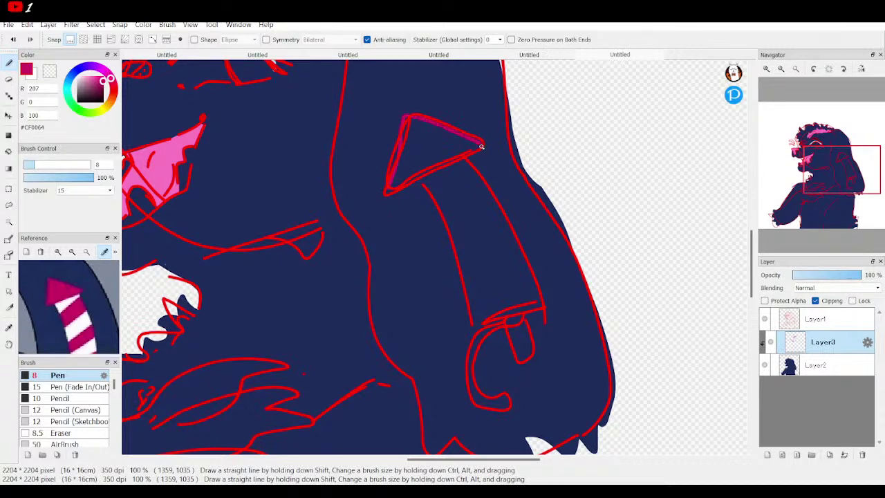
click(764, 318)
click(764, 318)
drag(417, 182, 481, 270)
click(12, 39)
mouse_move(413, 177)
mouse_down()
mouse_move(462, 265)
mouse_move(475, 322)
mouse_up()
mouse_move(527, 314)
mouse_down()
mouse_move(546, 293)
mouse_move(500, 200)
mouse_move(463, 153)
mouse_up()
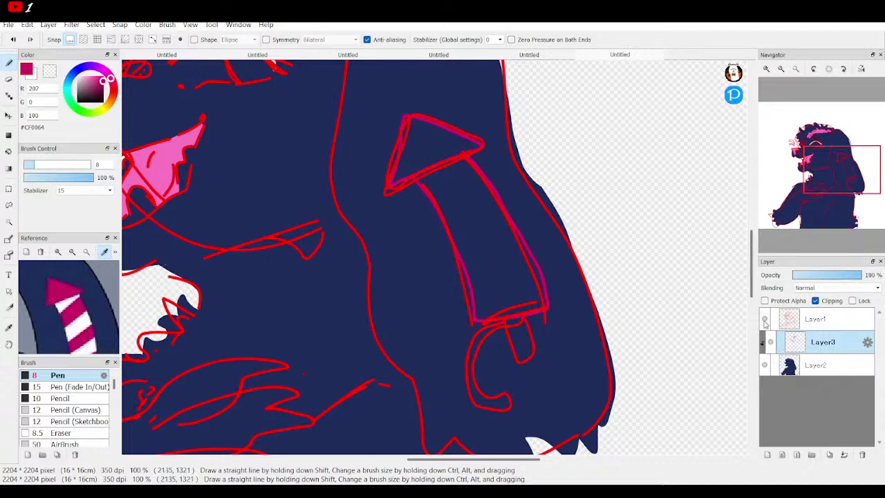
Step: Hide the sketch and fill the ear marking's shaft and triangular head with magenta using the Bucket tool
click(763, 319)
click(8, 153)
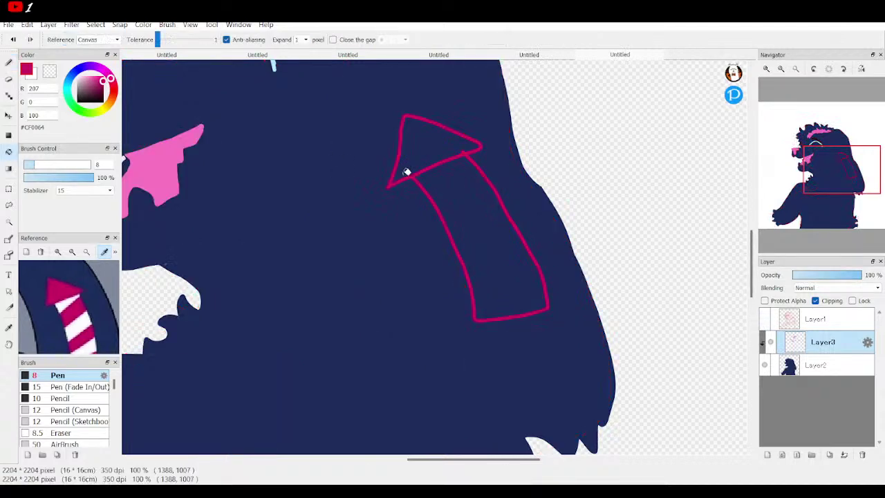
click(466, 201)
click(421, 150)
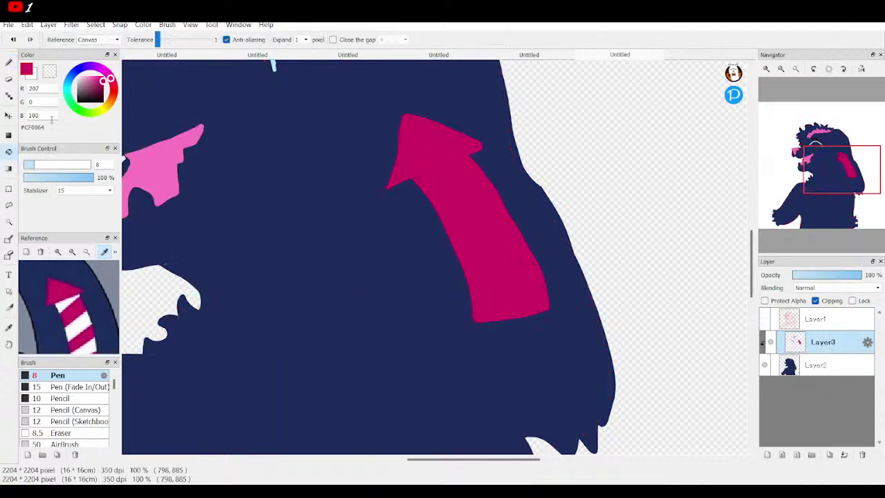
Step: Trim the arrowhead's pointed inner corner on the ear, and erase a gap between the head and shaft with the eraser at size 9
click(8, 79)
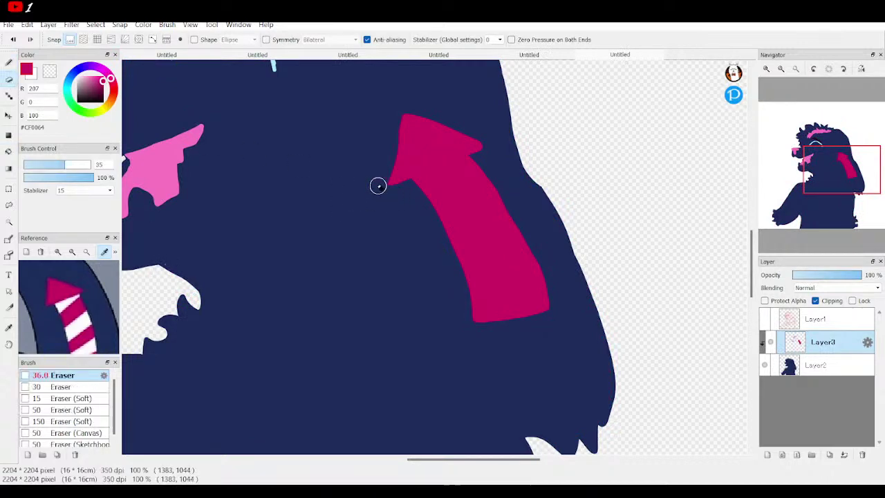
mouse_move(848, 66)
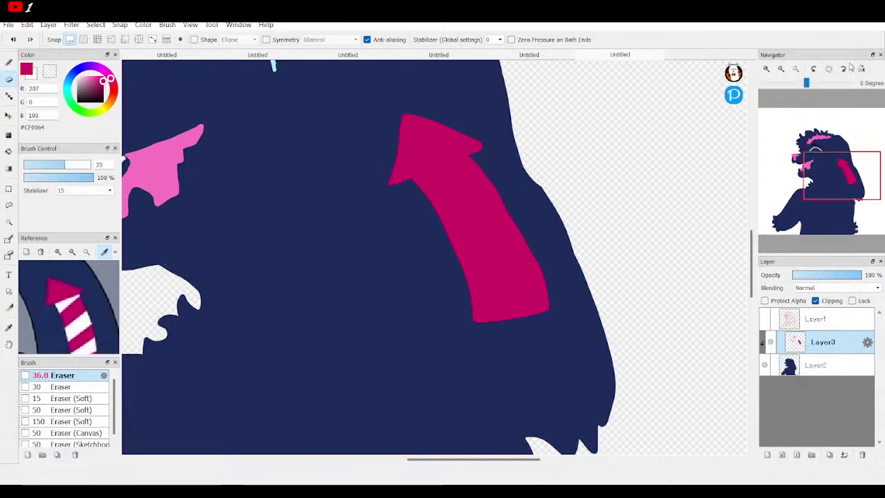
click(795, 70)
click(795, 71)
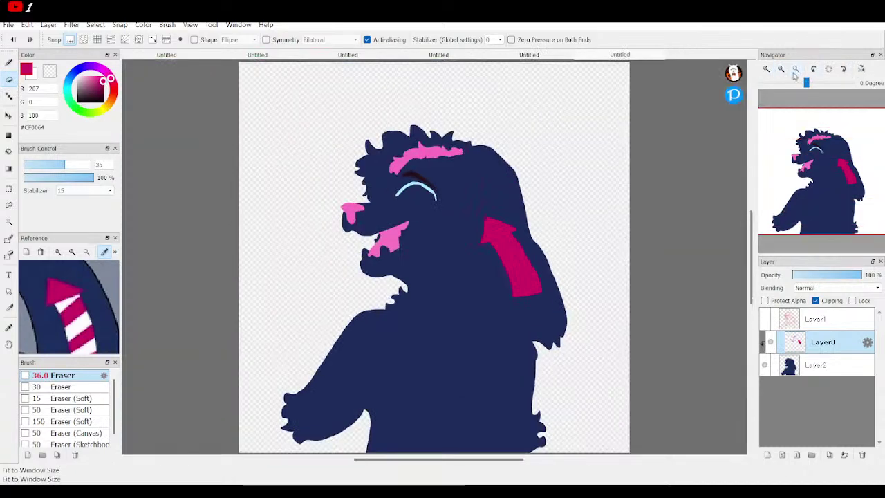
click(765, 69)
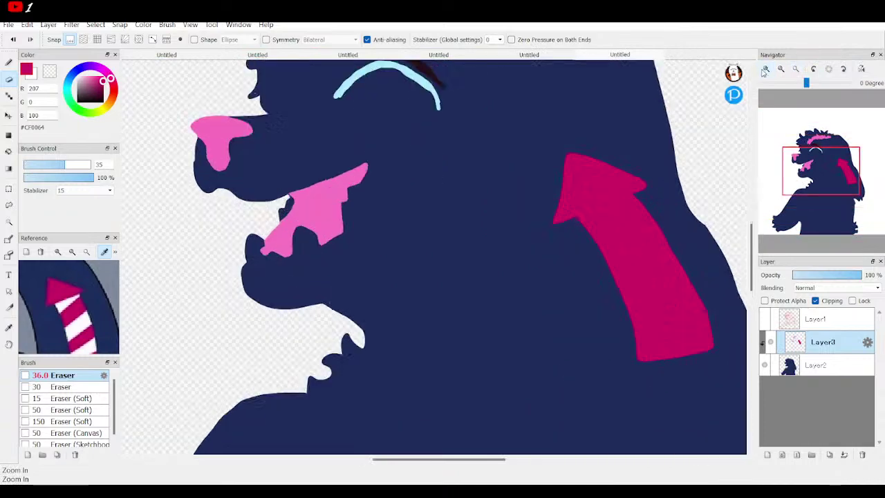
drag(814, 161, 850, 172)
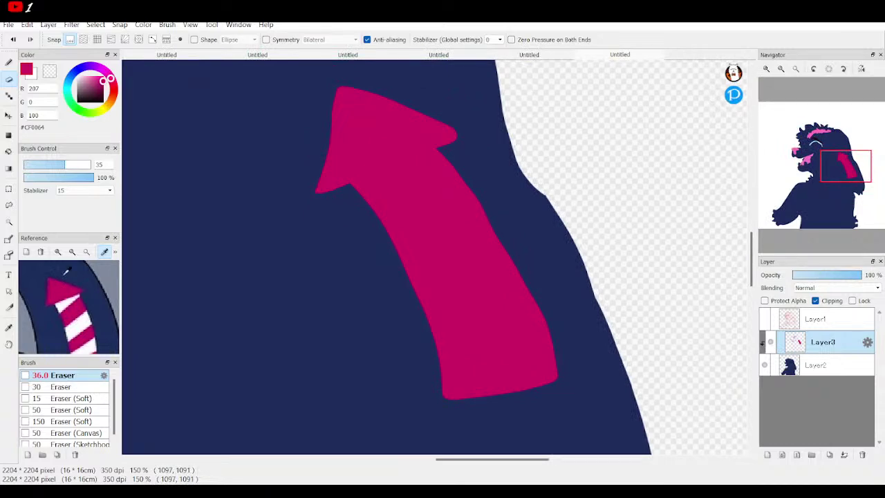
click(36, 170)
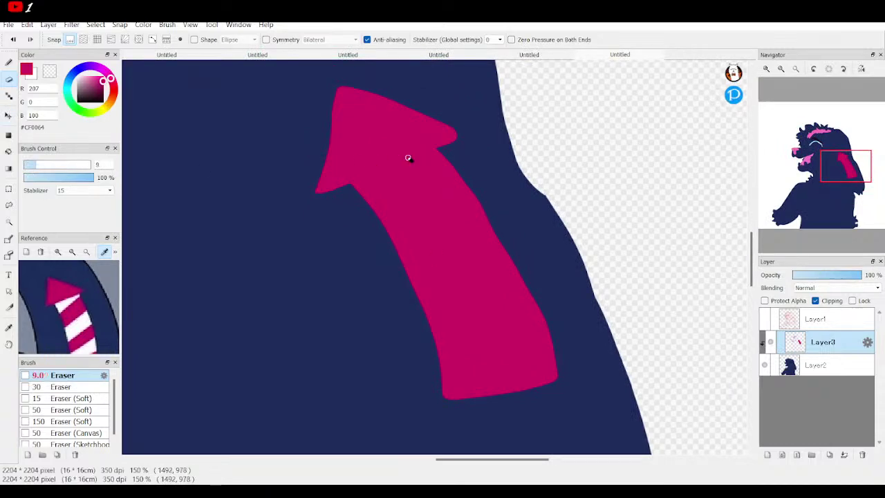
mouse_move(437, 150)
mouse_down()
mouse_move(372, 175)
mouse_move(323, 202)
mouse_up()
drag(435, 155, 371, 210)
mouse_move(426, 154)
mouse_down()
mouse_move(364, 187)
mouse_move(381, 172)
mouse_move(416, 162)
mouse_move(362, 205)
mouse_move(381, 190)
mouse_up()
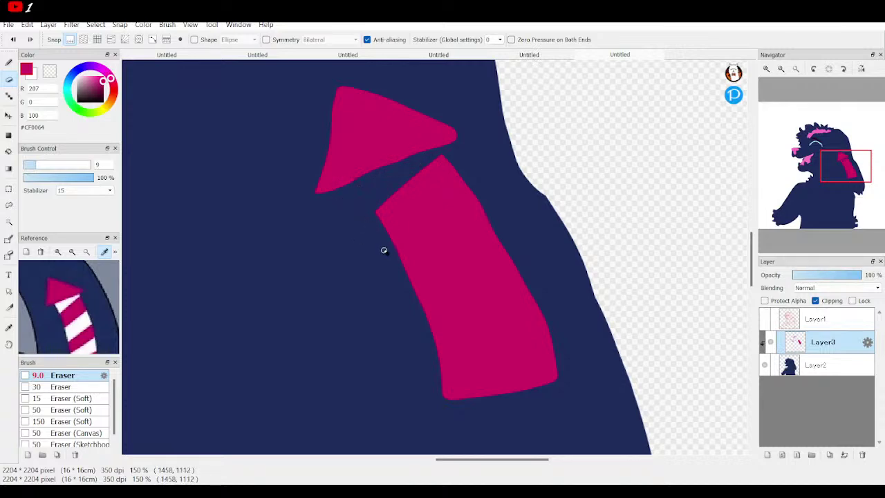
Step: Erase four thin diagonal lines across the magenta shaft to divide it into stripes, following the reference marking
drag(464, 177, 401, 265)
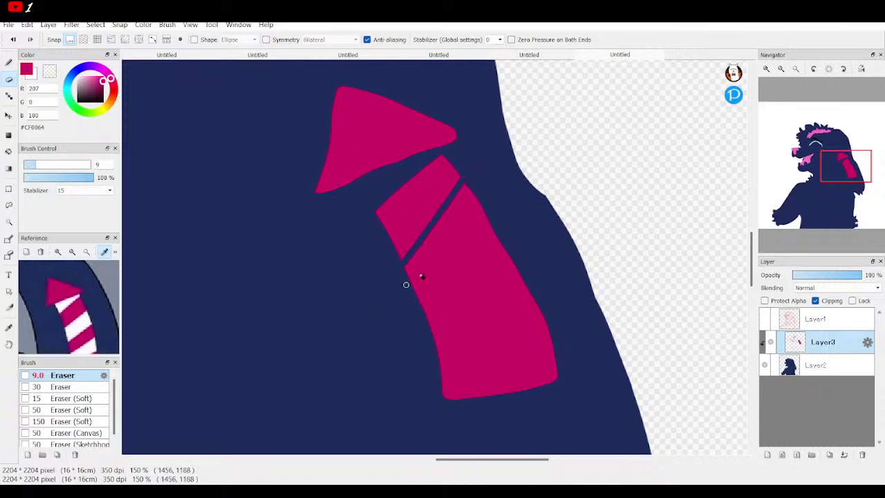
drag(487, 211, 421, 309)
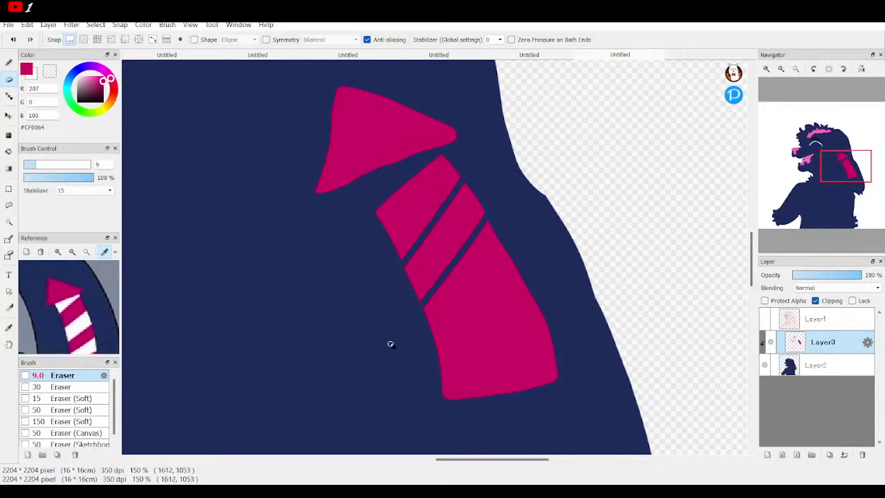
drag(76, 323, 65, 288)
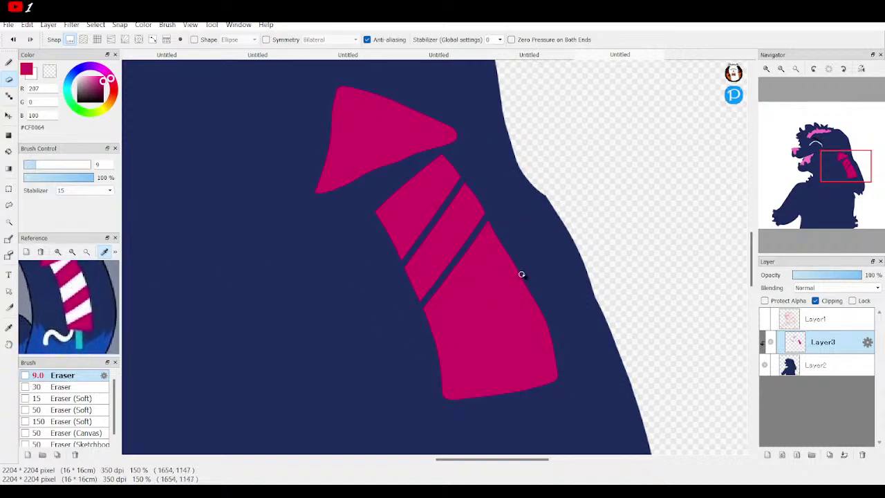
drag(519, 269, 432, 358)
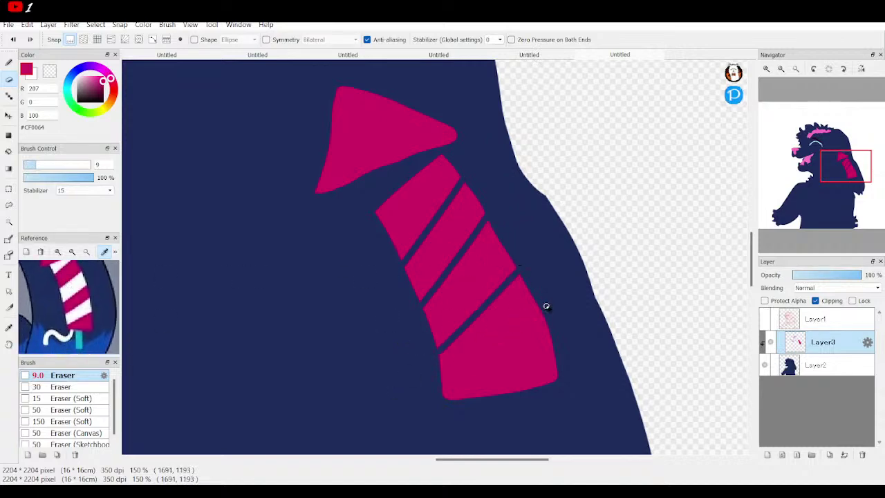
drag(541, 316, 448, 396)
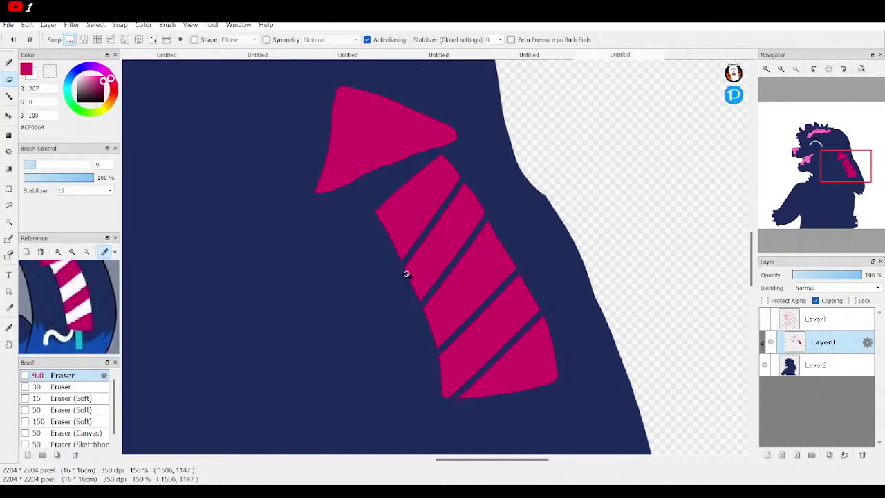
Step: Enlarge the eraser to size 25 and erase the second and fourth bands of the shaft, keeping three separate magenta stripes
mouse_move(401, 269)
mouse_down()
mouse_move(470, 173)
mouse_move(391, 298)
mouse_move(438, 237)
mouse_move(394, 278)
mouse_move(419, 250)
mouse_move(416, 293)
mouse_up()
drag(53, 164, 58, 164)
mouse_move(445, 223)
mouse_down()
mouse_move(403, 290)
mouse_move(426, 281)
mouse_move(476, 195)
mouse_move(452, 251)
mouse_move(493, 190)
mouse_move(436, 249)
mouse_move(392, 316)
mouse_move(421, 288)
mouse_up()
mouse_move(526, 277)
mouse_down()
mouse_move(415, 394)
mouse_move(476, 333)
mouse_move(431, 397)
mouse_move(536, 297)
mouse_move(444, 401)
mouse_up()
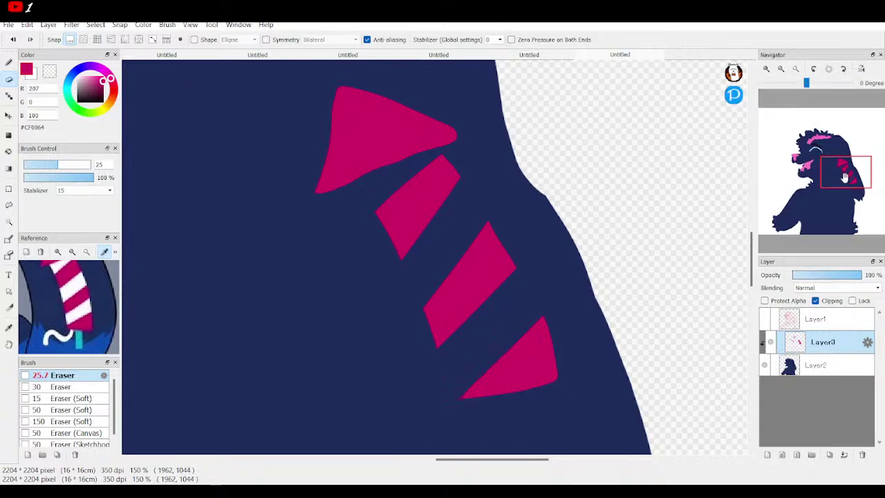
scroll(625, 202, down, 3)
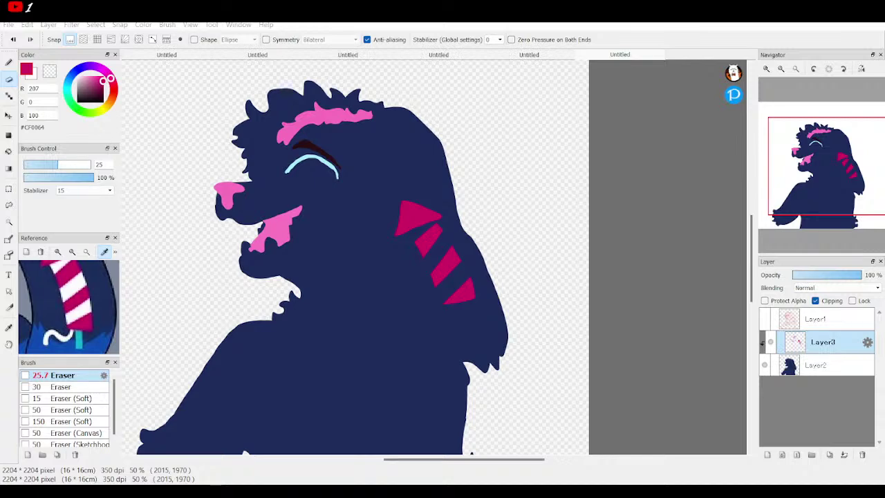
click(539, 277)
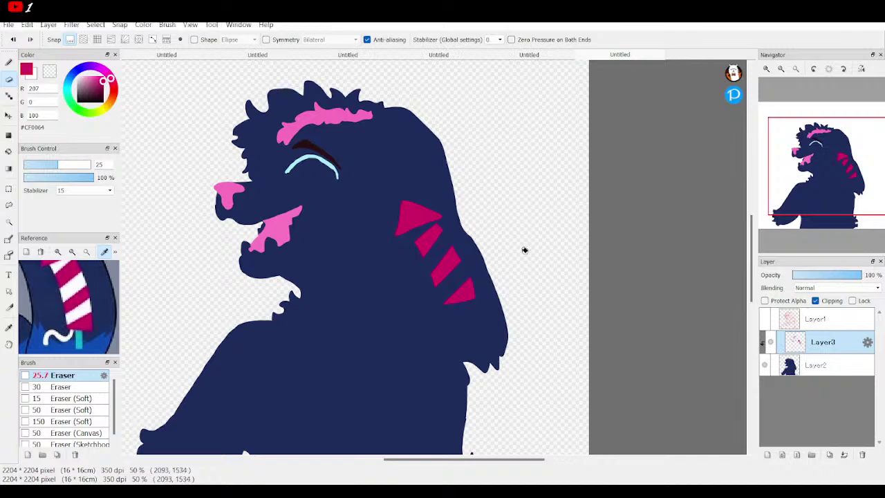
Step: Show the red sketch layer and sample cream (R 245, G 239, B 215) from the reference's paw for the 8 px Pen
click(764, 320)
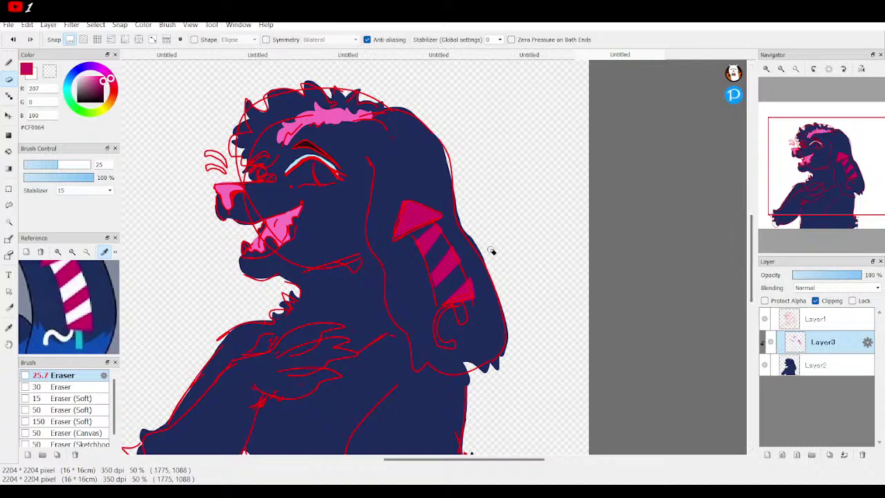
mouse_move(786, 213)
mouse_down()
mouse_move(820, 170)
mouse_move(820, 189)
mouse_up()
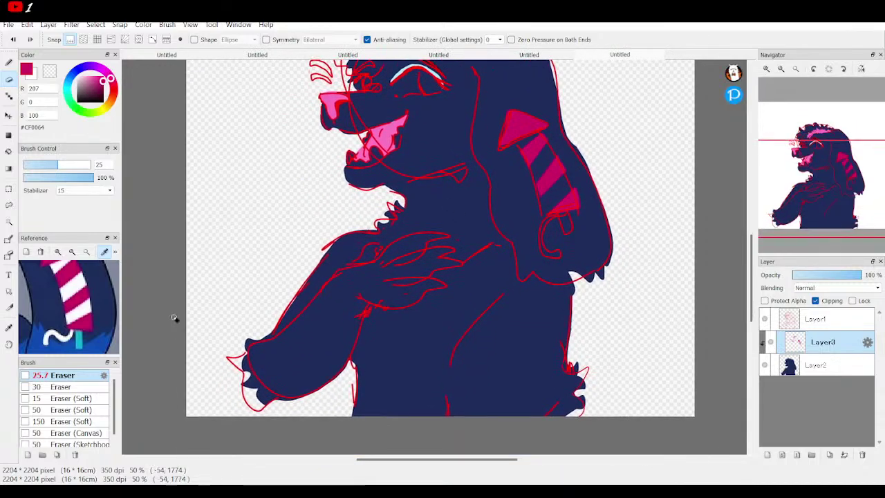
drag(63, 305, 347, 125)
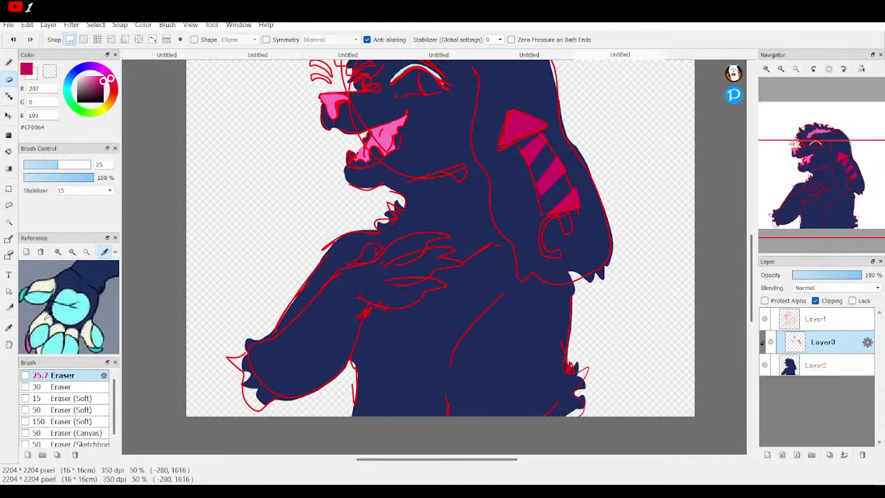
click(44, 307)
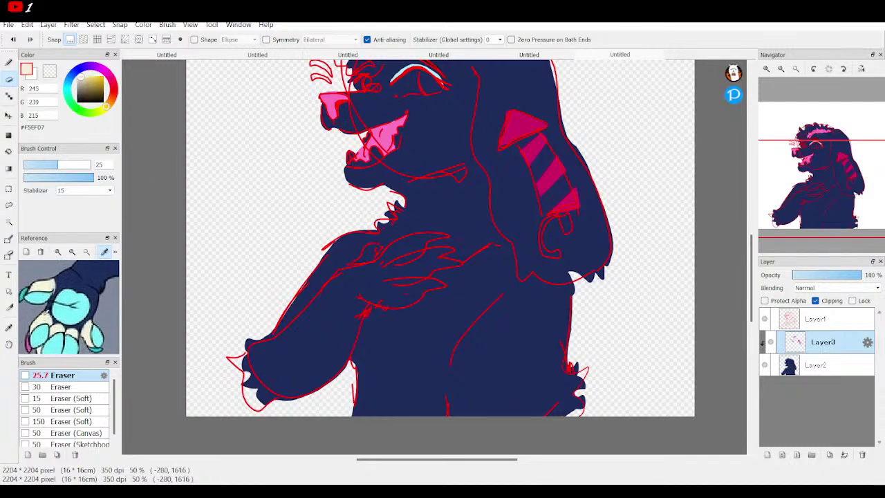
click(8, 64)
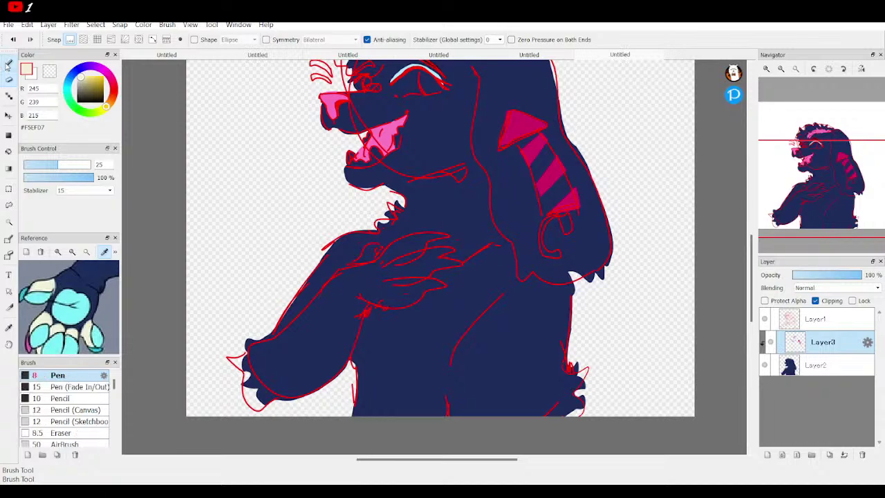
Step: Outline the paw's three fingers and the separate thumb in cream over the sketched hand on the chest
click(766, 69)
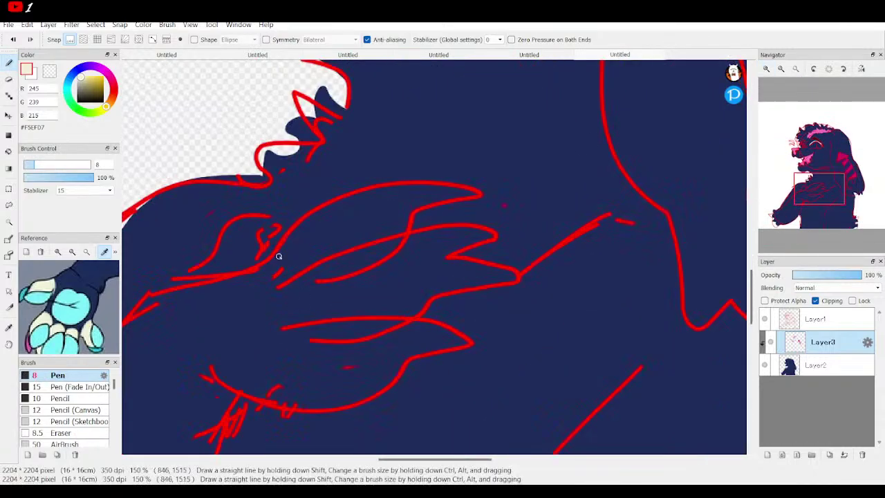
mouse_move(276, 255)
mouse_down()
mouse_move(346, 196)
mouse_move(407, 201)
mouse_move(415, 232)
mouse_move(447, 277)
mouse_move(430, 311)
mouse_move(404, 317)
mouse_move(409, 344)
mouse_move(401, 366)
mouse_move(364, 395)
mouse_move(287, 387)
mouse_move(279, 350)
mouse_move(299, 334)
mouse_move(289, 315)
mouse_move(295, 305)
mouse_move(270, 283)
mouse_move(276, 247)
mouse_up()
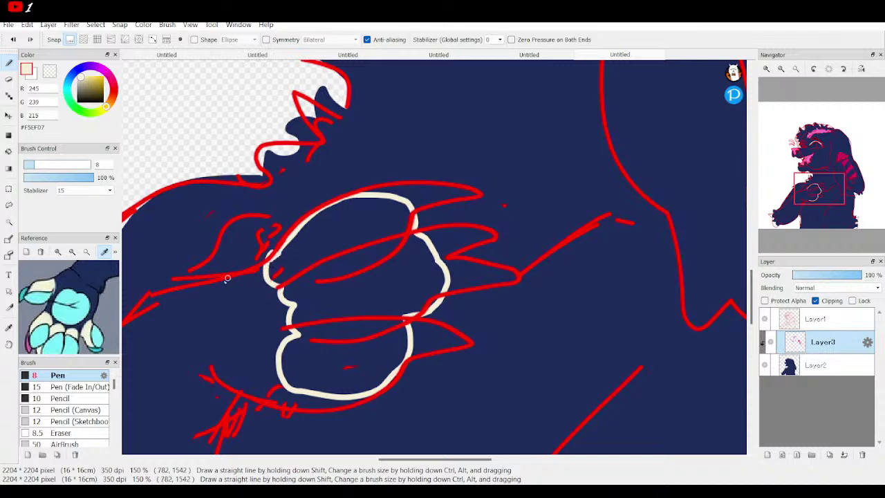
mouse_move(188, 279)
mouse_down()
mouse_move(230, 219)
mouse_move(253, 218)
mouse_move(264, 264)
mouse_move(183, 282)
mouse_move(189, 274)
mouse_up()
click(780, 69)
click(780, 68)
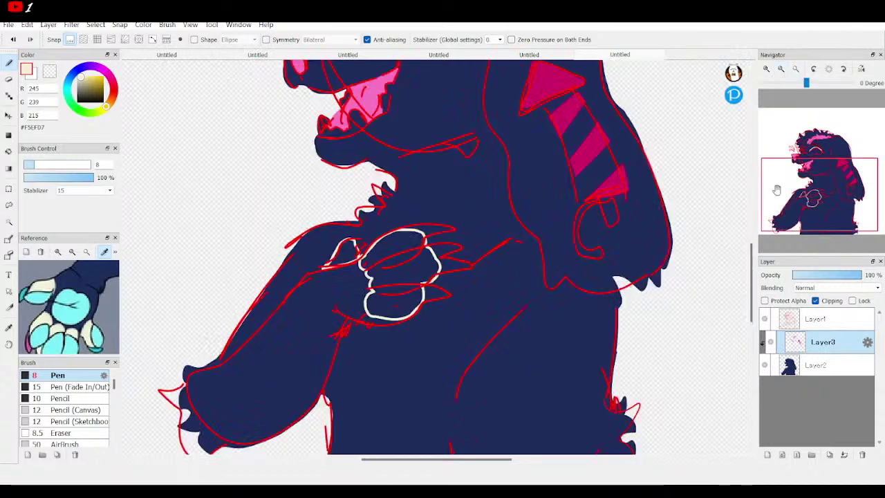
Step: Hide the sketch layer and bucket-fill the finger and thumb outlines with cream
click(765, 318)
key(g)
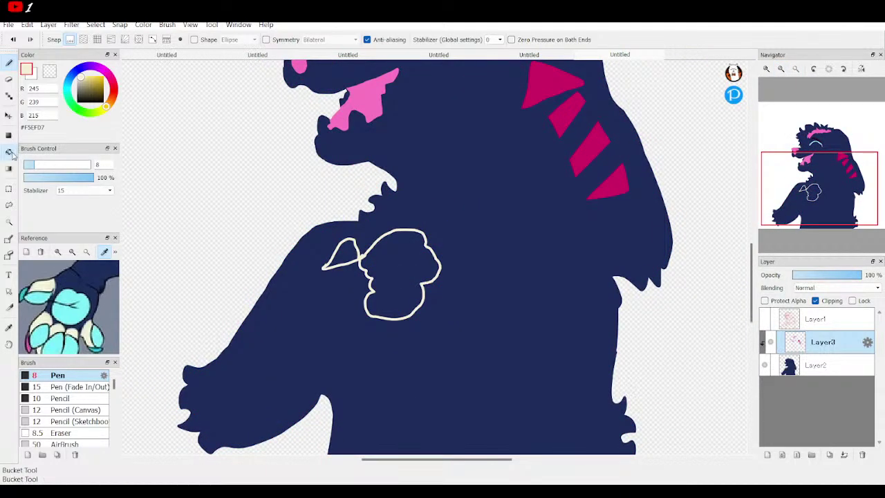
click(390, 257)
click(347, 254)
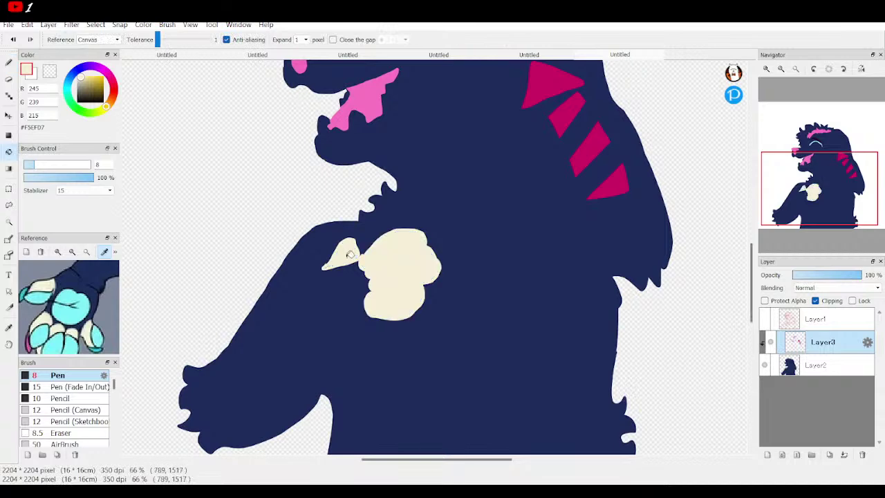
Step: Show the sketch layer and sample turquoise (R 1, G 203, B 223) from the arm fur in the reference image
click(764, 318)
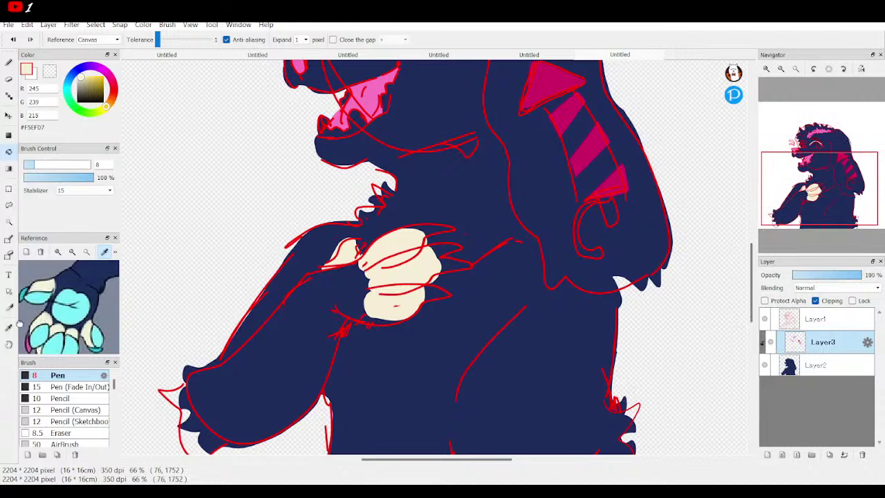
drag(43, 318, 4, 403)
click(73, 254)
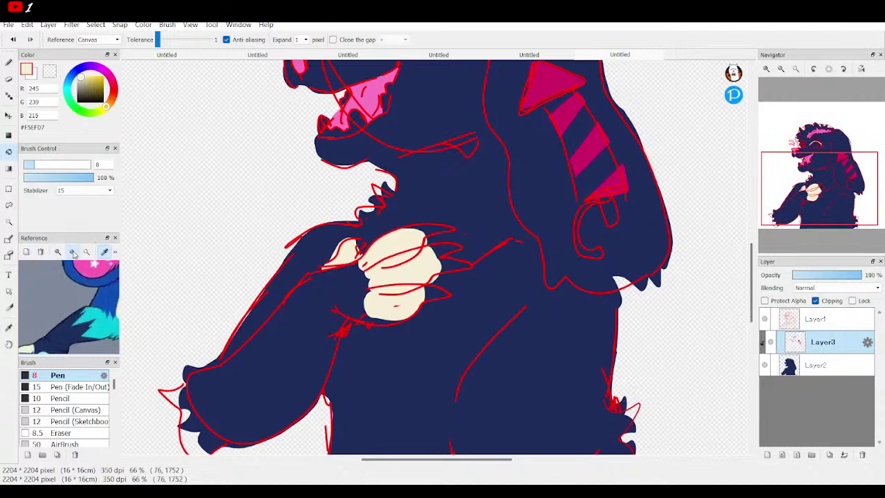
click(73, 253)
drag(103, 280, 50, 333)
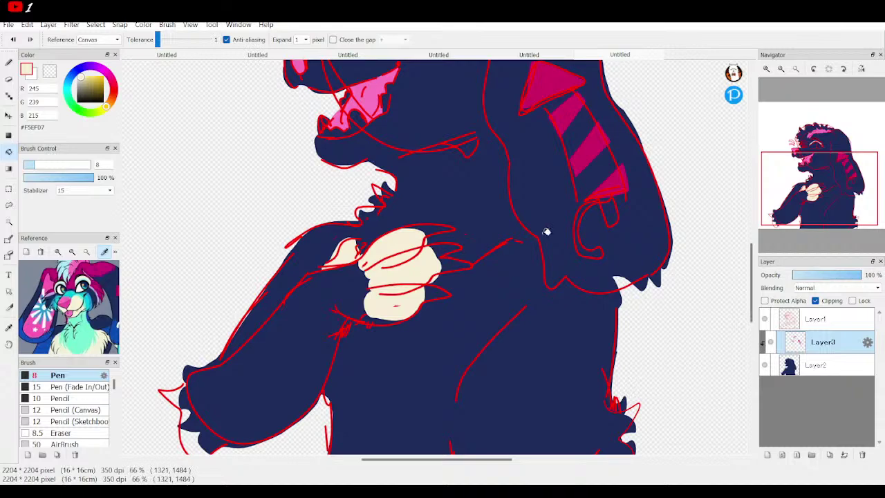
mouse_move(822, 199)
mouse_down()
mouse_move(832, 219)
mouse_move(831, 203)
mouse_up()
drag(81, 324, 120, 285)
click(31, 289)
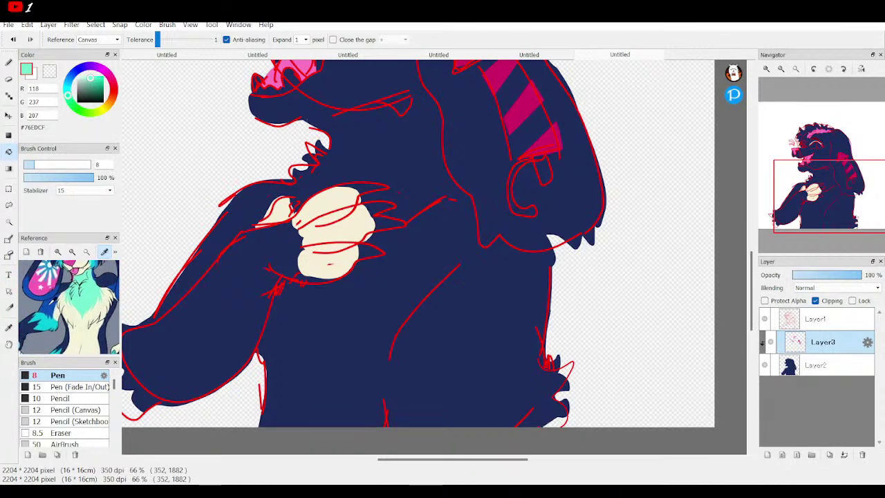
click(31, 297)
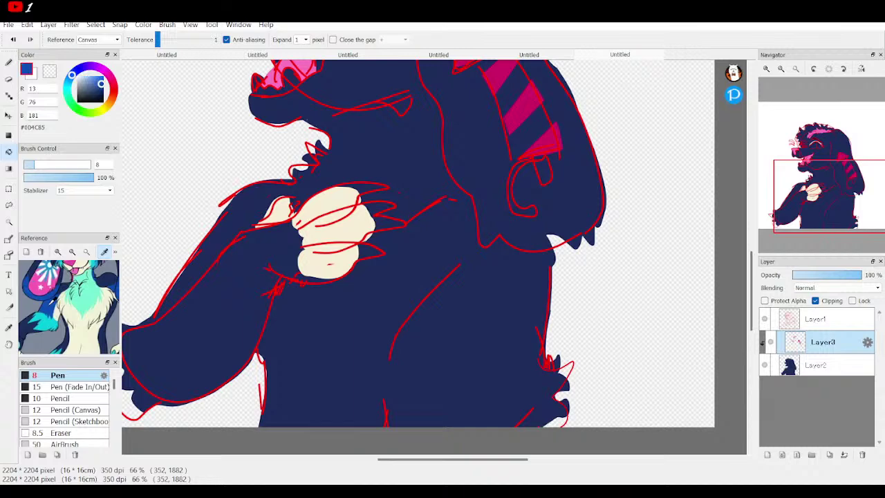
click(54, 318)
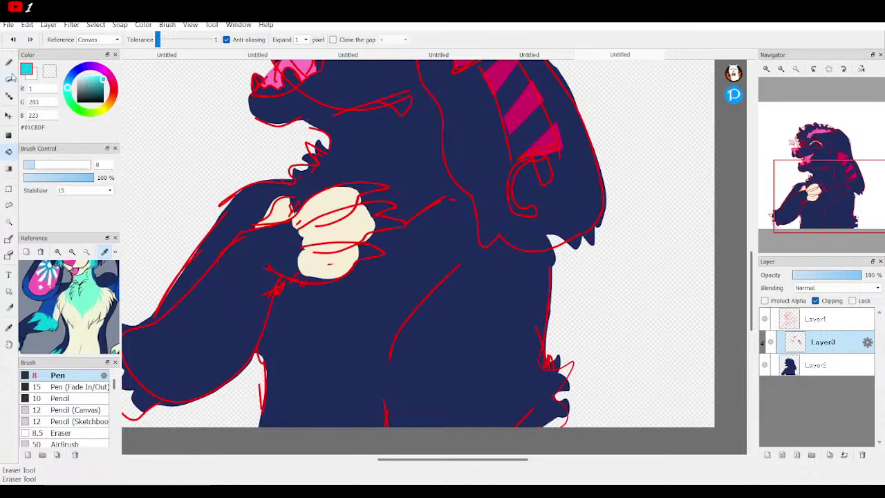
Step: Try a wavy turquoise fur marking on the lower arm beside the elbow tuft, outlined with the Pen and bucket-filled
click(6, 64)
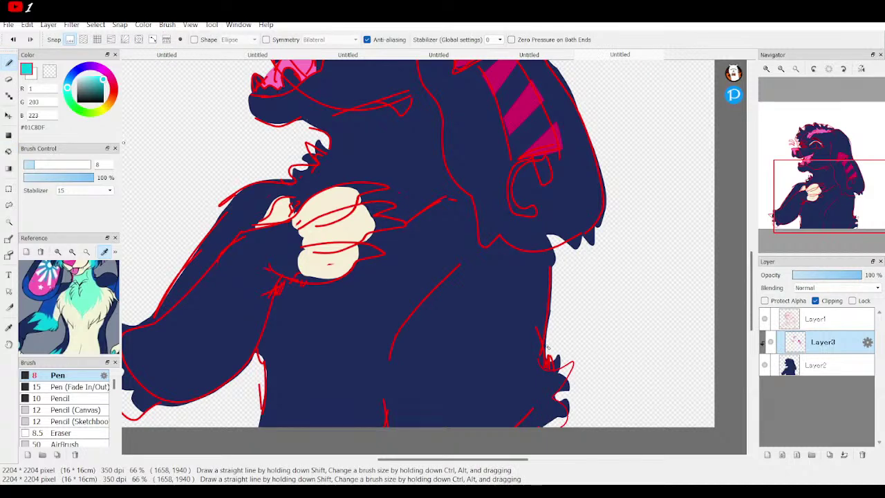
mouse_move(546, 346)
mouse_down()
mouse_move(527, 324)
mouse_move(525, 338)
mouse_move(505, 325)
mouse_move(469, 348)
mouse_move(441, 328)
mouse_move(421, 348)
mouse_move(402, 336)
mouse_move(390, 356)
mouse_move(386, 411)
mouse_up()
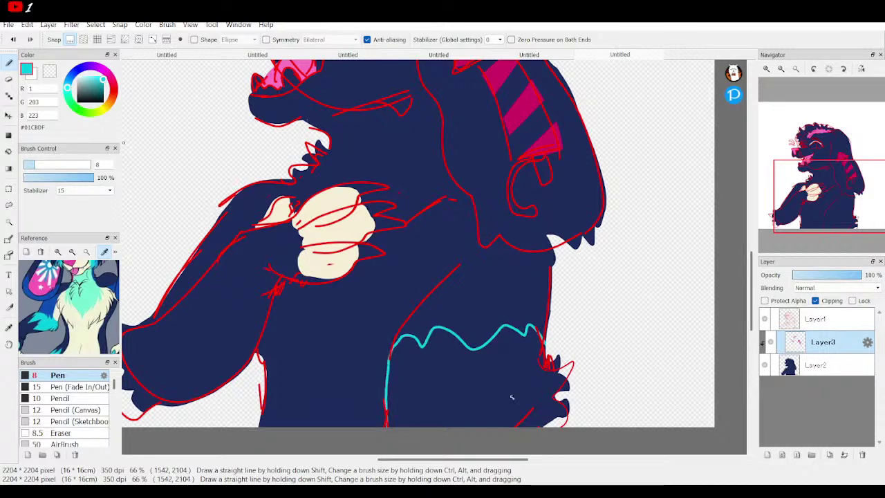
click(763, 318)
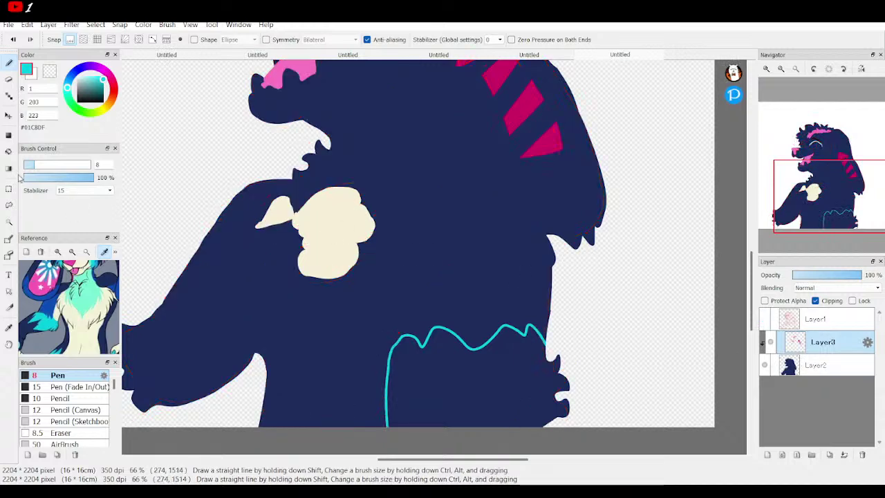
key(g)
click(455, 352)
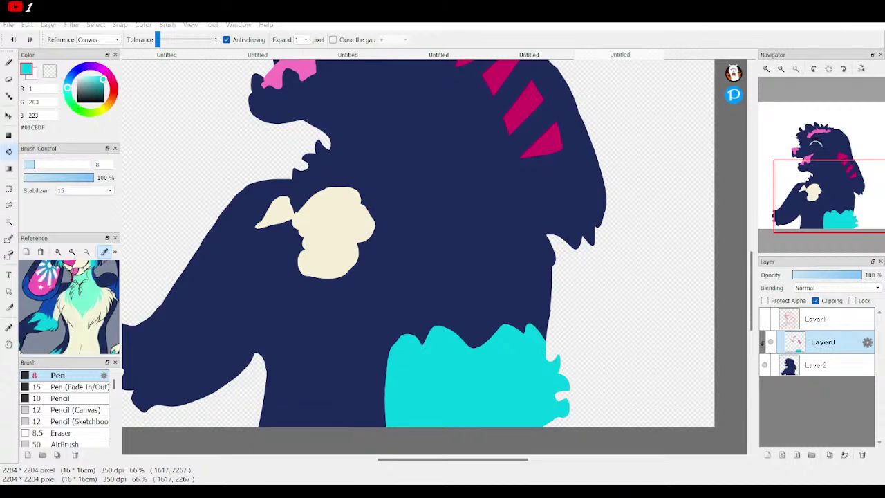
Step: Show the sketch layer and undo the turquoise fill and outline on the lower arm
click(764, 319)
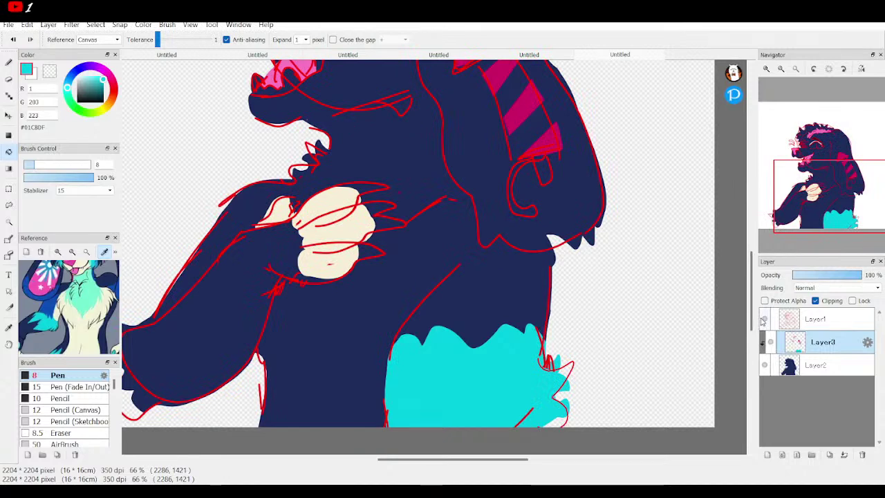
click(13, 39)
click(13, 39)
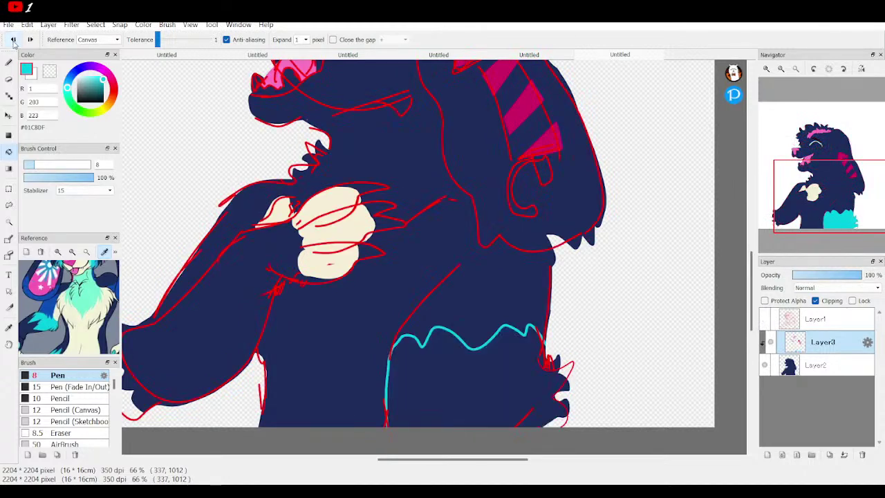
click(13, 40)
click(13, 40)
click(14, 39)
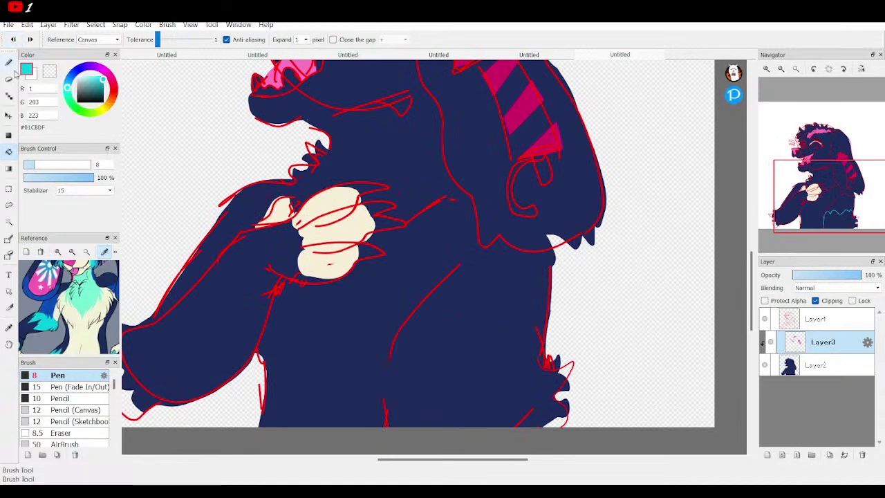
Step: Redraw the lower-arm fur marking with a more jagged turquoise edge, hide the sketch, and bucket-fill the marking
click(9, 63)
mouse_move(546, 350)
mouse_down()
mouse_move(526, 350)
mouse_move(465, 336)
mouse_move(452, 348)
mouse_move(420, 341)
mouse_move(415, 359)
mouse_move(406, 352)
mouse_move(395, 427)
mouse_up()
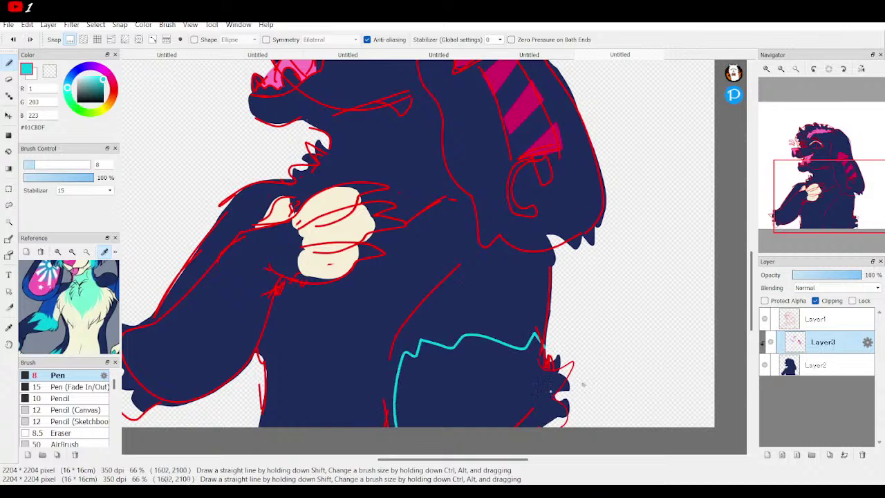
click(765, 319)
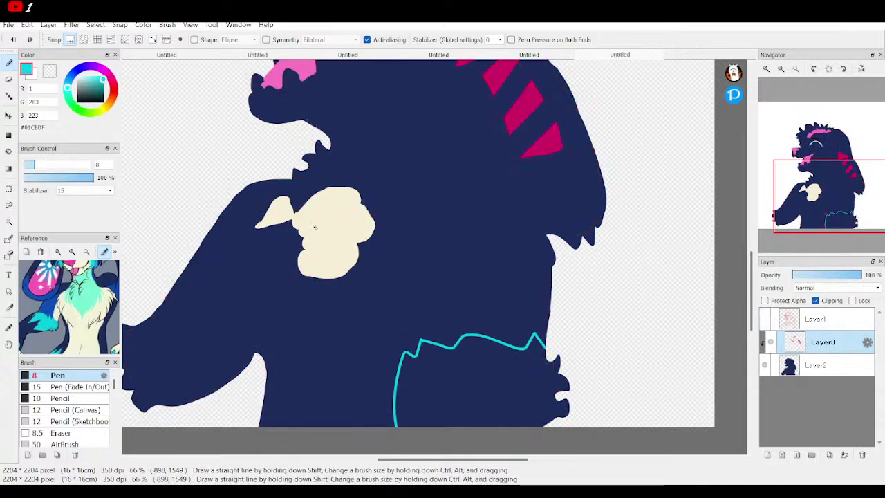
key(g)
click(494, 368)
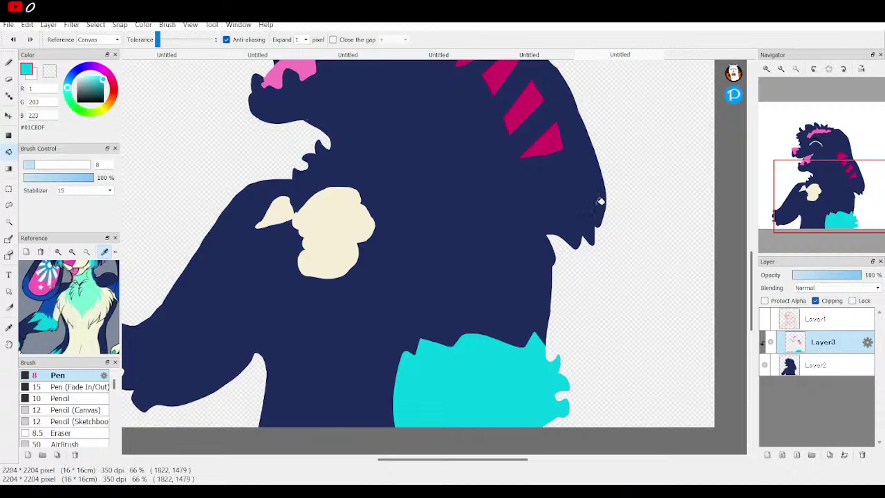
Step: Show the sketch over the head and add a new clipping layer directly above the base body layer
click(811, 160)
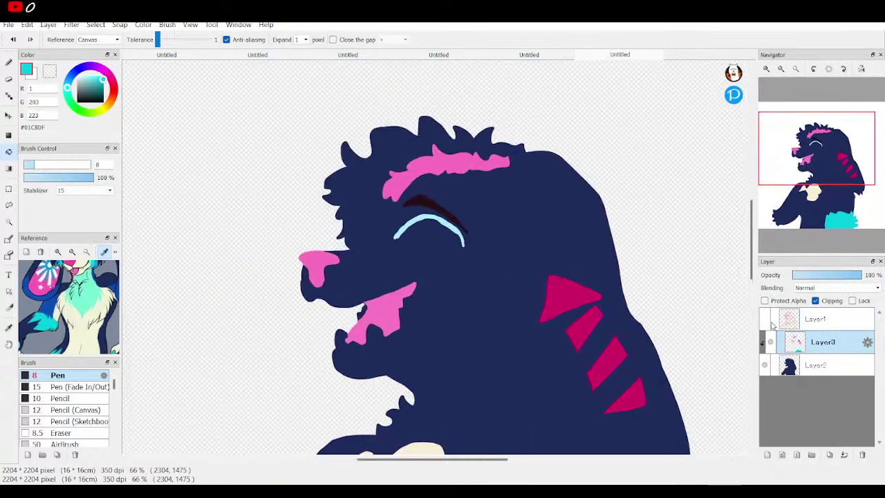
click(765, 318)
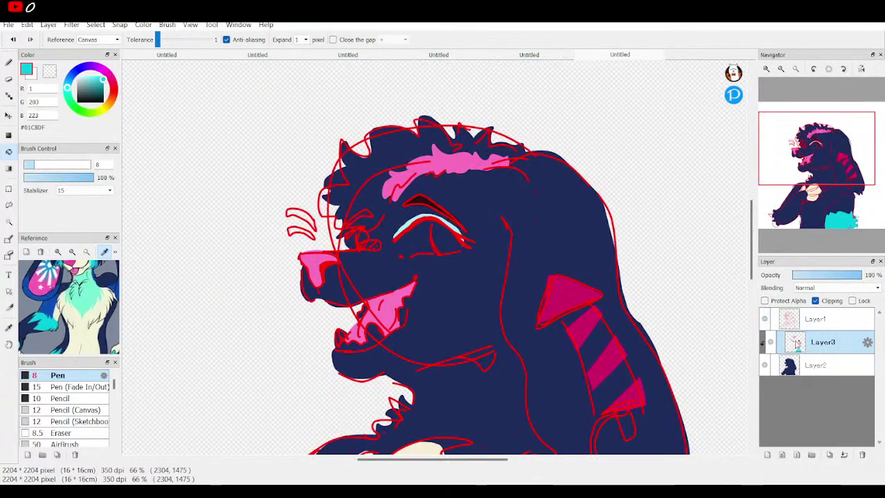
click(815, 365)
click(781, 455)
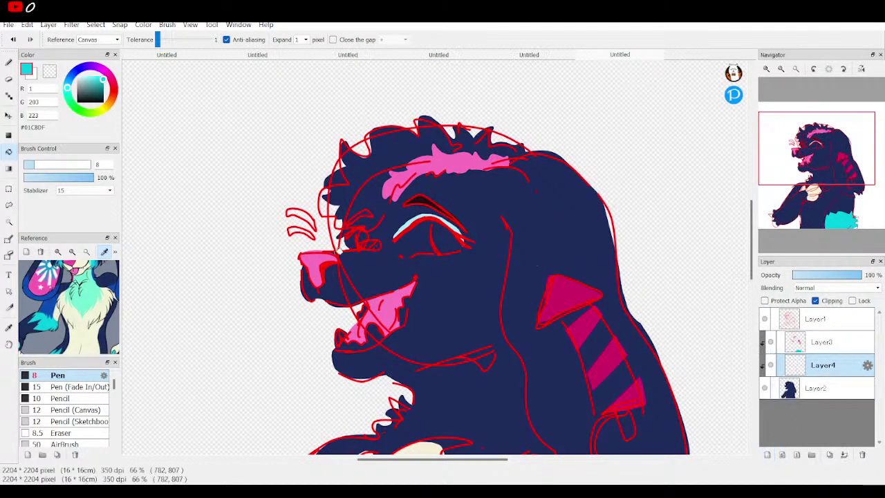
Step: Sample the cream colour (RGB 251, 241, 216) from the muzzle in the reference image and select the Pen brush at size 8
click(58, 251)
click(58, 251)
mouse_move(83, 274)
mouse_down()
mouse_move(88, 331)
mouse_move(60, 412)
mouse_move(61, 397)
mouse_move(61, 432)
mouse_up()
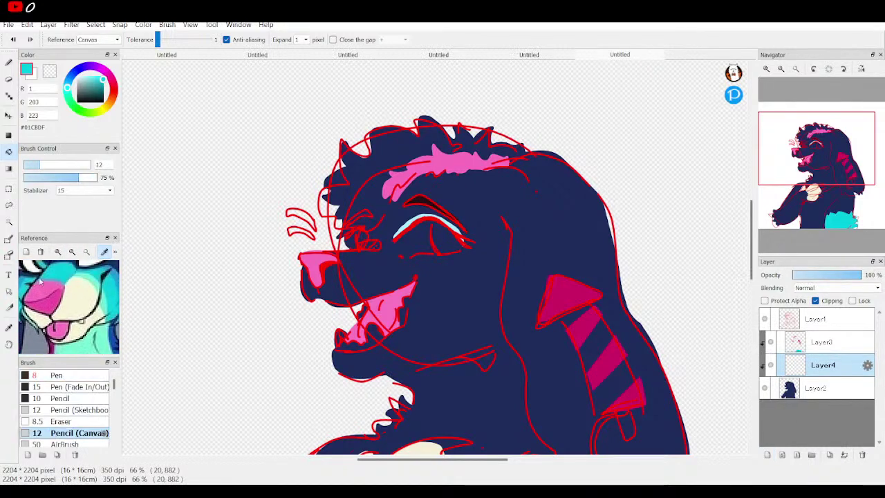
click(90, 295)
mouse_move(88, 296)
mouse_down()
mouse_move(71, 304)
mouse_move(72, 346)
mouse_up()
click(84, 376)
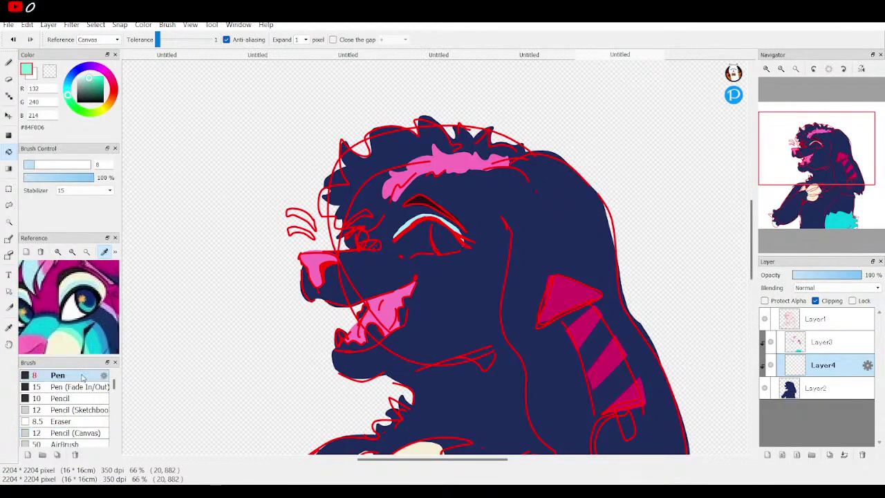
click(72, 274)
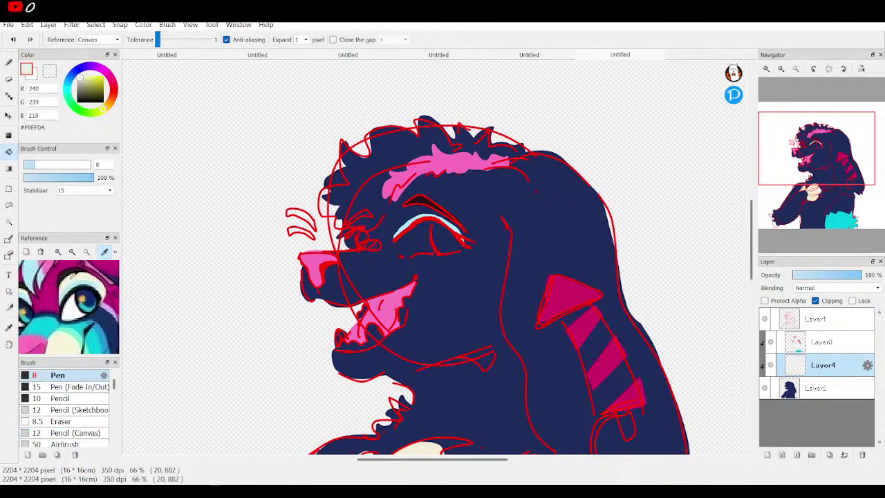
click(67, 346)
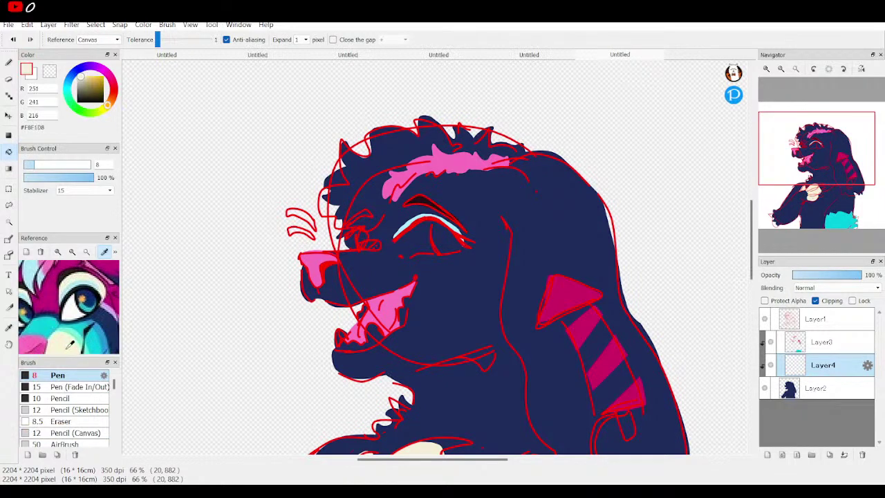
Step: Outline the eyelid area between the dark brow and the light-blue line in cream, hide the sketch, and bucket-fill the area
click(783, 67)
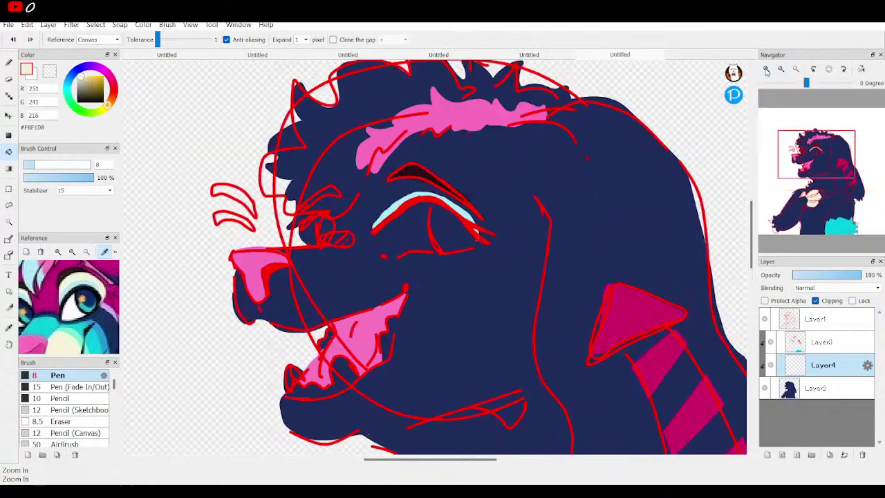
click(783, 67)
click(9, 62)
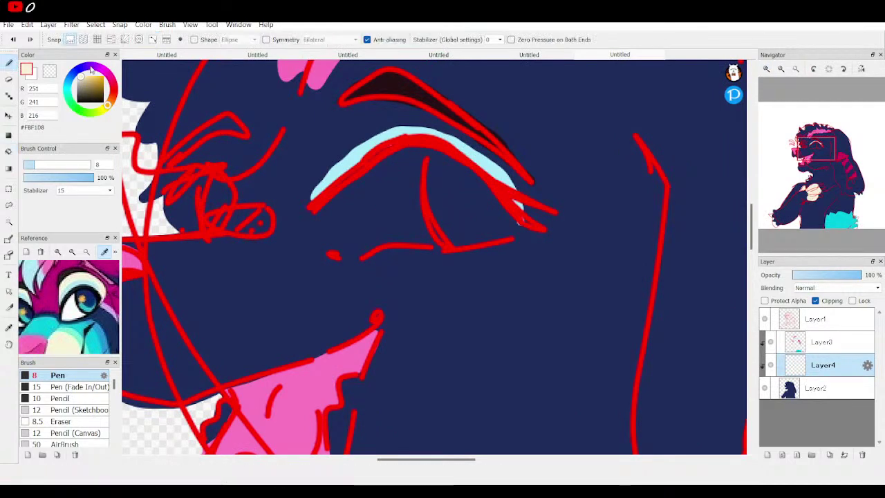
mouse_move(343, 103)
mouse_down()
mouse_move(325, 191)
mouse_move(314, 192)
mouse_move(351, 95)
mouse_up()
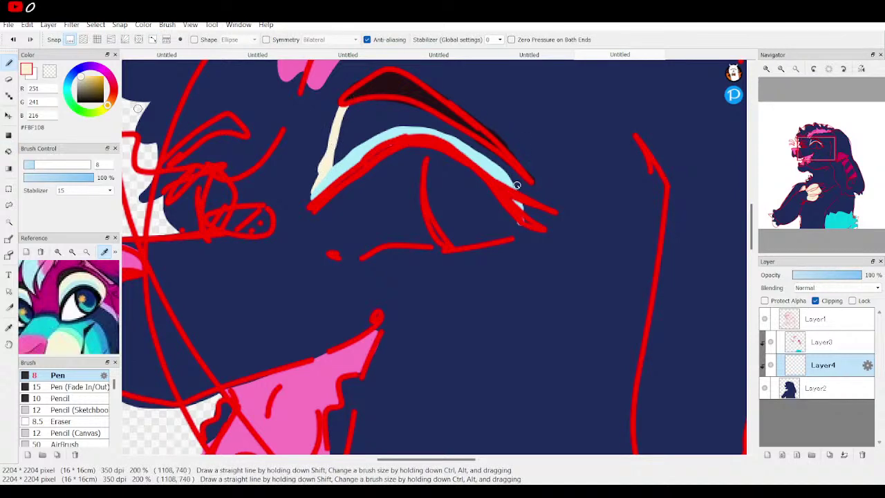
mouse_move(507, 160)
mouse_down()
mouse_move(514, 209)
mouse_move(510, 172)
mouse_move(525, 217)
mouse_move(515, 174)
mouse_move(515, 191)
mouse_move(491, 149)
mouse_move(386, 99)
mouse_move(343, 114)
mouse_move(328, 171)
mouse_up()
click(763, 318)
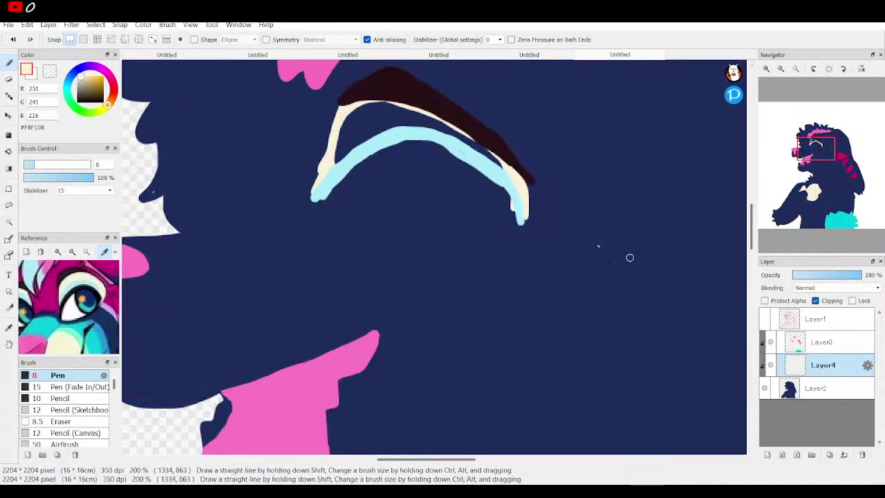
click(9, 152)
click(357, 124)
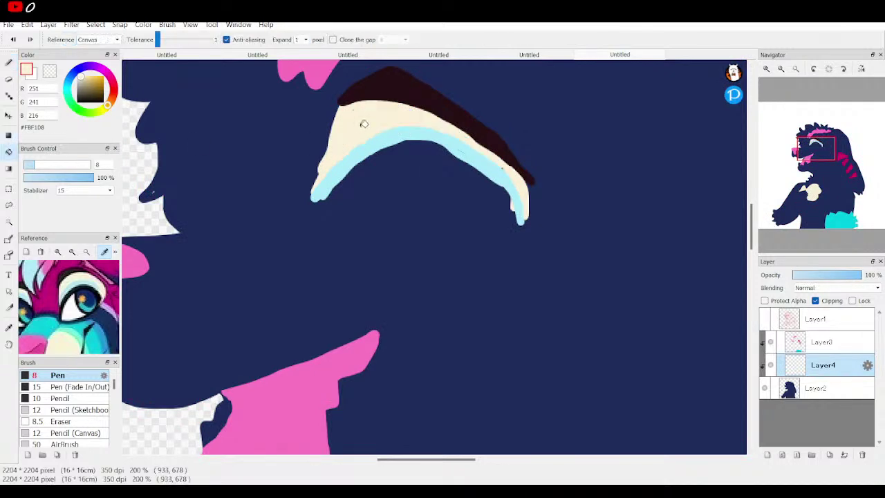
Step: Erase the cream overspill beneath the light-blue line at the outer corner of the eye
click(9, 62)
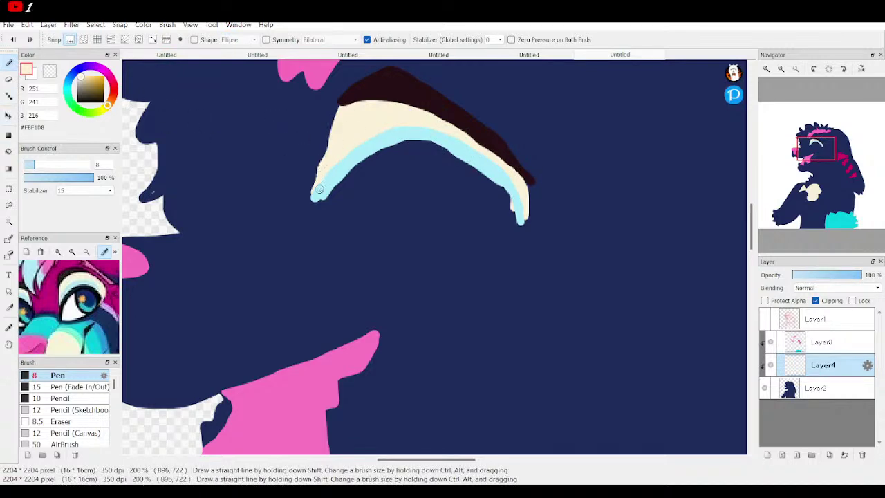
click(8, 80)
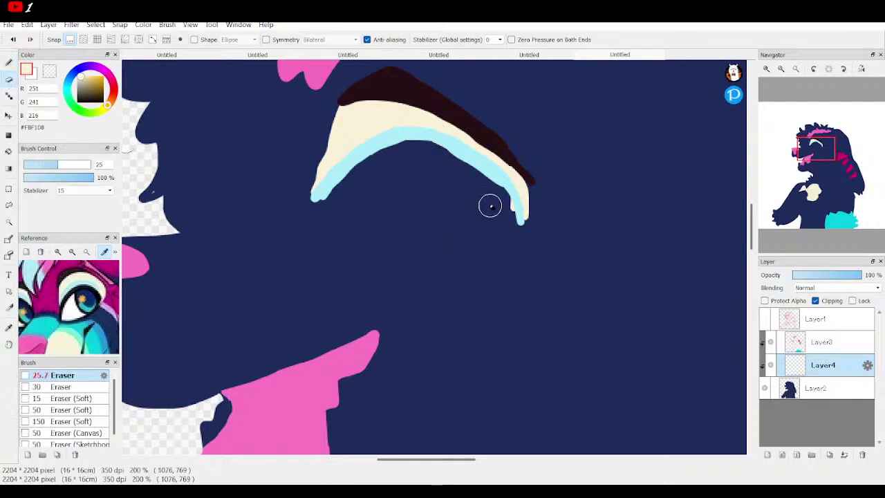
drag(503, 211, 507, 233)
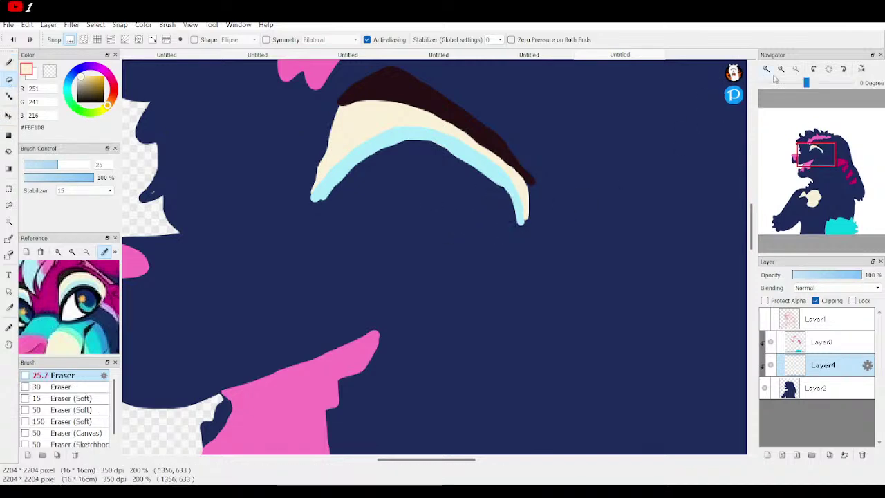
Step: Show the sketch and outline the lower and rear edges of the open mouth with the Pen in pure white (#FFFFFF)
click(9, 63)
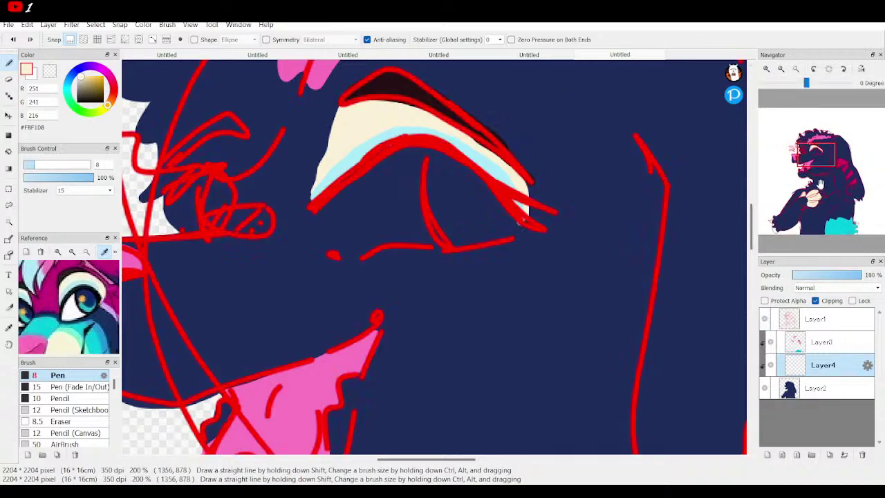
drag(821, 183, 809, 163)
click(78, 74)
mouse_move(409, 335)
mouse_down()
mouse_move(381, 356)
mouse_move(328, 371)
mouse_move(257, 374)
mouse_up()
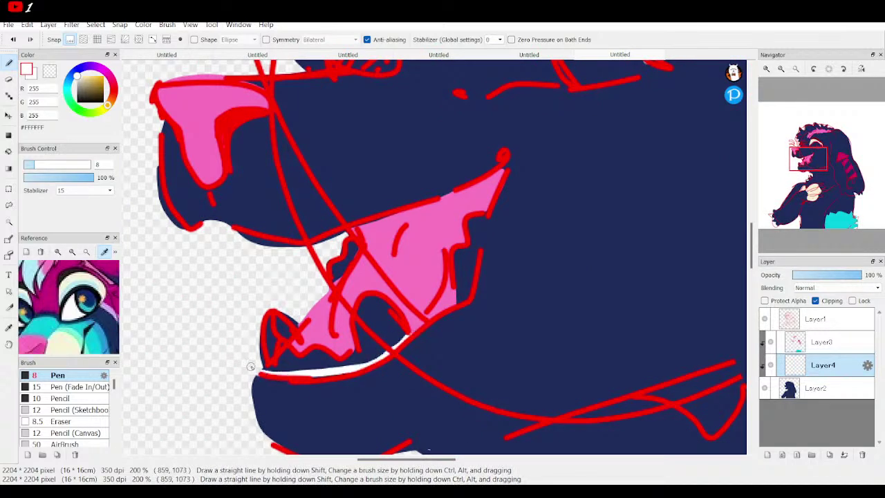
mouse_move(454, 304)
mouse_down()
mouse_move(471, 275)
mouse_move(455, 303)
mouse_move(471, 280)
mouse_move(486, 206)
mouse_up()
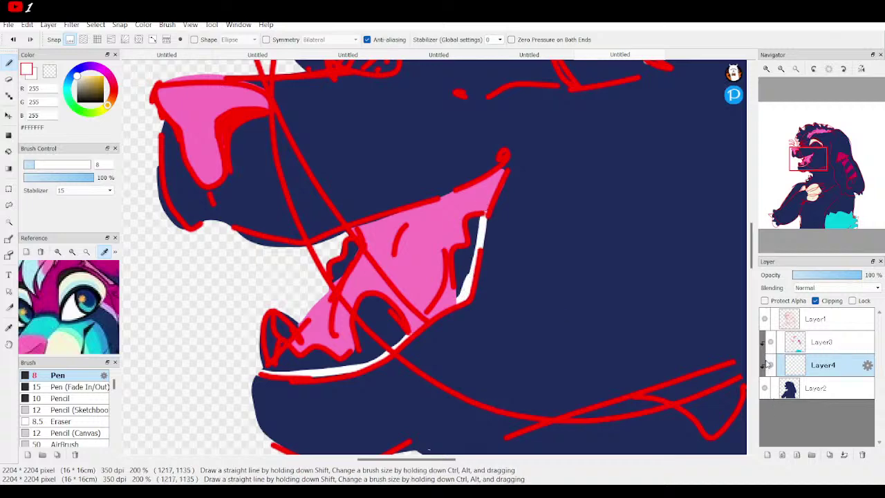
Step: Hide the sketch and bucket-fill the tooth areas around the pink tongue with white
click(763, 319)
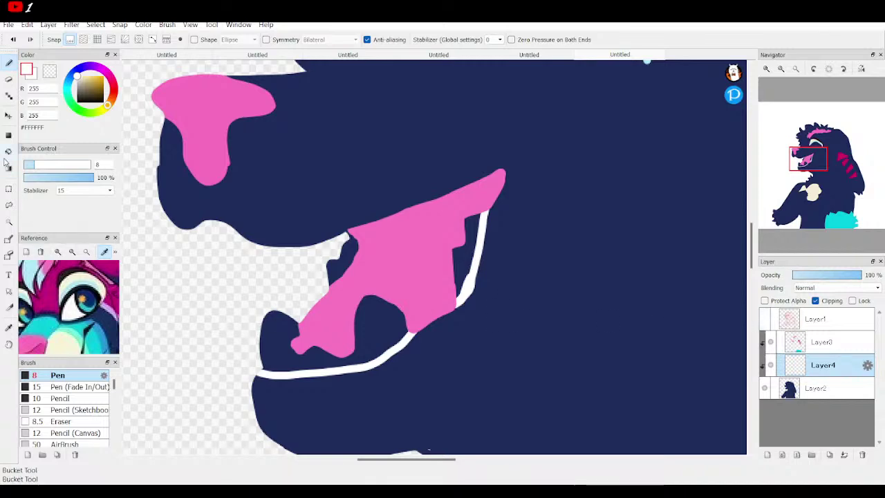
click(5, 154)
click(377, 326)
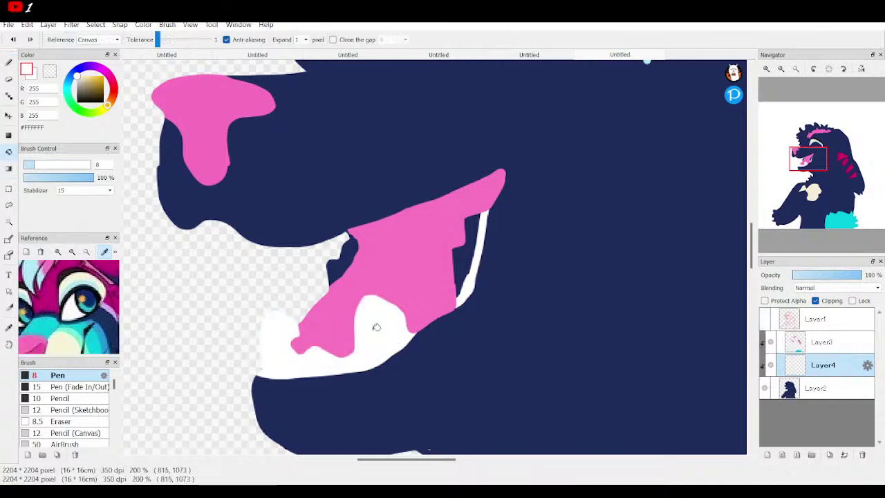
click(472, 253)
click(344, 254)
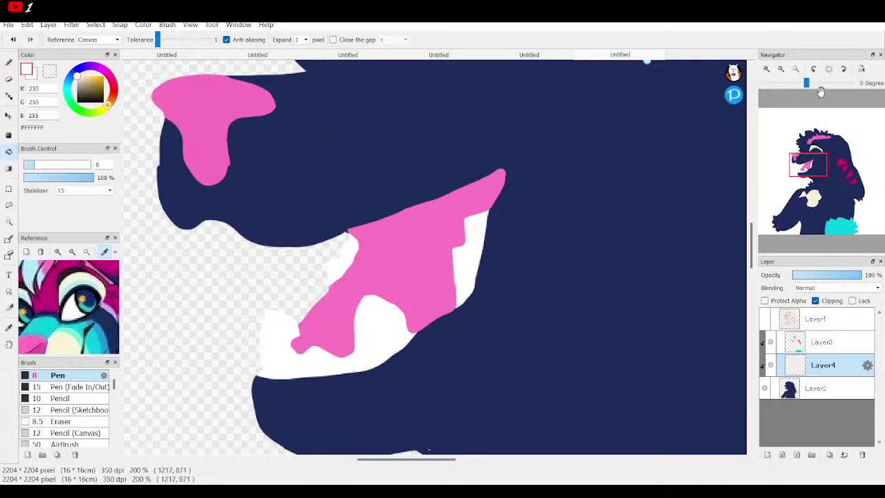
click(782, 70)
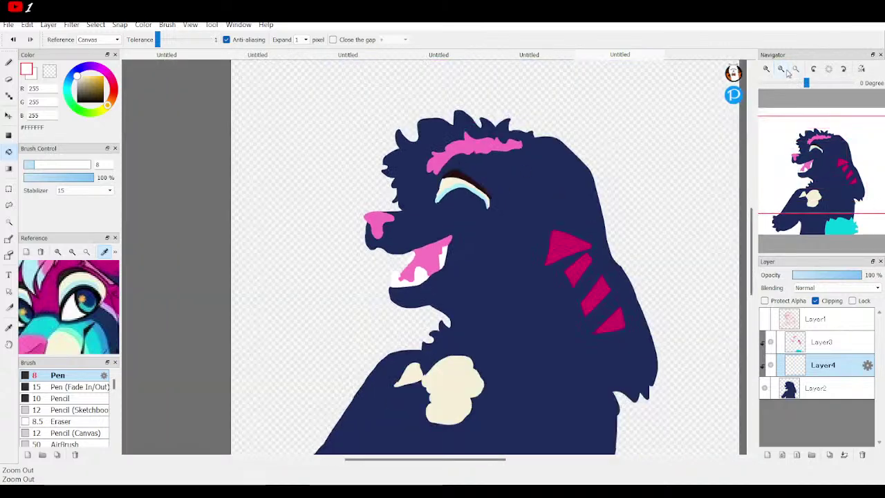
click(787, 72)
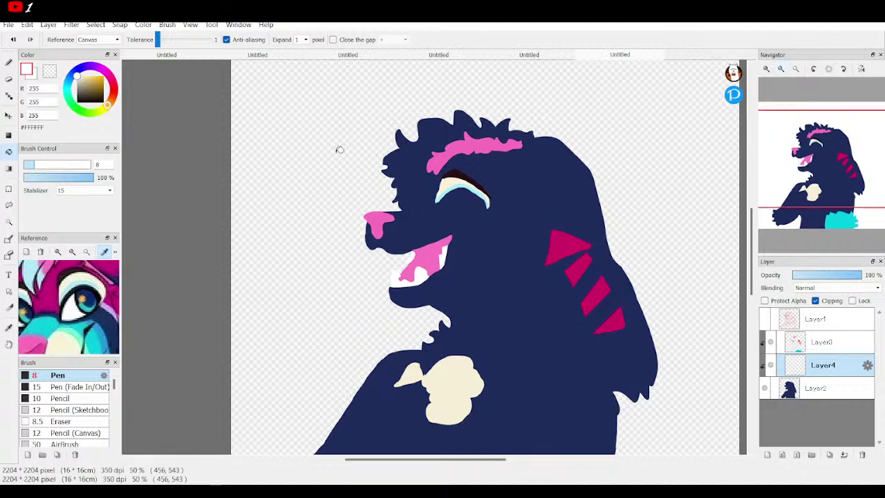
Step: Check the ear marking against the sketch, sample white from the rocket stripes in the reference image, and hide the sketch again
click(763, 320)
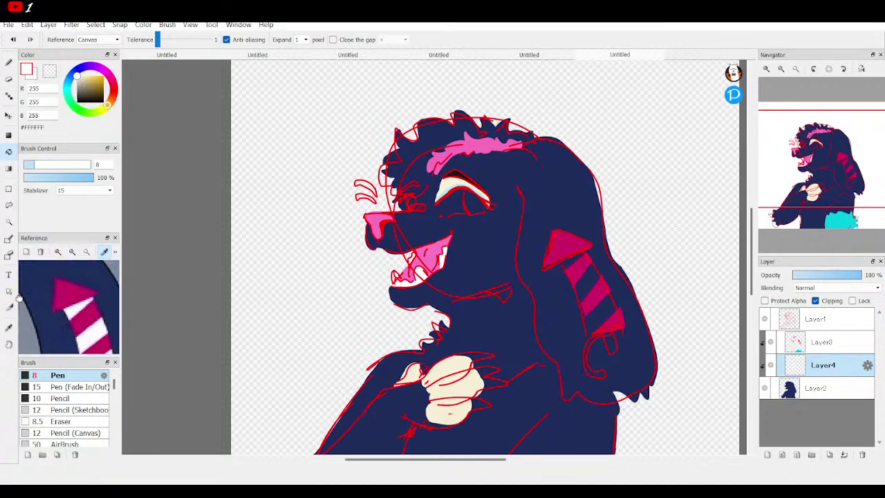
click(84, 319)
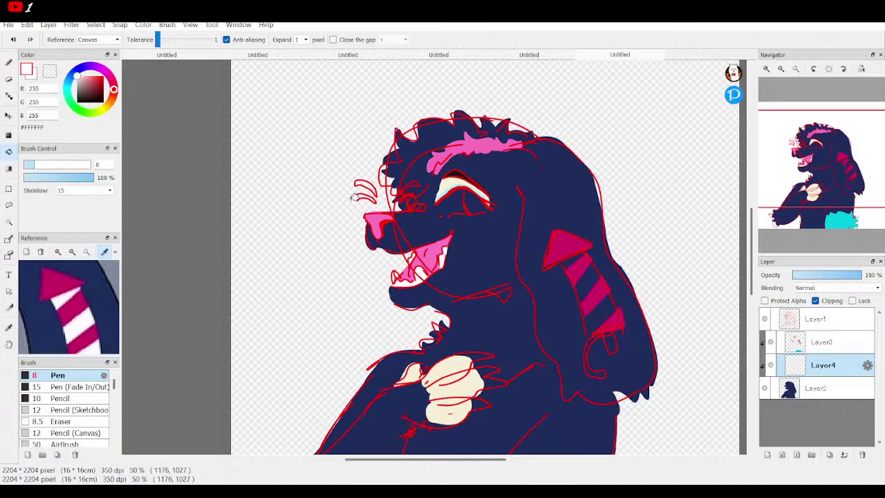
key(b)
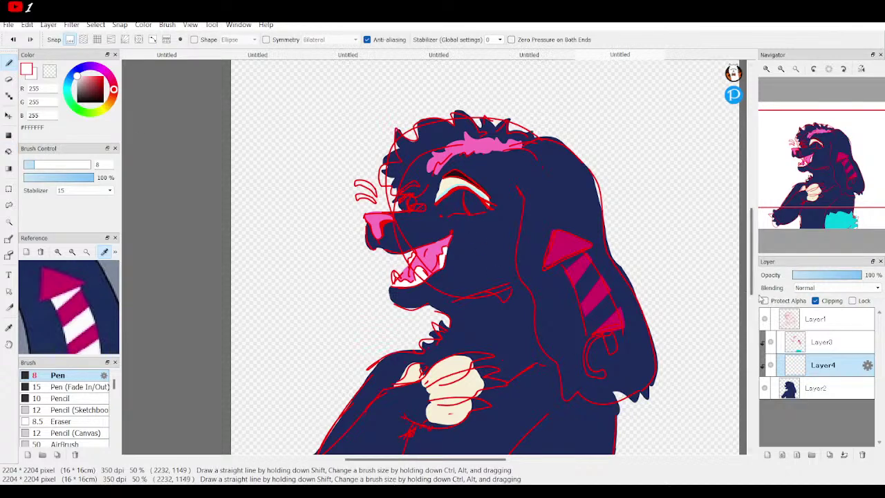
click(763, 319)
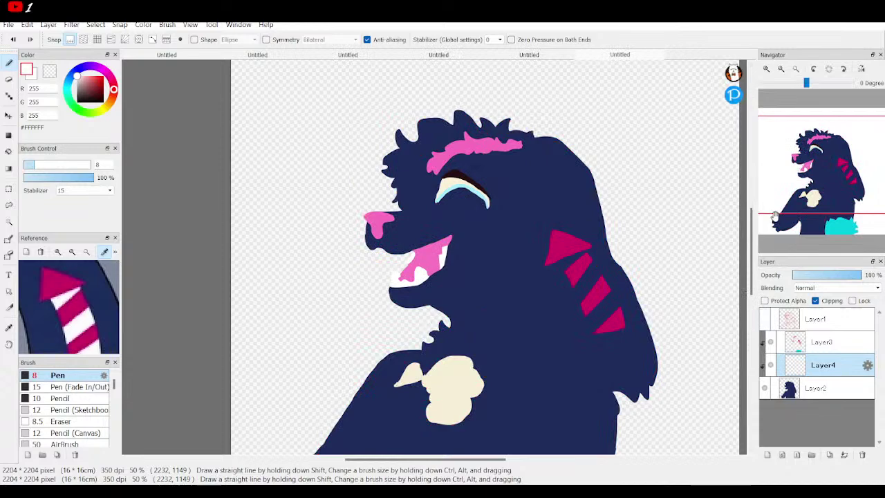
Step: Draw white edge lines bridging the gaps between the magenta arrow tip and stripes on both sides of the ear's rocket marking
click(766, 69)
click(766, 69)
scroll(354, 143, right, 10)
scroll(354, 144, down, 2)
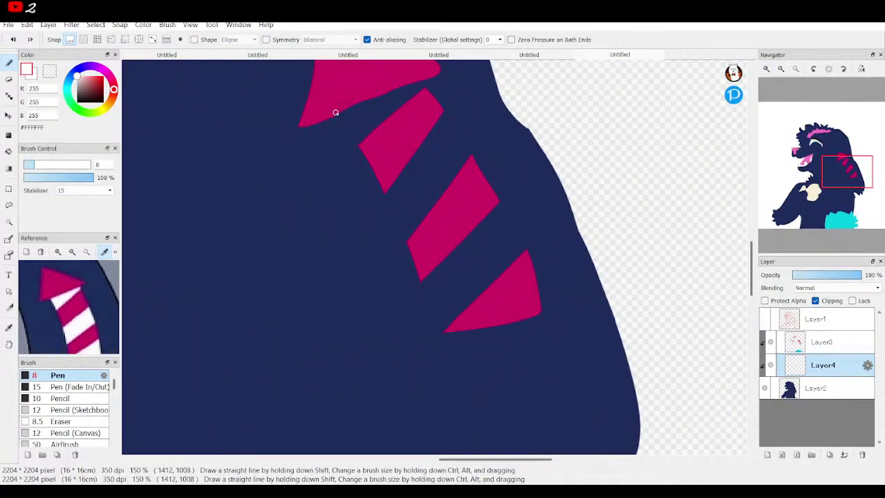
drag(337, 114, 370, 160)
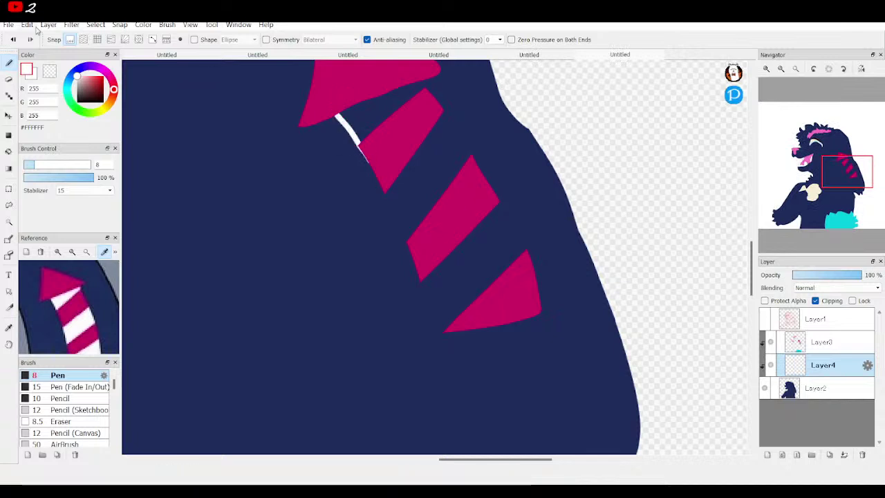
click(12, 39)
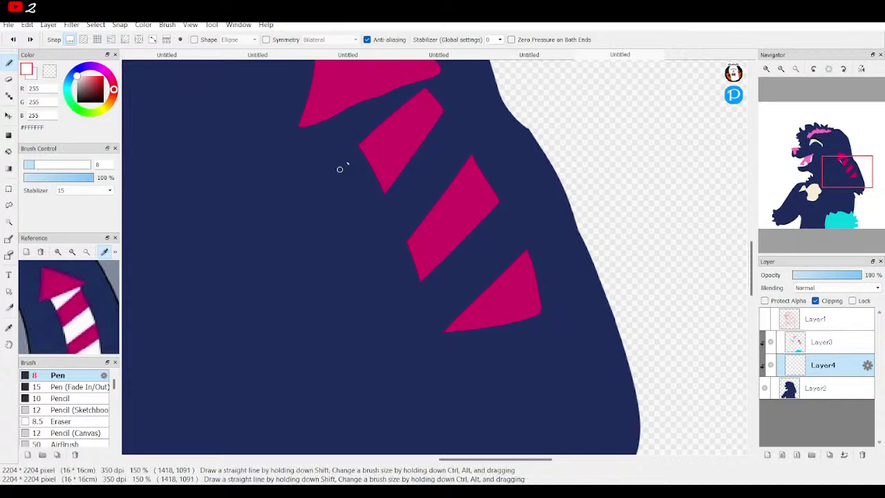
drag(361, 146, 337, 112)
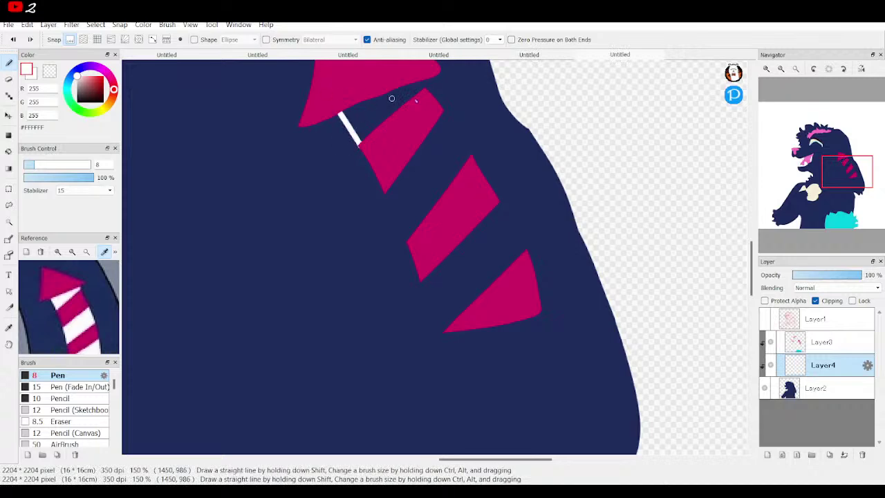
drag(424, 90, 390, 62)
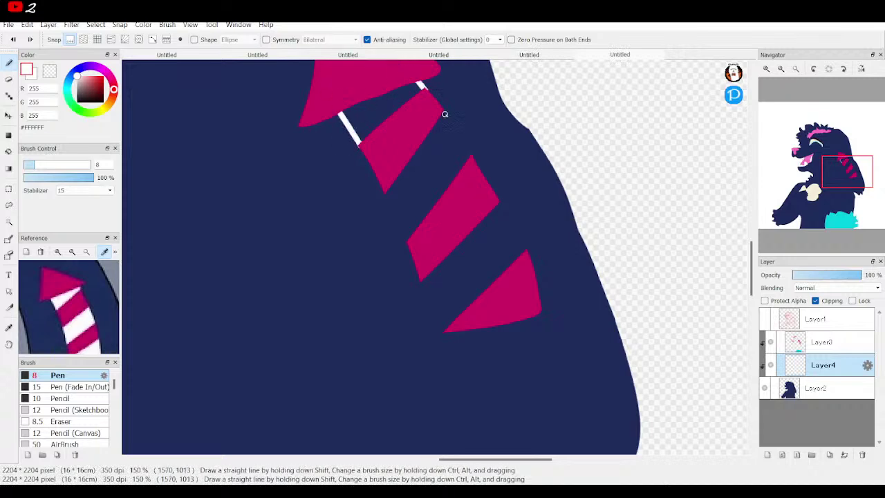
mouse_move(438, 111)
mouse_down()
mouse_move(470, 170)
mouse_move(453, 132)
mouse_move(427, 109)
mouse_up()
mouse_move(385, 191)
mouse_down()
mouse_move(414, 251)
mouse_move(384, 178)
mouse_up()
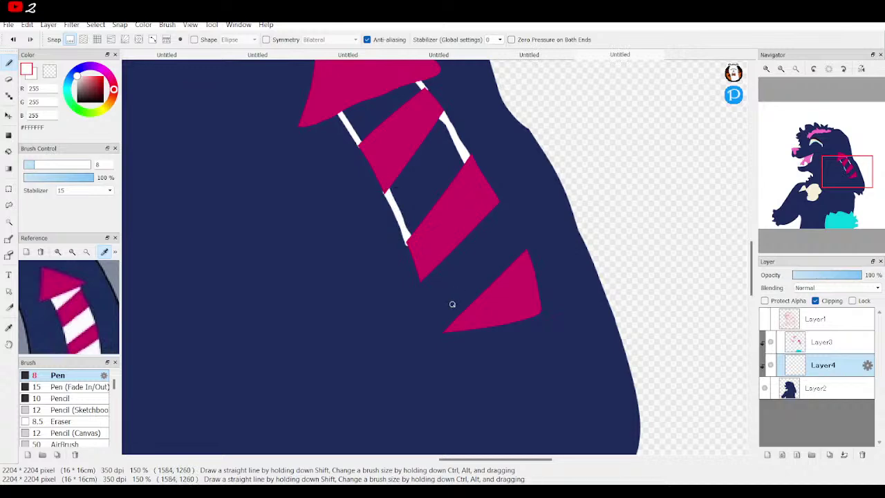
mouse_move(423, 281)
mouse_down()
mouse_move(445, 329)
mouse_move(420, 268)
mouse_up()
drag(524, 251, 488, 194)
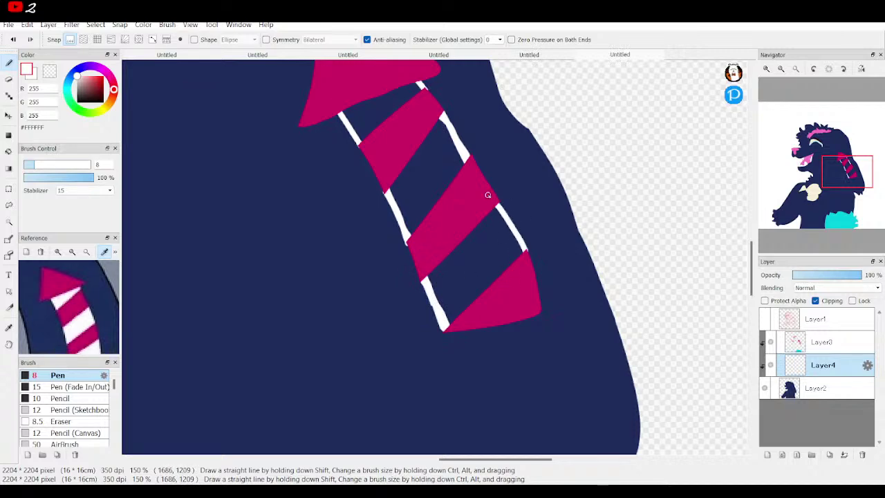
Step: Bucket-fill the three gaps between the magenta stripes of the rocket marking with white
click(9, 152)
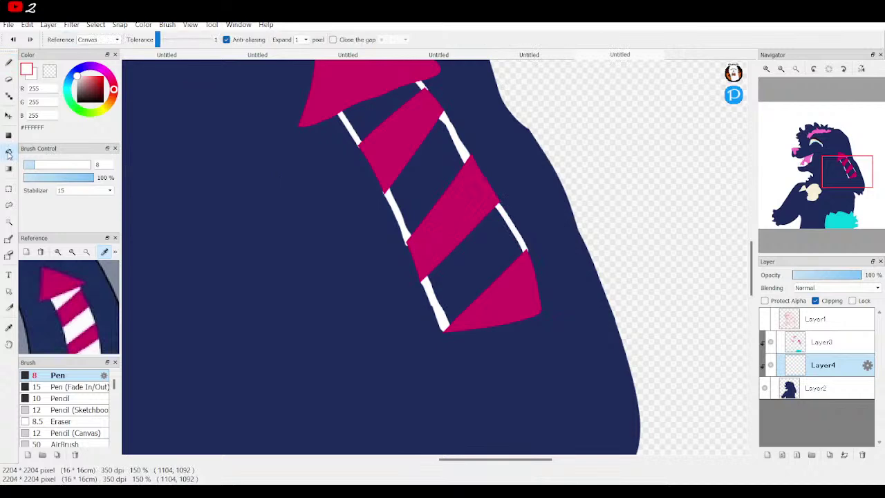
click(472, 263)
click(417, 164)
click(390, 109)
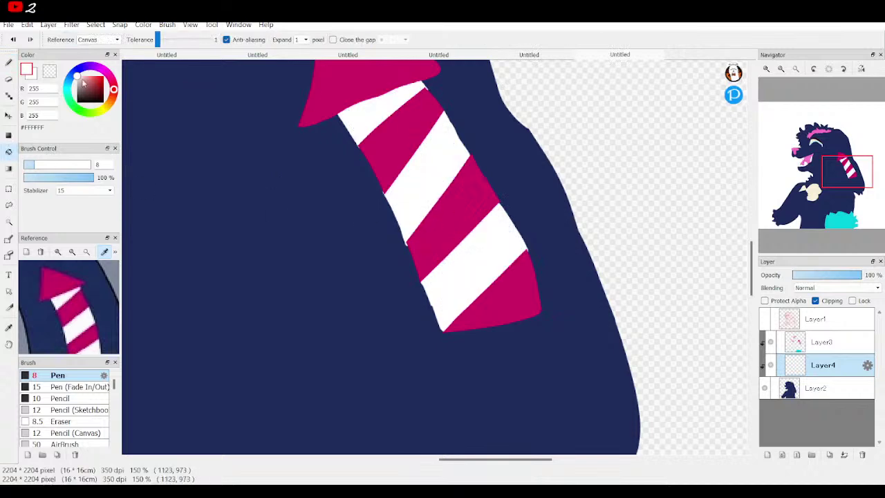
Step: Draw a curled white fuse with the Pen below the base of the ear's rocket marking and compare it with the sketch
click(8, 62)
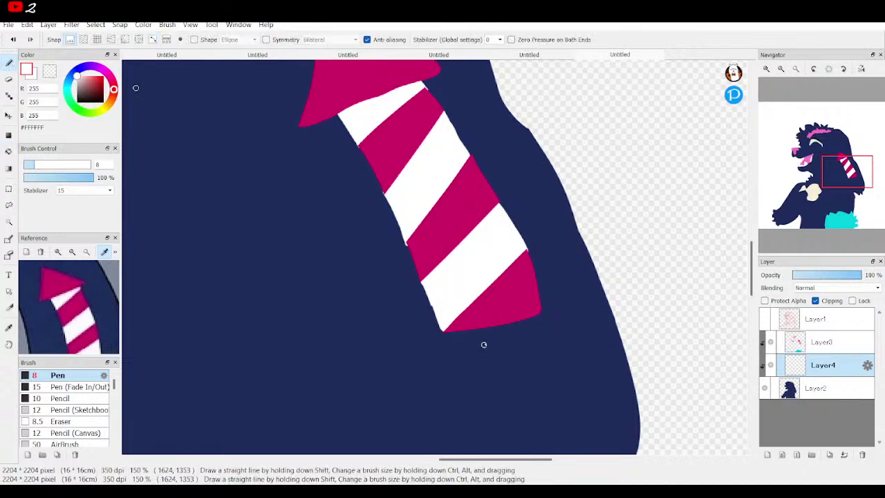
mouse_move(496, 322)
mouse_down()
mouse_move(495, 348)
mouse_move(471, 346)
mouse_move(450, 359)
mouse_move(460, 382)
mouse_move(477, 375)
mouse_move(478, 388)
mouse_move(454, 380)
mouse_move(457, 350)
mouse_move(491, 324)
mouse_up()
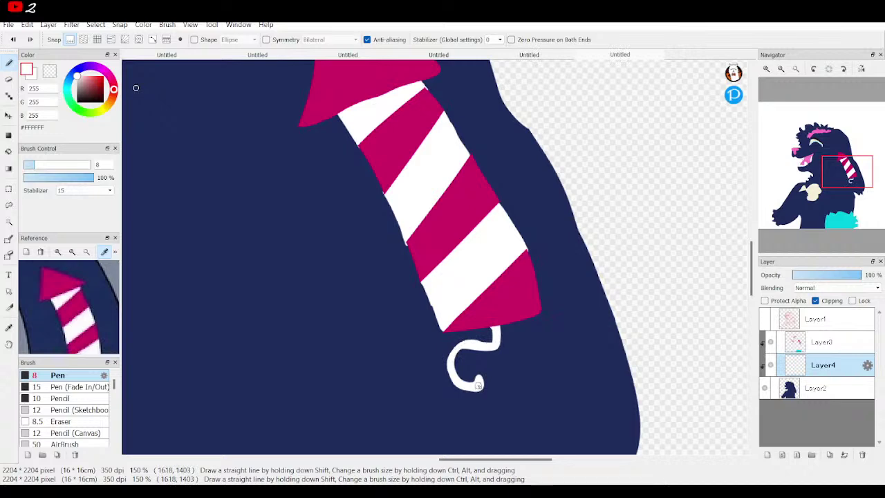
mouse_move(784, 113)
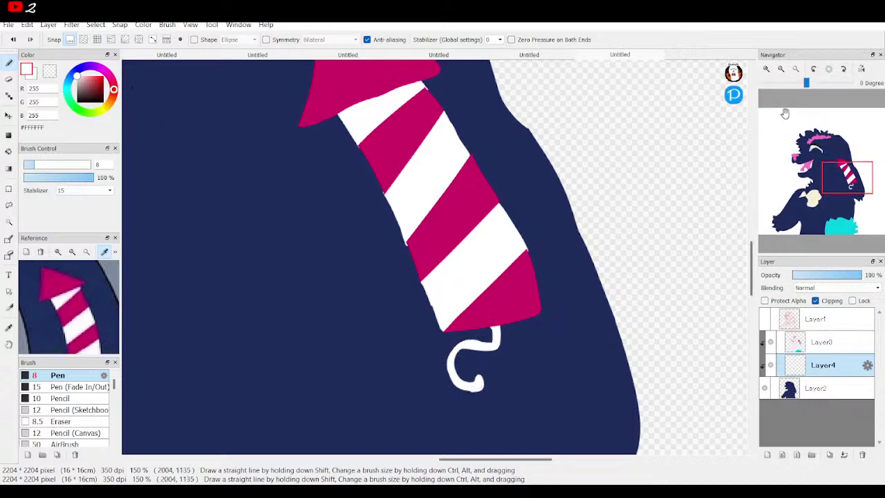
click(780, 68)
click(780, 68)
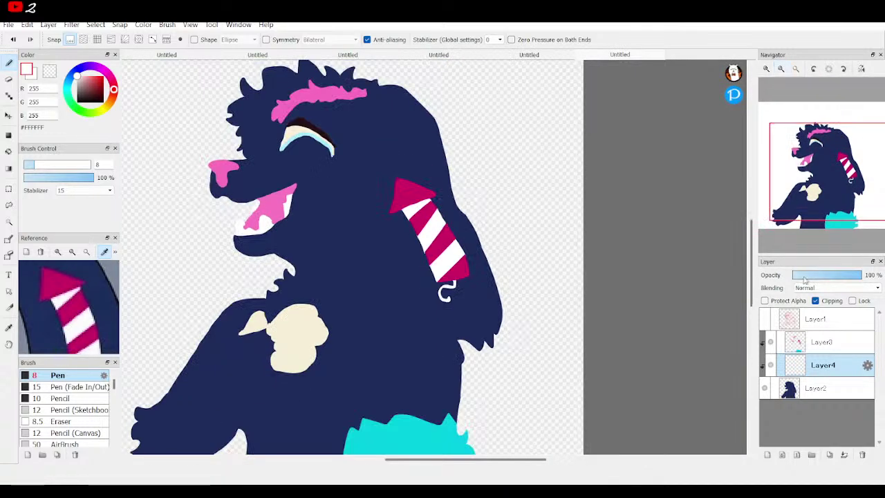
click(764, 319)
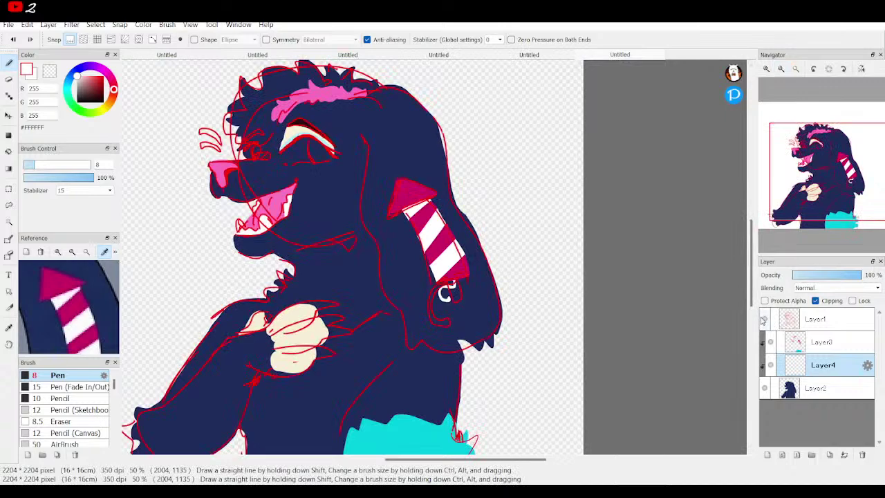
click(764, 319)
Step: Sample light blue (#A9E7F4) from the reference hair and outline the hair's lower front edge from the pink streak to the forehead, following the sketch
mouse_move(822, 176)
mouse_down()
mouse_move(810, 185)
mouse_move(808, 173)
mouse_up()
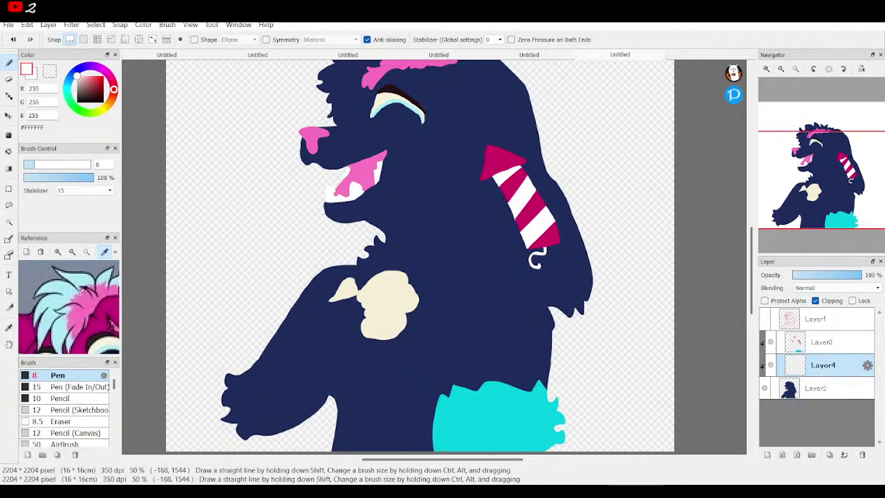
click(61, 295)
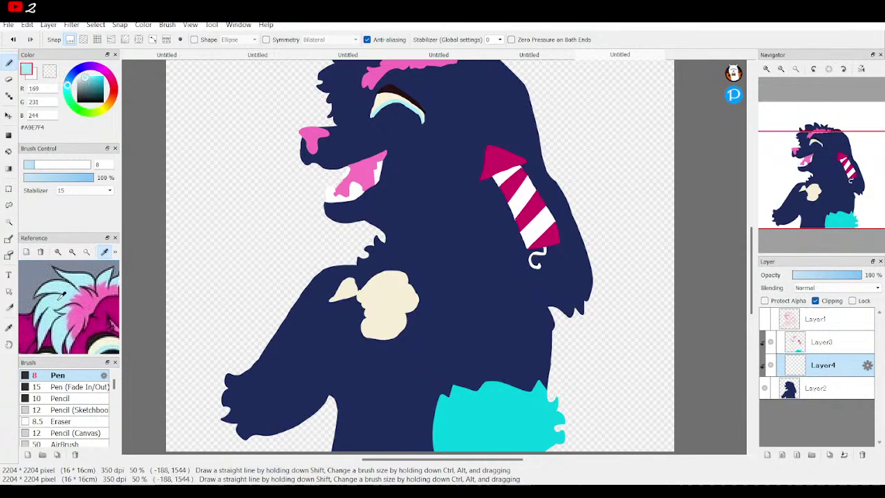
click(766, 71)
click(765, 71)
drag(781, 91, 812, 149)
click(763, 318)
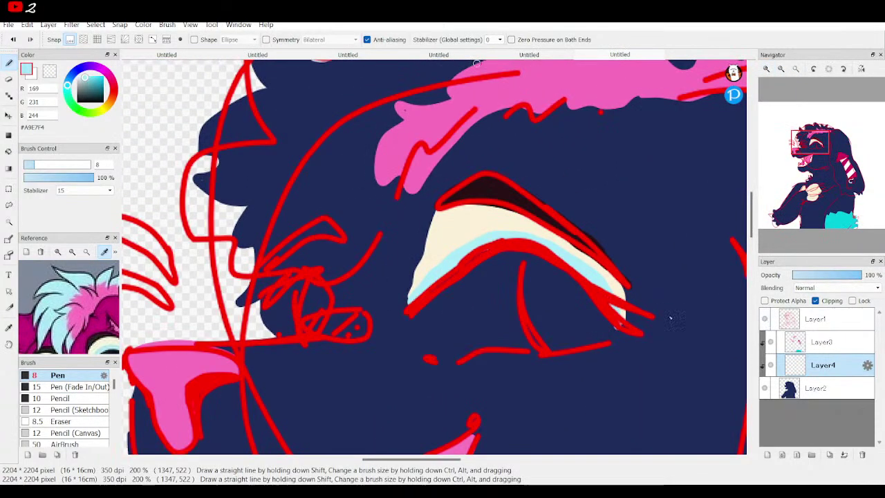
mouse_move(410, 193)
mouse_down()
mouse_move(383, 255)
mouse_move(354, 275)
mouse_move(319, 282)
mouse_up()
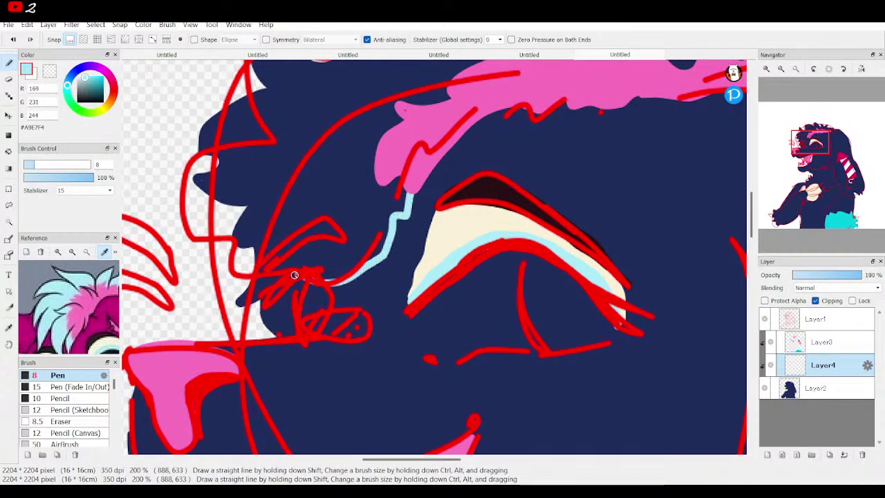
Step: Hide the sketch, close the hair outline at the back end of the pink streak, and bucket-fill the hair with light blue
click(764, 319)
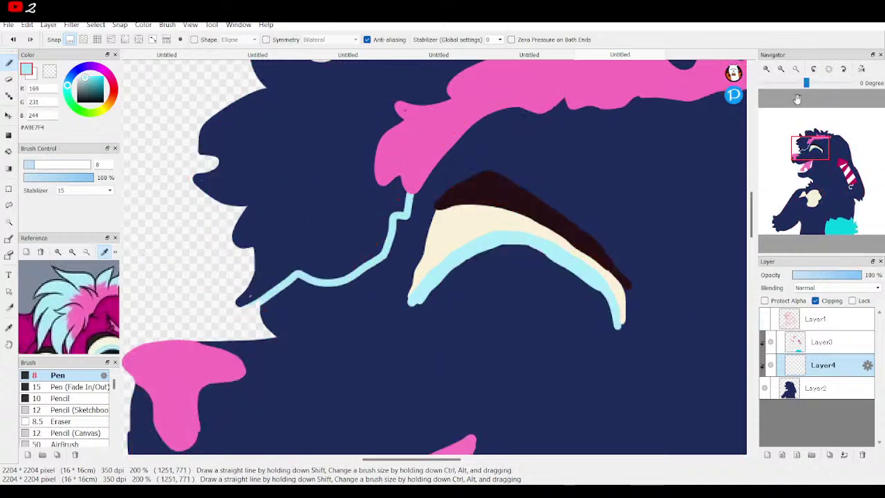
click(780, 69)
click(780, 69)
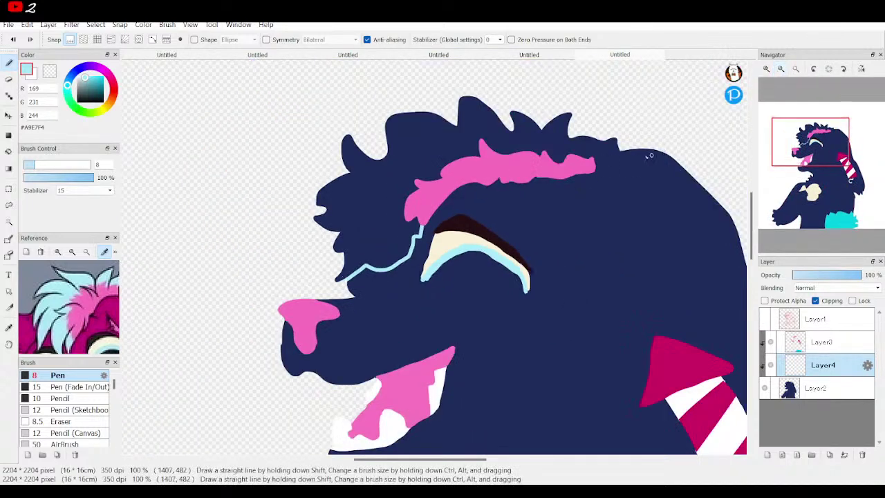
drag(619, 147, 592, 172)
click(9, 151)
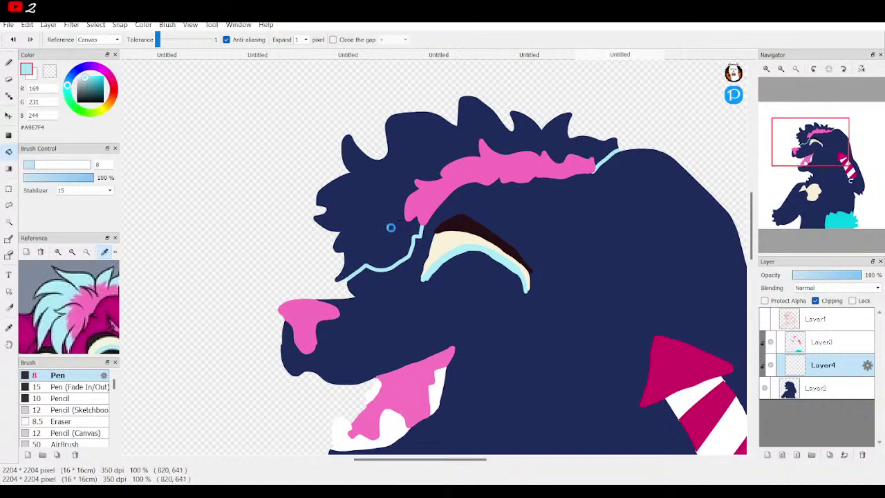
click(395, 222)
Step: Check the head against the sketch, keep the sketch shown, and sample mint green (#77EFD3) from the neck fur in the reference image
drag(812, 147, 820, 212)
click(764, 320)
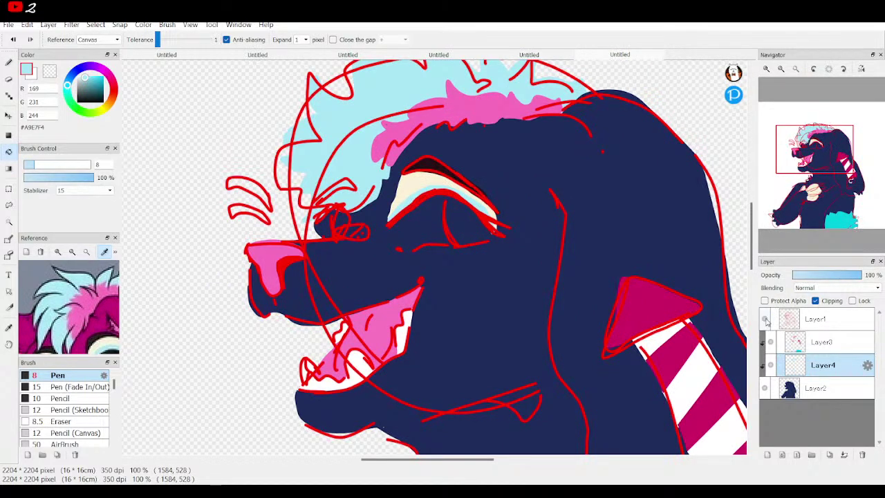
click(764, 319)
click(764, 319)
mouse_move(93, 291)
mouse_down()
mouse_move(86, 222)
mouse_move(61, 149)
mouse_move(94, 82)
mouse_move(89, 226)
mouse_move(72, 137)
mouse_up()
click(76, 302)
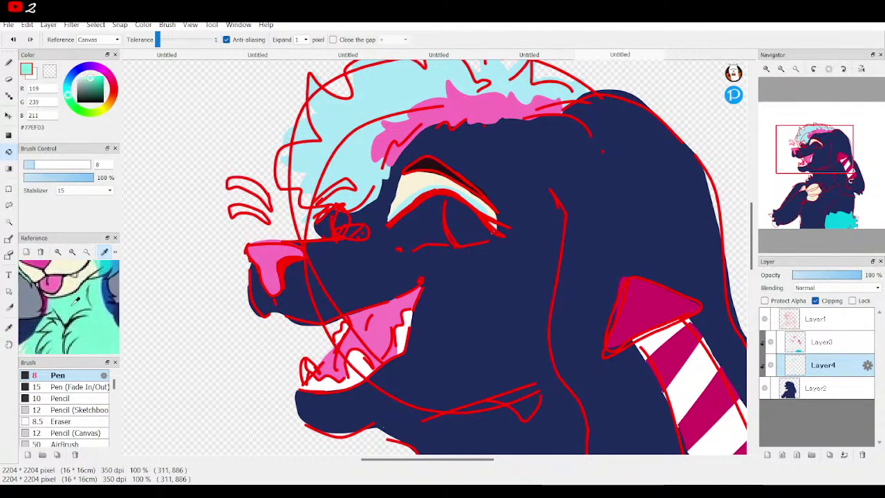
Step: Outline the neck and chest patch in mint with the Pen along the jaw, down the neck, and in jagged fur points up to the paw
key(n)
drag(555, 401, 477, 138)
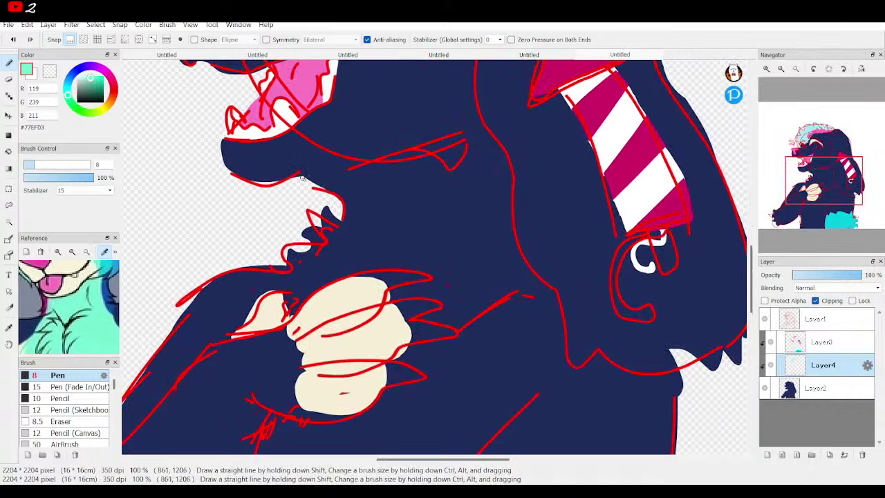
mouse_move(301, 179)
mouse_down()
mouse_move(473, 136)
mouse_move(496, 278)
mouse_move(487, 284)
mouse_move(505, 285)
mouse_move(501, 291)
mouse_up()
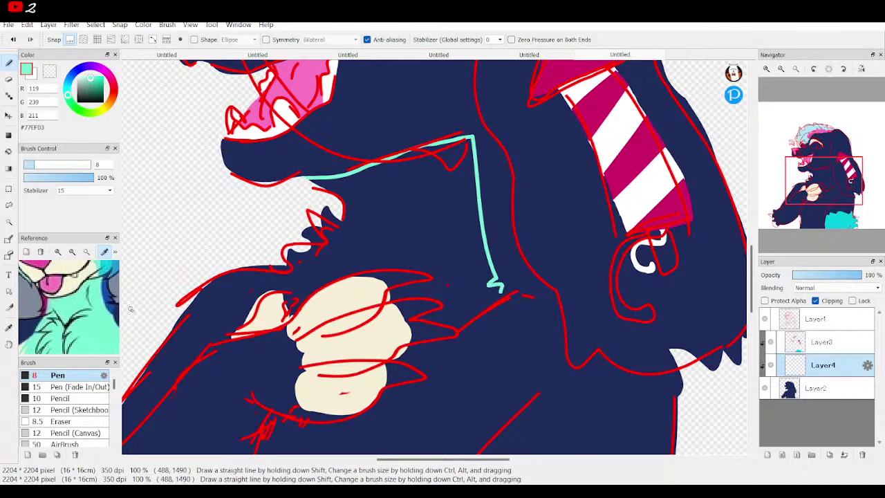
scroll(81, 302, up, 3)
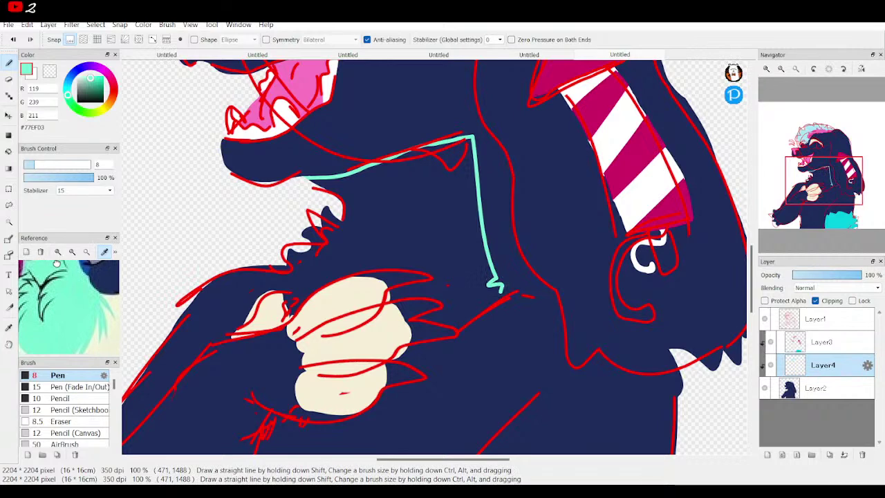
click(795, 69)
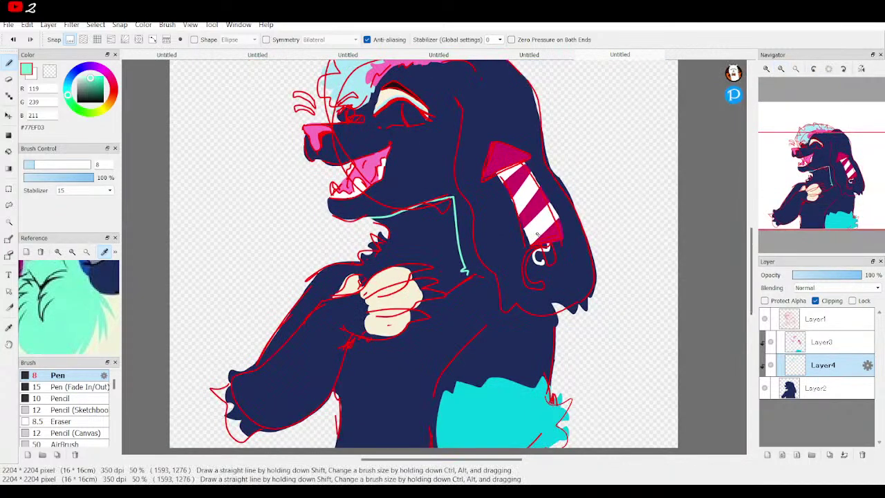
drag(468, 275, 485, 303)
drag(114, 301, 122, 264)
scroll(114, 297, up, 3)
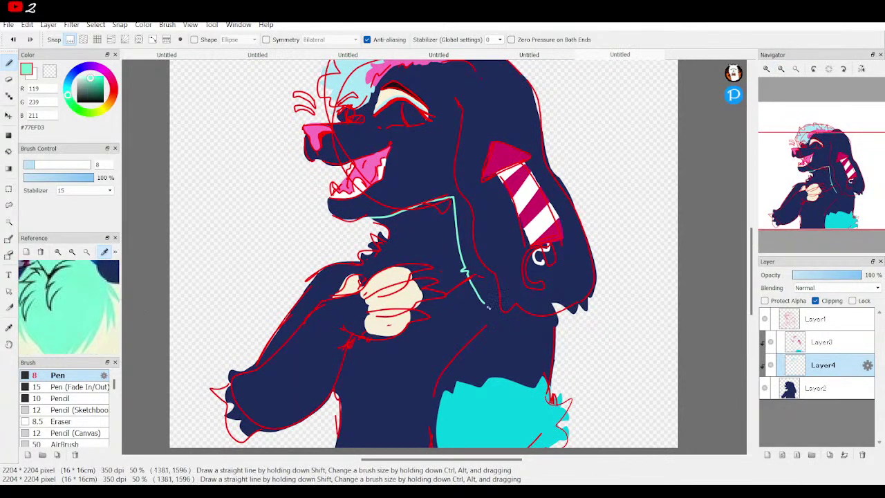
mouse_move(468, 315)
mouse_down()
mouse_move(437, 366)
mouse_move(426, 347)
mouse_move(385, 382)
mouse_move(368, 337)
mouse_up()
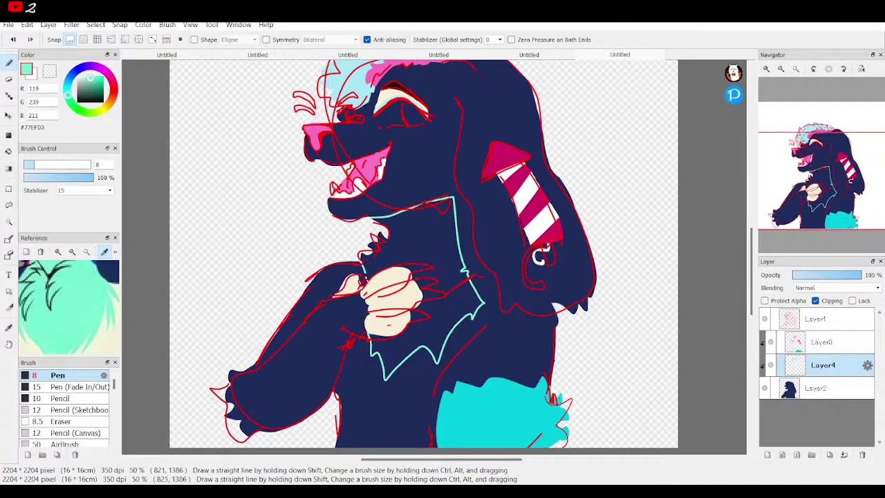
Step: Hide the sketch, bucket-fill the neck and chest outline with mint, and touch up its edge under the jaw with the Pen
click(764, 318)
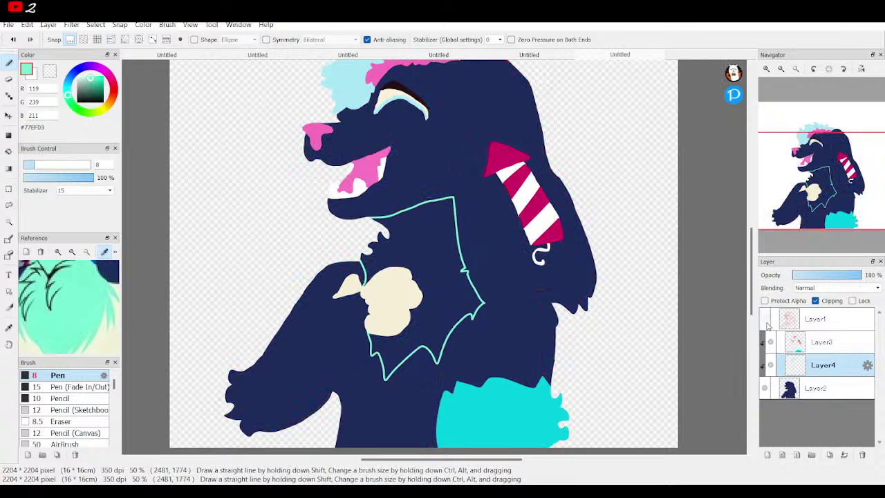
key(f)
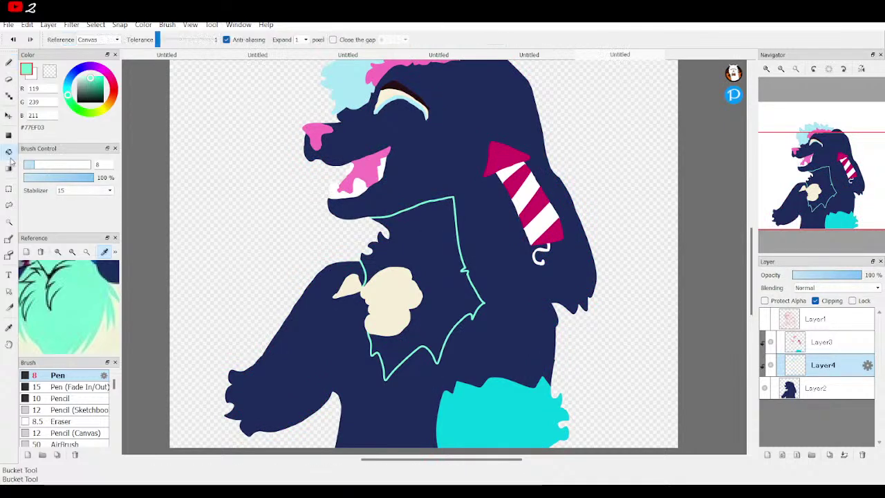
click(434, 242)
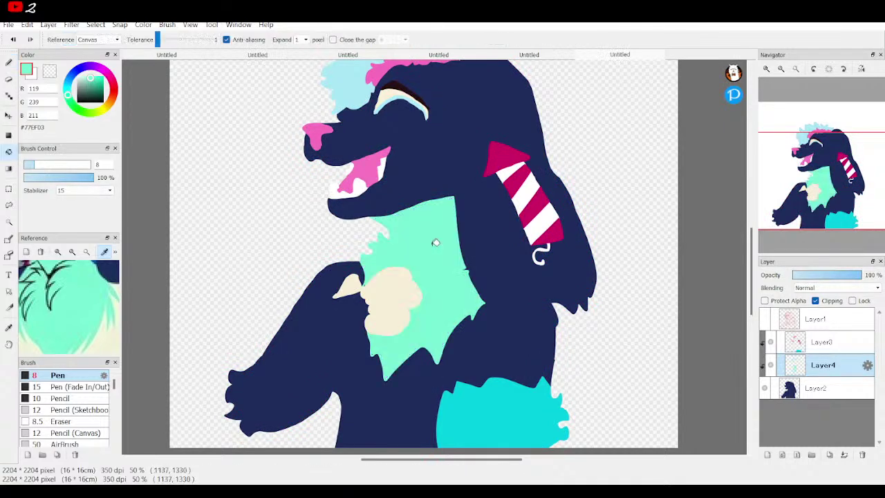
scroll(483, 311, up, 3)
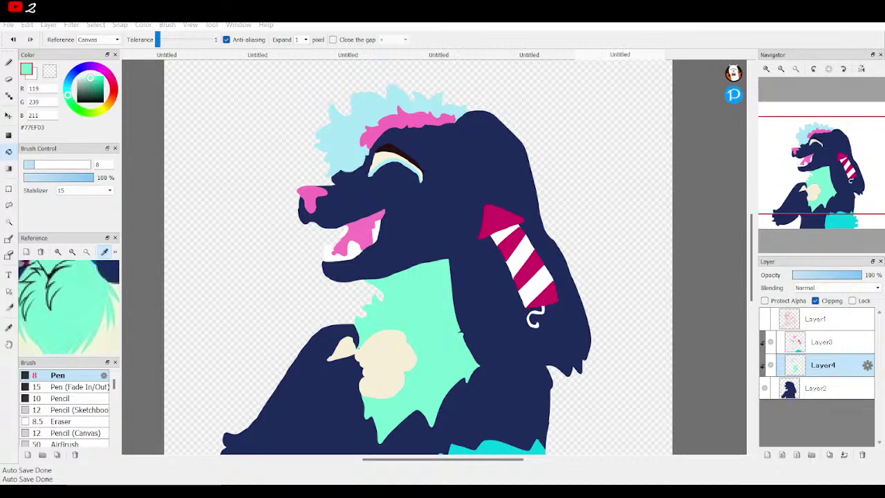
click(592, 293)
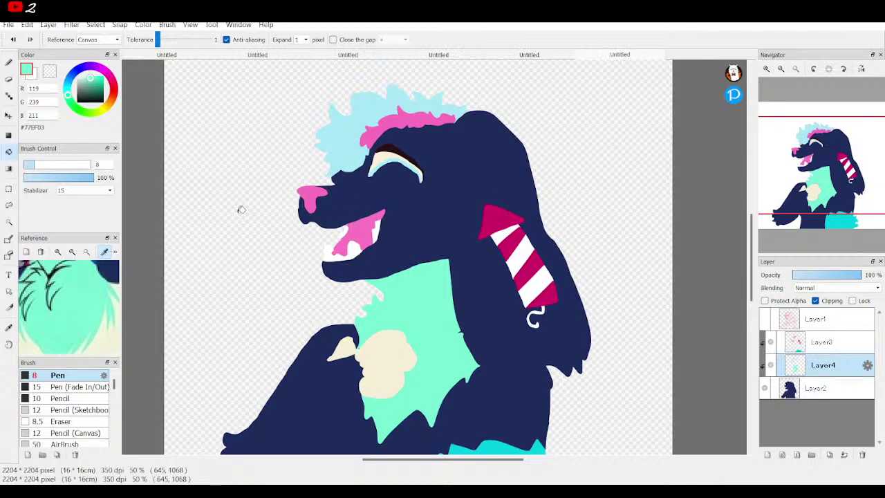
click(9, 63)
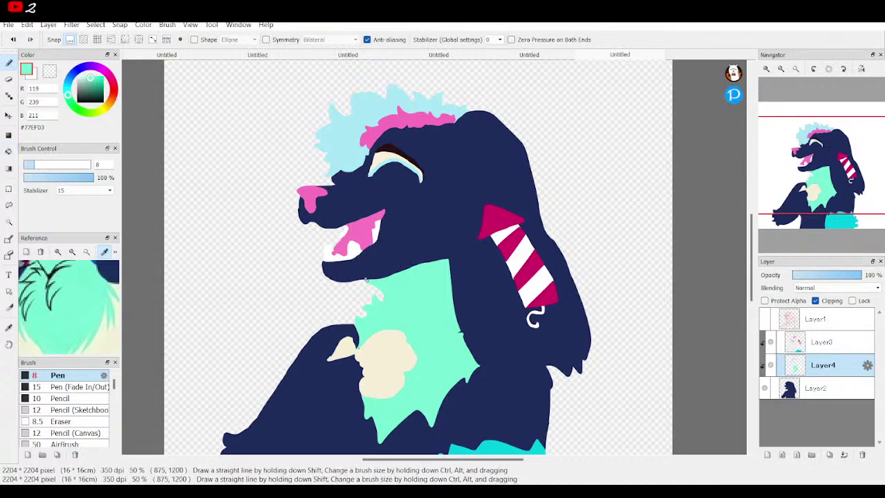
drag(365, 280, 421, 272)
Step: Sample darker pink (#EE4CA2) from the reference nose and paint the nostril edges on both sides of the nose following the sketch, then hide the sketch
mouse_move(70, 286)
mouse_down()
mouse_move(86, 354)
mouse_move(121, 373)
mouse_move(98, 383)
mouse_move(105, 392)
mouse_move(113, 342)
mouse_move(122, 426)
mouse_move(120, 407)
mouse_up()
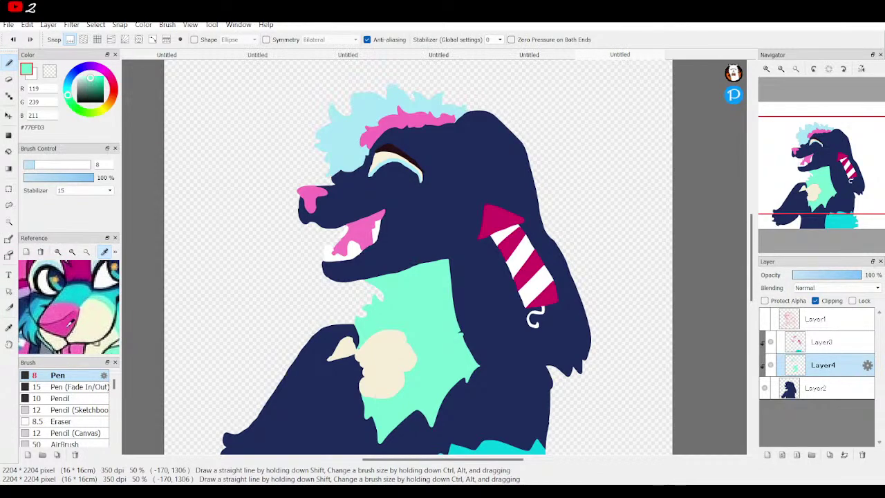
click(69, 324)
click(764, 319)
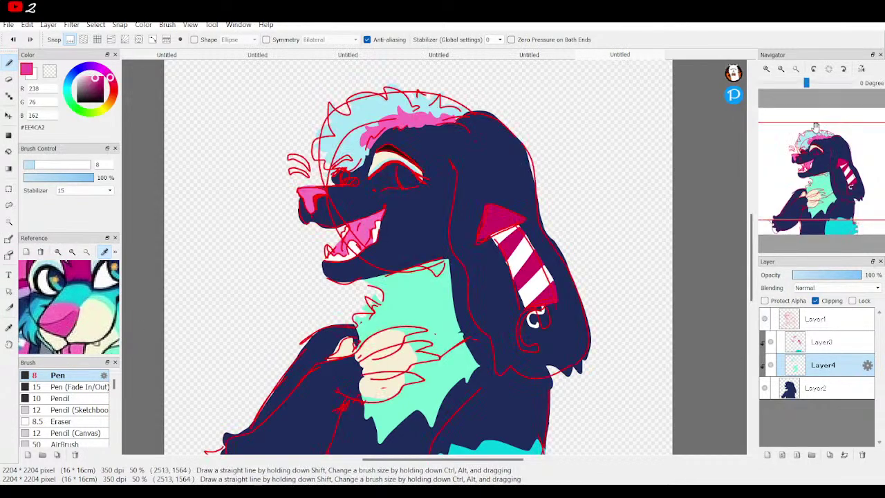
scroll(815, 166, up, 5)
drag(829, 166, 806, 151)
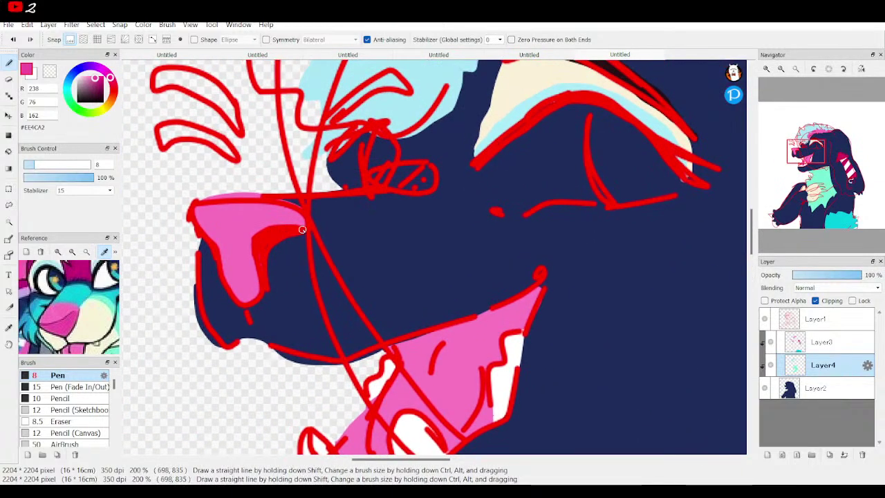
drag(274, 235, 263, 288)
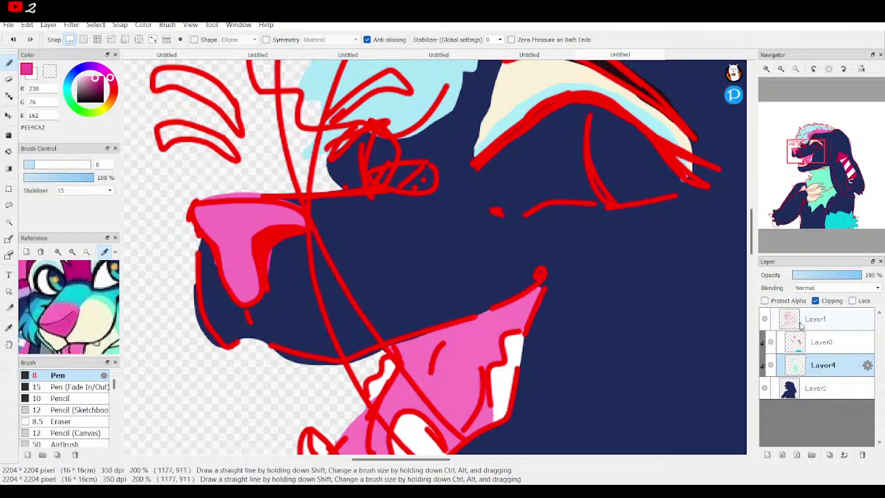
click(763, 318)
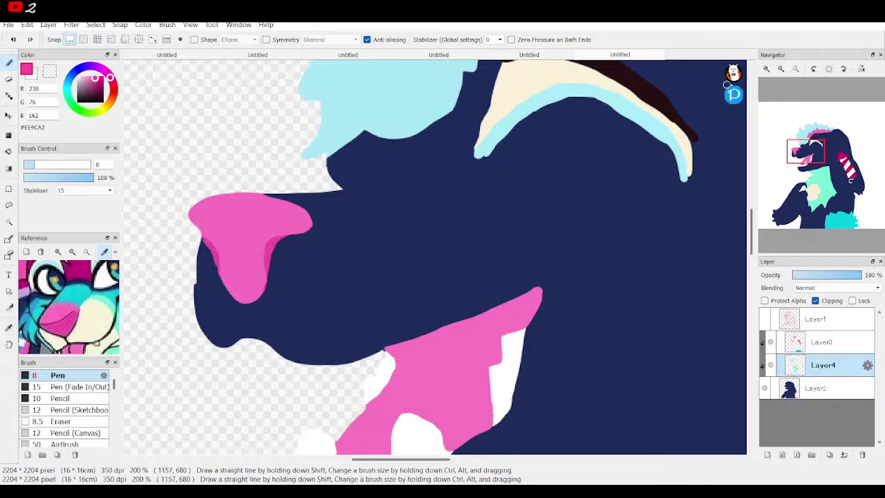
Step: Show the sketch, add a new clipping layer above the mint chest layer, and sample cyan (#3CC5E7) from the reference paw
click(780, 68)
click(780, 68)
click(780, 68)
click(780, 68)
drag(822, 145, 829, 196)
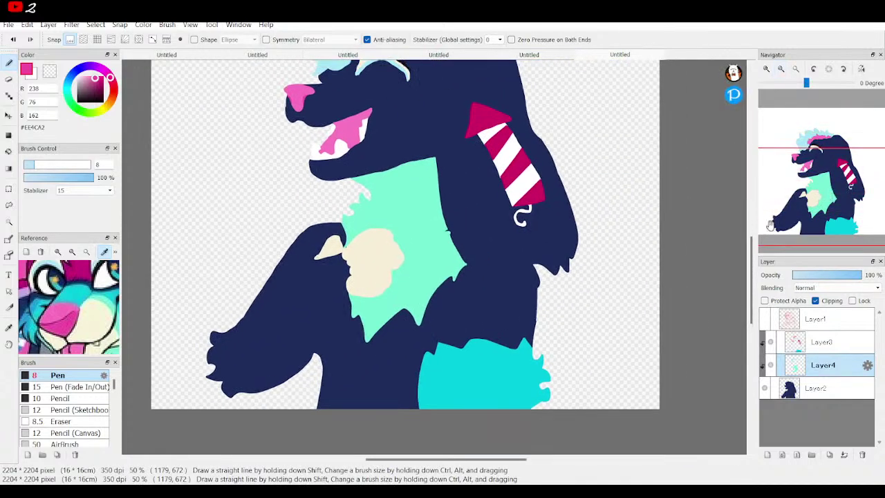
click(763, 320)
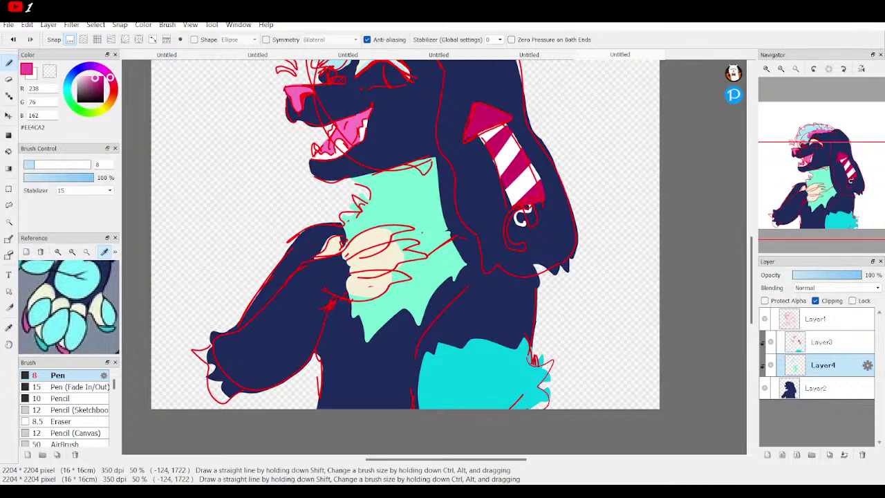
click(767, 454)
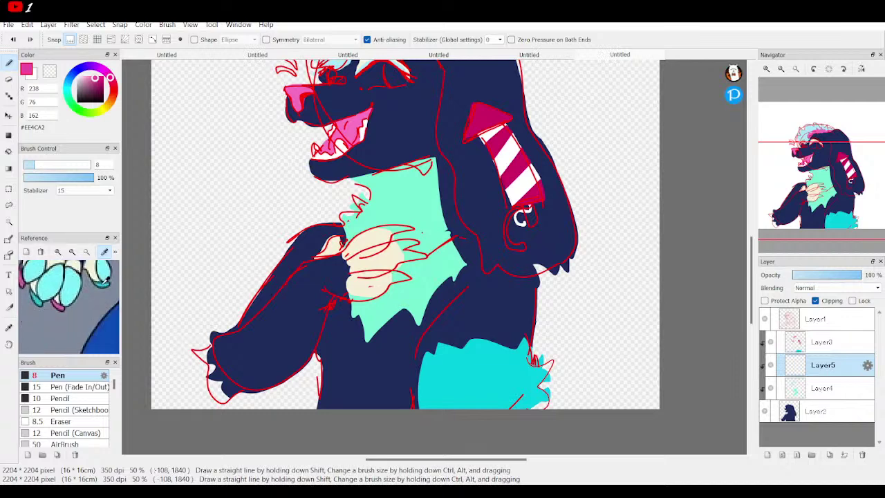
click(766, 69)
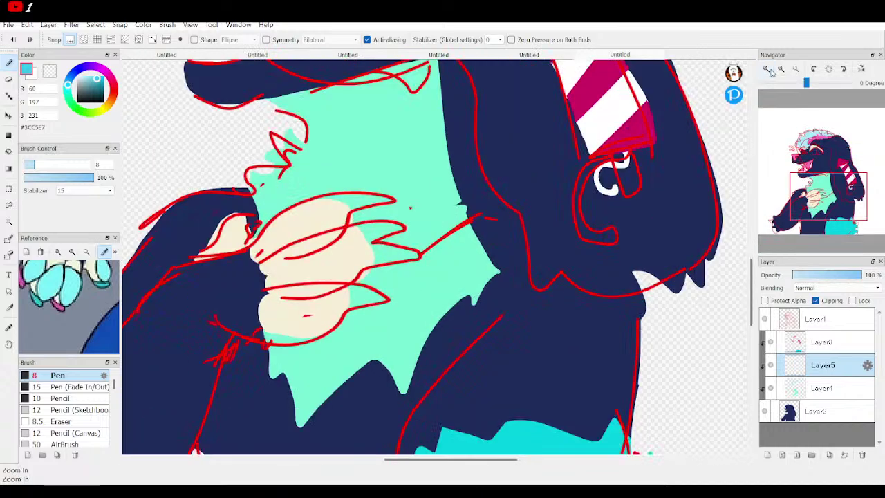
Step: Paint three cyan claws with the Pen on the raised paw's thumb, middle finger and lowest finger, hiding the sketch along the way
click(766, 69)
mouse_move(809, 186)
mouse_down()
mouse_move(817, 167)
mouse_move(808, 198)
mouse_move(810, 189)
mouse_up()
mouse_move(337, 209)
mouse_down()
mouse_move(361, 203)
mouse_move(379, 209)
mouse_move(343, 230)
mouse_move(354, 210)
mouse_up()
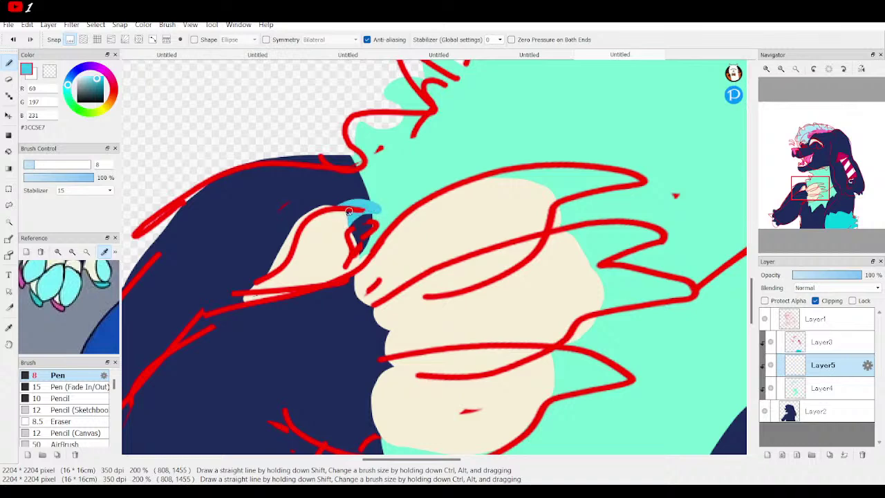
click(763, 318)
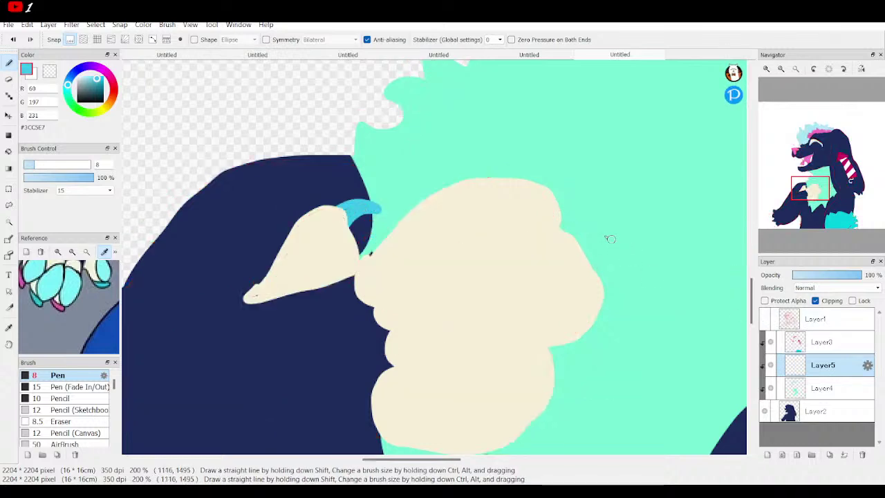
mouse_move(563, 237)
mouse_down()
mouse_move(613, 238)
mouse_move(571, 255)
mouse_move(596, 239)
mouse_move(572, 245)
mouse_up()
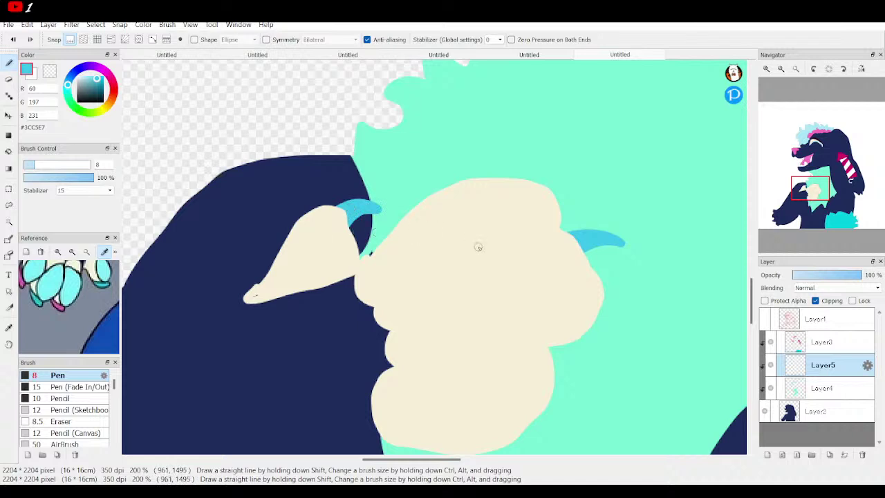
drag(811, 194, 822, 199)
mouse_move(343, 312)
mouse_down()
mouse_move(403, 327)
mouse_move(336, 334)
mouse_move(392, 330)
mouse_move(365, 319)
mouse_up()
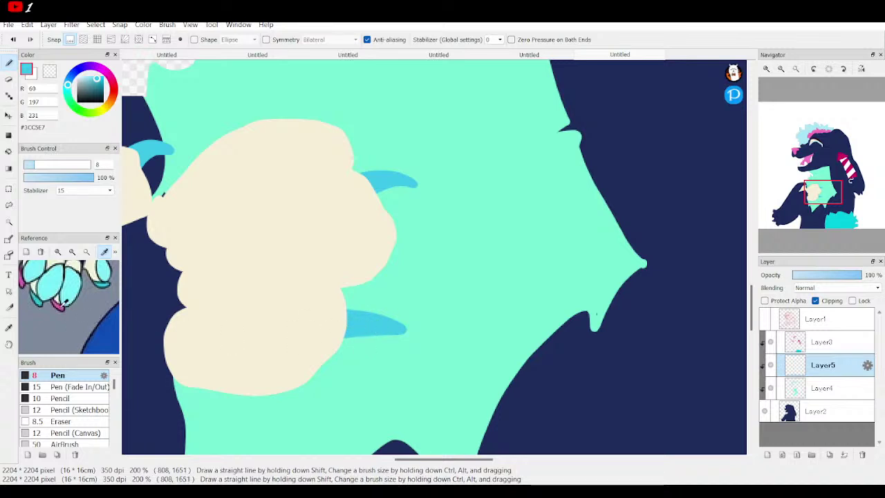
Step: Paint pink claws on the paw's upper and middle fingers with the Pen, using #D962A6 and #CF53A7 sampled from the reference claws
click(62, 304)
mouse_move(335, 129)
mouse_down()
mouse_move(388, 149)
mouse_move(332, 137)
mouse_move(383, 149)
mouse_move(339, 149)
mouse_move(387, 148)
mouse_up()
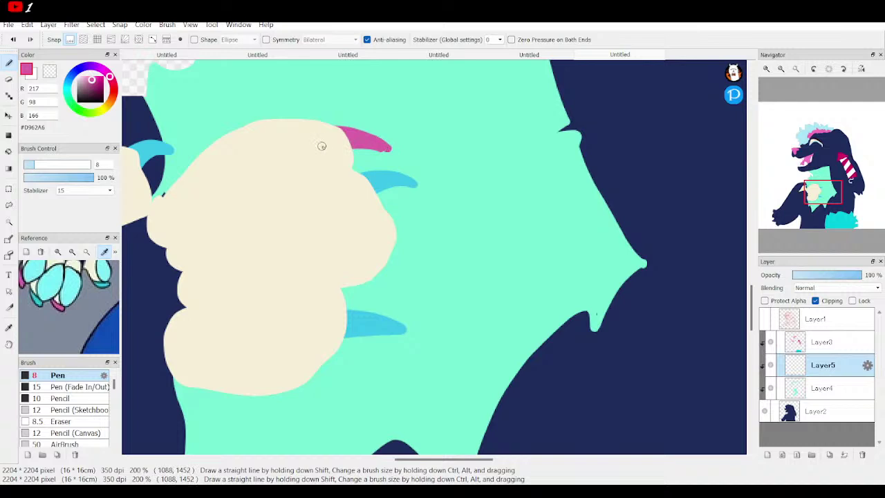
click(393, 223)
mouse_move(404, 221)
mouse_down()
mouse_move(437, 216)
mouse_move(389, 230)
mouse_up()
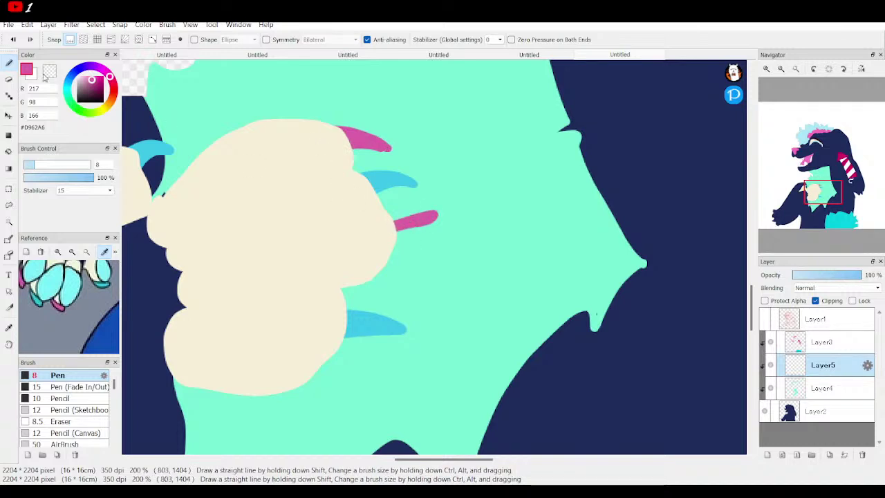
click(12, 40)
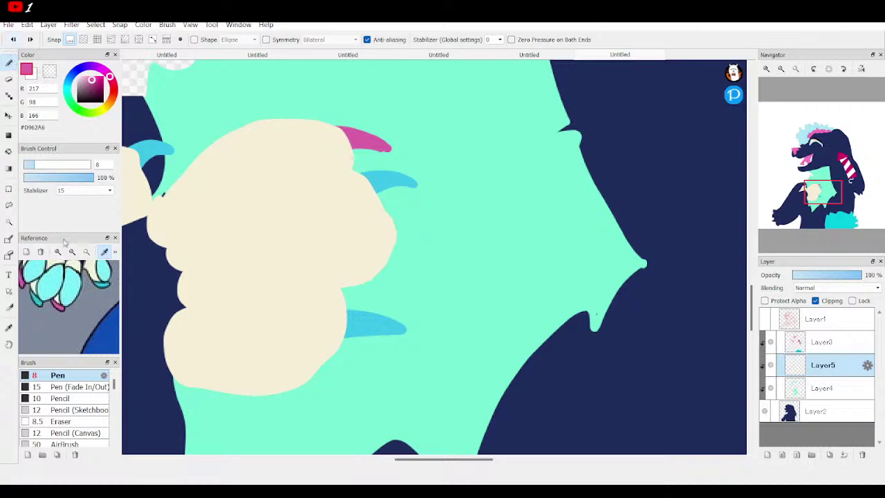
click(25, 276)
mouse_move(394, 224)
mouse_down()
mouse_move(428, 238)
mouse_move(375, 248)
mouse_move(423, 240)
mouse_move(389, 233)
mouse_move(419, 238)
mouse_up()
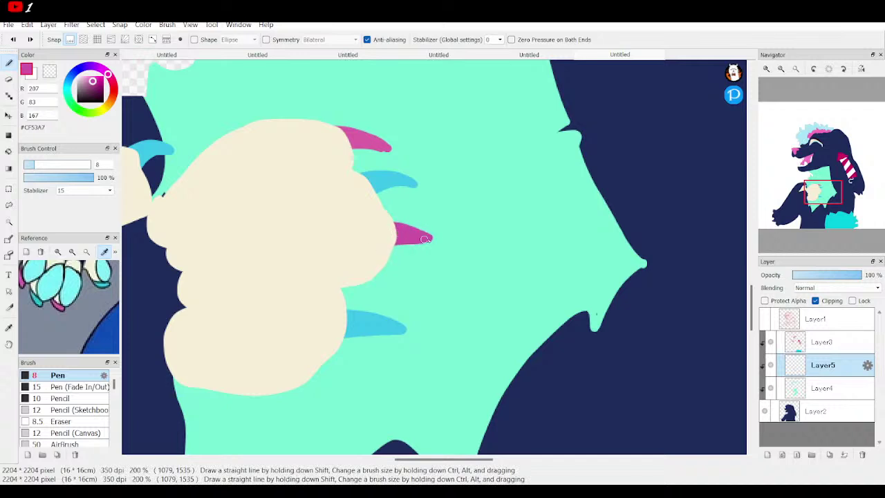
Step: Show the sketch, add a new clipping layer directly above the navy body layer, and sample turquoise (#04CAD7) from the reference arm
click(795, 69)
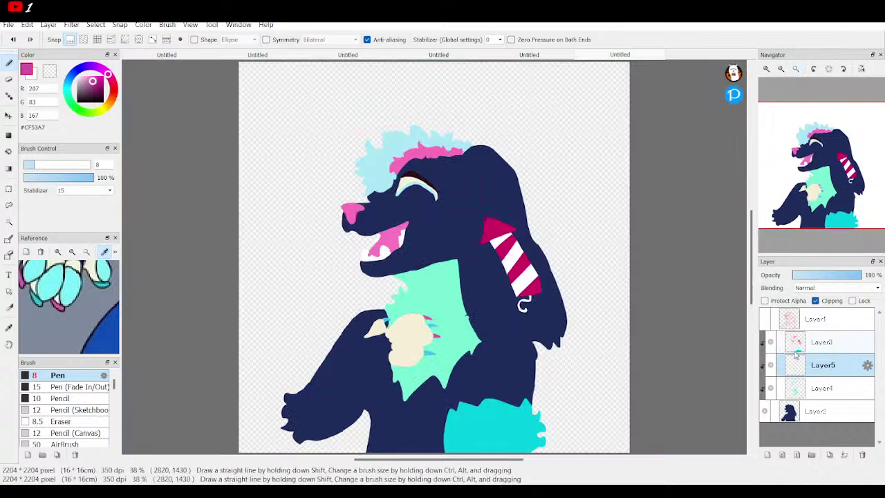
click(765, 319)
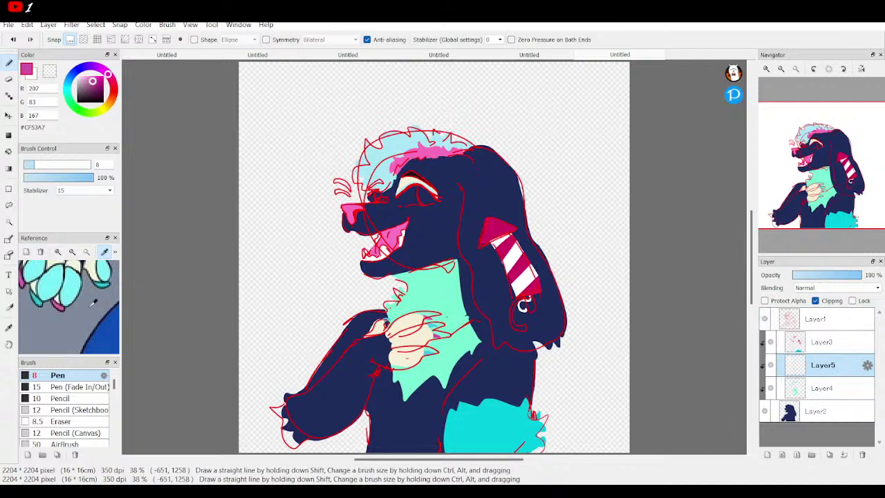
click(74, 253)
click(75, 254)
click(74, 254)
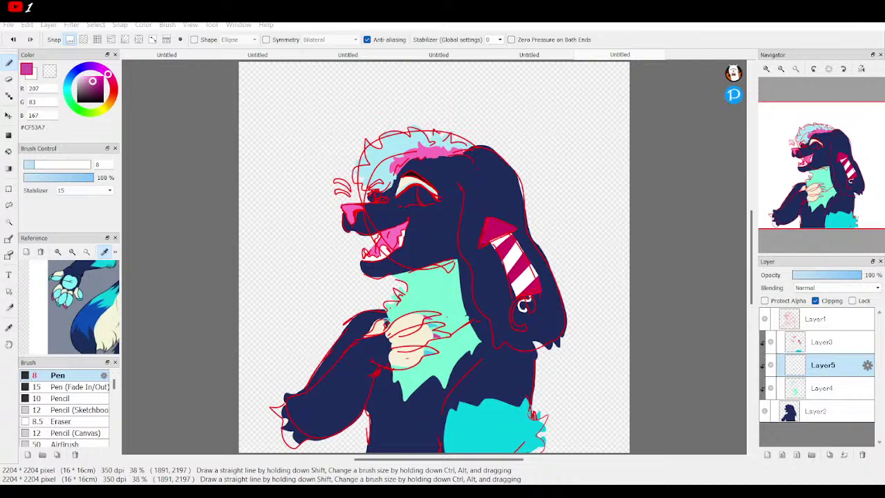
click(765, 69)
click(766, 69)
scroll(434, 257, down, 5)
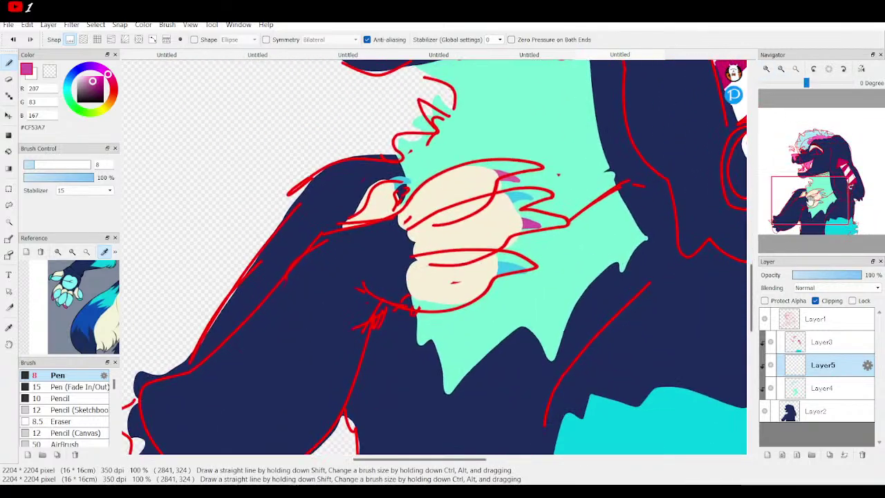
drag(109, 270, 69, 329)
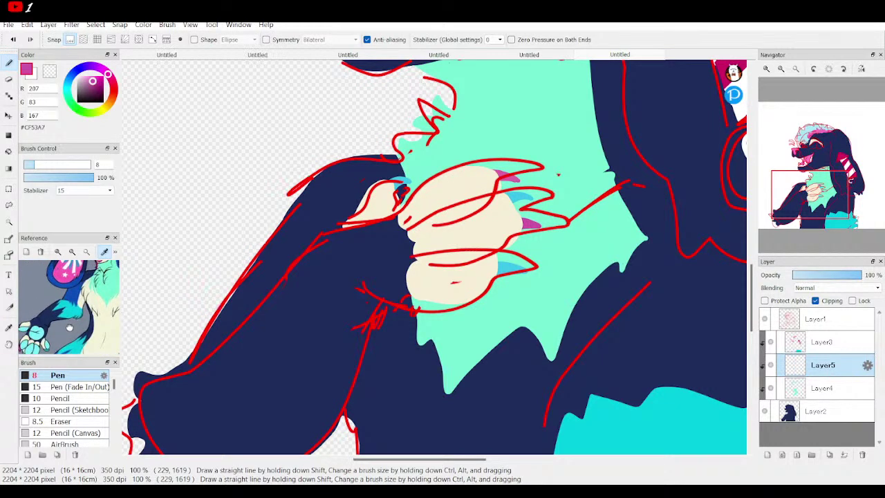
click(819, 413)
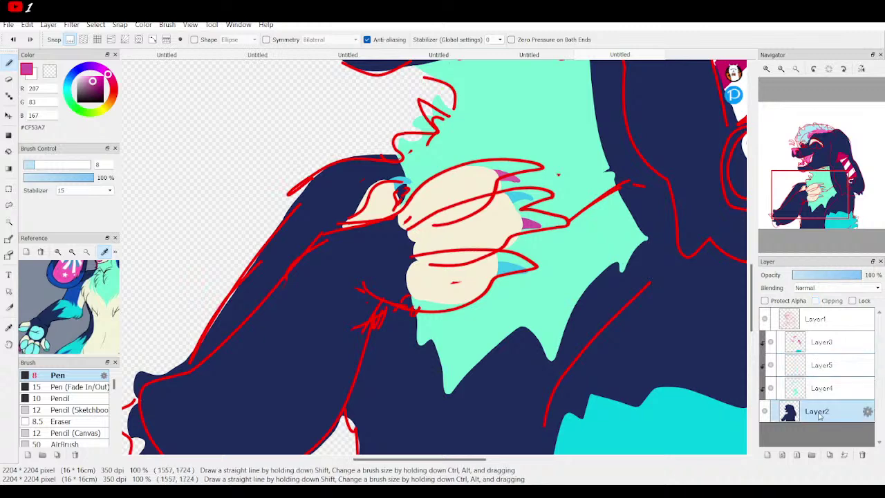
click(767, 454)
click(814, 300)
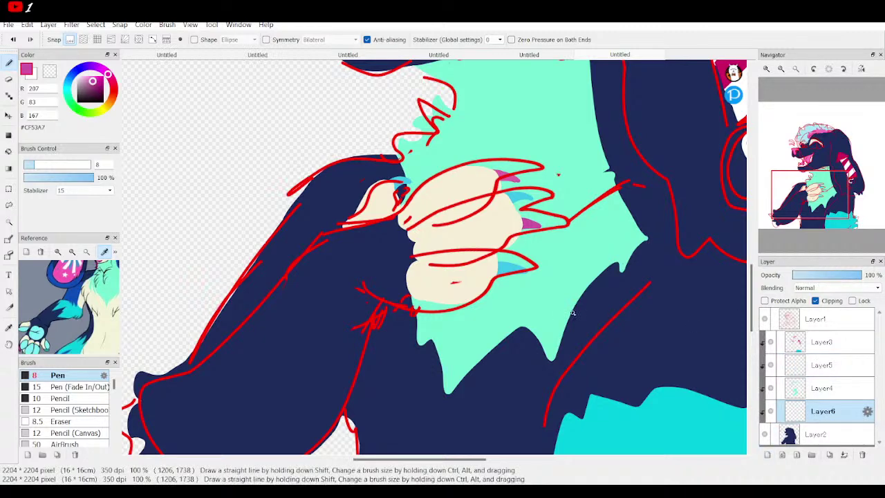
click(72, 307)
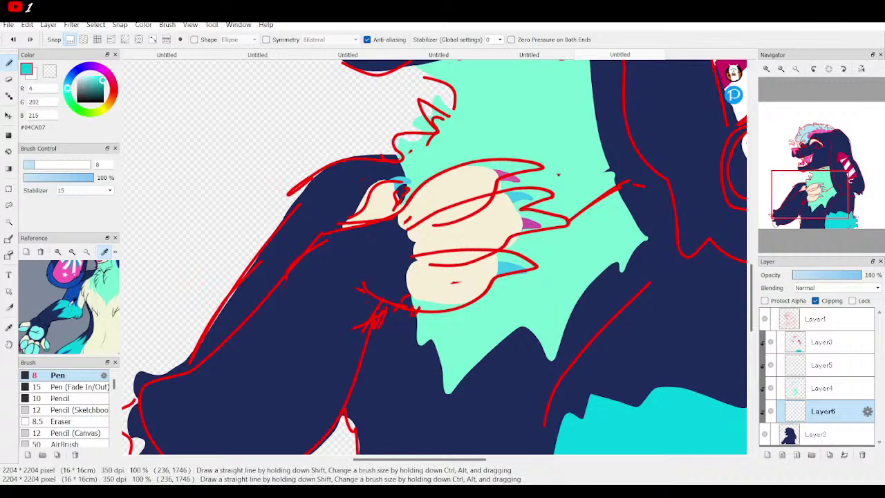
Step: Outline a turquoise zigzag fur edge across the lowered forearm with the Pen, continuing it to the arm's outer edge
drag(844, 178, 831, 187)
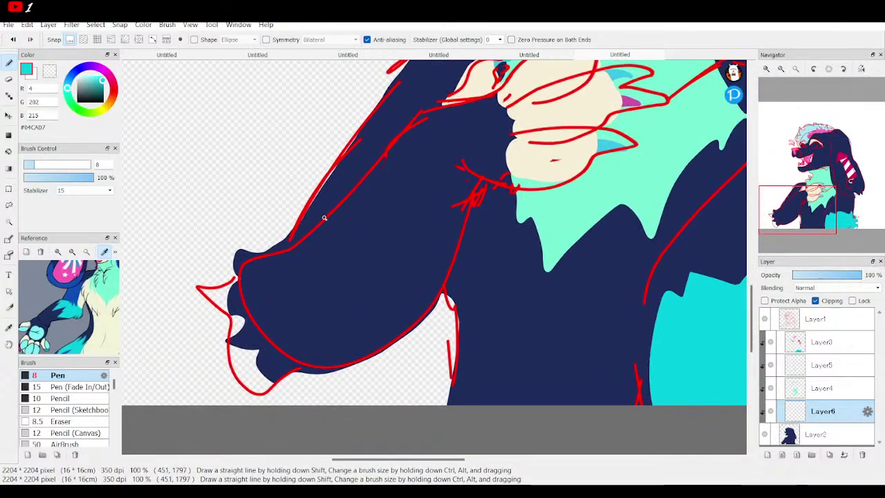
mouse_move(328, 218)
mouse_down()
mouse_move(362, 218)
mouse_move(344, 264)
mouse_move(365, 258)
mouse_move(367, 293)
mouse_move(409, 289)
mouse_move(409, 330)
mouse_up()
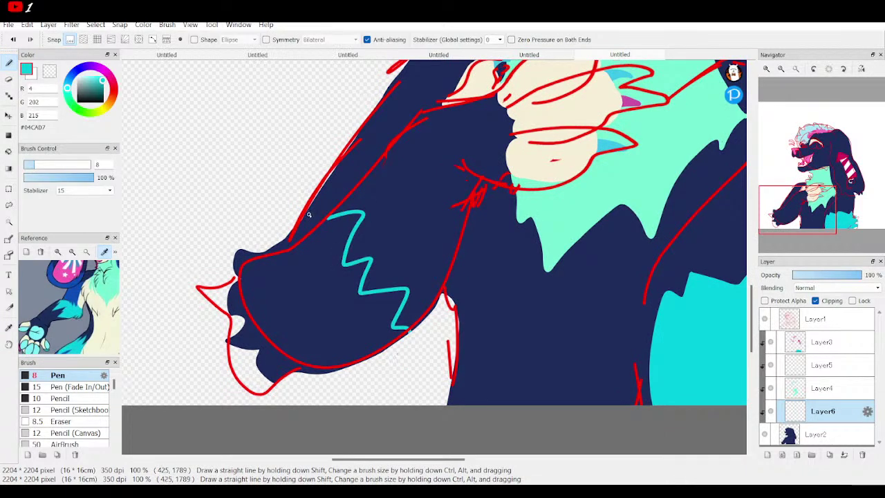
drag(301, 215, 315, 230)
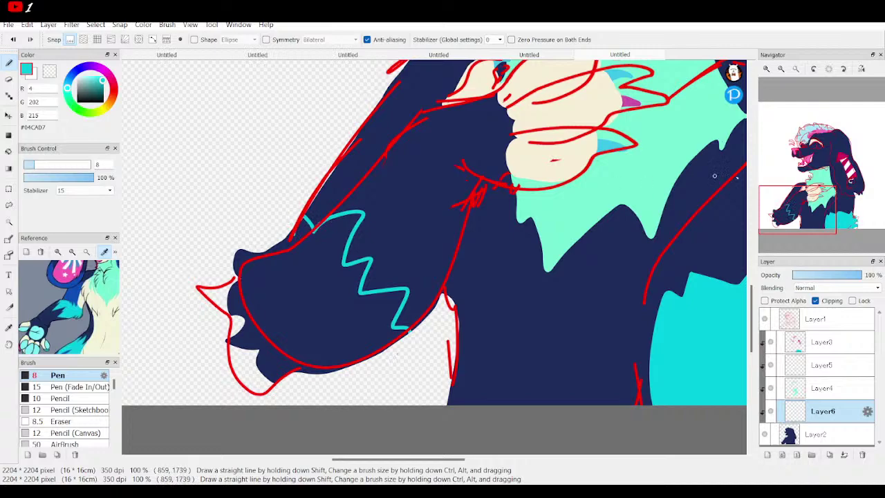
Step: Outline a small turquoise rectangular nozzle with the Pen just beneath the striped rocket, beside the white fuse
drag(801, 211, 843, 178)
drag(39, 305, 86, 292)
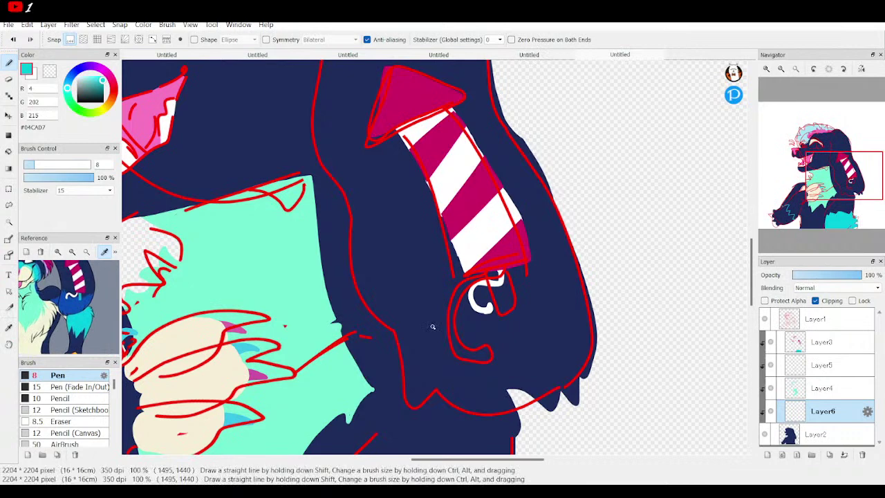
mouse_move(497, 272)
mouse_down()
mouse_move(503, 304)
mouse_move(524, 295)
mouse_move(509, 264)
mouse_up()
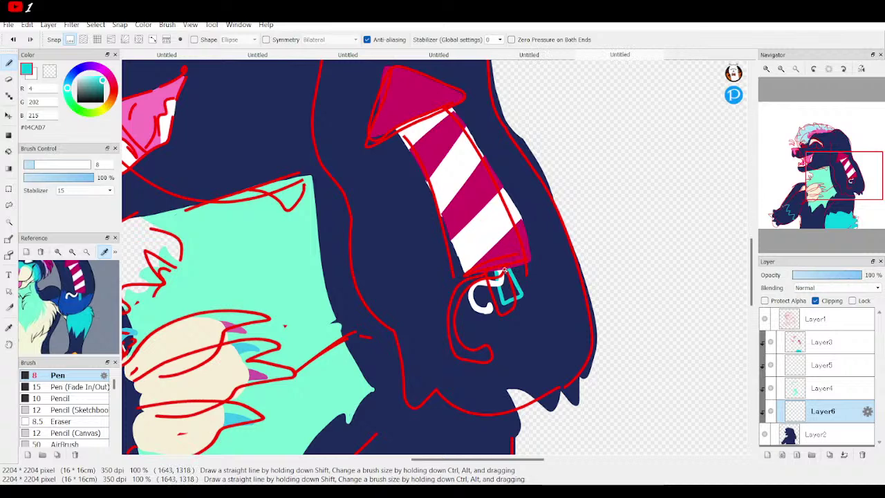
Step: Hide the sketch and bucket-fill the rocket's nozzle and the lowered forearm's paw area with turquoise
click(764, 320)
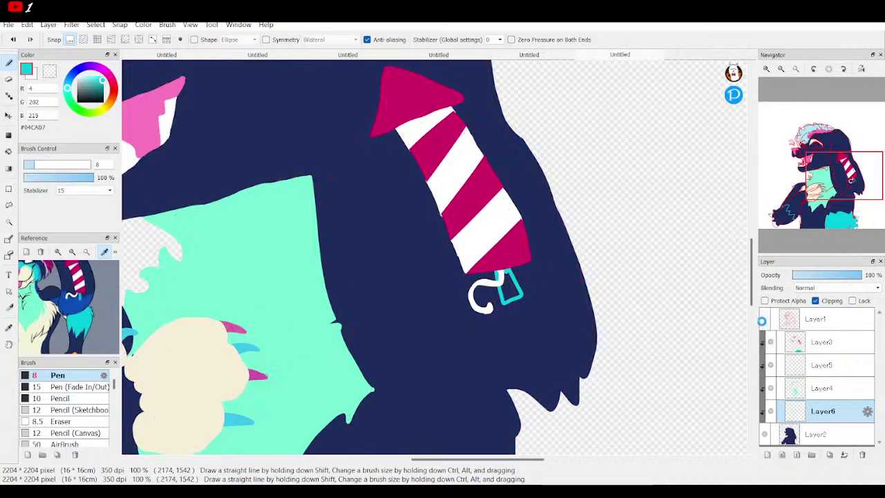
click(8, 151)
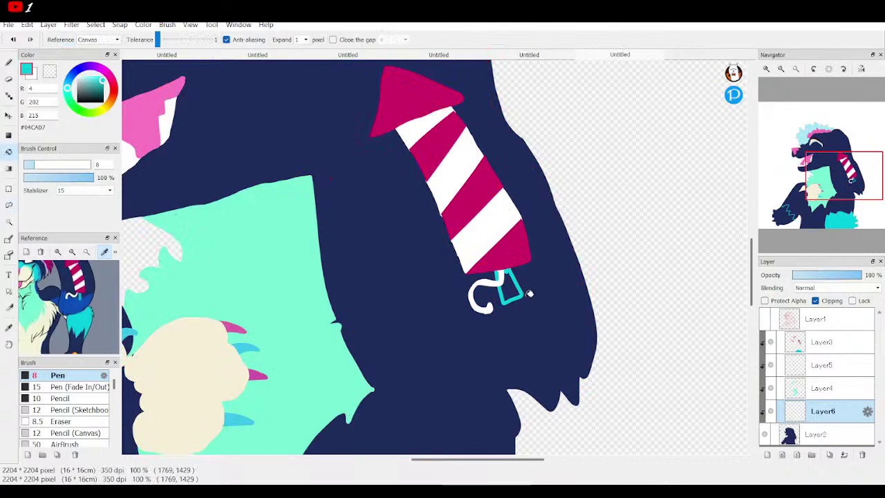
click(512, 286)
drag(838, 222, 820, 159)
click(240, 368)
Step: Show the sketch, sample cream (#F9F2D6) from the reference muzzle, and outline the back edges of the muzzle and lower jaw with the Pen
click(764, 319)
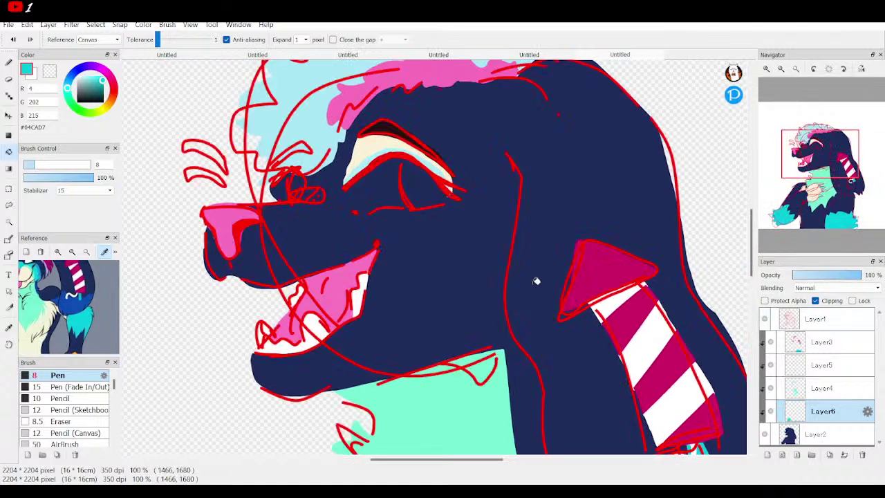
scroll(74, 296, up, 5)
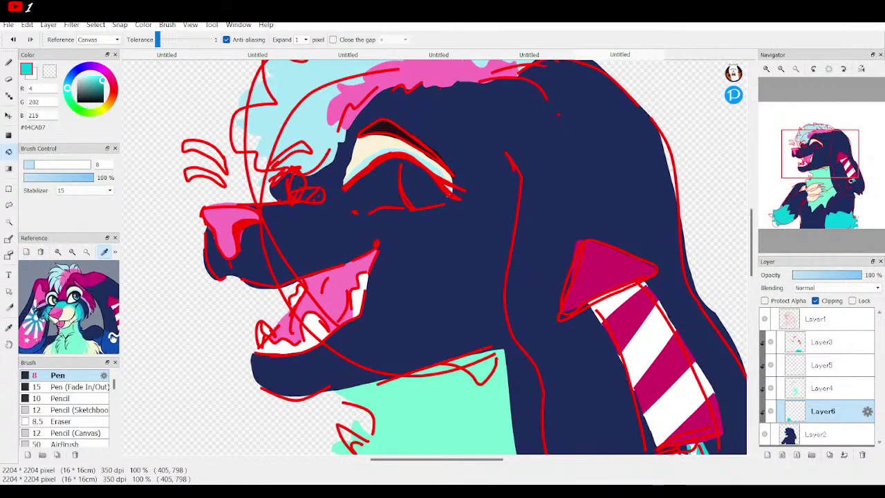
click(58, 253)
click(58, 252)
click(73, 301)
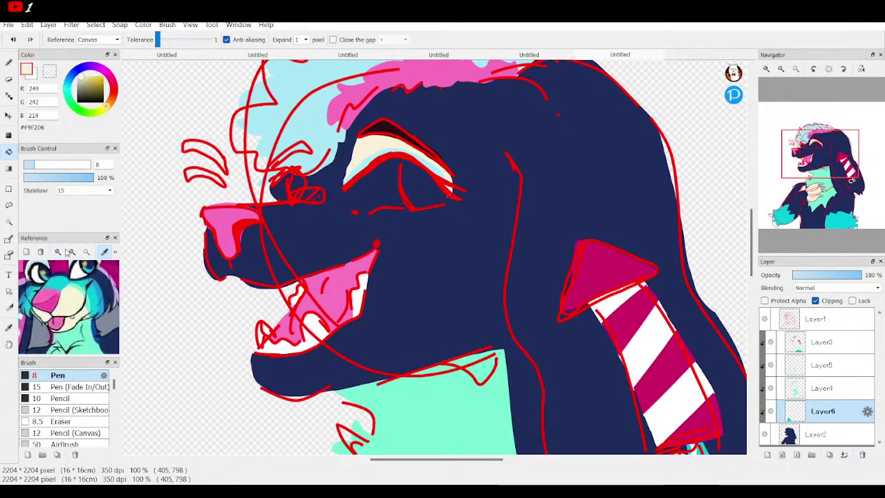
click(10, 63)
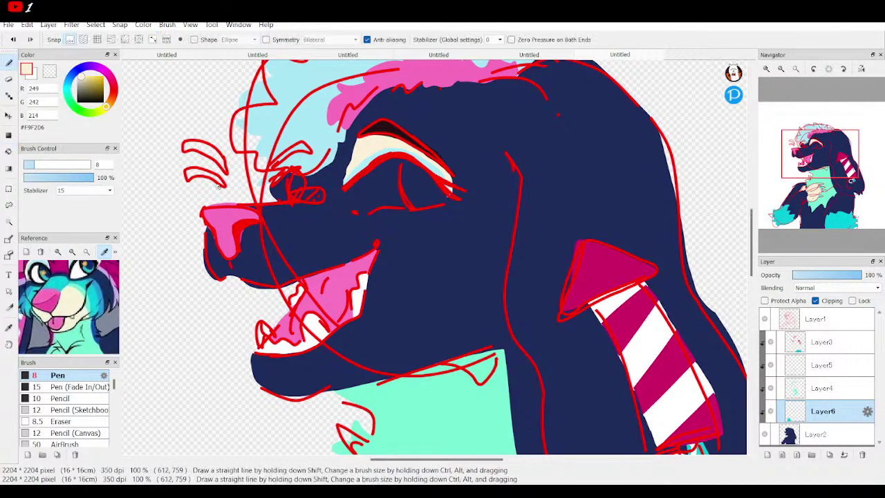
mouse_move(257, 219)
mouse_down()
mouse_move(302, 215)
mouse_move(327, 245)
mouse_move(320, 272)
mouse_up()
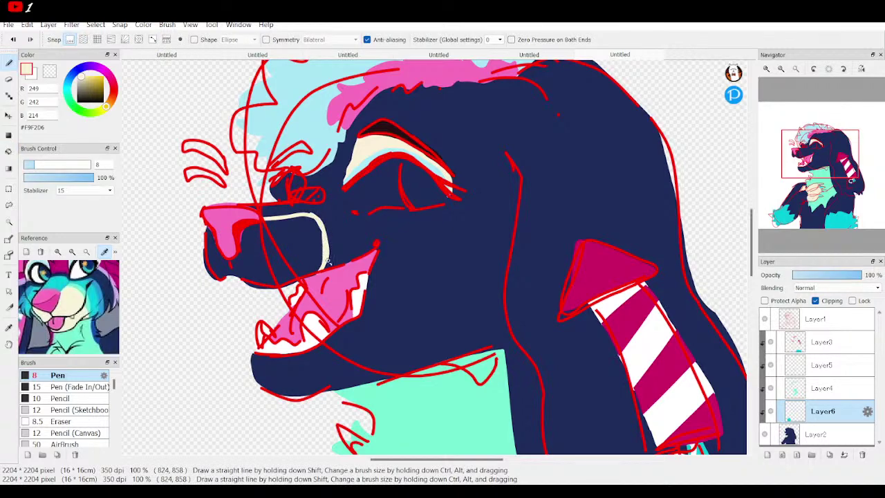
mouse_move(348, 319)
mouse_down()
mouse_move(361, 354)
mouse_move(350, 385)
mouse_up()
Step: Hide the sketch and bucket-fill the outlined muzzle and lower jaw with cream
click(764, 320)
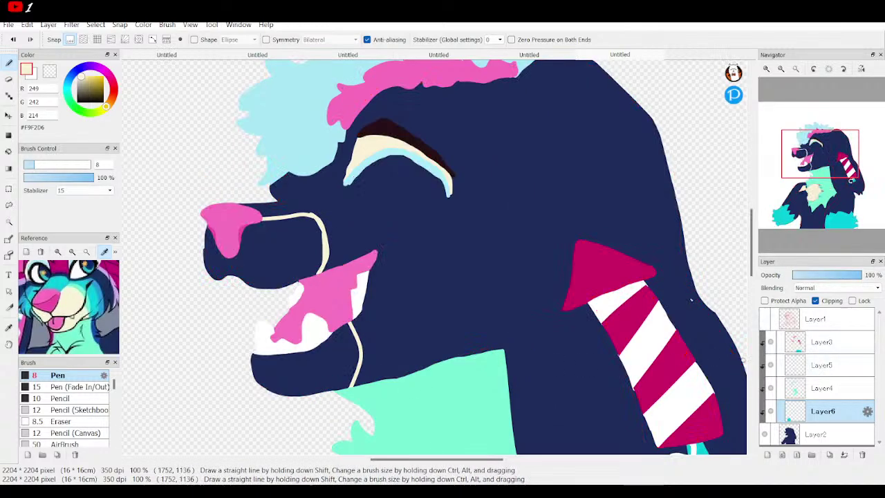
click(8, 151)
click(304, 248)
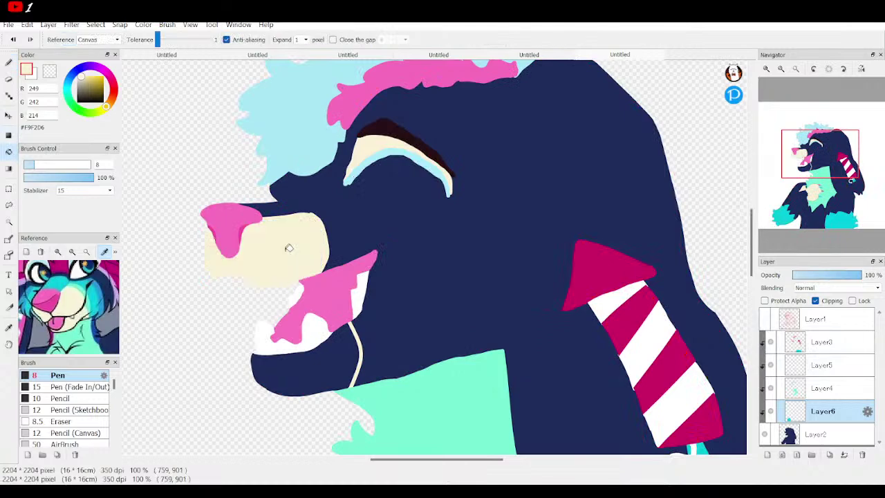
click(327, 368)
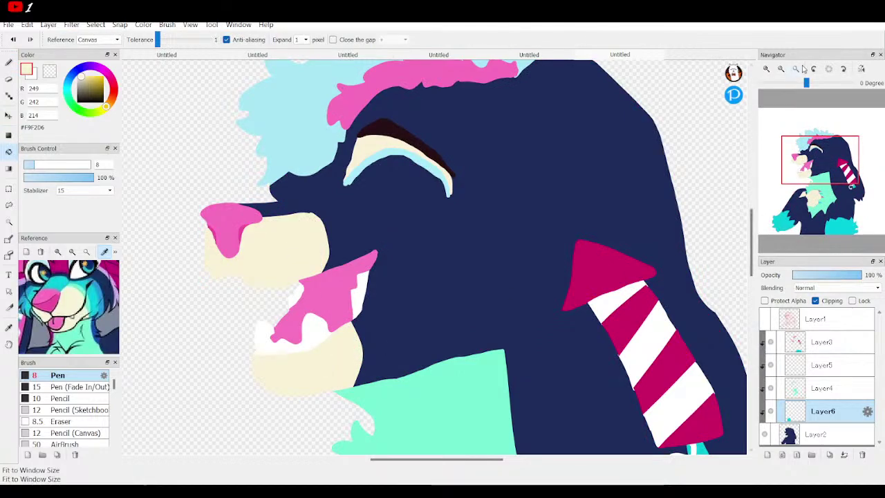
click(780, 68)
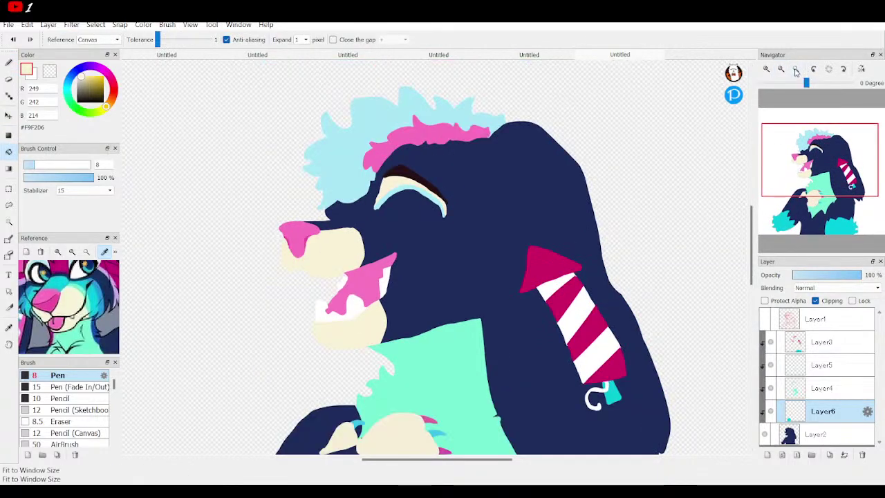
click(795, 68)
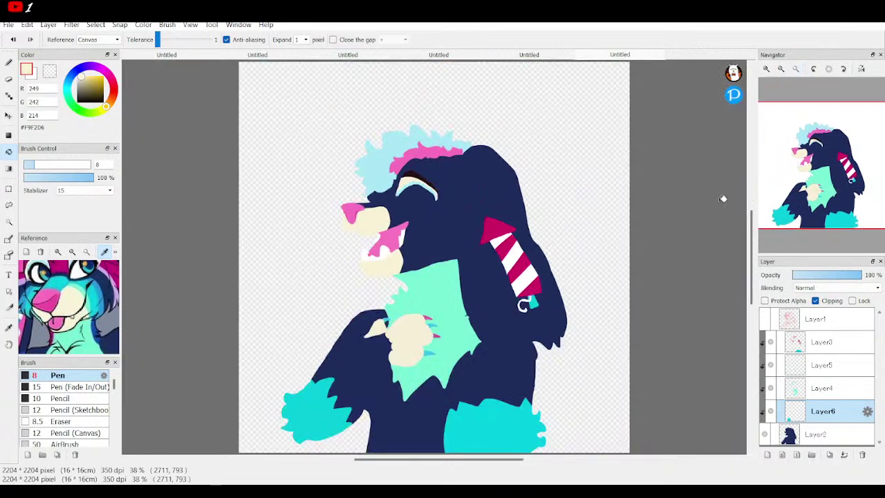
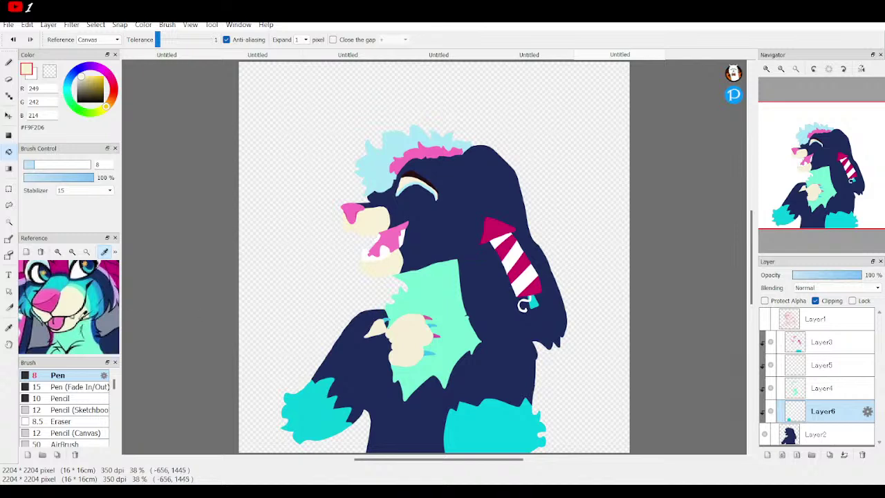
Step: Sample magenta (#CC007D) from the reference, show the sketch, and draw a Pen boundary from the nose bridge to the eye's inner corner
drag(86, 296, 79, 348)
click(61, 304)
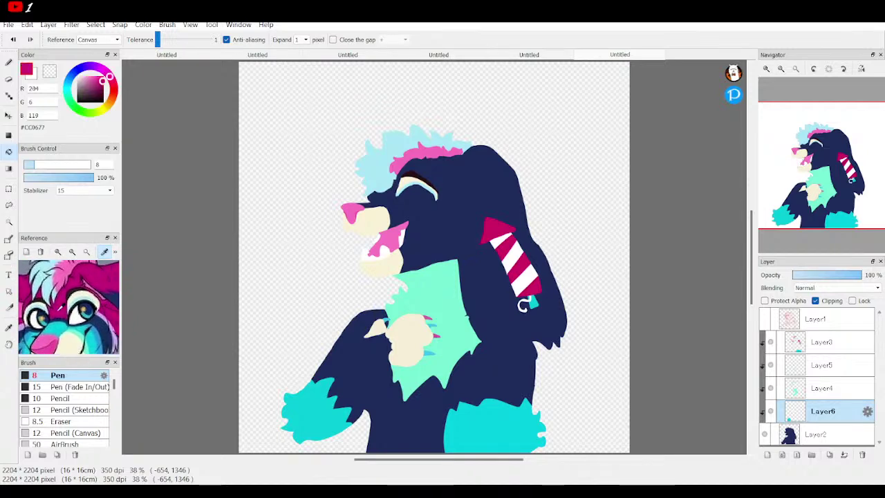
key(b)
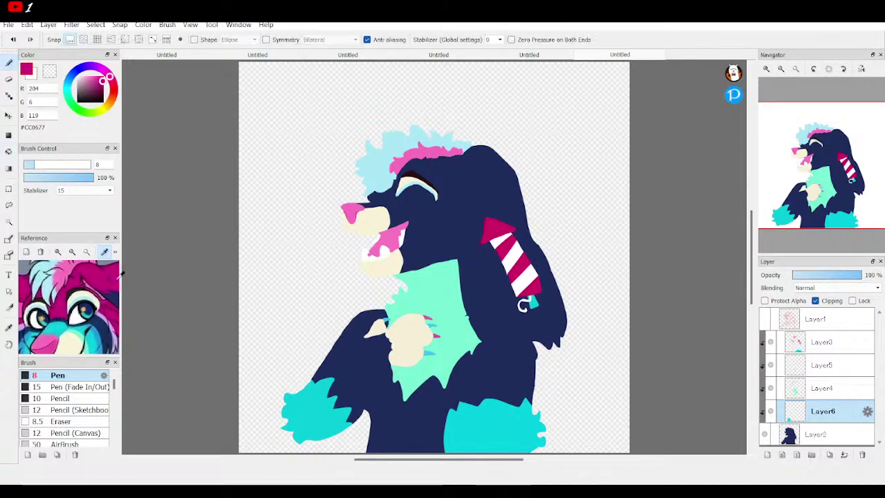
click(101, 270)
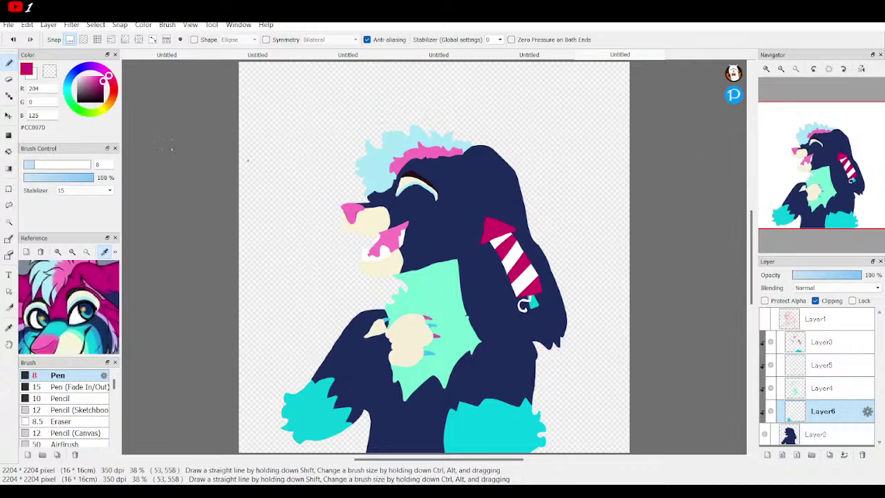
click(765, 71)
scroll(381, 136, up, 5)
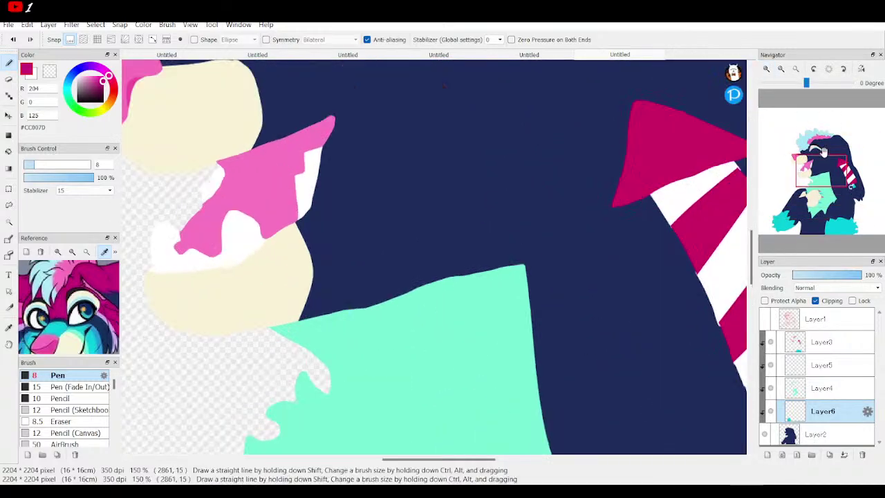
scroll(442, 255, down, 3)
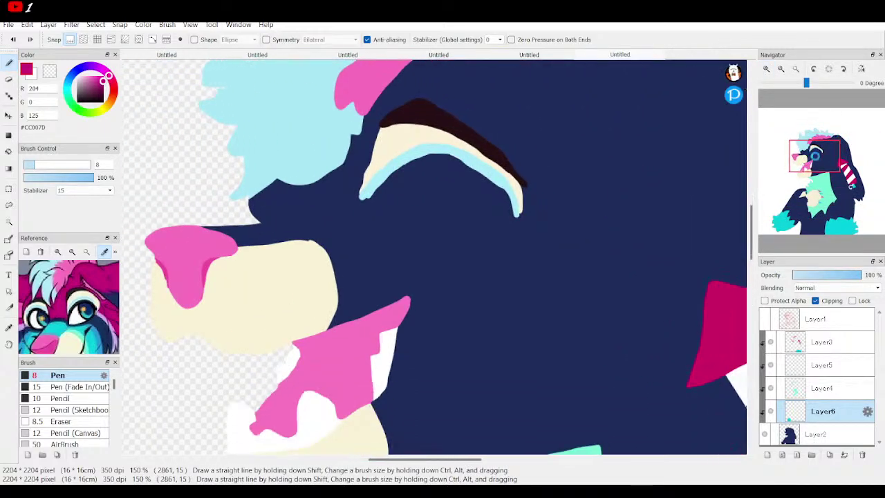
click(763, 318)
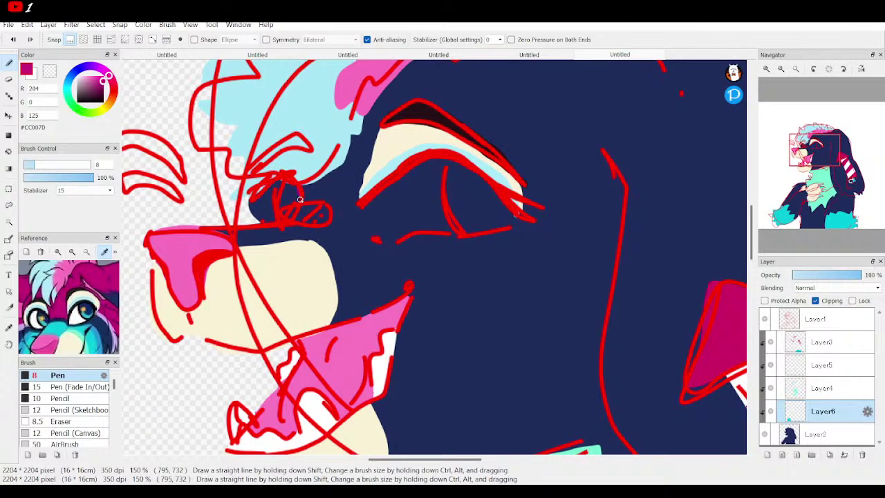
mouse_move(299, 206)
mouse_down()
mouse_move(349, 218)
mouse_move(359, 205)
mouse_up()
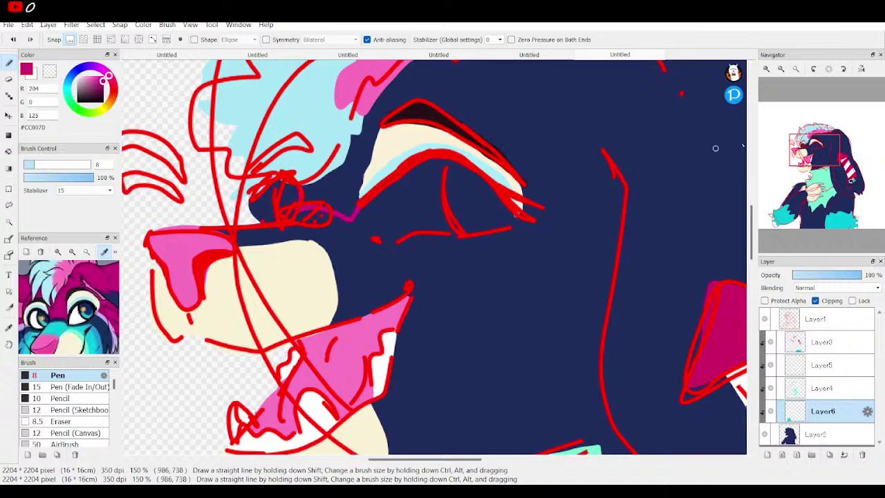
Step: Extend the magenta boundary from the eye's outer corner to the ear's front edge, and draw a jagged fur line across the upper ear
click(782, 69)
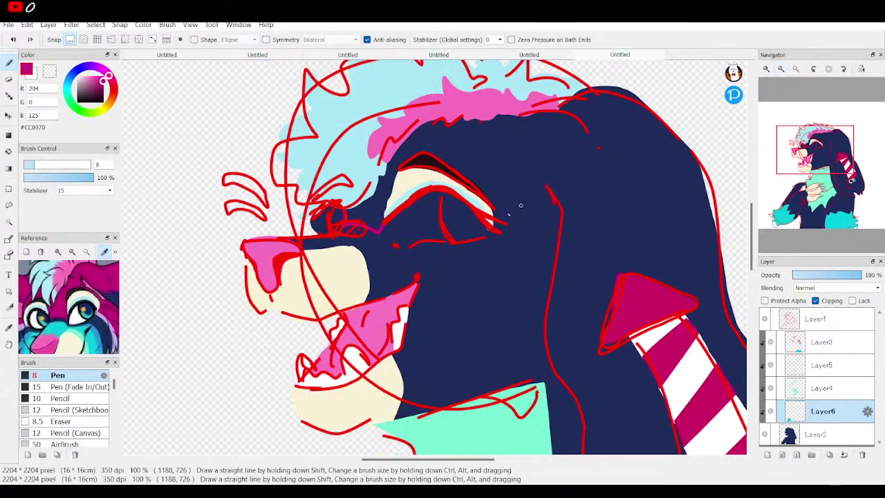
mouse_move(487, 228)
mouse_down()
mouse_move(527, 253)
mouse_move(546, 279)
mouse_up()
scroll(42, 289, up, 5)
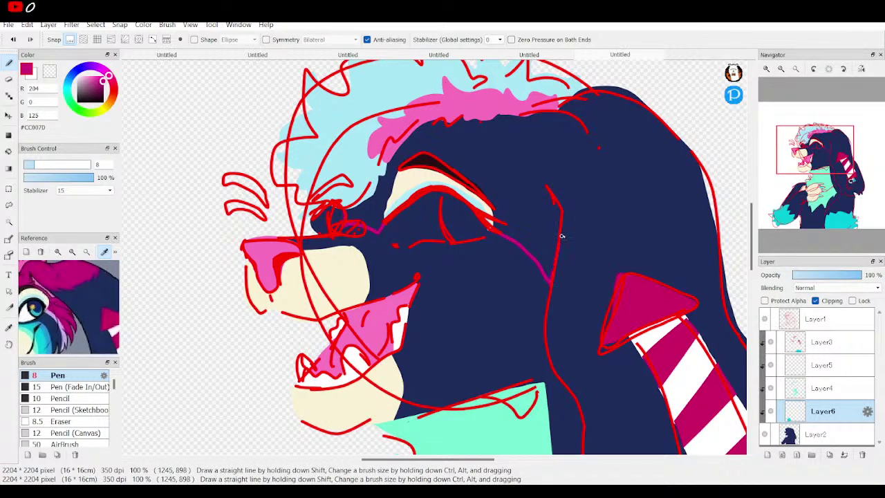
mouse_move(561, 216)
mouse_down()
mouse_move(578, 241)
mouse_move(588, 213)
mouse_move(617, 215)
mouse_move(620, 191)
mouse_move(646, 193)
mouse_move(674, 168)
mouse_move(662, 147)
mouse_move(698, 149)
mouse_up()
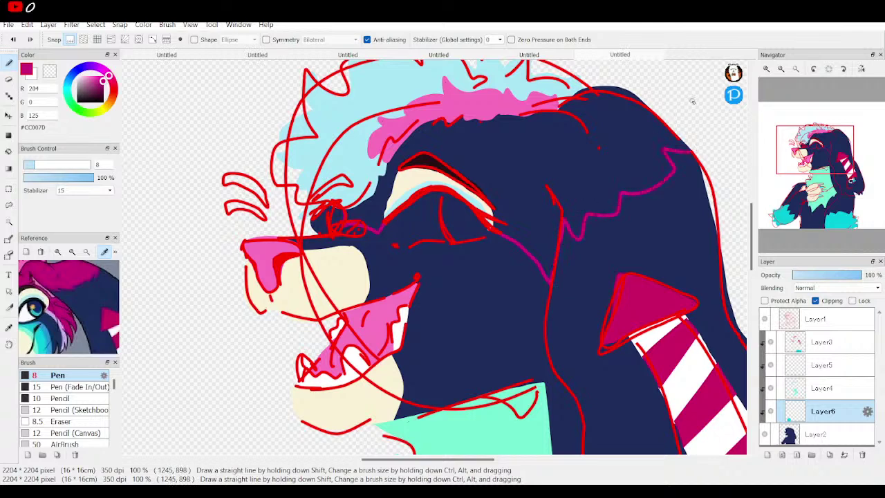
Step: Hide the sketch and bucket-fill the outlined forehead and upper ear with magenta
click(765, 319)
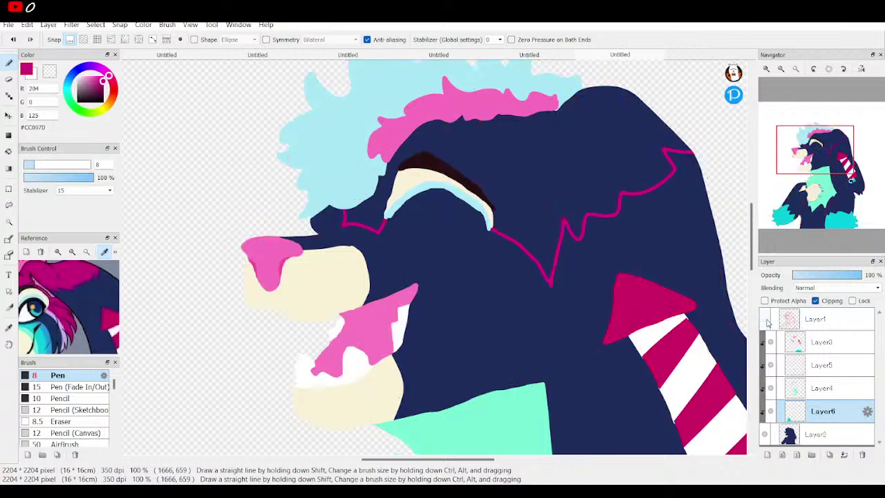
key(g)
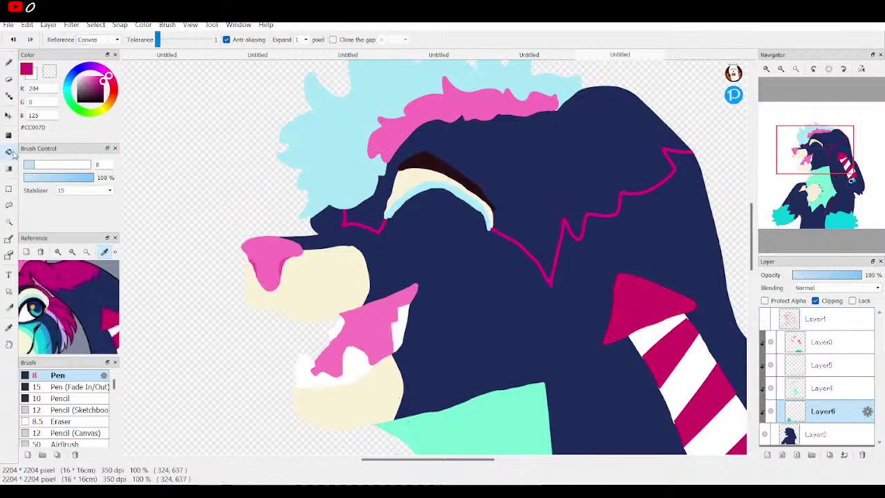
click(520, 144)
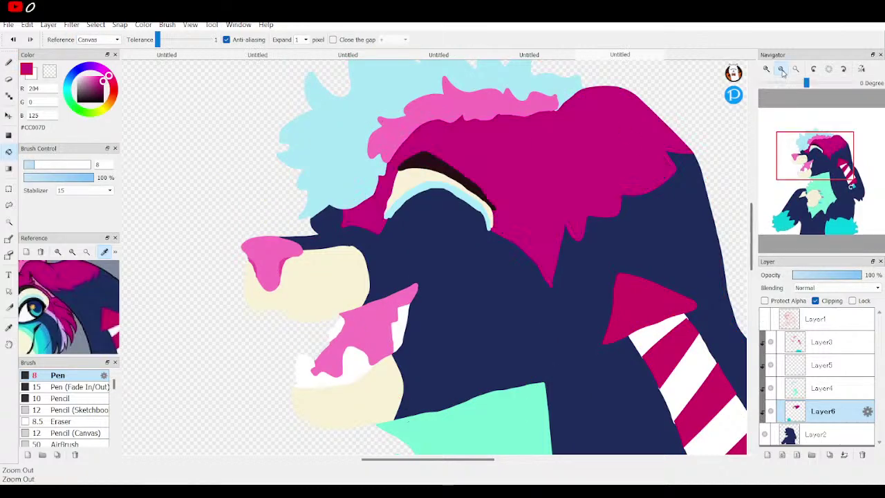
click(780, 68)
click(780, 68)
mouse_move(550, 365)
mouse_down()
mouse_move(510, 231)
mouse_move(496, 263)
mouse_up()
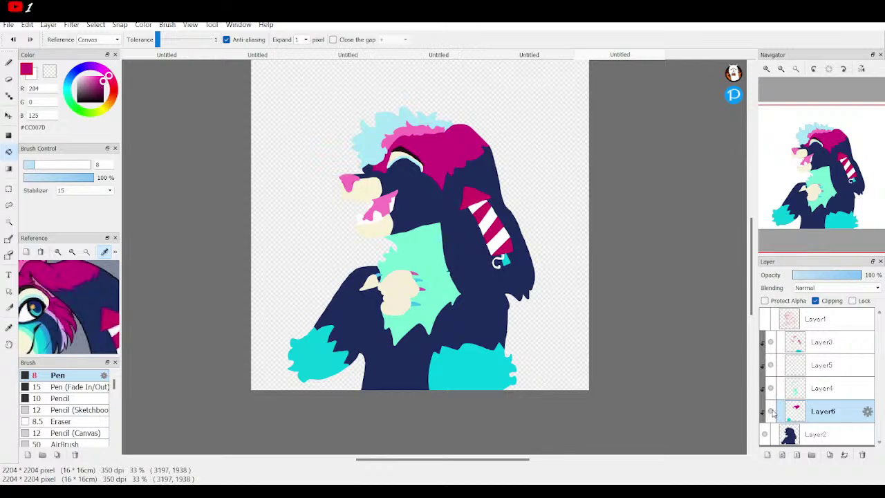
Step: Sample cream (#F3F3D9) from the belly in the reference for use with the Pen
drag(61, 293, 72, 160)
scroll(69, 304, down, 3)
mouse_move(73, 277)
mouse_down()
mouse_move(109, 272)
mouse_move(101, 298)
mouse_up()
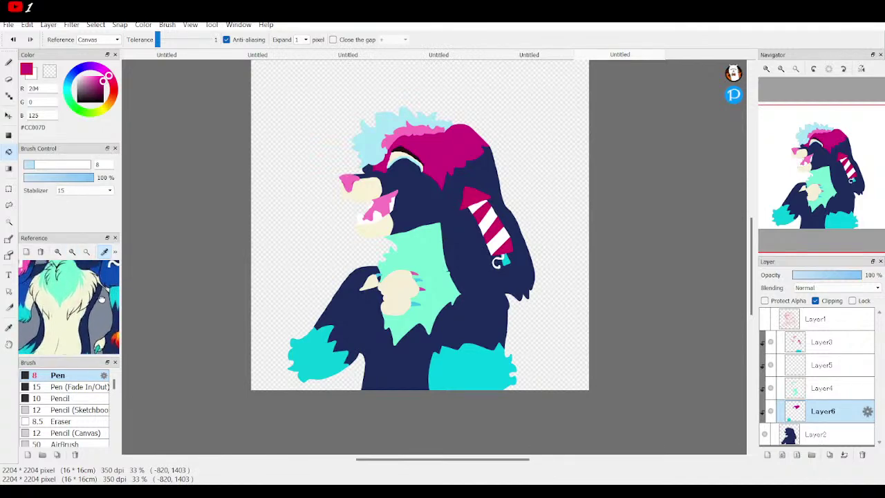
click(71, 324)
click(8, 62)
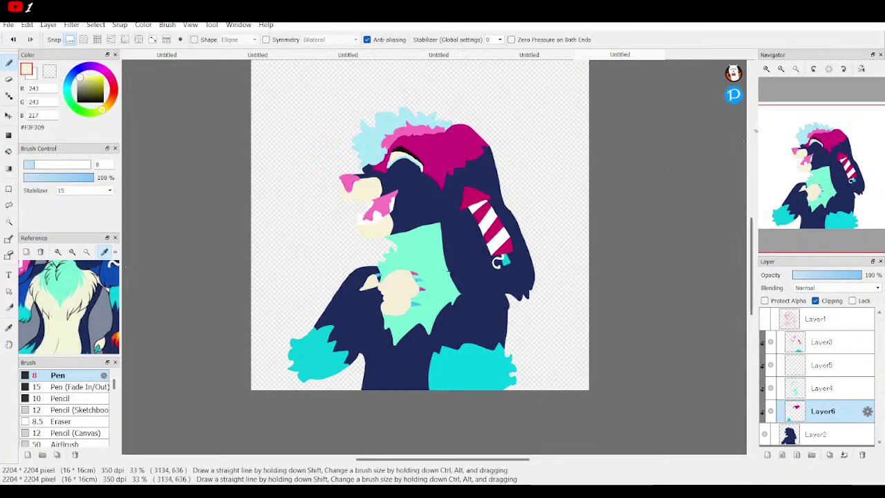
Step: Show the sketch and outline both sides of the belly with the Pen, from the mint chest fur down along the arms
click(765, 69)
click(764, 318)
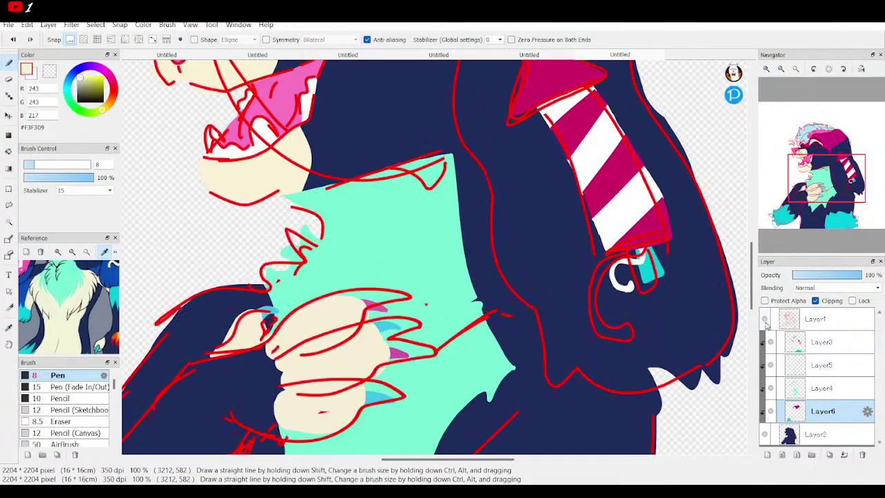
click(810, 211)
scroll(493, 204, down, 5)
scroll(493, 204, up, 3)
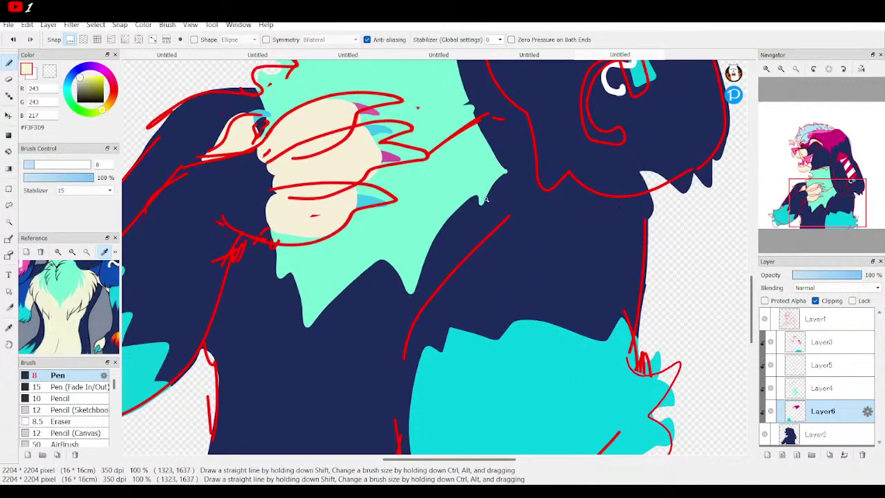
mouse_move(476, 202)
mouse_down()
mouse_move(424, 320)
mouse_move(420, 360)
mouse_up()
scroll(472, 330, down, 3)
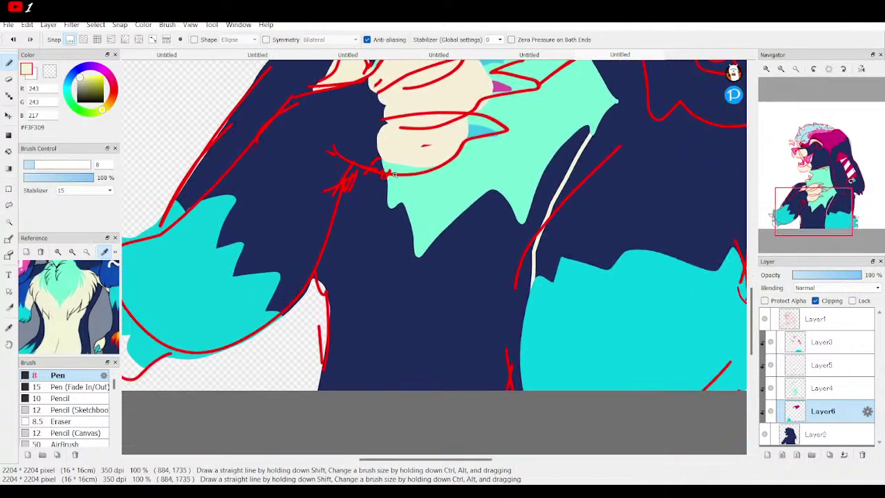
mouse_move(384, 163)
mouse_down()
mouse_move(352, 167)
mouse_move(314, 278)
mouse_up()
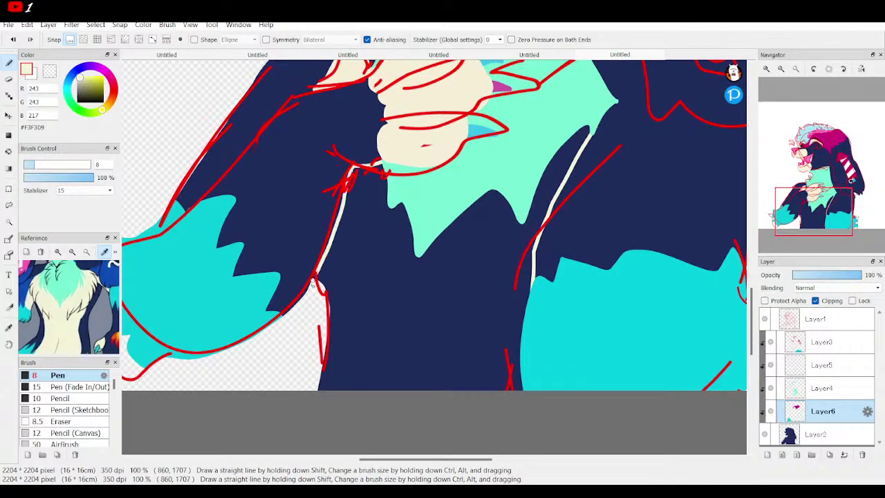
Step: Hide the sketch and bucket-fill the belly between the arms with cream
click(764, 319)
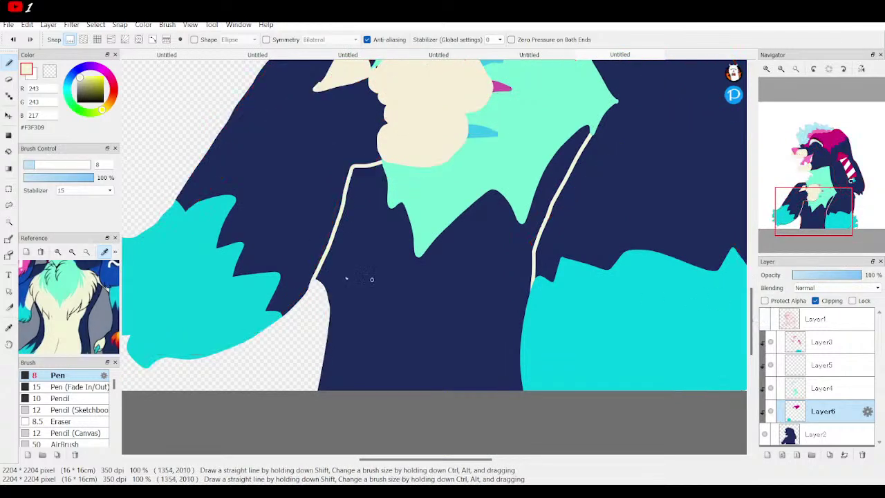
key(g)
click(462, 273)
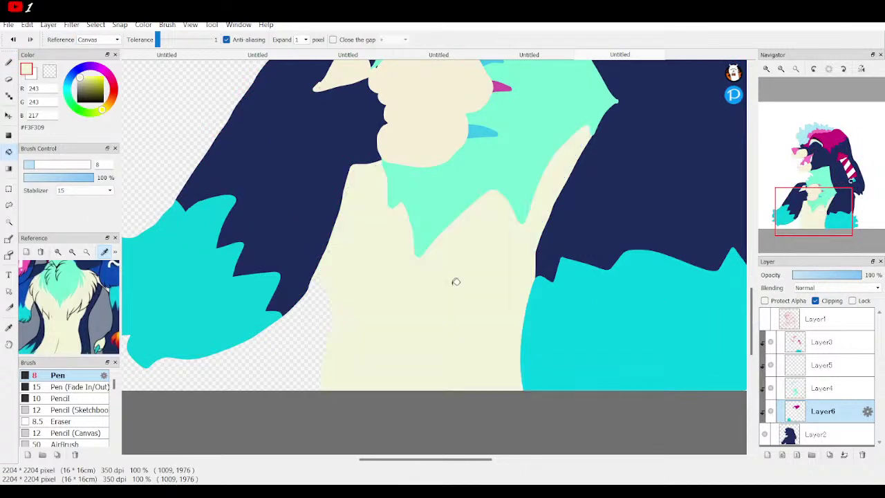
click(781, 70)
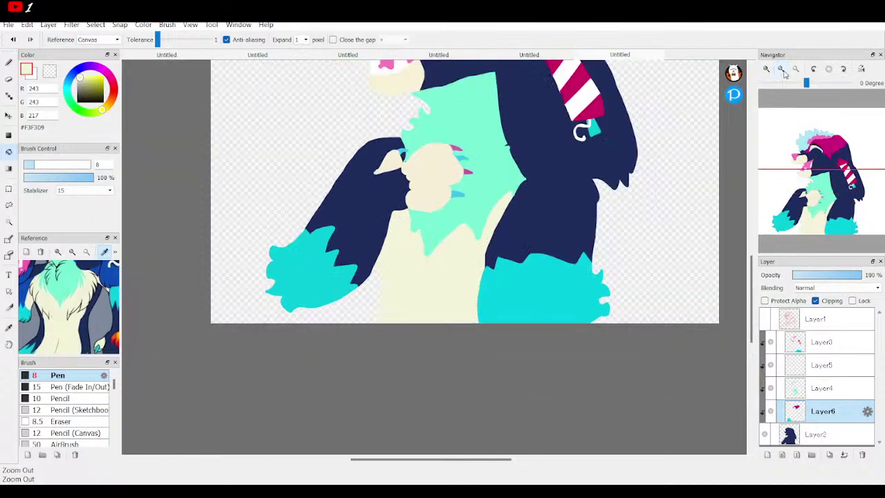
click(781, 70)
click(794, 69)
click(524, 305)
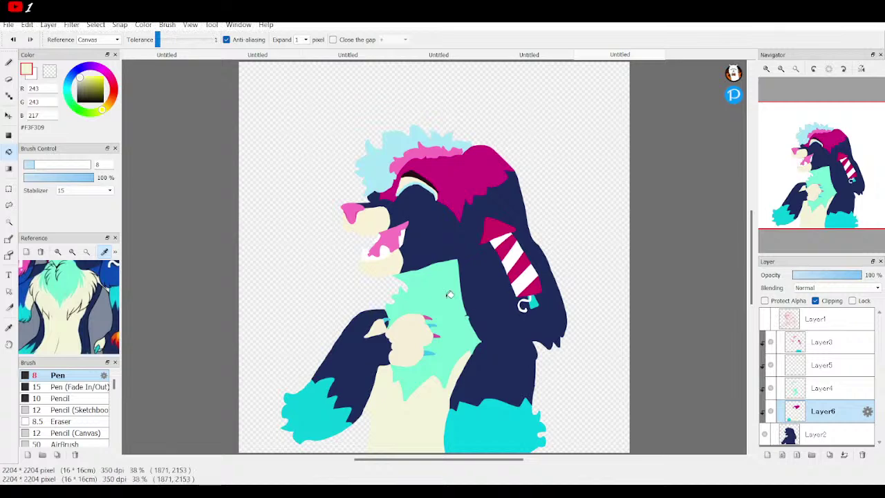
Step: Add a new clipping layer directly above the navy base layer, beneath the other marking layers
key(b)
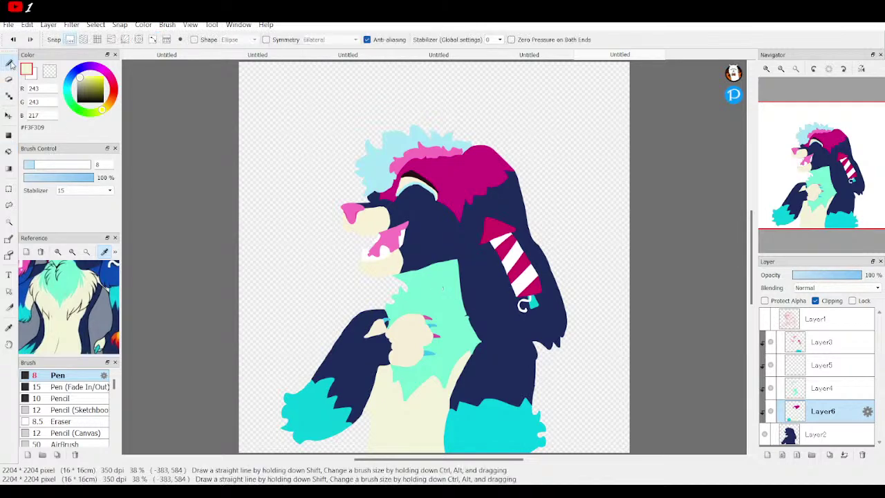
drag(76, 276, 94, 373)
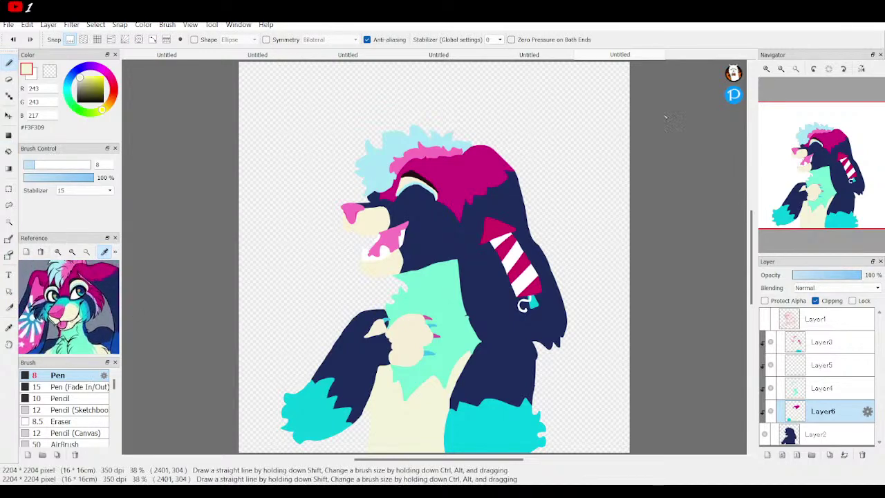
click(767, 72)
click(767, 72)
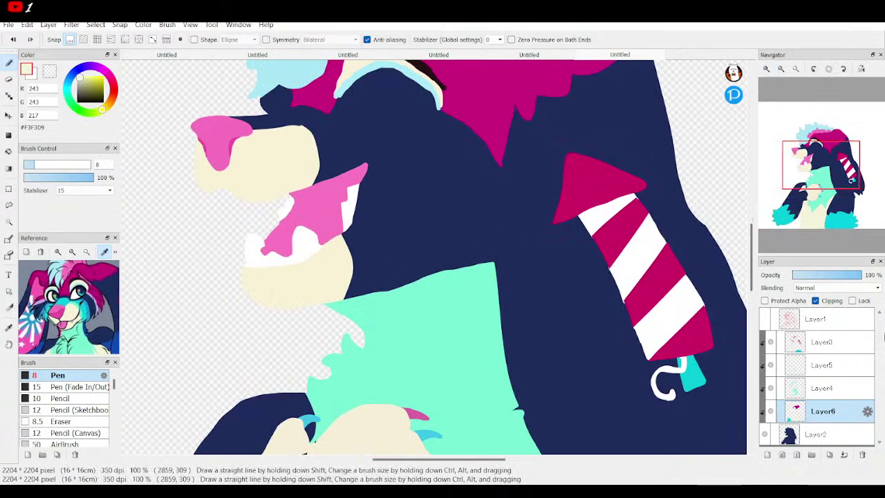
click(836, 358)
click(829, 343)
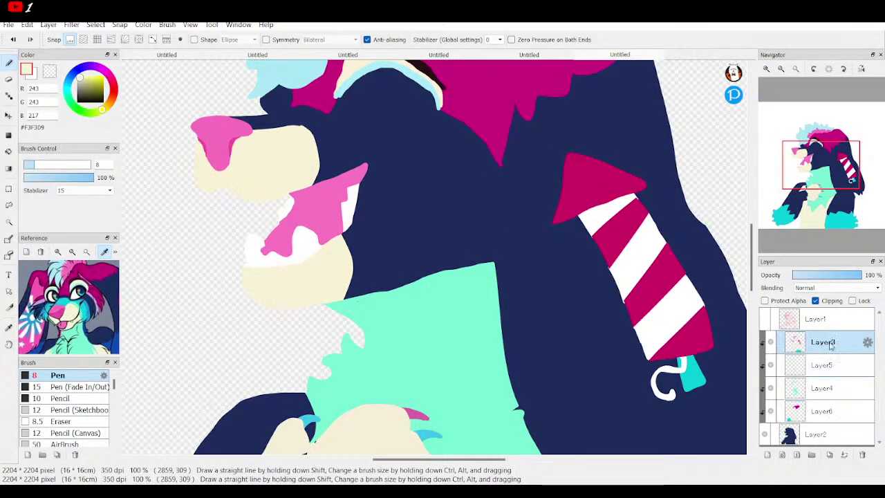
click(831, 408)
click(820, 392)
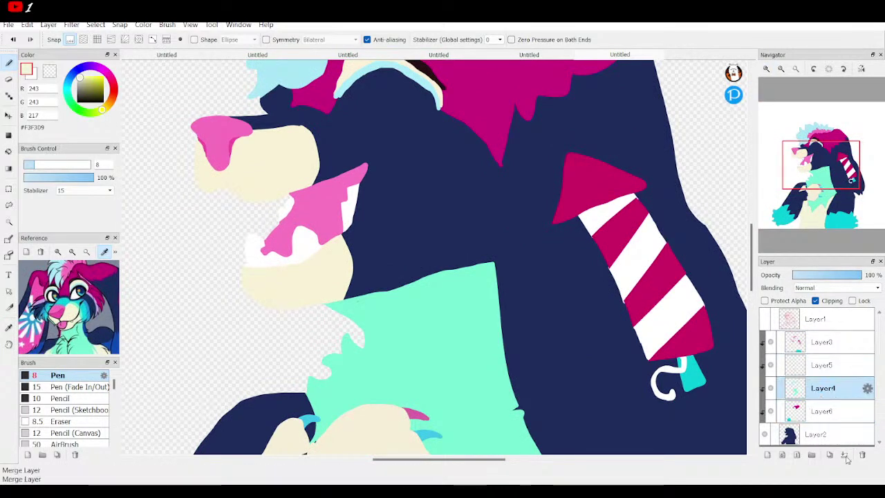
click(820, 434)
click(767, 454)
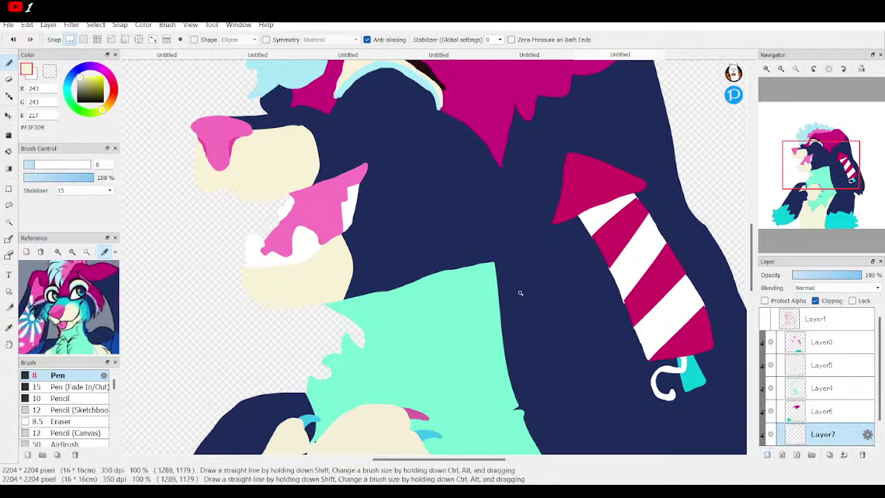
Step: Sample blue (#0D4CB5) from the reference's blue fur markings and show the sketch over the raised arm
drag(86, 308, 35, 273)
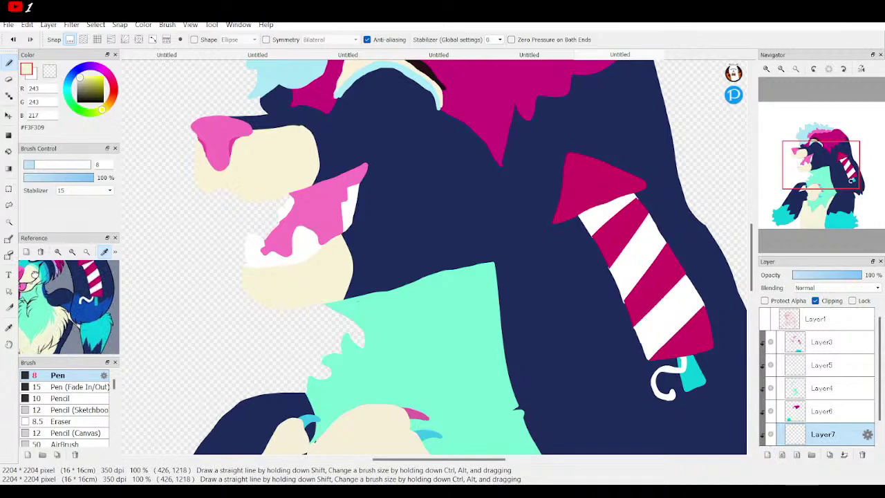
click(88, 306)
drag(848, 178, 843, 198)
click(769, 319)
drag(815, 145, 794, 193)
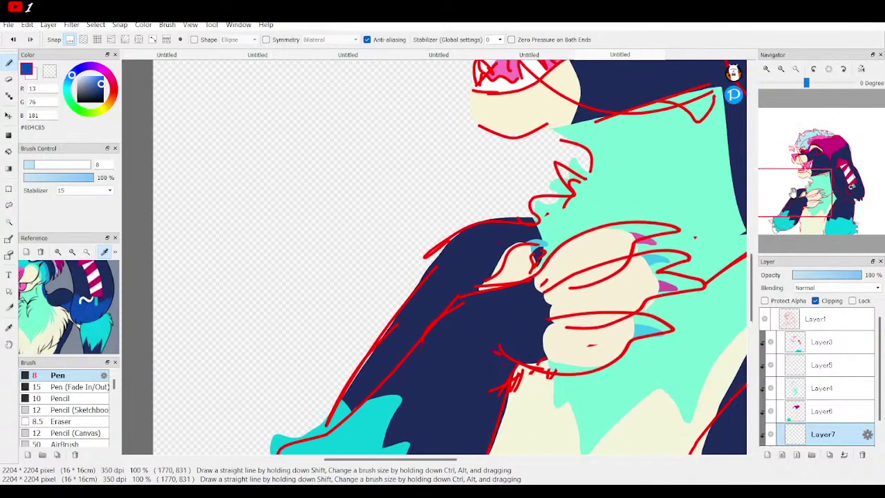
Step: Outline a blue marking along the raised arm above its turquoise fur, and draw a jagged blue boundary across the other upper arm
mouse_move(415, 297)
mouse_down()
mouse_move(447, 305)
mouse_move(360, 413)
mouse_move(390, 387)
mouse_move(389, 371)
mouse_move(406, 353)
mouse_up()
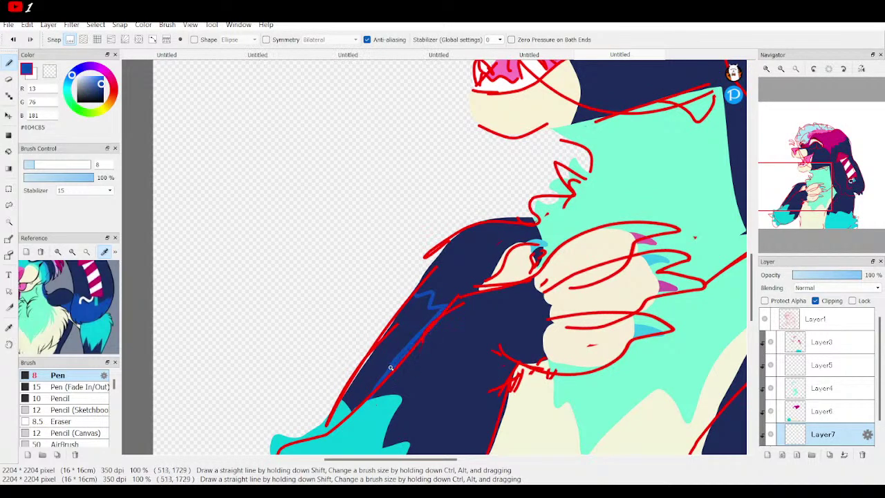
drag(387, 368, 419, 336)
drag(798, 186, 843, 199)
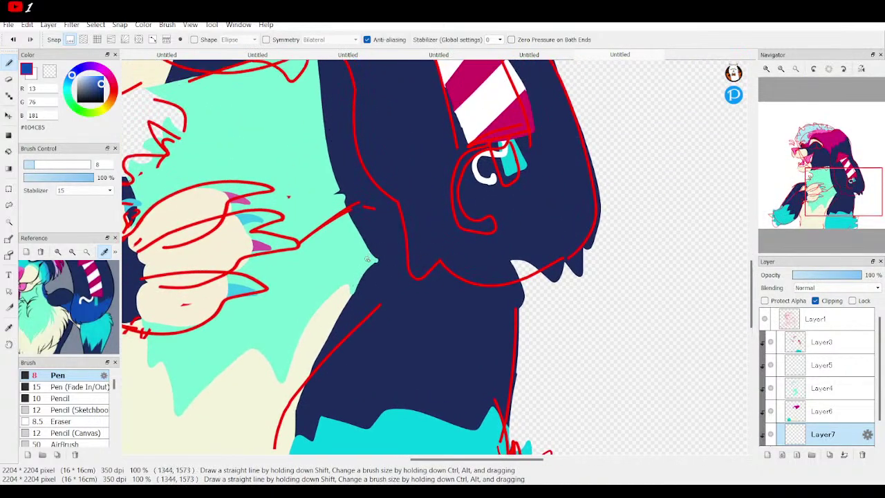
mouse_move(374, 266)
mouse_down()
mouse_move(436, 309)
mouse_move(462, 292)
mouse_move(522, 304)
mouse_up()
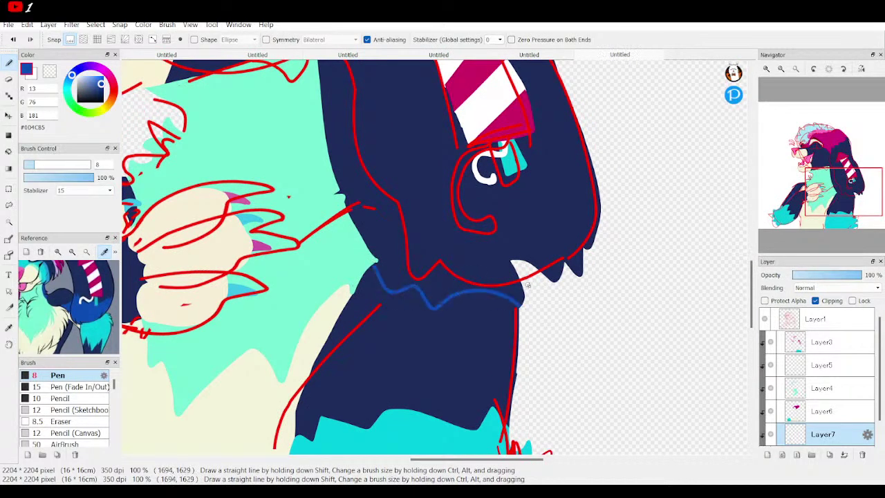
Step: Outline a jagged blue marking around the lower end of the ear, passing beneath the rocket, and hide the sketch
mouse_move(438, 264)
mouse_down()
mouse_move(403, 263)
mouse_move(391, 192)
mouse_up()
mouse_move(362, 157)
mouse_down()
mouse_move(364, 132)
mouse_move(378, 158)
mouse_move(393, 141)
mouse_move(436, 163)
mouse_move(520, 136)
mouse_move(545, 108)
mouse_move(562, 86)
mouse_up()
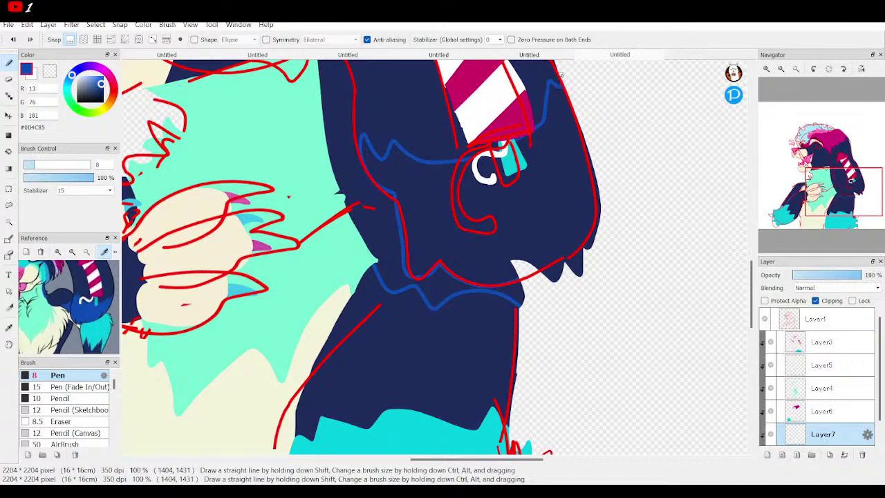
click(782, 69)
click(763, 319)
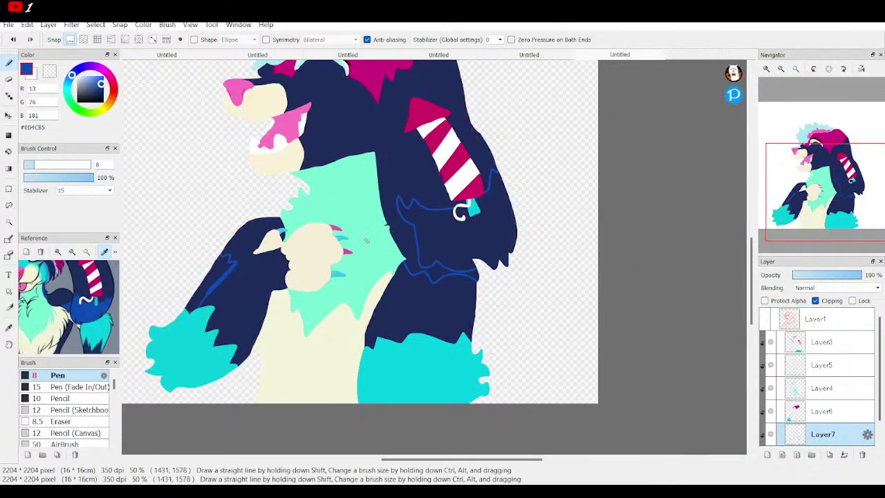
Step: Bucket-fill the outlined markings on the raised arm, the other arm and the lower ear with blue
click(8, 151)
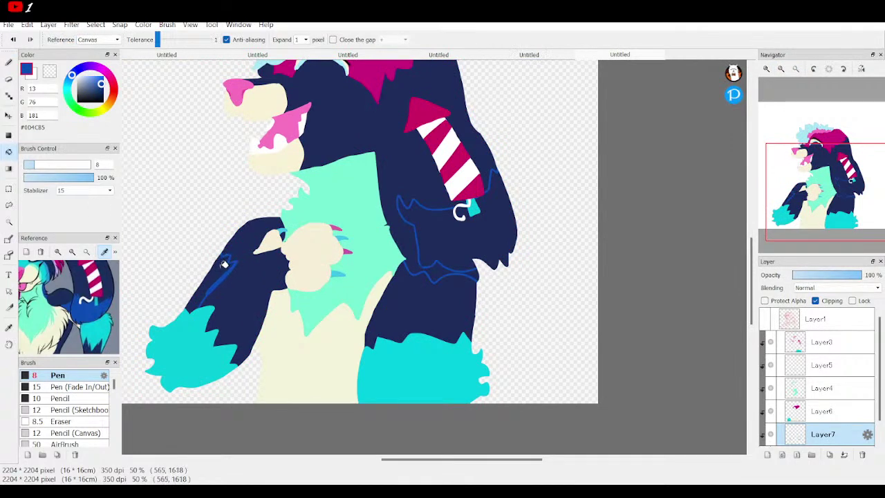
click(223, 264)
click(440, 305)
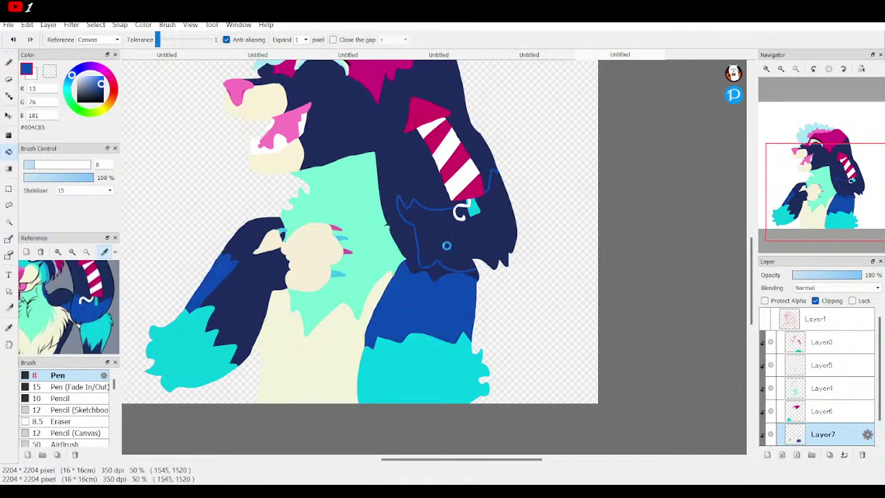
click(446, 245)
Step: Sample light blue (#A9E7F4) from the hair, then outline and fill the navy gap between the forelock and the muzzle bridge
drag(838, 188, 826, 162)
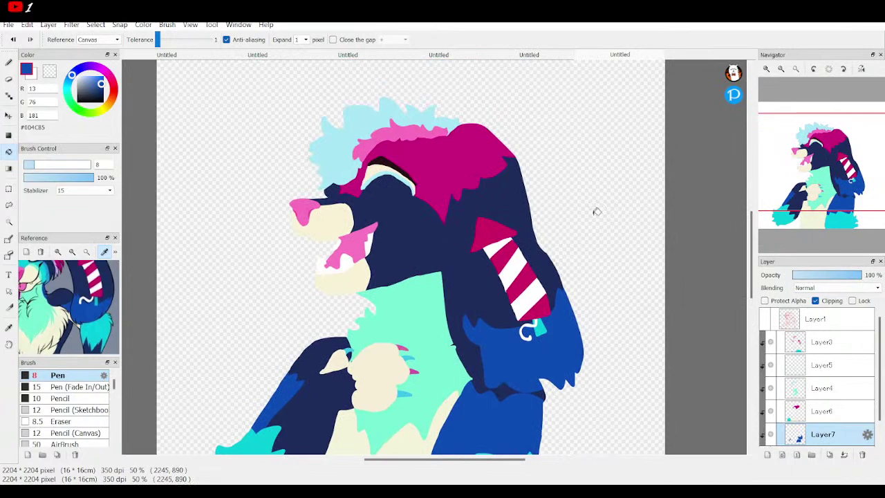
click(765, 69)
mouse_move(826, 169)
mouse_down()
mouse_move(823, 181)
mouse_move(815, 158)
mouse_up()
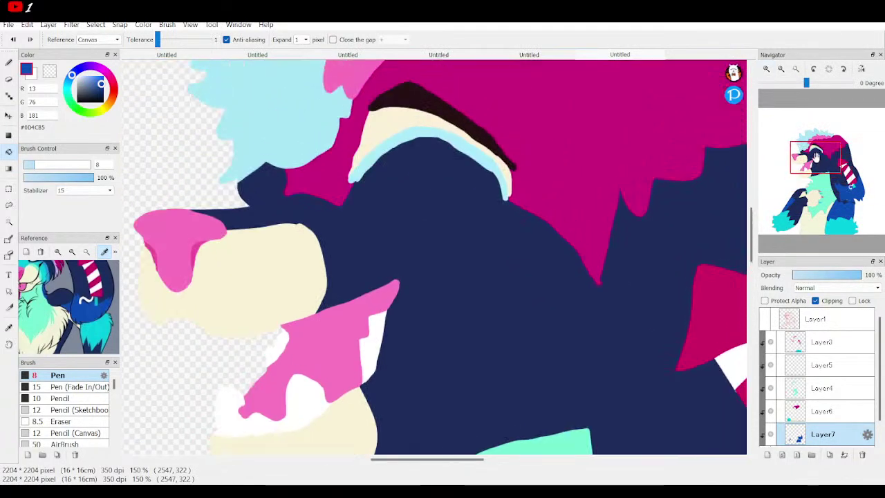
alt+click(258, 104)
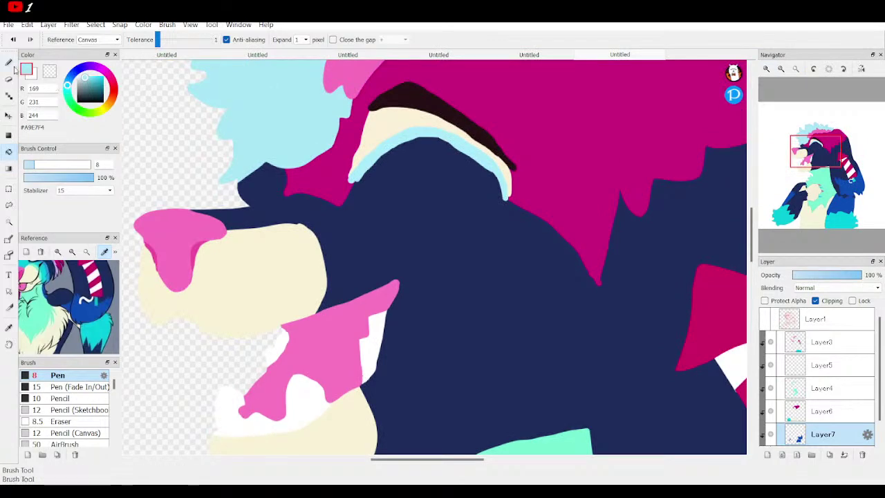
click(8, 62)
drag(289, 194, 243, 203)
click(8, 151)
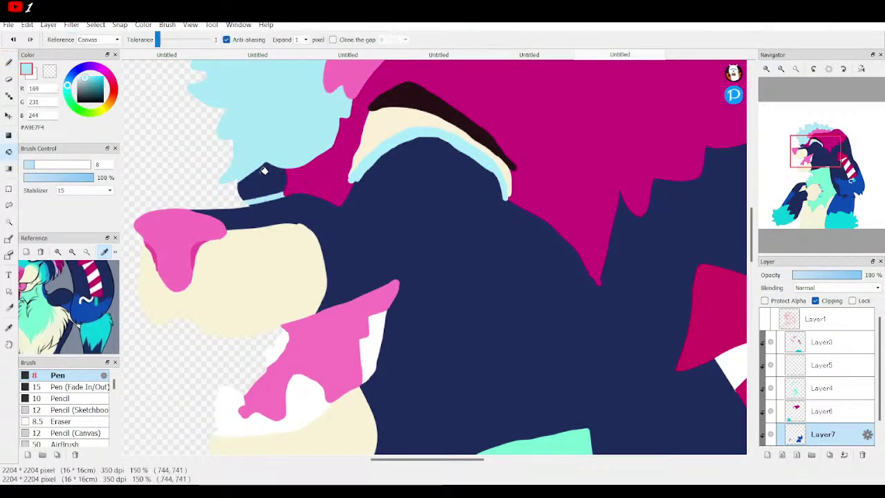
click(262, 170)
key(b)
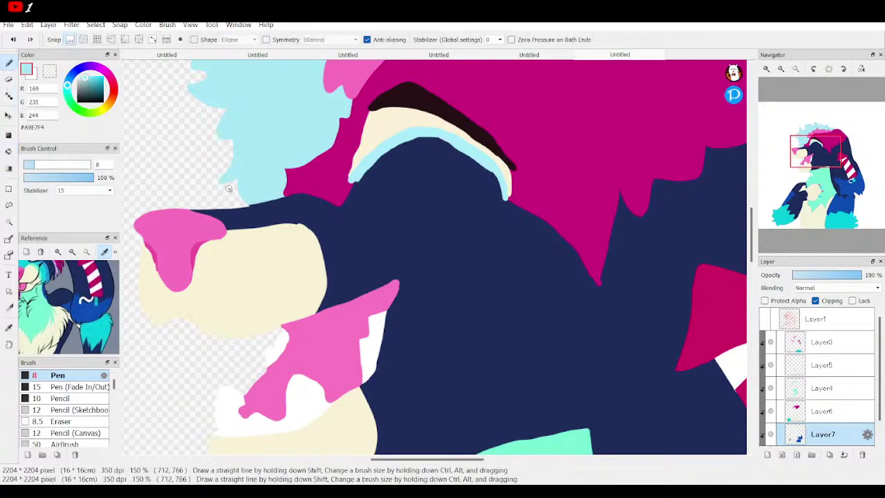
drag(284, 193, 226, 207)
Step: Sample turquoise (#02CBDB) from the reference, then outline and bucket-fill the marking along the muzzle bridge behind the nose
drag(90, 289, 109, 334)
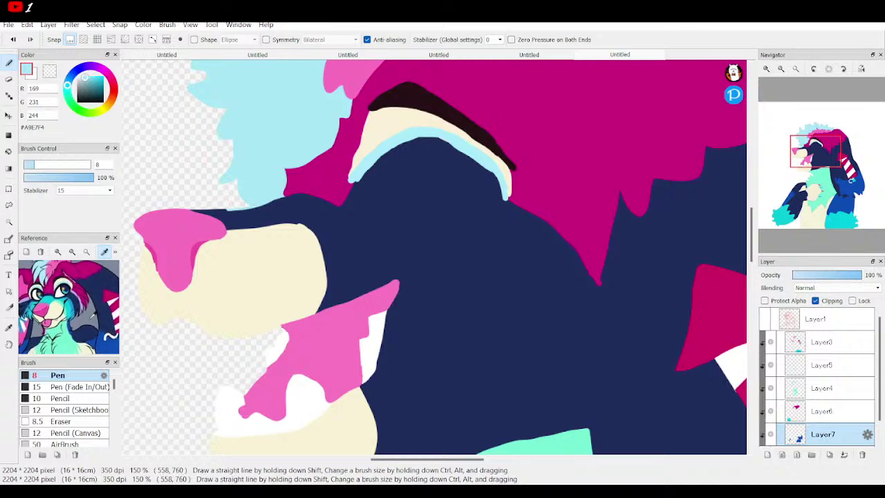
click(109, 334)
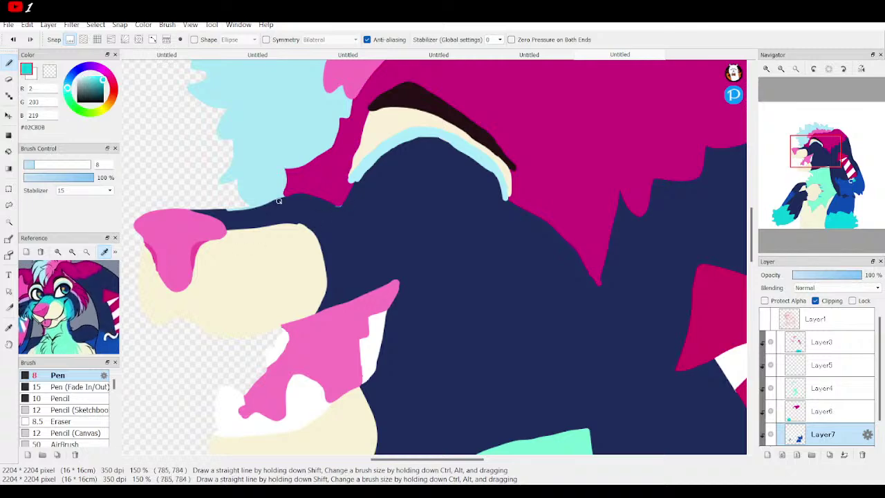
mouse_move(278, 198)
mouse_down()
mouse_move(328, 214)
mouse_move(278, 232)
mouse_move(243, 233)
mouse_move(280, 198)
mouse_move(254, 209)
mouse_move(181, 211)
mouse_up()
key(g)
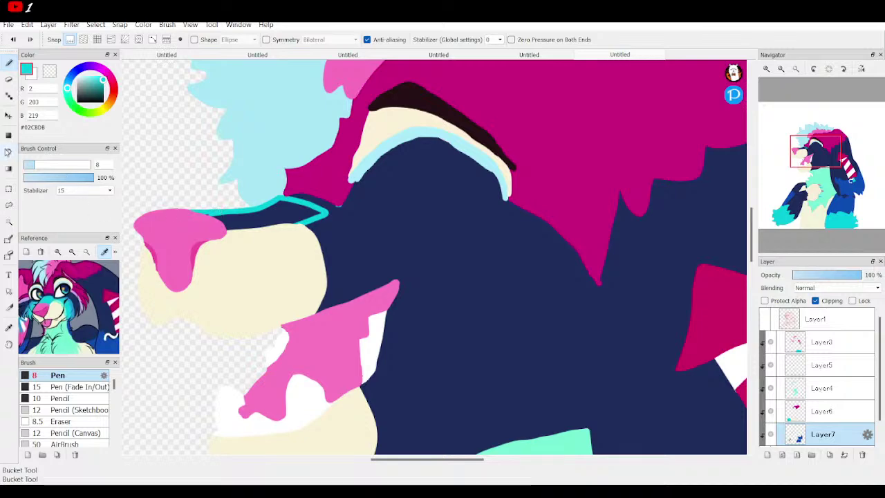
click(292, 223)
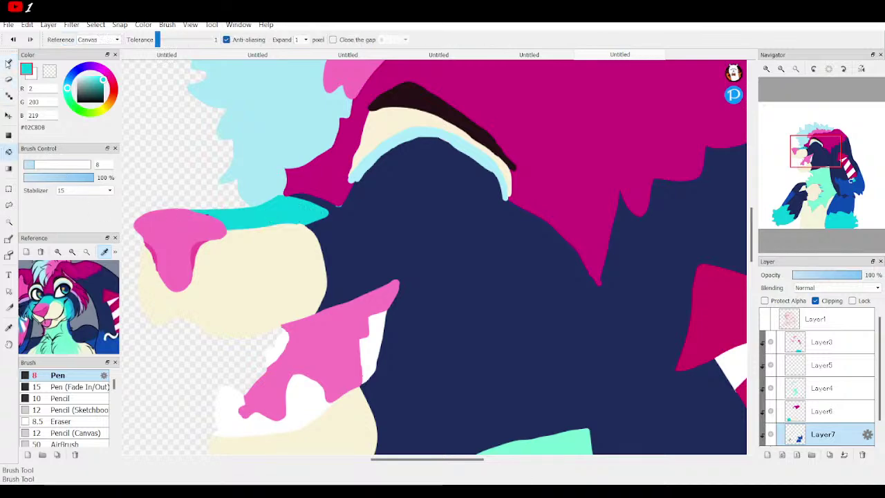
key(b)
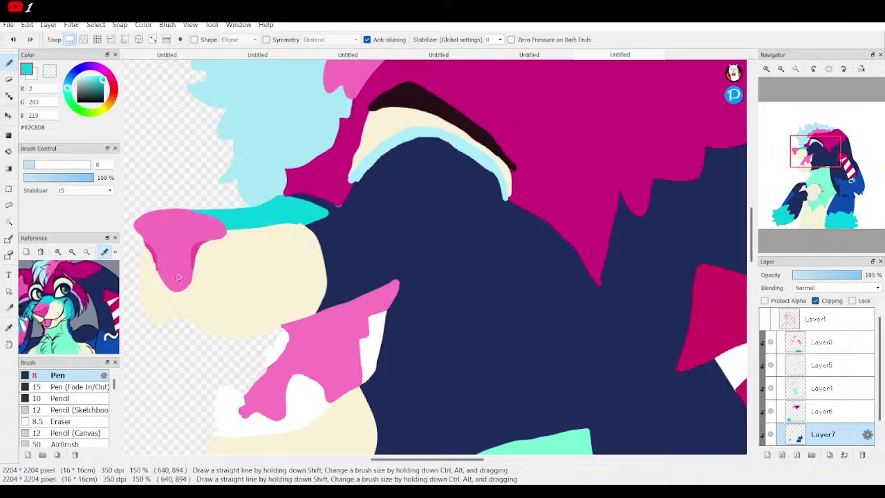
Step: Sample mint (#6BECD8) from the reference's cheek and draw curved boundaries behind the cream upper muzzle and the cream chin
click(60, 252)
click(59, 252)
click(59, 252)
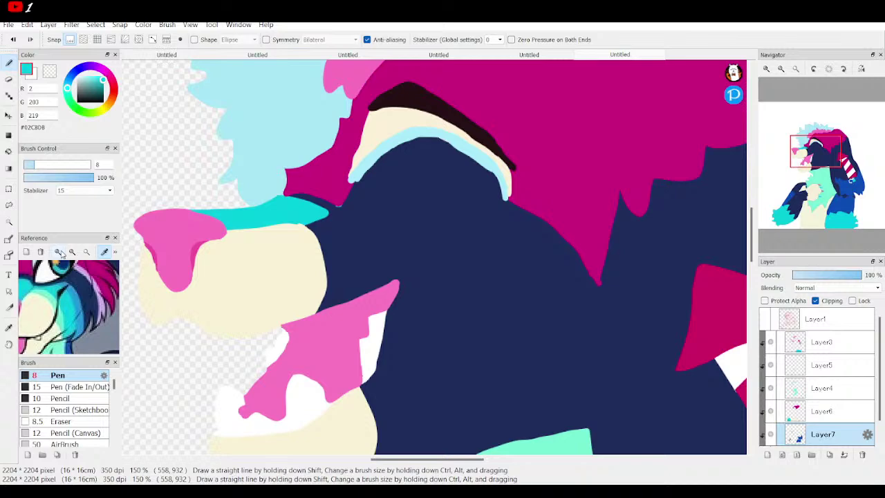
click(53, 290)
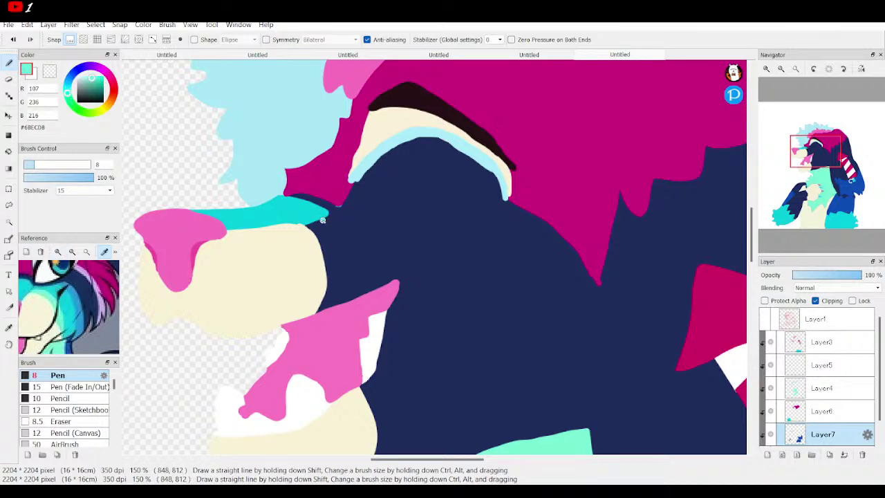
drag(322, 220, 334, 307)
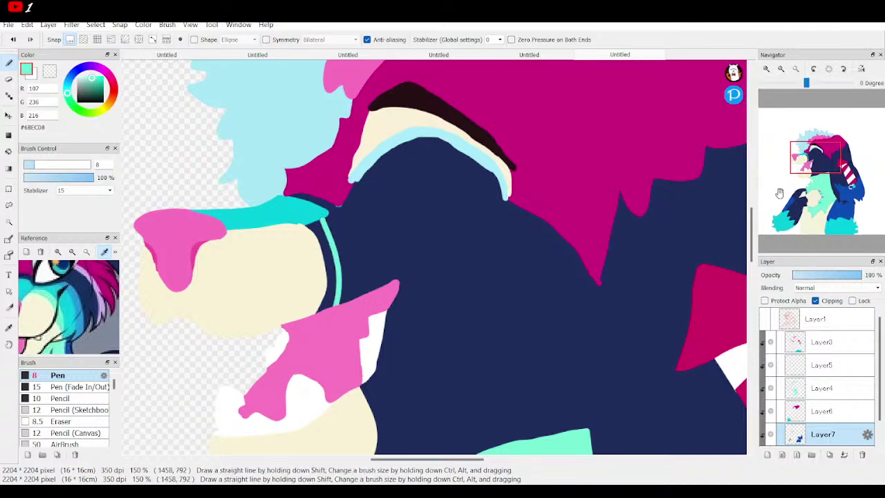
scroll(562, 153, down, 5)
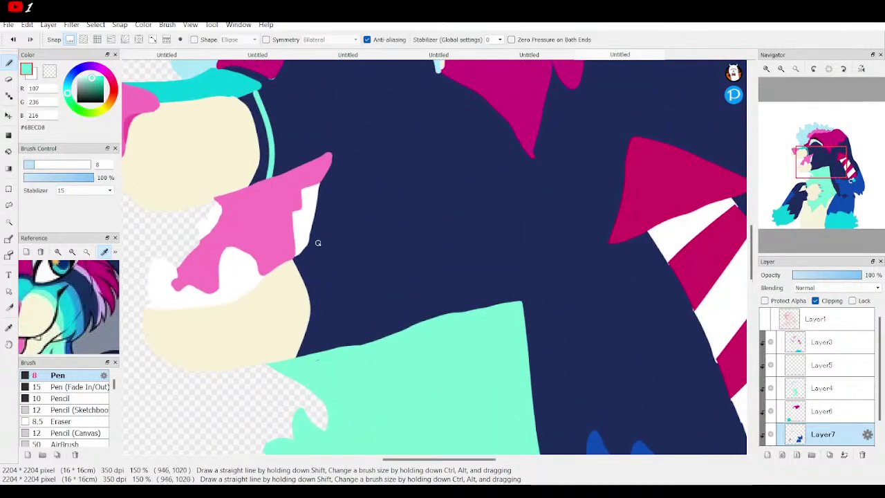
drag(304, 243, 301, 355)
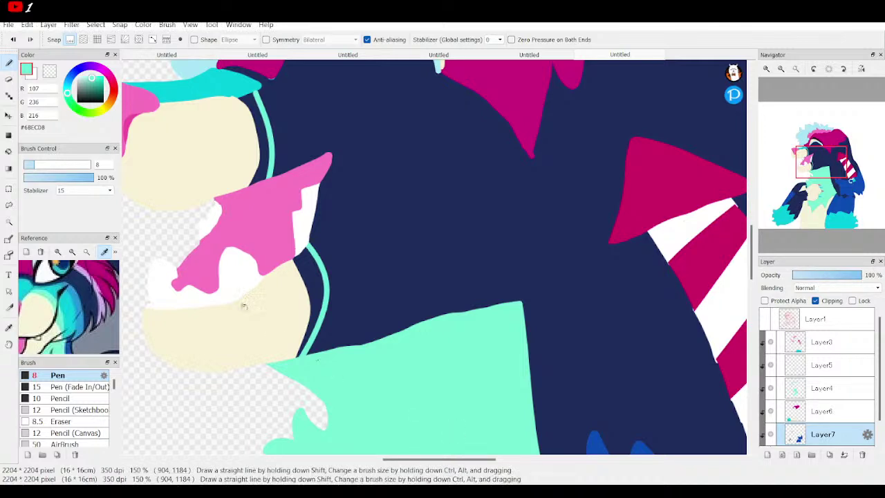
Step: Bucket-fill the narrow bands behind the upper muzzle and the chin with mint
click(7, 153)
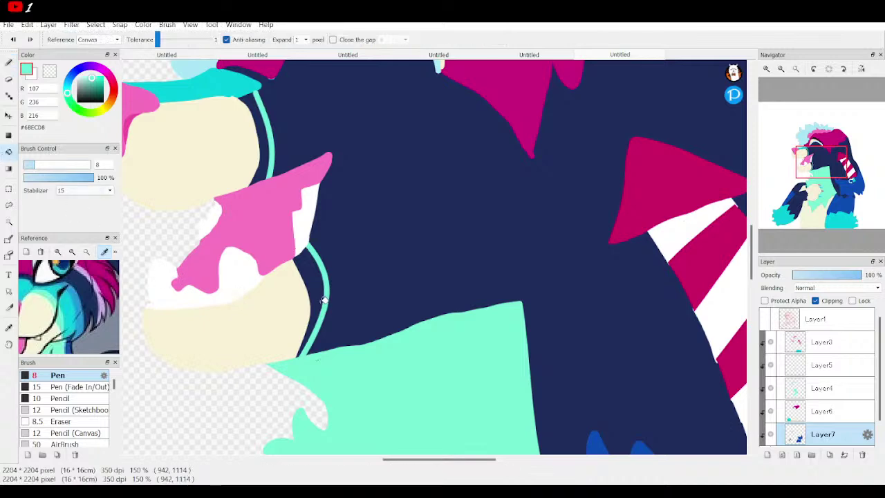
click(320, 268)
click(268, 148)
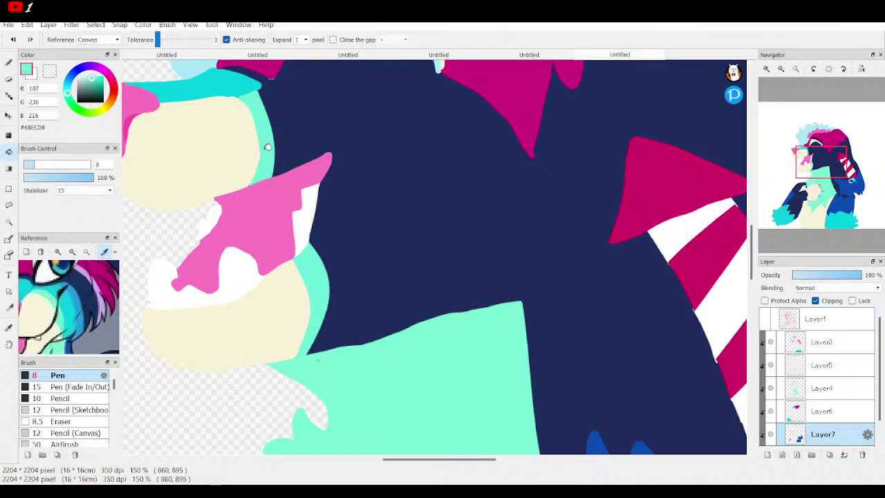
Step: Sample lilac (#CFBAF3) from the reference's cheek fur for the pen
drag(822, 164, 819, 160)
click(10, 63)
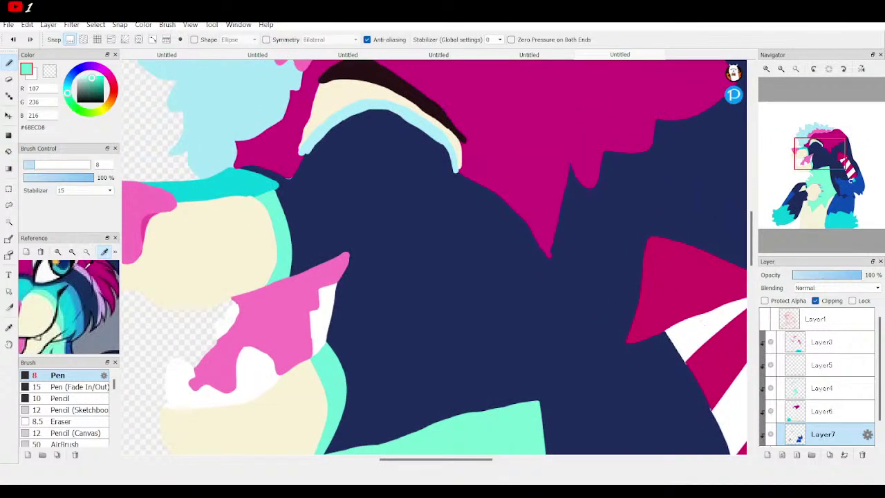
click(105, 298)
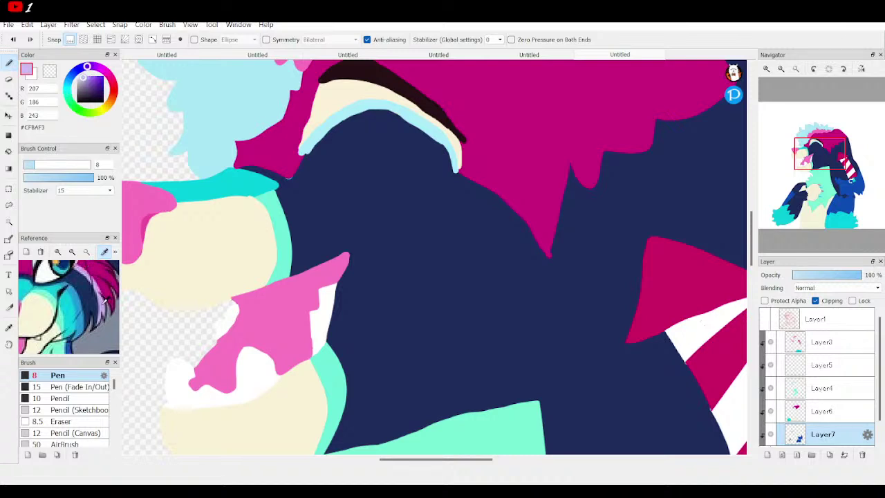
Step: Examine the reference's eye and cheek area to see where the lilac fur marking runs
click(60, 252)
click(59, 252)
scroll(76, 320, up, 3)
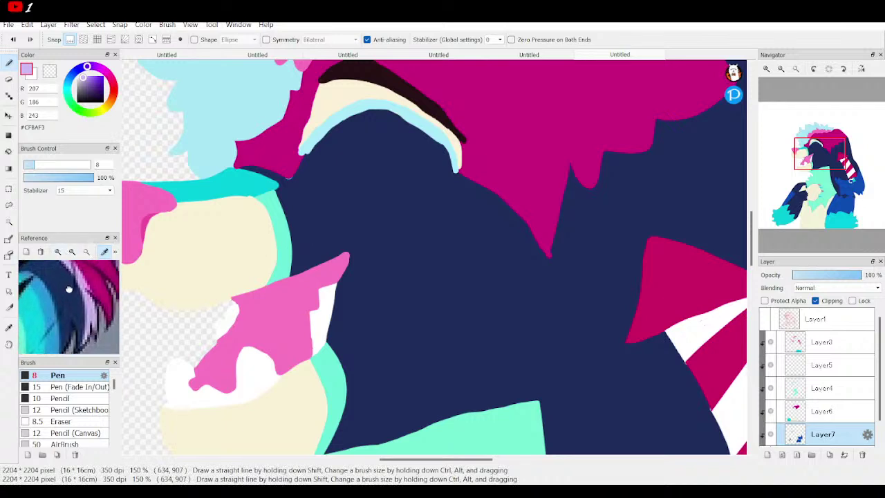
click(73, 252)
click(73, 252)
click(74, 252)
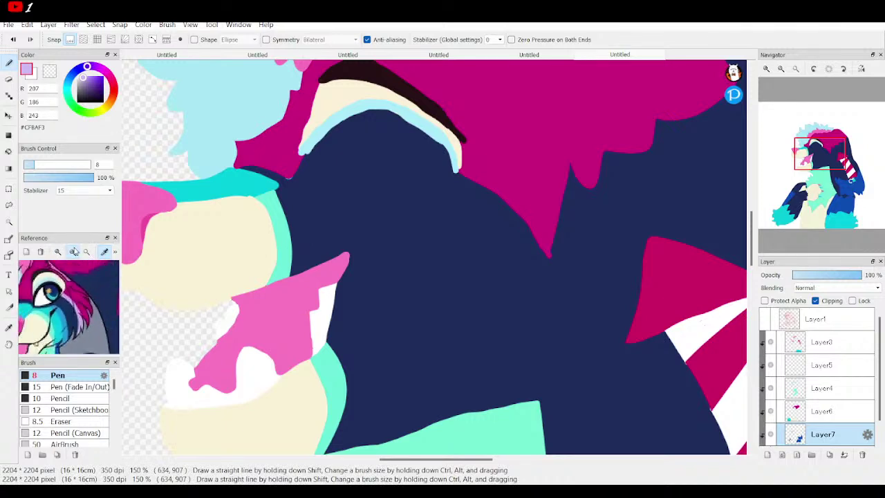
click(73, 252)
click(74, 251)
click(73, 252)
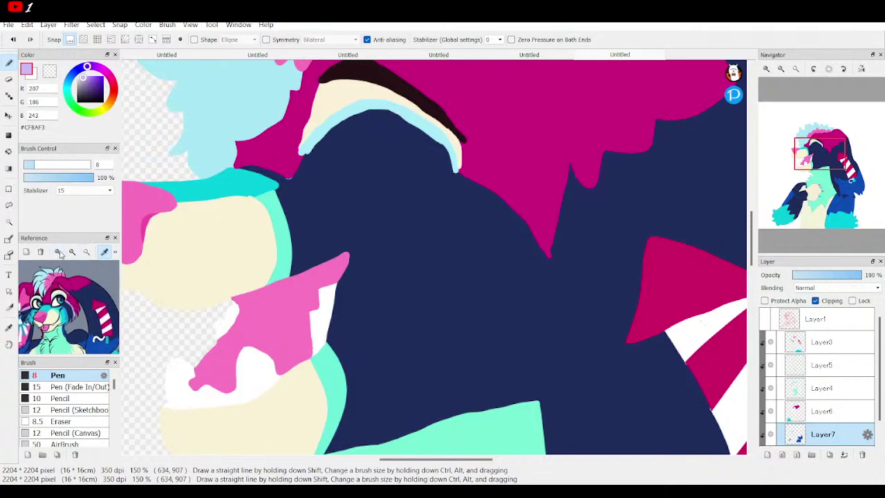
click(59, 253)
click(59, 253)
click(59, 253)
click(58, 253)
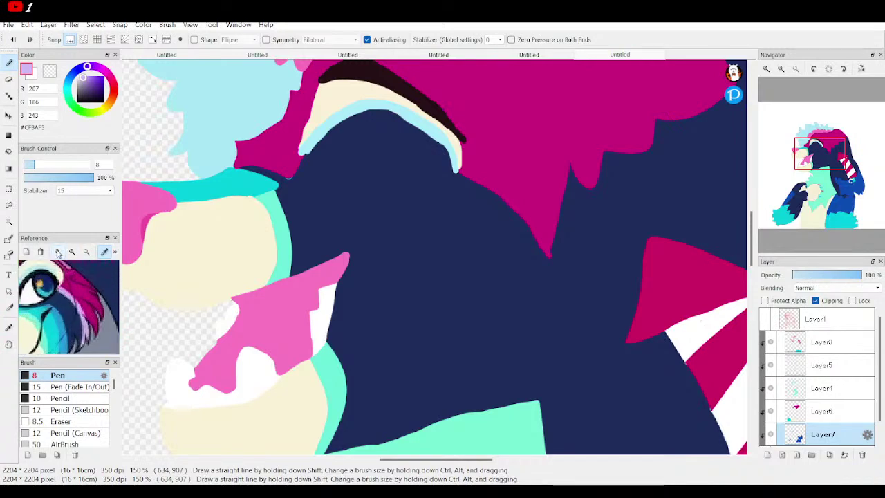
drag(69, 273, 89, 263)
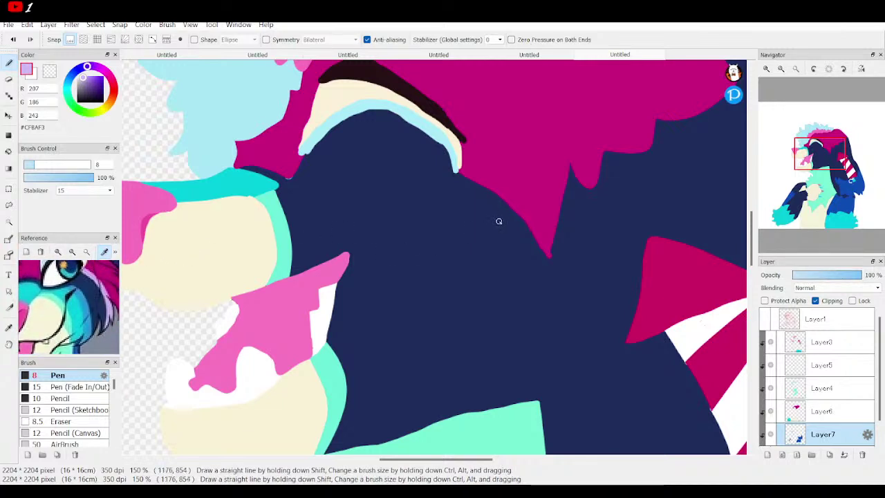
Step: Show the sketch and outline a lilac marking from the eye's outer corner along the magenta fur's lower edge to its point
click(766, 318)
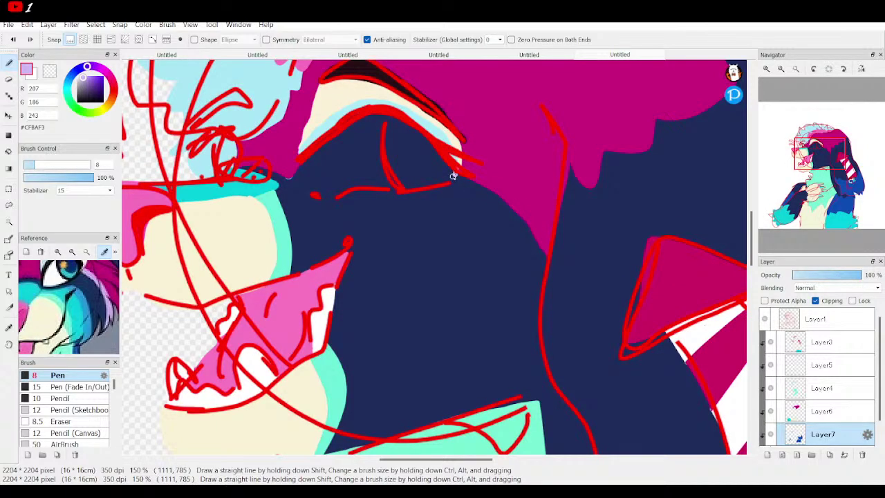
mouse_move(447, 180)
mouse_down()
mouse_move(491, 217)
mouse_move(510, 247)
mouse_up()
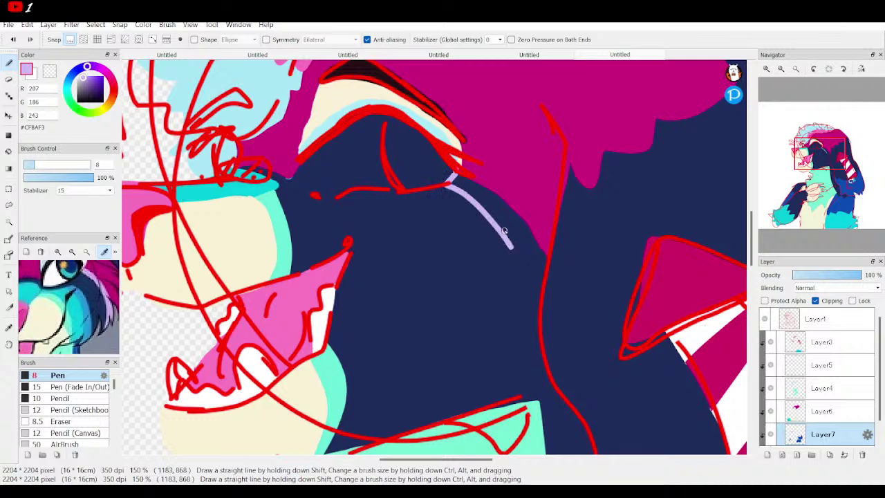
drag(510, 246, 543, 283)
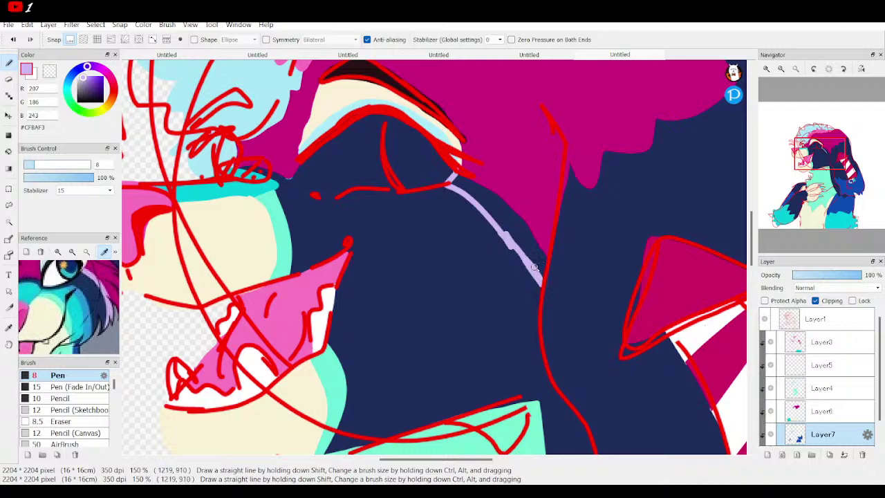
drag(543, 279, 550, 242)
Step: Hide the sketch and bucket-fill the cheek marking below the magenta fur with lilac
click(764, 319)
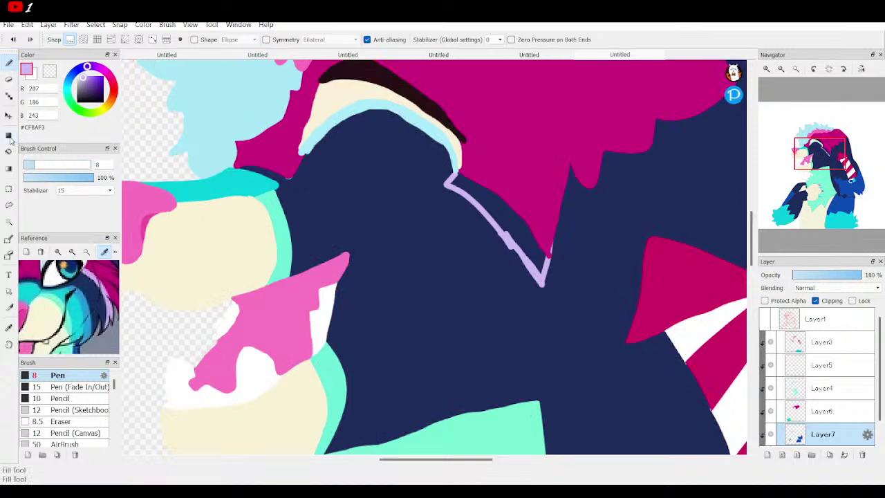
click(8, 151)
click(517, 222)
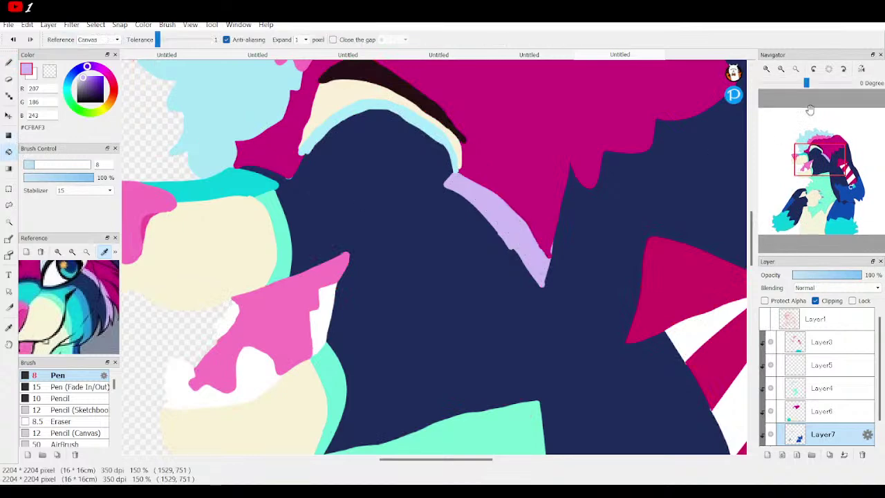
Step: Erase along the outer edge of the lilac marking where it meets the magenta fur's point
click(8, 79)
mouse_move(577, 172)
mouse_down()
mouse_move(559, 239)
mouse_move(561, 277)
mouse_up()
click(780, 68)
click(781, 69)
click(780, 68)
click(780, 68)
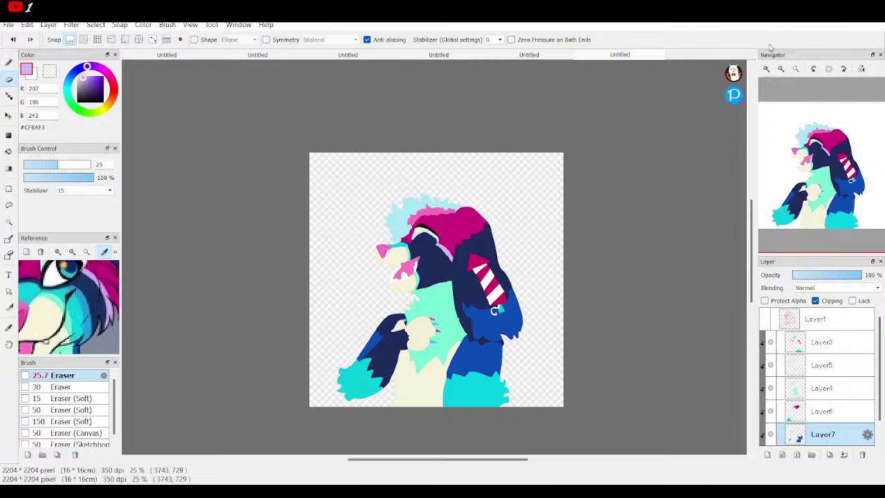
click(765, 69)
click(766, 69)
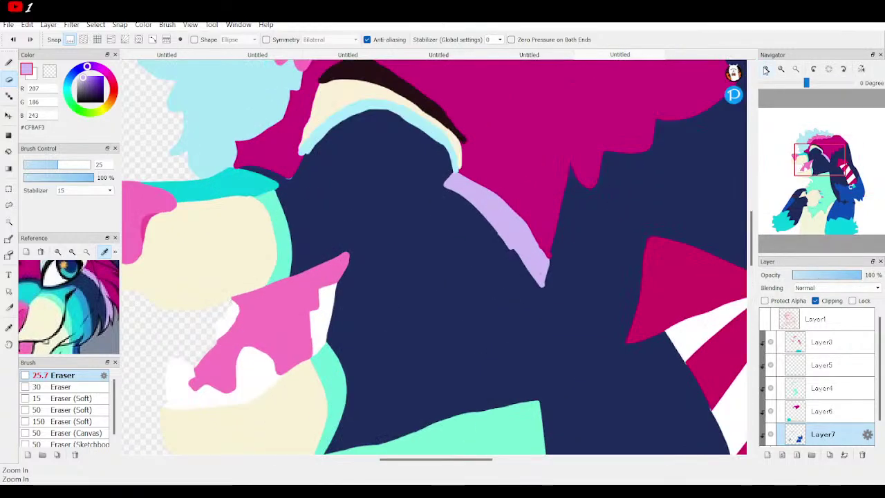
Step: Add a new clipping layer directly above the base layer, Layer2
click(781, 70)
click(781, 70)
click(782, 70)
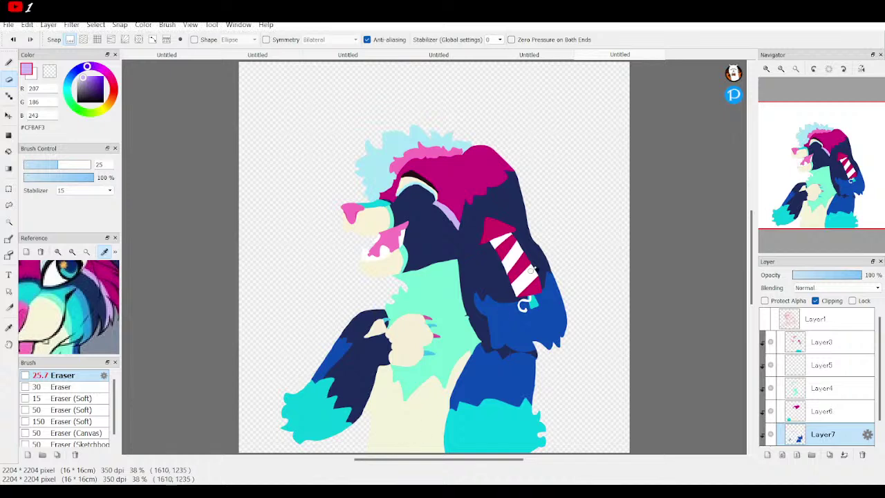
scroll(786, 359, down, 1)
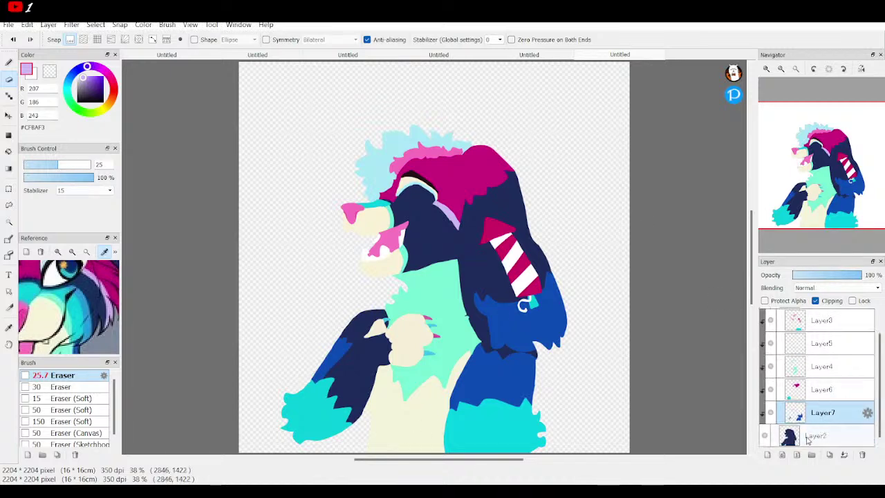
click(809, 436)
click(766, 455)
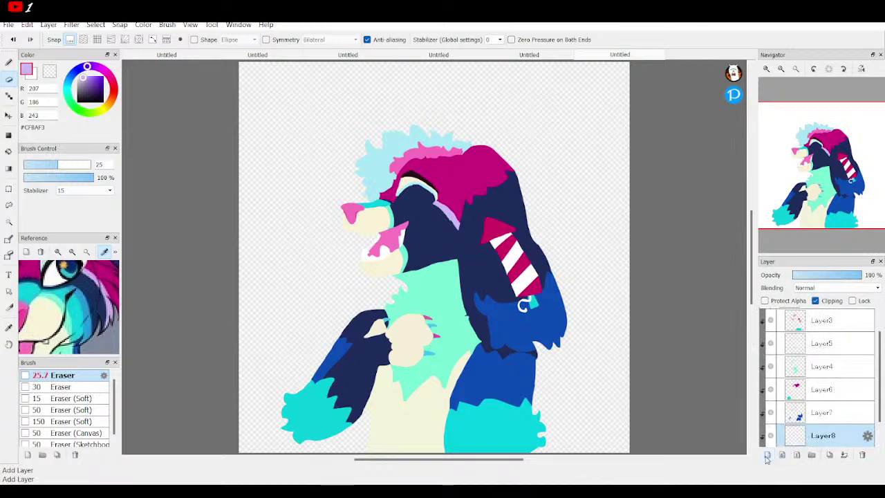
Step: Sample the reference's cyan cheek colour and outline a band with the 8 px Pen from the muzzle's upper edge behind the mouth to the chest
click(766, 68)
click(766, 68)
click(766, 68)
click(766, 68)
click(767, 68)
click(783, 69)
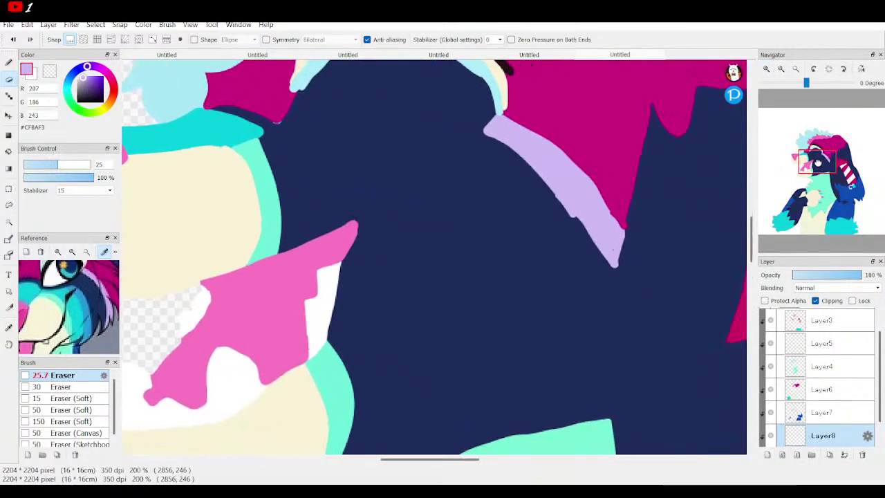
click(781, 69)
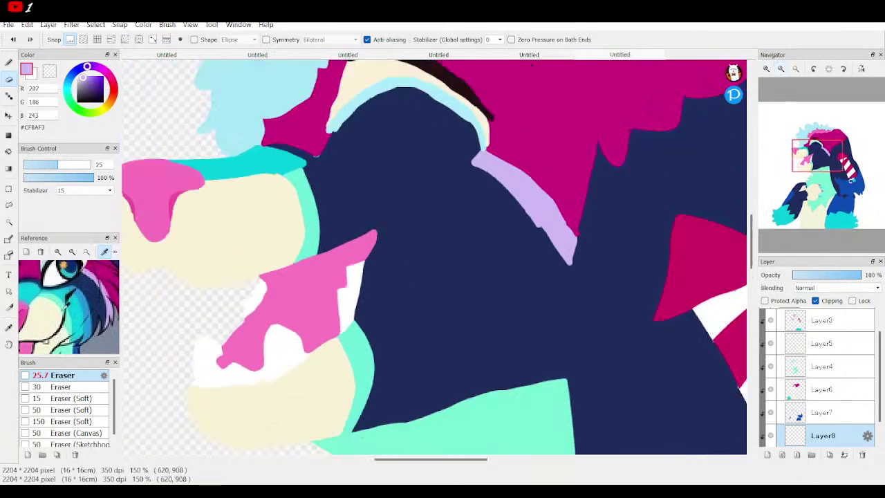
click(78, 306)
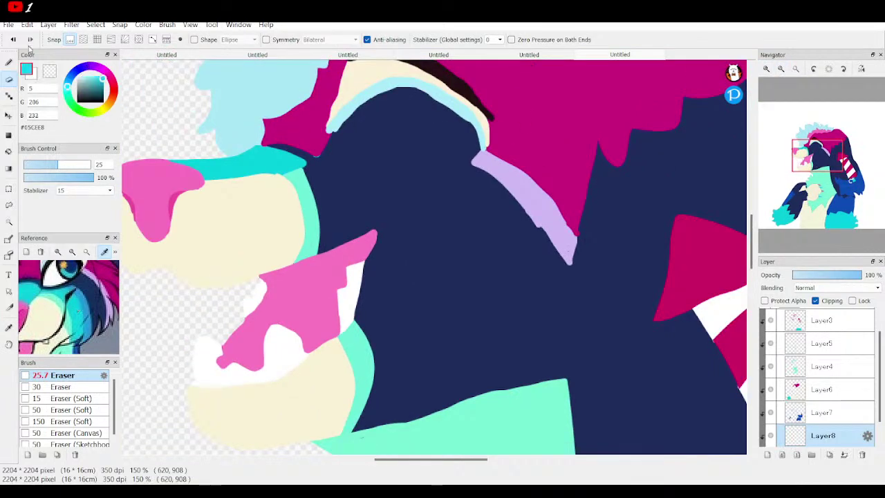
click(8, 63)
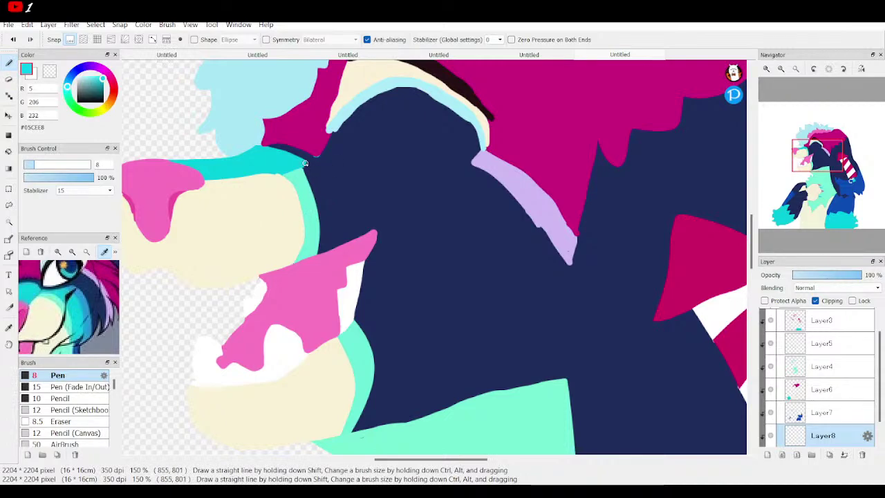
mouse_move(304, 163)
mouse_down()
mouse_move(358, 163)
mouse_move(409, 223)
mouse_up()
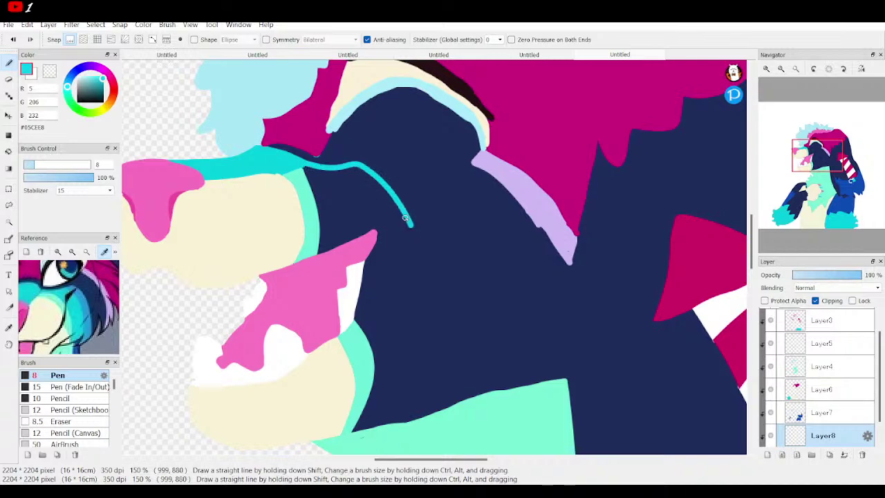
key(ctrl+z)
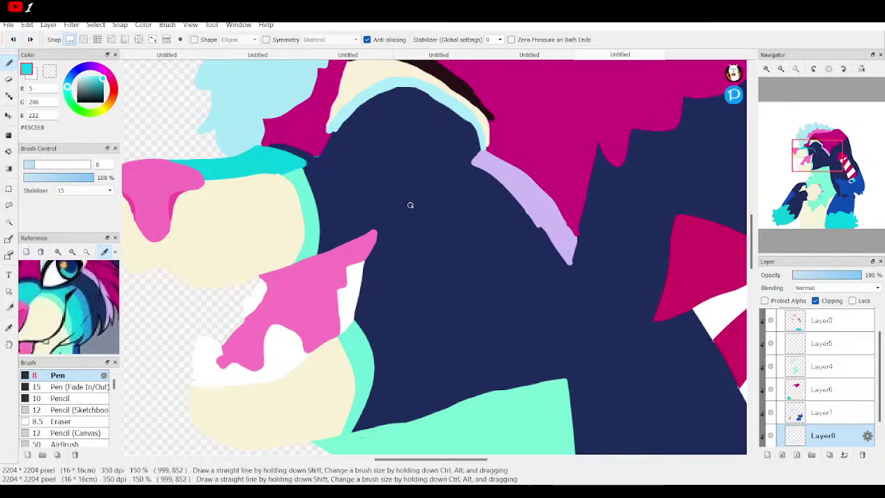
mouse_move(305, 164)
mouse_down()
mouse_move(347, 171)
mouse_move(367, 188)
mouse_move(403, 298)
mouse_move(408, 381)
mouse_move(378, 427)
mouse_up()
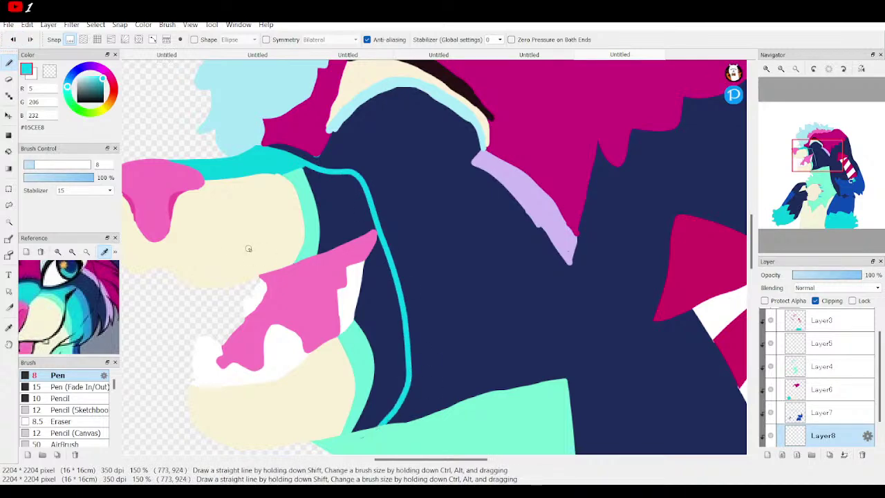
Step: Bucket-fill the outlined cheek band with cyan, both above and below the corner of the mouth
key(g)
click(345, 218)
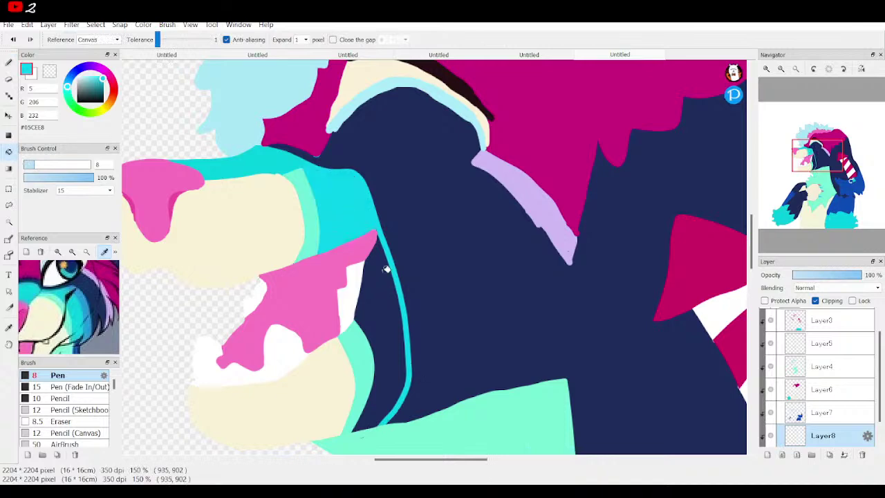
click(393, 290)
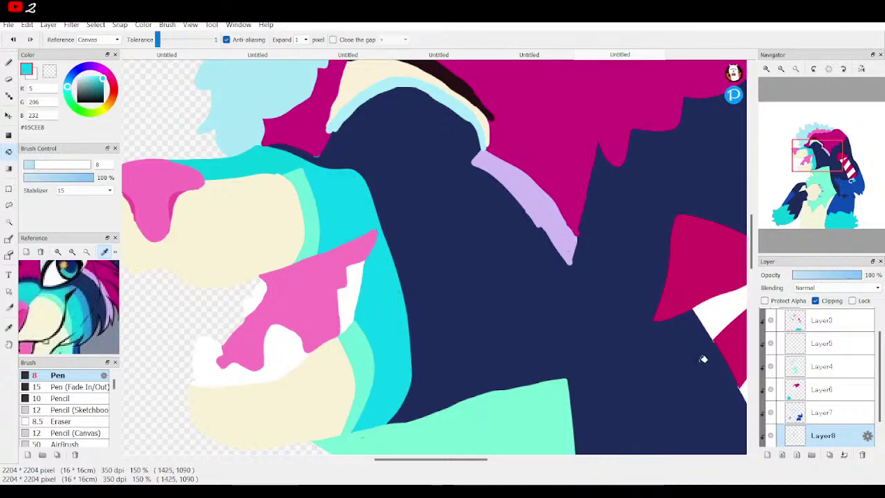
Step: Add another layer directly above Layer2 and turn on clipping for it
scroll(816, 408, down, 1)
click(799, 436)
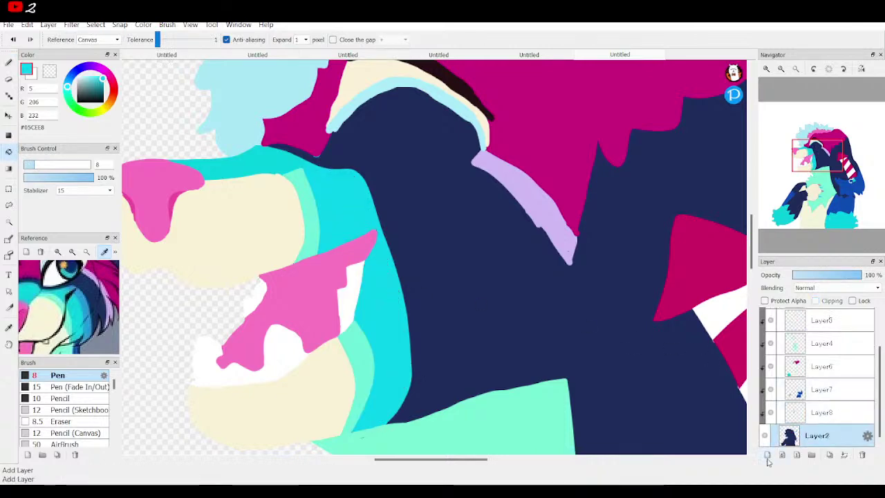
click(766, 455)
click(814, 300)
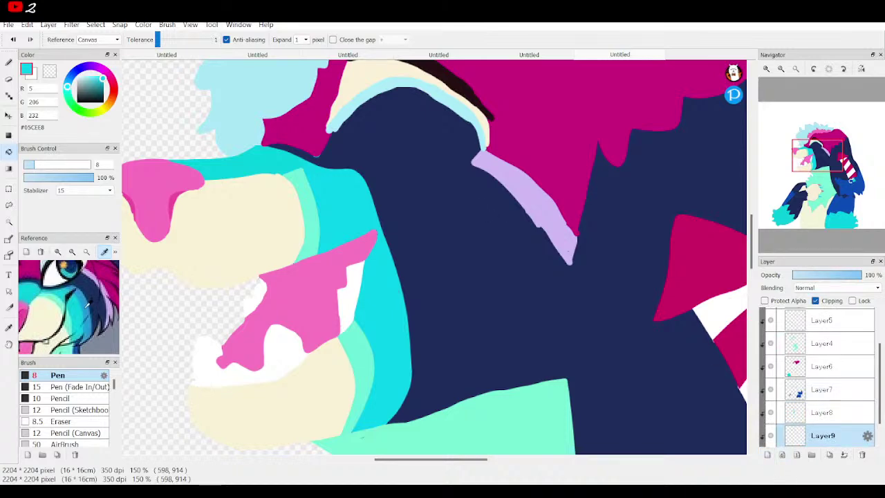
Step: Sample mid-blue #1E98D7 from the reference, then outline and bucket-fill a second cheek band behind the cyan one
click(87, 297)
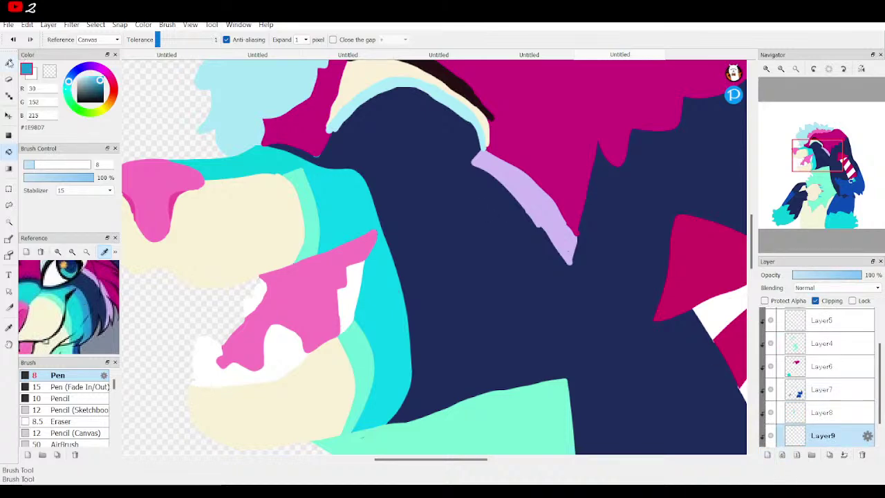
click(9, 62)
mouse_move(350, 171)
mouse_down()
mouse_move(400, 173)
mouse_move(441, 236)
mouse_move(448, 370)
mouse_move(432, 415)
mouse_up()
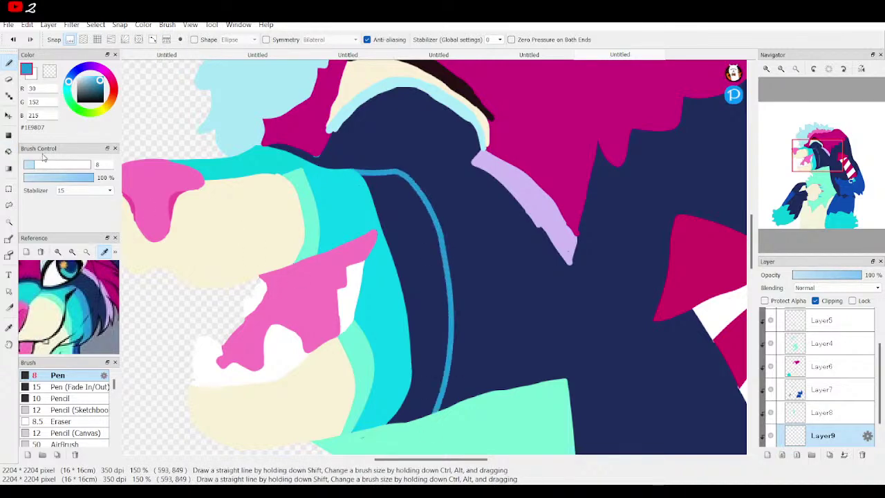
click(9, 151)
click(426, 260)
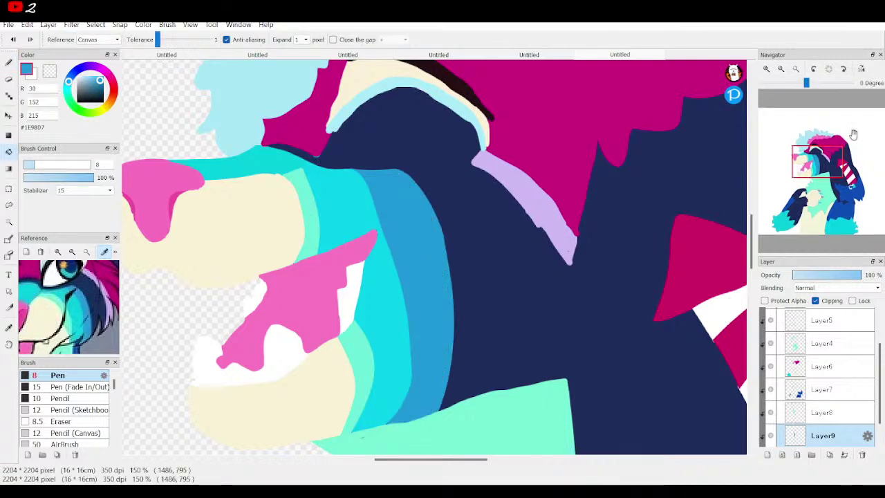
Step: Sample the lilac cheek marking and use the 8 px Pen to smooth its inner edge and extend its lower tip downward
click(795, 69)
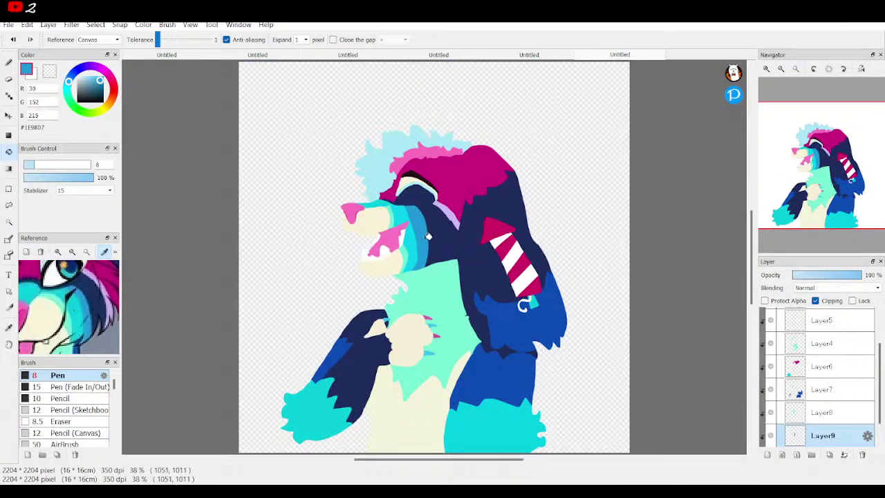
alt+click(451, 210)
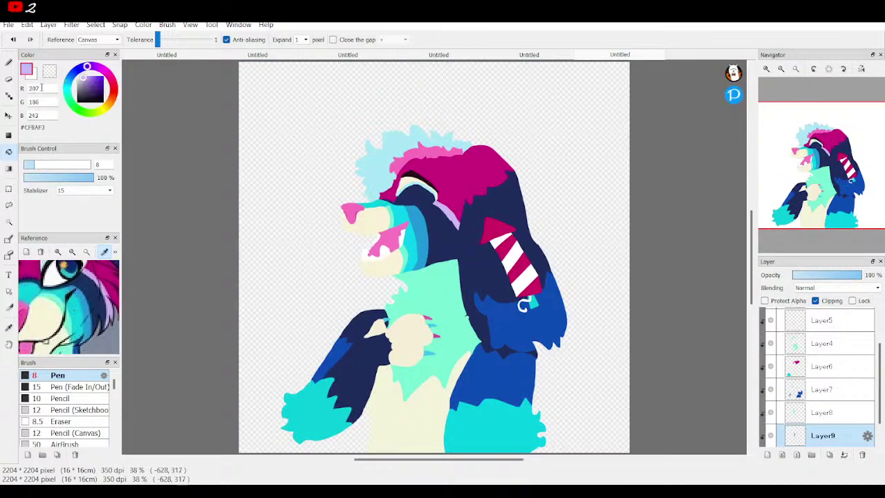
click(10, 63)
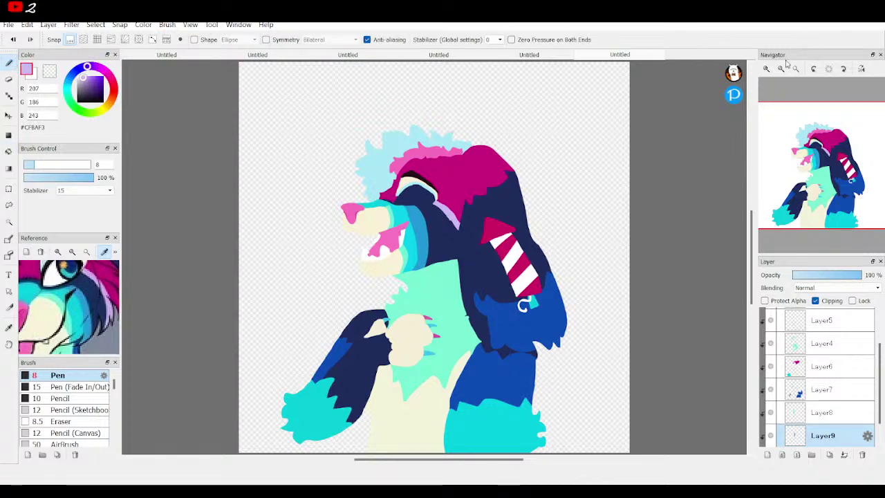
click(765, 68)
click(765, 68)
click(765, 68)
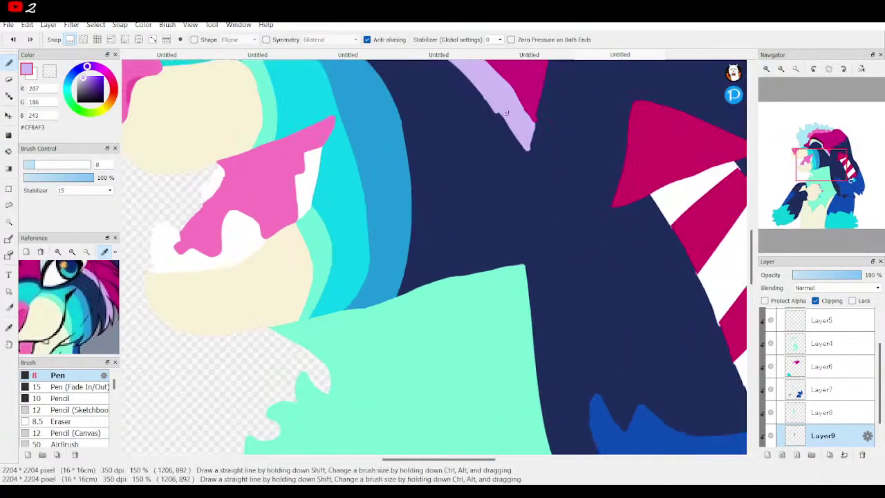
drag(503, 118, 527, 181)
drag(530, 132, 525, 153)
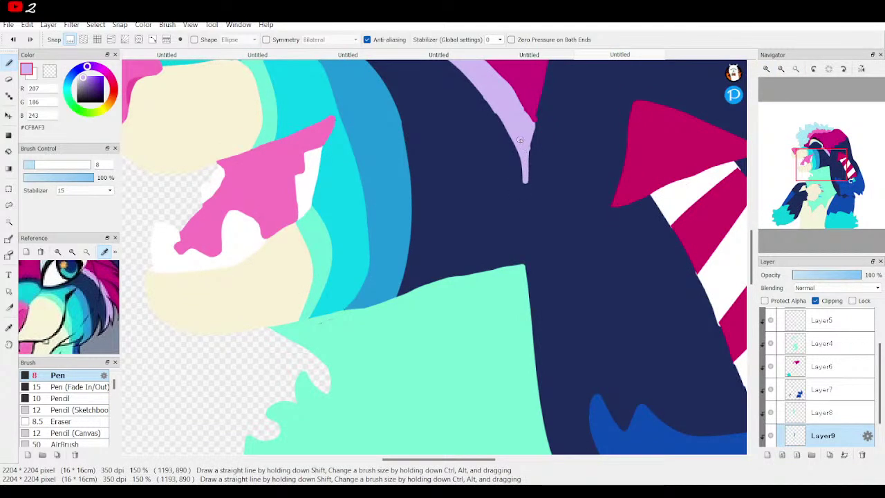
Step: Merge the mid-blue cheek layer into Layer2 and delete the stray duplicate of Layer8
click(796, 68)
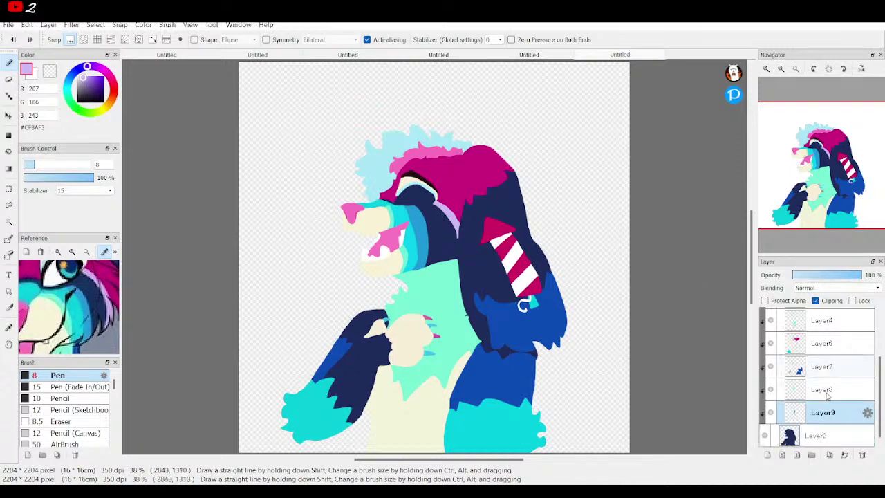
click(843, 454)
click(822, 419)
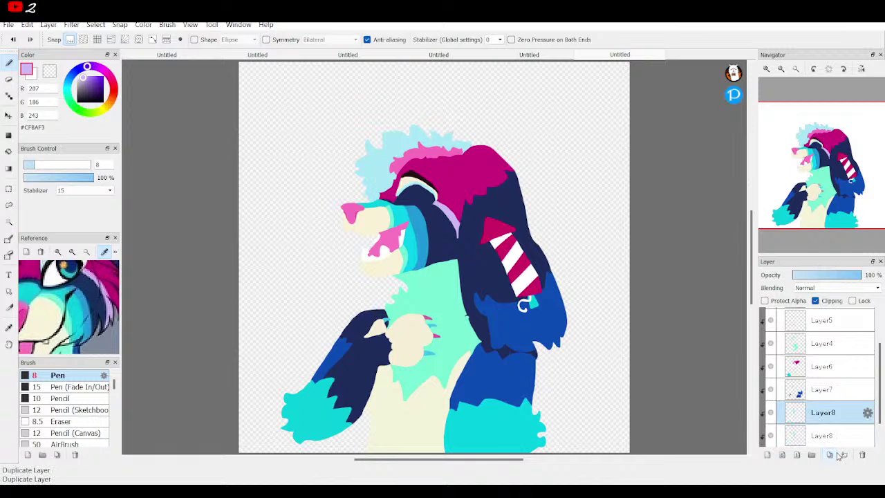
click(862, 455)
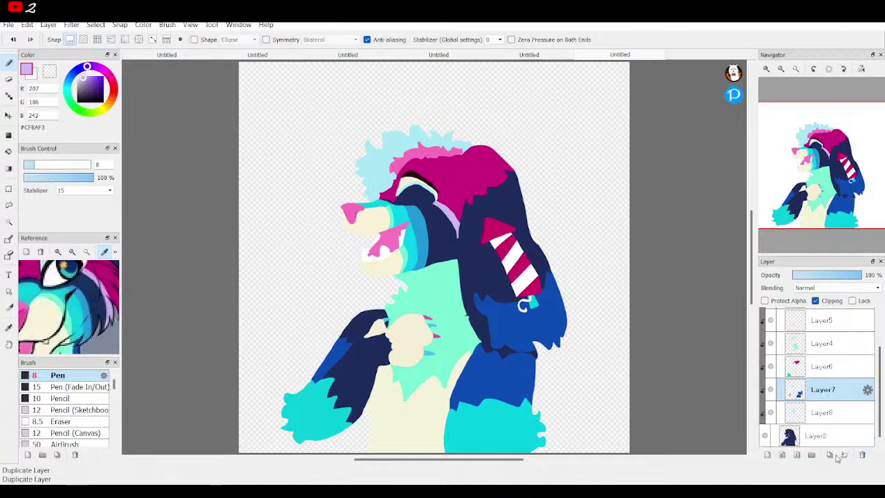
Step: Merge the remaining clipping layers 8, 7, 6, 4, 5 and 3 one by one into Layer2, leaving the sketch layer separate
click(832, 413)
click(844, 454)
click(833, 412)
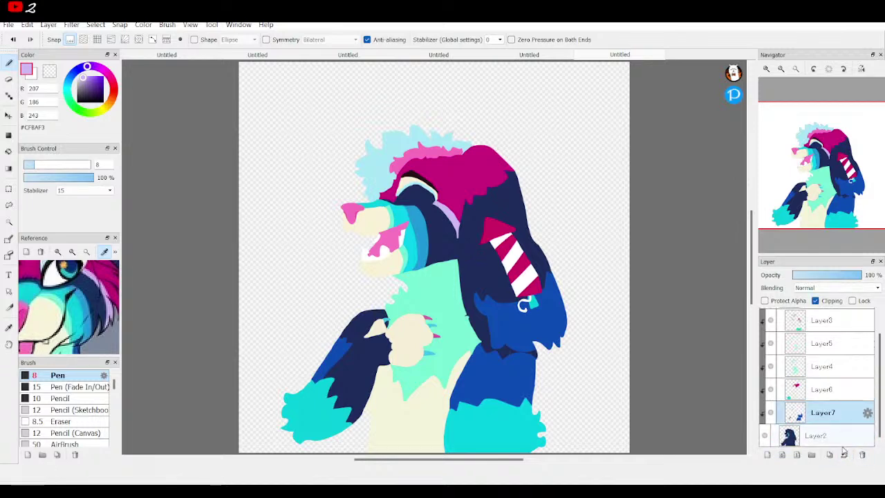
click(845, 455)
click(835, 413)
click(845, 455)
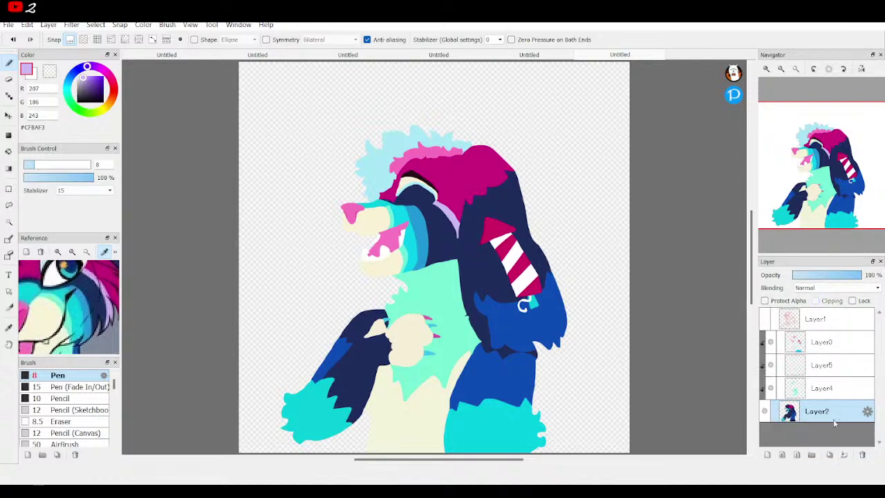
click(822, 394)
click(845, 455)
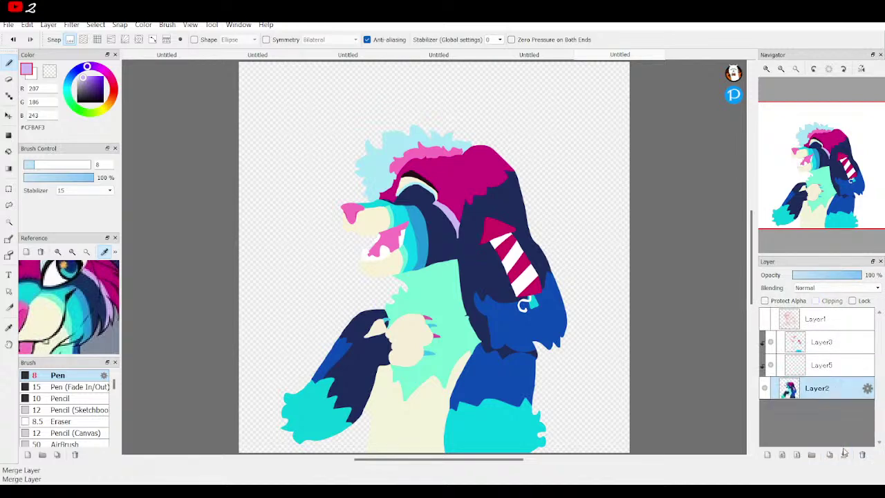
click(821, 370)
click(844, 455)
click(823, 341)
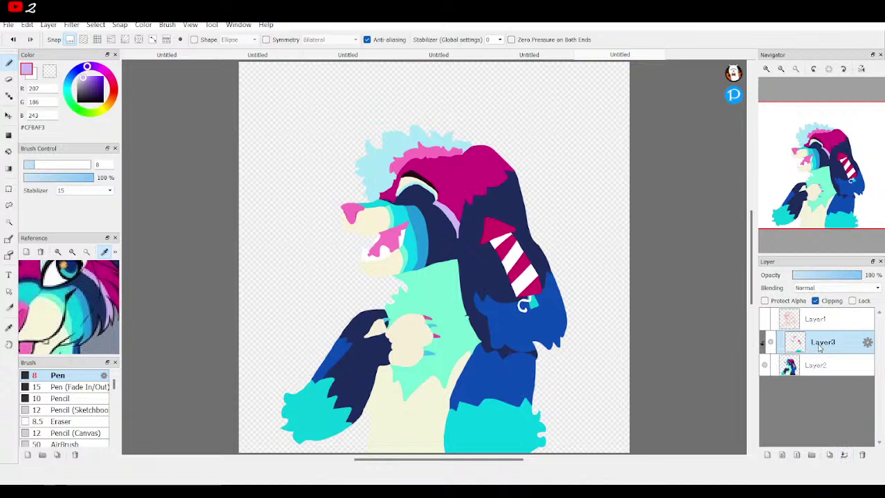
click(844, 455)
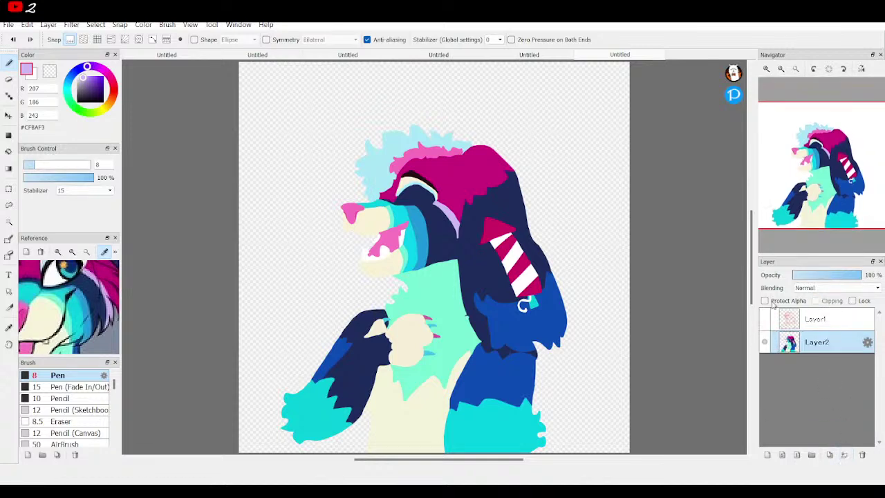
Step: Add a clipping layer above the merged colours and set the brush colour to the reference's cream darkened to #C1BCA0
click(766, 455)
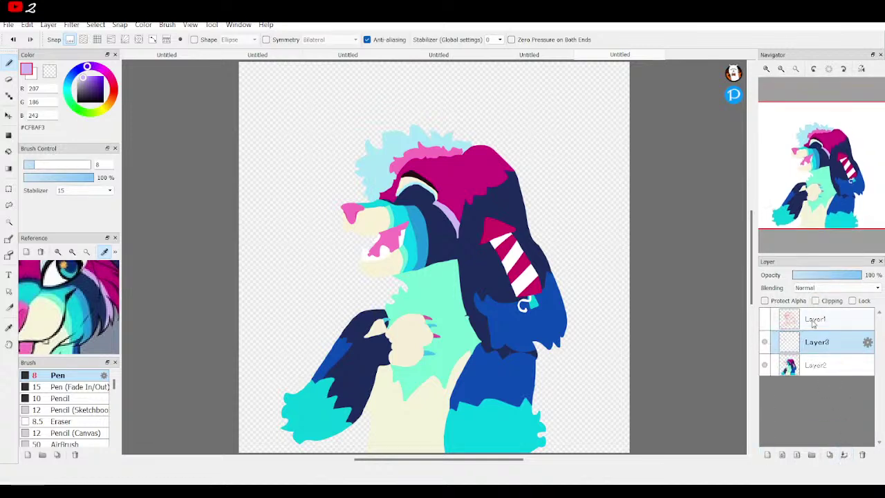
click(822, 302)
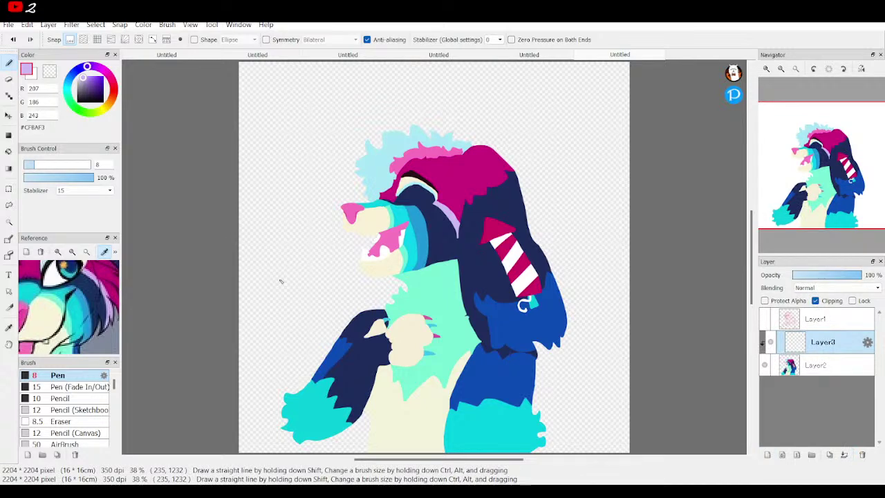
click(49, 306)
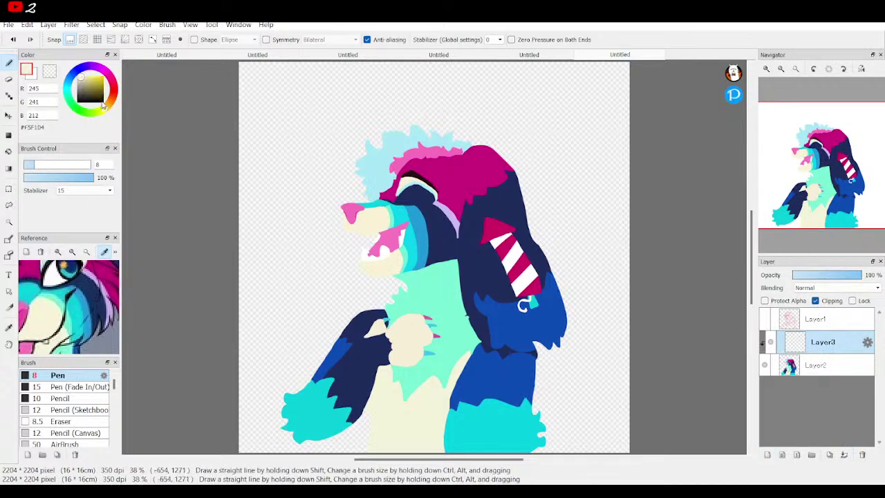
click(81, 84)
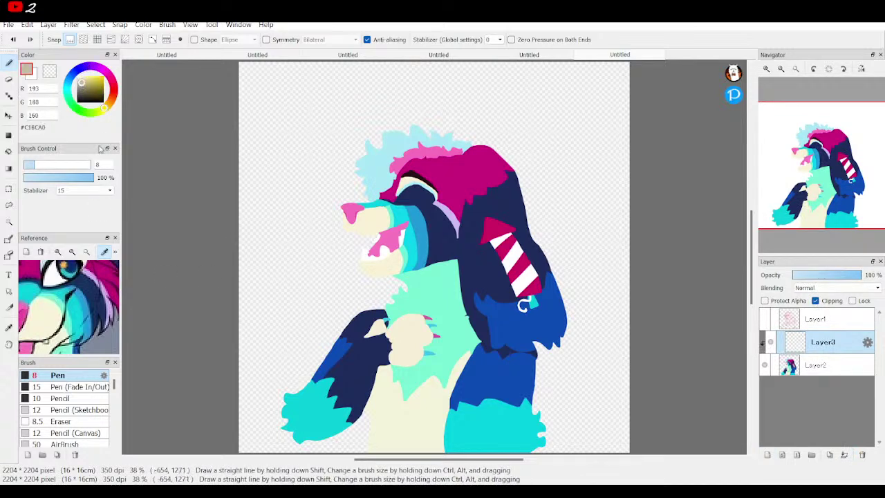
mouse_move(874, 105)
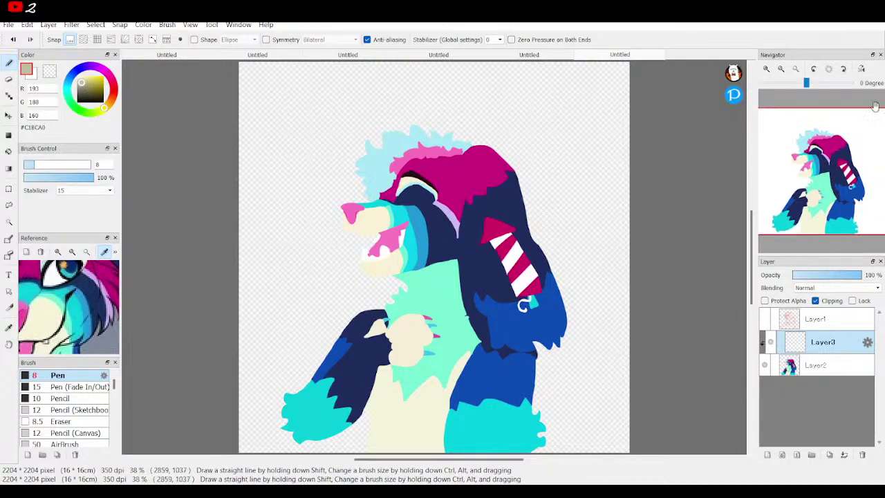
Step: Draw a short vertical line in #C1BCA0 from the pink nose down the front of the cream muzzle
click(765, 69)
click(766, 69)
click(766, 70)
drag(201, 108, 444, 226)
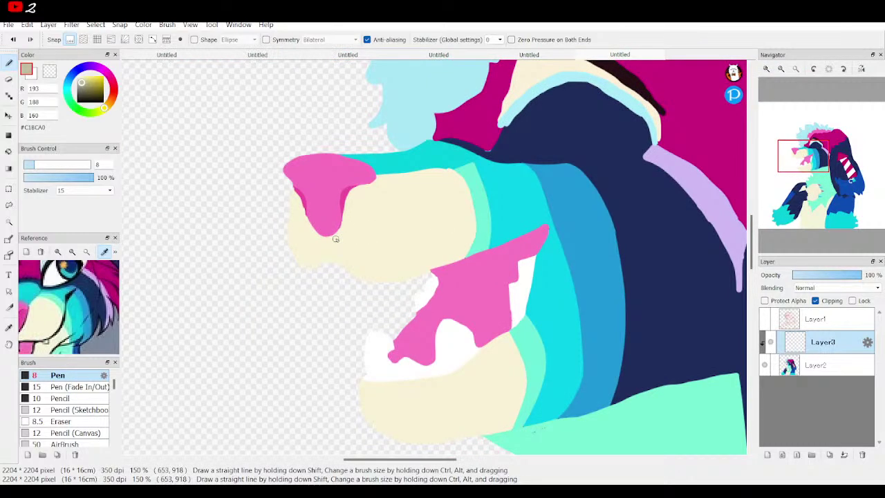
drag(326, 239, 333, 267)
Step: Draw three curved finger-separation lines in #C1BCA0 across the cream raised paw
click(810, 180)
drag(809, 181, 810, 190)
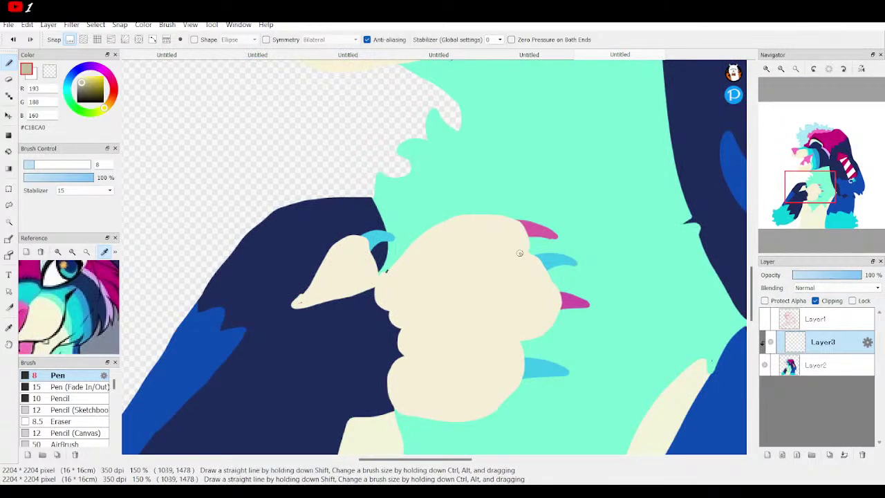
mouse_move(524, 251)
mouse_down()
mouse_move(447, 259)
mouse_move(400, 281)
mouse_up()
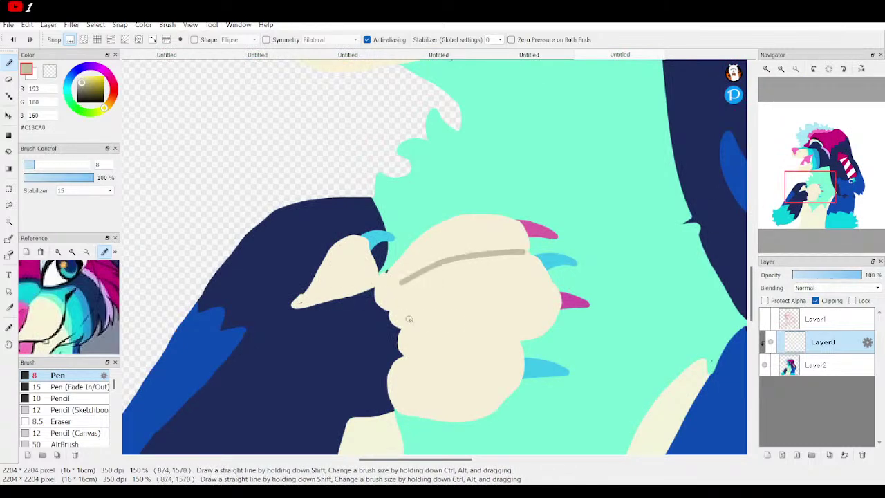
drag(546, 282, 468, 291)
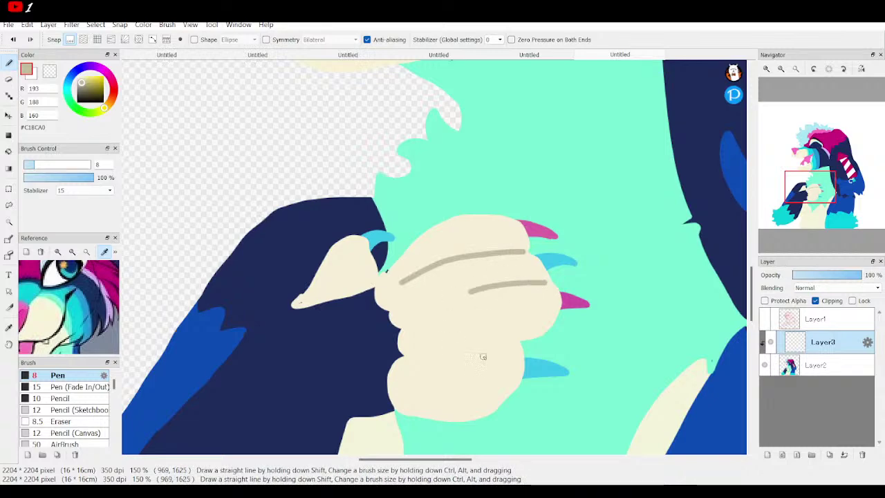
drag(519, 339, 442, 340)
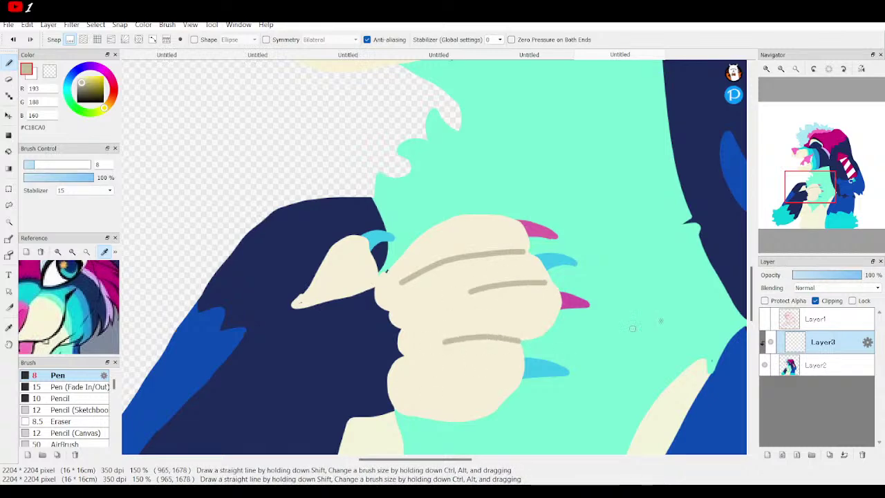
Step: Add a curved fold line in #C1BCA0 on the cream belly's edge beneath the raised arm
drag(837, 205, 810, 209)
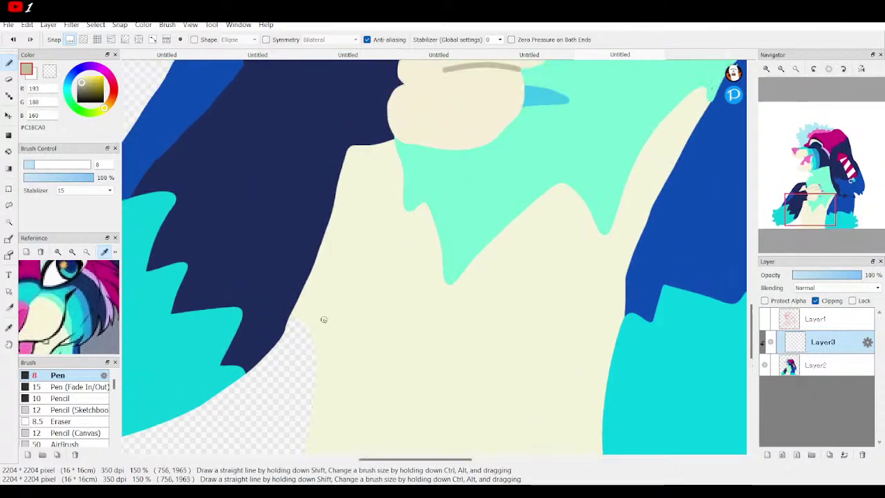
mouse_move(306, 322)
mouse_down()
mouse_move(334, 297)
mouse_move(345, 243)
mouse_up()
click(780, 69)
click(781, 69)
click(781, 69)
drag(823, 215, 824, 181)
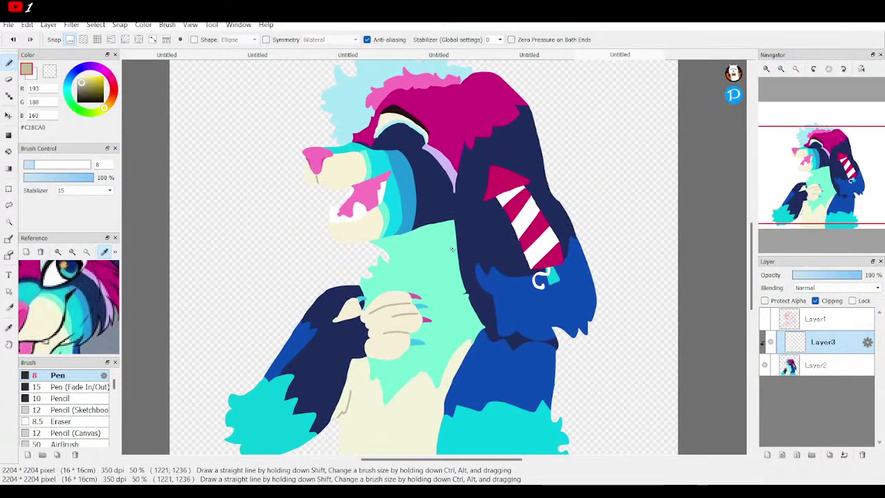
Step: Darken the sampled magenta to #8B0956 and trace crease lines at the ear's base and top over the sketch, leaving the sketch hidden
alt+click(450, 89)
click(102, 88)
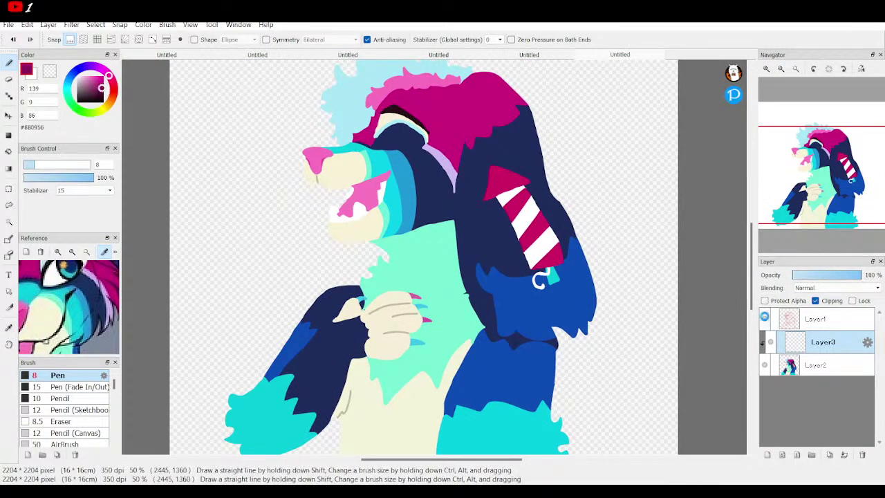
click(764, 319)
click(766, 68)
click(765, 68)
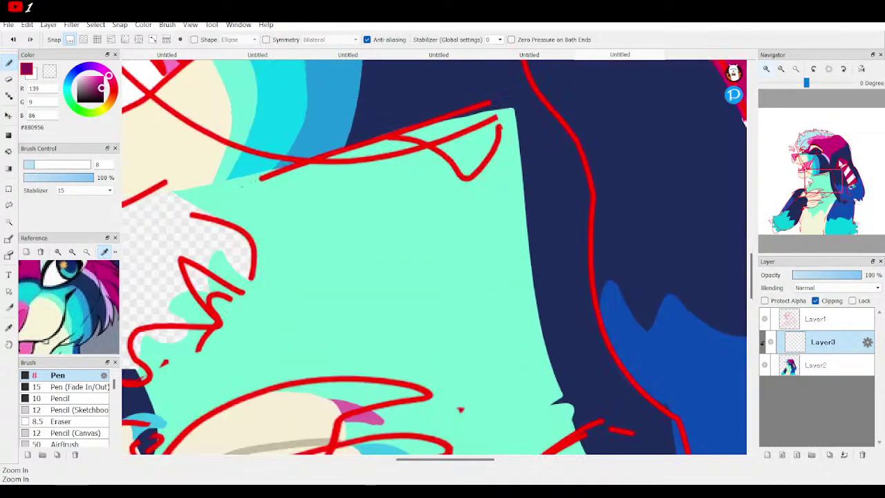
scroll(440, 274, up, 10)
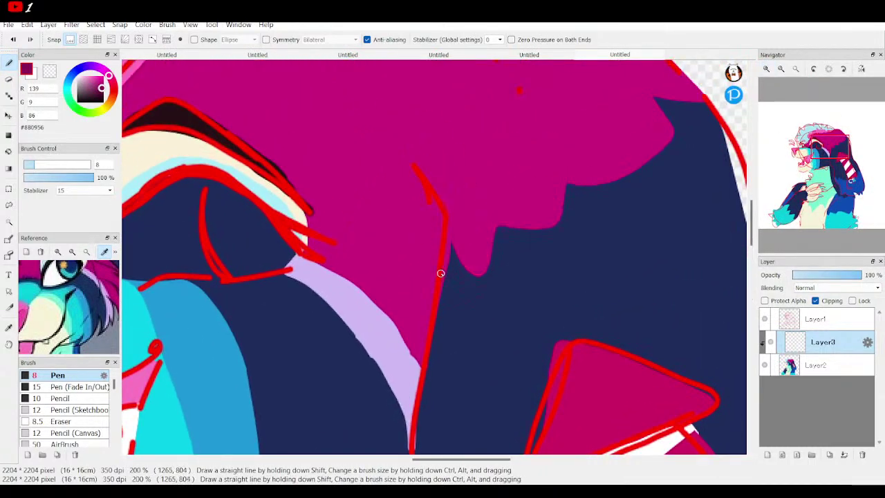
mouse_move(406, 155)
mouse_down()
mouse_move(385, 143)
mouse_move(371, 124)
mouse_up()
click(780, 68)
click(780, 69)
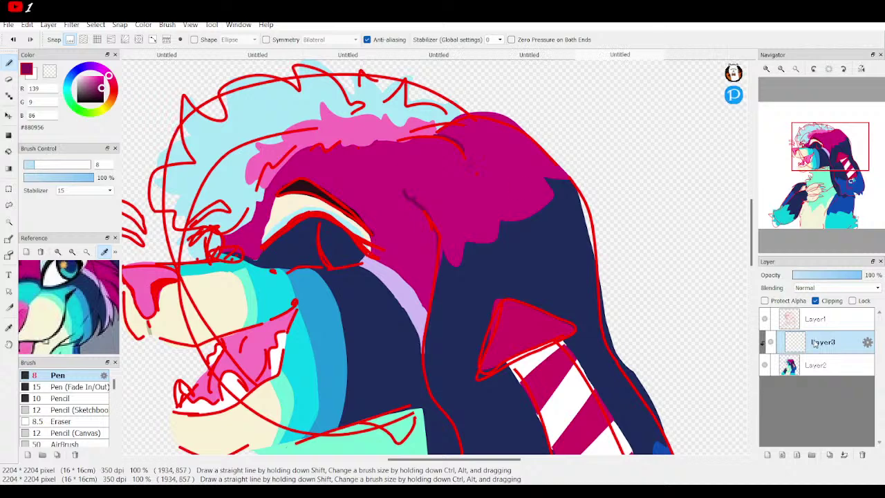
click(765, 319)
drag(829, 149, 821, 140)
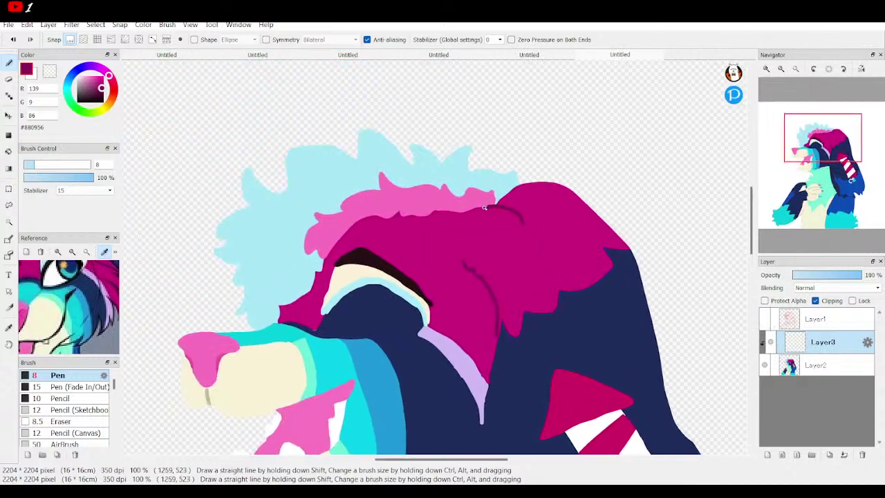
scroll(525, 194, down, 3)
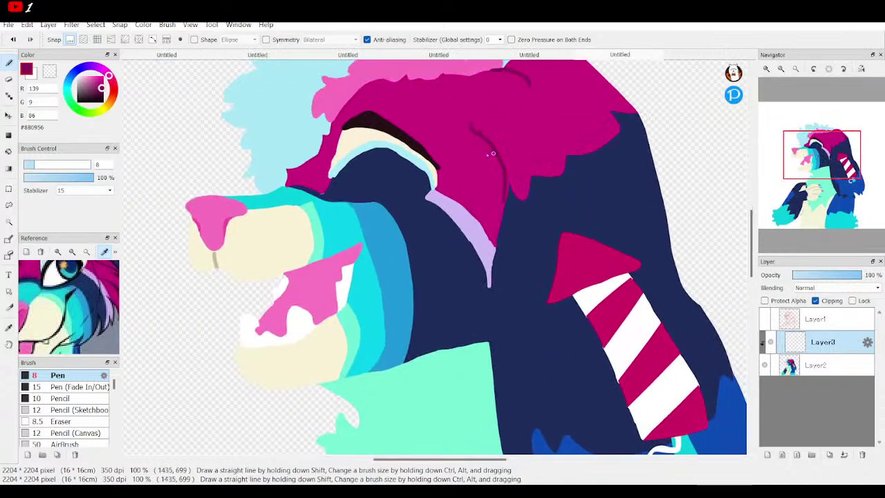
Step: Sample #CC007D and draw three short detail lines inside the pink mouth, checking them against the sketch
alt+click(461, 161)
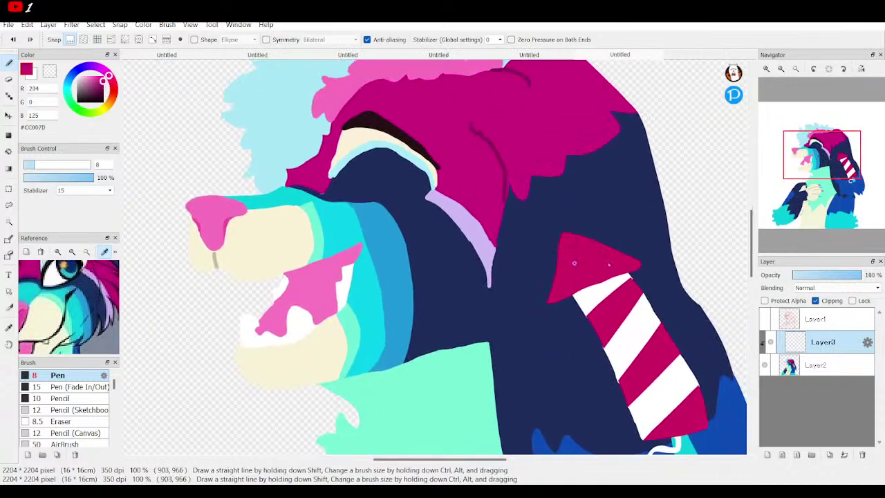
click(763, 318)
click(763, 318)
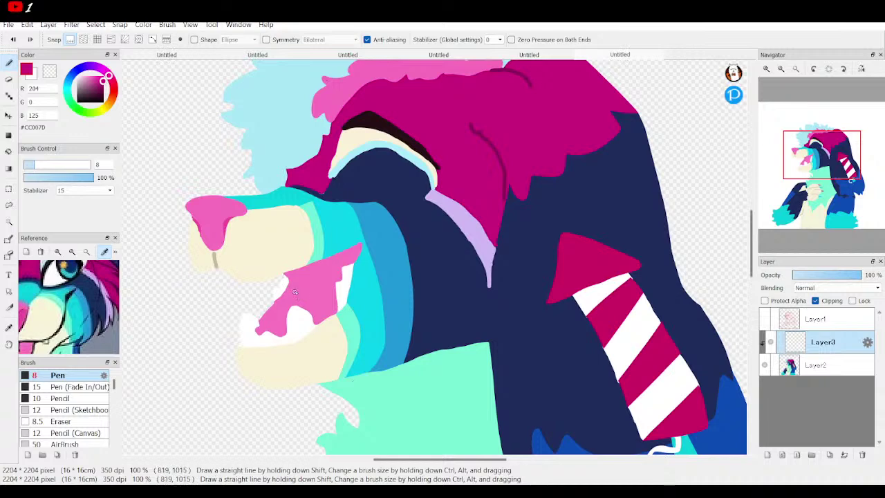
drag(284, 292, 279, 320)
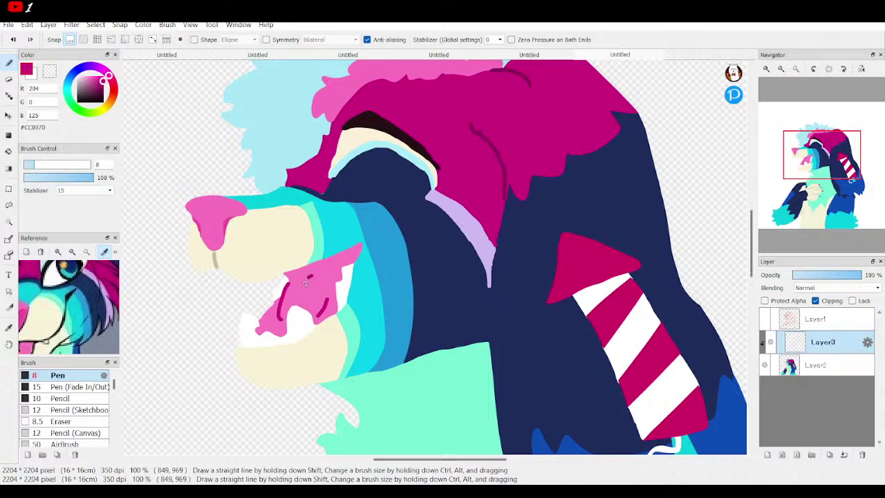
click(764, 318)
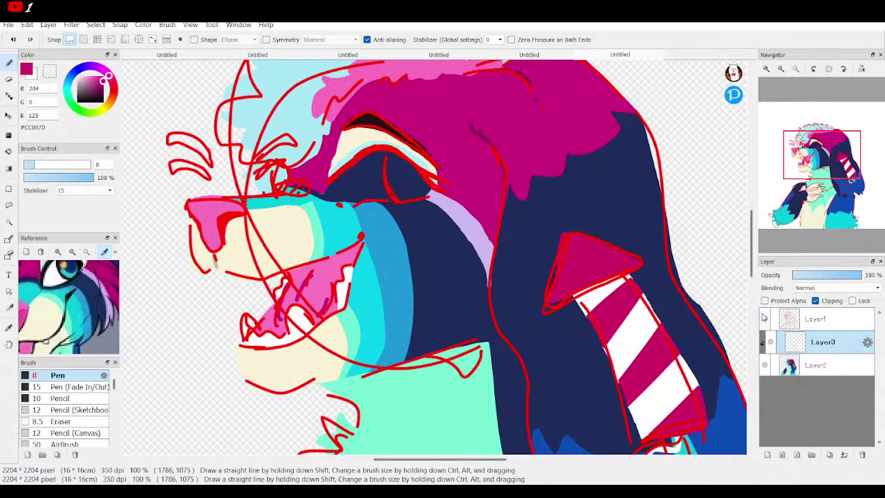
click(764, 318)
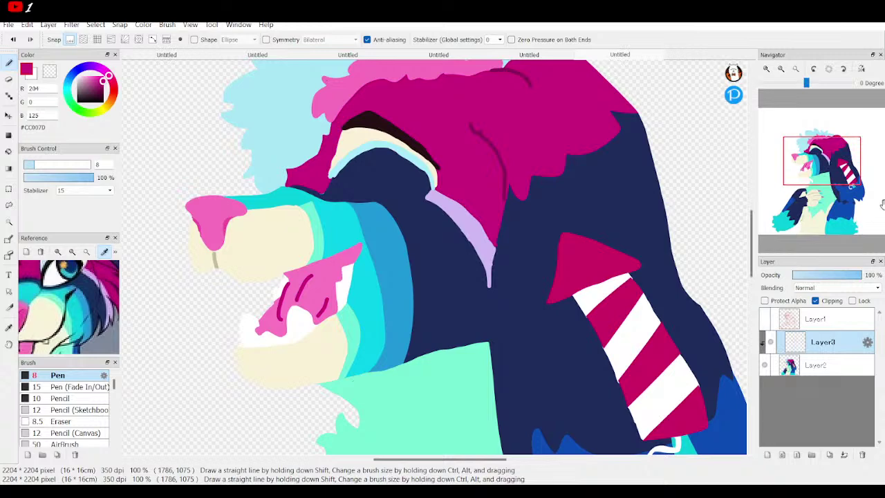
Step: Darken the sampled navy to #141B36 and draw a vertical ear-edge line from the lilac marking's tip to the mint chest
click(816, 170)
drag(816, 171, 824, 162)
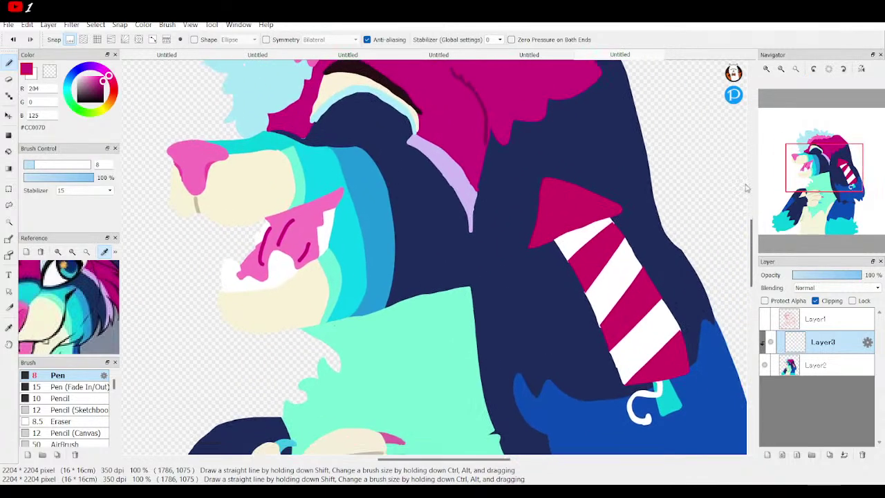
alt+click(452, 263)
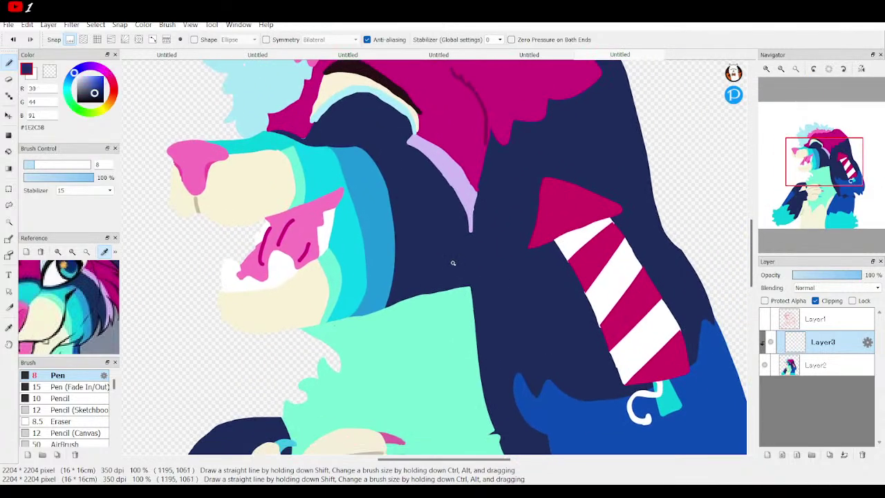
click(93, 96)
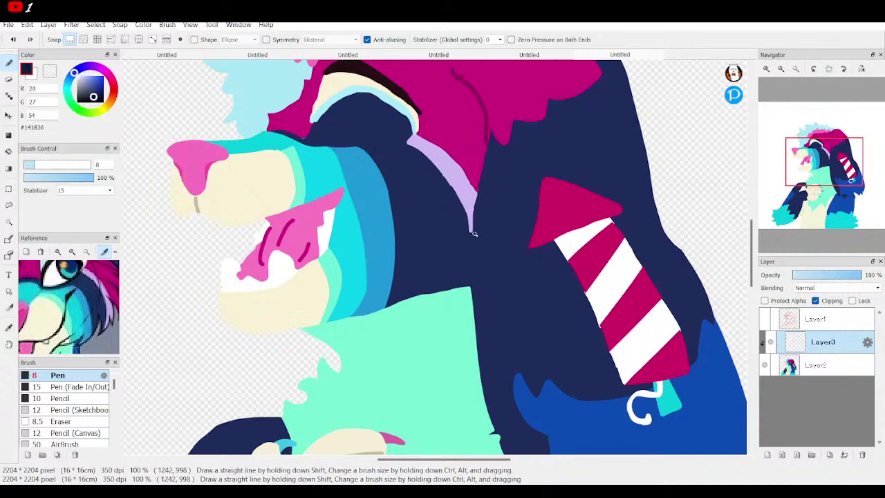
drag(472, 233, 472, 280)
click(795, 68)
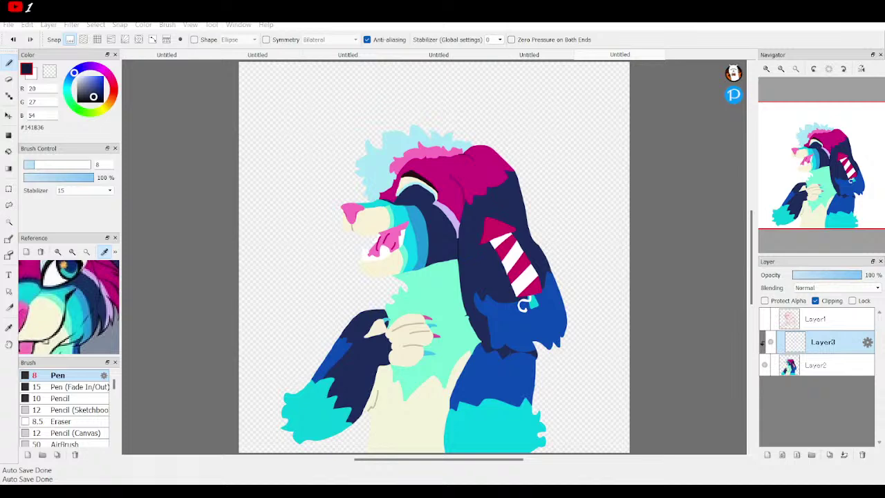
Step: Merge the clipping layer of darker lines into Layer2 and add a new non-clipping layer above it
key(alt+Tab)
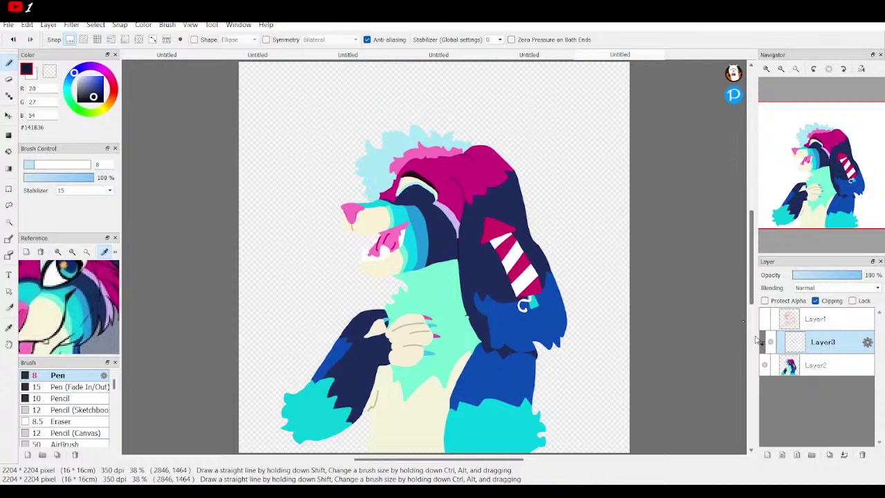
click(766, 70)
click(766, 69)
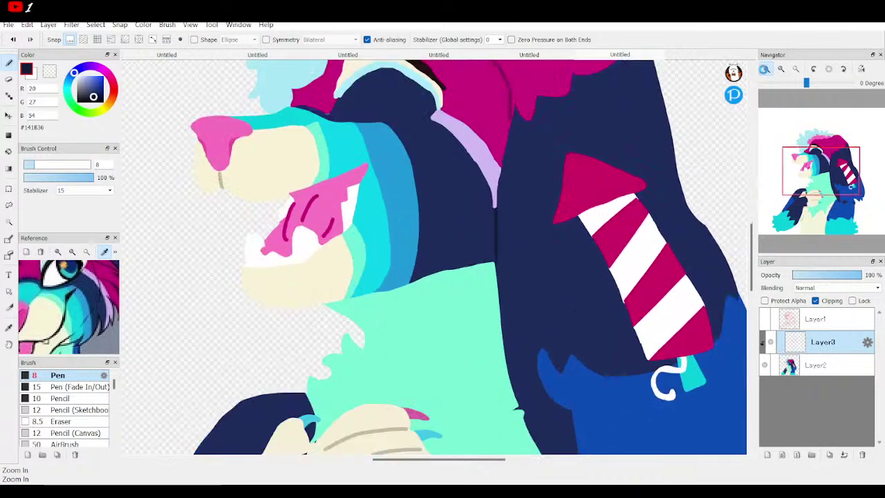
click(766, 69)
scroll(435, 256, up, 5)
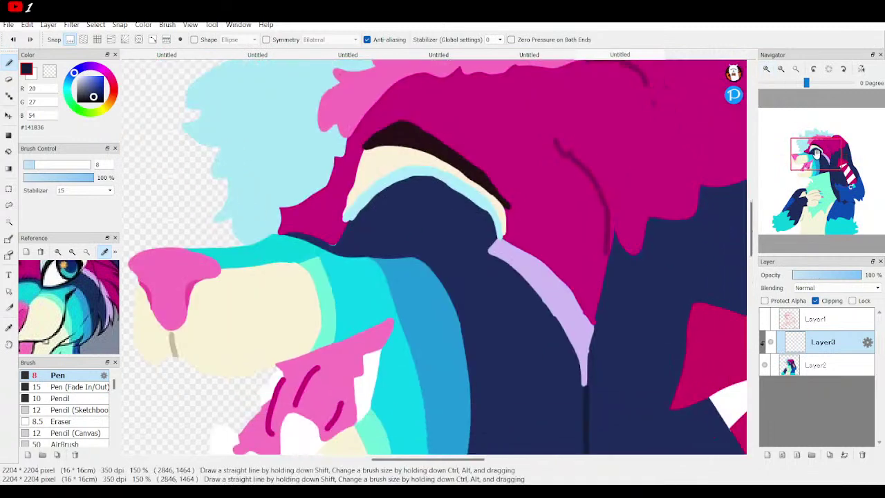
click(829, 454)
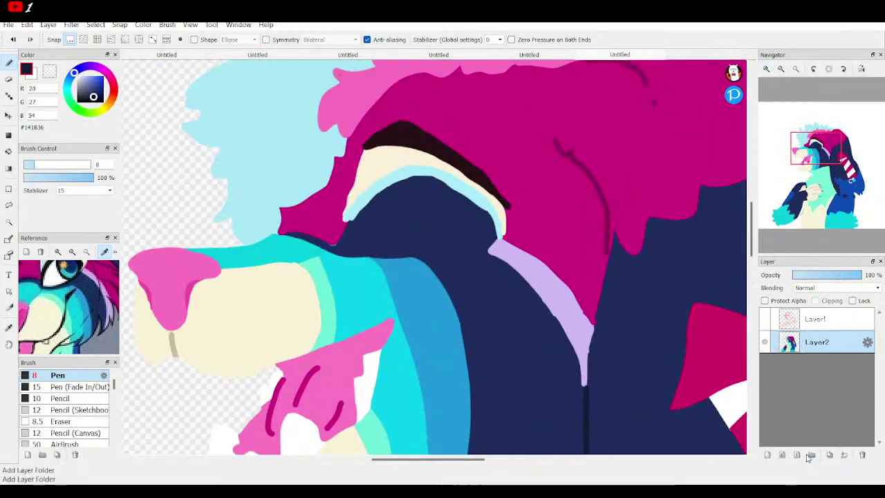
click(767, 454)
click(764, 364)
click(764, 364)
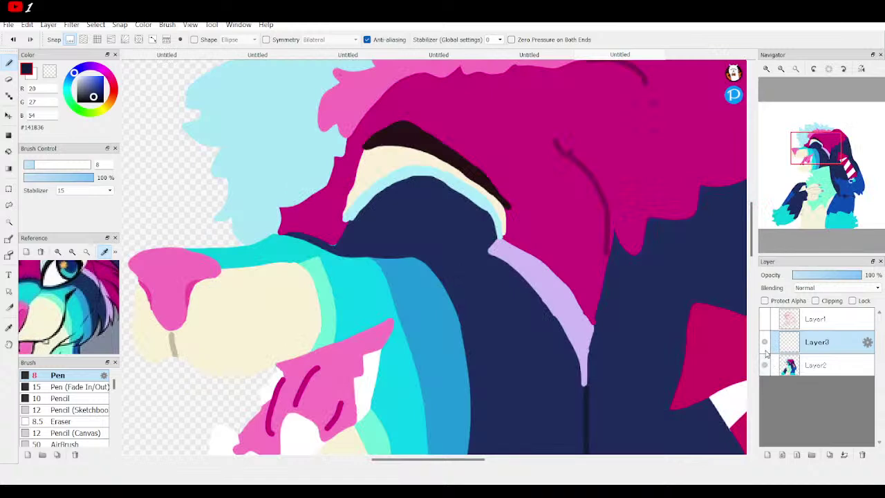
Step: Sample dark purple #2D162A from the reference and trace the closed eye's upper and lower lid lines over the sketch, leaving the sketch hidden
click(764, 318)
mouse_move(41, 288)
mouse_down()
mouse_move(49, 279)
mouse_move(58, 290)
mouse_up()
click(58, 290)
click(770, 69)
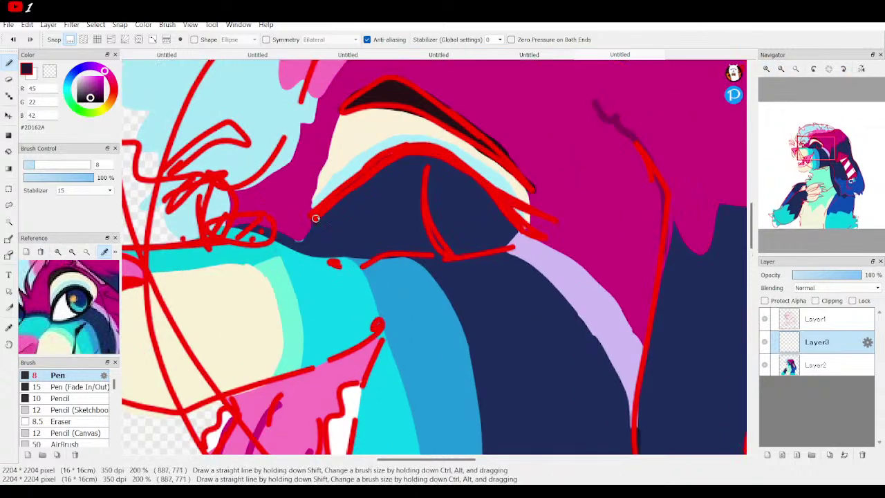
mouse_move(376, 161)
mouse_down()
mouse_move(417, 145)
mouse_move(489, 188)
mouse_up()
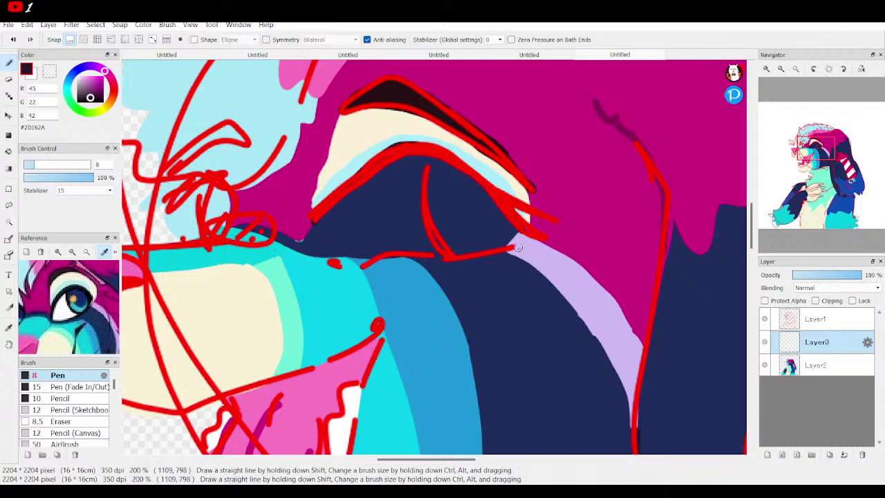
drag(515, 247, 456, 254)
drag(364, 264, 336, 266)
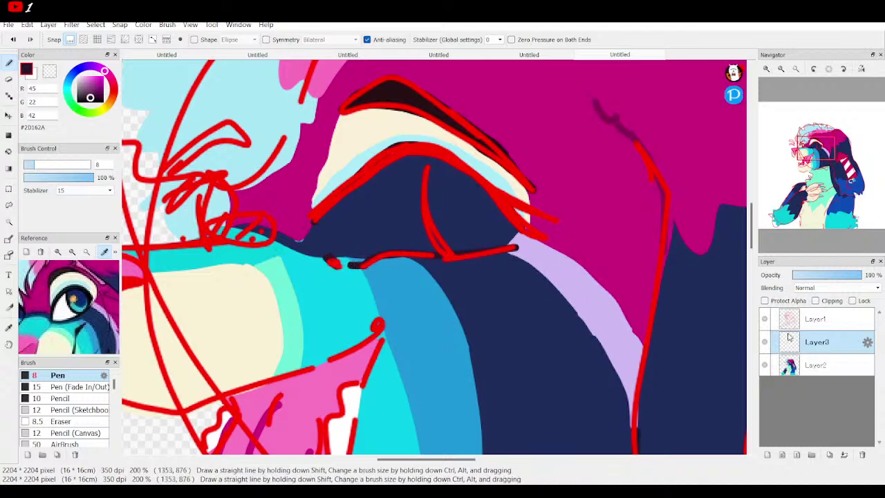
click(765, 319)
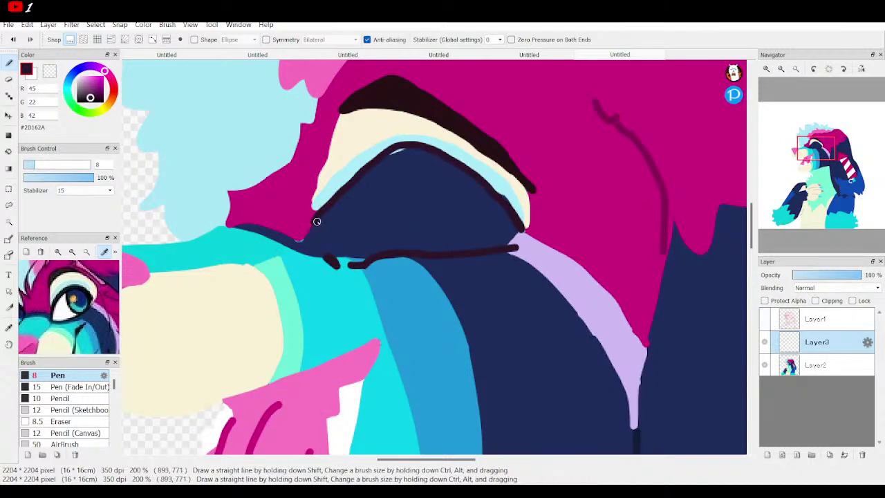
Step: Thicken the upper lid line in #2D162A and add two pointed lashes at the eye's outer corner
mouse_move(373, 162)
mouse_down()
mouse_move(410, 145)
mouse_move(434, 154)
mouse_move(474, 176)
mouse_move(521, 227)
mouse_move(445, 164)
mouse_move(382, 158)
mouse_up()
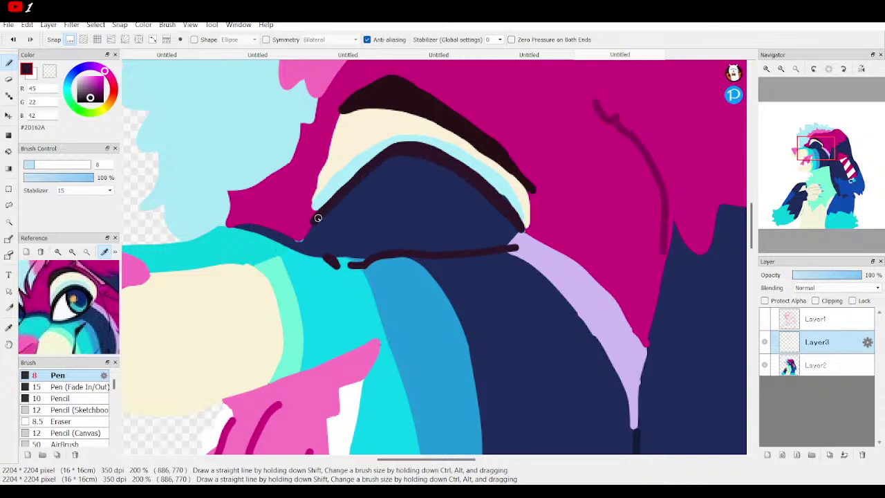
mouse_move(470, 172)
mouse_down()
mouse_move(537, 207)
mouse_move(551, 219)
mouse_move(553, 241)
mouse_up()
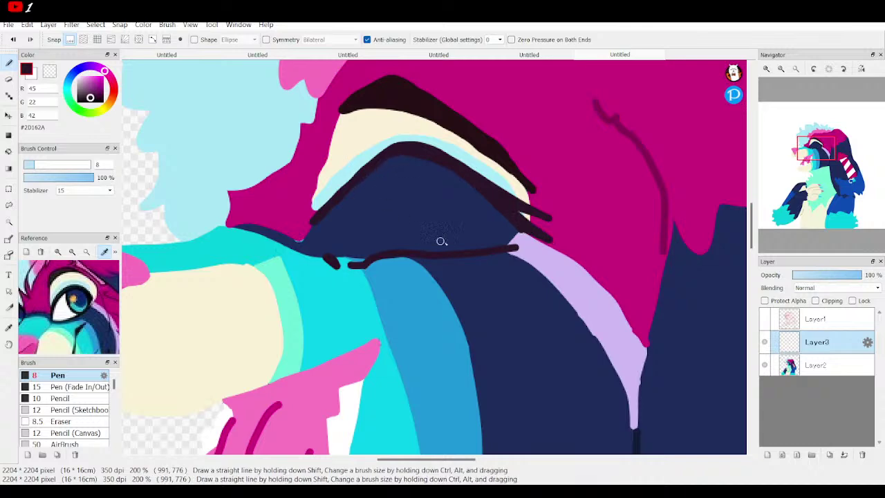
click(794, 70)
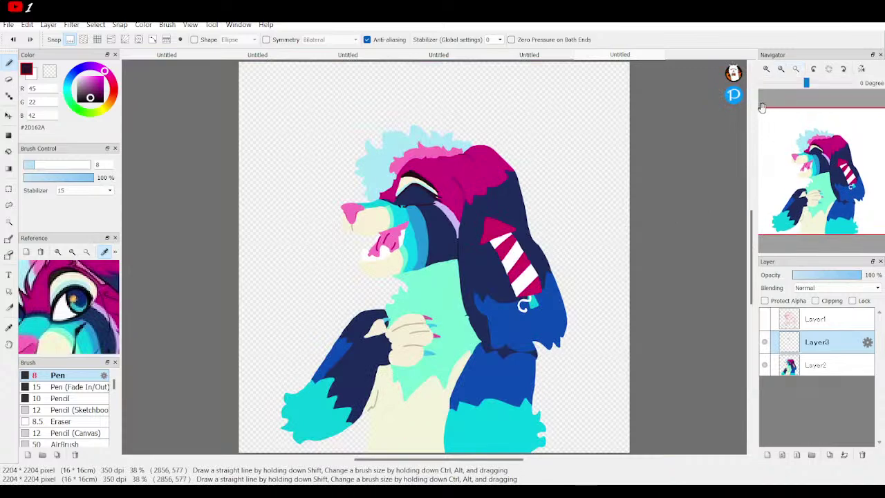
click(766, 68)
click(766, 69)
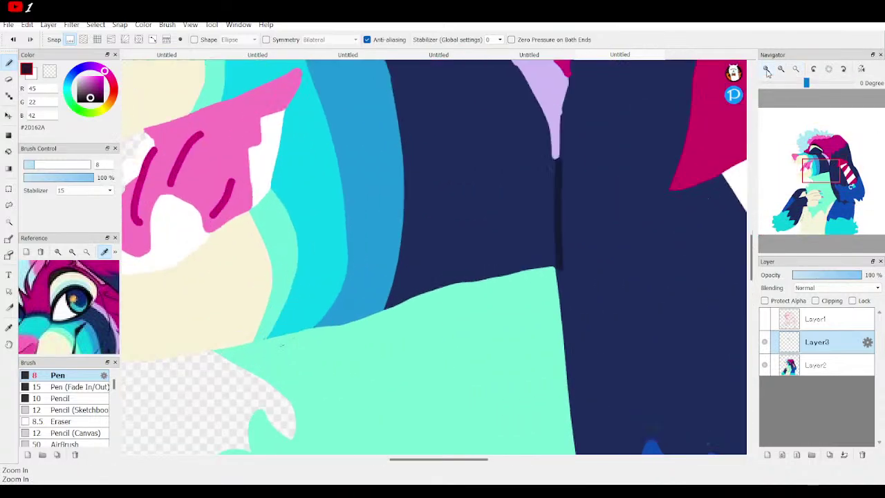
Step: Extend the lower lid line in #2D162A out past the eye's outer corner into the lilac marking
scroll(818, 168, up, 1)
drag(818, 168, 819, 146)
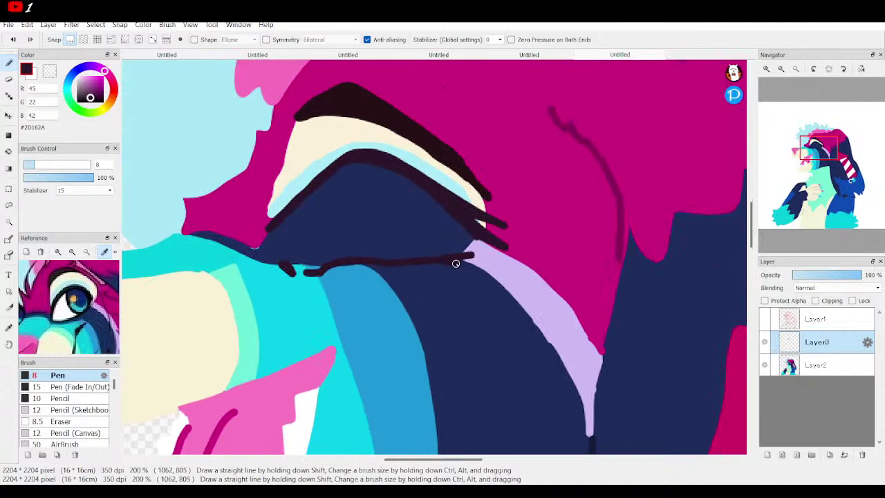
mouse_move(446, 261)
mouse_down()
mouse_move(487, 258)
mouse_move(464, 256)
mouse_up()
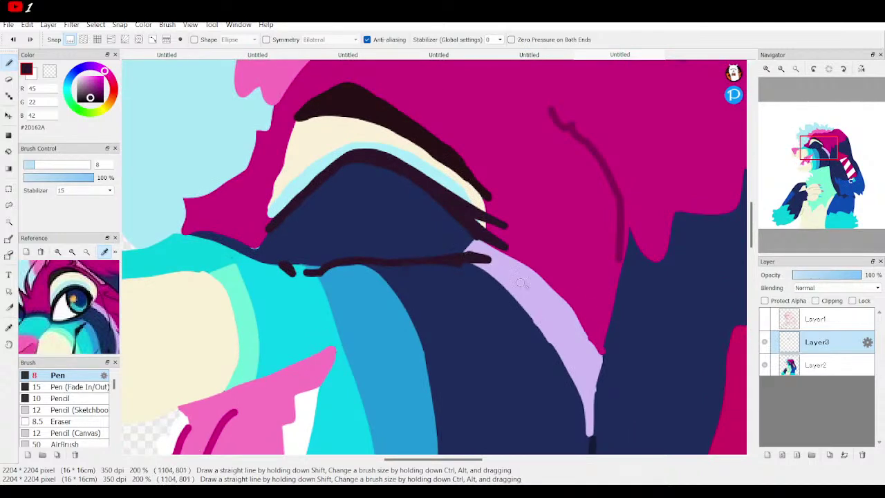
Step: Add a layer directly above Layer2 and close the gaps in the eye outline at both corners with white #FFFFFF sampled from the reference
click(817, 366)
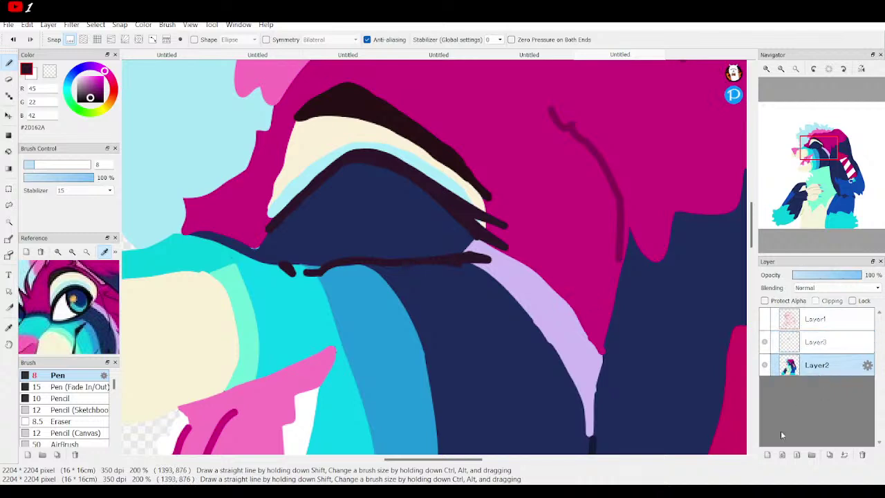
click(766, 455)
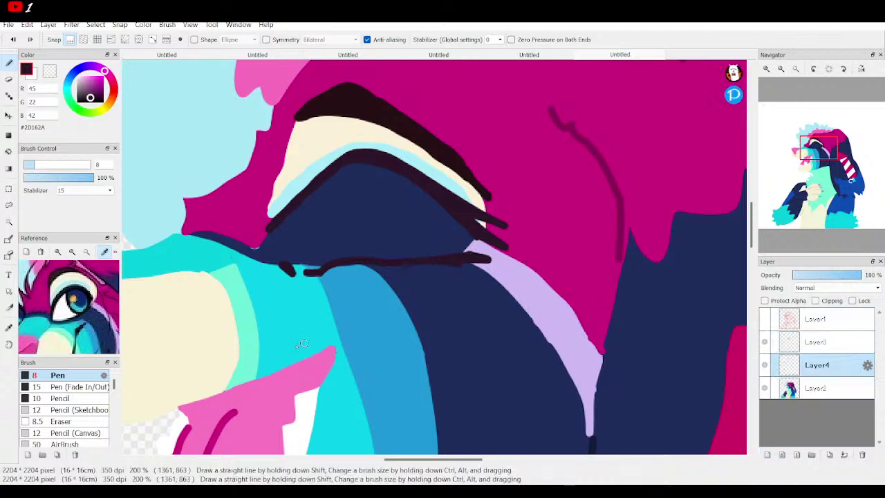
click(63, 313)
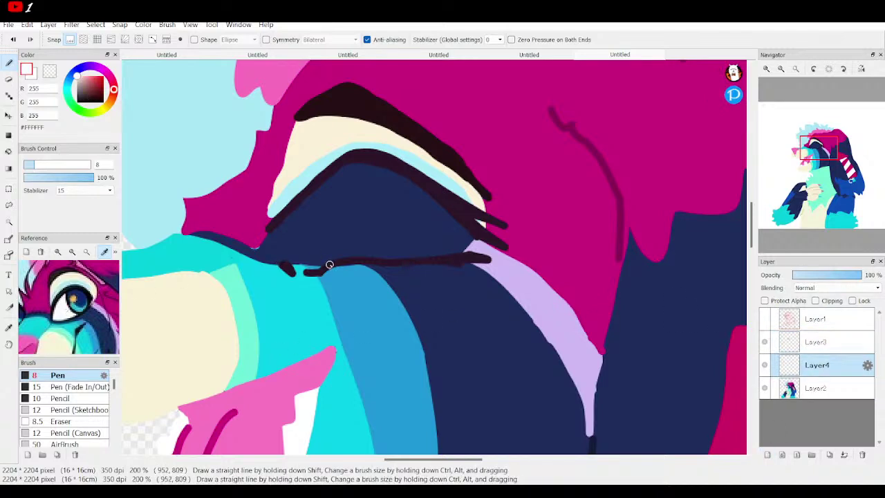
mouse_move(326, 262)
mouse_down()
mouse_move(288, 265)
mouse_move(318, 264)
mouse_move(287, 260)
mouse_move(273, 226)
mouse_up()
drag(474, 234, 455, 257)
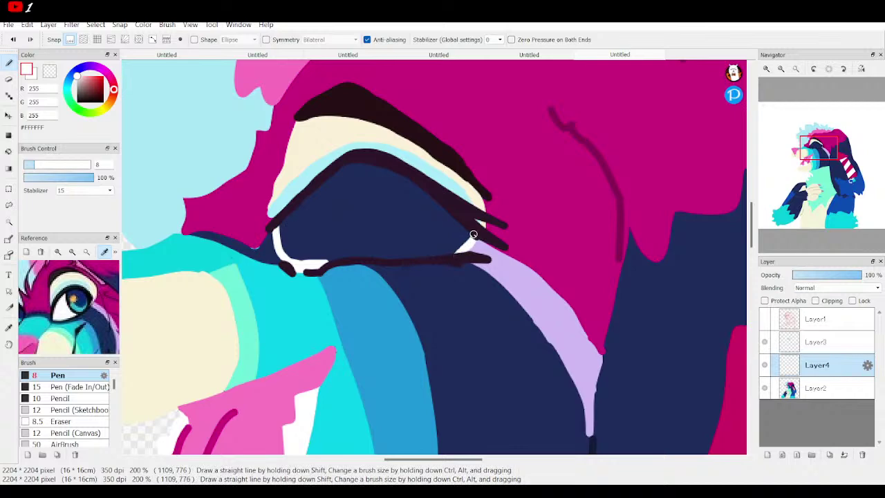
Step: Fill the eye opening with white on Layer4 while Layer2 is hidden, and show Layer2 again
click(764, 387)
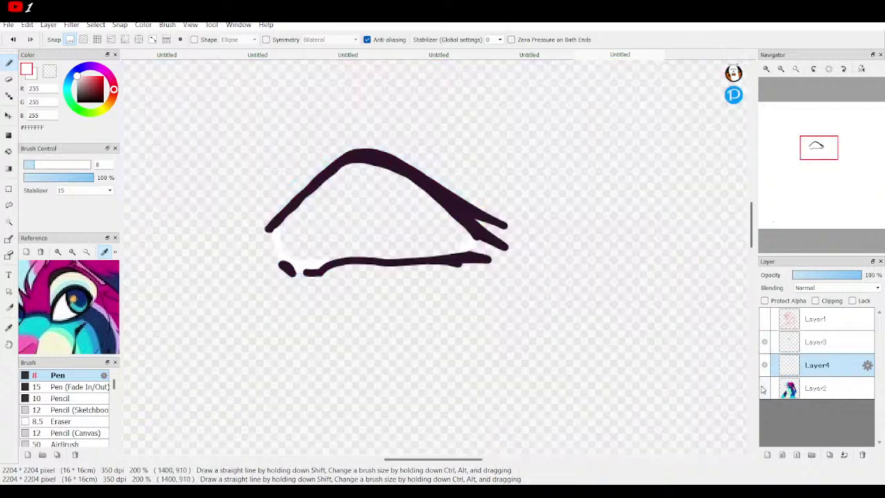
click(8, 151)
click(390, 208)
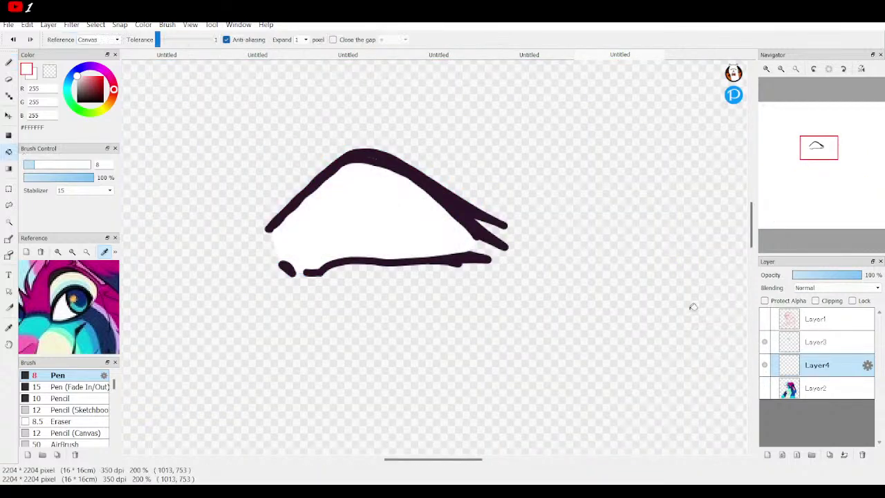
click(764, 389)
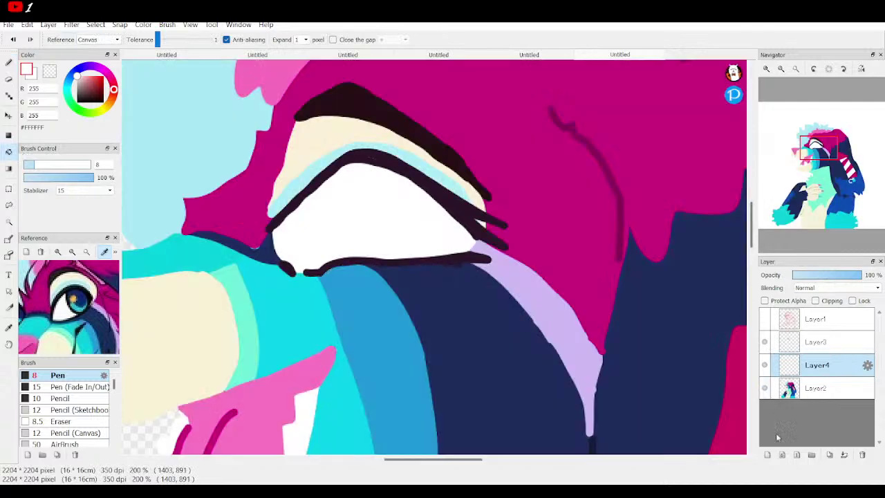
Step: Add a layer above the eye white, outline the iris's curved inner edge in reference navy #0A2866, and fill the iris
click(766, 454)
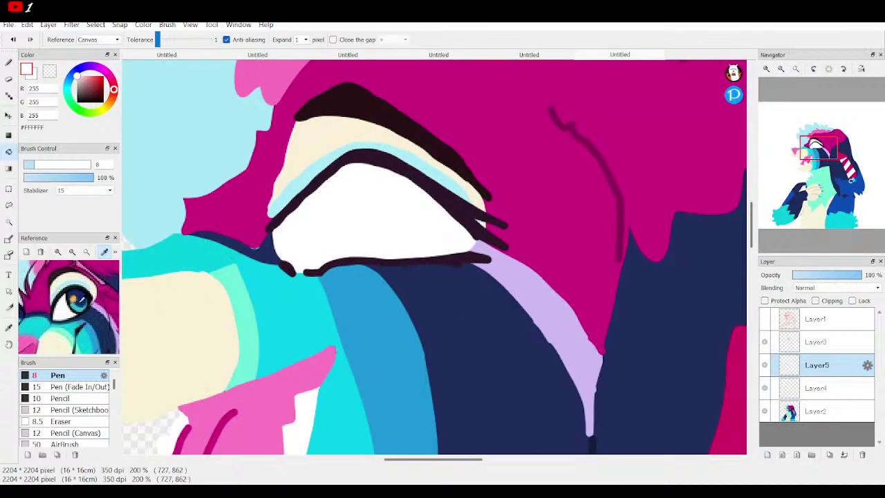
click(78, 300)
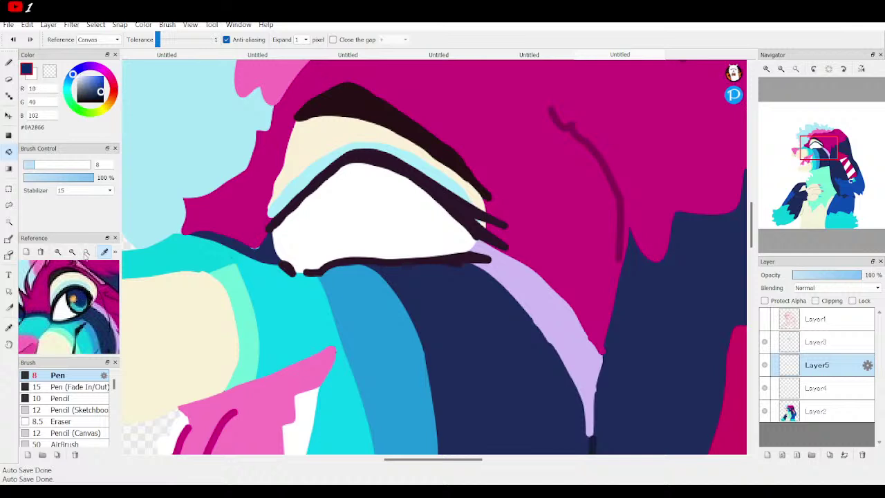
key(b)
mouse_move(378, 166)
mouse_down()
mouse_move(372, 203)
mouse_move(383, 239)
mouse_move(415, 265)
mouse_up()
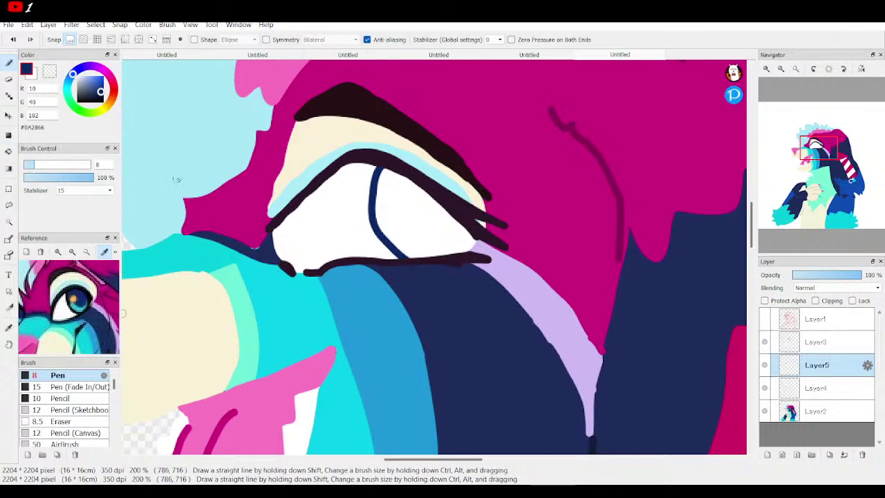
key(g)
click(433, 218)
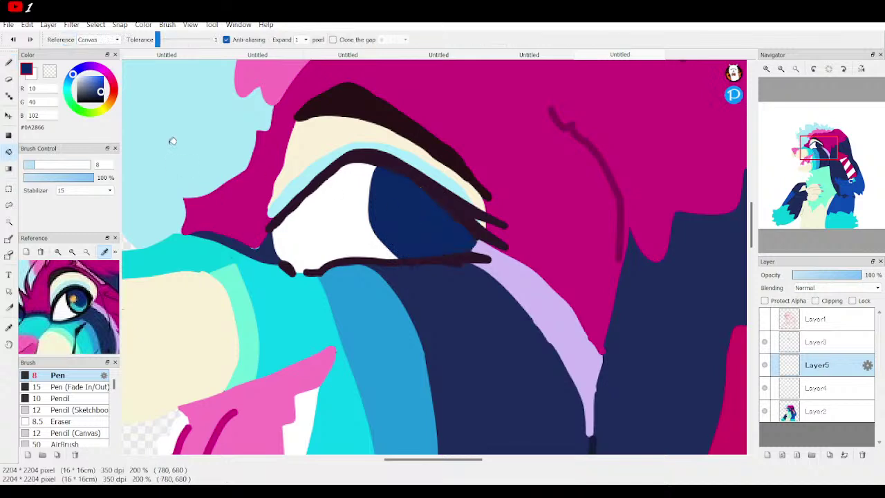
Step: Sample teal #24B6C5 from the reference, draw a wavy boundary across the lower iris, and fill the area beneath it
key(b)
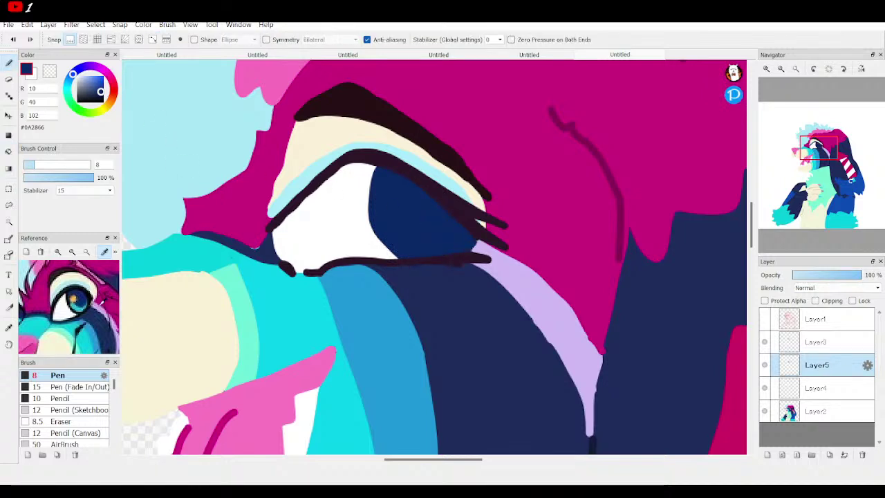
click(81, 304)
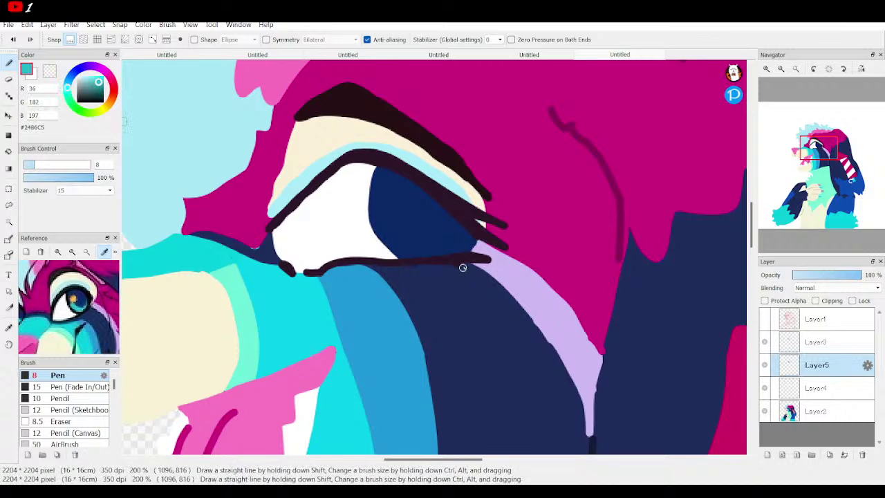
mouse_move(461, 234)
mouse_down()
mouse_move(437, 243)
mouse_move(402, 212)
mouse_move(381, 221)
mouse_move(378, 234)
mouse_move(408, 258)
mouse_up()
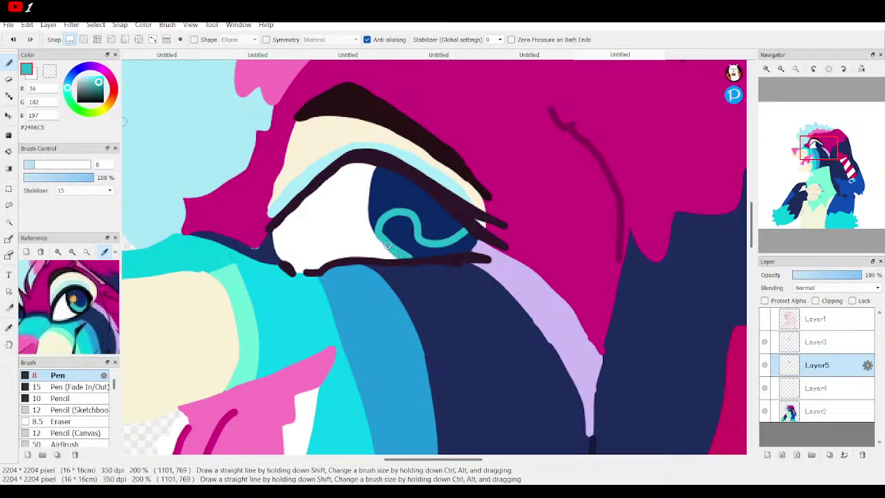
key(g)
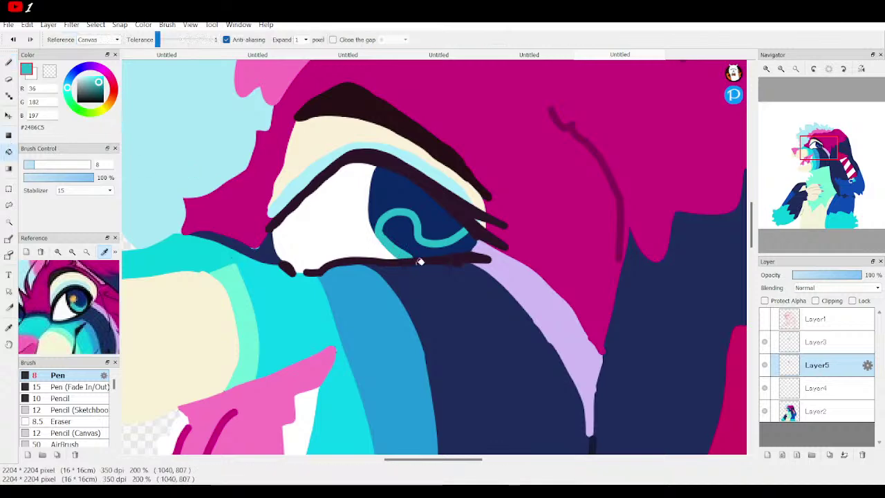
click(412, 239)
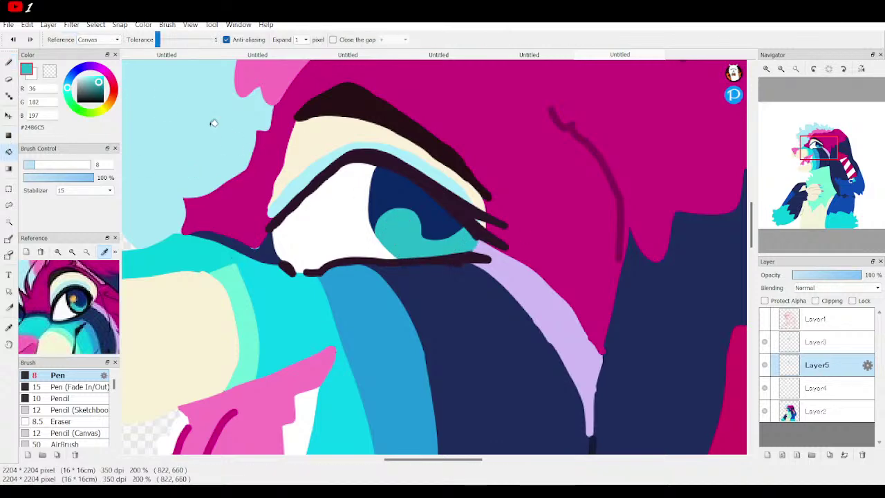
Step: Shade the teal area's lower inner edge in darker teal #1D8690 and widen the upper iris's inner edge with navy #0A2866
click(98, 88)
key(p)
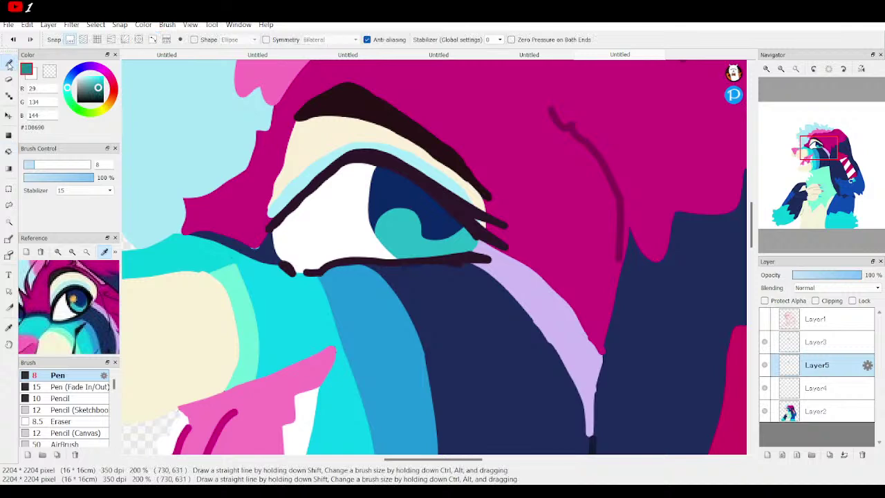
drag(399, 258, 387, 247)
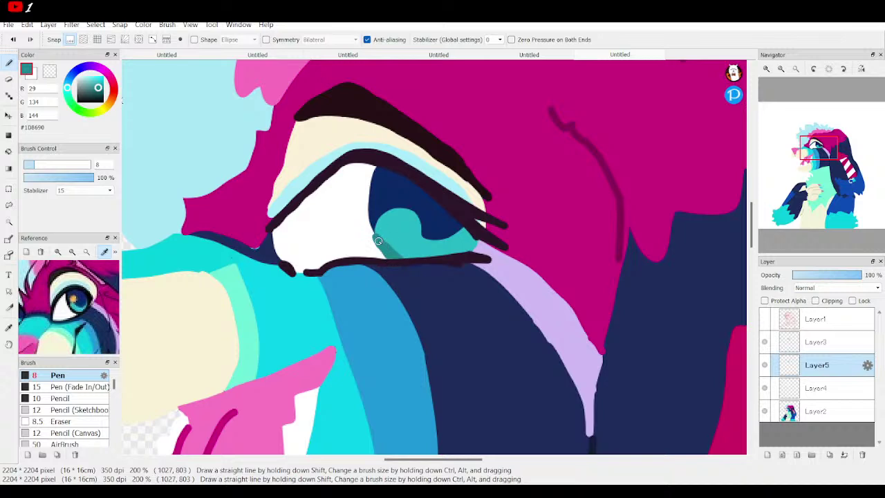
alt+click(395, 198)
drag(374, 232, 371, 177)
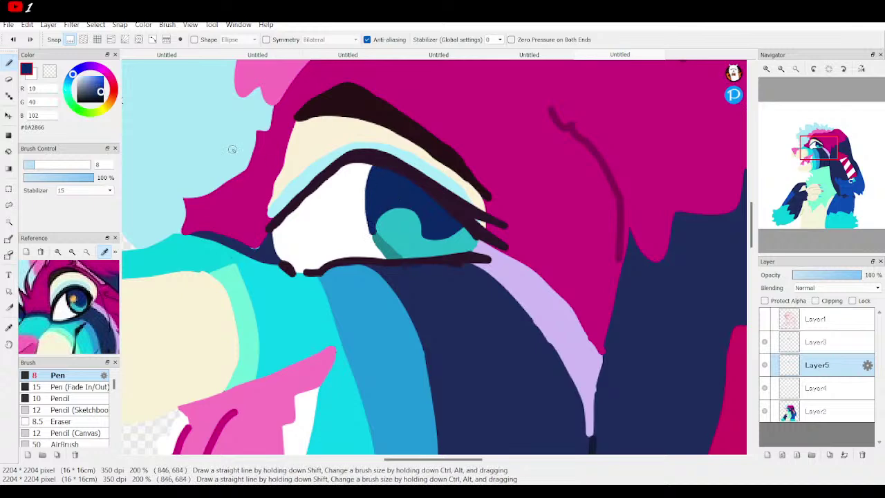
Step: Paint a thick #05163B rim along the upper iris's inner edge and merge the iris layer into Layer4
click(101, 97)
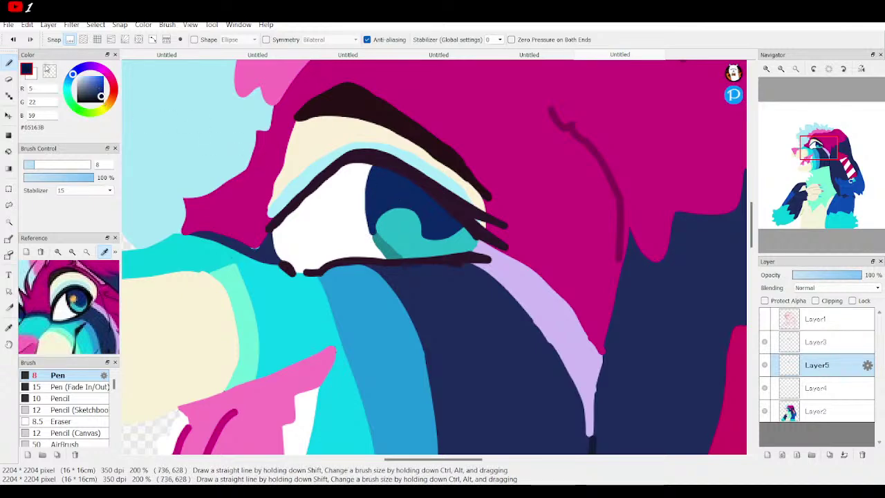
mouse_move(373, 166)
mouse_down()
mouse_move(371, 235)
mouse_move(376, 163)
mouse_up()
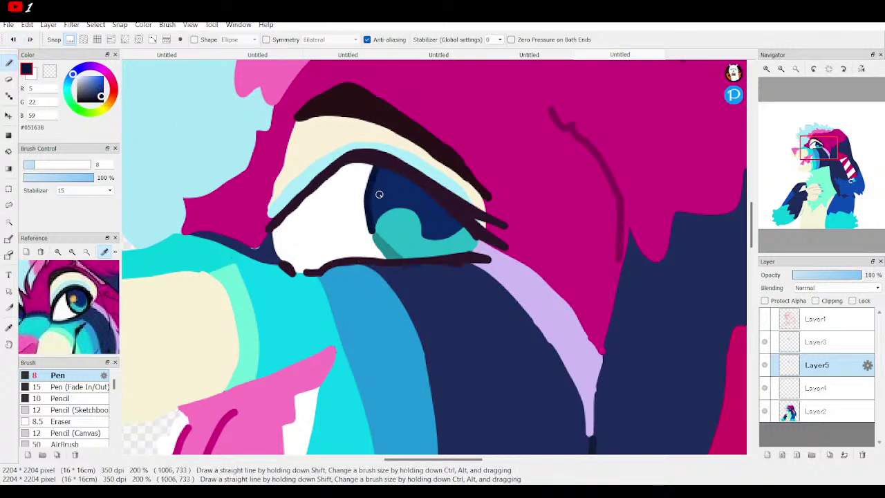
drag(369, 173, 372, 162)
drag(365, 198, 368, 165)
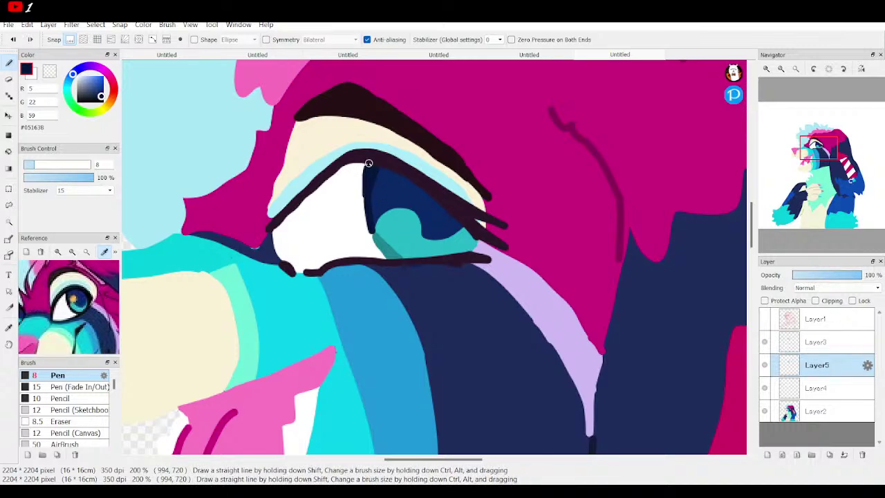
drag(362, 195, 371, 235)
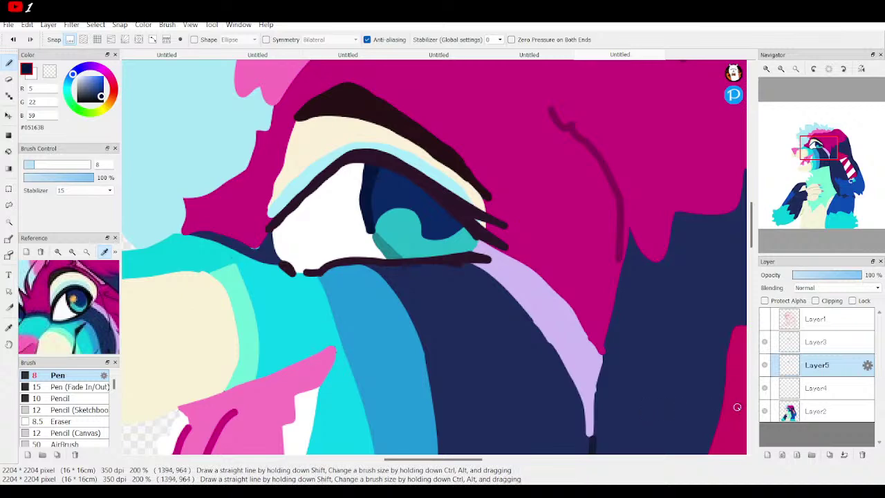
click(843, 454)
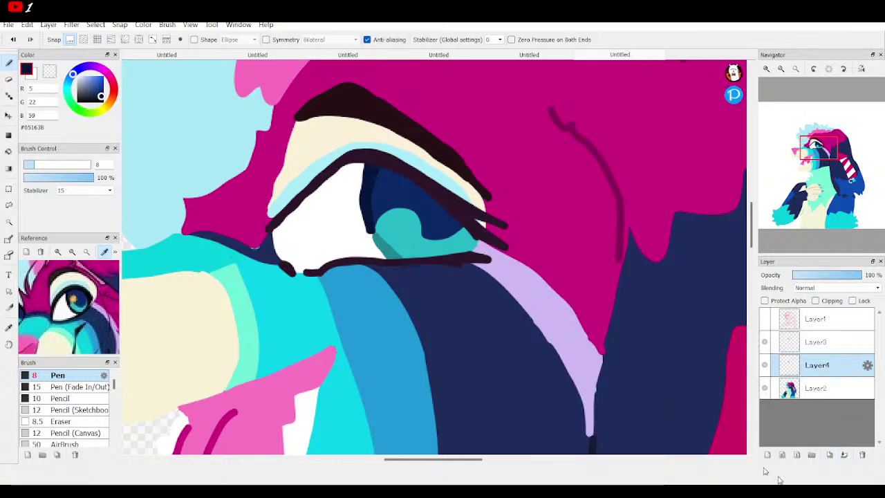
Step: Add a layer above Layer4 and outline an upper-lid shadow in #000A20, curving across the eye and closing at the inner corner
click(767, 454)
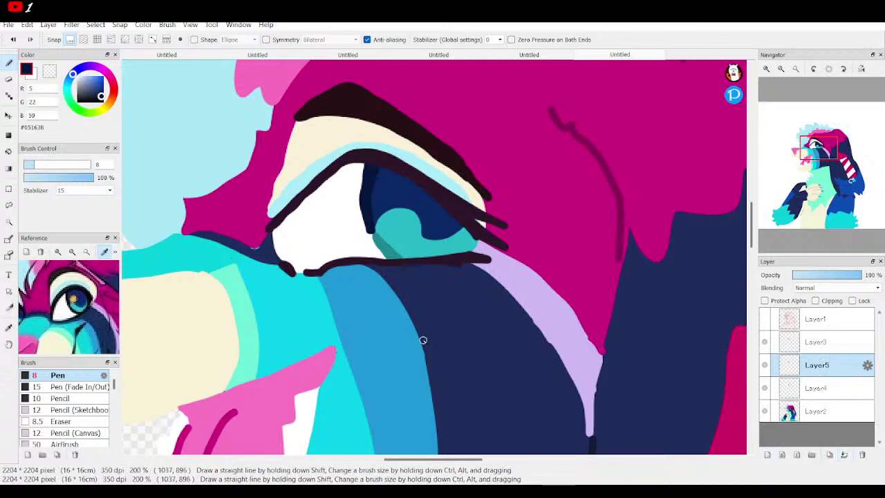
drag(100, 98, 102, 99)
mouse_move(275, 245)
mouse_down()
mouse_move(401, 197)
mouse_move(460, 212)
mouse_up()
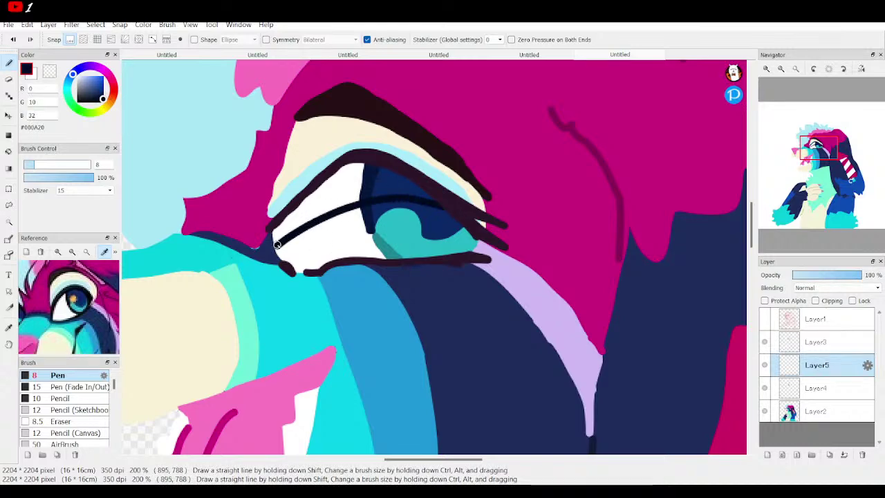
drag(276, 245, 274, 222)
Step: Fill the lid shadow with #000A20 while Layer4 is hidden, show Layer4 again, and lower the shadow layer's opacity to 32%
click(765, 388)
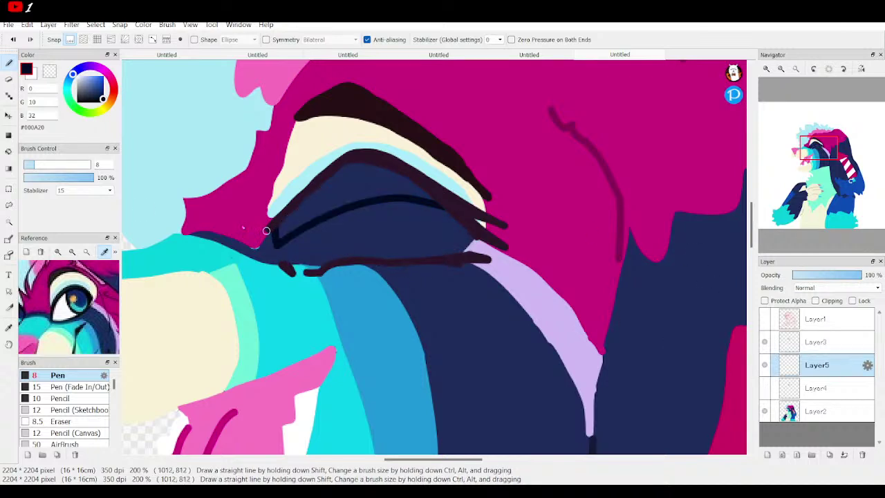
key(g)
click(374, 189)
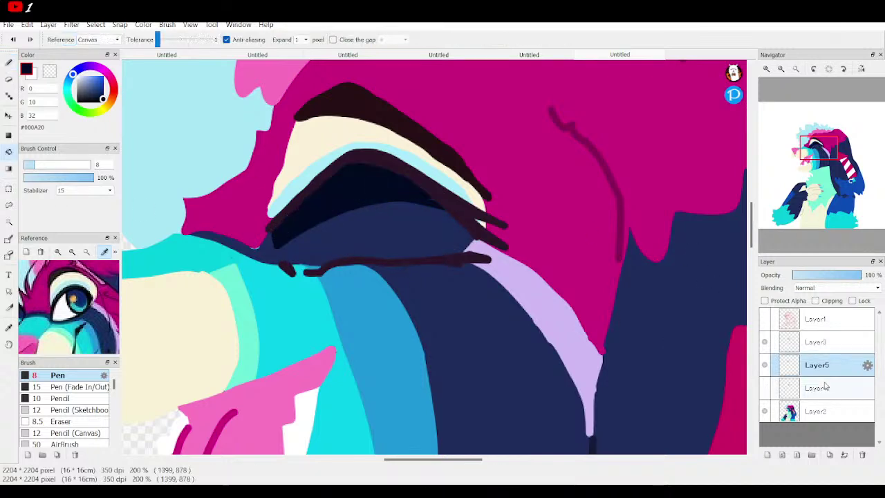
click(8, 63)
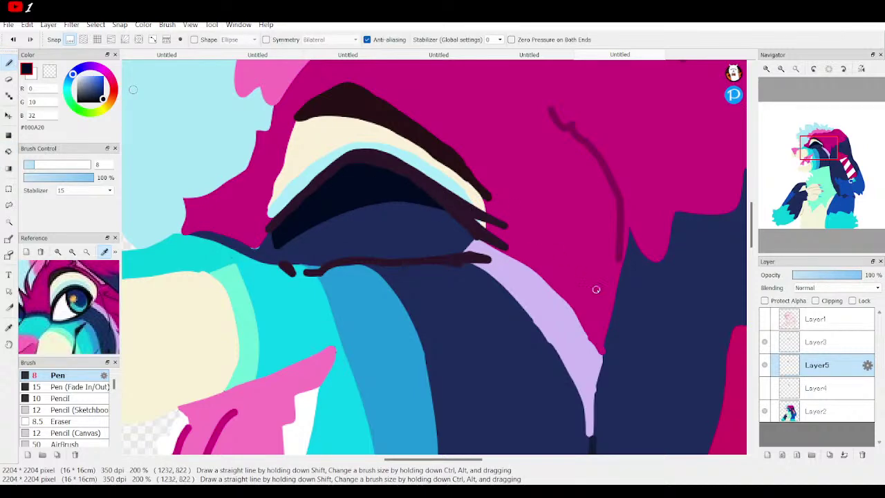
drag(797, 275, 816, 276)
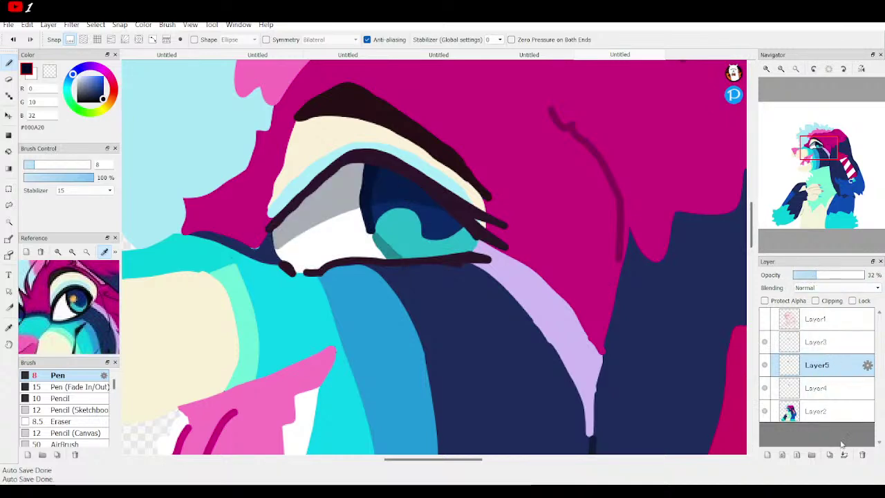
Step: Add a layer above the shadow and paint a small star-shaped pupil in orange #FFAA1F near the iris's inner edge
click(766, 455)
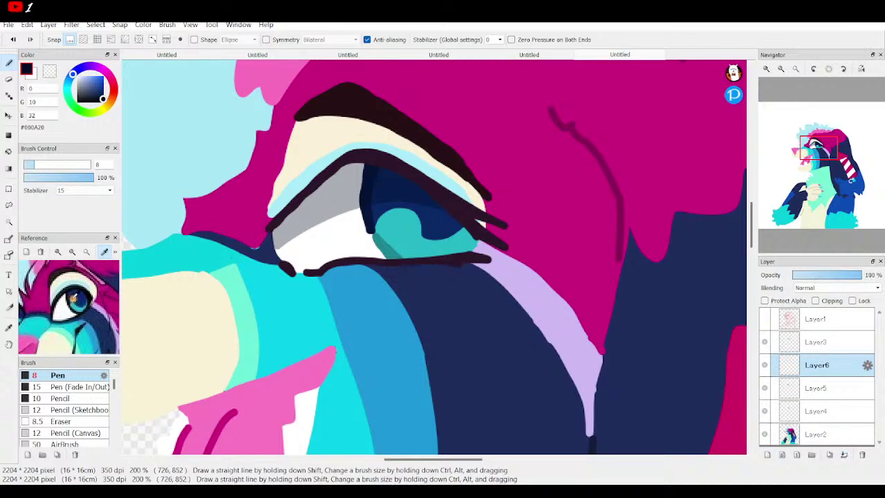
click(72, 298)
click(101, 81)
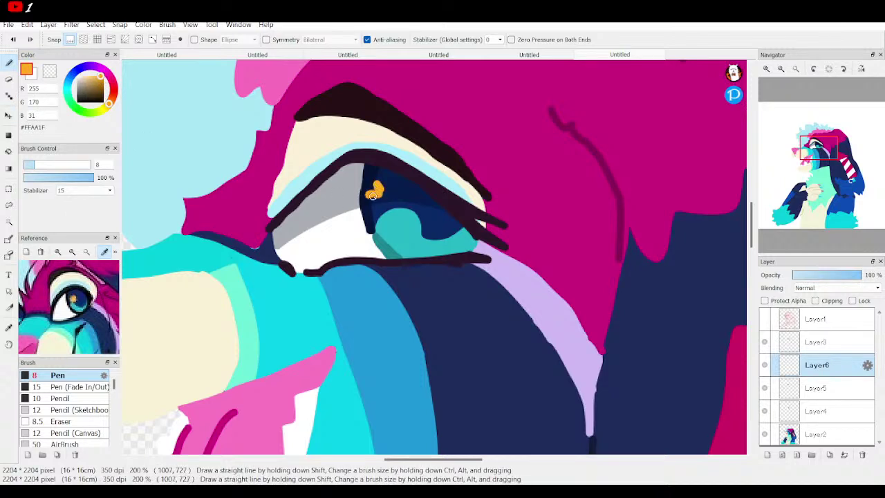
mouse_move(379, 193)
mouse_down()
mouse_move(391, 199)
mouse_move(381, 193)
mouse_up()
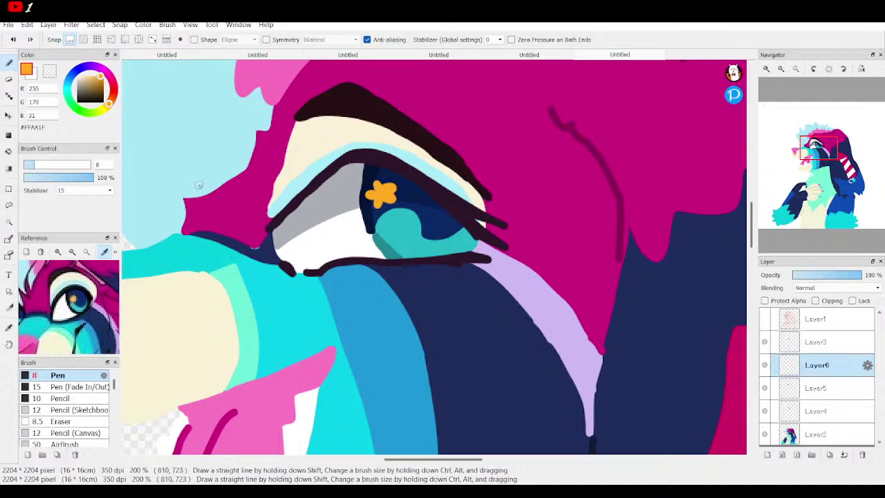
Step: Outline the orange star pupil with a jagged red #FF421F border all the way around
click(114, 93)
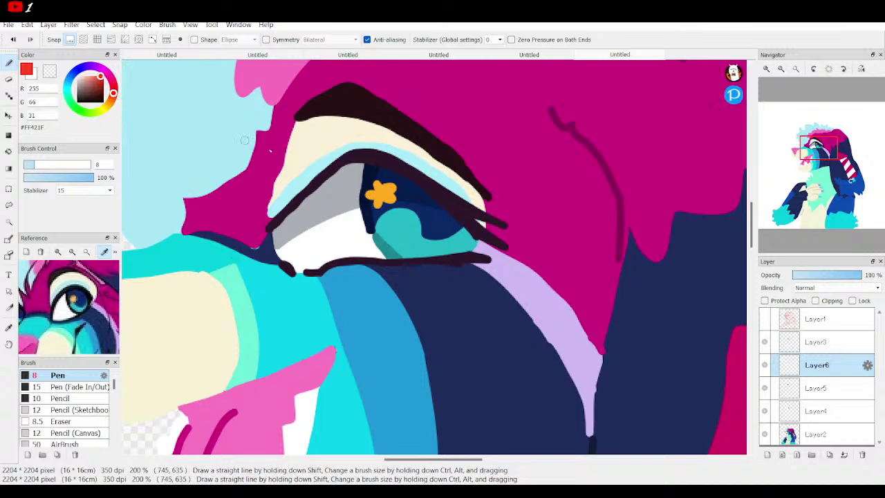
drag(374, 186, 373, 179)
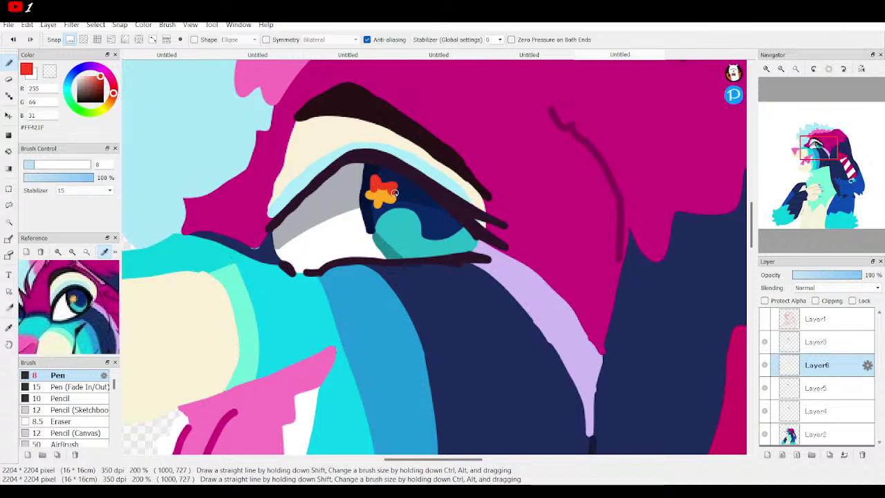
mouse_move(374, 203)
mouse_down()
mouse_move(364, 192)
mouse_move(367, 200)
mouse_up()
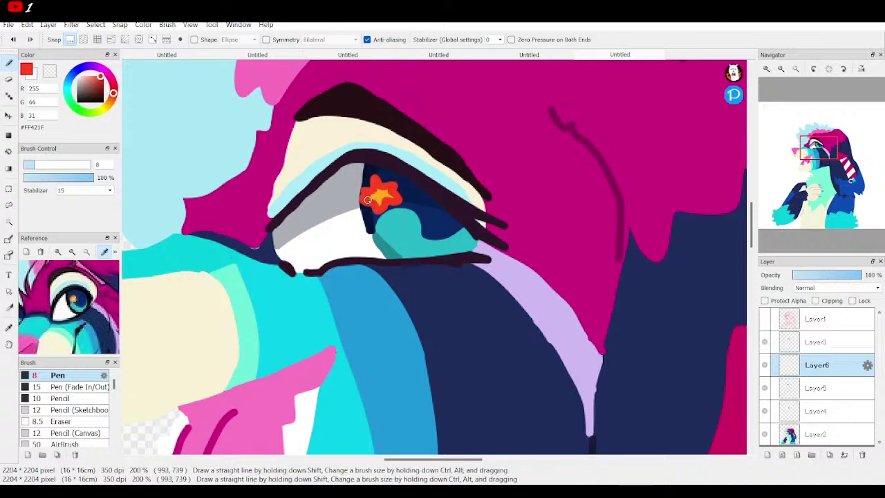
Step: Paint white #FFFFFF highlights on the eye: a curved streak and dots beside the pupil, plus a small curve and dot on the lower iris
drag(91, 94, 79, 76)
mouse_move(323, 204)
mouse_down()
mouse_move(372, 184)
mouse_move(337, 194)
mouse_up()
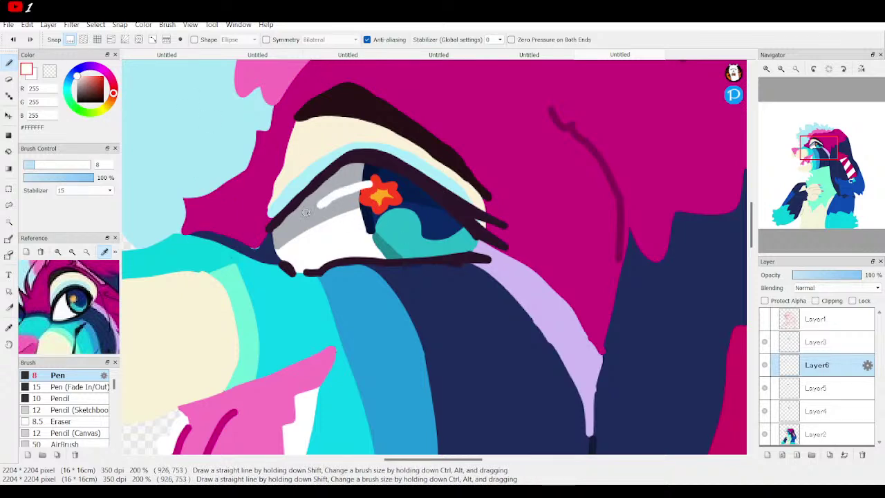
click(308, 211)
click(379, 184)
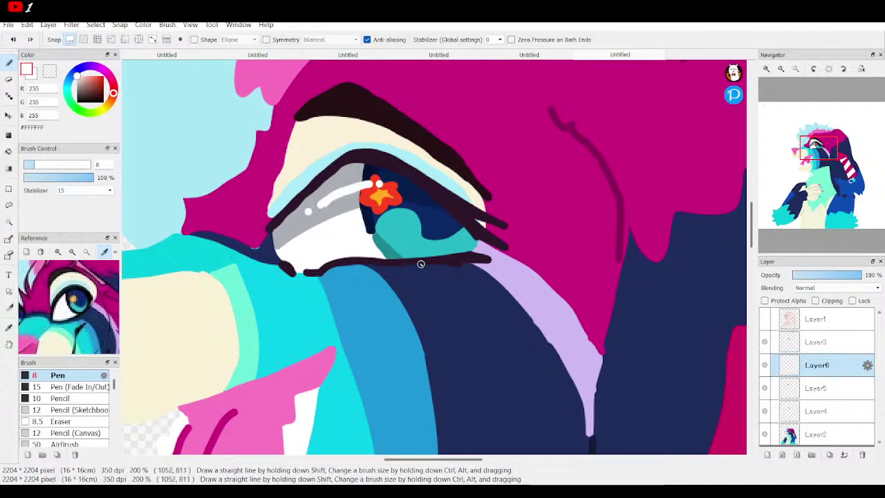
drag(405, 256, 382, 239)
click(378, 227)
click(795, 70)
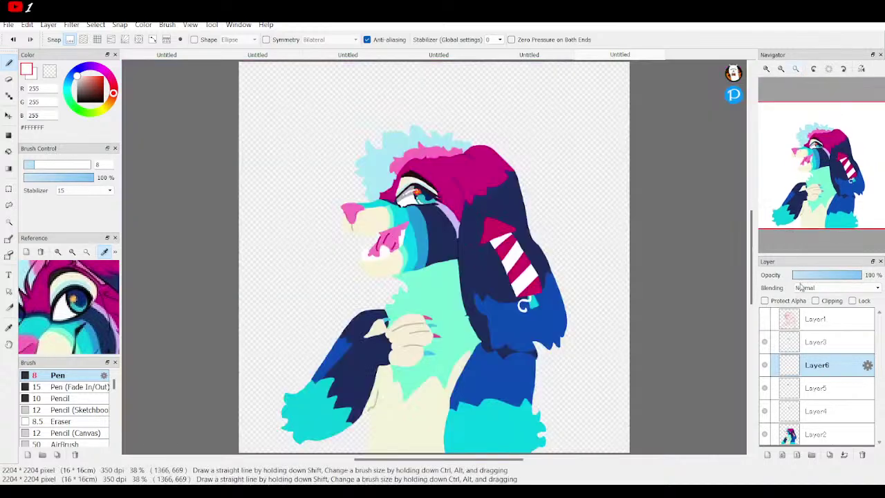
Step: Try to merge Layer3 down through the eye layers into Layer4, and undo the merges
click(814, 341)
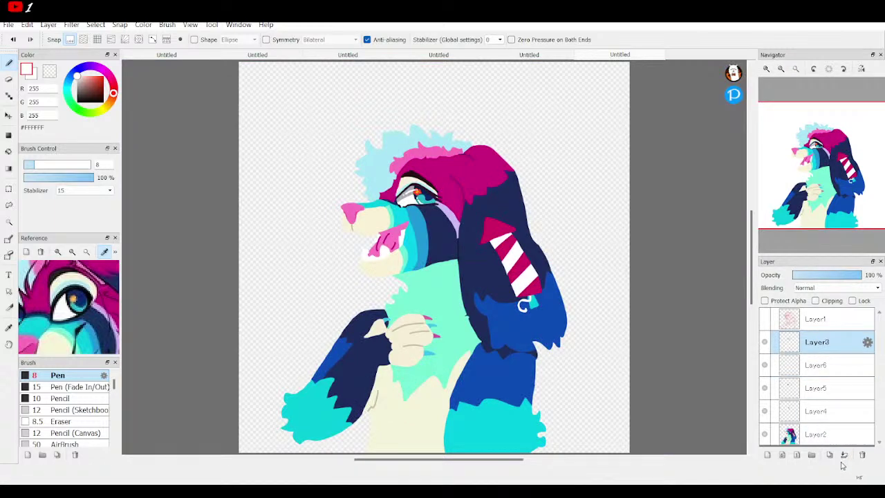
click(844, 455)
click(844, 455)
click(844, 455)
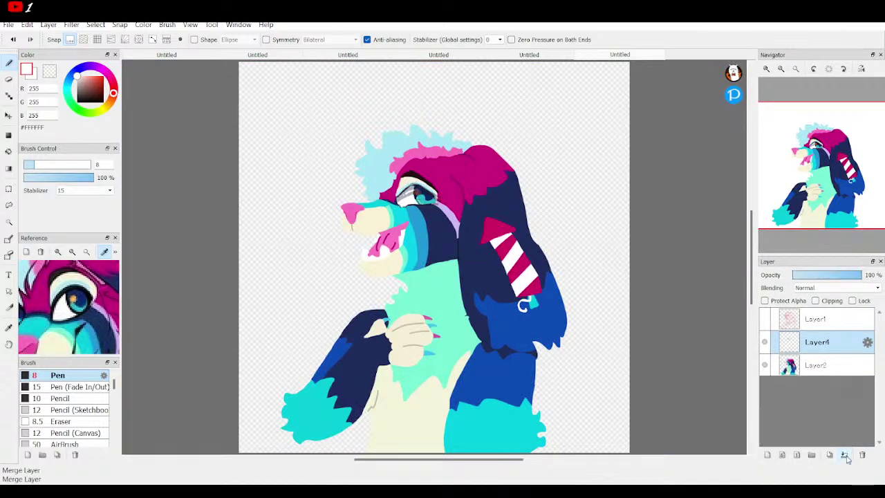
click(13, 39)
click(13, 39)
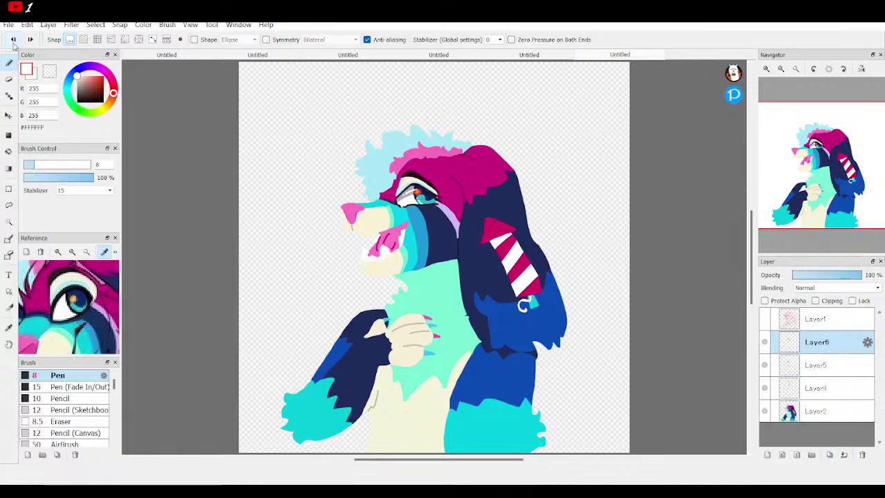
click(12, 40)
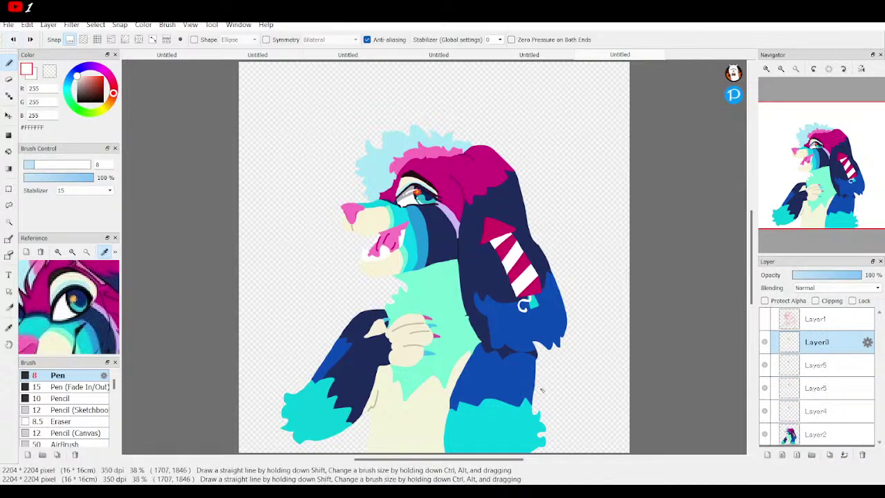
Step: Merge Layer3 into Layer6 and Layer5 into Layer4, and combine the resulting eye layers down into Layer2
click(844, 455)
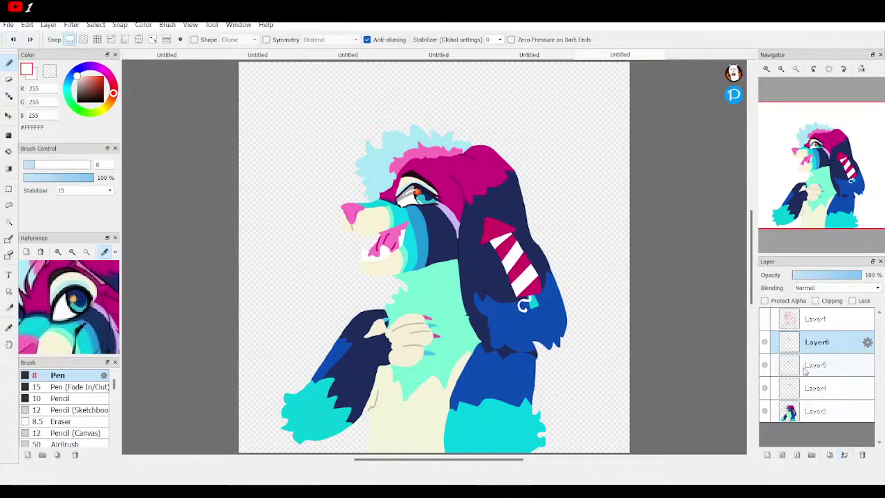
click(844, 456)
click(844, 456)
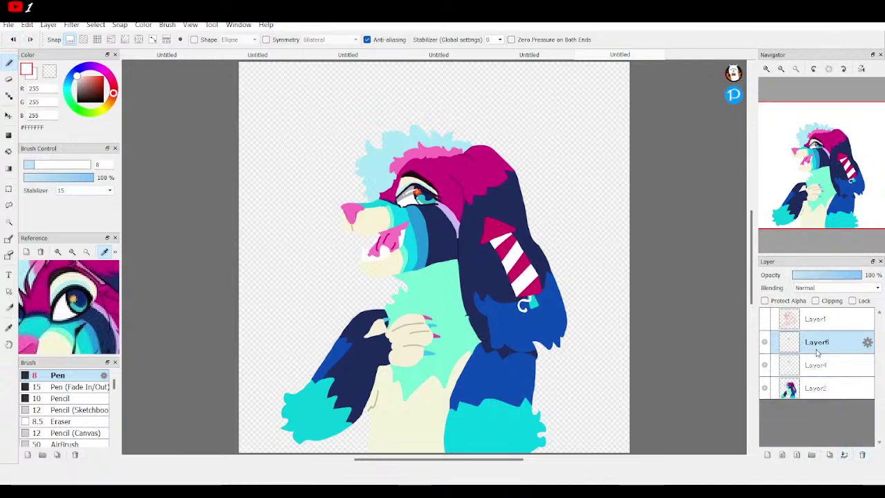
click(844, 455)
click(844, 456)
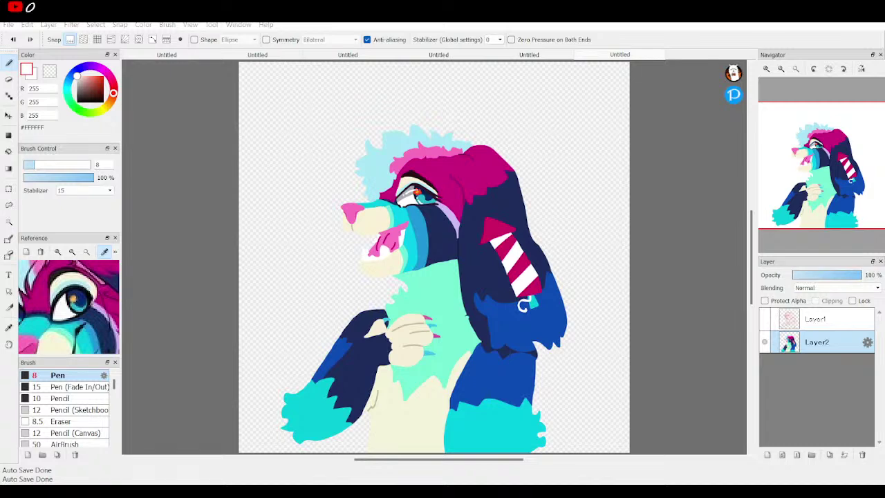
Step: Draw a dark navy #141B36 line along the ear's front fold down to the blue marking, showing the Layer1 sketch as a guide and hiding it
click(640, 241)
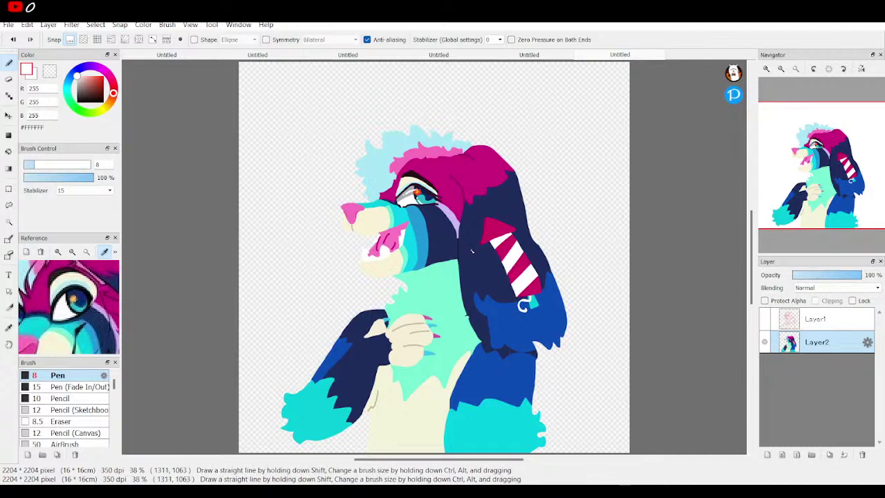
mouse_move(783, 134)
scroll(528, 232, up, 5)
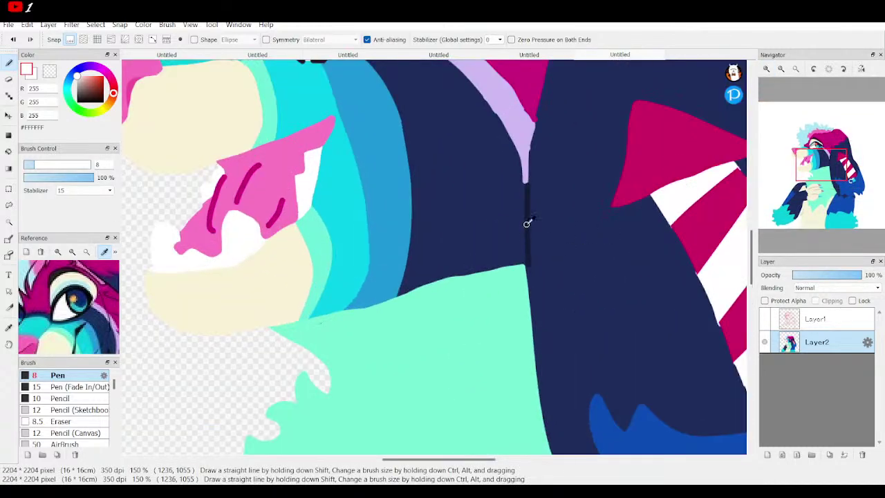
alt+click(525, 223)
click(764, 319)
mouse_move(526, 276)
mouse_down()
mouse_move(585, 243)
mouse_move(430, 375)
mouse_move(370, 349)
mouse_up()
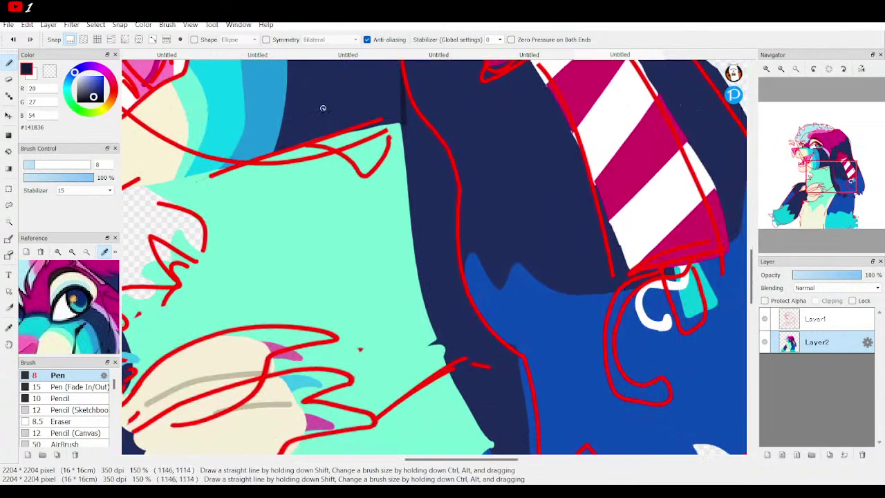
mouse_move(465, 213)
mouse_down()
mouse_move(462, 267)
mouse_move(446, 150)
mouse_move(403, 78)
mouse_up()
click(764, 318)
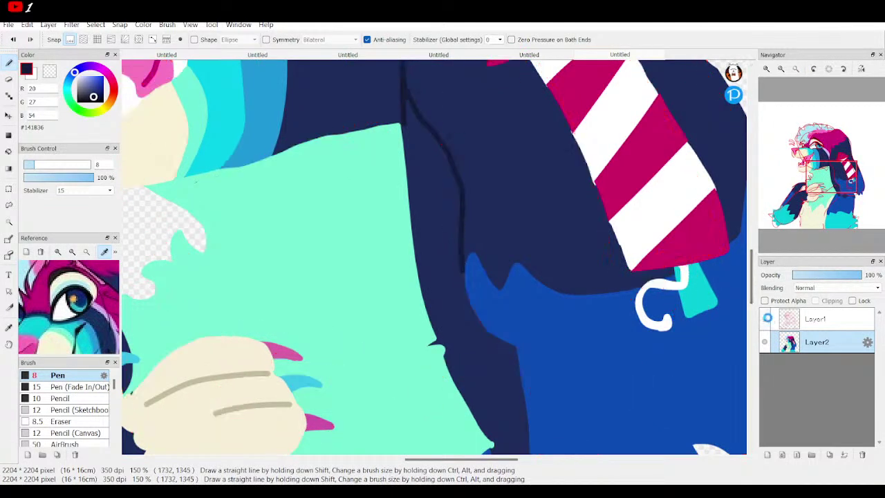
click(794, 71)
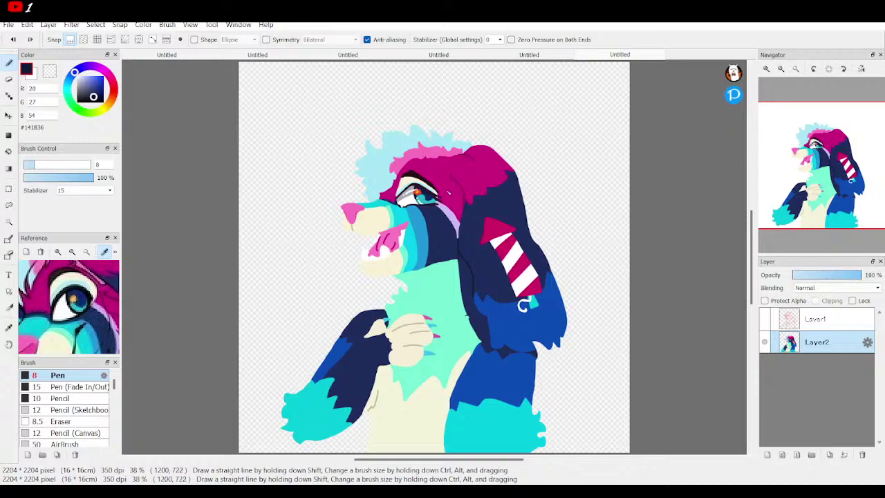
Step: Close the ear strip beside the chest with a jagged magenta #CC007D line and fill the strip with that colour
alt+click(448, 192)
scroll(819, 170, up, 4)
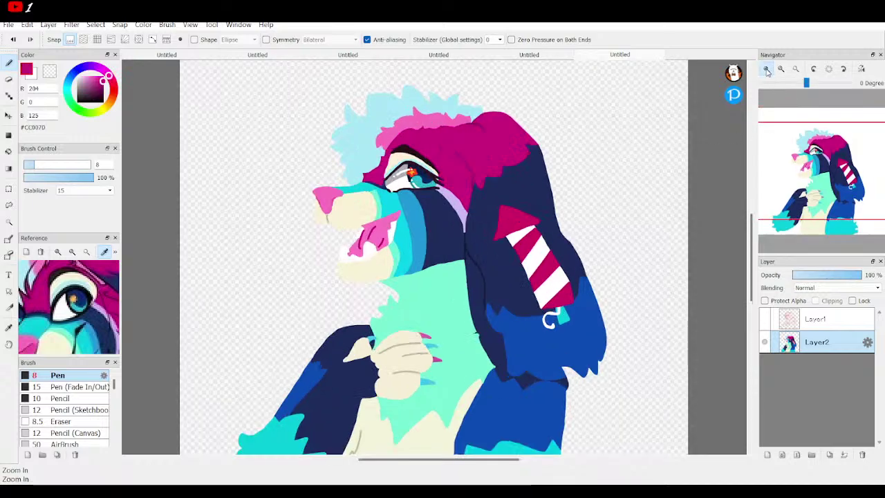
drag(819, 170, 830, 179)
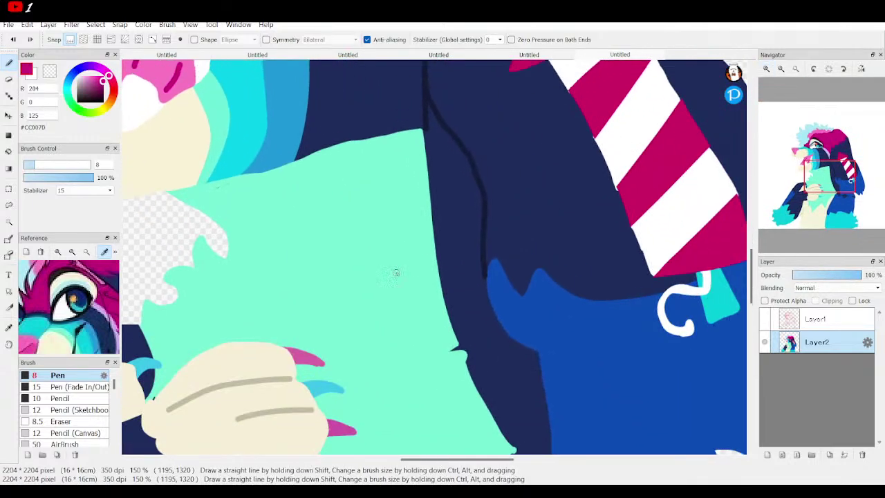
mouse_move(515, 345)
mouse_down()
mouse_move(510, 401)
mouse_move(520, 392)
mouse_move(517, 441)
mouse_up()
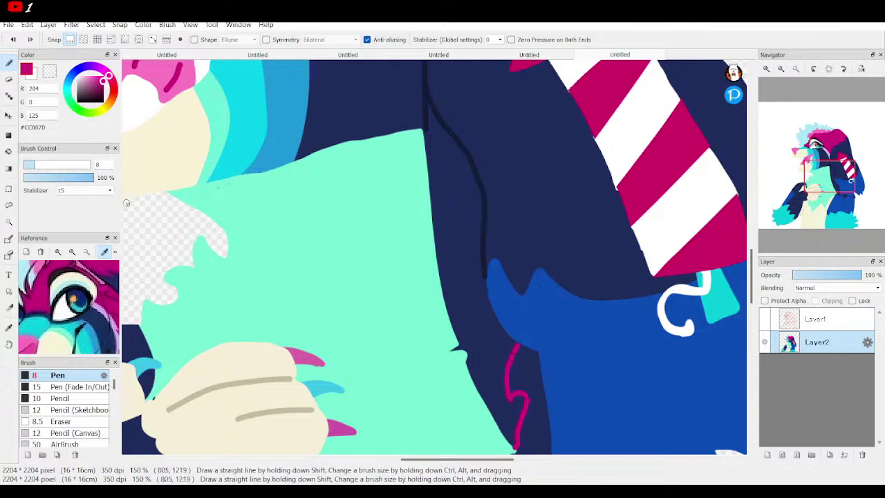
click(9, 151)
click(463, 253)
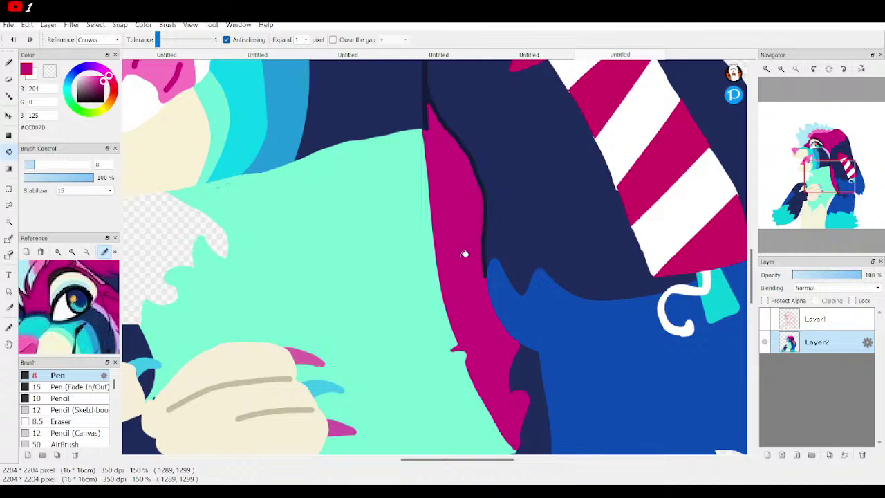
Step: Smooth the chest's edge along the magenta ear strip with mint #77EFD3
alt+click(428, 259)
key(b)
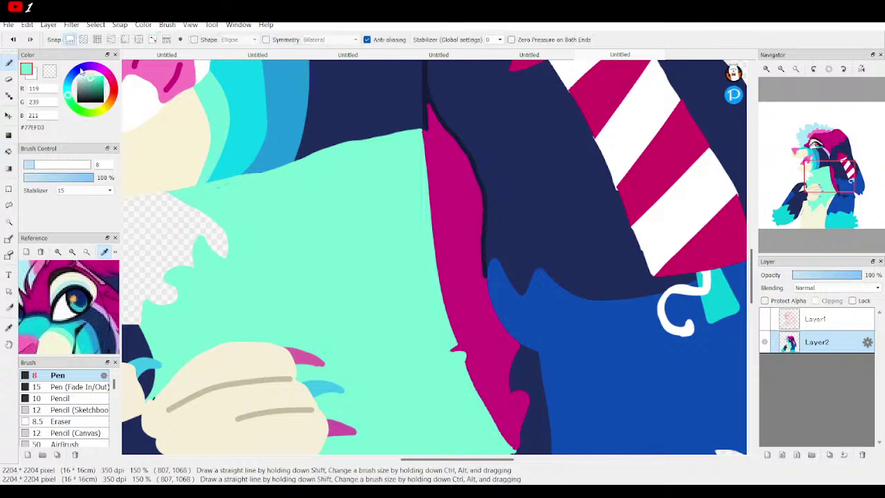
mouse_move(423, 132)
mouse_down()
mouse_move(443, 302)
mouse_move(476, 389)
mouse_move(515, 449)
mouse_up()
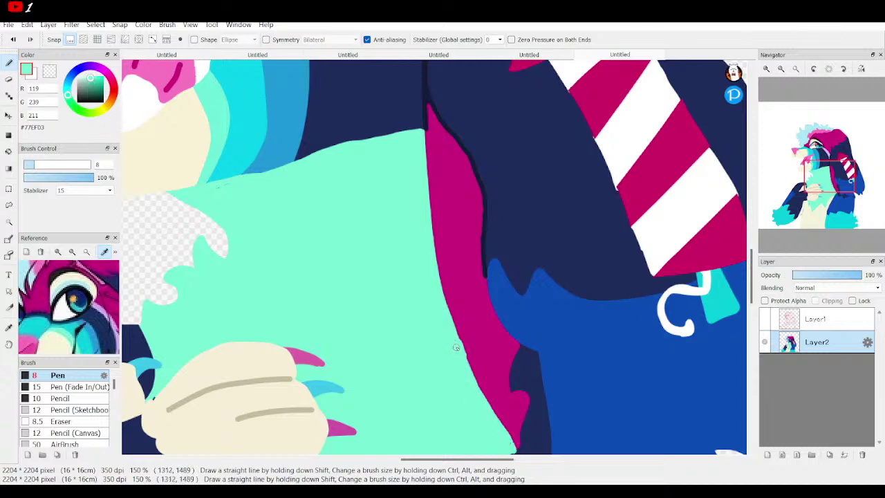
click(795, 69)
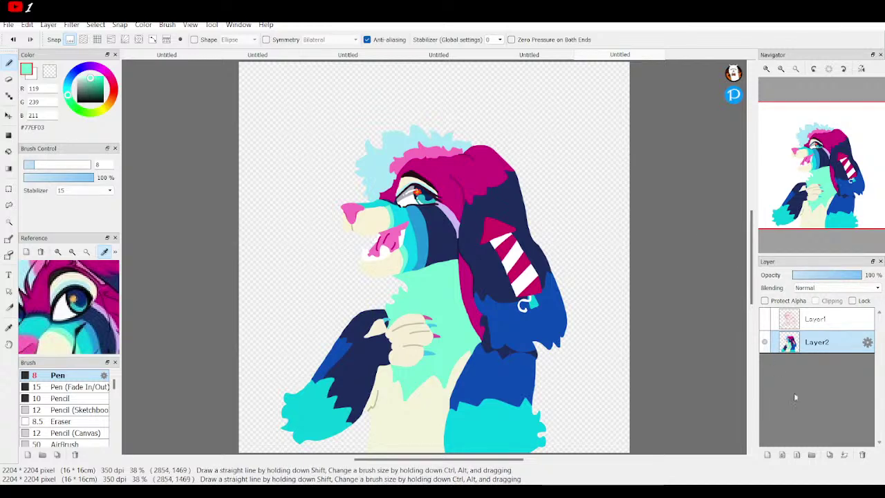
Step: Add a layer below Layer2, hide Layer2, and fill the new layer with muted blue #8BA5D3 as a background
click(766, 454)
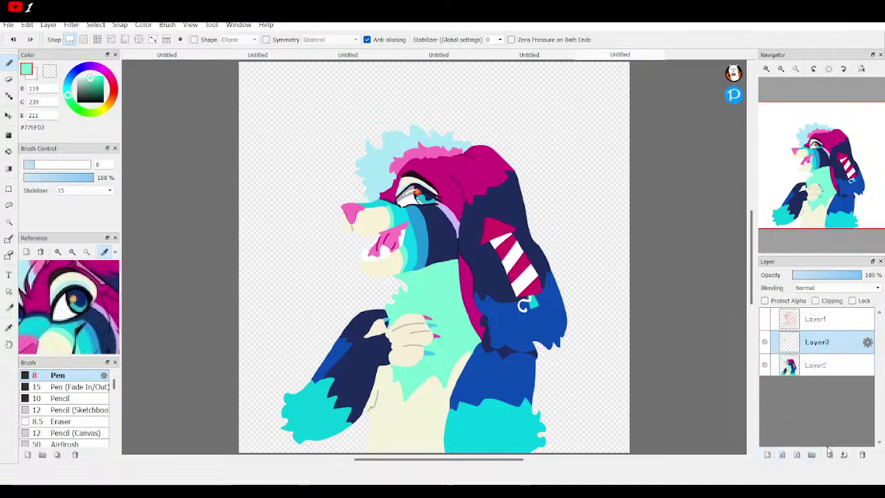
drag(821, 339, 810, 379)
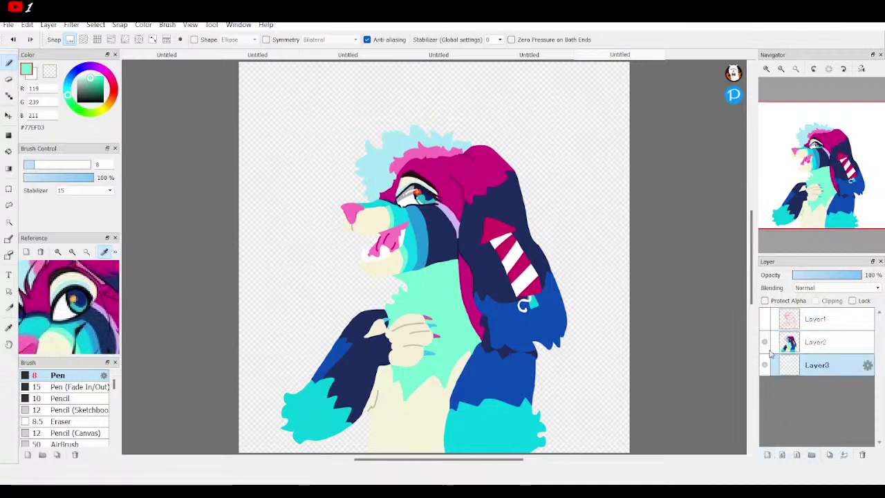
click(764, 341)
click(86, 253)
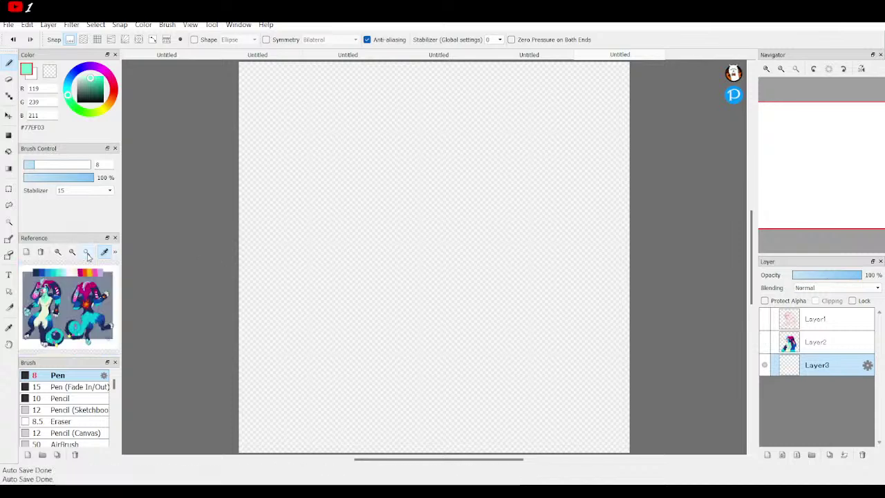
click(69, 282)
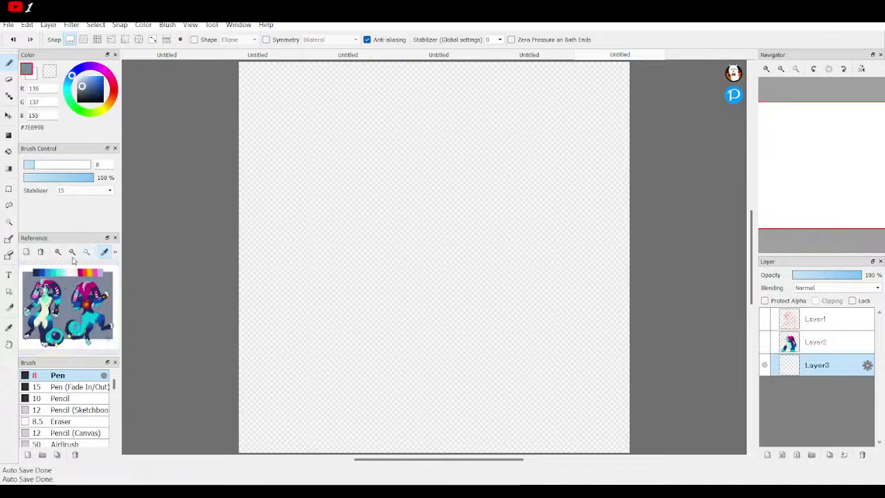
click(85, 82)
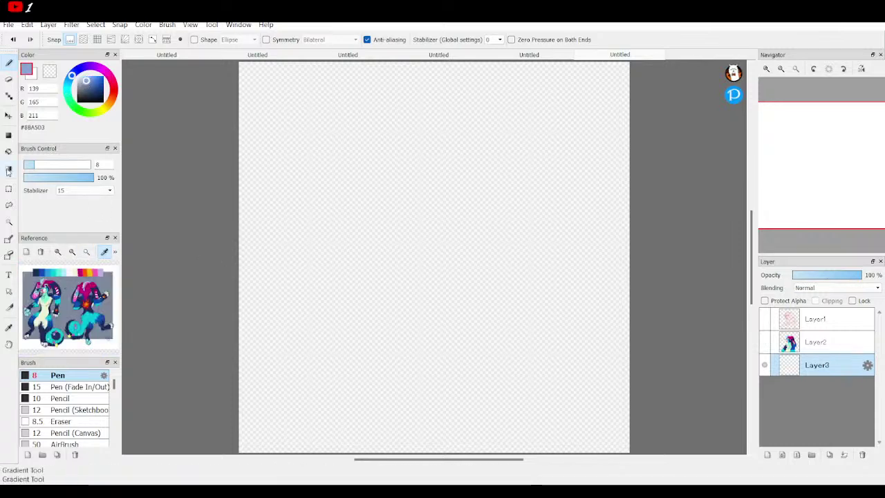
click(8, 151)
click(363, 155)
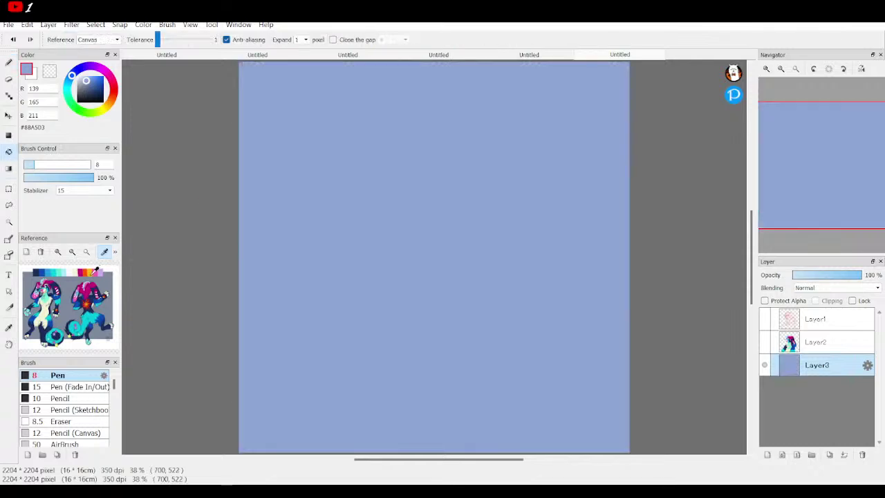
Step: Pick yellow #F1B807 from the reference palette, enlarge the reference on the back's firework marking, and set the Pen's shape to Line
click(96, 267)
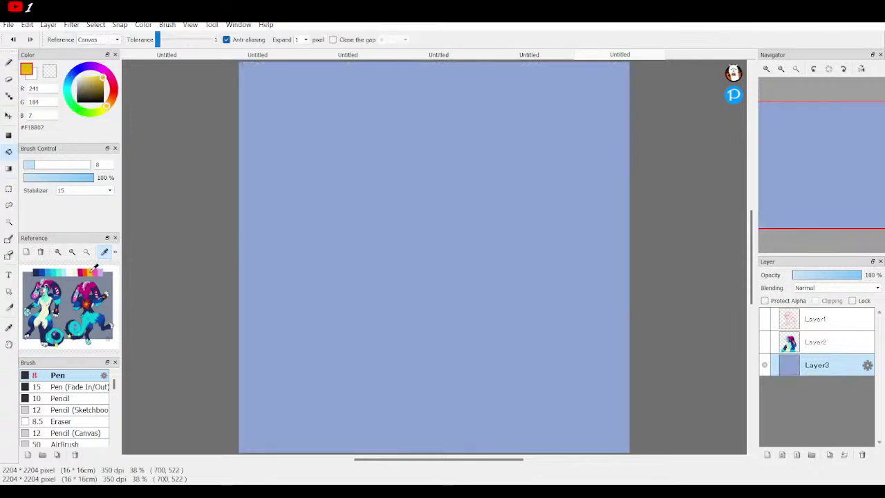
click(9, 62)
click(71, 251)
click(71, 252)
click(59, 251)
click(58, 252)
click(59, 252)
click(58, 251)
drag(62, 283, 43, 338)
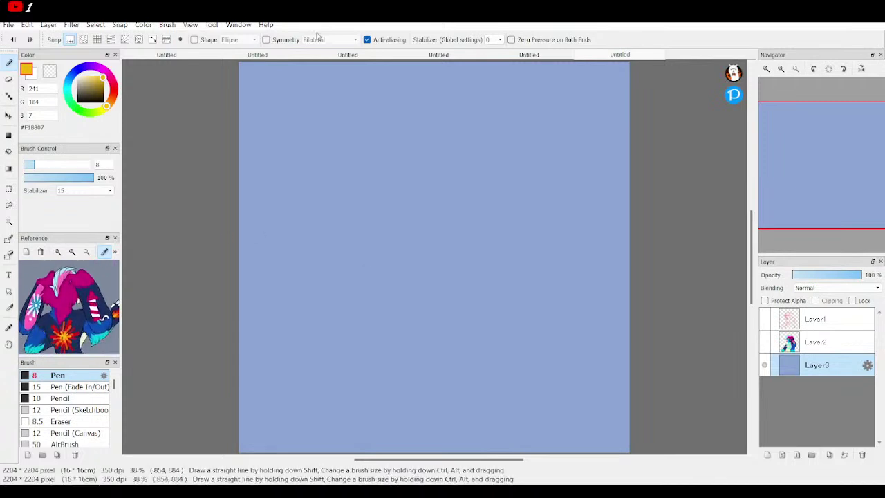
click(196, 40)
scroll(242, 41, up, 2)
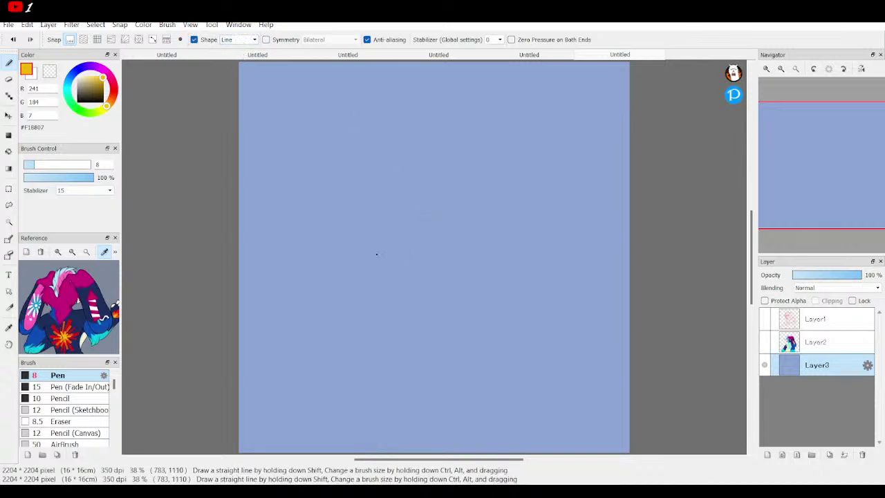
Step: Try to draw a small angular shape with straight yellow lines on the blue background, and undo the strokes
mouse_move(376, 231)
mouse_down()
mouse_move(355, 199)
mouse_move(373, 188)
mouse_move(387, 229)
mouse_move(389, 172)
mouse_move(387, 231)
mouse_move(376, 172)
mouse_move(395, 224)
mouse_up()
click(14, 40)
click(14, 39)
click(14, 40)
click(12, 40)
click(12, 40)
click(13, 40)
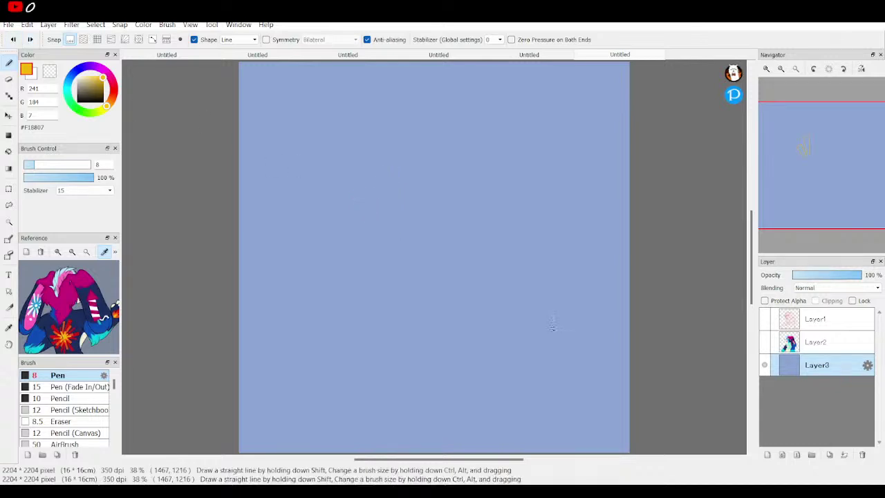
Step: Add a layer above the blue background and outline a seven-ray firework burst on it with straight yellow #F1B807 lines
click(767, 454)
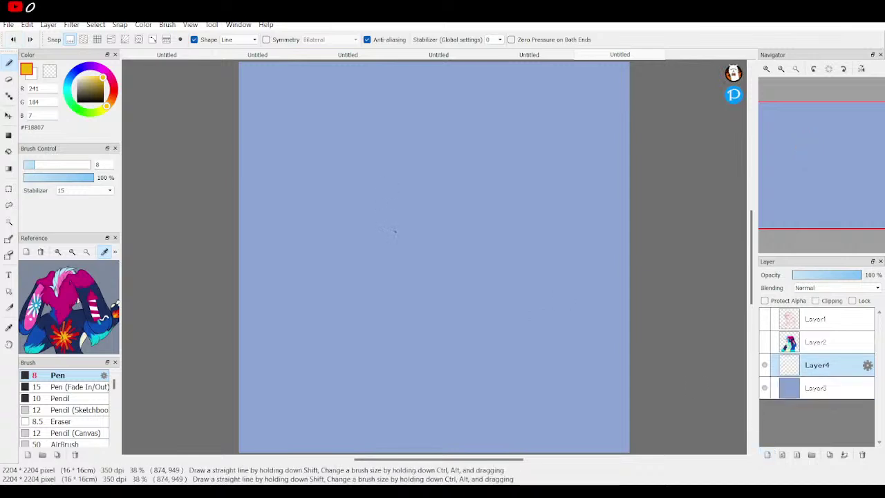
drag(340, 192, 338, 189)
shift+click(351, 178)
shift+click(399, 225)
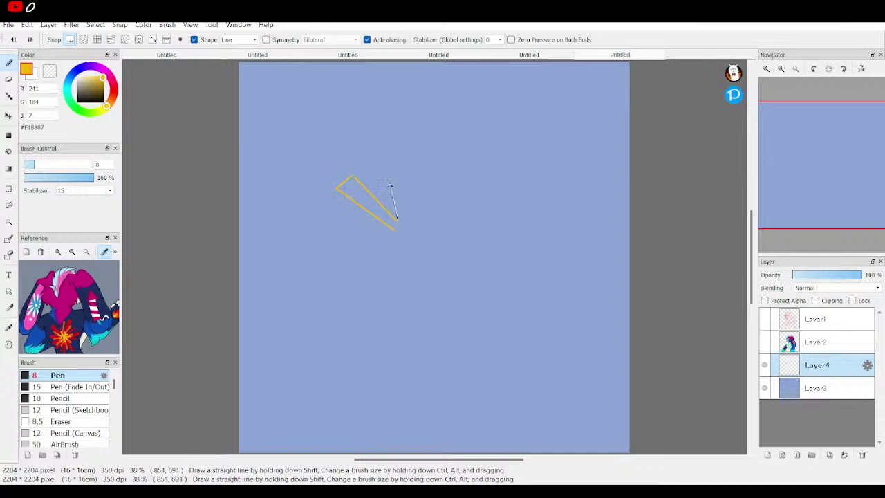
shift+click(389, 178)
shift+click(409, 219)
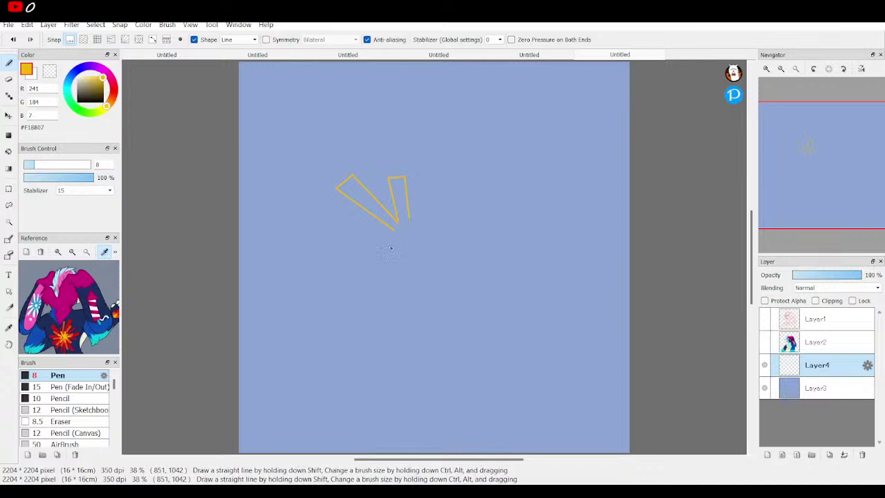
mouse_move(396, 230)
mouse_down()
mouse_move(368, 243)
mouse_move(397, 239)
mouse_up()
mouse_move(383, 273)
mouse_down()
mouse_move(399, 275)
mouse_move(403, 249)
mouse_move(423, 302)
mouse_move(447, 297)
mouse_up()
mouse_move(423, 250)
mouse_down()
mouse_move(415, 245)
mouse_move(471, 235)
mouse_move(439, 226)
mouse_move(417, 238)
mouse_up()
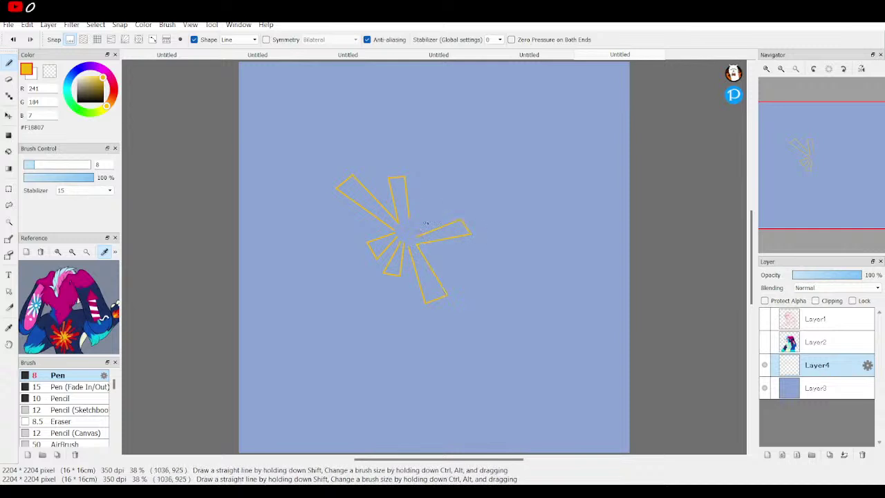
mouse_move(443, 203)
mouse_down()
mouse_move(422, 193)
mouse_move(414, 226)
mouse_up()
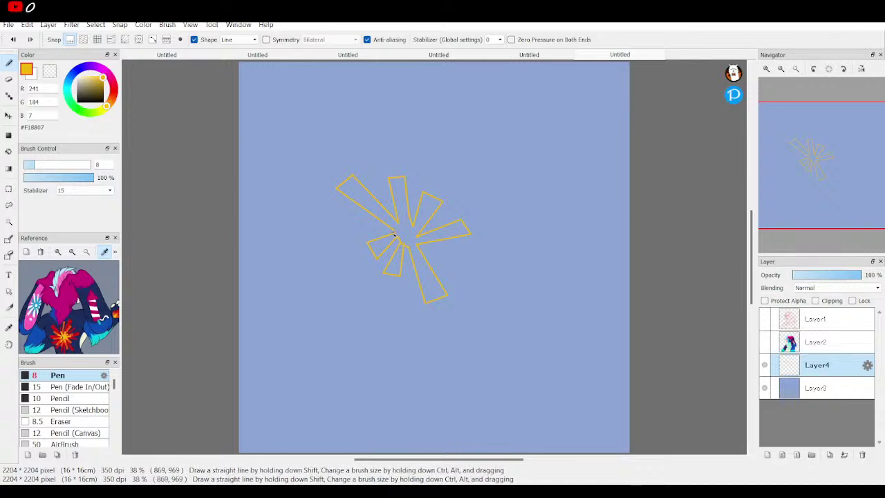
Step: Fill the outlined firework burst with yellow #F1B807
key(g)
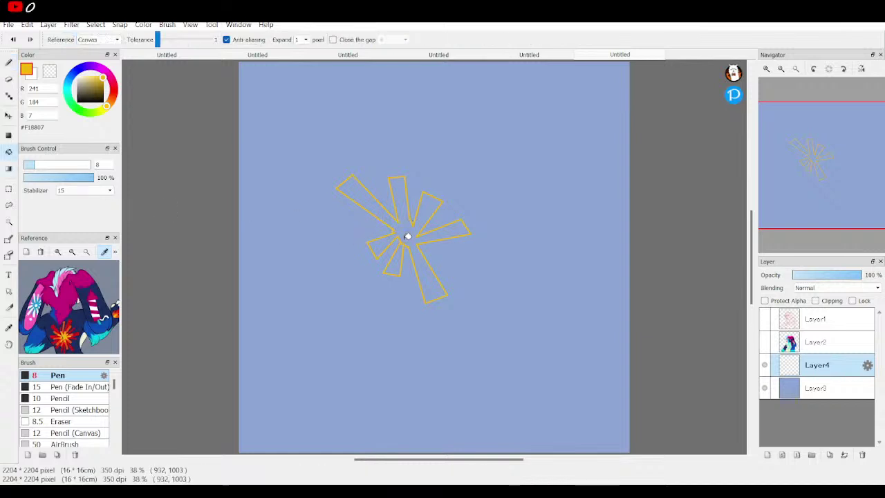
click(408, 236)
click(399, 257)
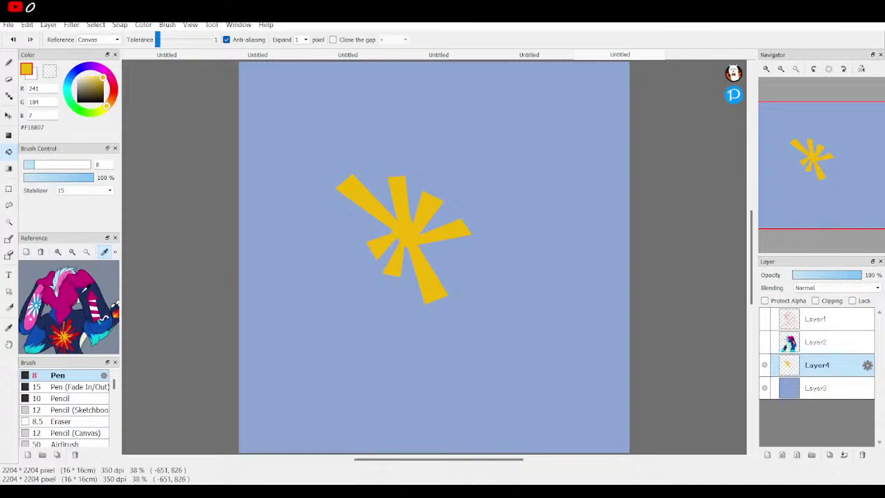
Step: Pick orange #EF5811 from the reference's firework marking and add a layer between the blue background and the yellow burst
click(61, 251)
click(60, 250)
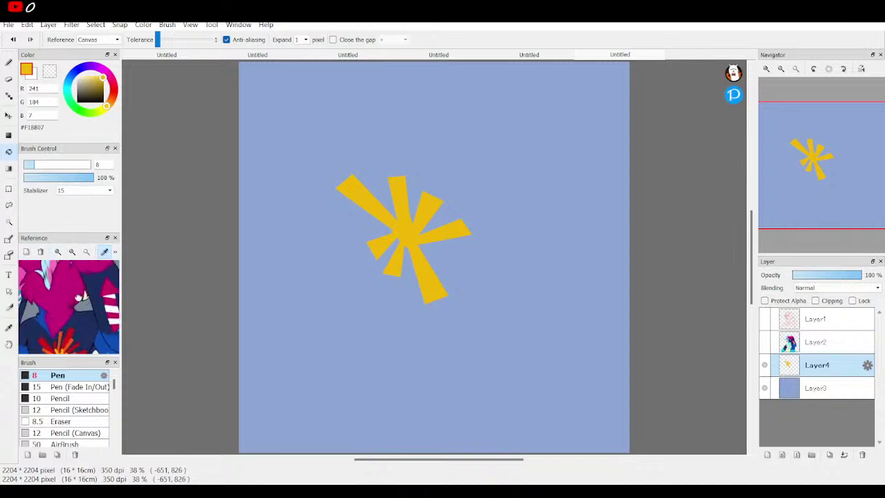
drag(82, 311, 79, 284)
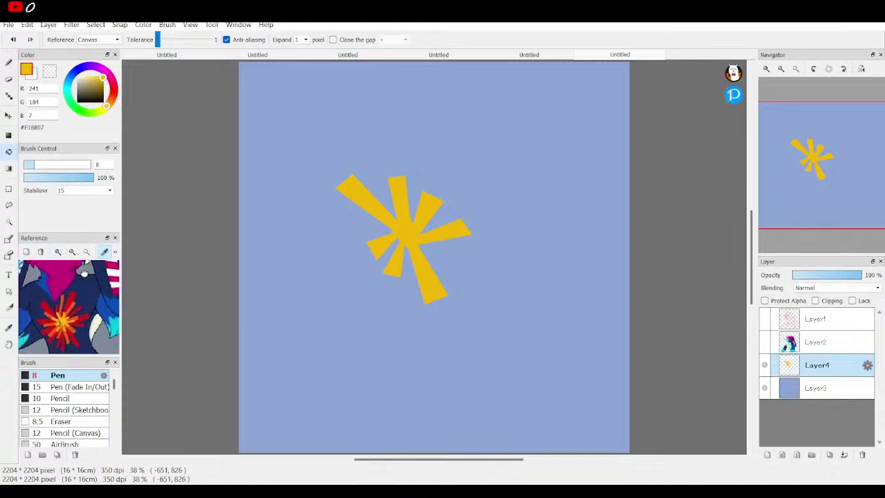
click(77, 326)
click(9, 62)
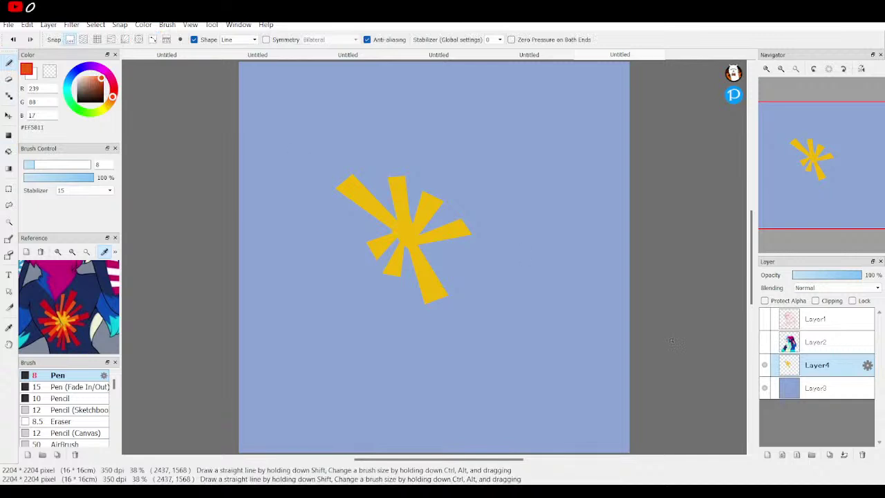
click(837, 390)
click(765, 342)
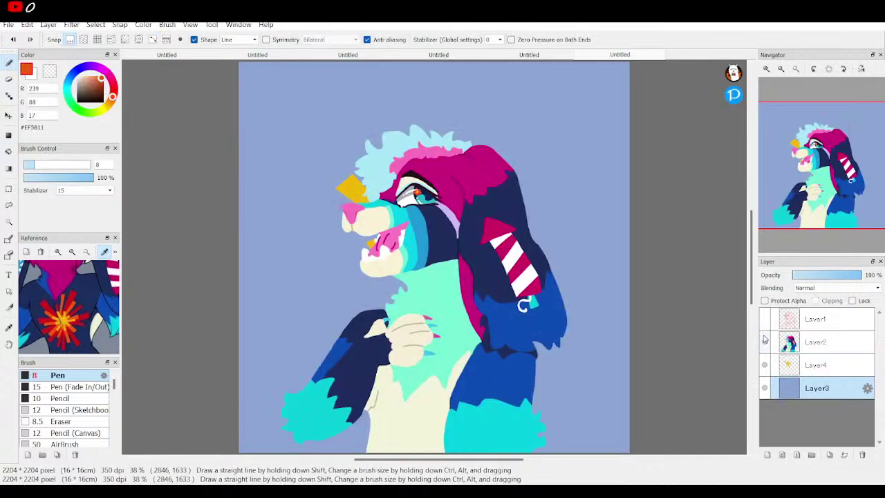
click(765, 341)
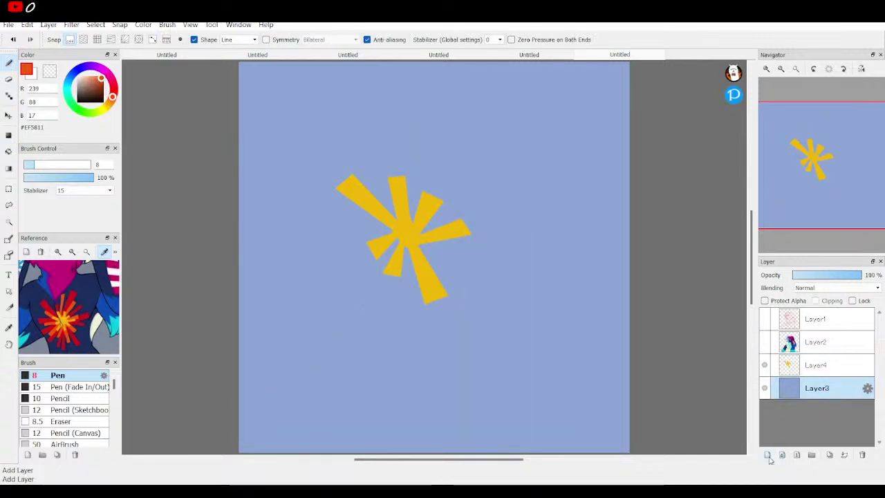
click(767, 454)
Step: Enlarge the yellow burst on Layer4 to about one and a half times its size and compare it with the character and sketch
click(816, 365)
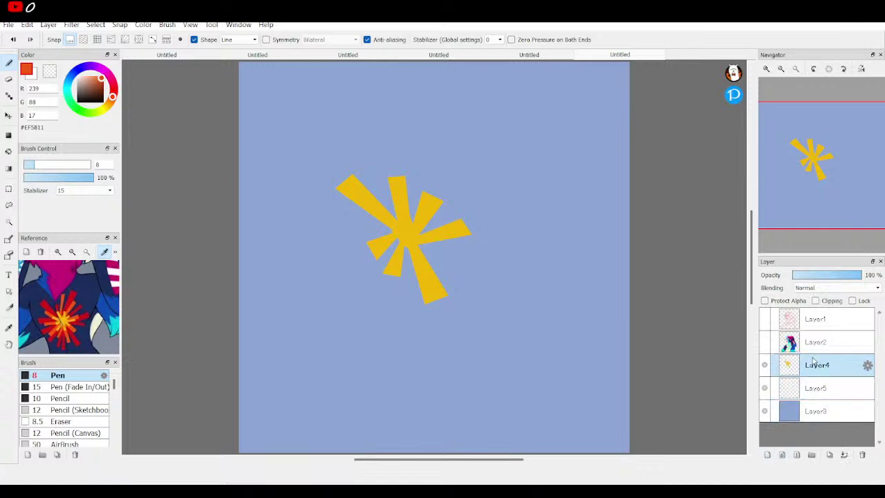
click(9, 189)
click(478, 40)
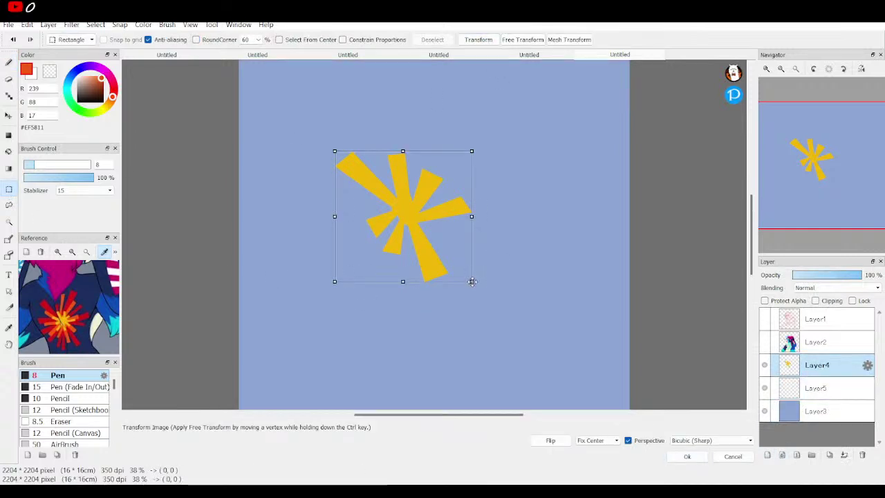
drag(470, 283, 506, 309)
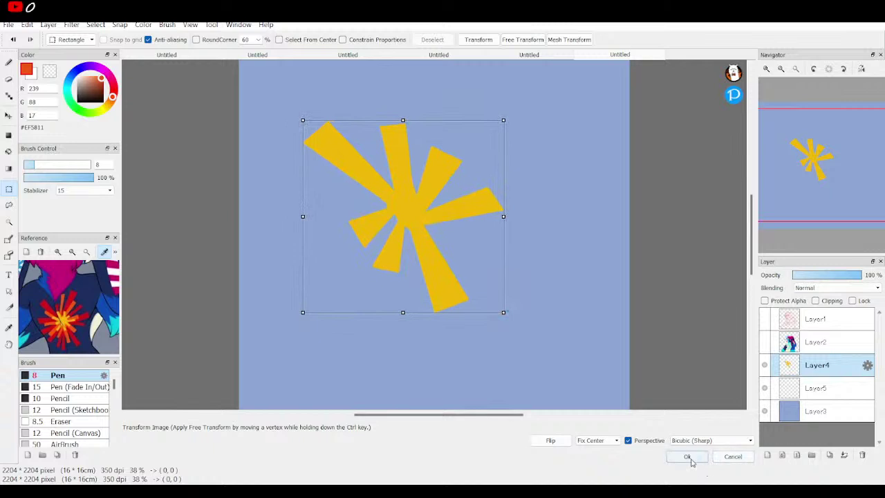
click(687, 456)
click(764, 342)
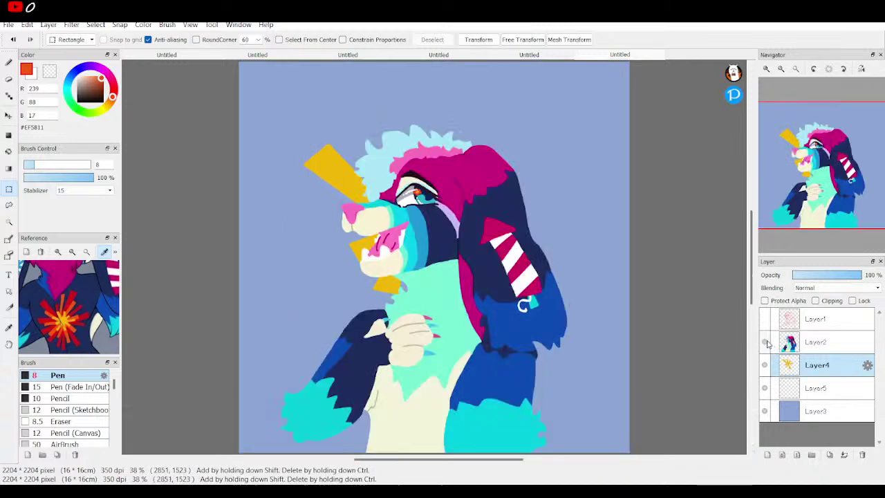
click(764, 318)
click(764, 319)
Step: Hide the character layer and outline seven straight-edged orange rays behind and between the yellow ones on Layer5
click(817, 388)
click(765, 341)
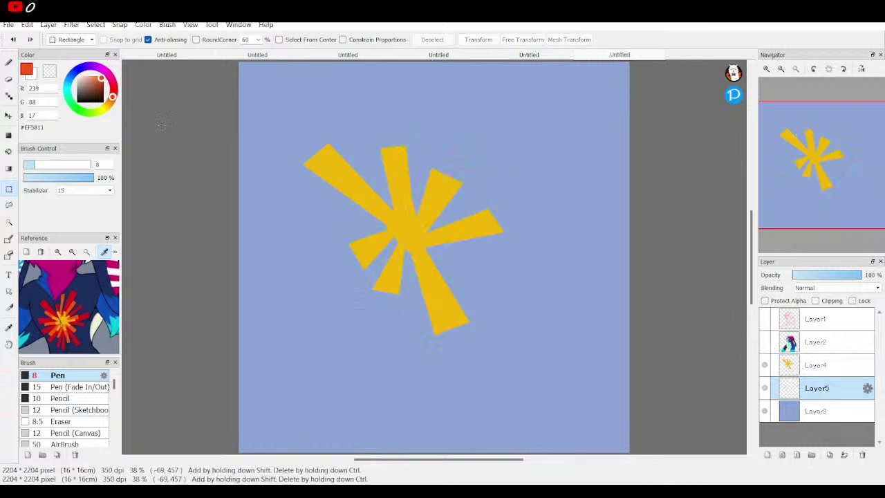
click(9, 62)
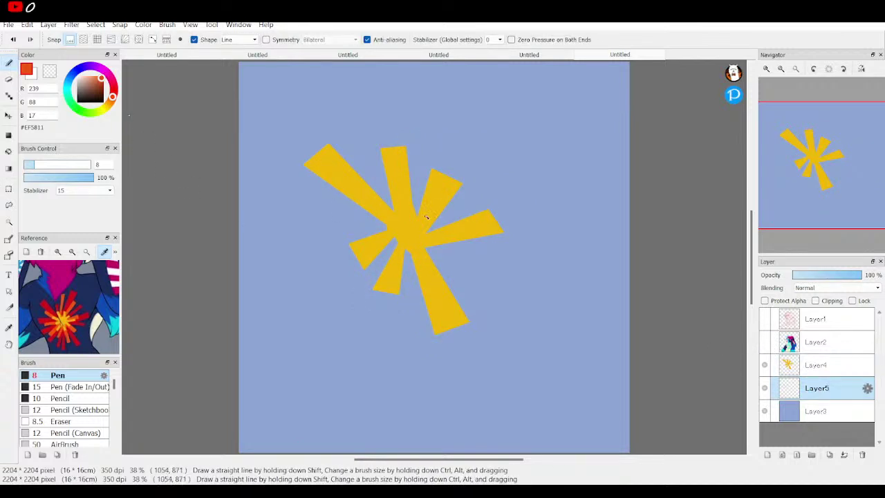
drag(367, 210, 297, 203)
drag(304, 234, 385, 227)
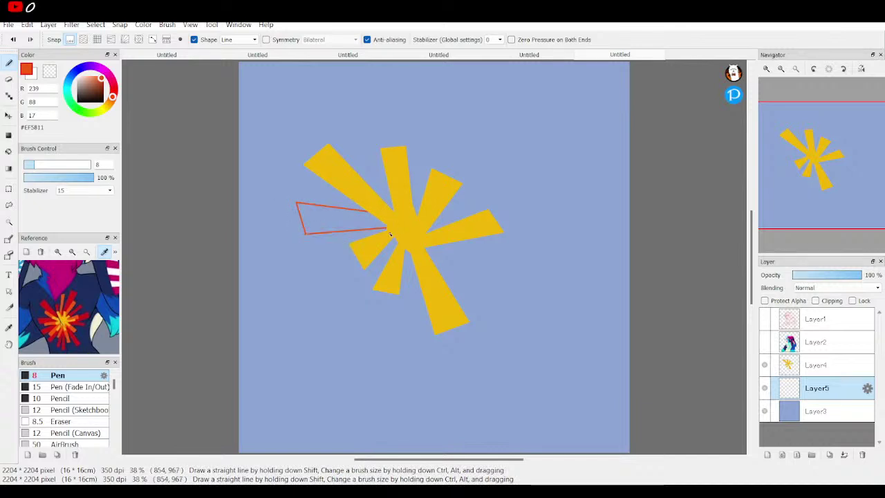
drag(304, 270, 404, 240)
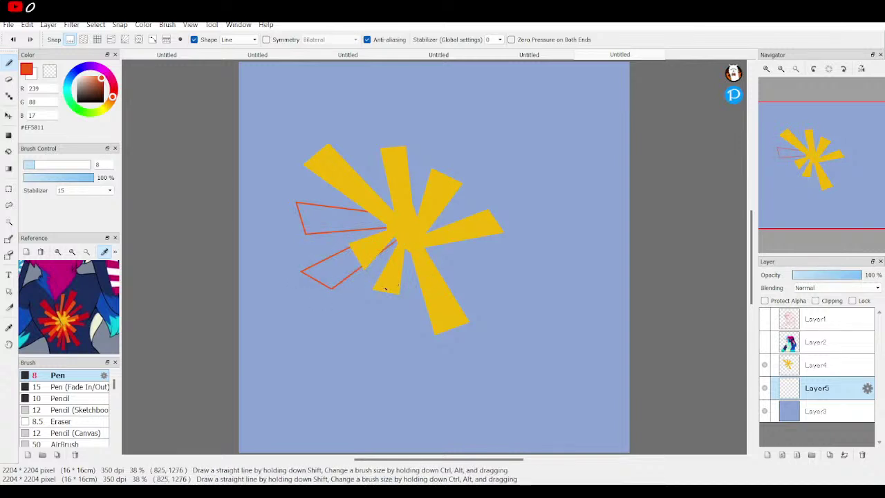
drag(396, 312, 410, 254)
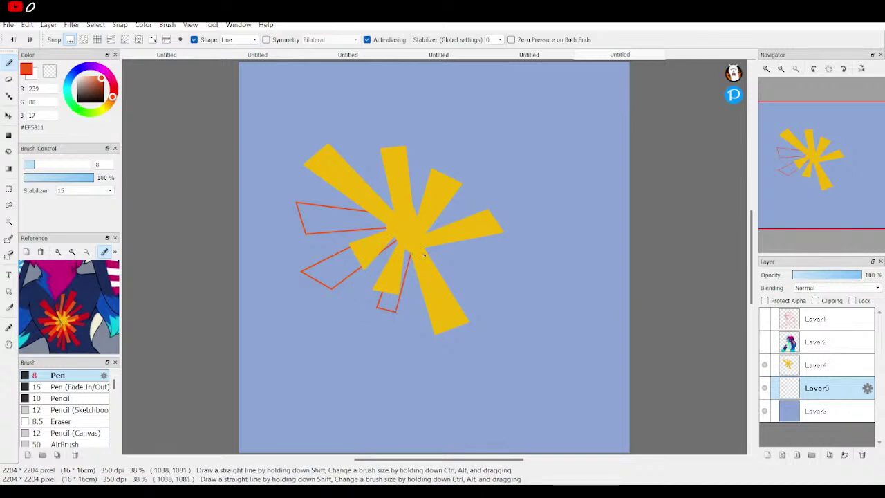
drag(466, 294, 437, 244)
drag(389, 207, 387, 152)
drag(411, 207, 430, 227)
click(765, 364)
click(765, 364)
Step: Fill all the outlined rays on Layer5 with orange #EF5811
key(g)
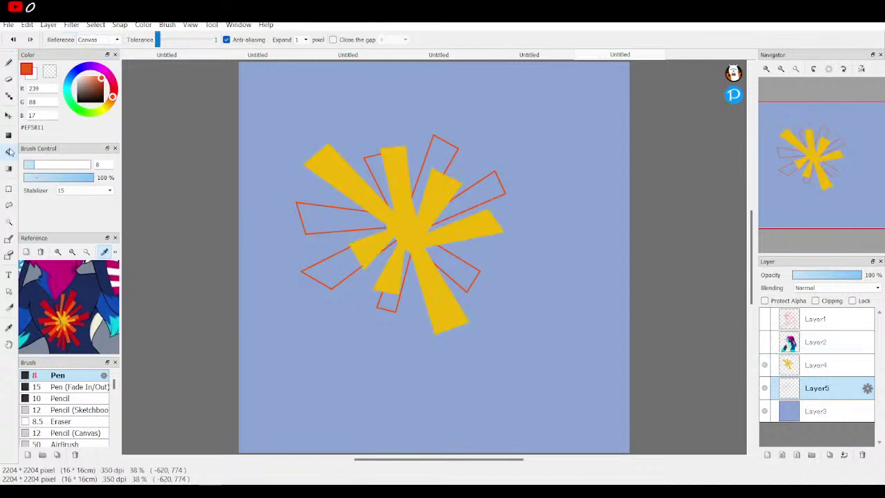
click(322, 209)
click(338, 258)
click(396, 301)
click(406, 267)
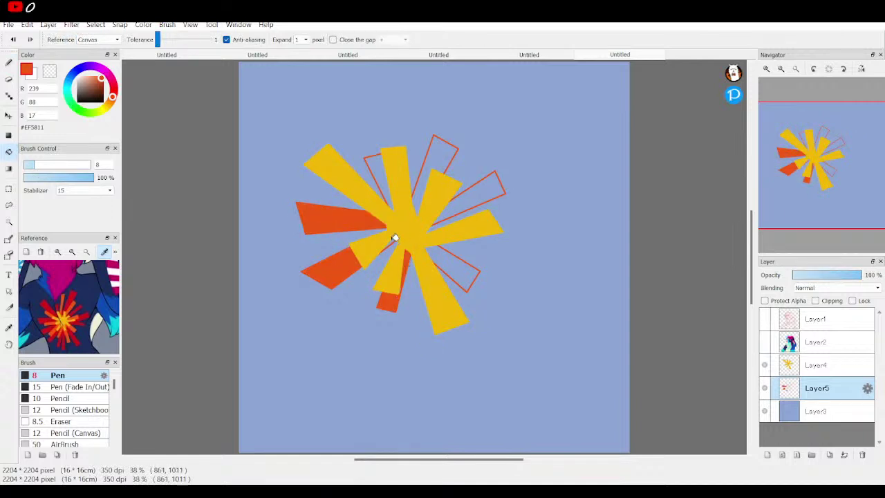
click(425, 175)
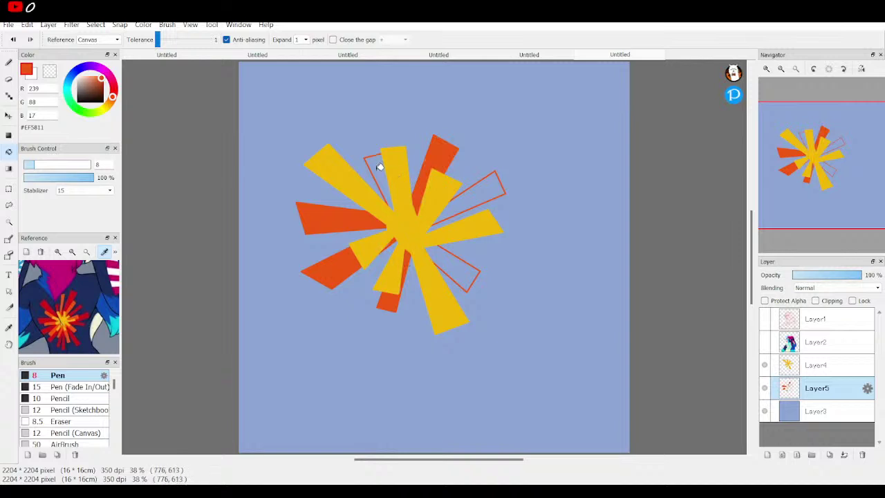
click(381, 168)
click(484, 188)
click(458, 264)
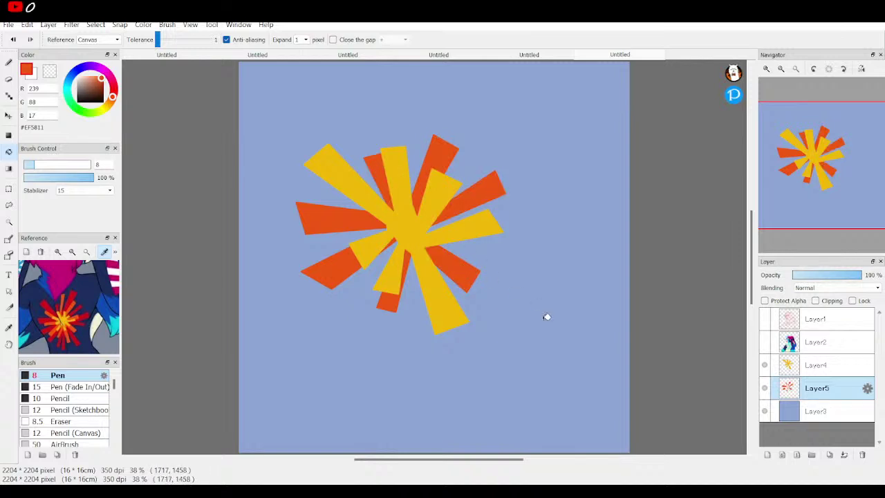
Step: Add a layer between the blue background and the orange rays, and pick red #D11219 from the reference's firework marking
click(801, 421)
click(766, 454)
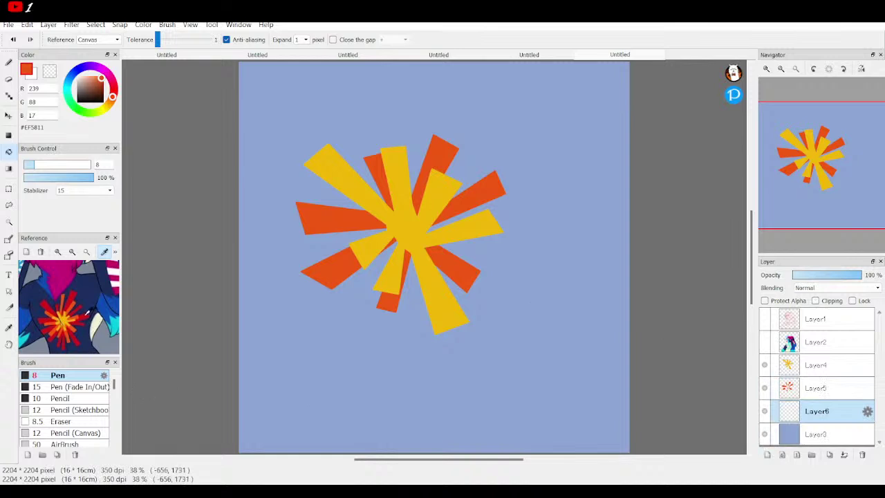
click(86, 314)
click(10, 63)
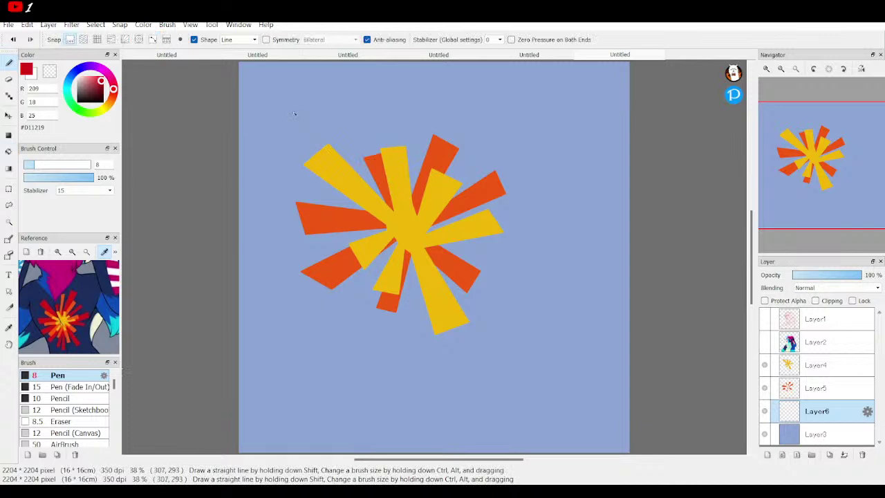
Step: Outline eleven straight-edged red rays all around the burst on Layer6, most reaching beyond the orange and yellow ones
drag(332, 81, 390, 210)
drag(293, 99, 377, 207)
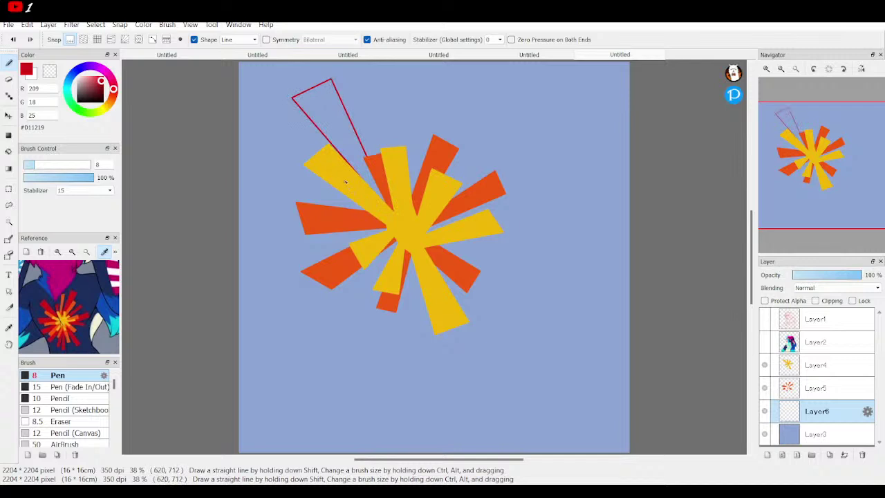
mouse_move(300, 150)
mouse_down()
mouse_move(281, 169)
mouse_move(342, 192)
mouse_move(262, 199)
mouse_move(275, 253)
mouse_move(373, 223)
mouse_move(321, 254)
mouse_move(346, 302)
mouse_move(329, 333)
mouse_move(362, 344)
mouse_up()
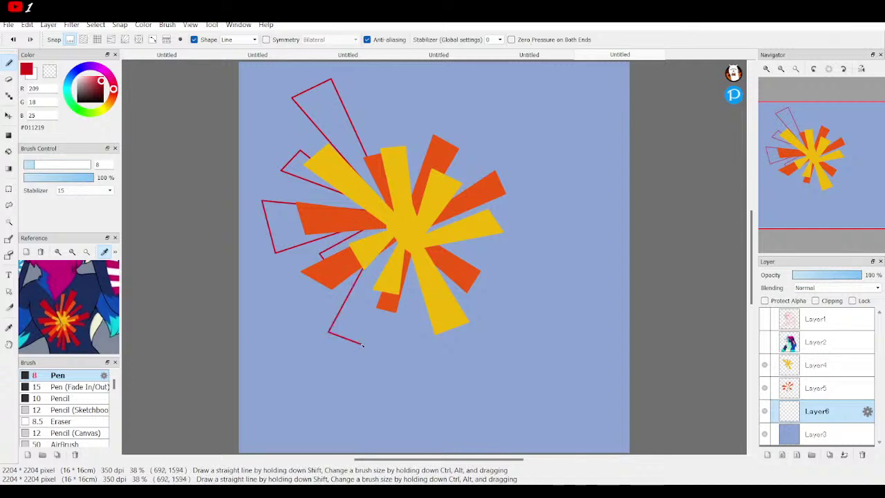
drag(407, 255, 395, 242)
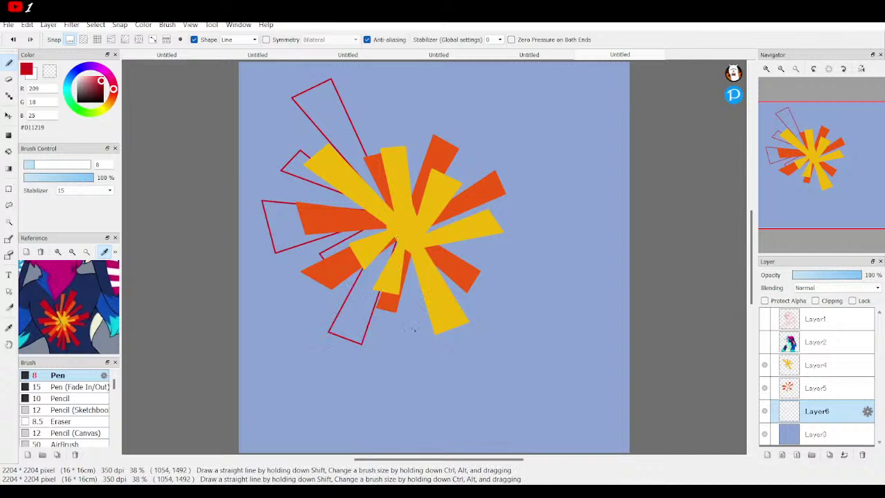
mouse_move(394, 307)
mouse_down()
mouse_move(394, 350)
mouse_move(438, 350)
mouse_up()
drag(431, 308, 411, 260)
mouse_move(394, 146)
mouse_down()
mouse_move(382, 80)
mouse_move(446, 80)
mouse_move(411, 175)
mouse_up()
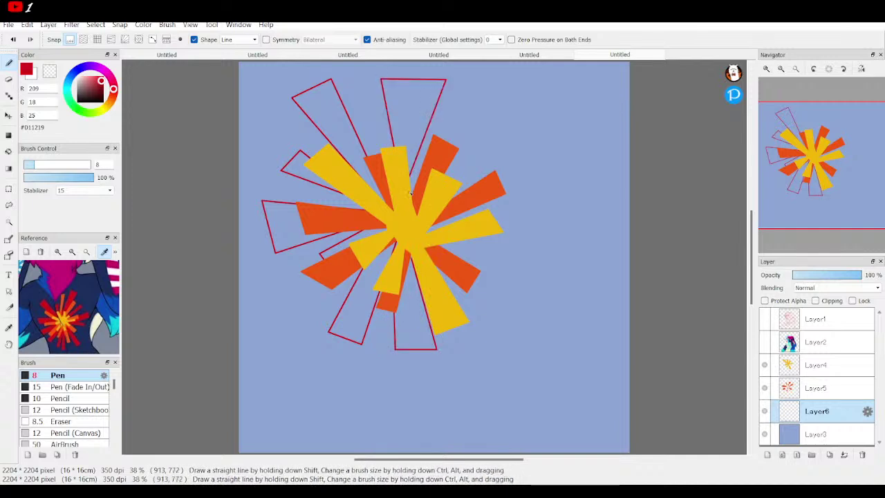
mouse_move(477, 122)
mouse_down()
mouse_move(501, 147)
mouse_move(458, 181)
mouse_move(534, 197)
mouse_move(543, 218)
mouse_move(502, 221)
mouse_move(534, 255)
mouse_up()
drag(443, 253, 447, 251)
shift+click(505, 308)
shift+click(492, 325)
shift+click(438, 280)
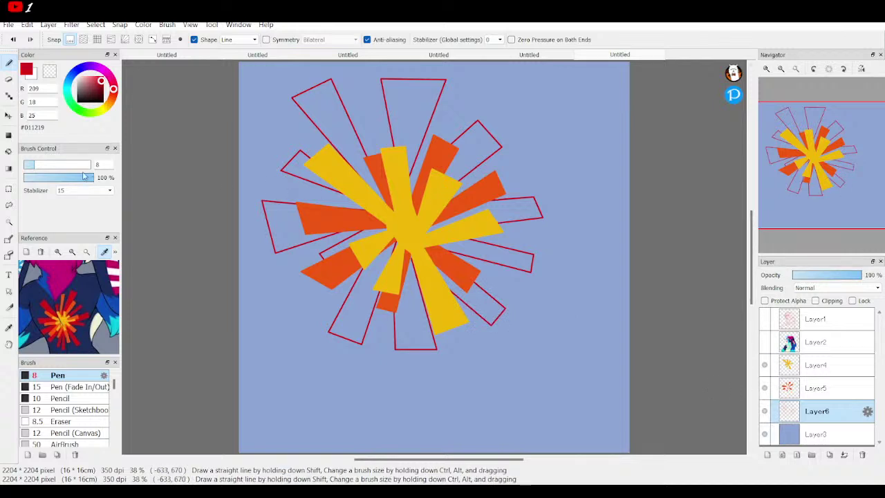
Step: Fill all the outlined rays on Layer6 with red #D11219
click(8, 151)
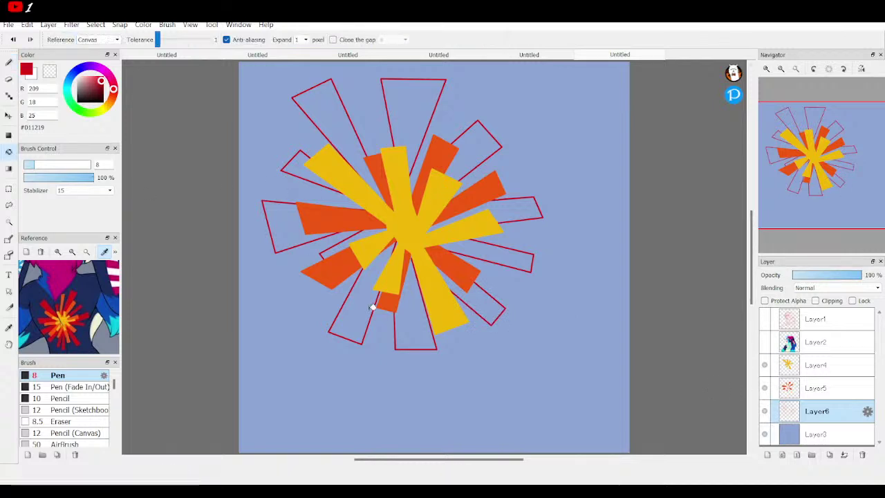
click(406, 333)
click(353, 306)
click(342, 243)
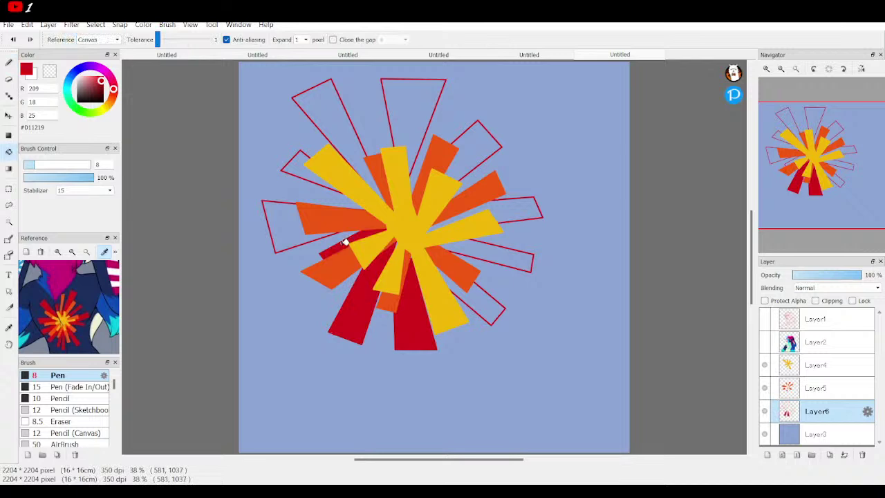
click(286, 221)
click(293, 167)
click(326, 111)
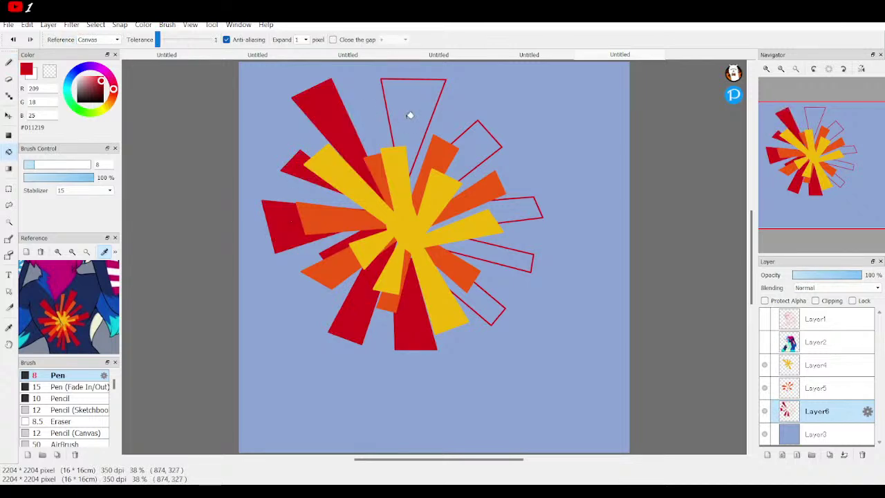
click(418, 110)
click(474, 142)
click(498, 200)
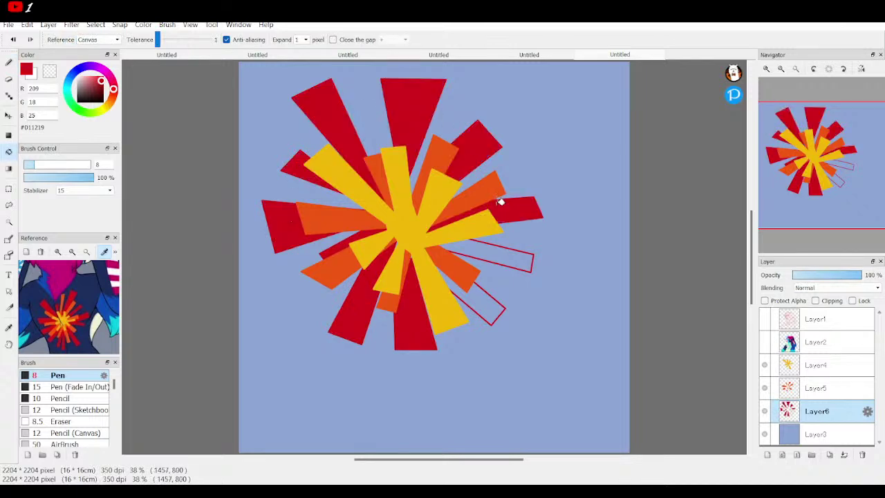
click(488, 251)
click(479, 292)
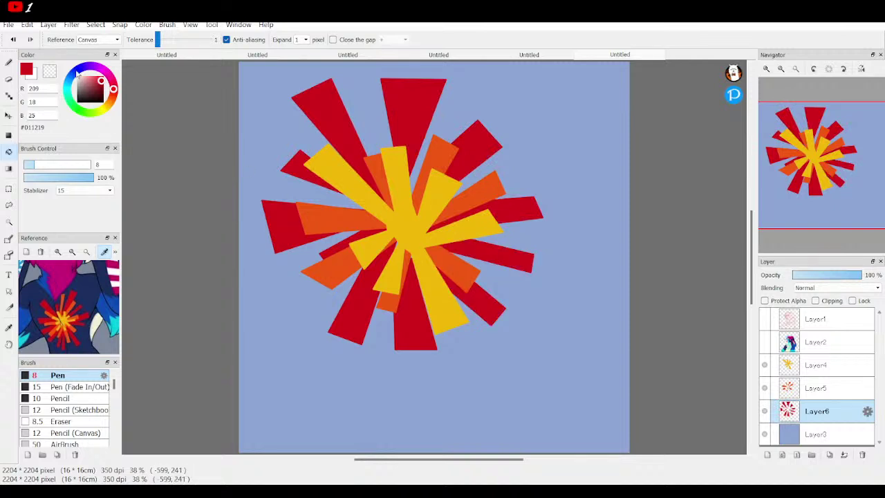
Step: Return to the Pen with the straight-line shape off, and show the character on Layer2 with the sketch hidden and the blue background visible
click(9, 62)
click(195, 40)
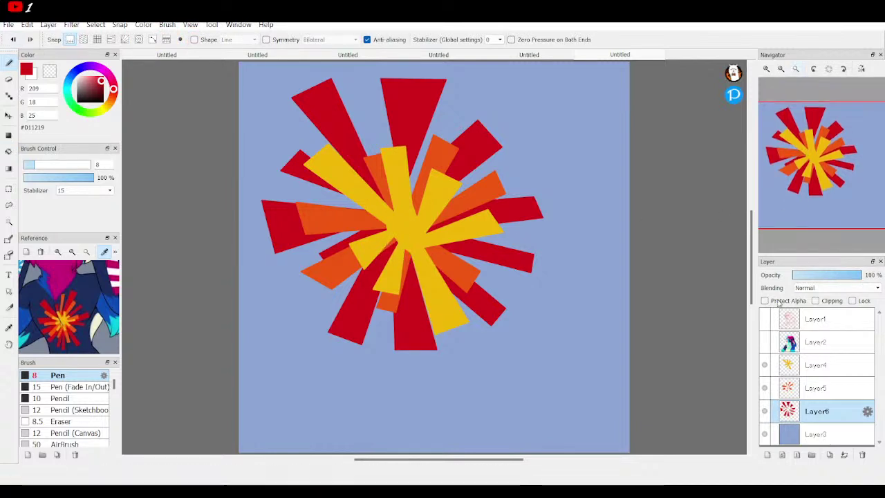
click(764, 341)
click(765, 319)
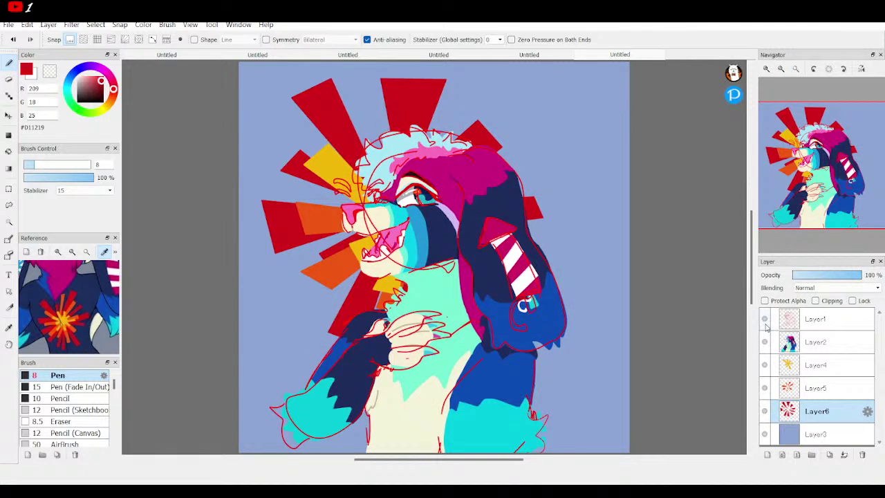
click(764, 319)
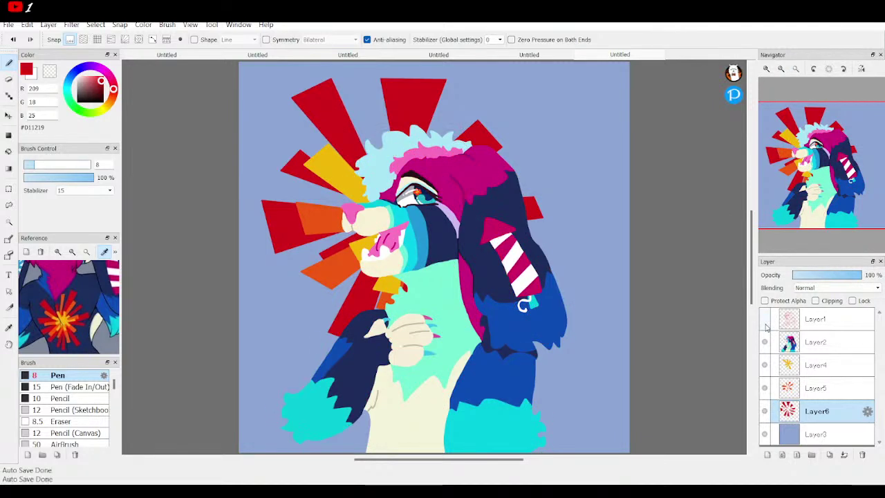
click(766, 433)
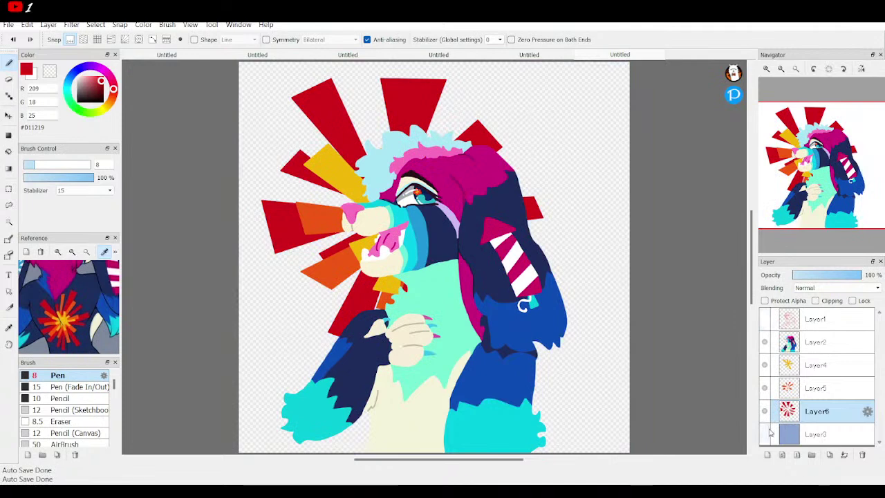
click(764, 434)
Step: Merge the yellow, orange and red burst layers down into the blue background on Layer3, and hide the merged layer
shift+click(826, 373)
click(843, 454)
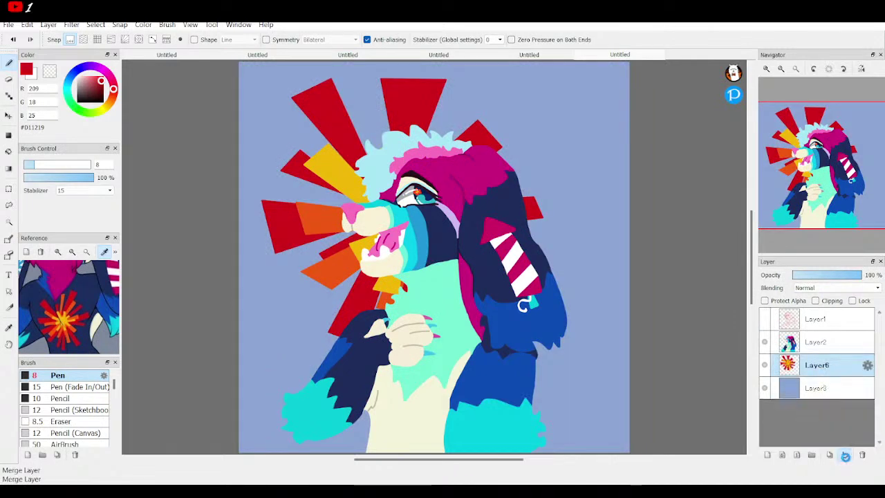
click(843, 455)
click(765, 364)
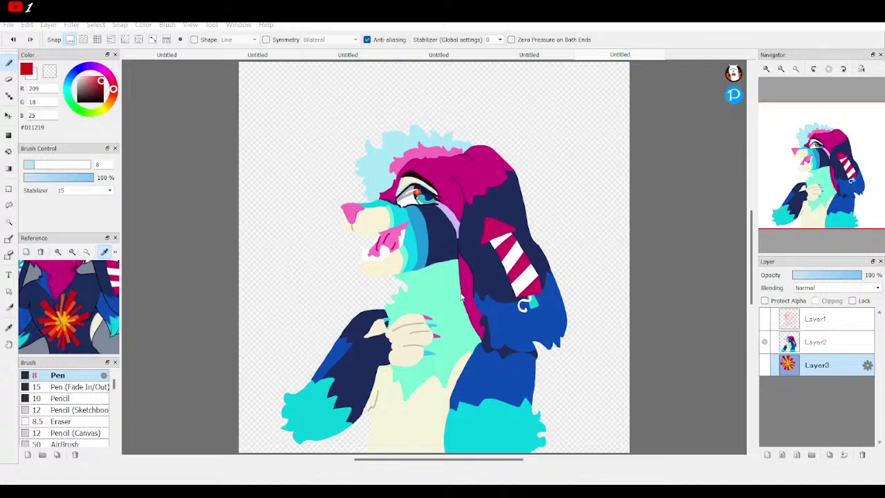
click(510, 352)
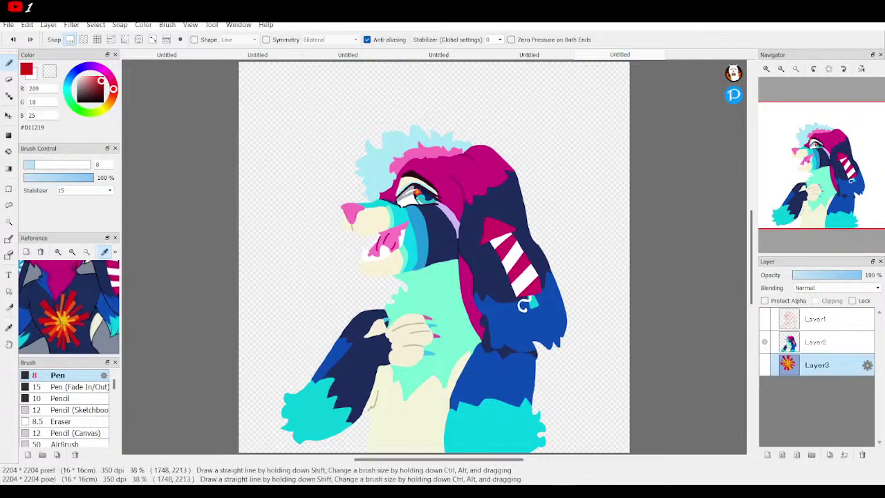